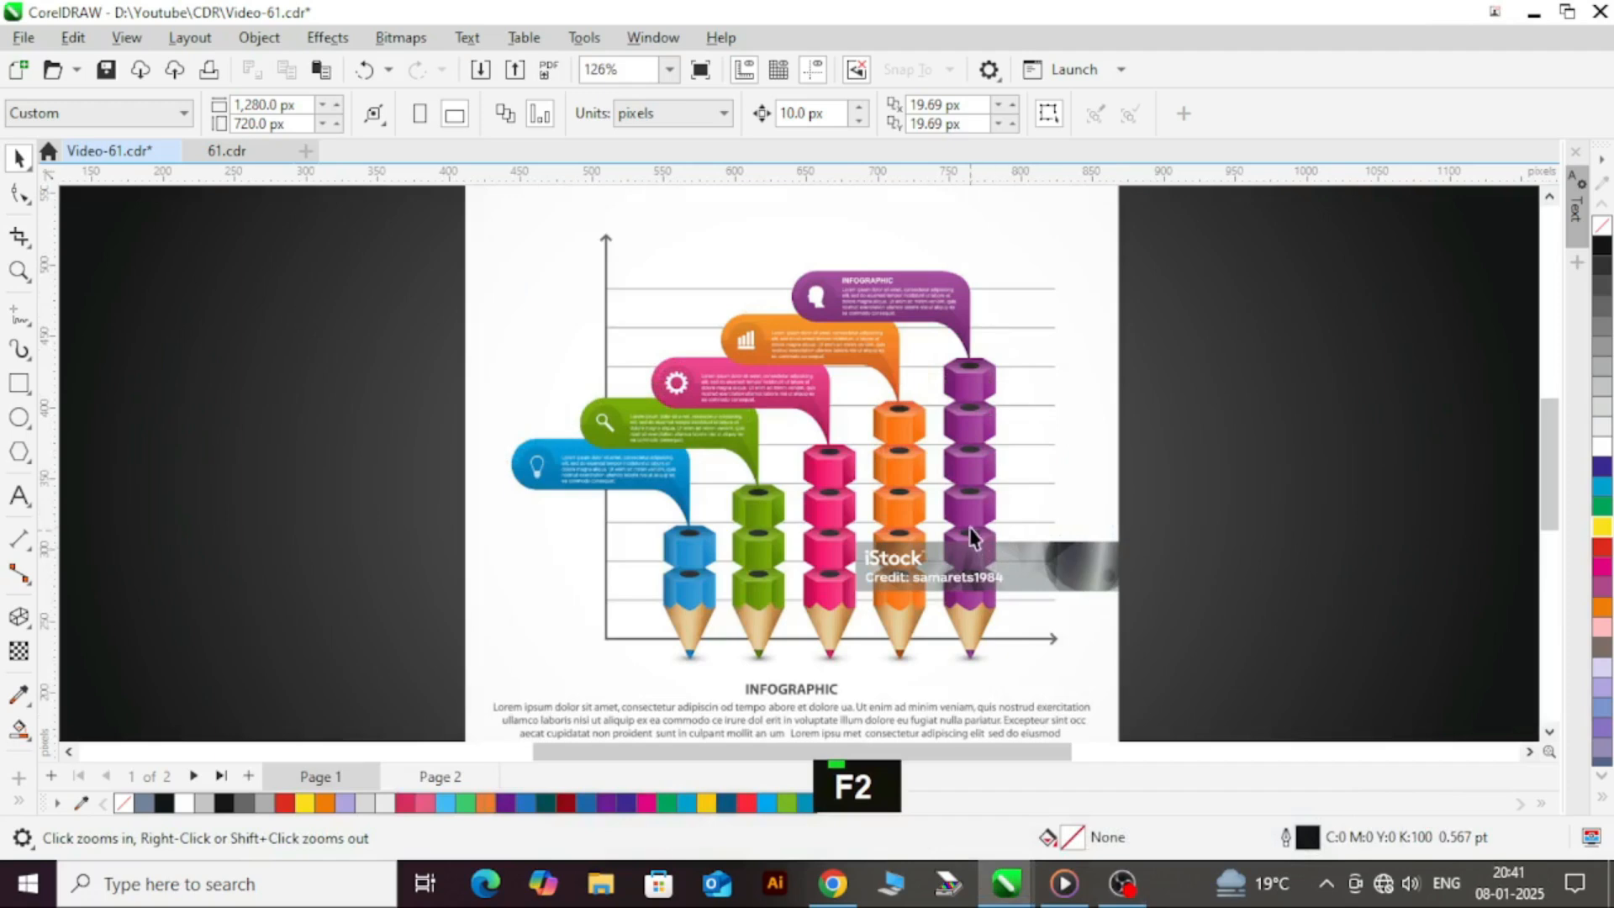
- Move the pencil infographic reference image to the left edge of the dark background and deselect it
{"action": "scroll", "coordinate": [971, 538], "scroll_direction": "down", "scroll_amount": 1}
{"action": "left_click_drag", "start_coordinate": [895, 515], "coordinate": [342, 515]}
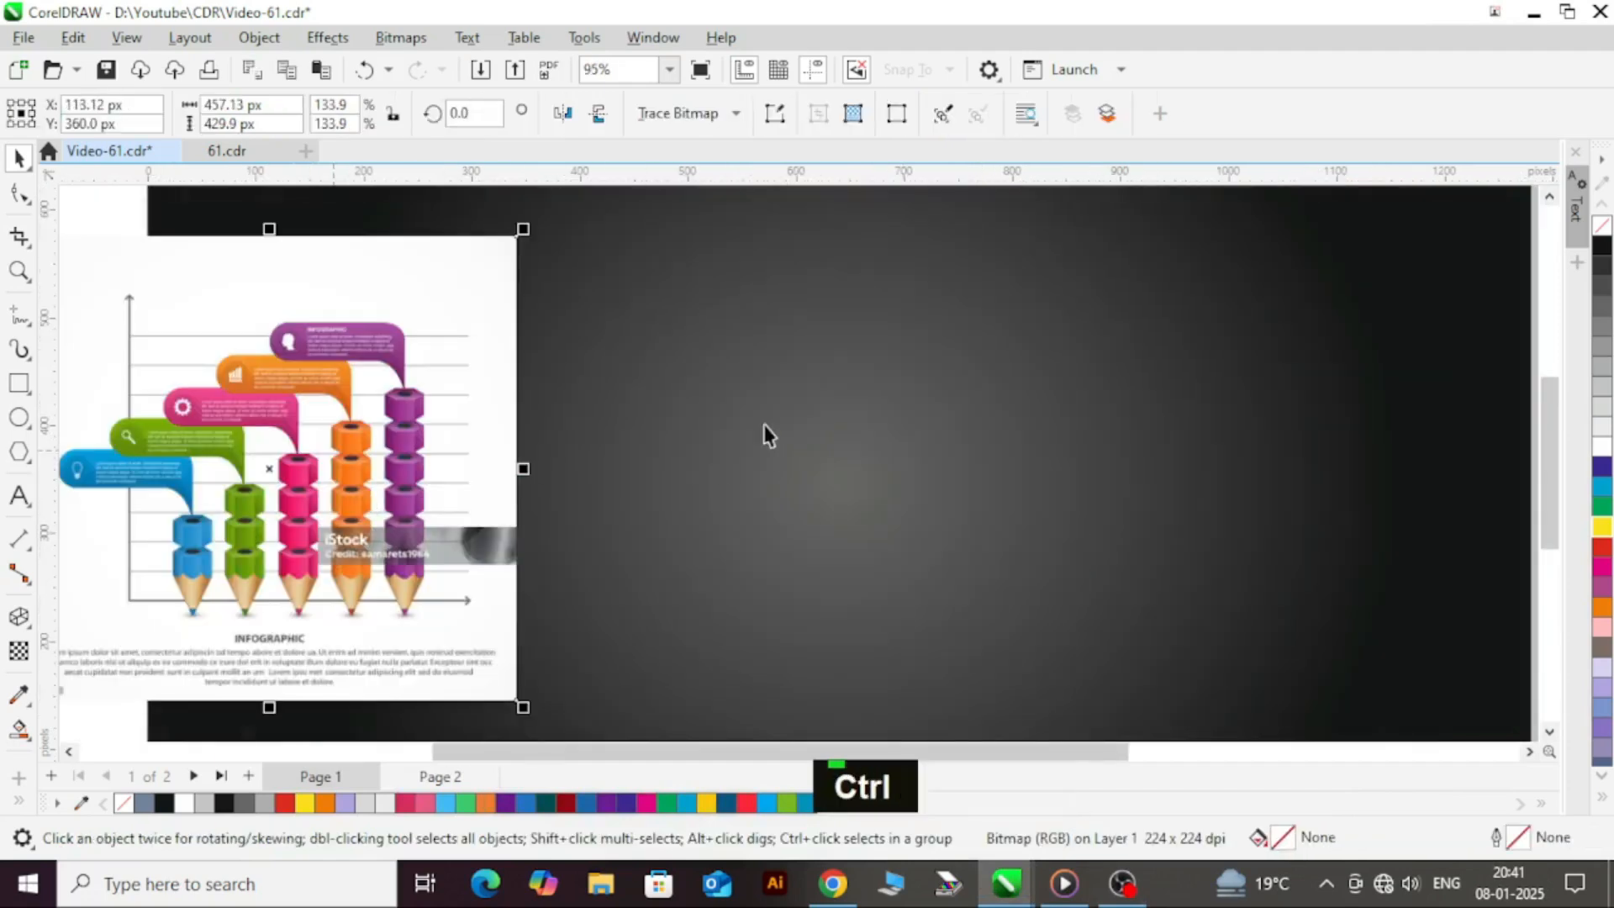
{"action": "scroll", "coordinate": [901, 462], "scroll_direction": "down", "scroll_amount": 1}
{"action": "left_click", "coordinate": [1462, 447]}
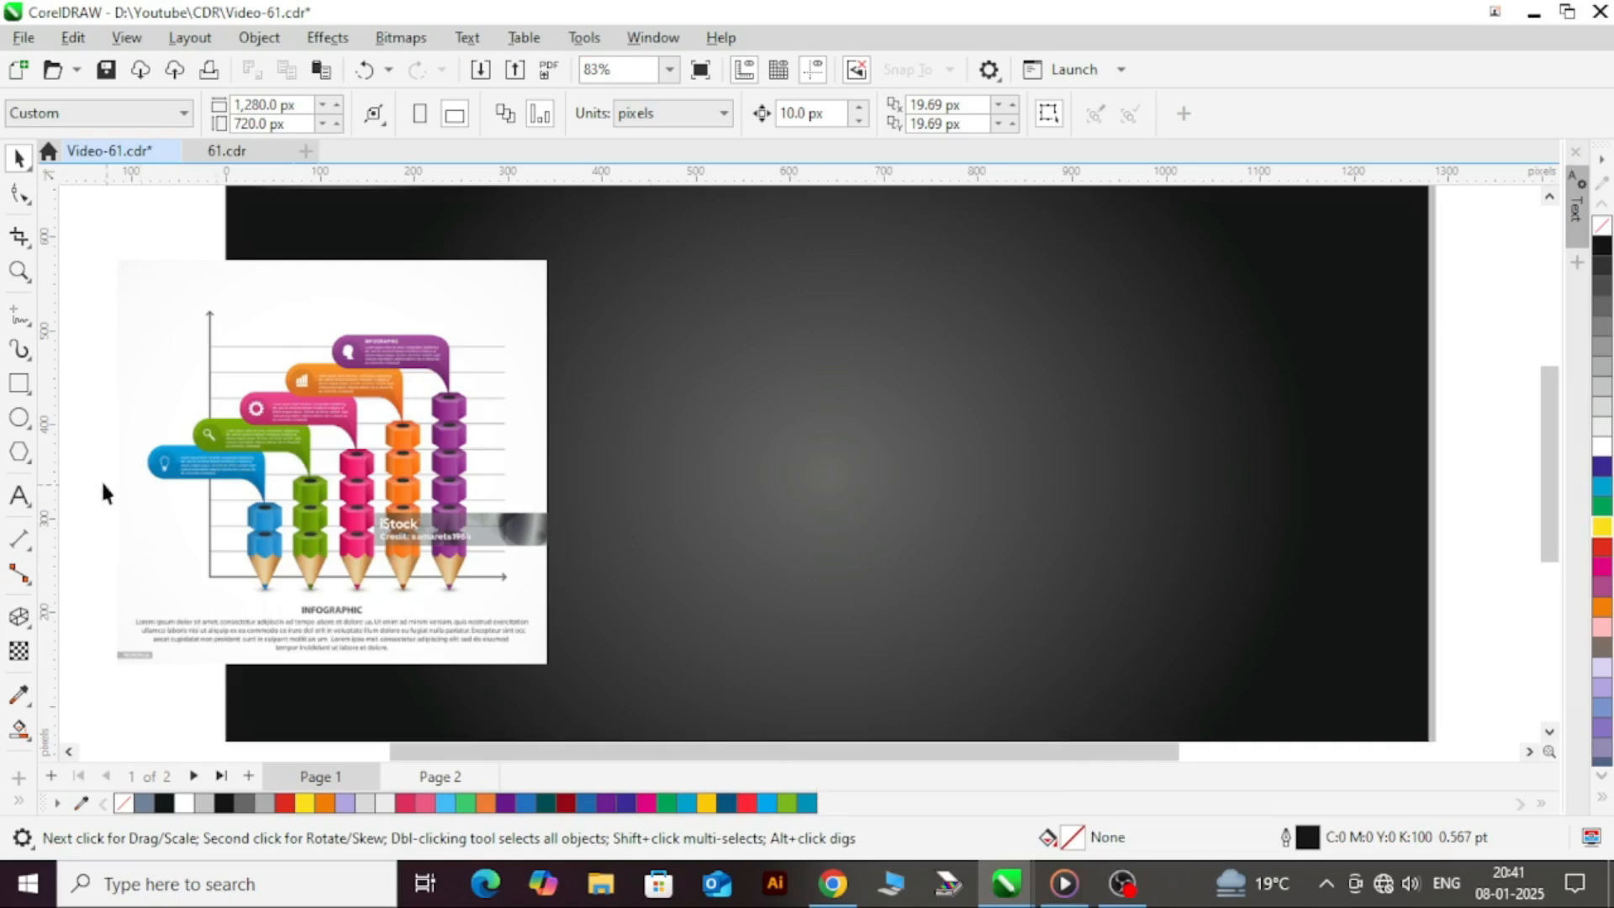
- Draw a five-sided polygon about 112 by 107 px on the dark background, fill it cyan, and move it slightly up
{"action": "left_click", "coordinate": [19, 451]}
{"action": "left_click_drag", "start_coordinate": [748, 376], "coordinate": [869, 491]}
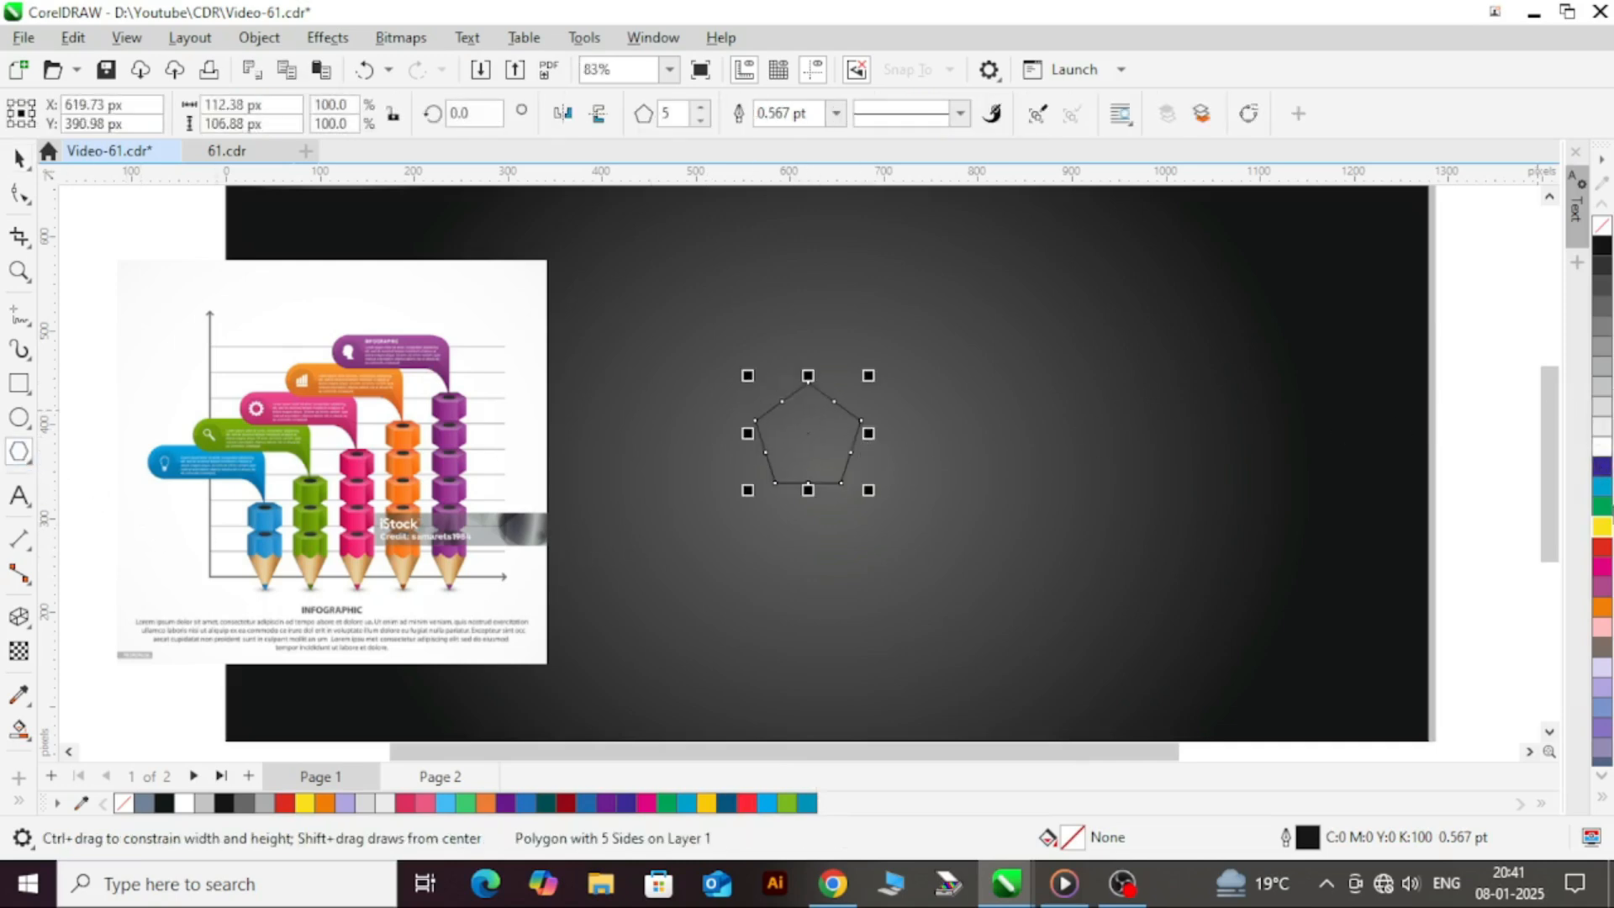
{"action": "left_click", "coordinate": [1603, 528]}
{"action": "scroll", "coordinate": [866, 496], "scroll_direction": "up", "scroll_amount": 2}
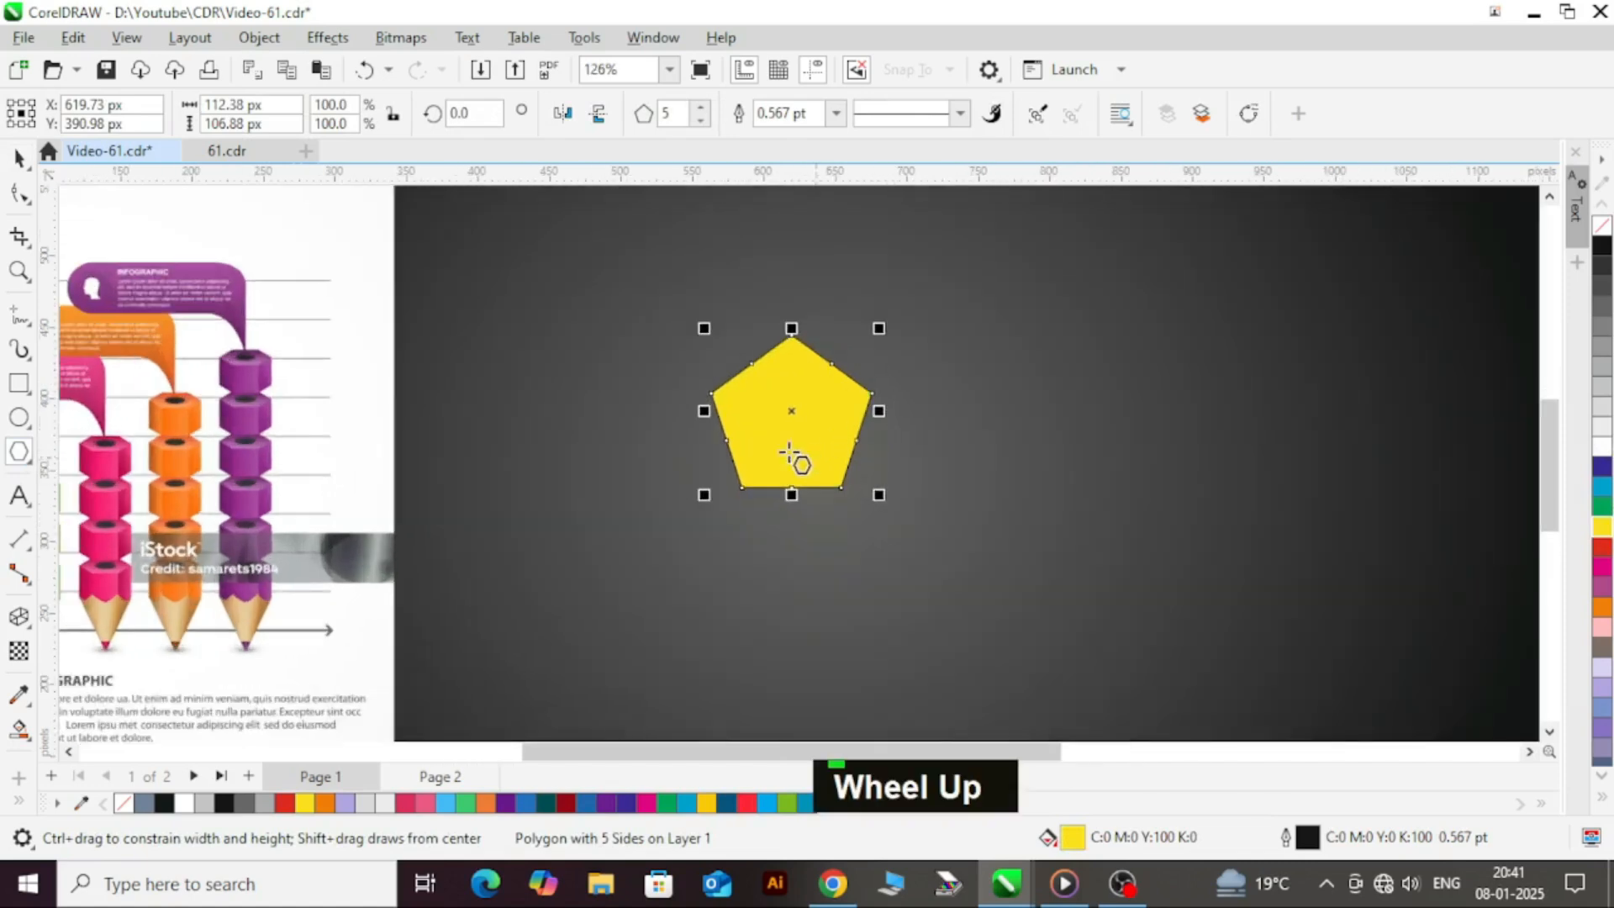
{"action": "key", "text": "ctrl+space"}
{"action": "left_click_drag", "start_coordinate": [811, 418], "coordinate": [838, 340]}
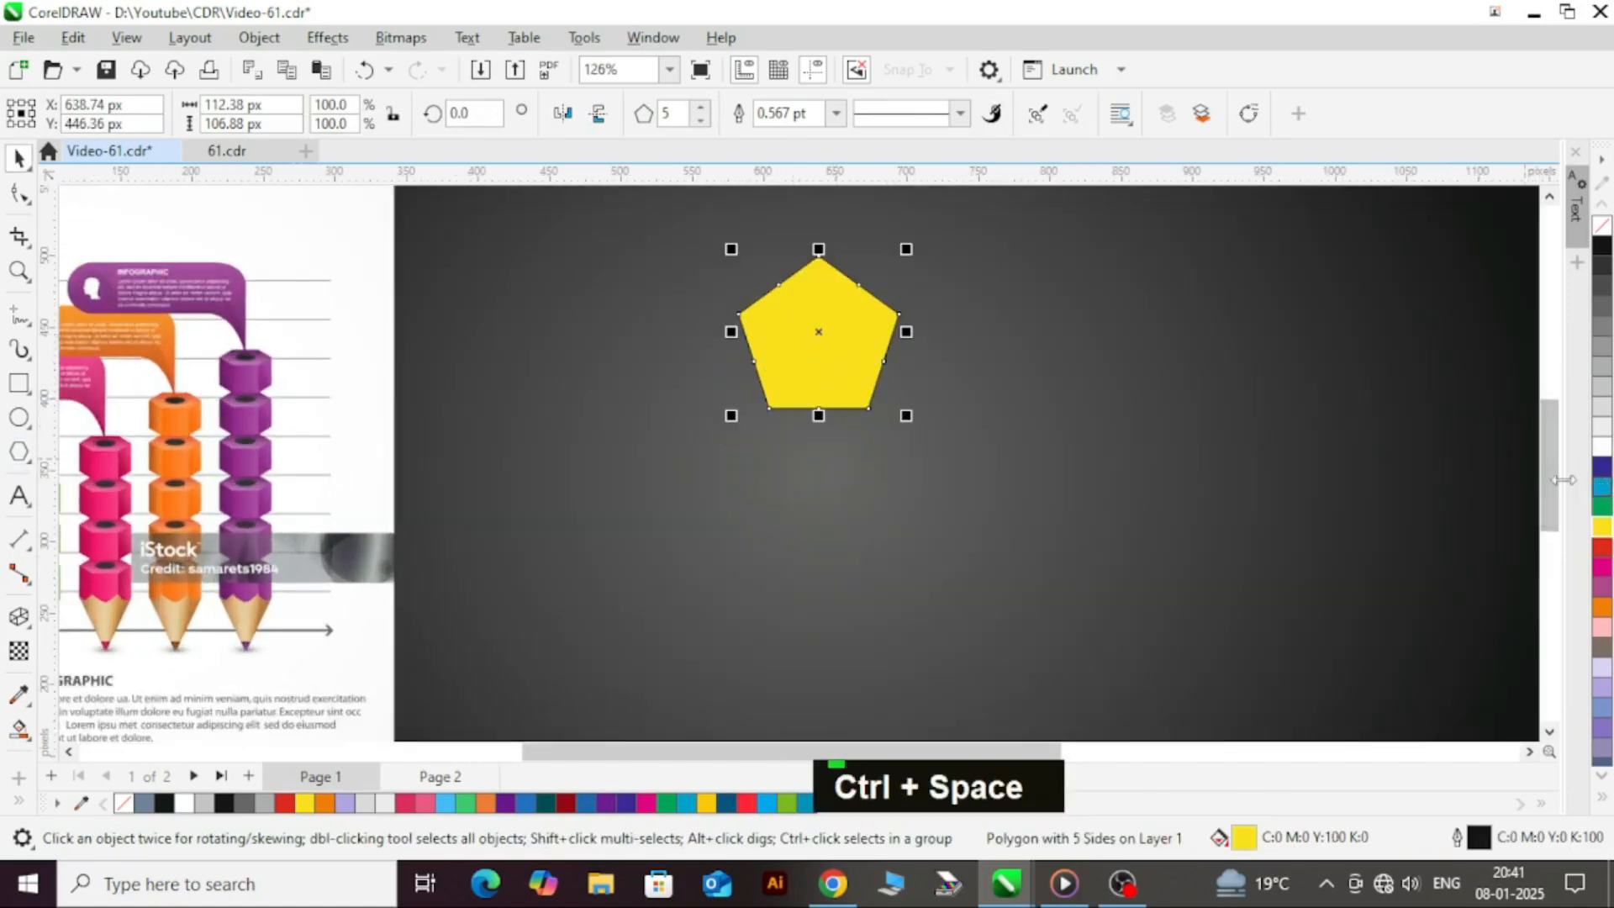
{"action": "left_click", "coordinate": [1601, 490]}
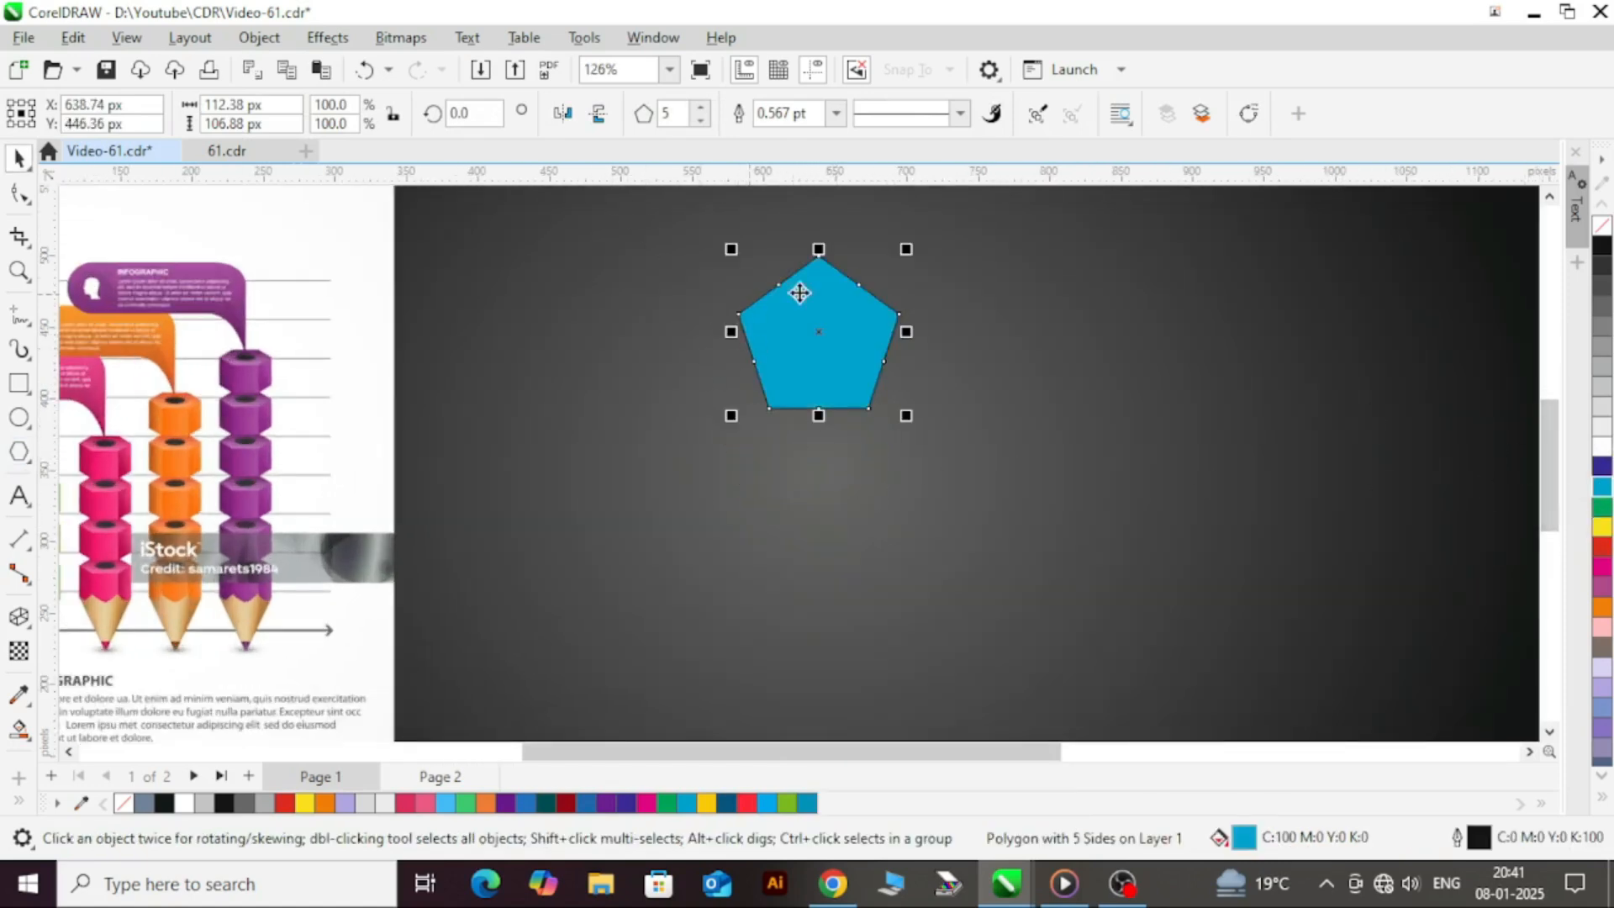
- Set the polygon to 6 sides and rotate it to 90 degrees
{"action": "type", "text": "6"}
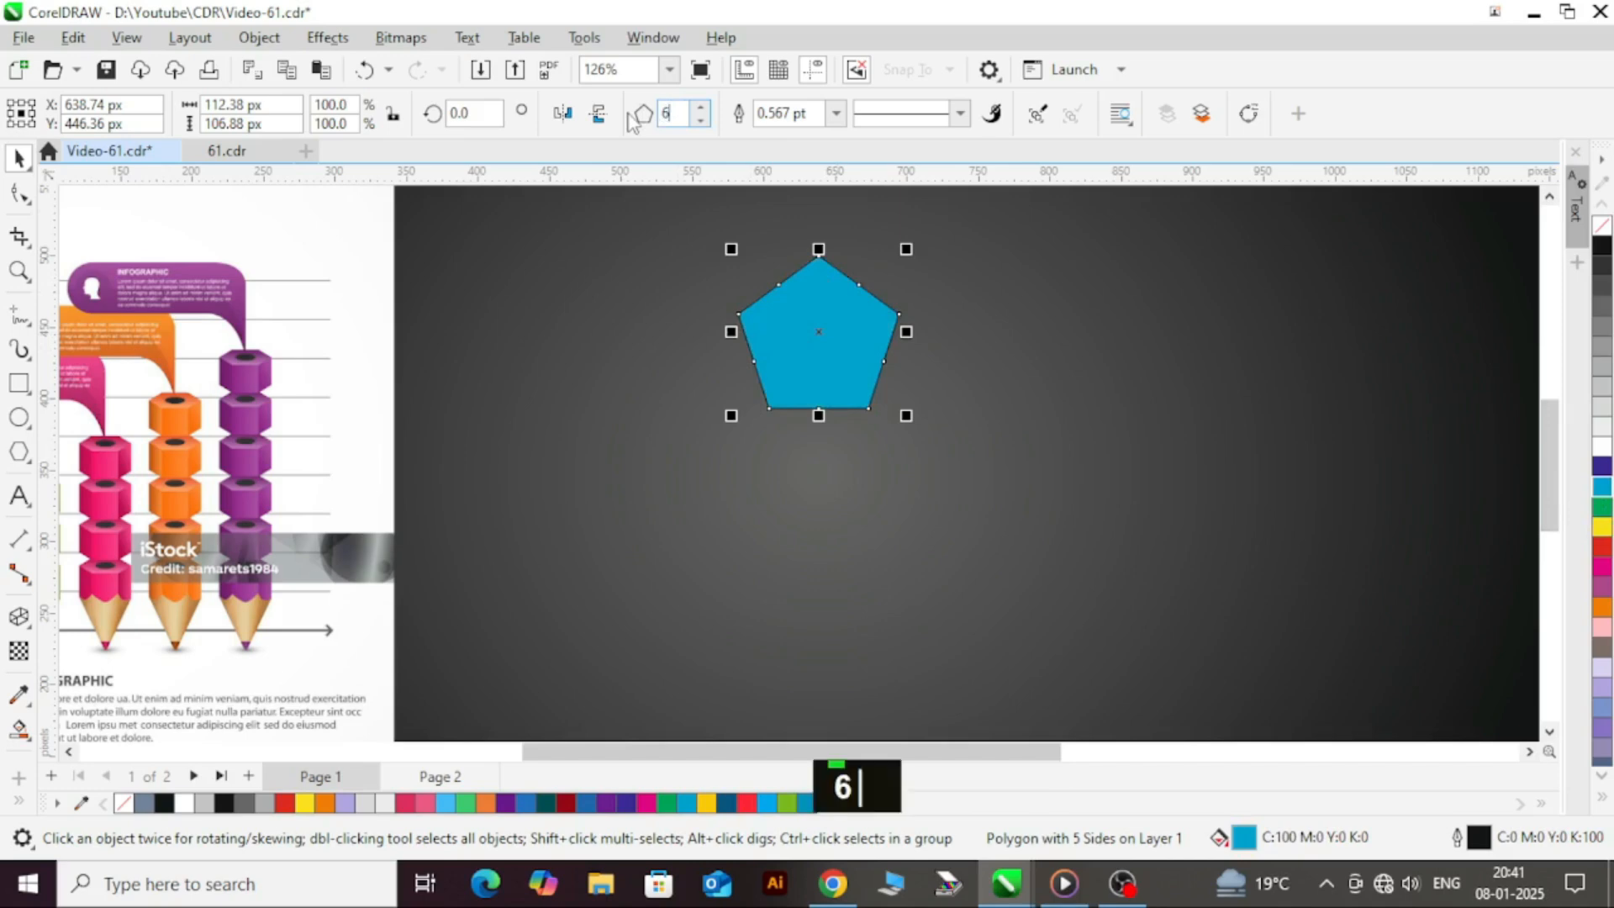
{"action": "key", "text": "Return"}
{"action": "key", "text": "ctrl+space"}
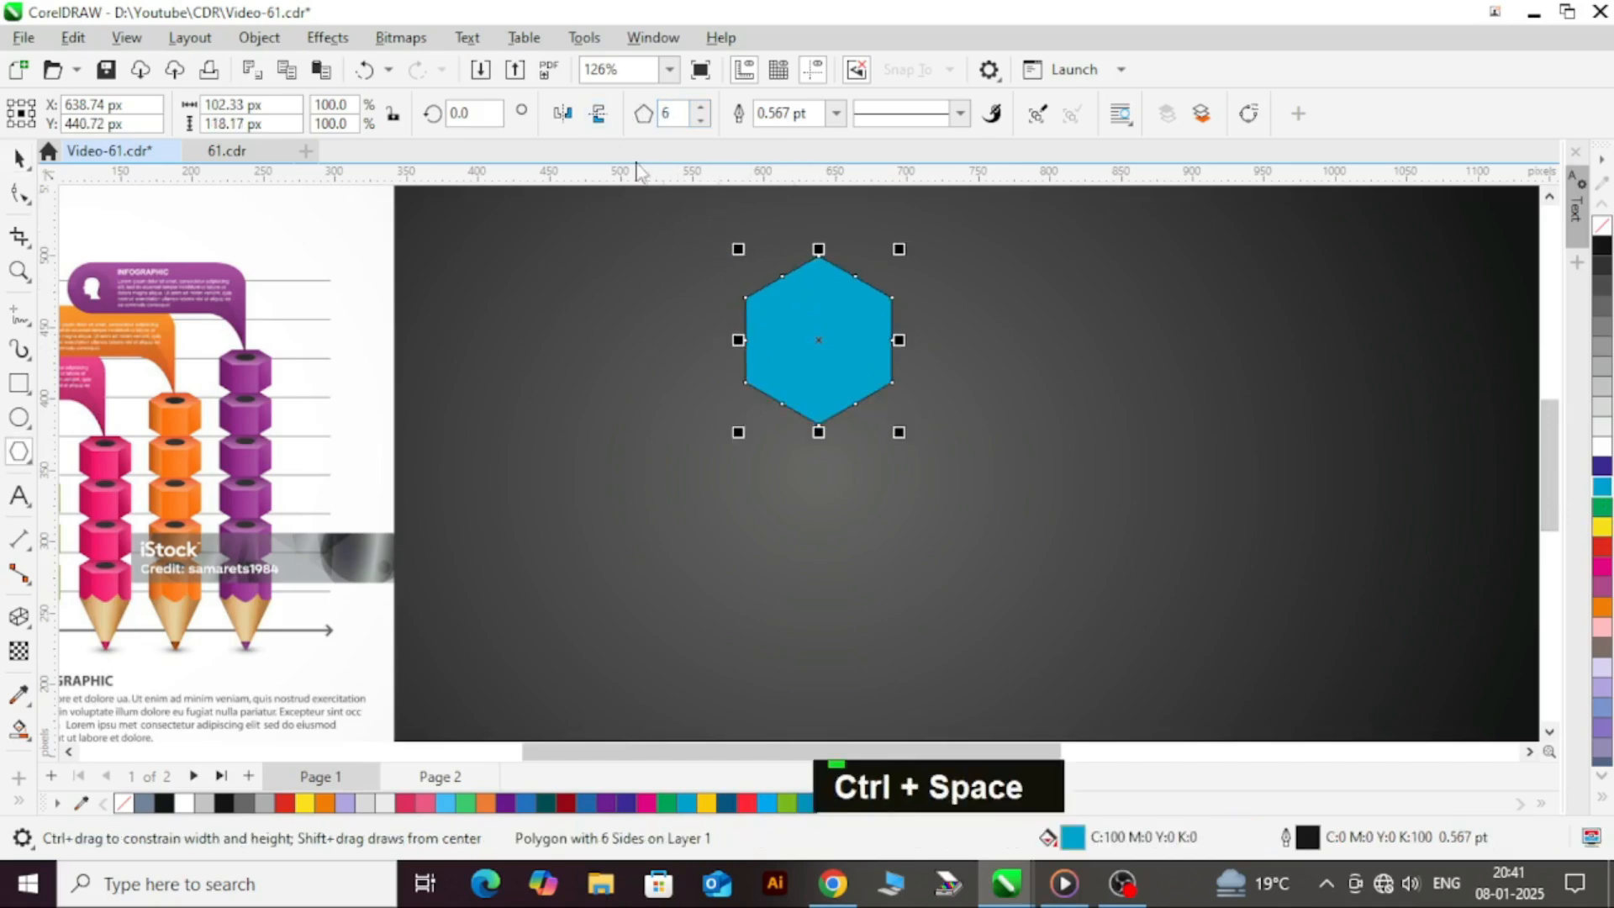
{"action": "type", "text": "90"}
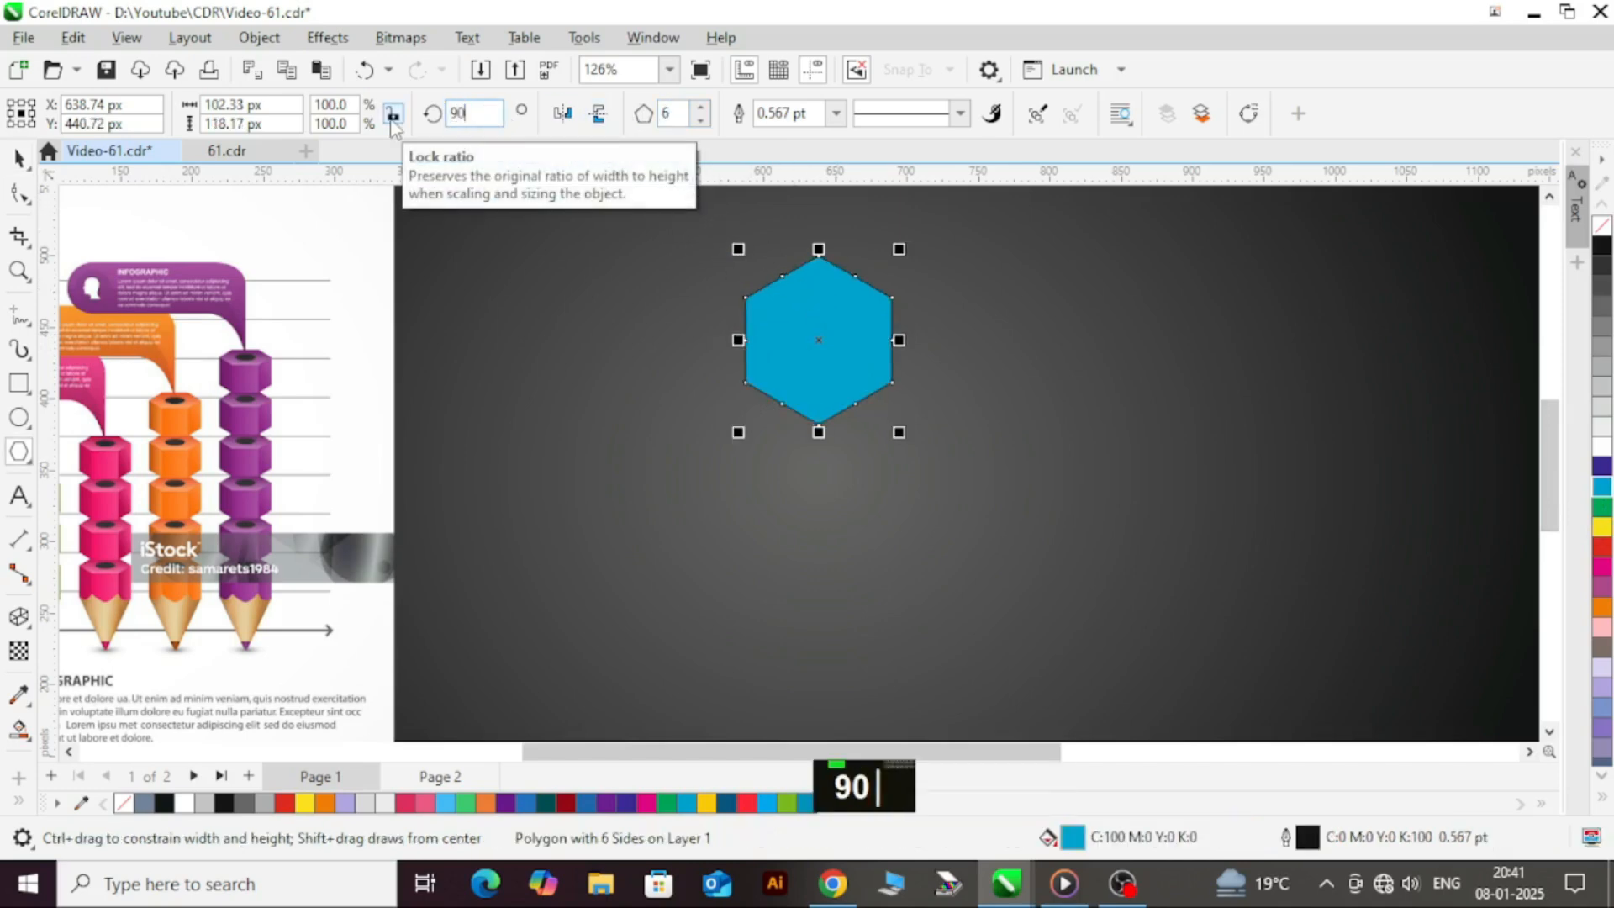
{"action": "key", "text": "Return"}
{"action": "key", "text": "ctrl+space"}
- Flatten the hexagon about its centre to a height of about 14 px, keeping its width
{"action": "scroll", "coordinate": [818, 333], "scroll_direction": "up", "scroll_amount": 1}
{"action": "scroll", "coordinate": [819, 333], "scroll_direction": "up", "scroll_amount": 2}
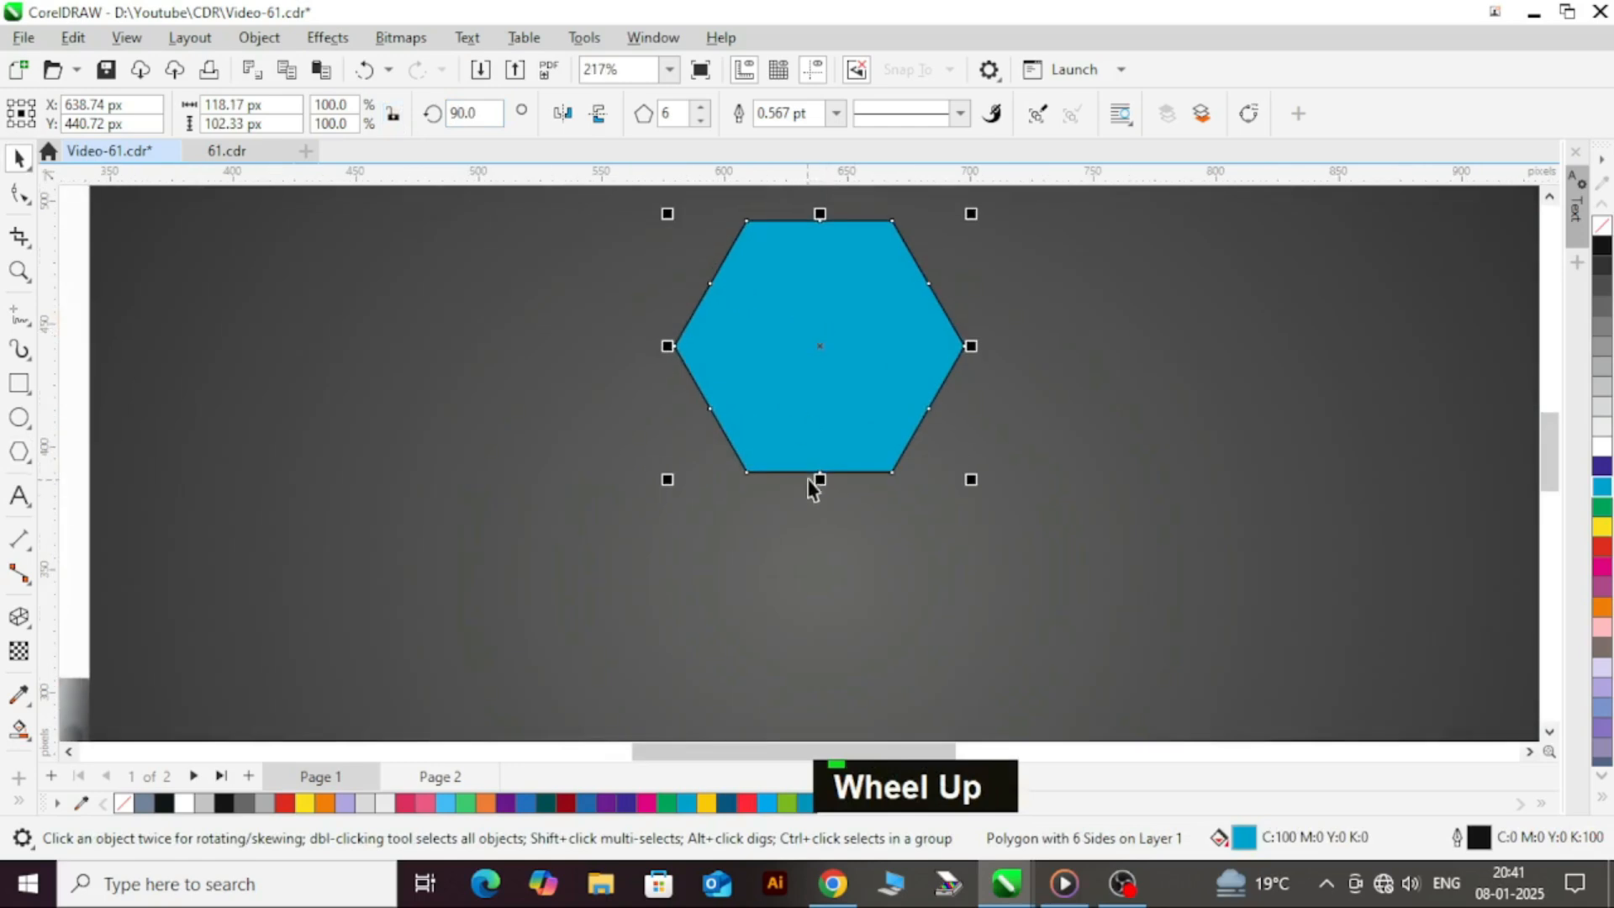
{"action": "left_click_drag", "start_coordinate": [819, 479], "coordinate": [825, 370]}
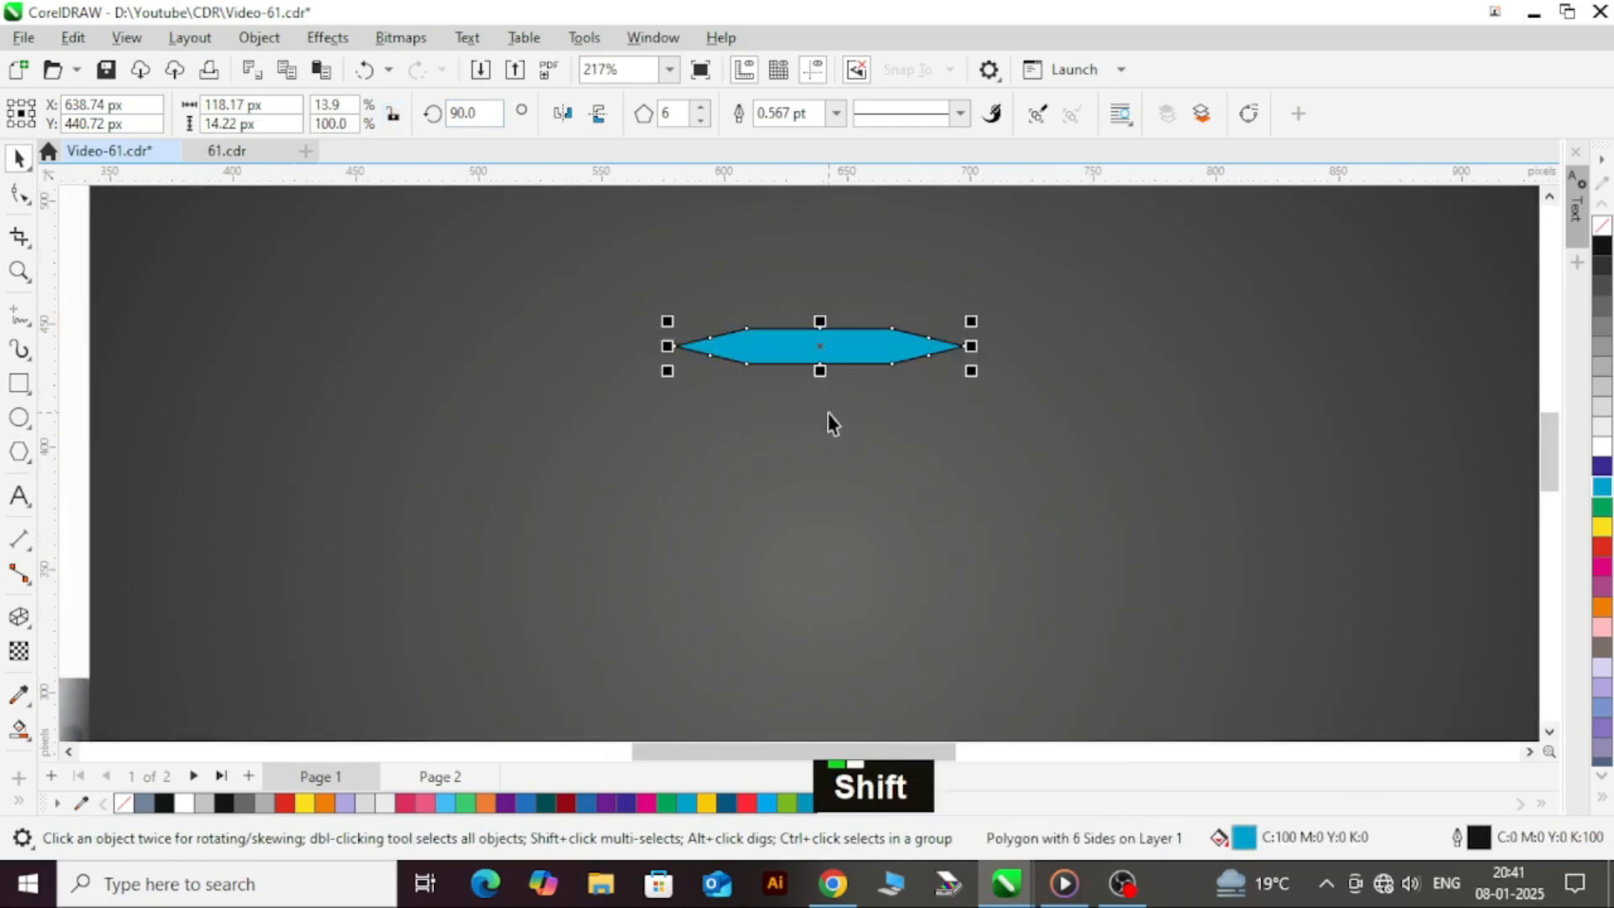
- Delete the midpoint nodes on the flattened hexagon's edges, keeping only its corner nodes
{"action": "scroll", "coordinate": [863, 360], "scroll_direction": "up", "scroll_amount": 1}
{"action": "key", "text": "F10"}
{"action": "scroll", "coordinate": [965, 309], "scroll_direction": "up", "scroll_amount": 1}
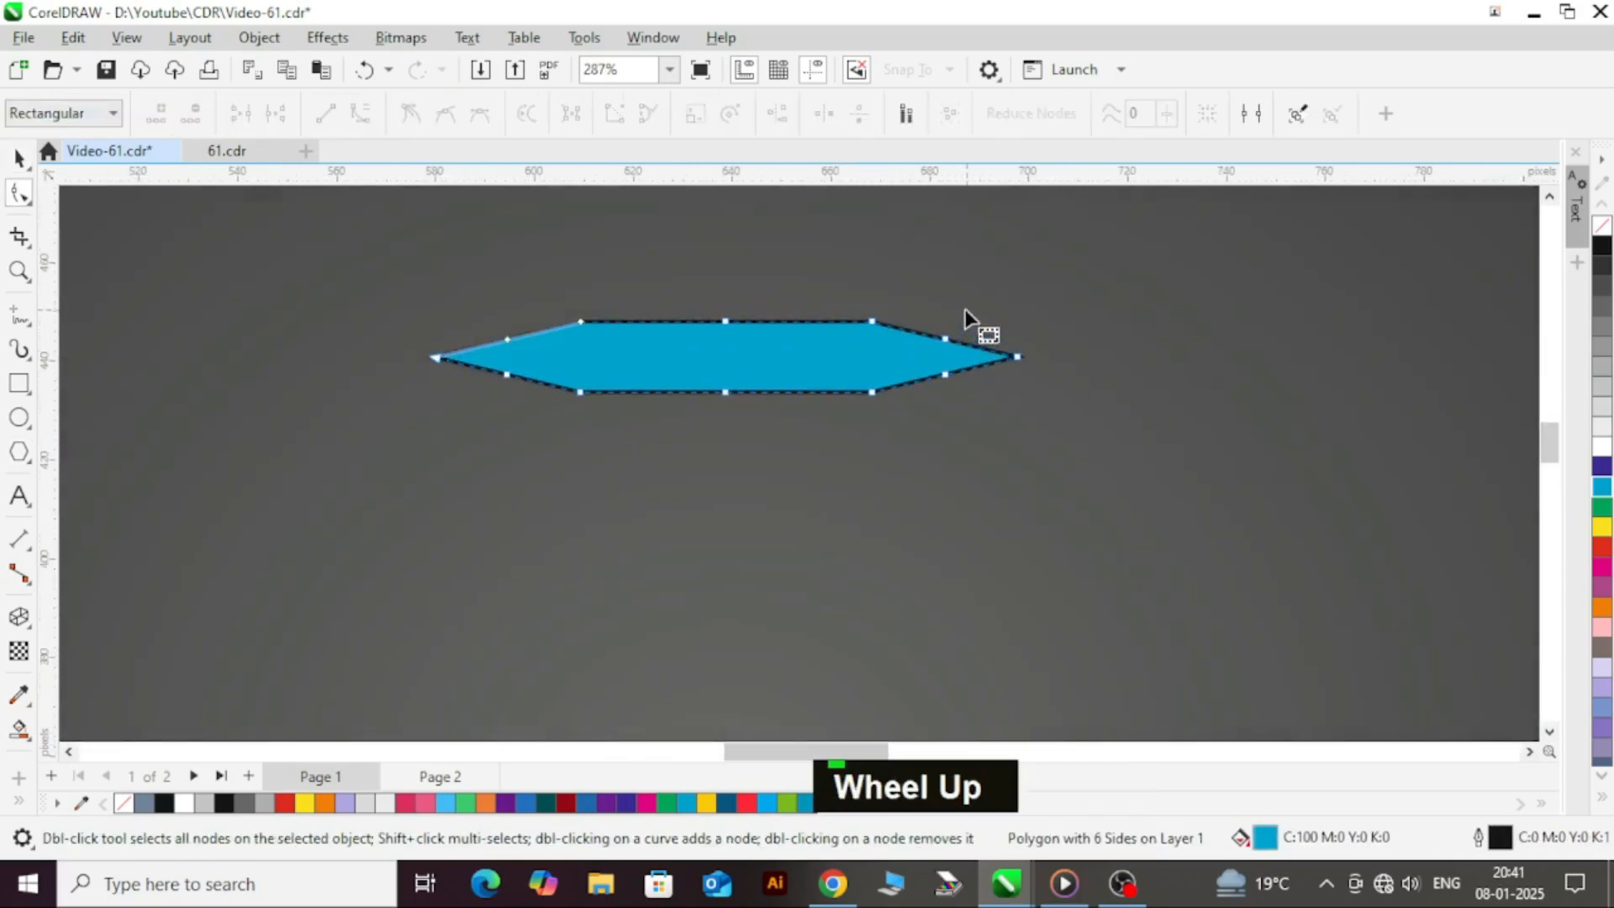
{"action": "left_click_drag", "start_coordinate": [965, 311], "coordinate": [944, 443]}
{"action": "key", "text": "Delete"}
{"action": "scroll", "coordinate": [785, 389], "scroll_direction": "down", "scroll_amount": 1}
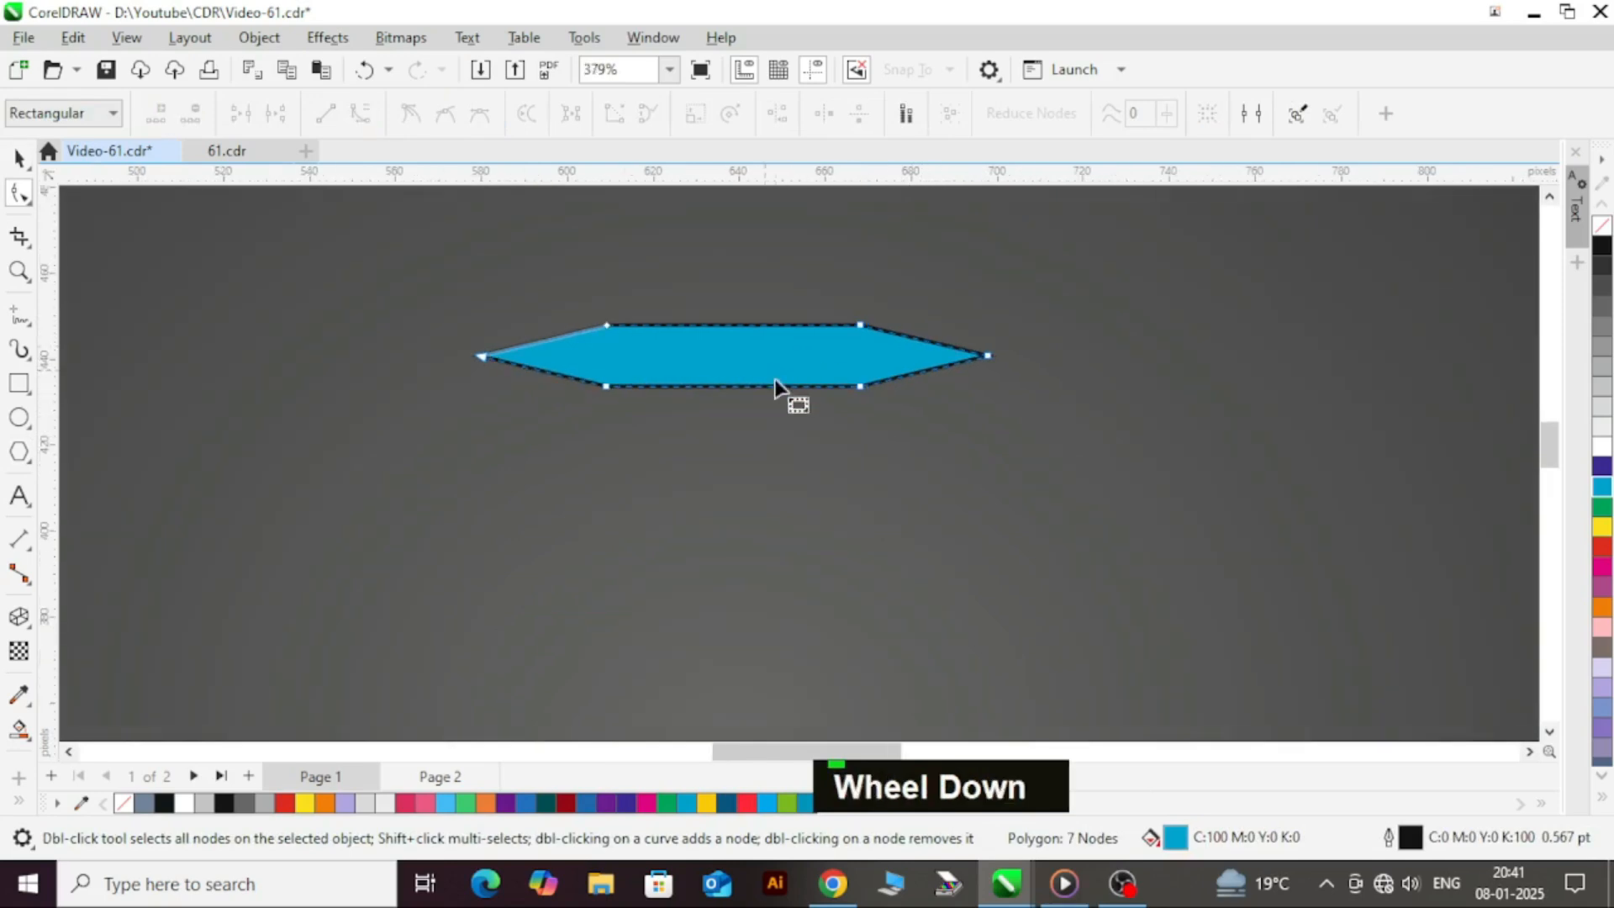
{"action": "key", "text": "ctrl+space"}
- Extrude the flattened hexagon straight down with the parallel extrusion type to a depth of about 50 px
{"action": "scroll", "coordinate": [730, 367], "scroll_direction": "up", "scroll_amount": 3}
{"action": "scroll", "coordinate": [822, 299], "scroll_direction": "down", "scroll_amount": 2}
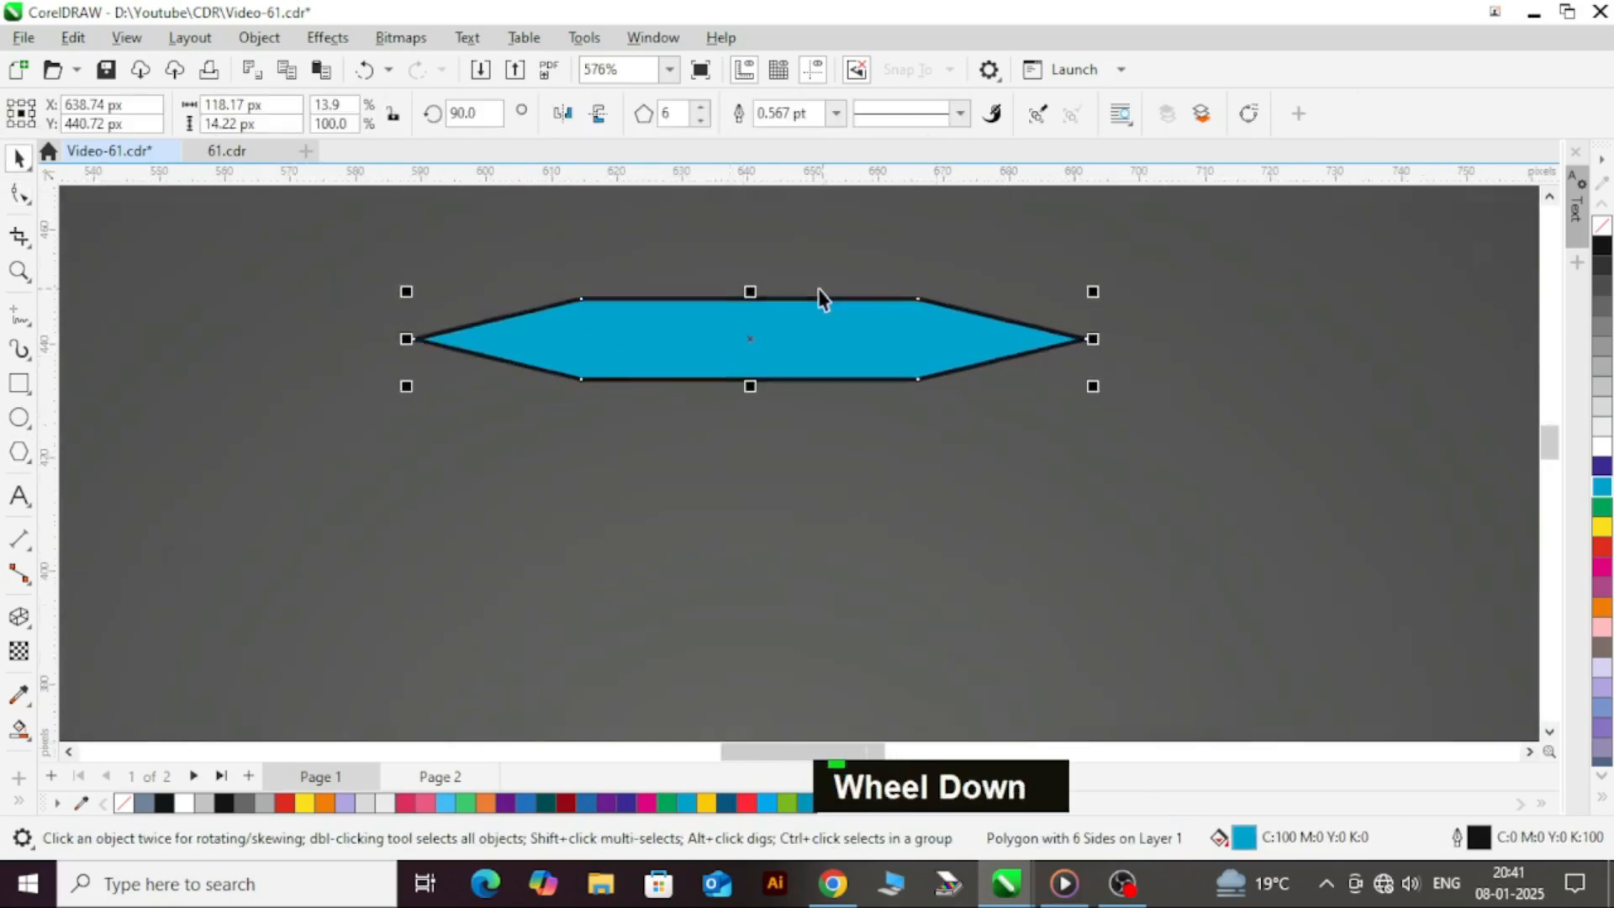
{"action": "left_click", "coordinate": [29, 627]}
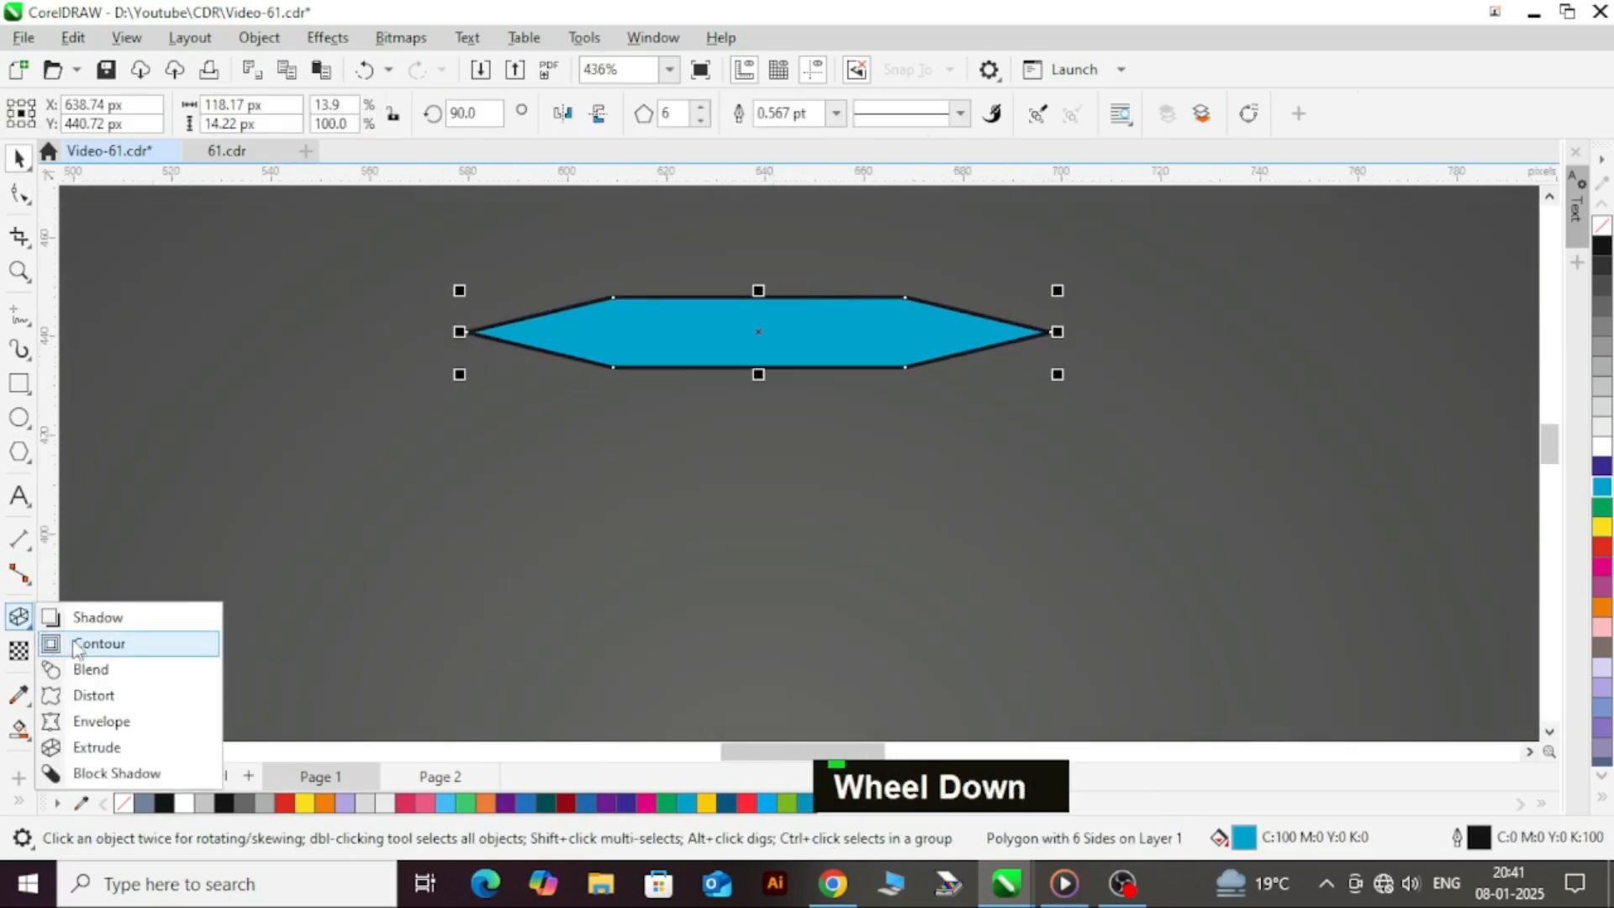
{"action": "left_click", "coordinate": [76, 641]}
{"action": "left_click", "coordinate": [32, 631]}
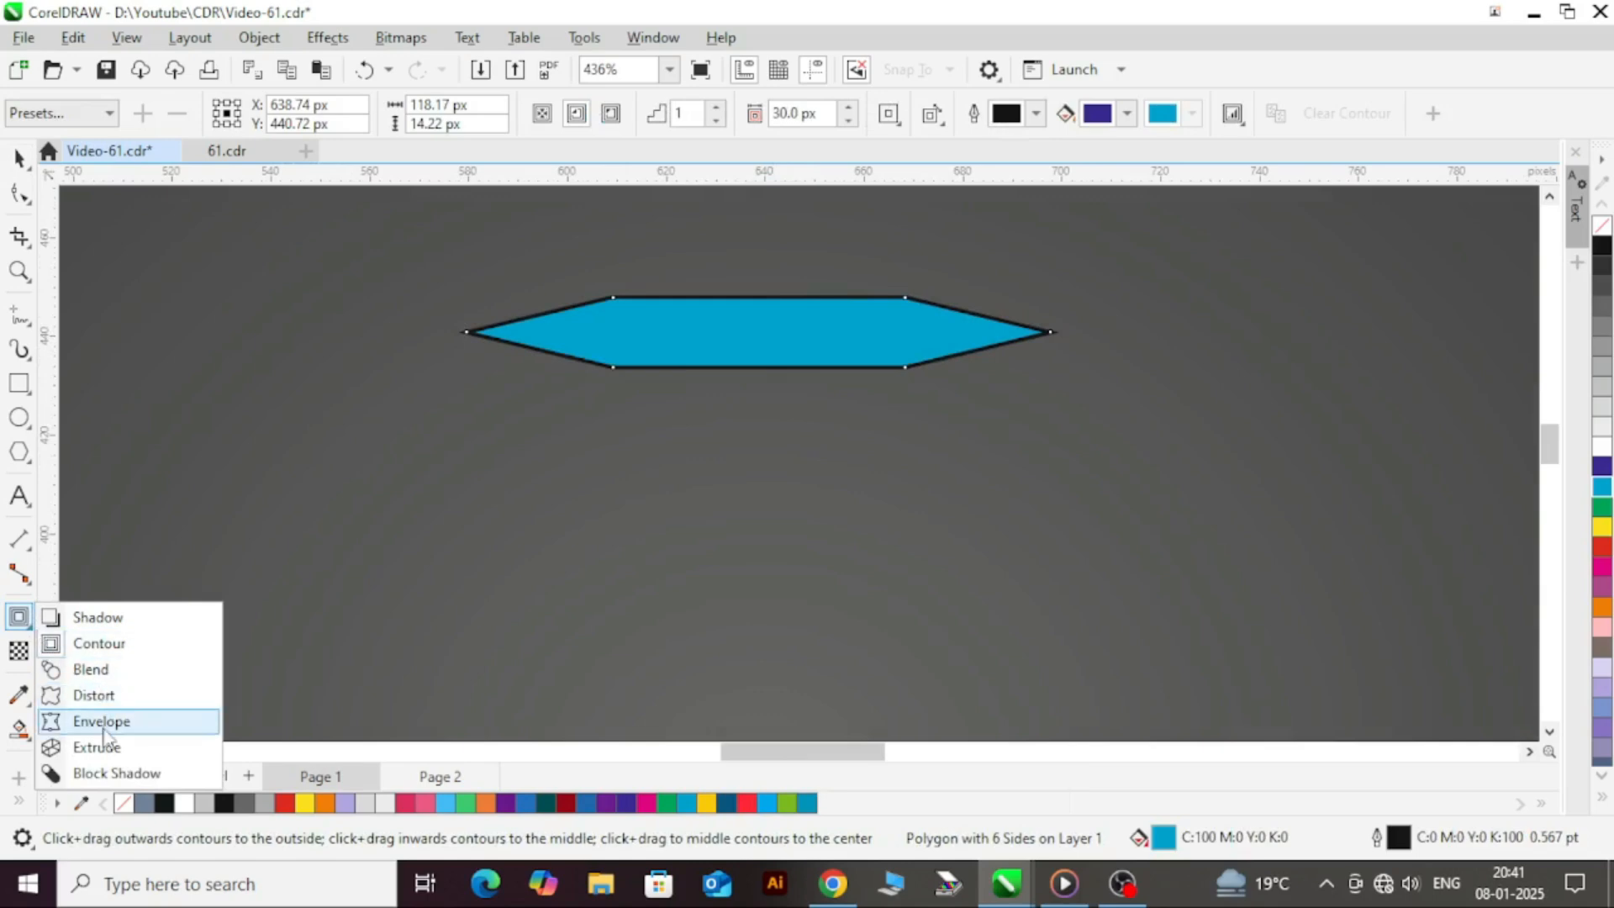
{"action": "left_click", "coordinate": [84, 746]}
{"action": "left_click_drag", "start_coordinate": [741, 317], "coordinate": [758, 647]}
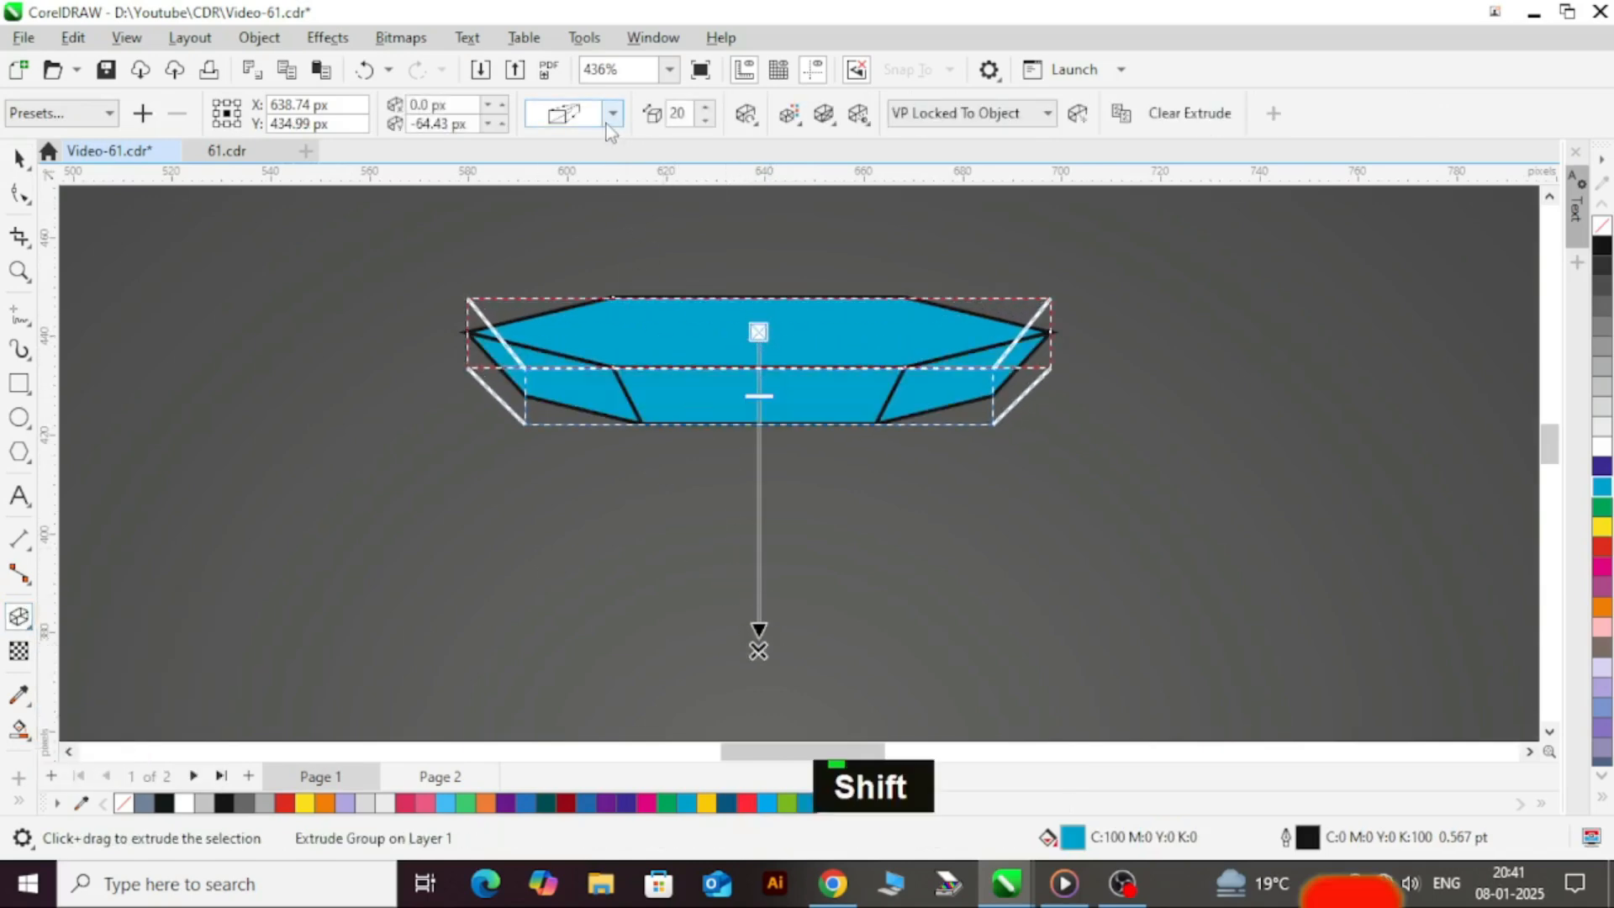
{"action": "left_click", "coordinate": [613, 112]}
{"action": "left_click", "coordinate": [632, 387]}
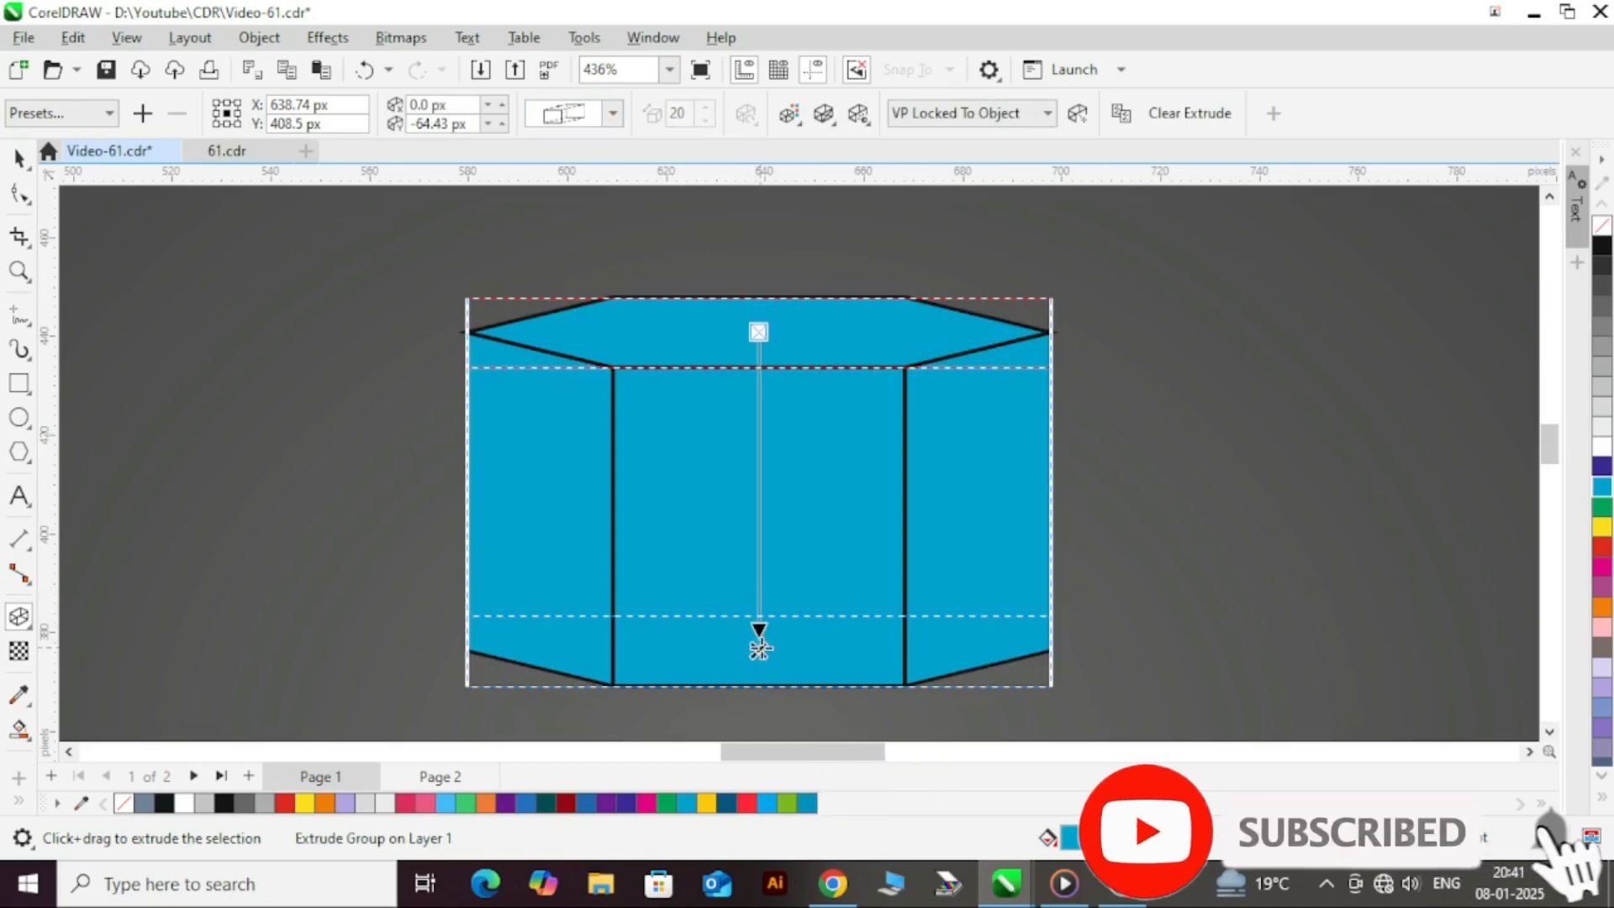
{"action": "left_click_drag", "start_coordinate": [758, 649], "coordinate": [759, 579]}
{"action": "key", "text": "ctrl+space"}
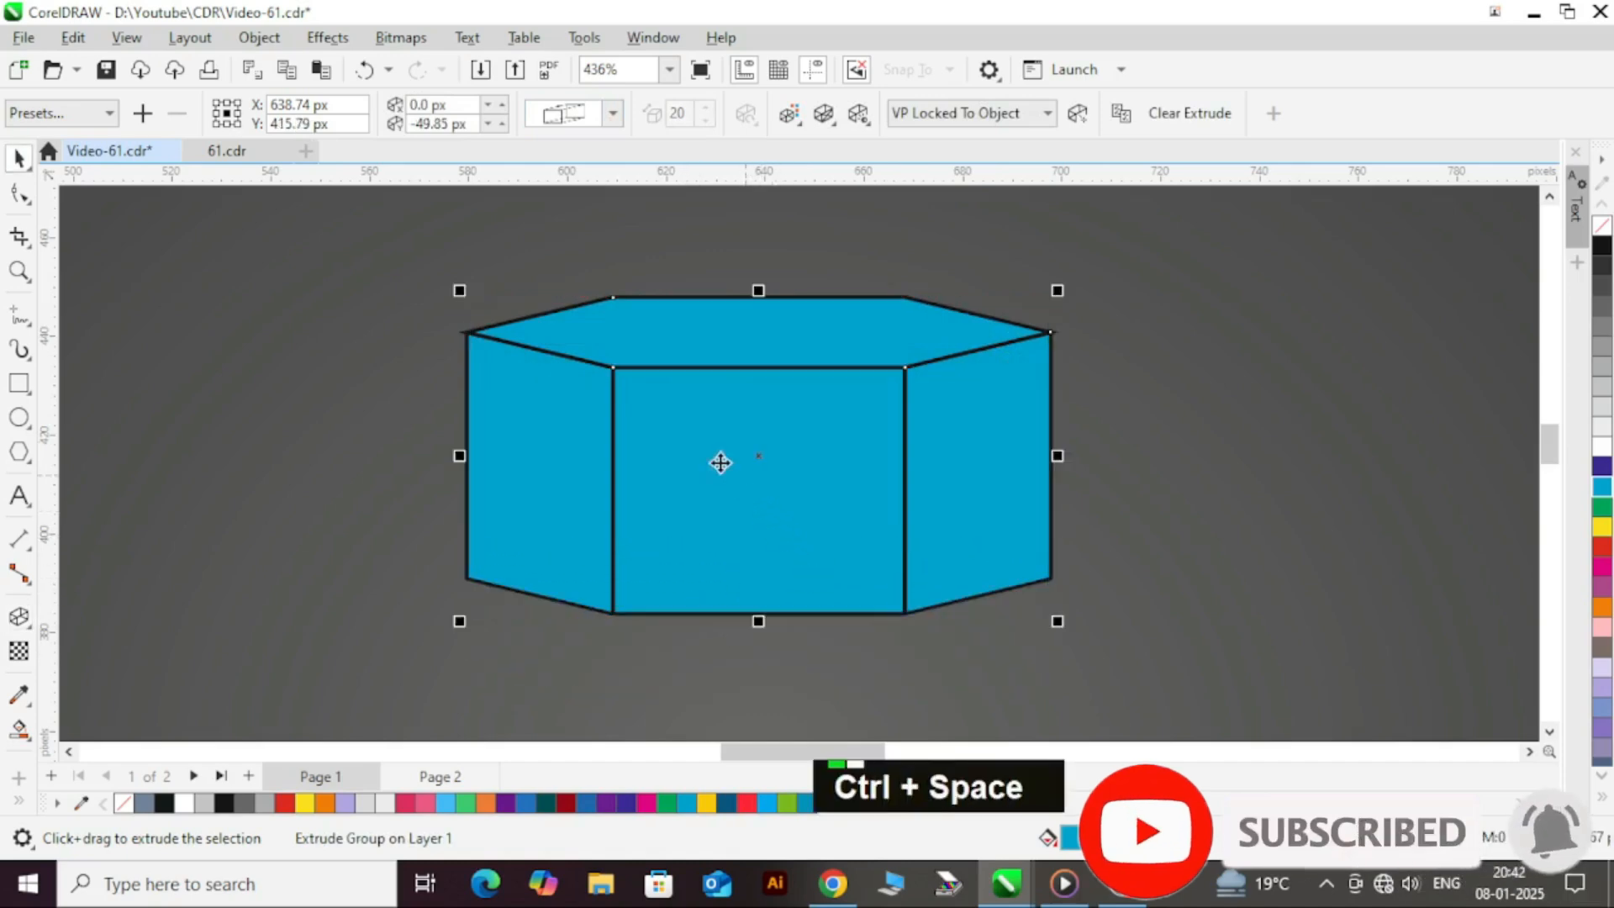
- Remove the outline from the extruded prism and move it about 40 px straight down
{"action": "scroll", "coordinate": [688, 410], "scroll_direction": "down", "scroll_amount": 3}
{"action": "right_click", "coordinate": [1603, 226]}
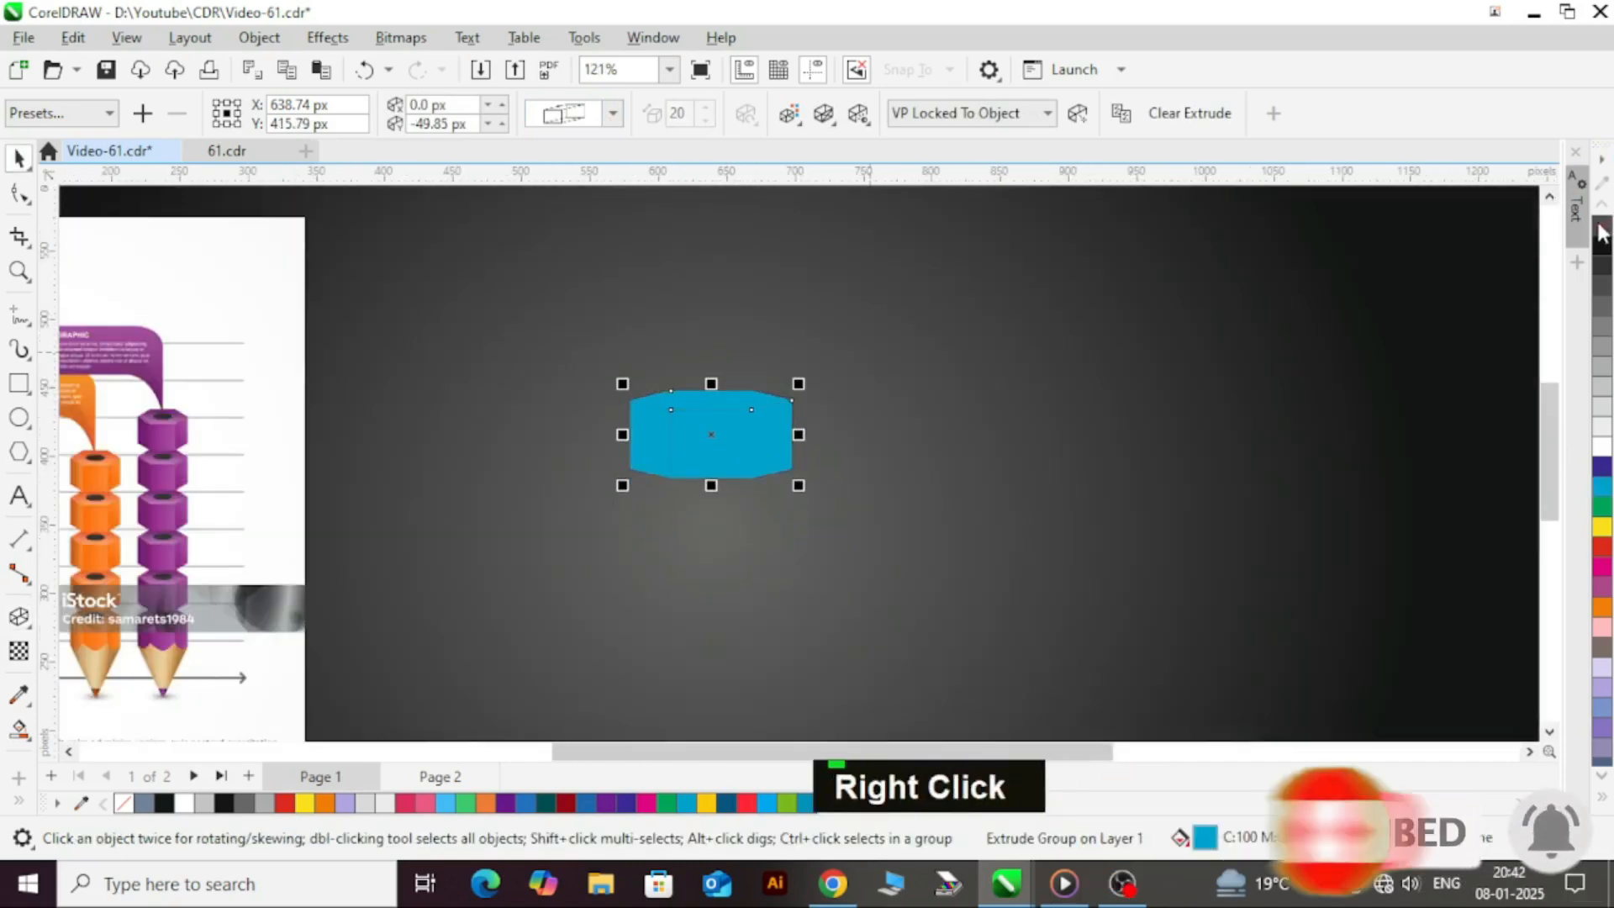
{"action": "scroll", "coordinate": [664, 467], "scroll_direction": "up", "scroll_amount": 1}
{"action": "left_click_drag", "start_coordinate": [721, 436], "coordinate": [746, 481]}
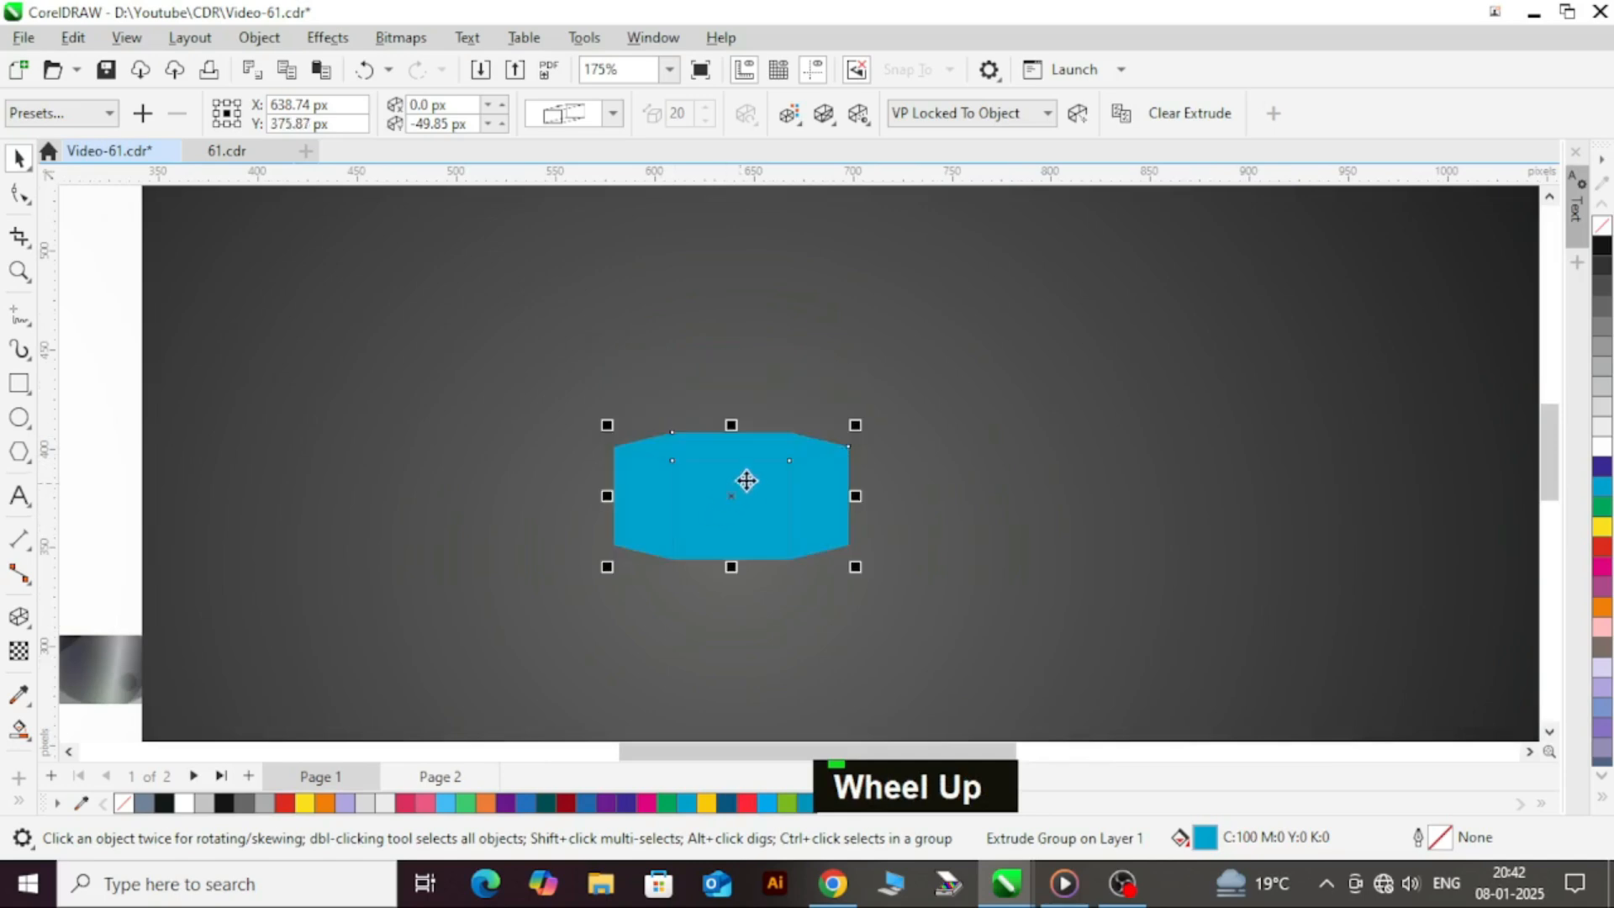
- Break the extrude group apart and ungroup the prism's side faces into separate objects
{"action": "scroll", "coordinate": [599, 297], "scroll_direction": "down", "scroll_amount": 6}
{"action": "left_click", "coordinate": [1292, 306]}
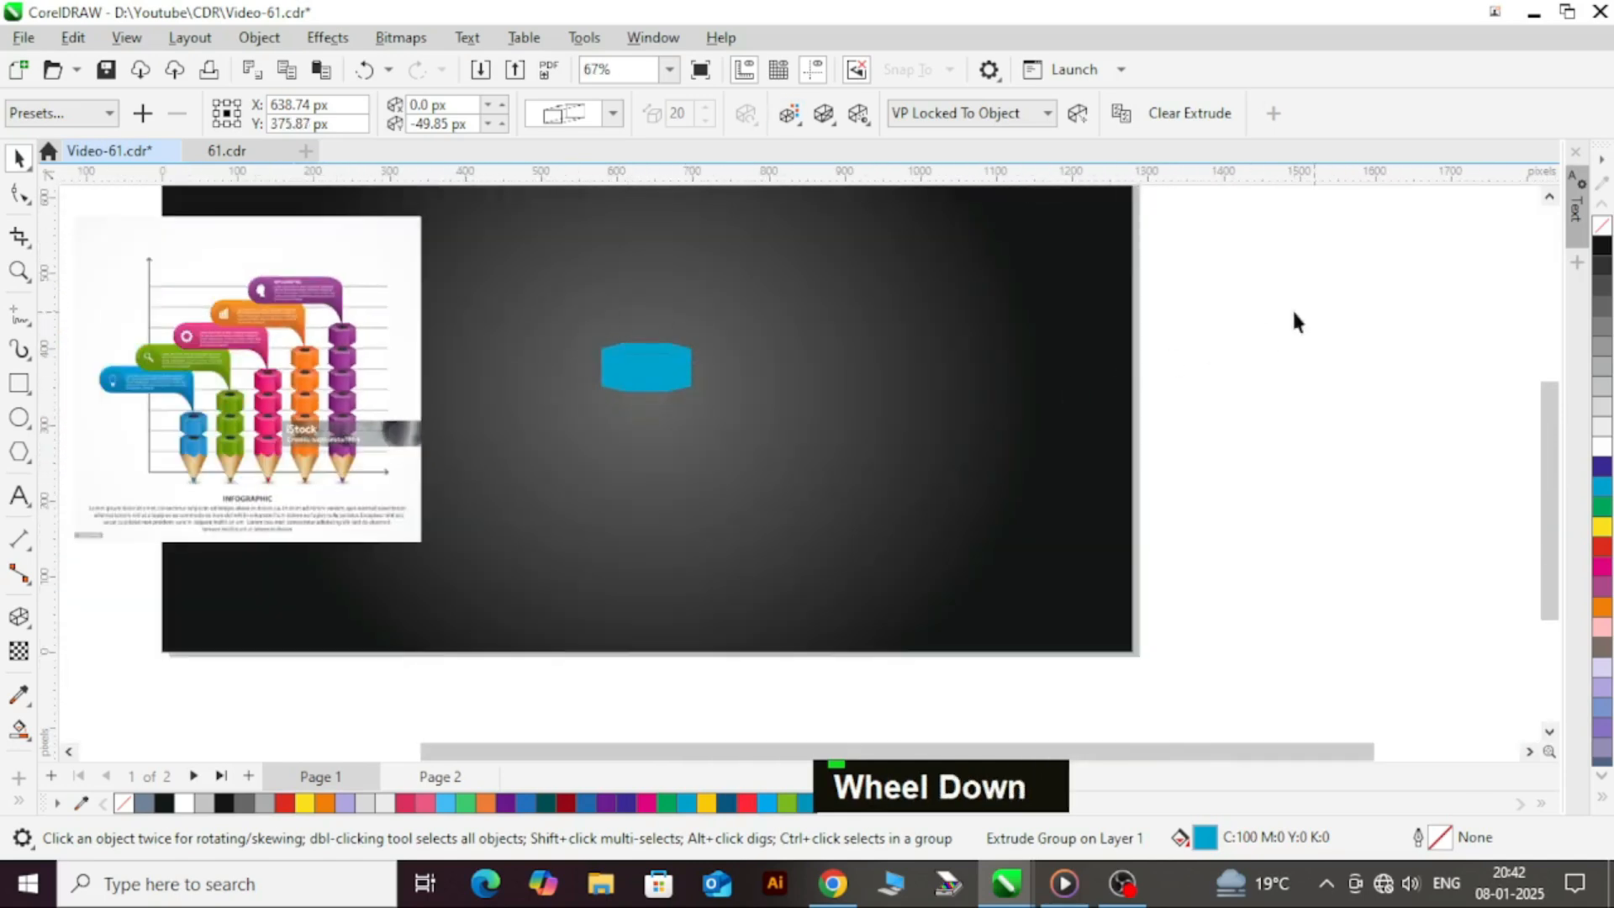
{"action": "scroll", "coordinate": [597, 405], "scroll_direction": "up", "scroll_amount": 2}
{"action": "left_click", "coordinate": [649, 376]}
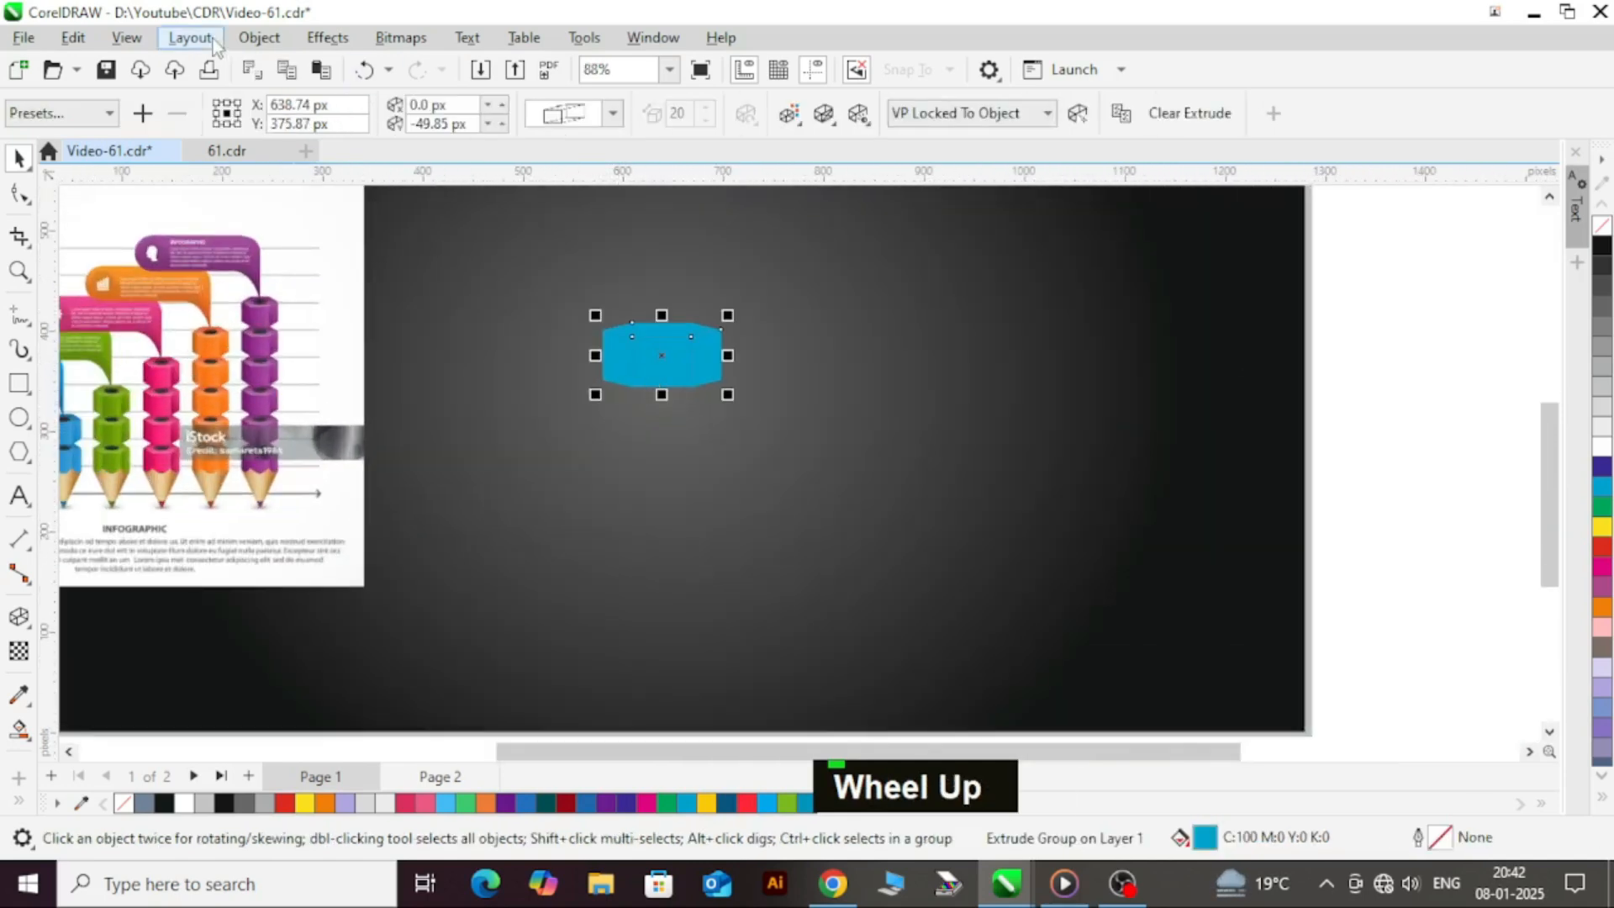
{"action": "left_click", "coordinate": [259, 37]}
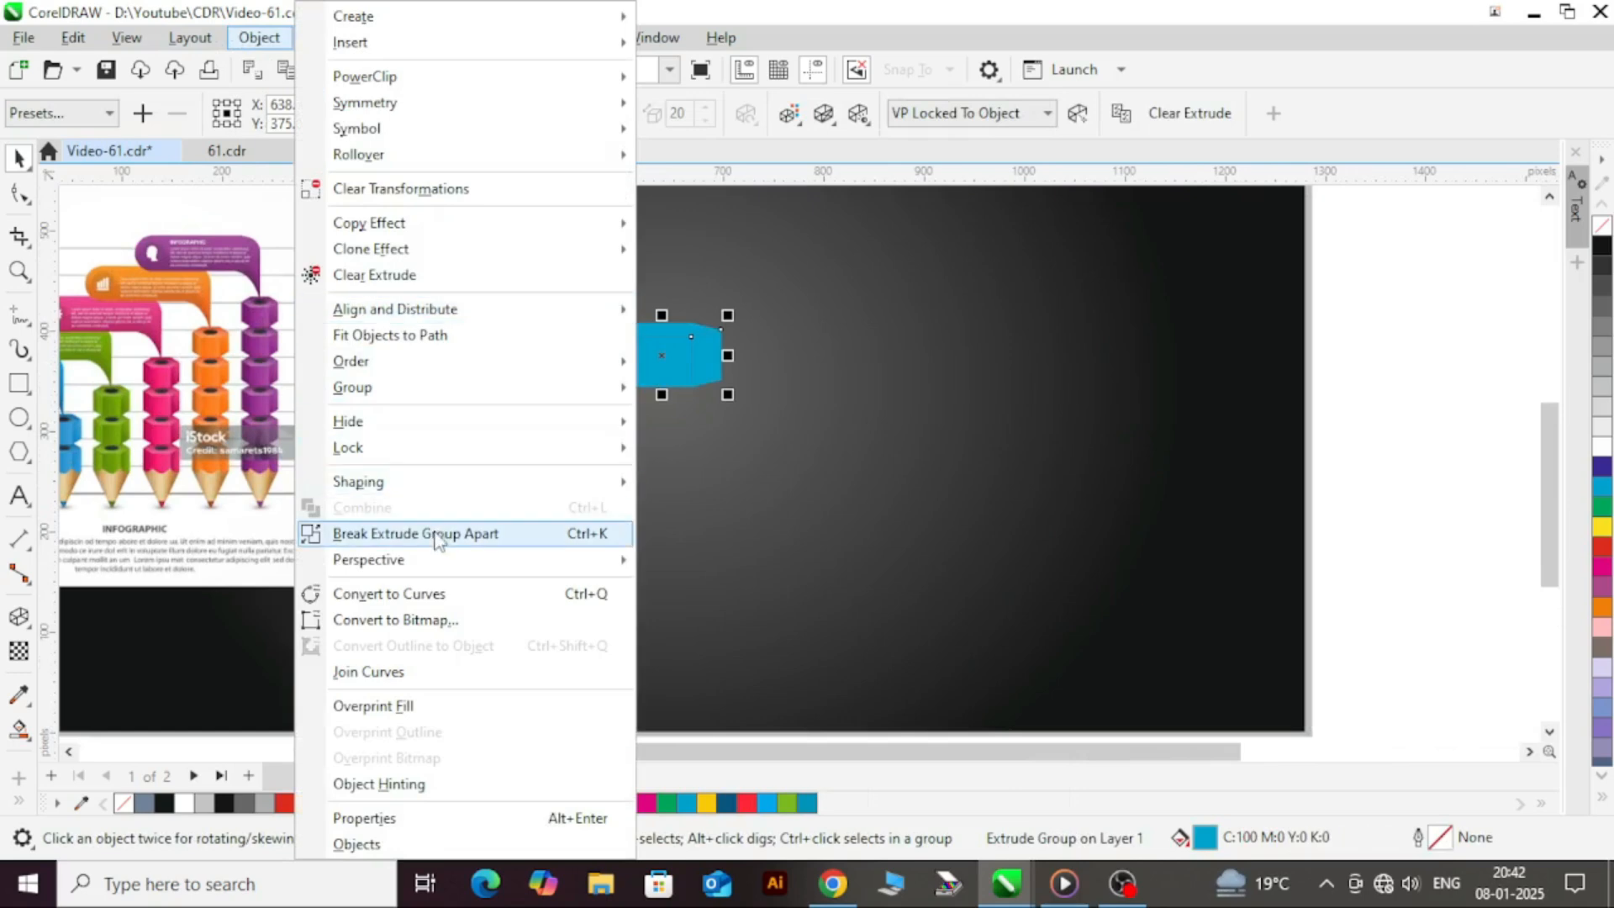
{"action": "left_click", "coordinate": [395, 533]}
{"action": "left_click", "coordinate": [1362, 272]}
{"action": "left_click_drag", "start_coordinate": [664, 357], "coordinate": [670, 437]}
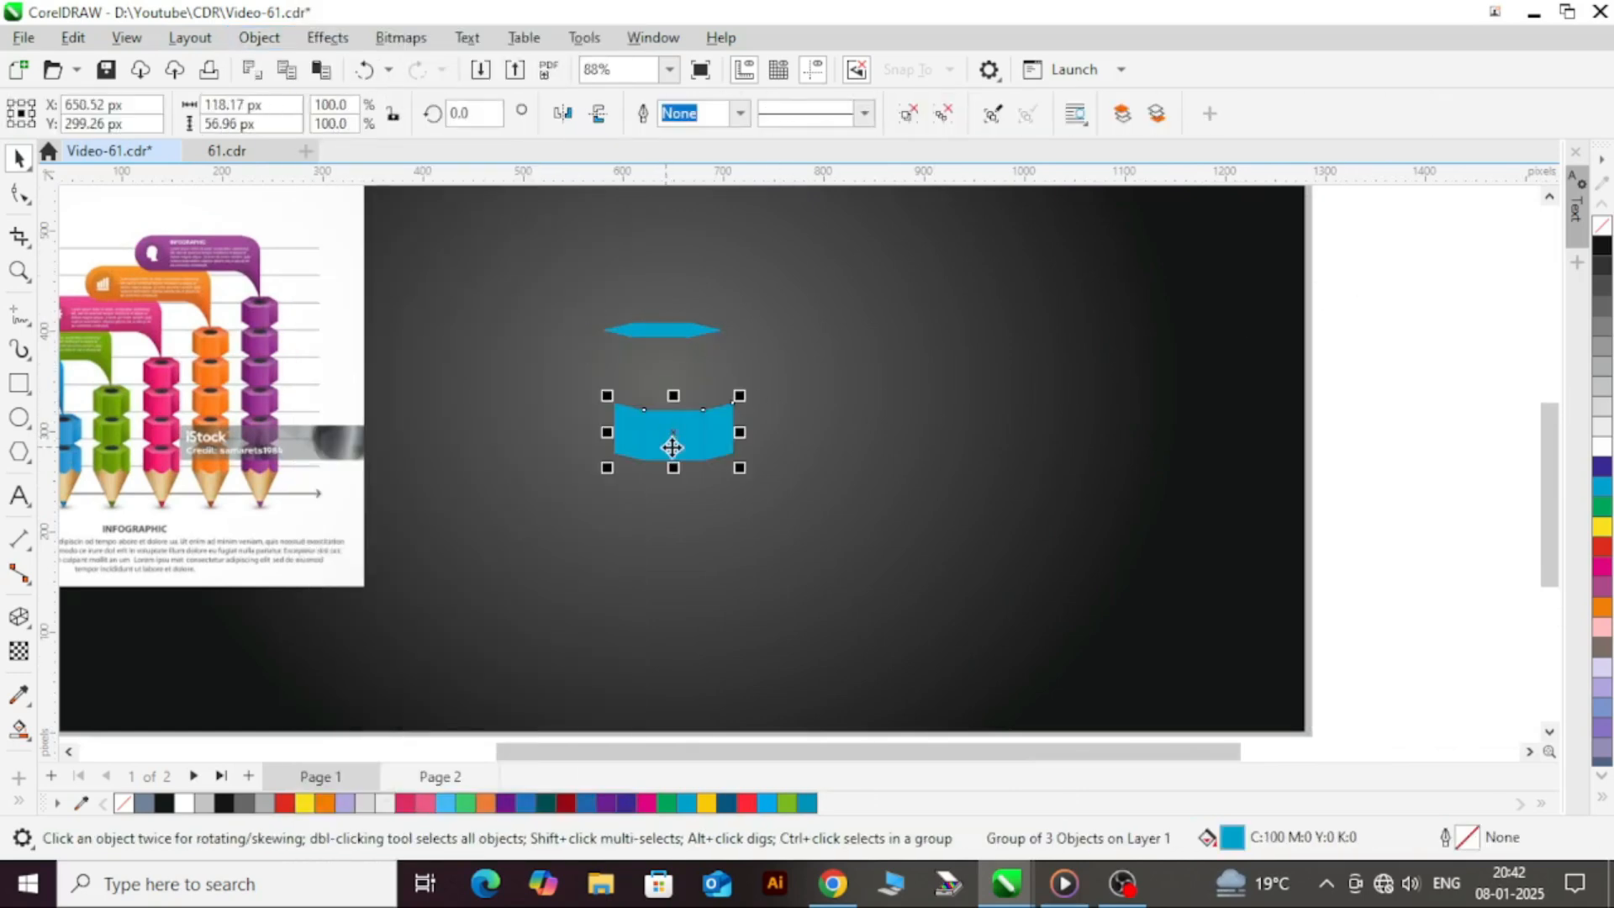
{"action": "key", "text": "ctrl+z"}
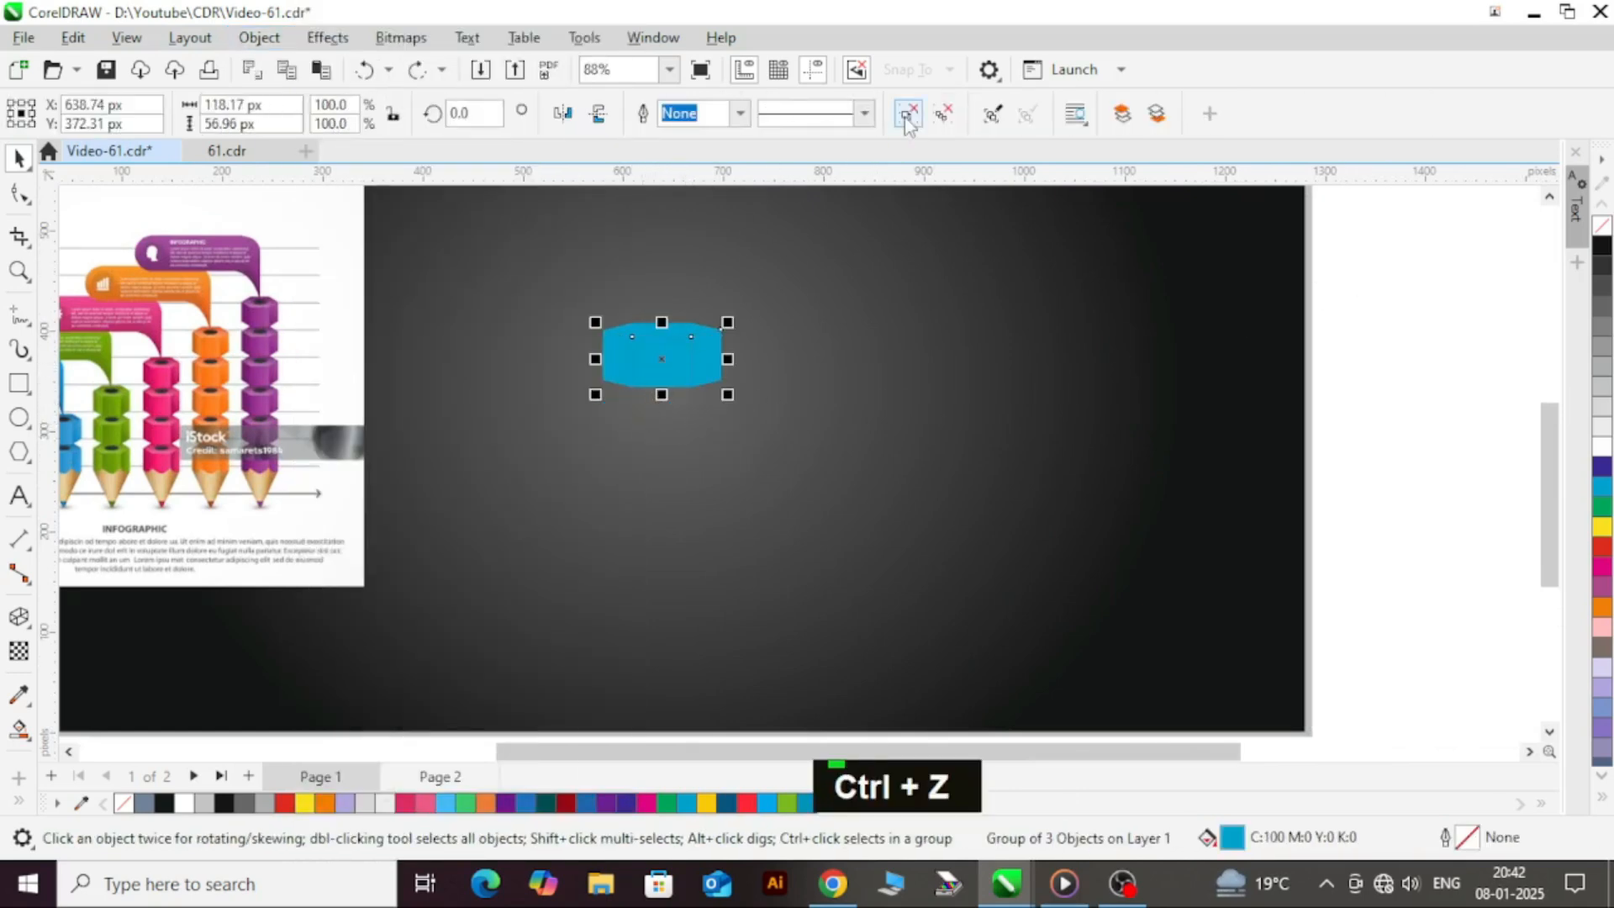
{"action": "left_click", "coordinate": [1344, 380]}
- Pull the prism's top and side faces away one at a time, undoing each move, and clear the selection
{"action": "scroll", "coordinate": [655, 314], "scroll_direction": "up", "scroll_amount": 3}
{"action": "left_click_drag", "start_coordinate": [691, 336], "coordinate": [704, 269]}
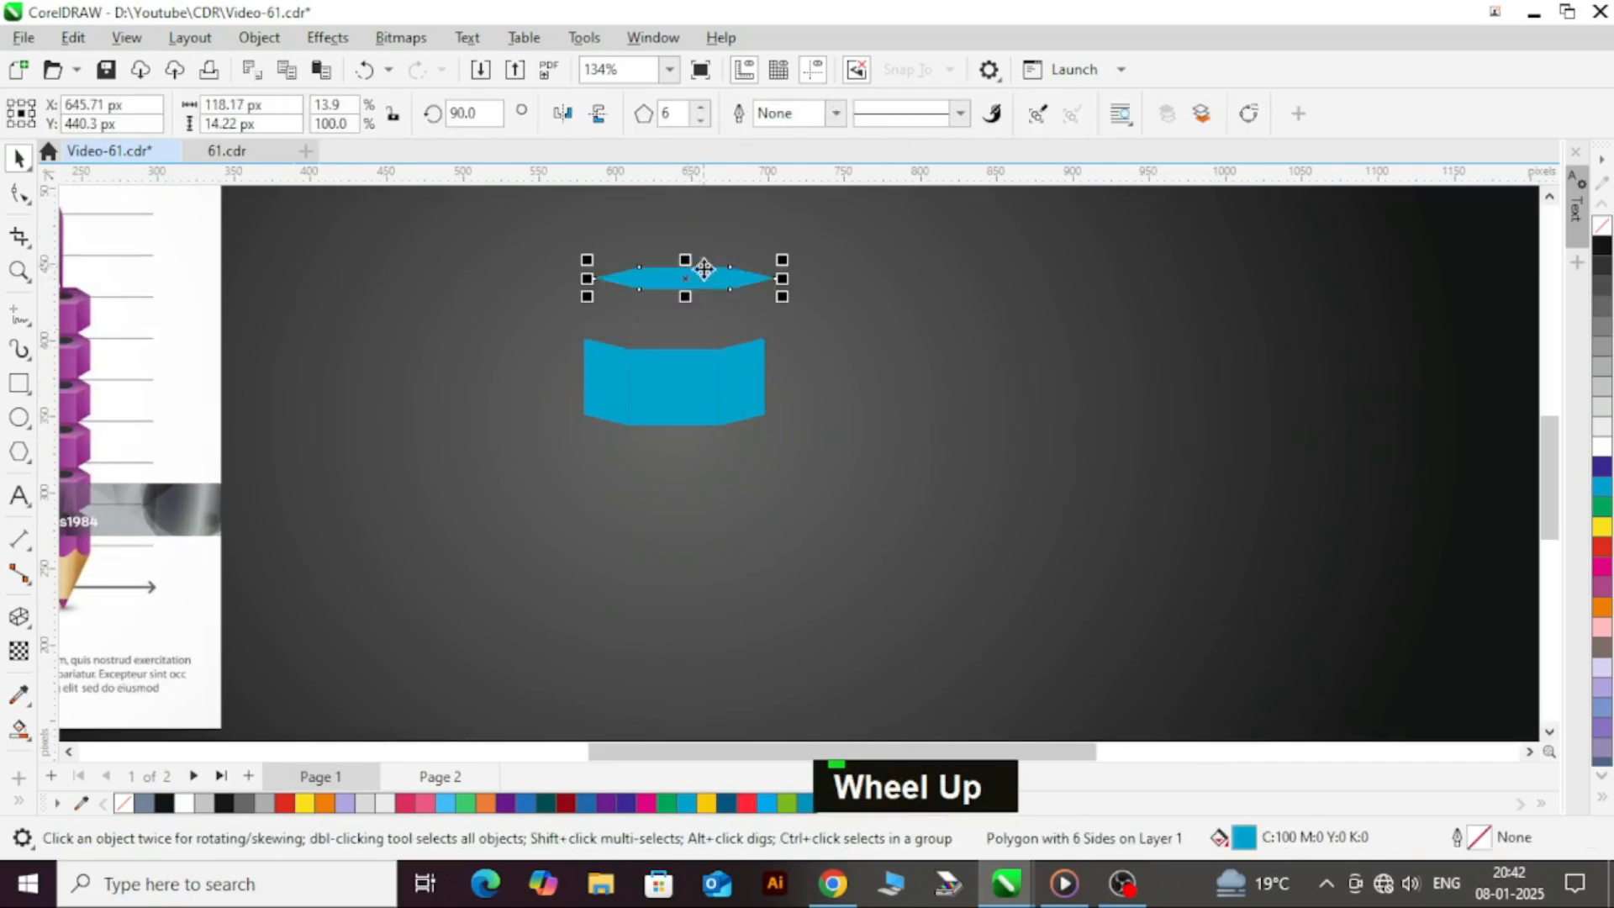
{"action": "scroll", "coordinate": [681, 286], "scroll_direction": "up", "scroll_amount": 1}
{"action": "key", "text": "ctrl+z"}
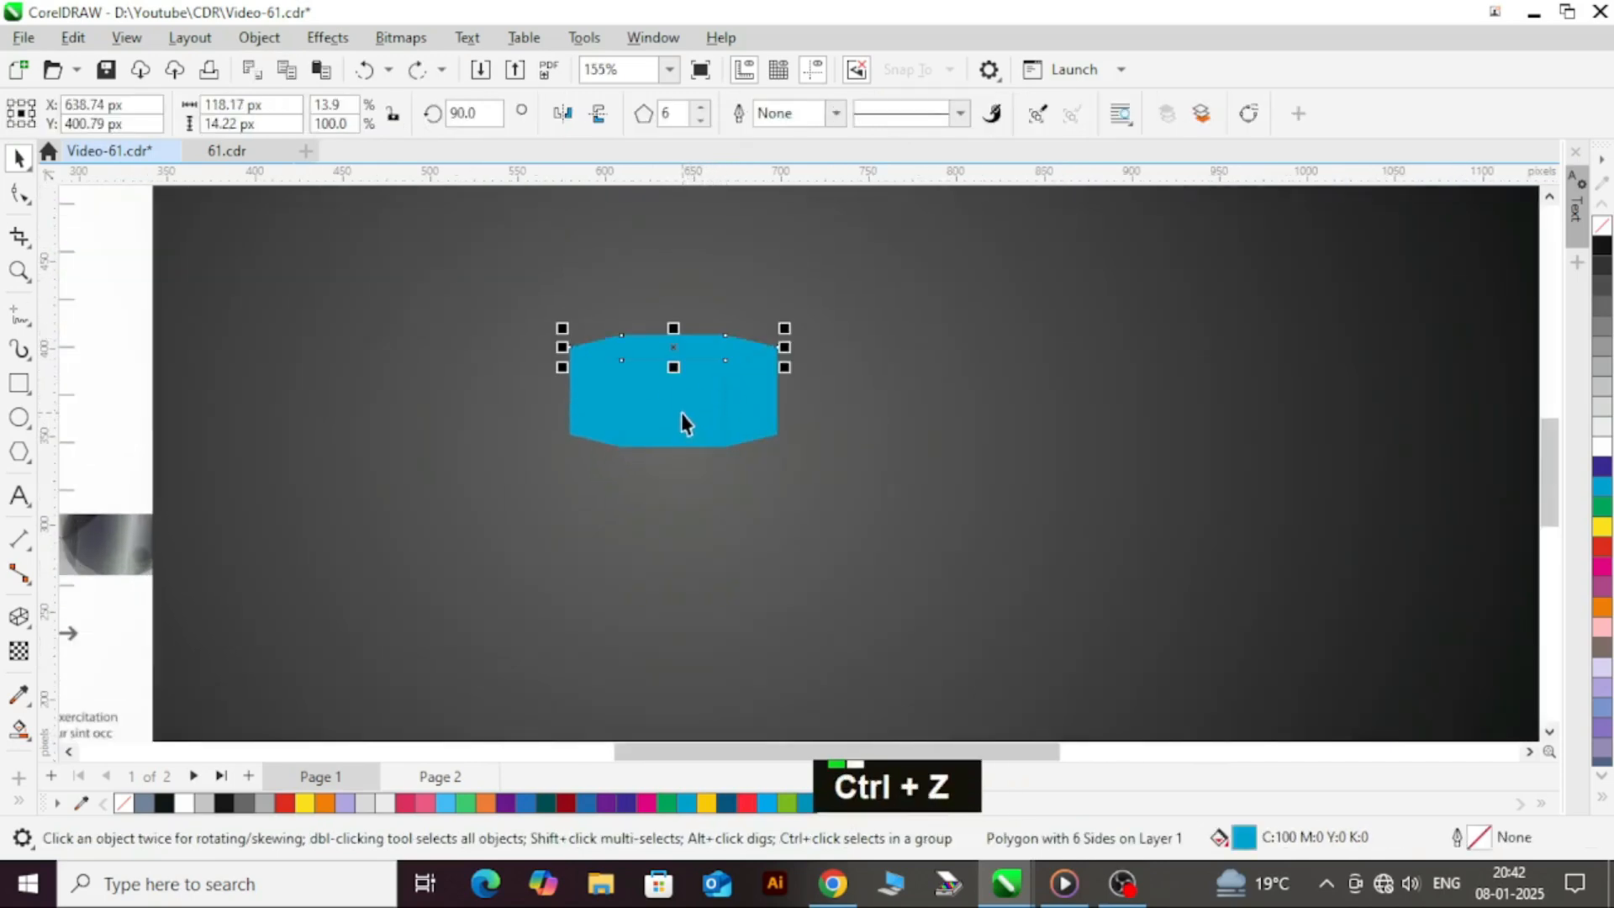
{"action": "left_click_drag", "start_coordinate": [681, 412], "coordinate": [667, 534]}
{"action": "key", "text": "ctrl+z"}
{"action": "left_click_drag", "start_coordinate": [761, 396], "coordinate": [812, 476]}
{"action": "key", "text": "ctrl+z"}
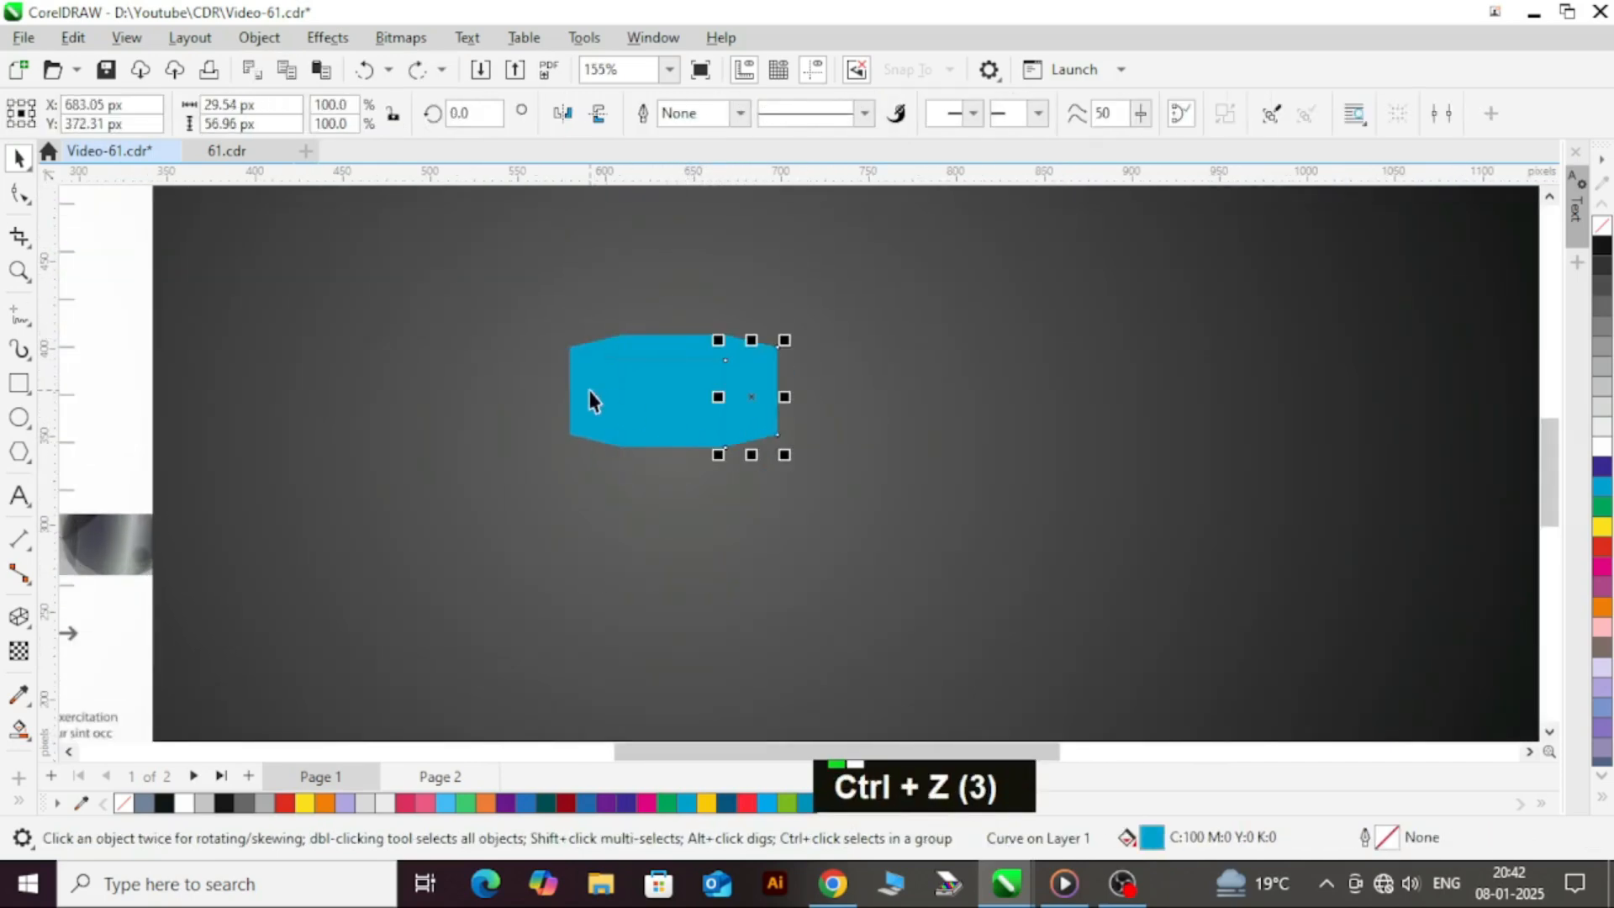
{"action": "left_click_drag", "start_coordinate": [589, 390], "coordinate": [548, 459]}
{"action": "key", "text": "ctrl+z"}
{"action": "scroll", "coordinate": [647, 408], "scroll_direction": "down", "scroll_amount": 2}
{"action": "left_click", "coordinate": [1415, 421]}
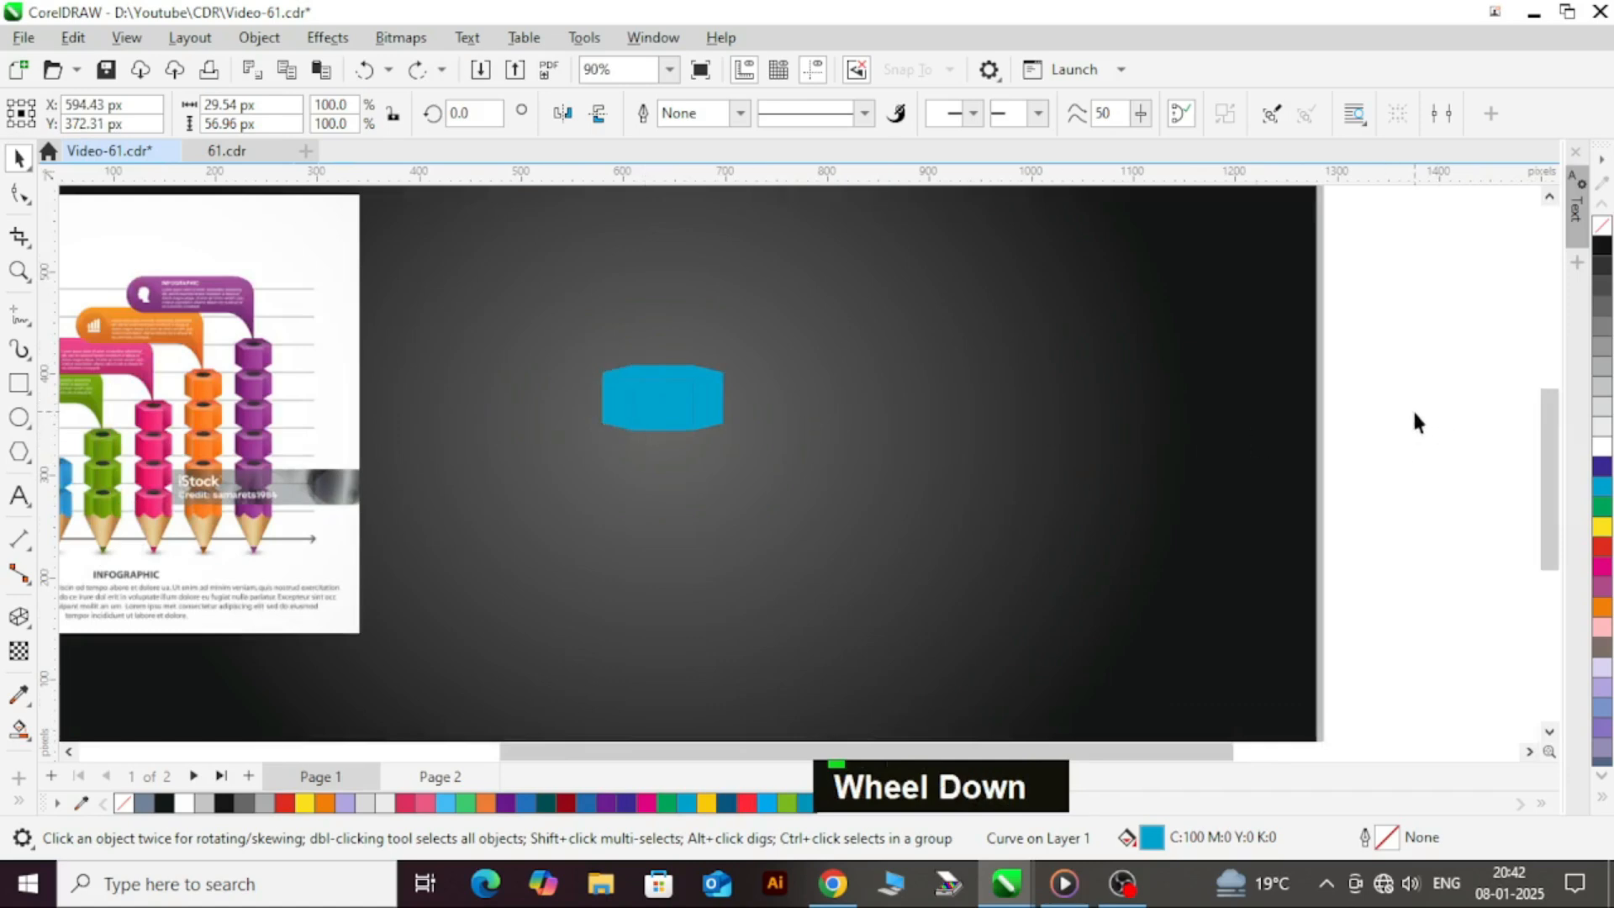
- Draw a small ellipse about 15 by 5 px on the prism's top face
{"action": "scroll", "coordinate": [670, 379], "scroll_direction": "up", "scroll_amount": 4}
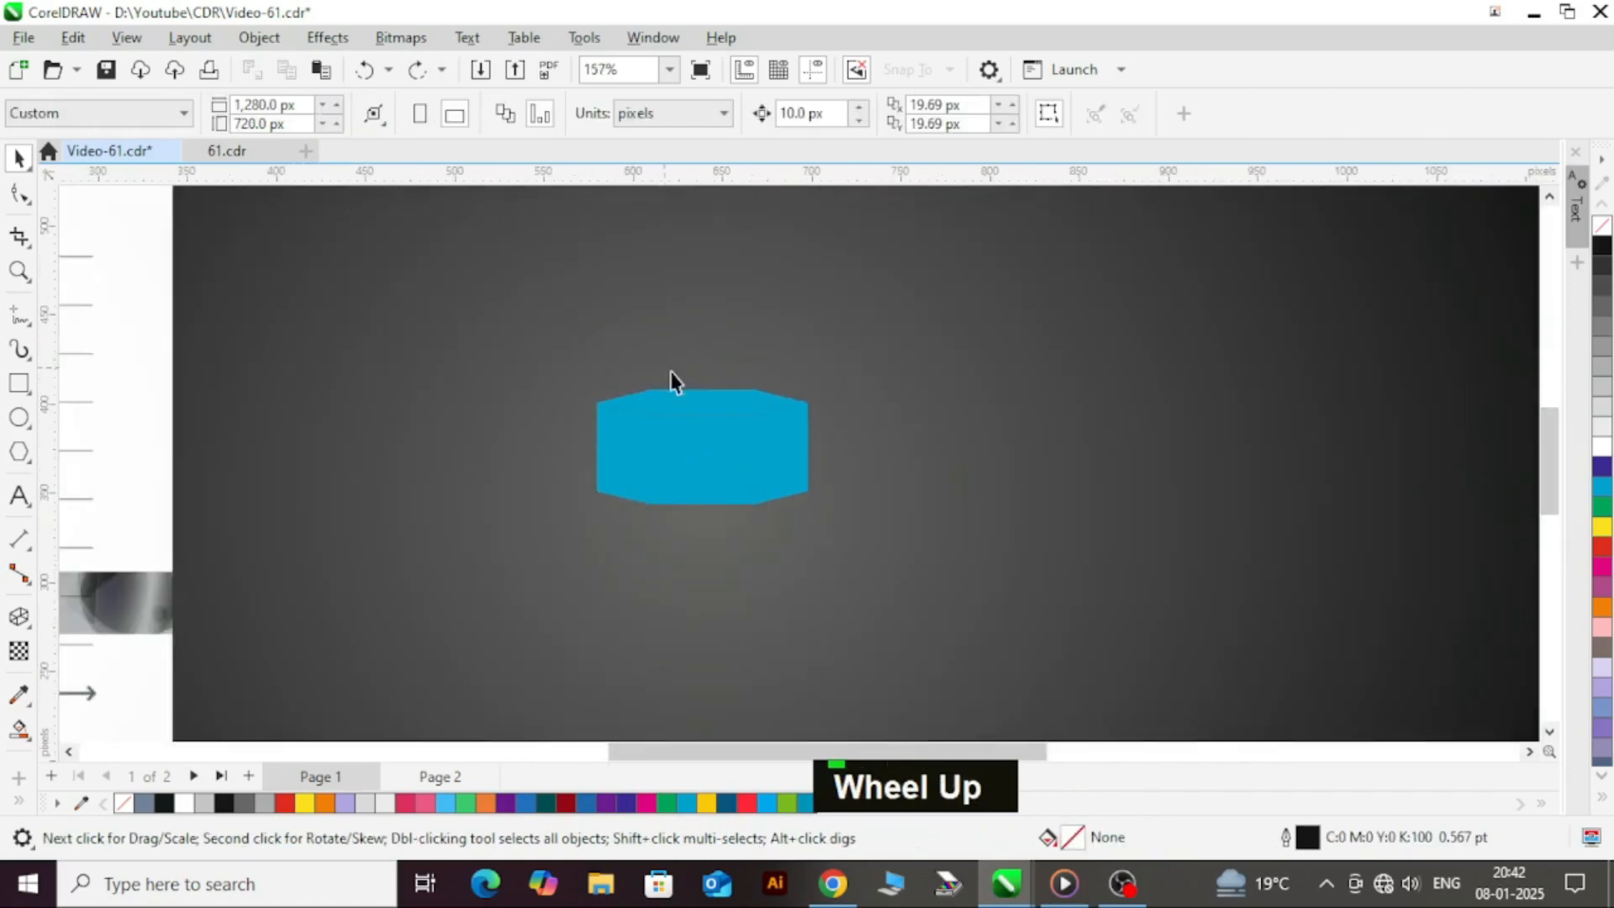
{"action": "key", "text": "F7"}
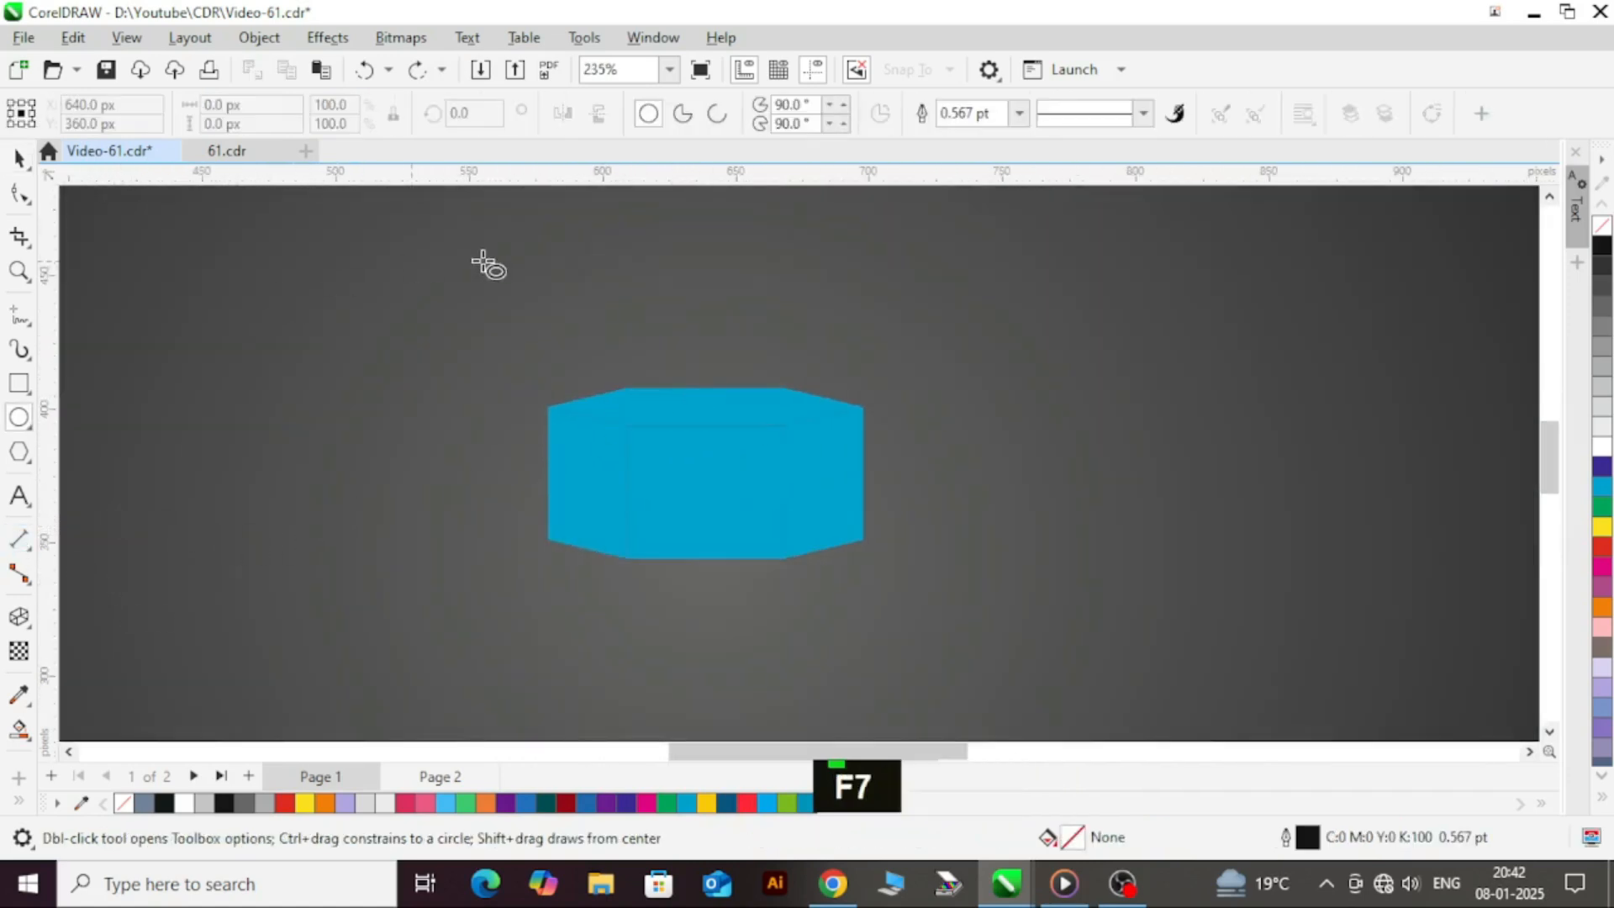
{"action": "scroll", "coordinate": [818, 451], "scroll_direction": "up", "scroll_amount": 2}
{"action": "scroll", "coordinate": [756, 476], "scroll_direction": "up", "scroll_amount": 2}
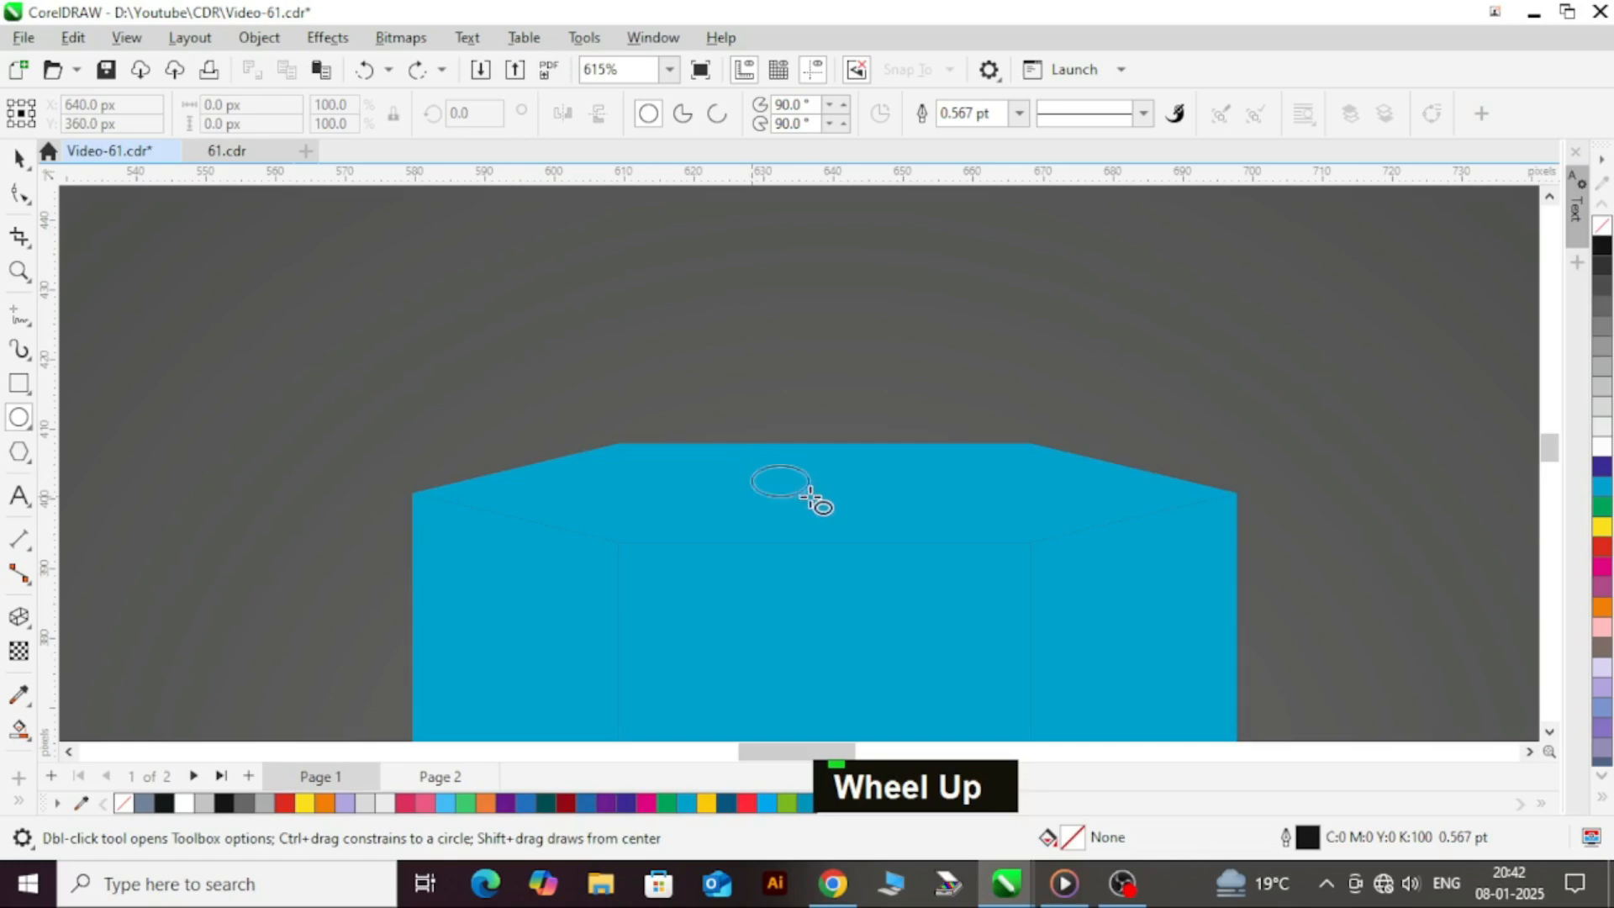
{"action": "left_click_drag", "start_coordinate": [810, 496], "coordinate": [863, 509]}
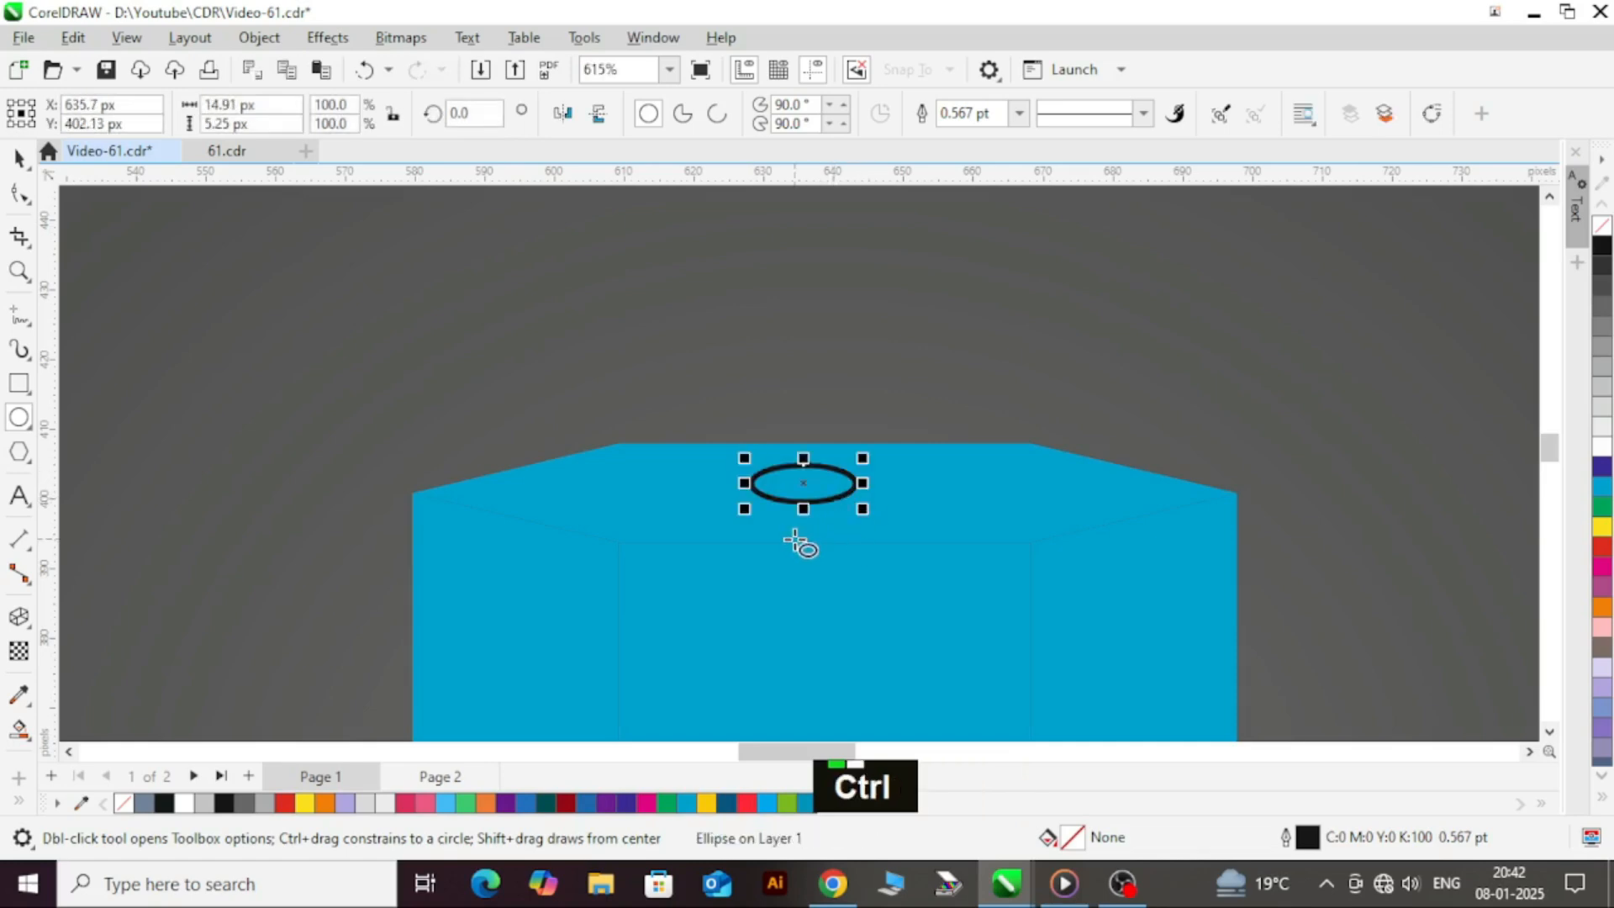
- Centre the small ellipse horizontally on the prism's front face
{"action": "key", "text": "ctrl+space"}
{"action": "left_click", "coordinate": [835, 605], "text": "shift"}
{"action": "scroll", "coordinate": [1001, 543], "scroll_direction": "down", "scroll_amount": 1}
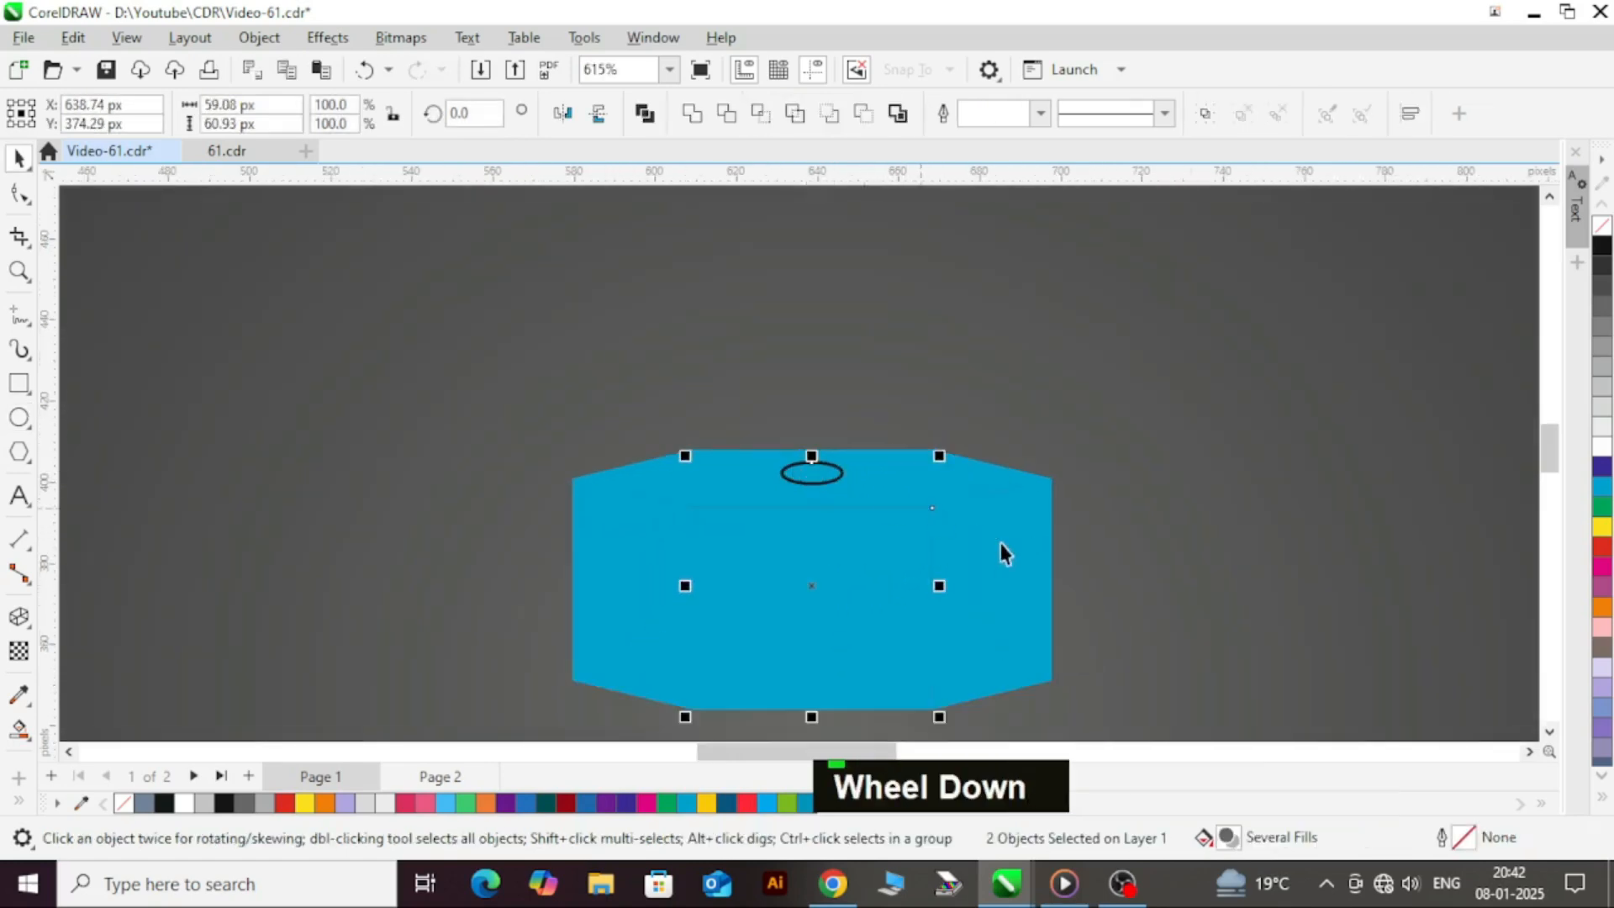
- Fill the small ellipse on the prism's top face with black and remove its outline
{"action": "left_click", "coordinate": [1000, 544]}
{"action": "left_click", "coordinate": [828, 480]}
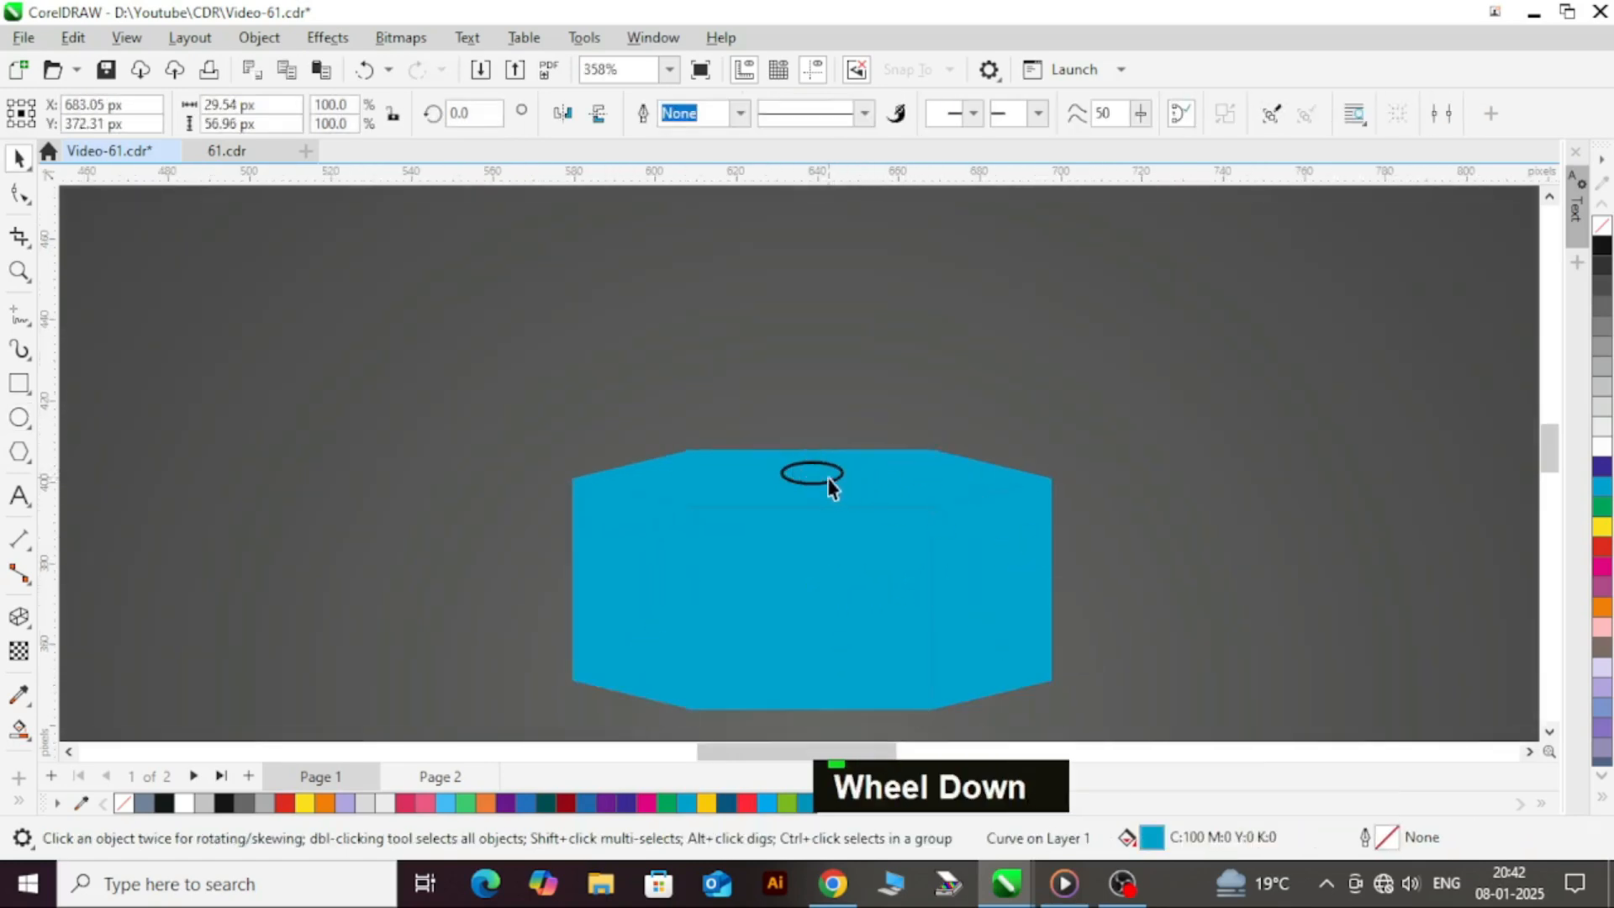
{"action": "left_click", "coordinate": [1602, 247]}
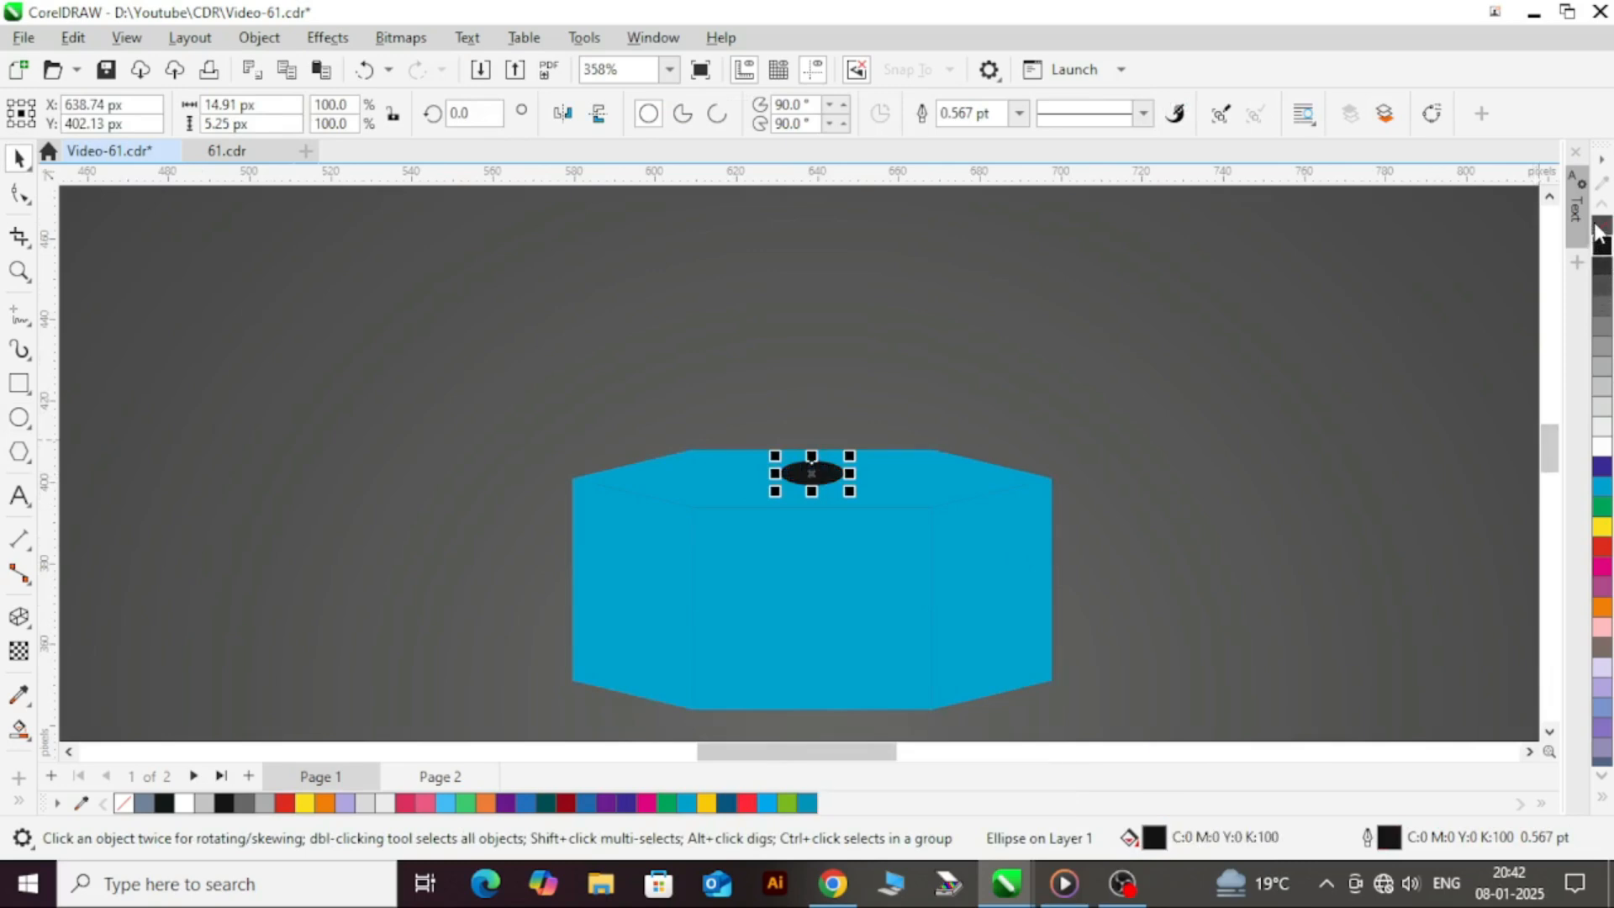
{"action": "right_click", "coordinate": [1599, 229]}
- Flatten the black ellipse to about 3.5 px high and centre it horizontally on the prism's top face
{"action": "scroll", "coordinate": [821, 486], "scroll_direction": "up", "scroll_amount": 3}
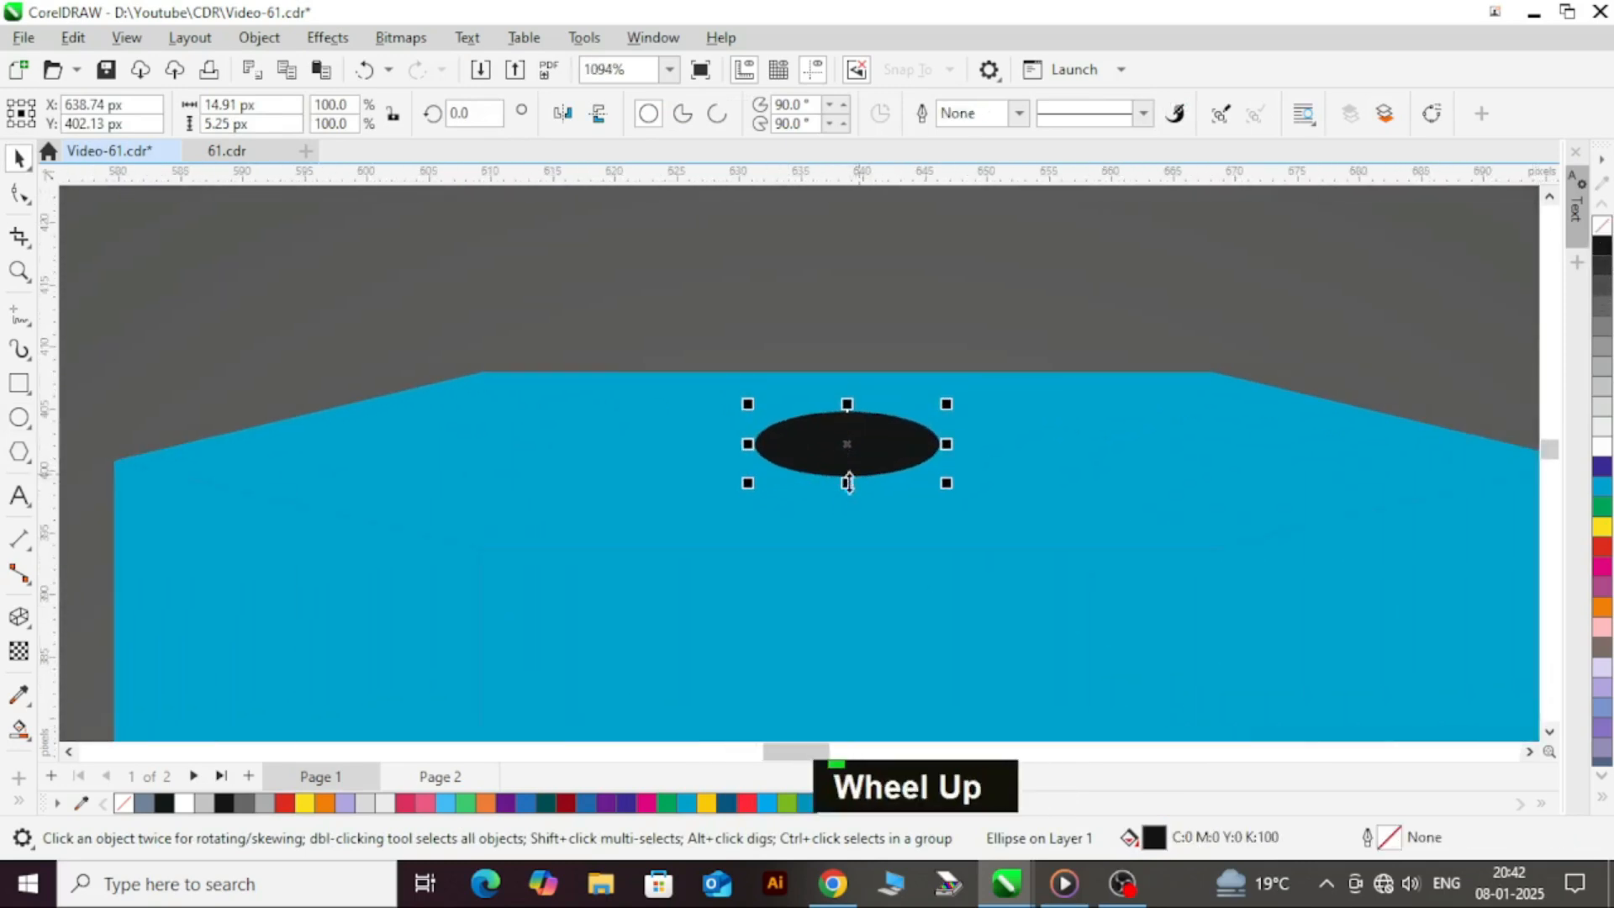
{"action": "left_click_drag", "start_coordinate": [847, 486], "coordinate": [858, 470]}
{"action": "scroll", "coordinate": [897, 446], "scroll_direction": "down", "scroll_amount": 2}
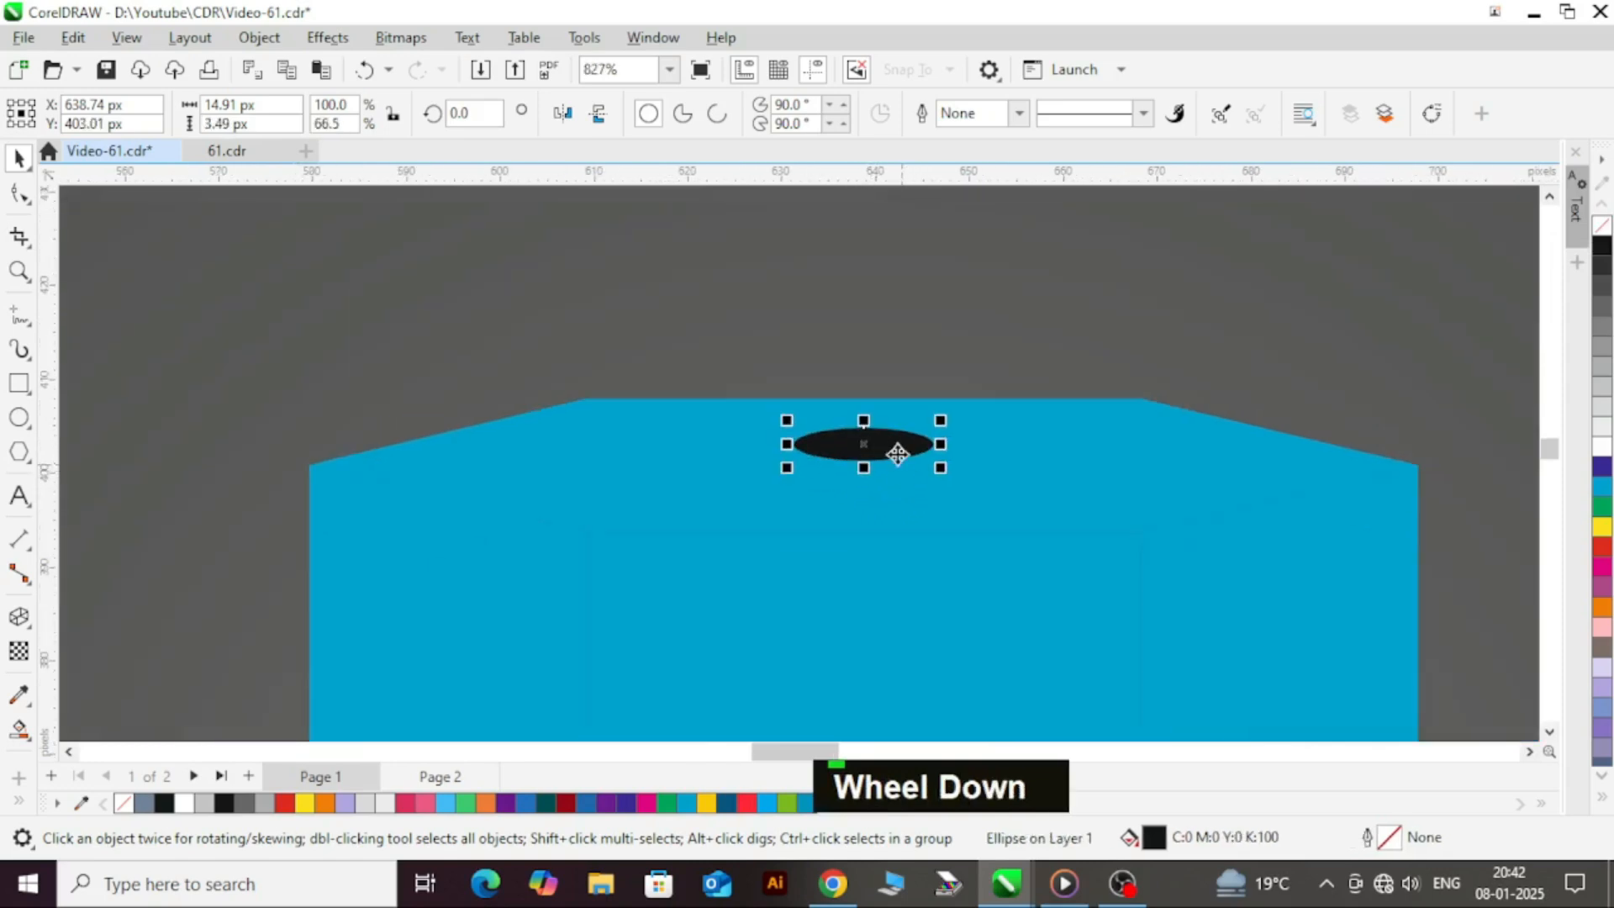
{"action": "scroll", "coordinate": [936, 447], "scroll_direction": "up", "scroll_amount": 1}
{"action": "left_click", "coordinate": [1020, 458], "text": "shift"}
{"action": "key", "text": "c"}
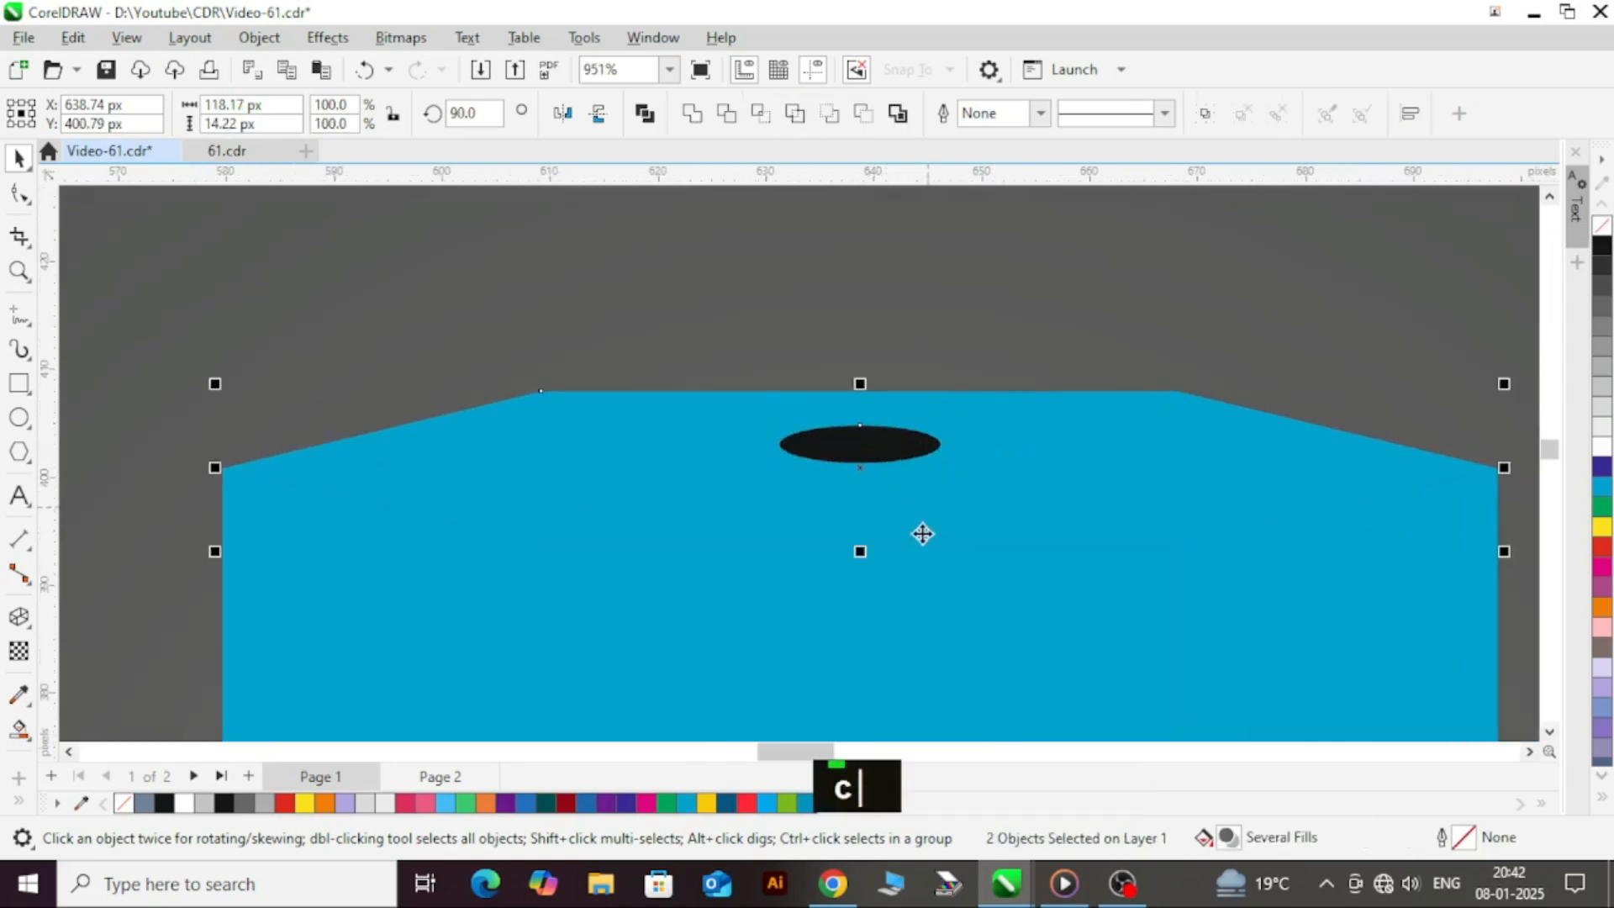
{"action": "scroll", "coordinate": [729, 468], "scroll_direction": "up", "scroll_amount": 1}
{"action": "scroll", "coordinate": [729, 468], "scroll_direction": "down", "scroll_amount": 2}
{"action": "scroll", "coordinate": [729, 468], "scroll_direction": "down", "scroll_amount": 4}
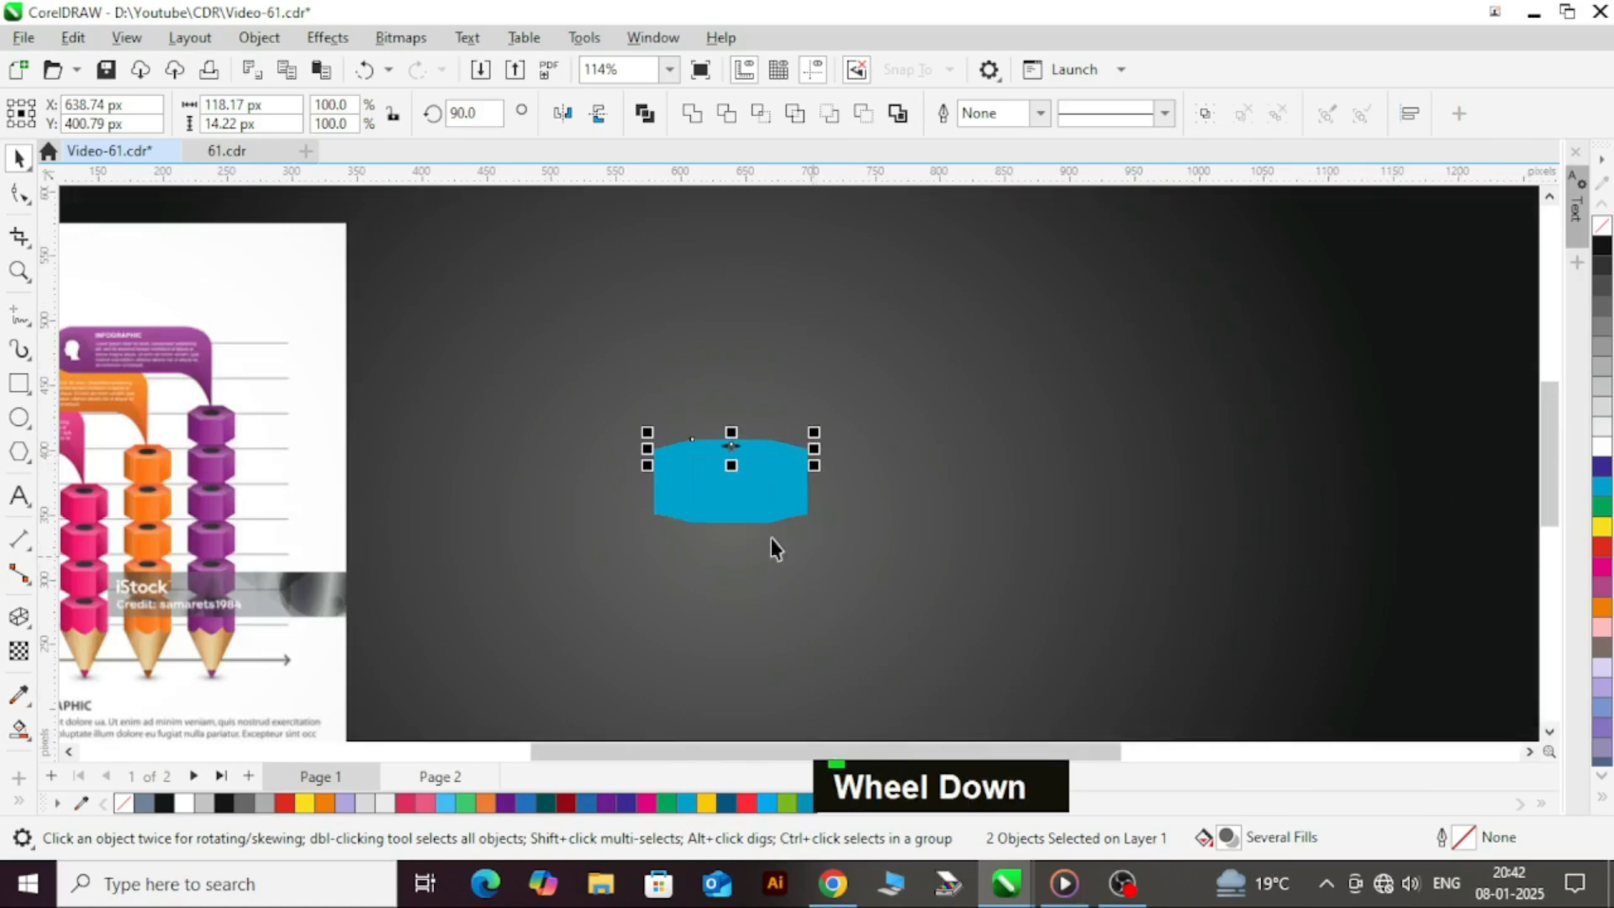
- Apply a horizontal fountain fill across the prism's front face and set its right end to the same cyan as its start
{"action": "left_click", "coordinate": [724, 501]}
{"action": "scroll", "coordinate": [713, 496], "scroll_direction": "up", "scroll_amount": 2}
{"action": "key", "text": "g"}
{"action": "scroll", "coordinate": [756, 476], "scroll_direction": "up", "scroll_amount": 1}
{"action": "scroll", "coordinate": [755, 476], "scroll_direction": "down", "scroll_amount": 1}
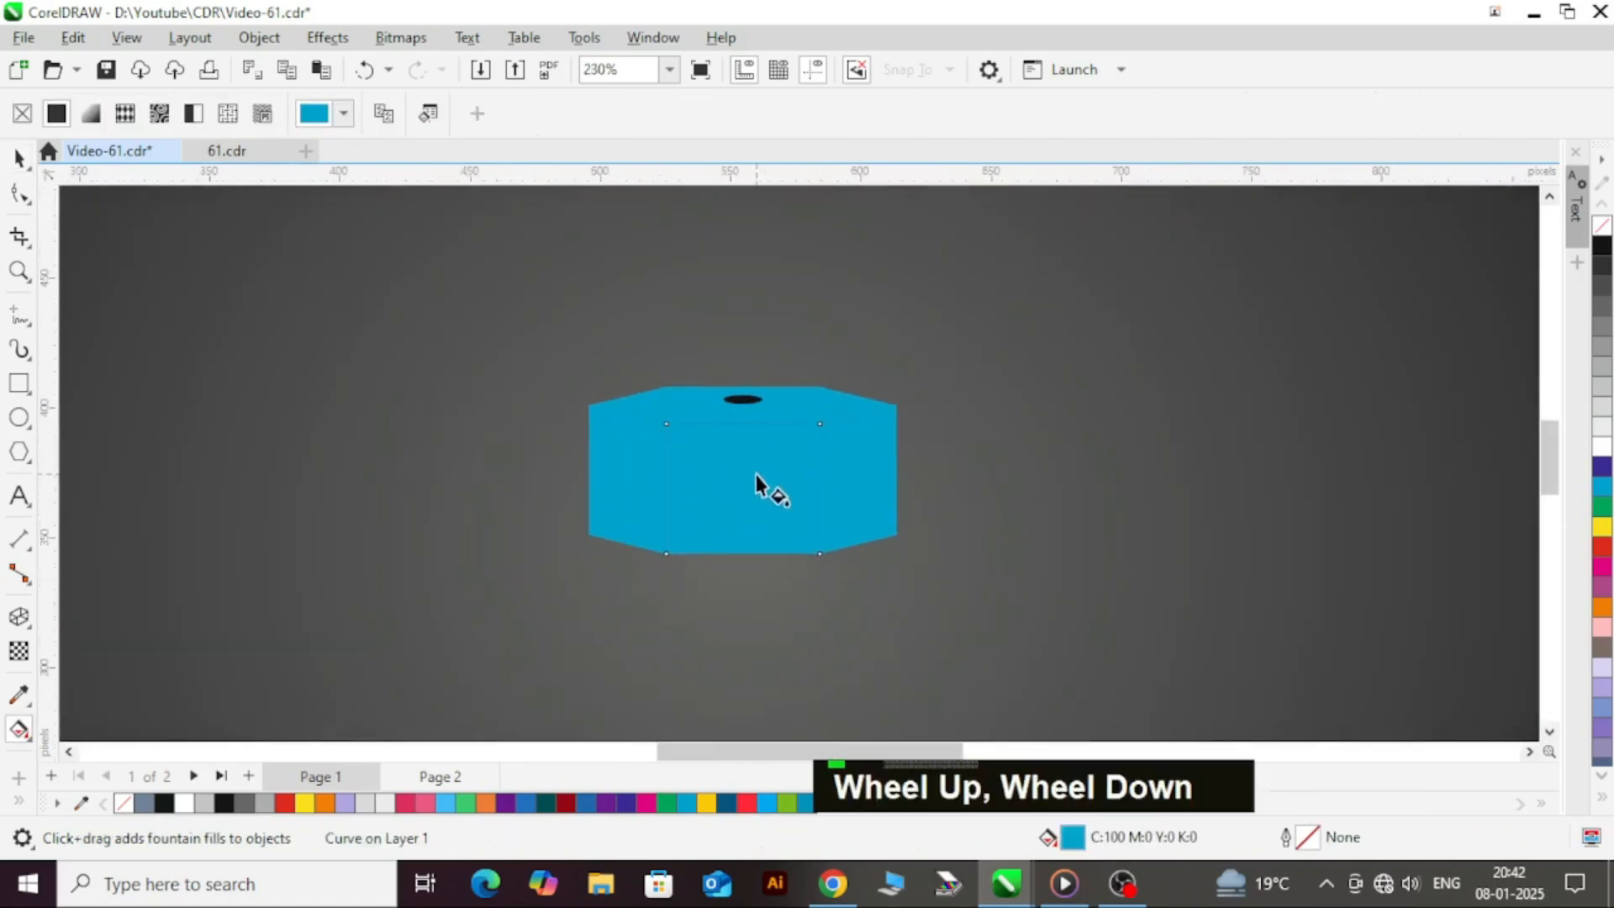
{"action": "left_click_drag", "start_coordinate": [674, 487], "coordinate": [793, 489]}
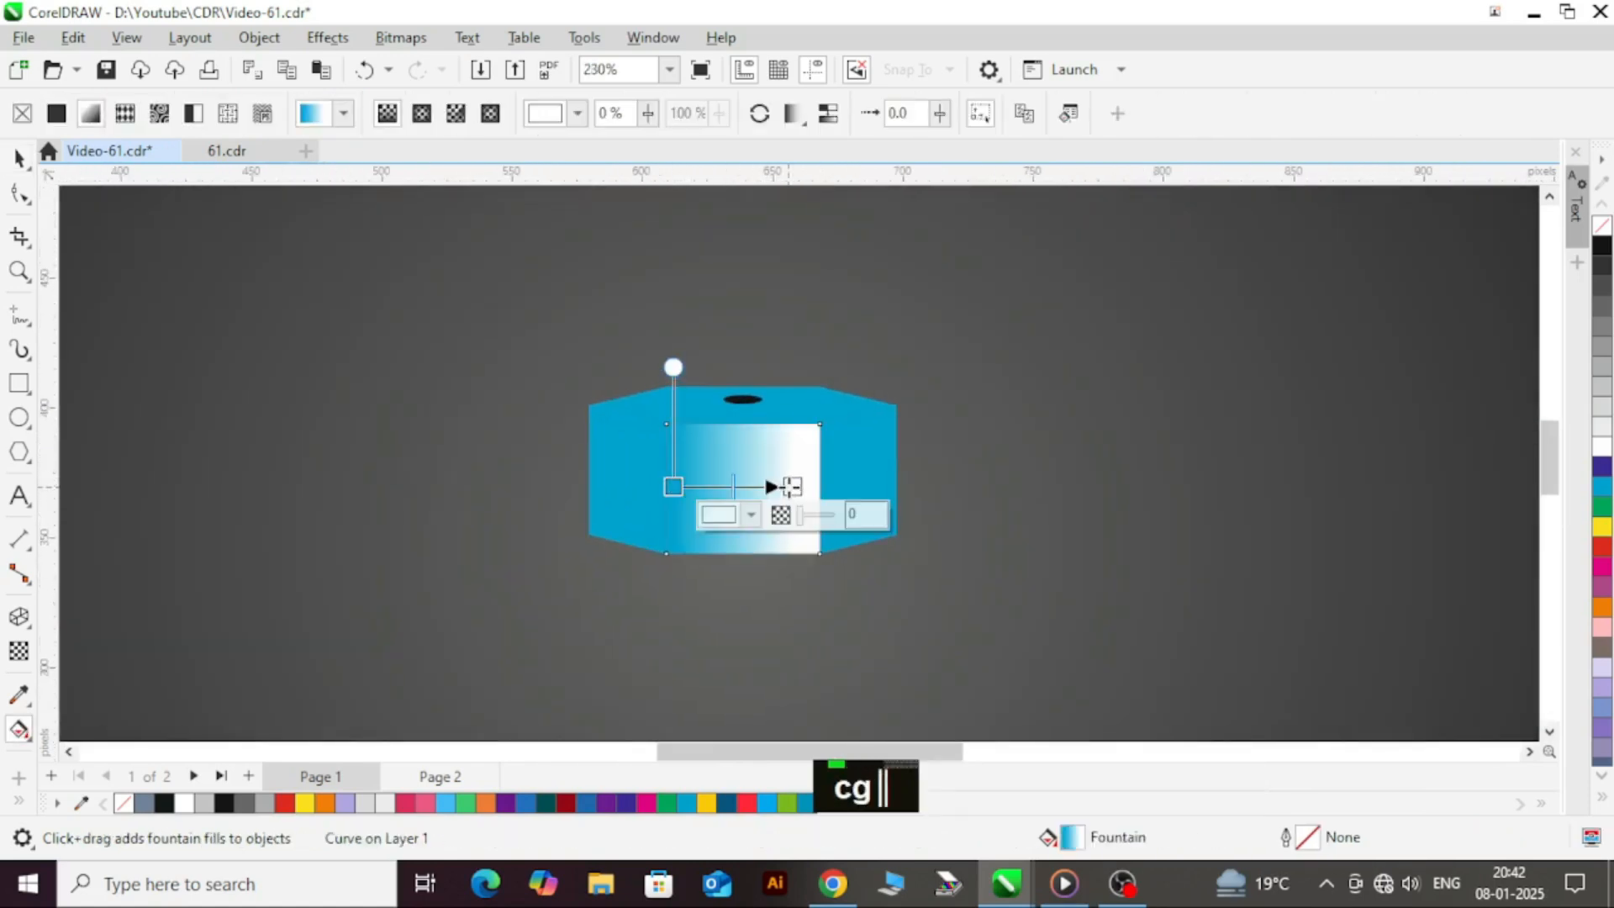
{"action": "left_click", "coordinate": [1603, 489]}
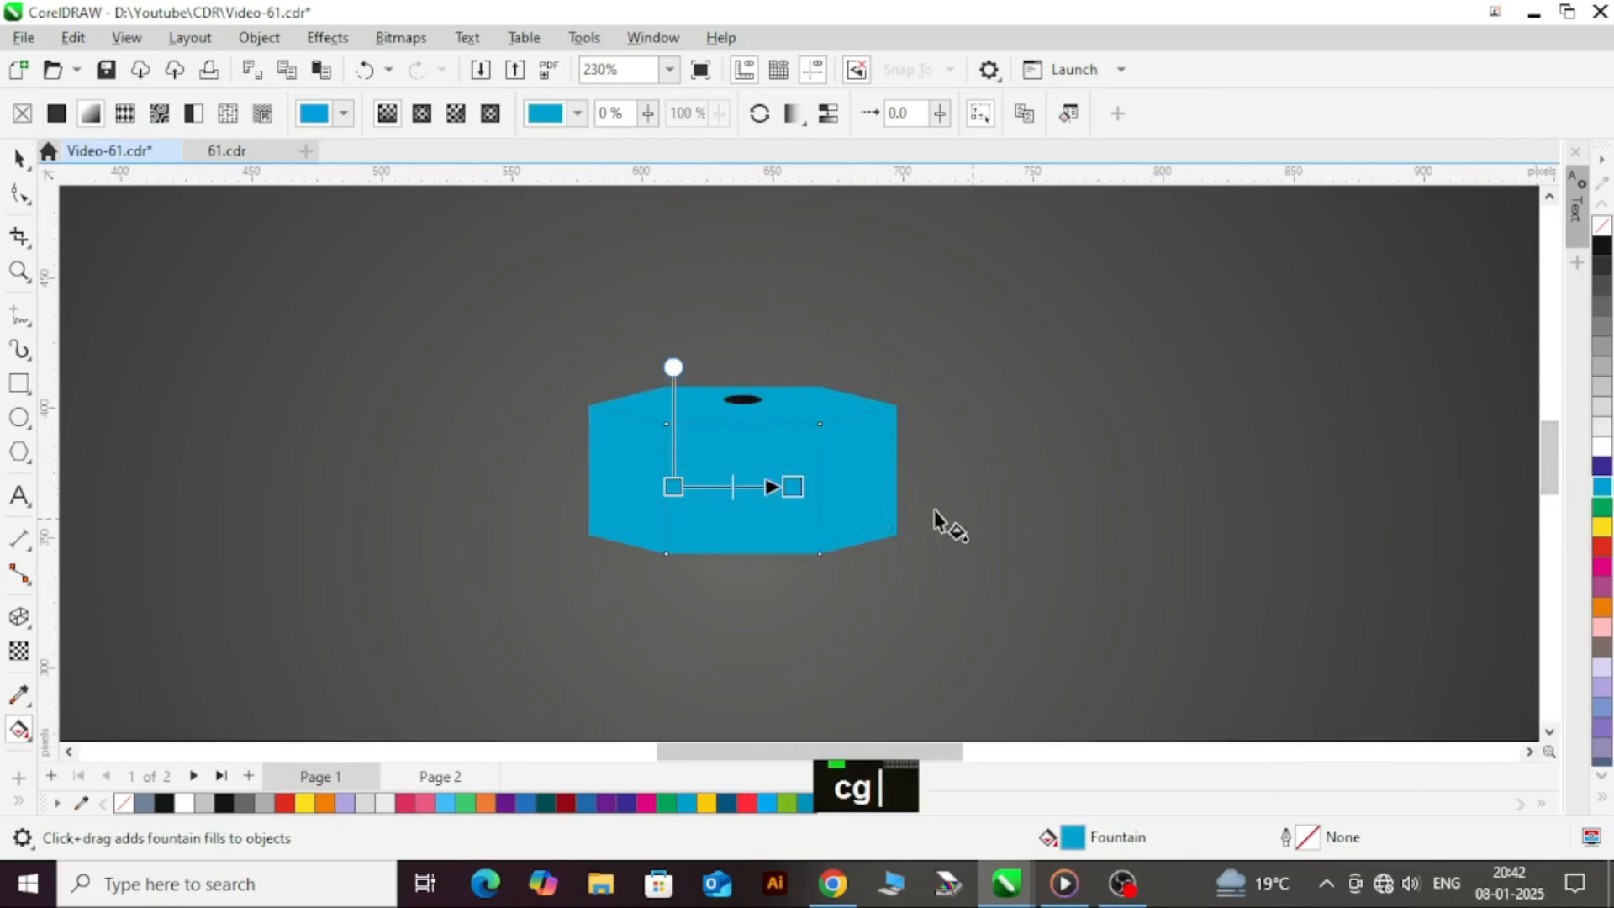
- Darken the right end colour of the front face's gradient to CMYK 100, 0, 0, 20
{"action": "left_click", "coordinate": [795, 483]}
{"action": "left_click", "coordinate": [752, 515]}
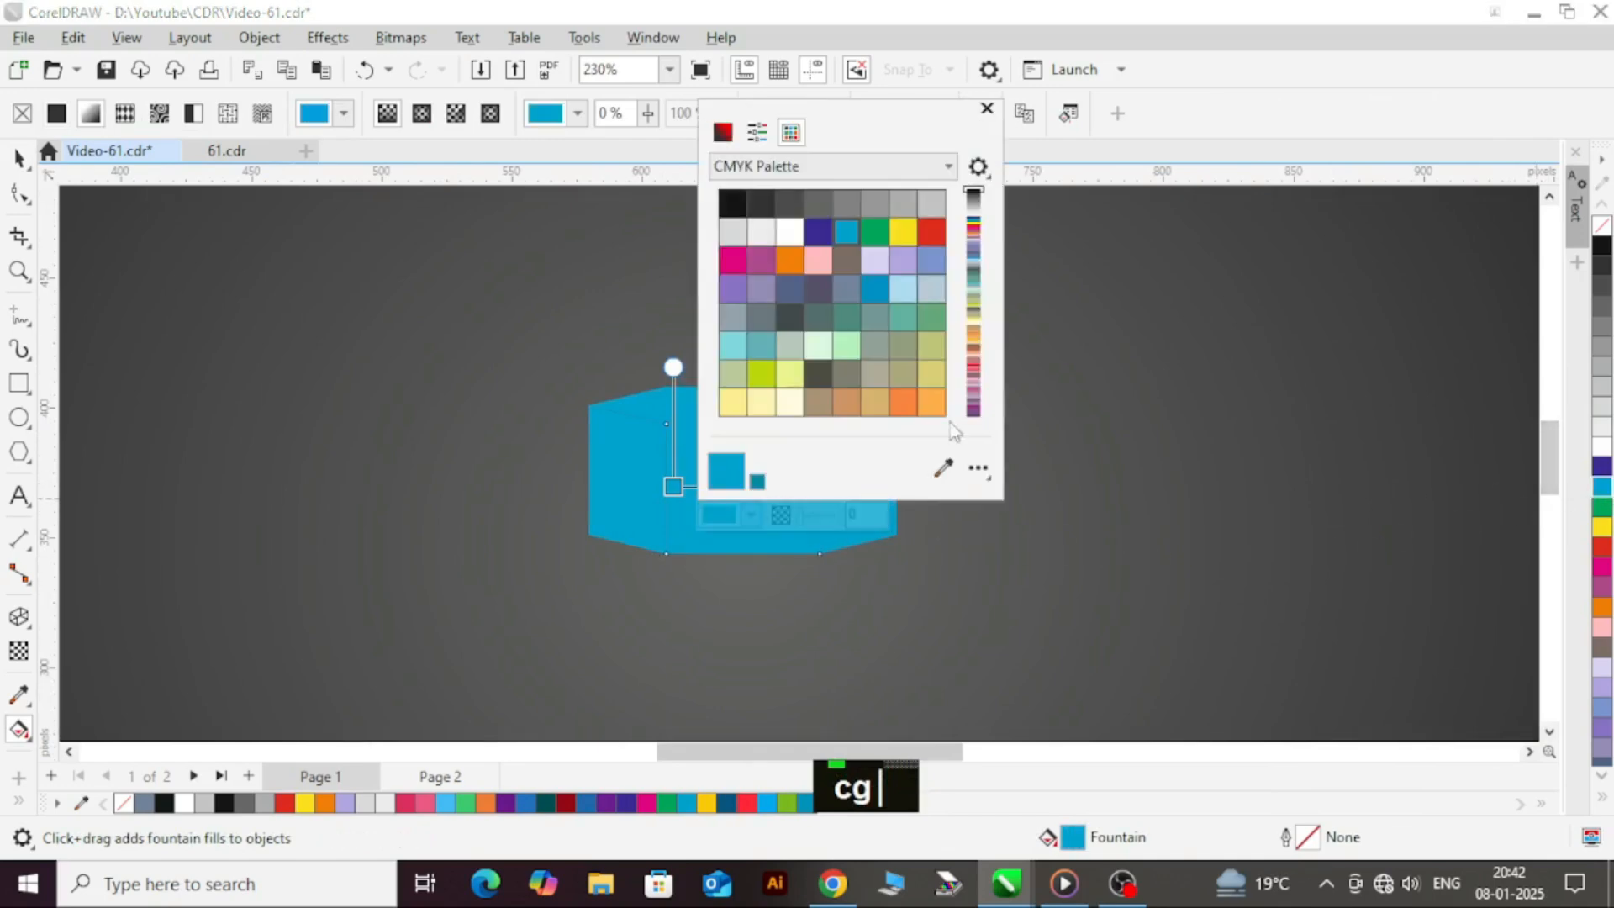
{"action": "left_click", "coordinate": [759, 168]}
{"action": "left_click", "coordinate": [734, 136]}
{"action": "left_click", "coordinate": [725, 134]}
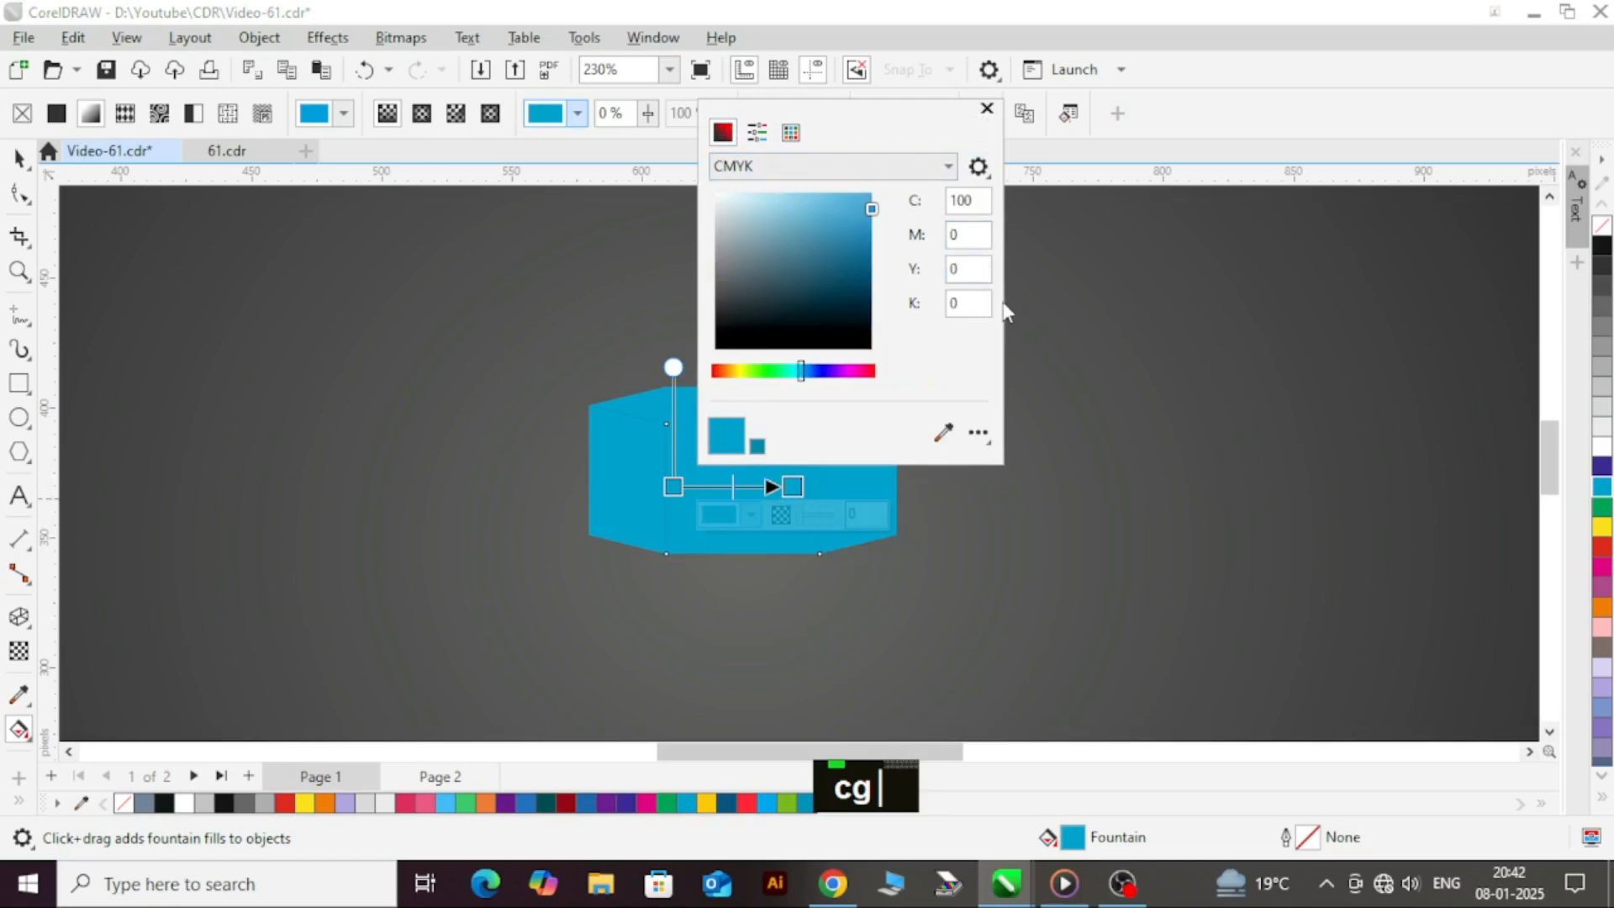
{"action": "type", "text": "20"}
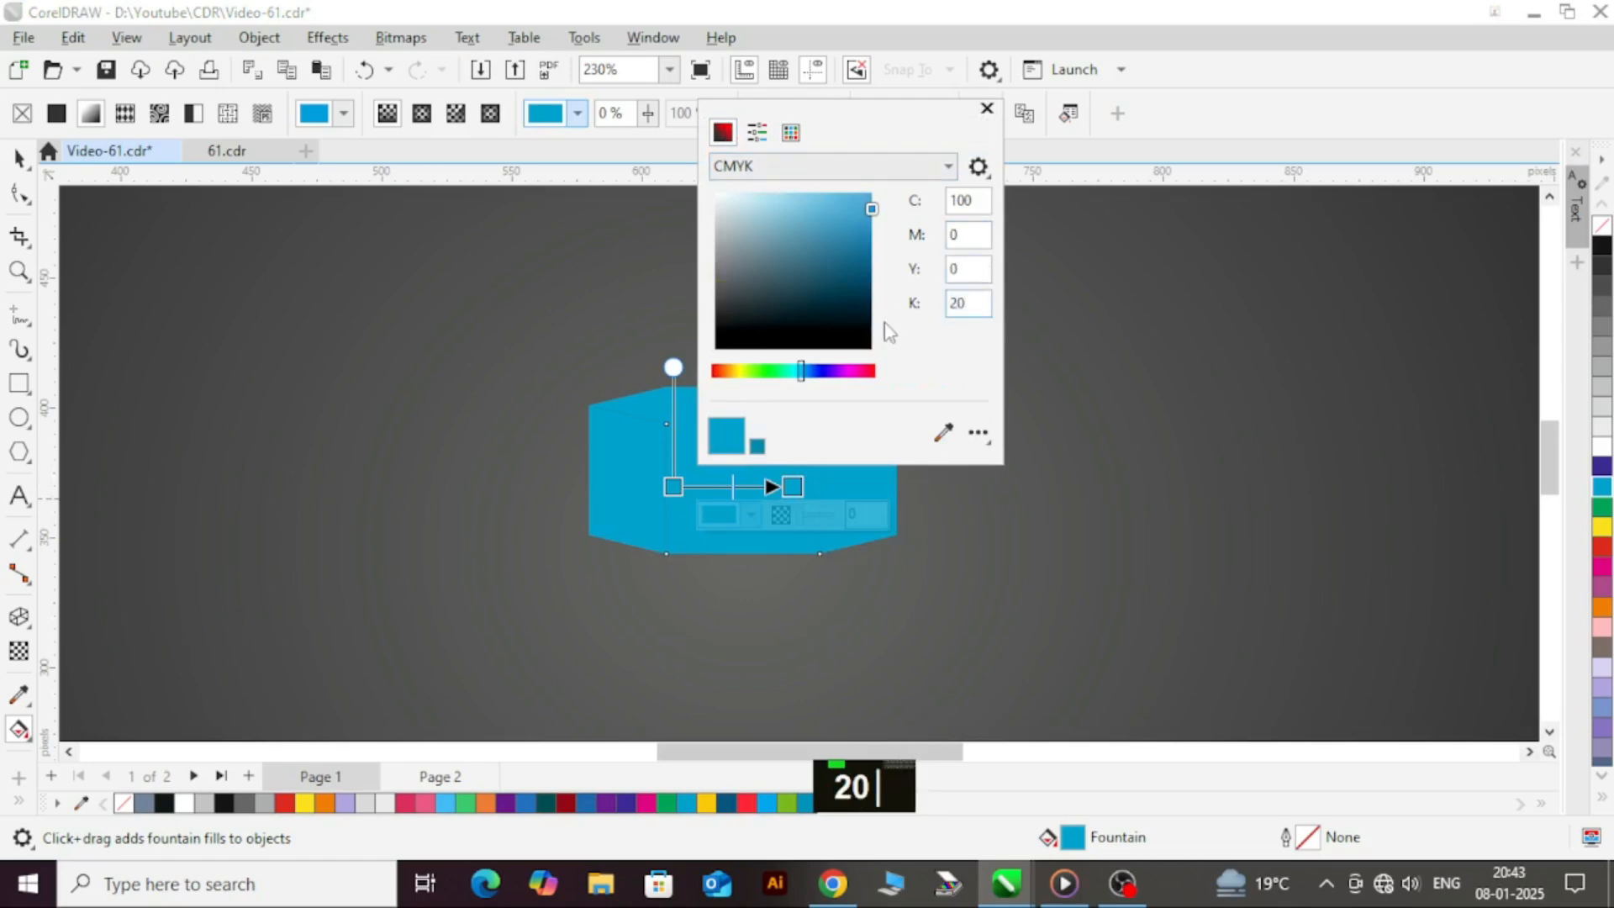
{"action": "key", "text": "Return"}
{"action": "scroll", "coordinate": [810, 487], "scroll_direction": "up", "scroll_amount": 3}
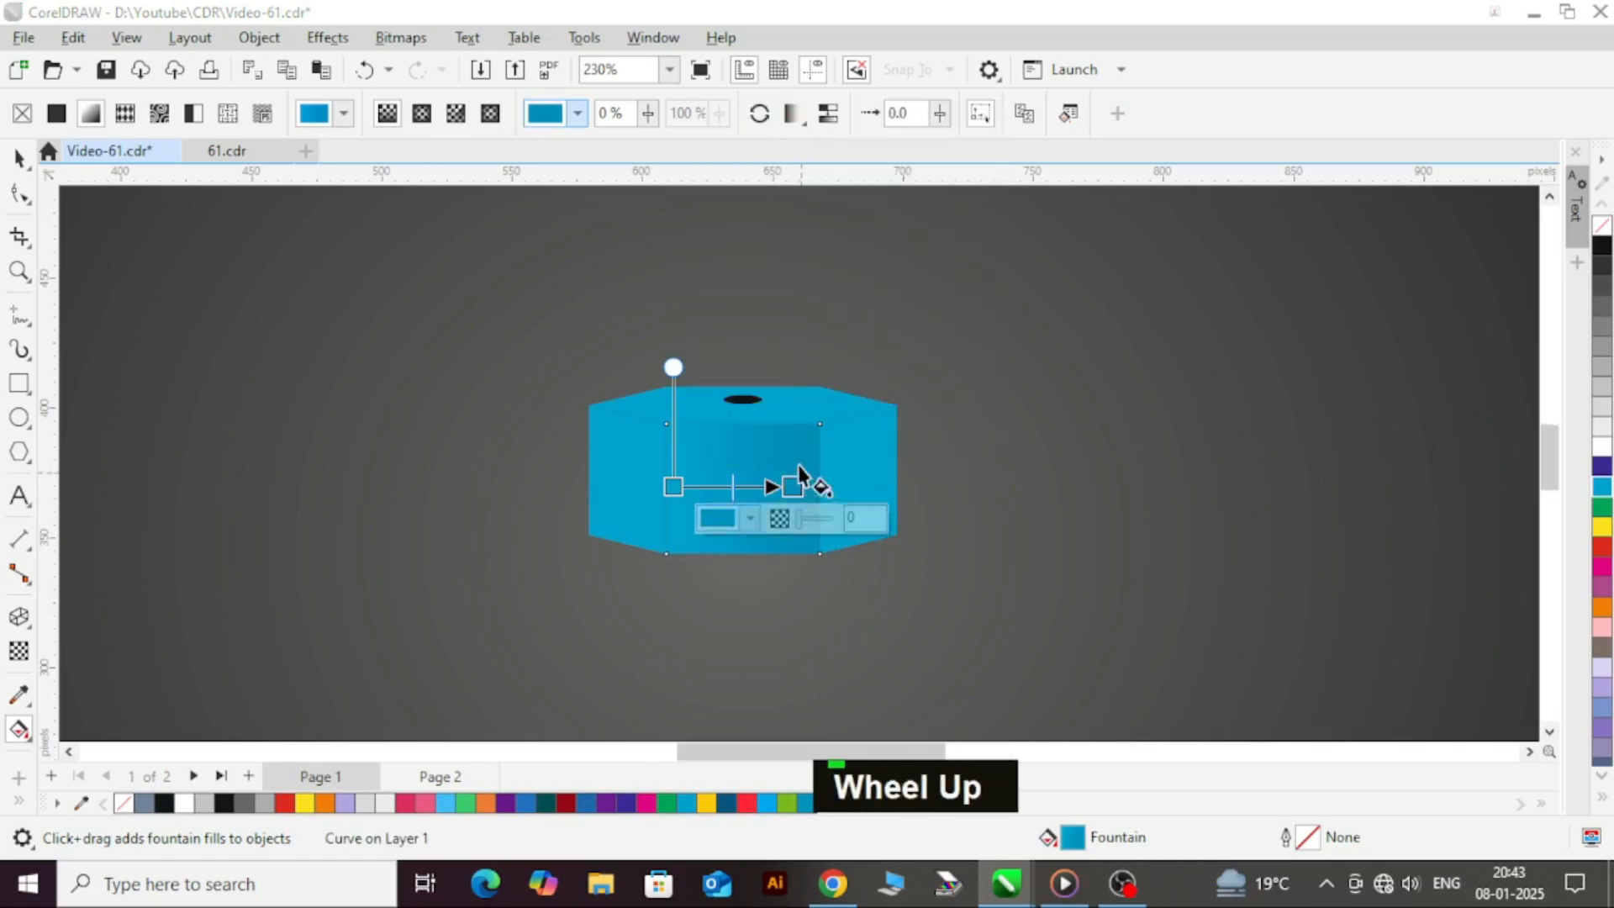
{"action": "key", "text": "ctrl+space"}
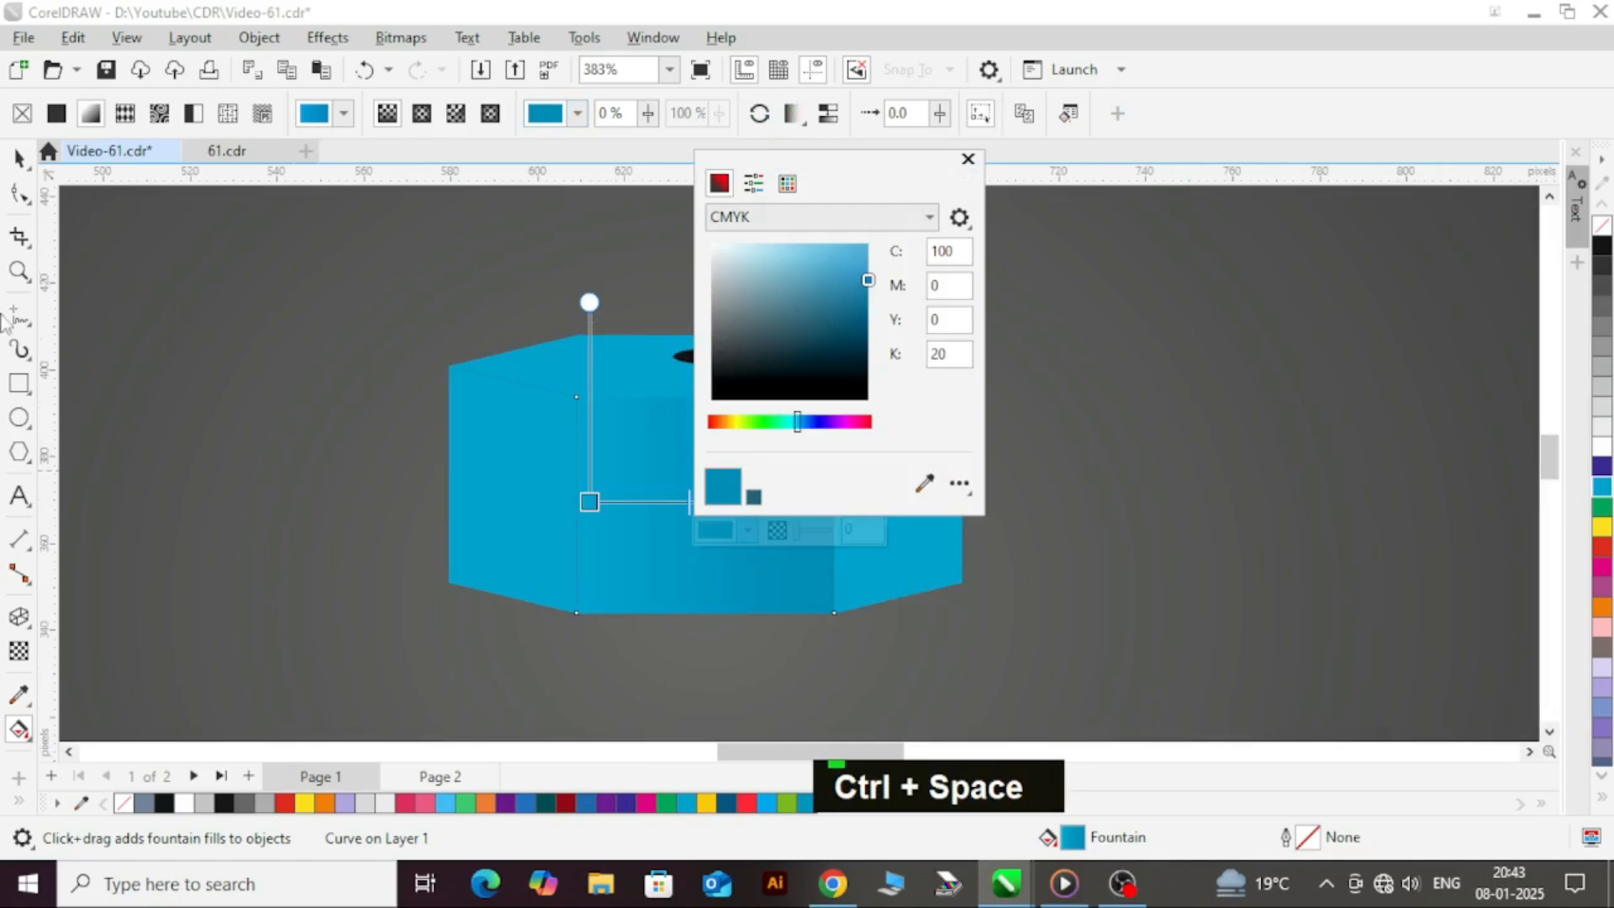
{"action": "left_click", "coordinate": [25, 163]}
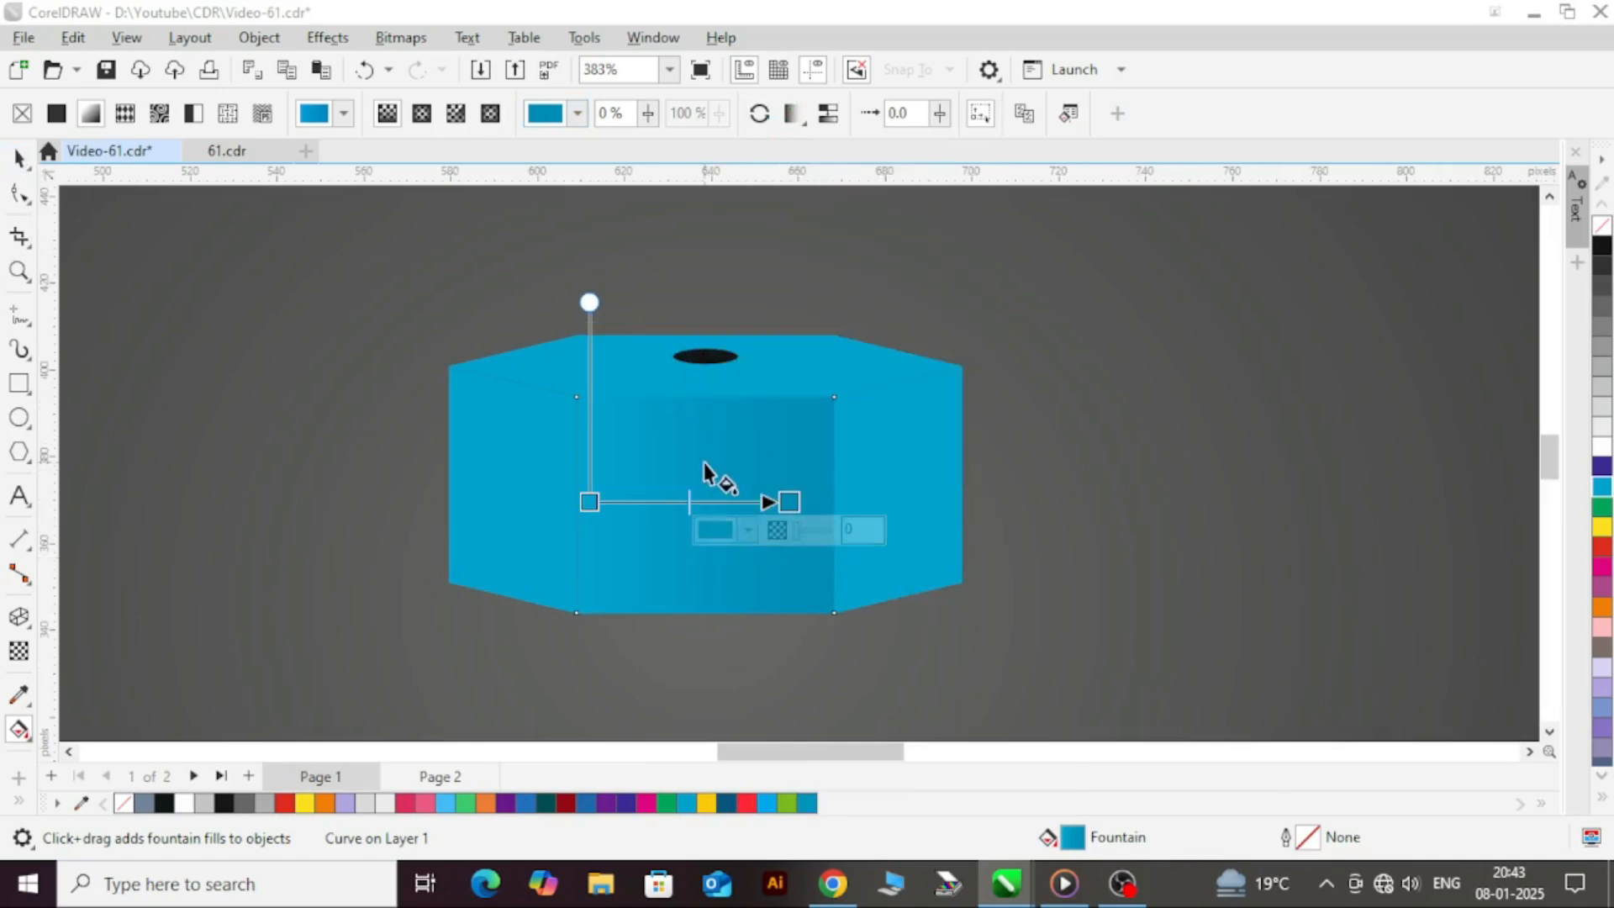
{"action": "left_click", "coordinate": [19, 160]}
- Copy only the front face's gradient fill onto the prism's left and right side faces
{"action": "left_click", "coordinate": [890, 501]}
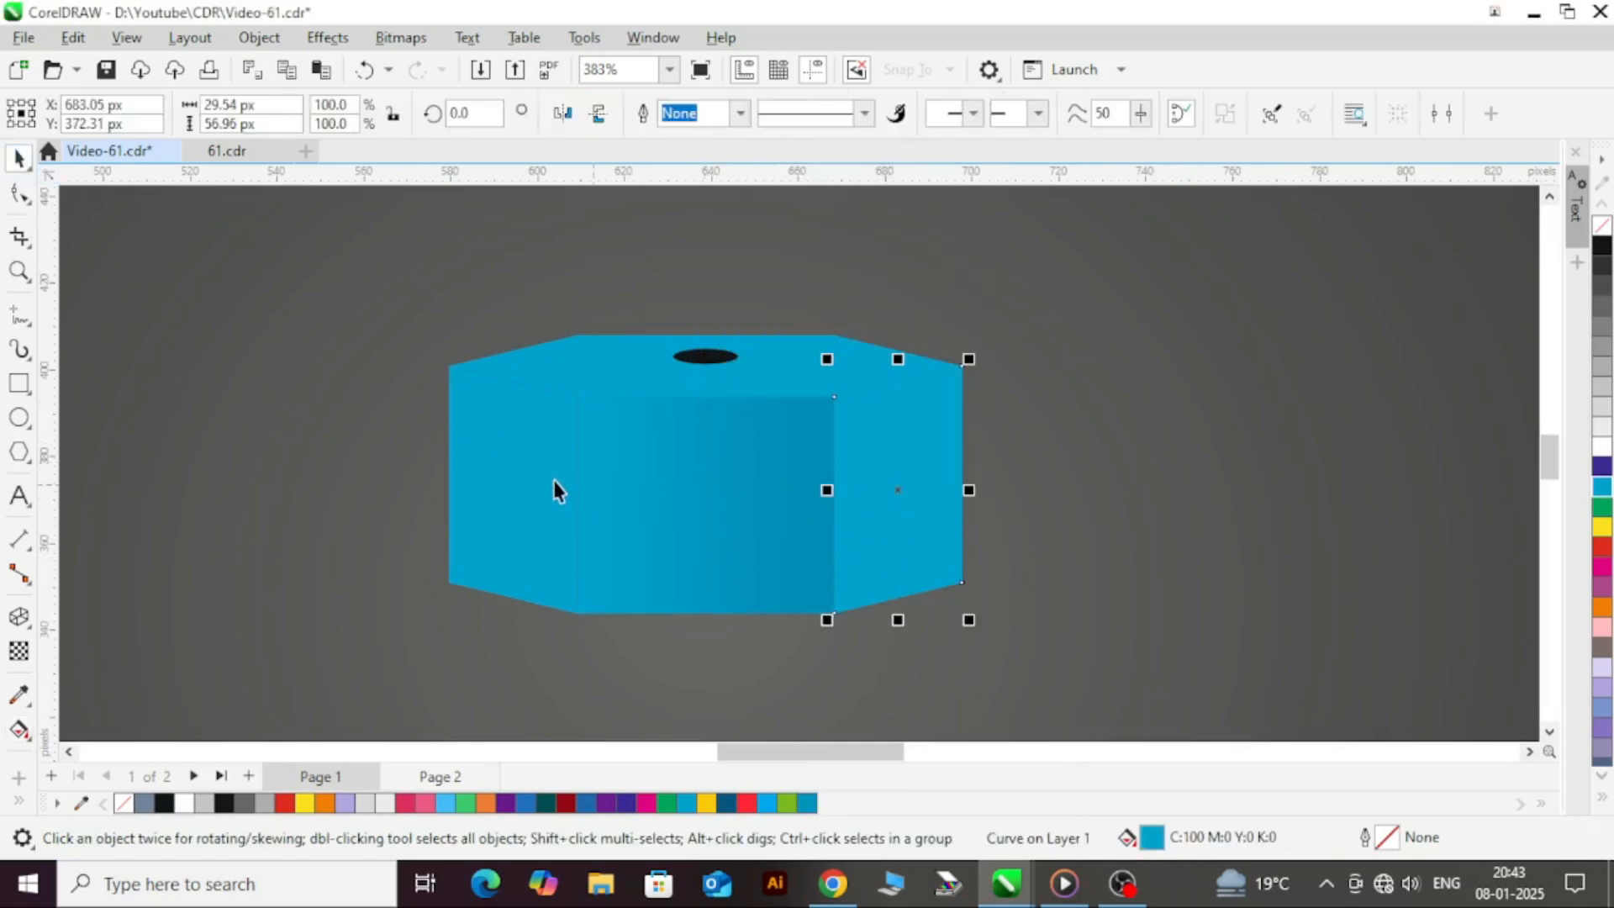
{"action": "left_click", "coordinate": [554, 488], "text": "shift"}
{"action": "left_click", "coordinate": [73, 44]}
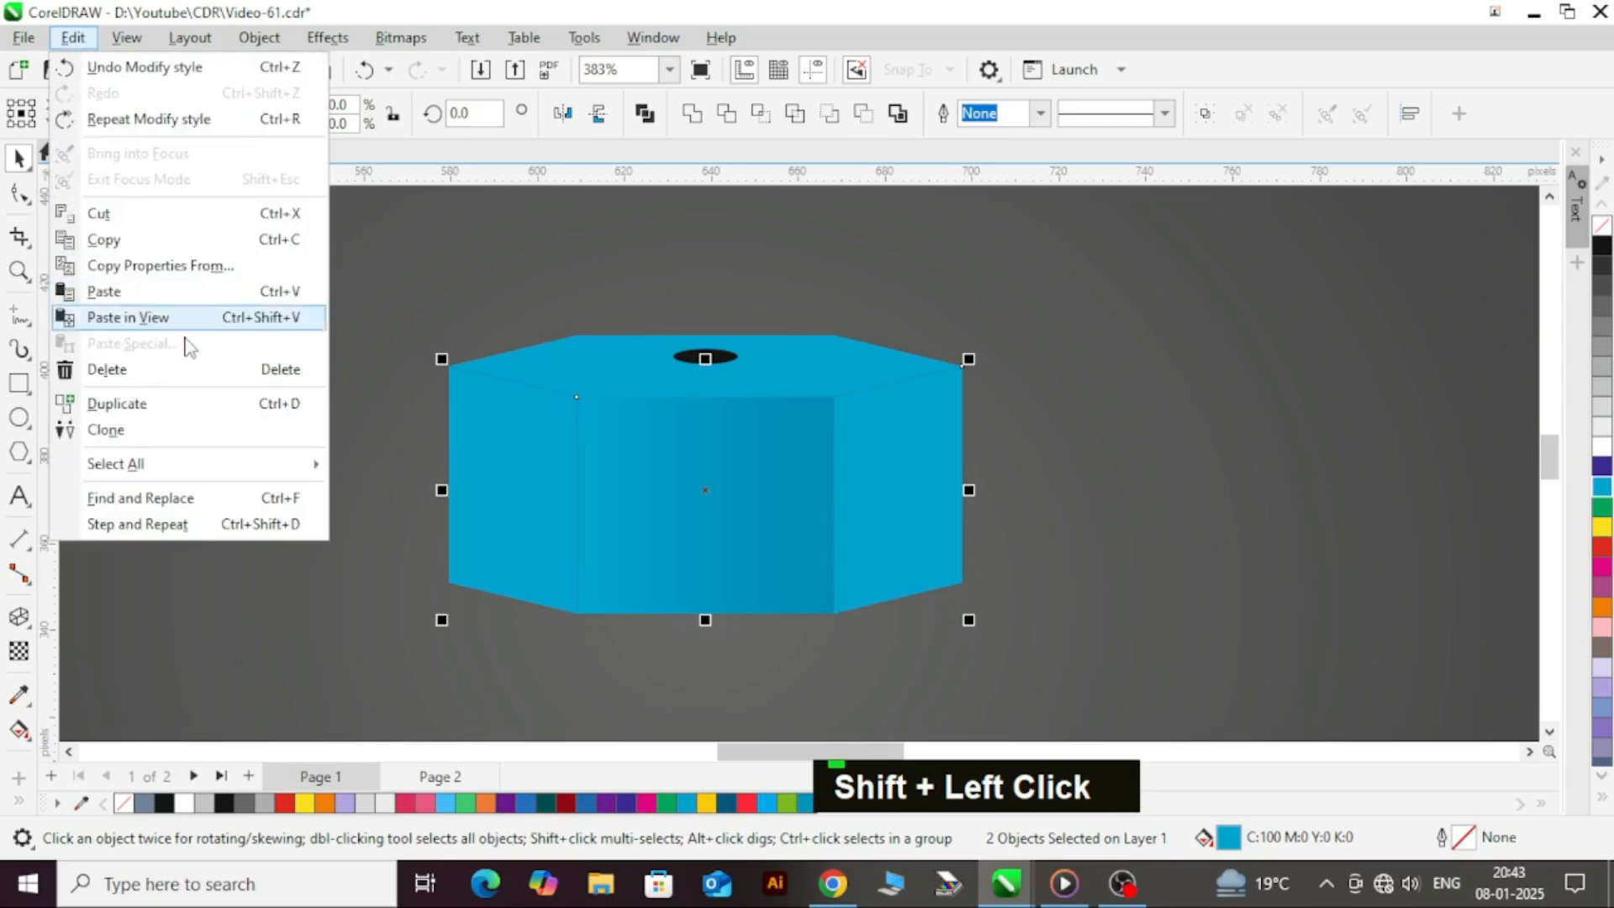
{"action": "left_click", "coordinate": [179, 269]}
{"action": "left_click", "coordinate": [598, 409]}
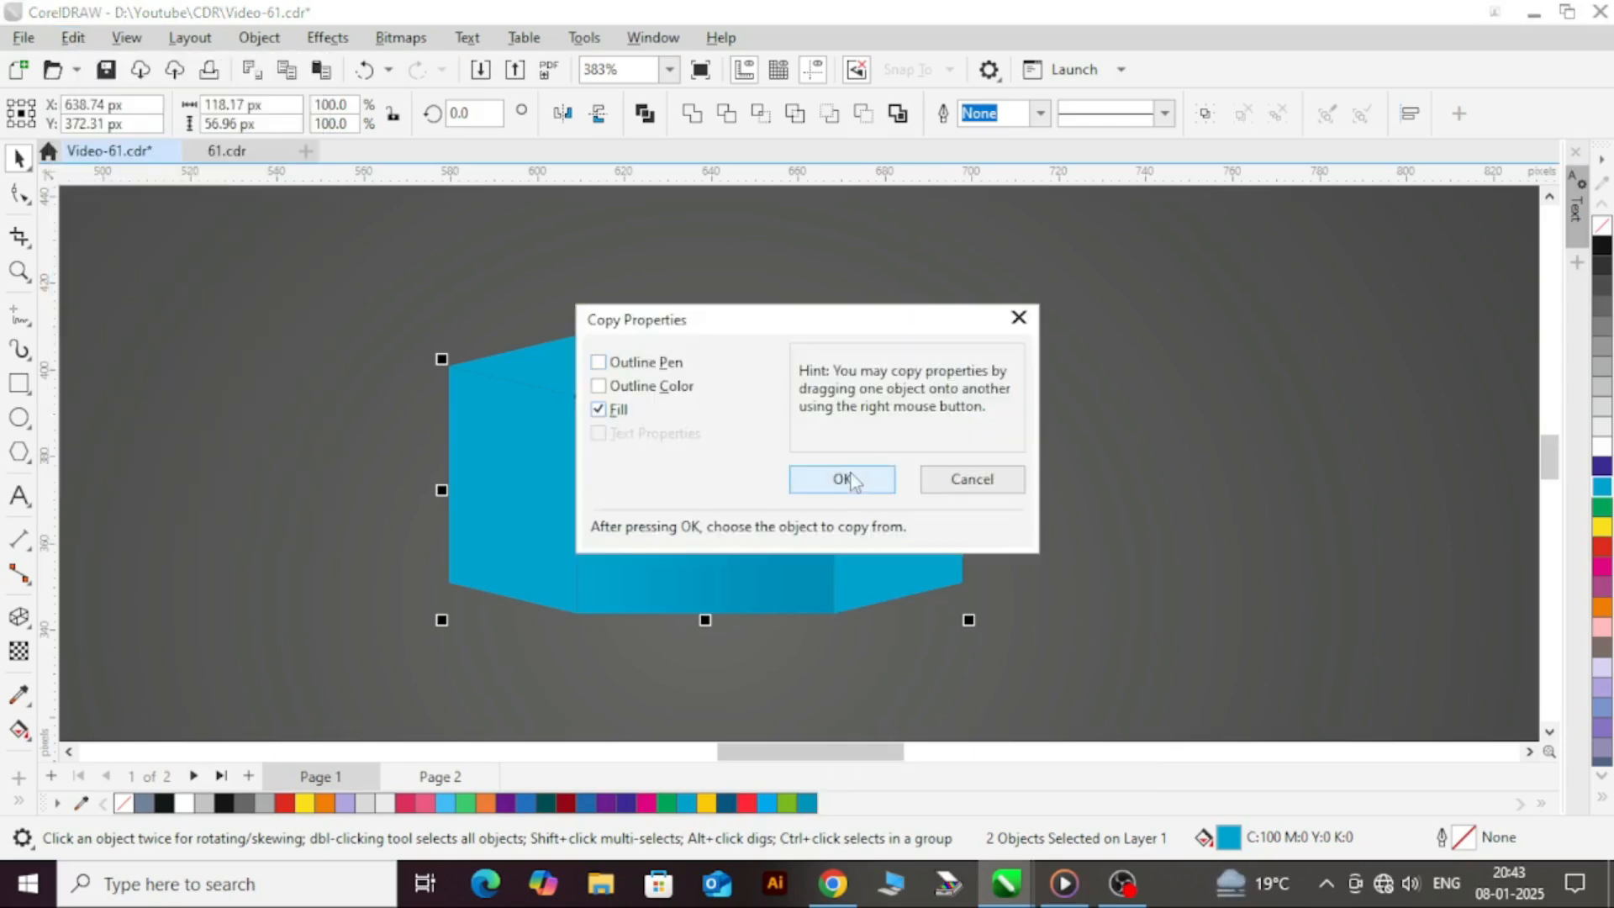
{"action": "left_click", "coordinate": [842, 479]}
{"action": "double_click", "coordinate": [719, 495]}
- Copy the front face's gradient fill onto the prism's hexagonal top face and clear the selection
{"action": "left_click", "coordinate": [811, 383]}
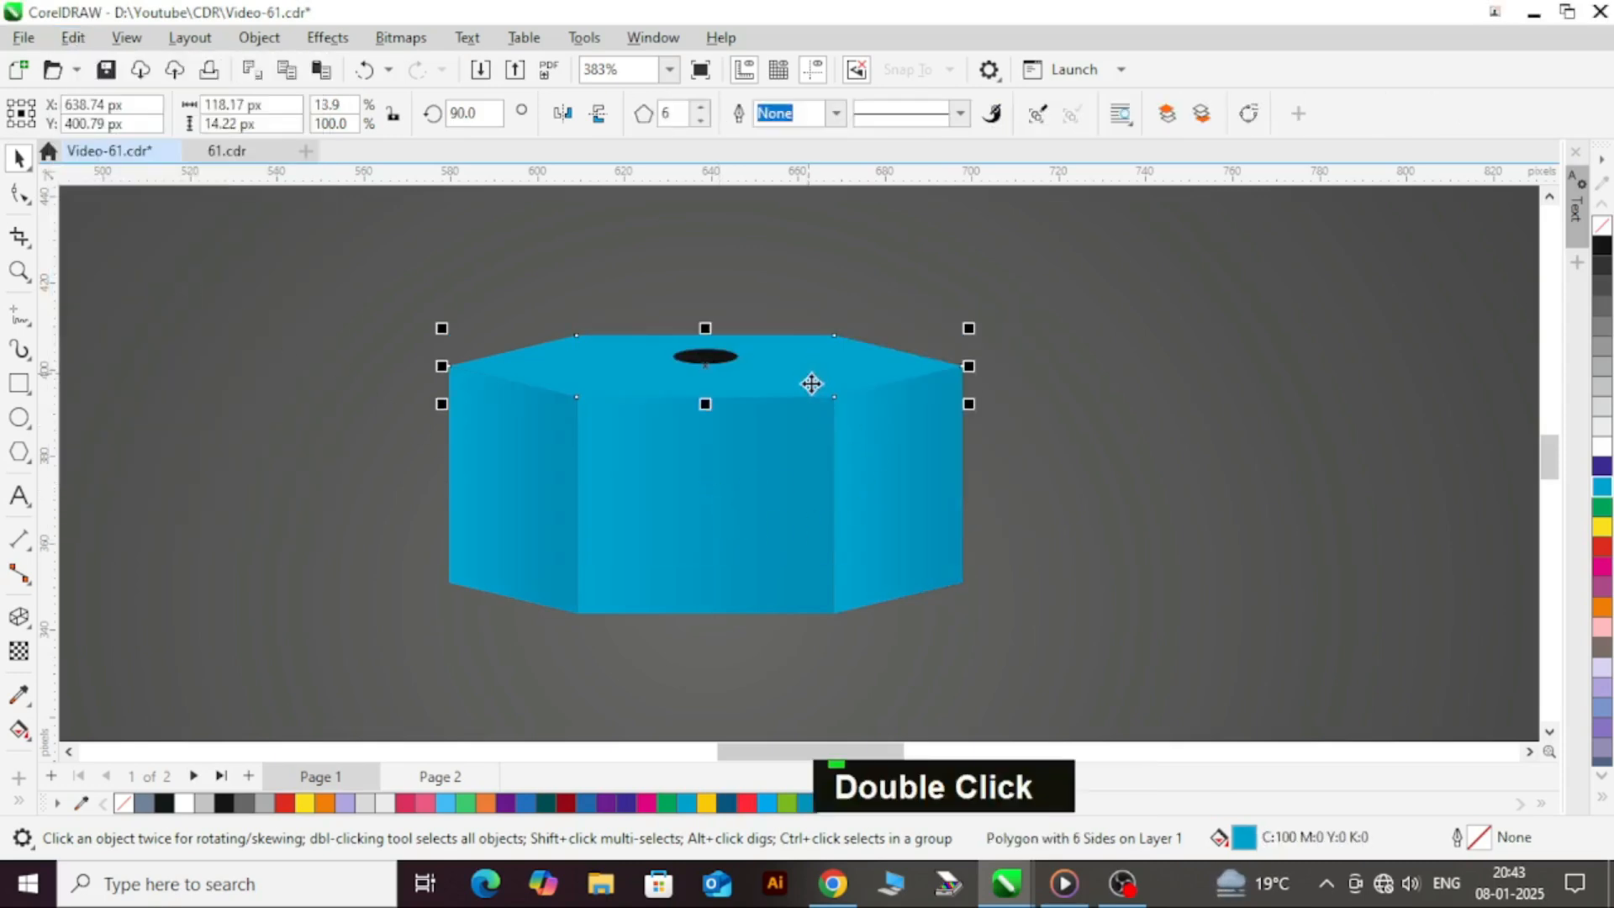
{"action": "left_click", "coordinate": [796, 495]}
{"action": "left_click_drag", "start_coordinate": [753, 488], "coordinate": [749, 359]}
{"action": "left_click", "coordinate": [946, 496]}
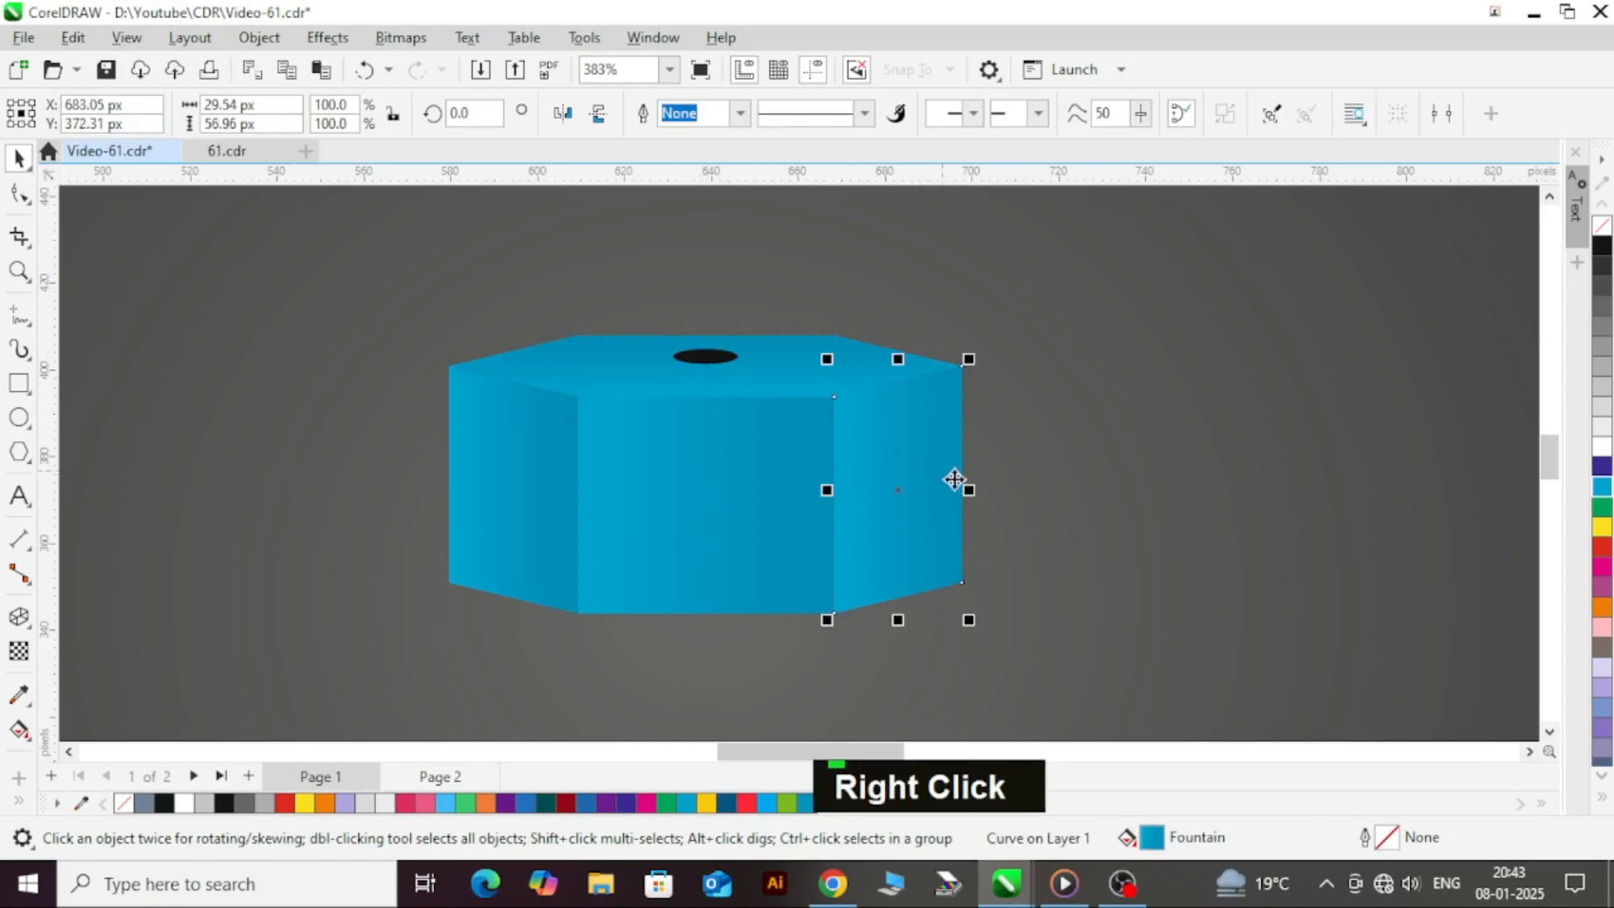
{"action": "scroll", "coordinate": [829, 414], "scroll_direction": "down", "scroll_amount": 5}
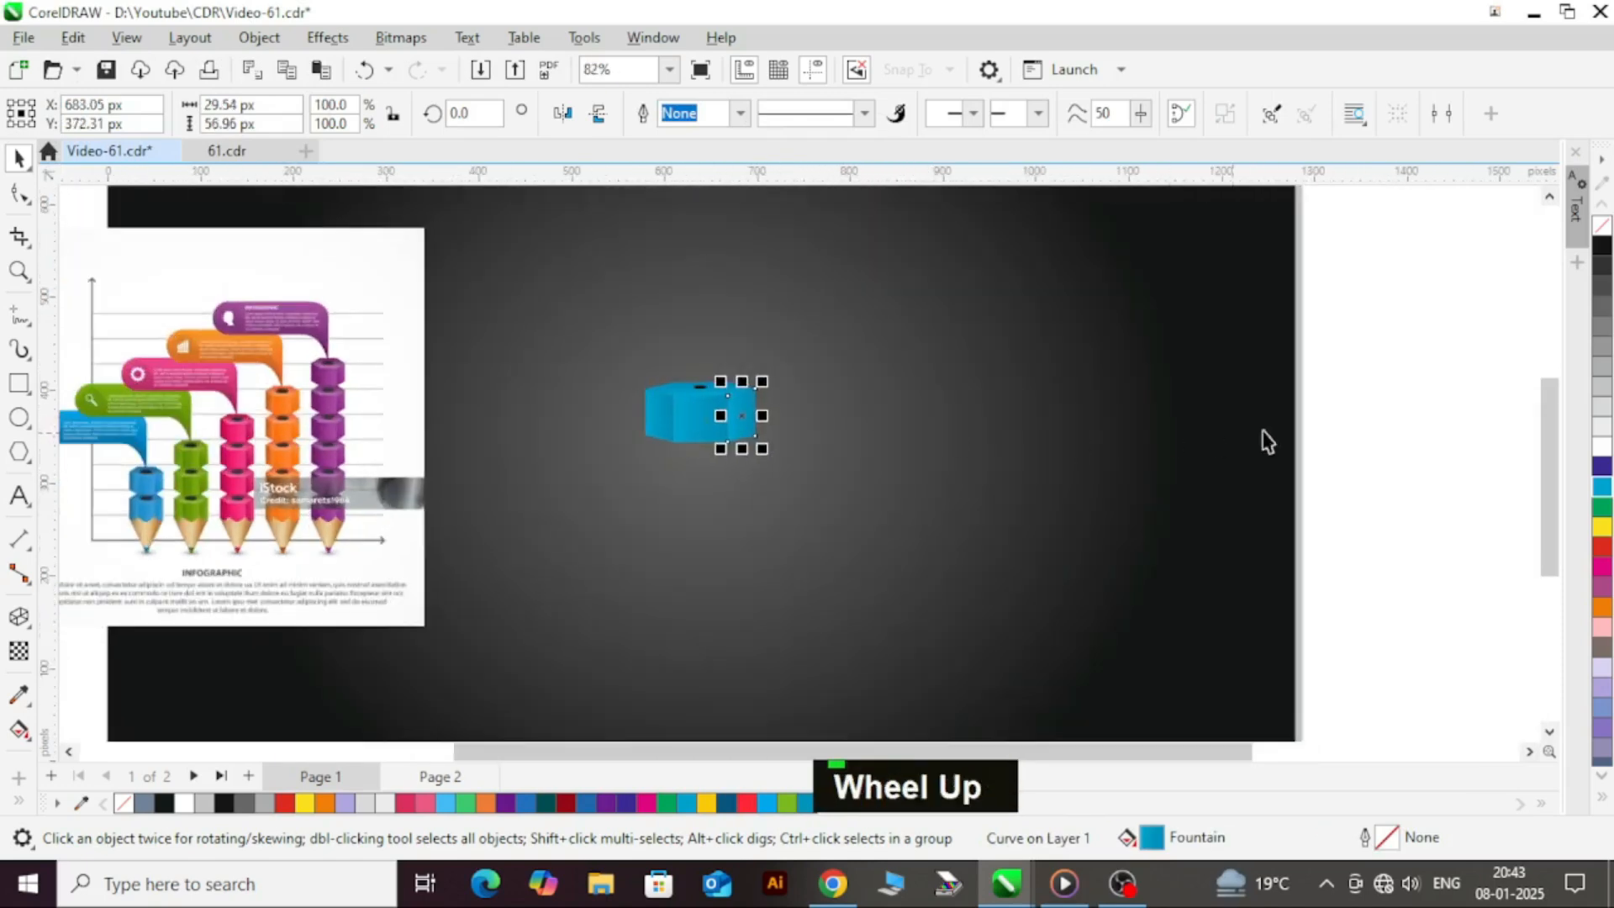
{"action": "key", "text": "Escape"}
- Enlarge the black ellipse on the top face to about 18.5 by 5.8 px
{"action": "scroll", "coordinate": [641, 389], "scroll_direction": "up", "scroll_amount": 7}
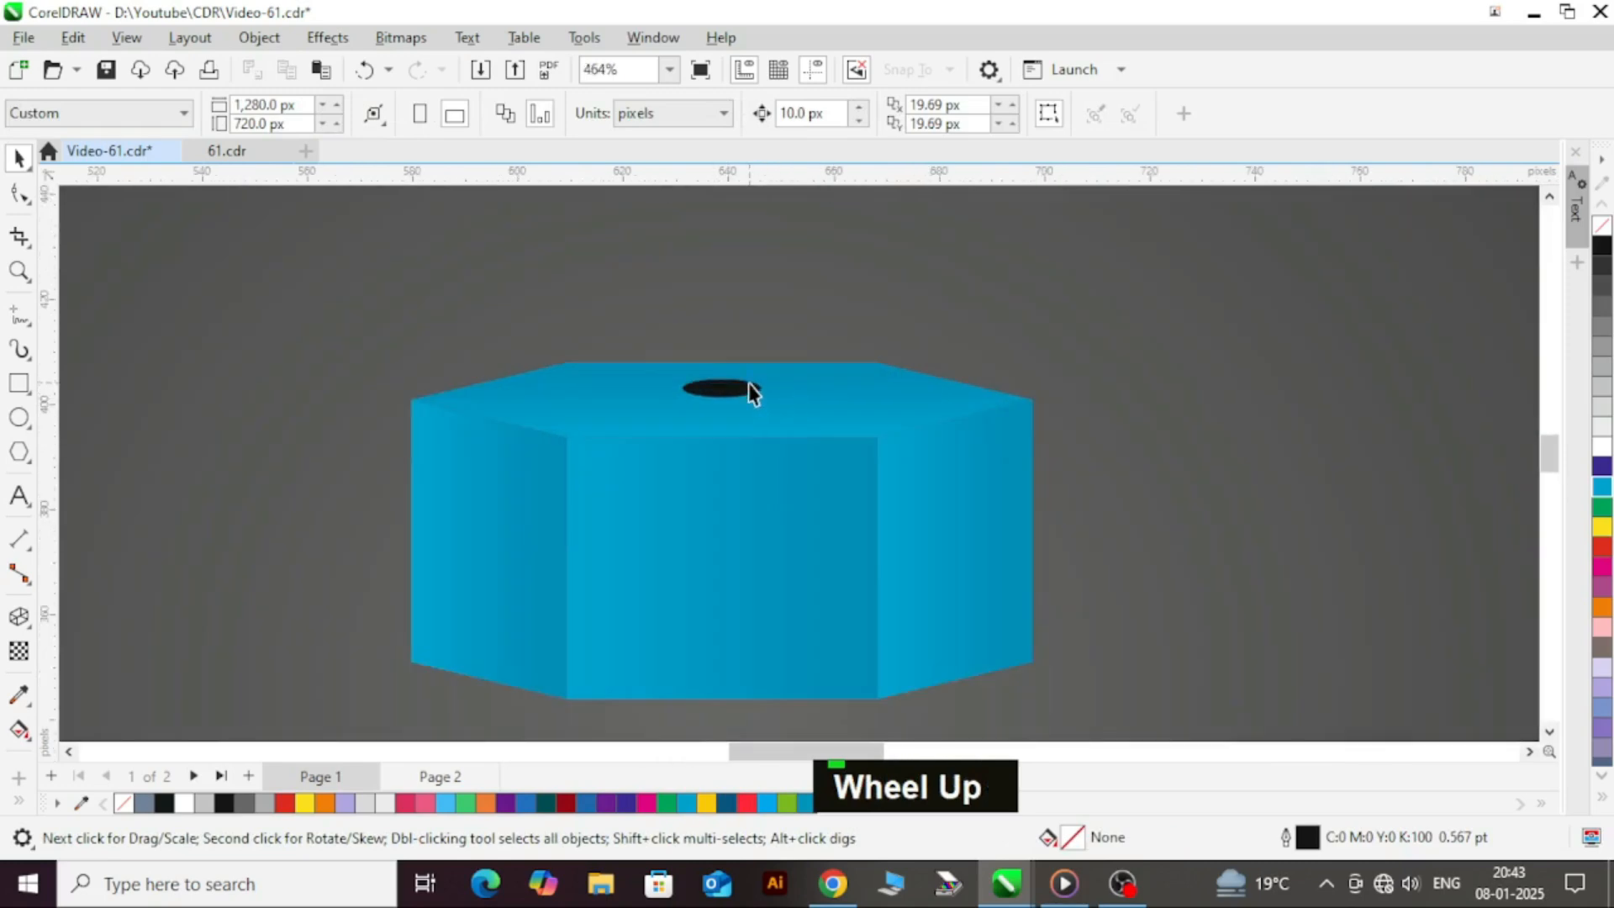
{"action": "left_click", "coordinate": [739, 390]}
{"action": "left_click_drag", "start_coordinate": [780, 415], "coordinate": [710, 426]}
{"action": "scroll", "coordinate": [710, 426], "scroll_direction": "down", "scroll_amount": 4}
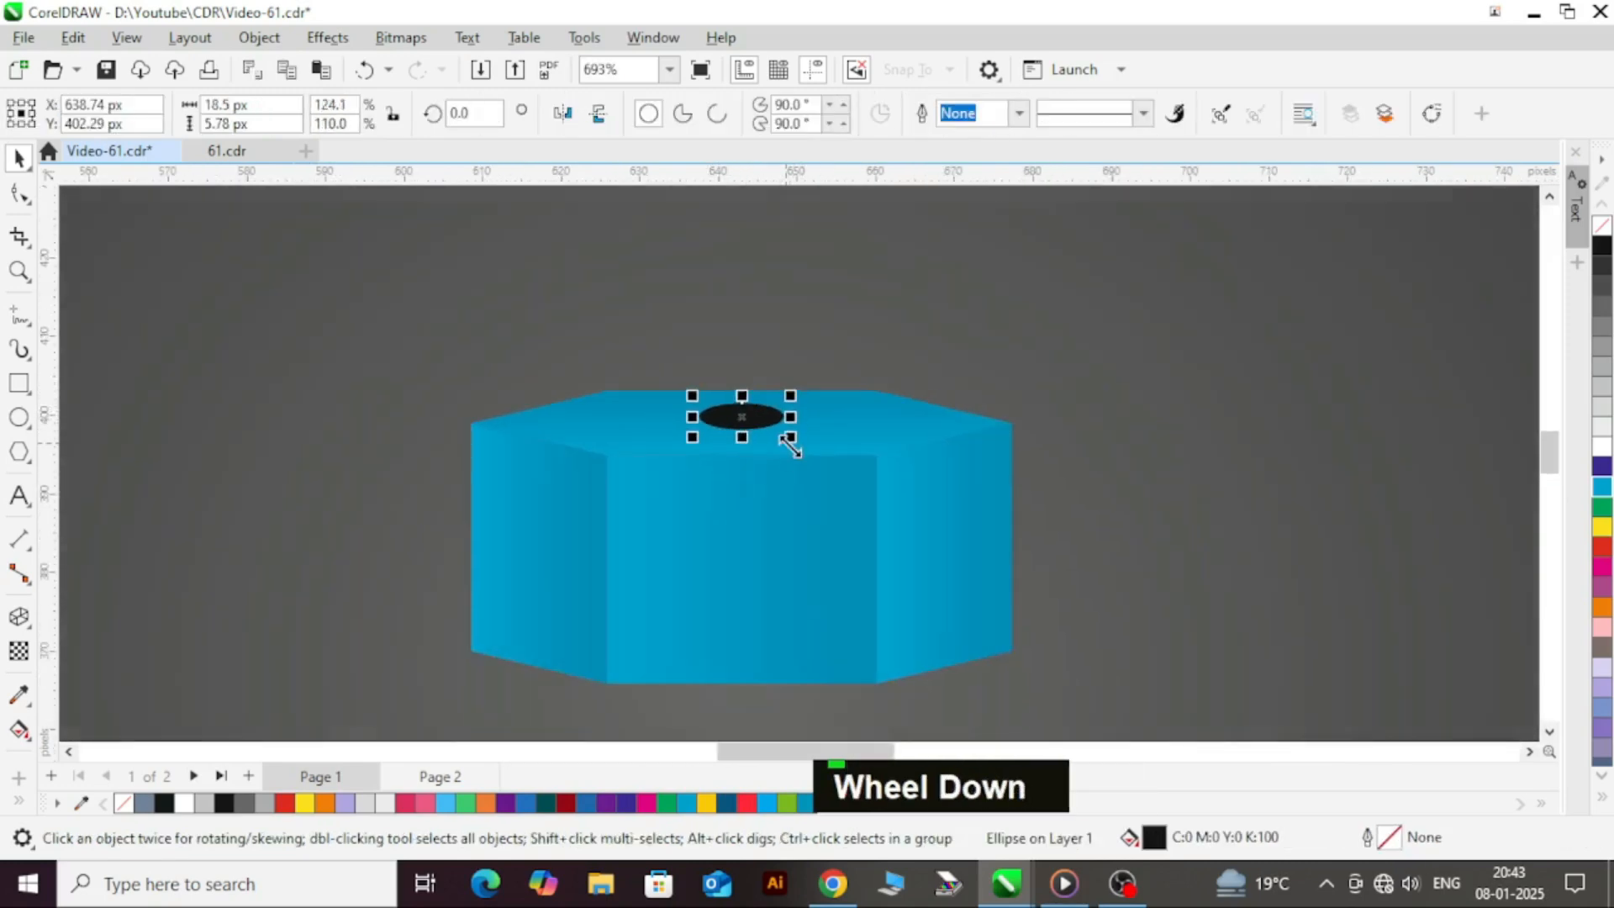
{"action": "scroll", "coordinate": [790, 446], "scroll_direction": "down", "scroll_amount": 6}
{"action": "left_click", "coordinate": [974, 513]}
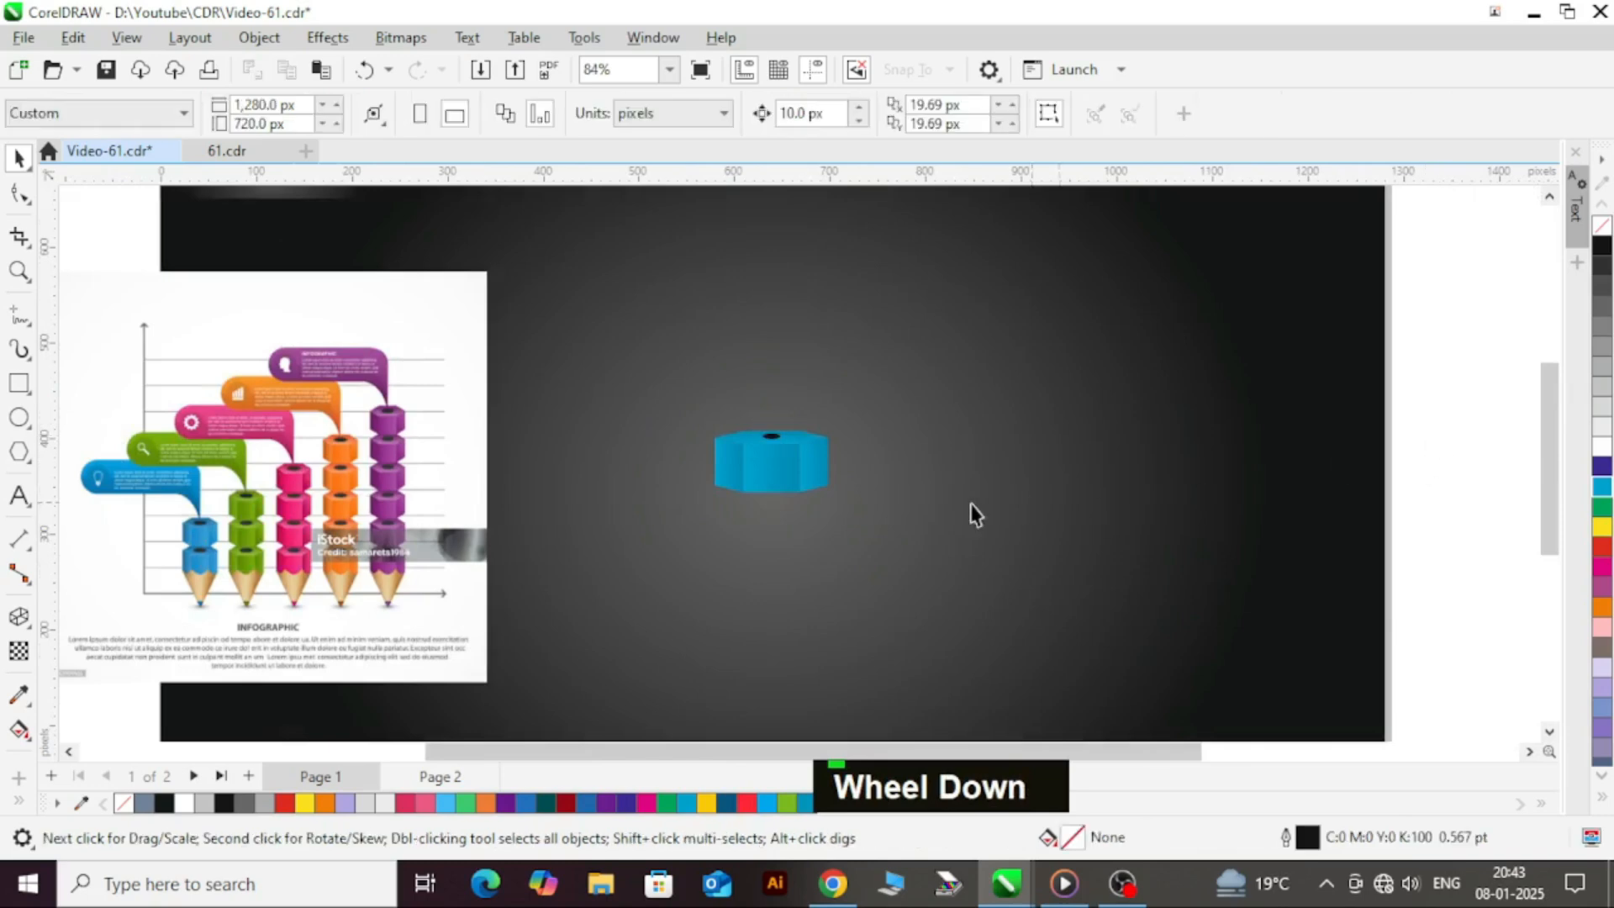
- Select the whole prism with its ellipse and place a copy directly below it
{"action": "scroll", "coordinate": [815, 502], "scroll_direction": "down", "scroll_amount": 1}
{"action": "left_click_drag", "start_coordinate": [678, 227], "coordinate": [785, 572]}
{"action": "scroll", "coordinate": [807, 538], "scroll_direction": "up", "scroll_amount": 2}
{"action": "scroll", "coordinate": [779, 519], "scroll_direction": "up", "scroll_amount": 2}
{"action": "right_click", "coordinate": [785, 571], "text": "ctrl"}
- Stack the lower prism copy behind the original prism but in front of the page background
{"action": "key", "text": "shift+Page_Down"}
{"action": "key", "text": "Escape"}
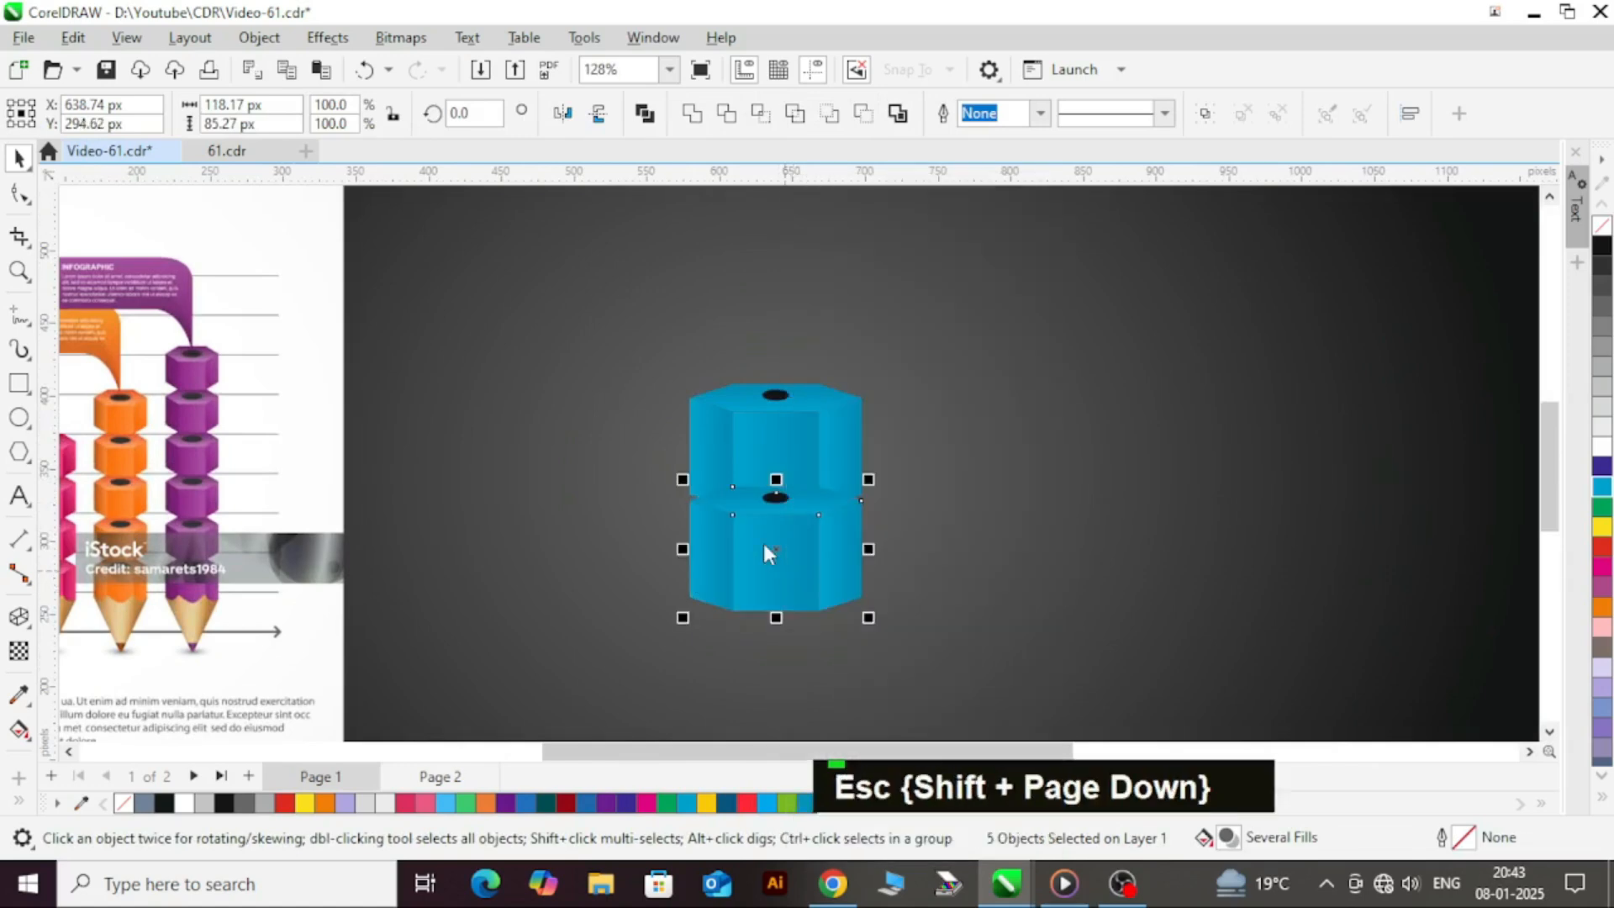
{"action": "key", "text": "shift+Page_Down"}
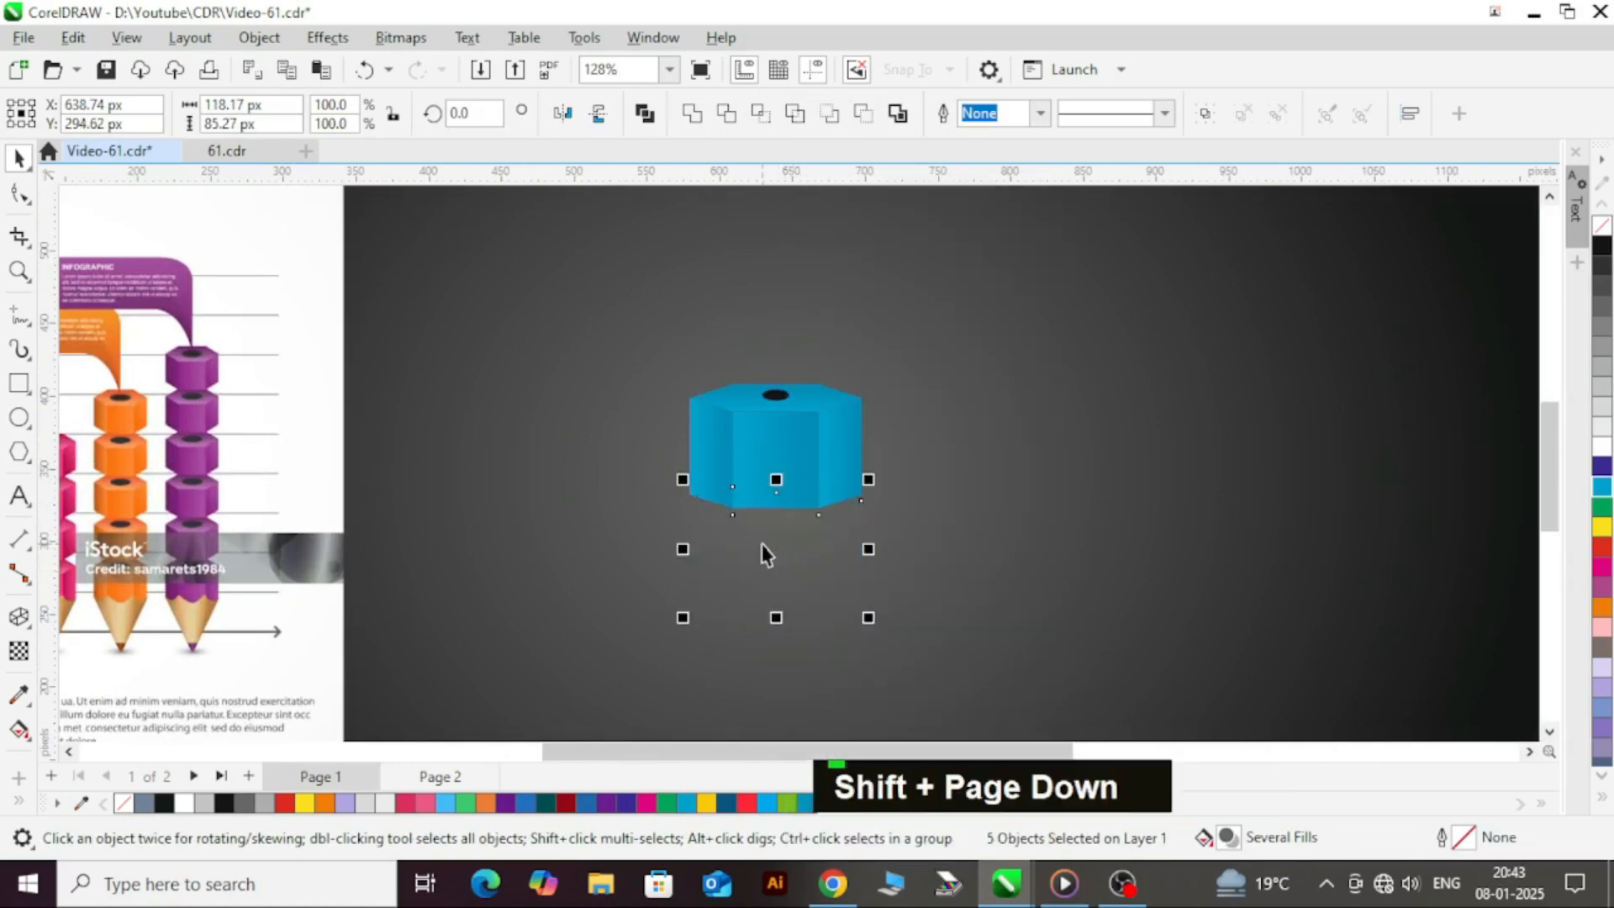
{"action": "key", "text": "ctrl+Page_Up"}
- Nudge the lower prism down 15 px to Y 279.62 px, opening notches at the sides between the two segments
{"action": "key", "text": "Down"}
{"action": "key", "text": "Down"}
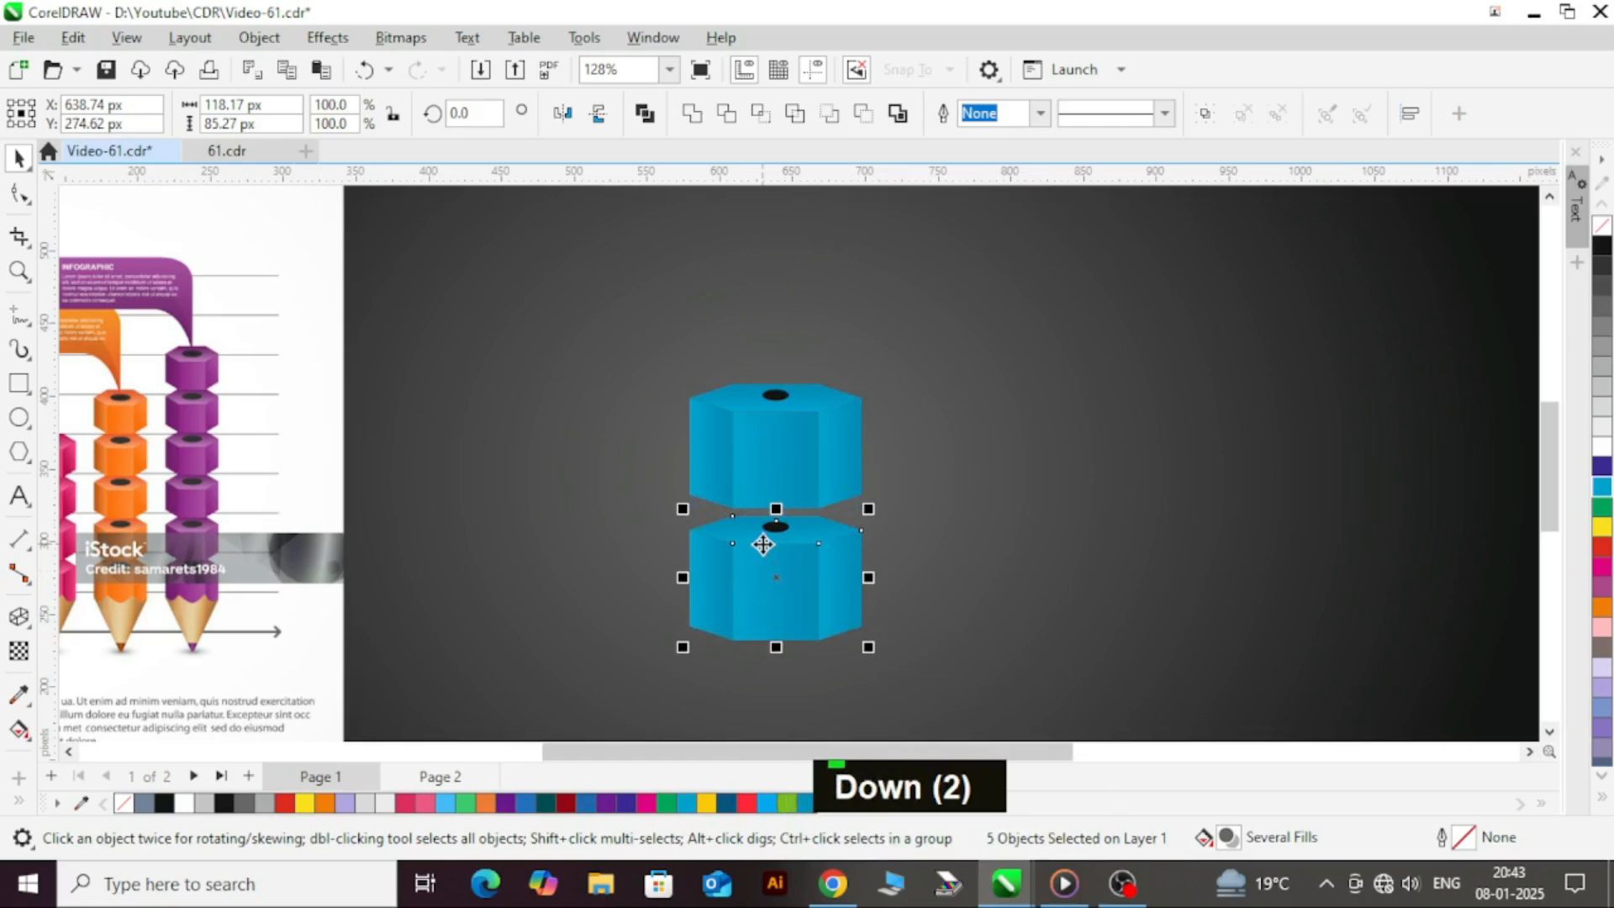
{"action": "key", "text": "ctrl+Up"}
{"action": "key", "text": "ctrl+Up"}
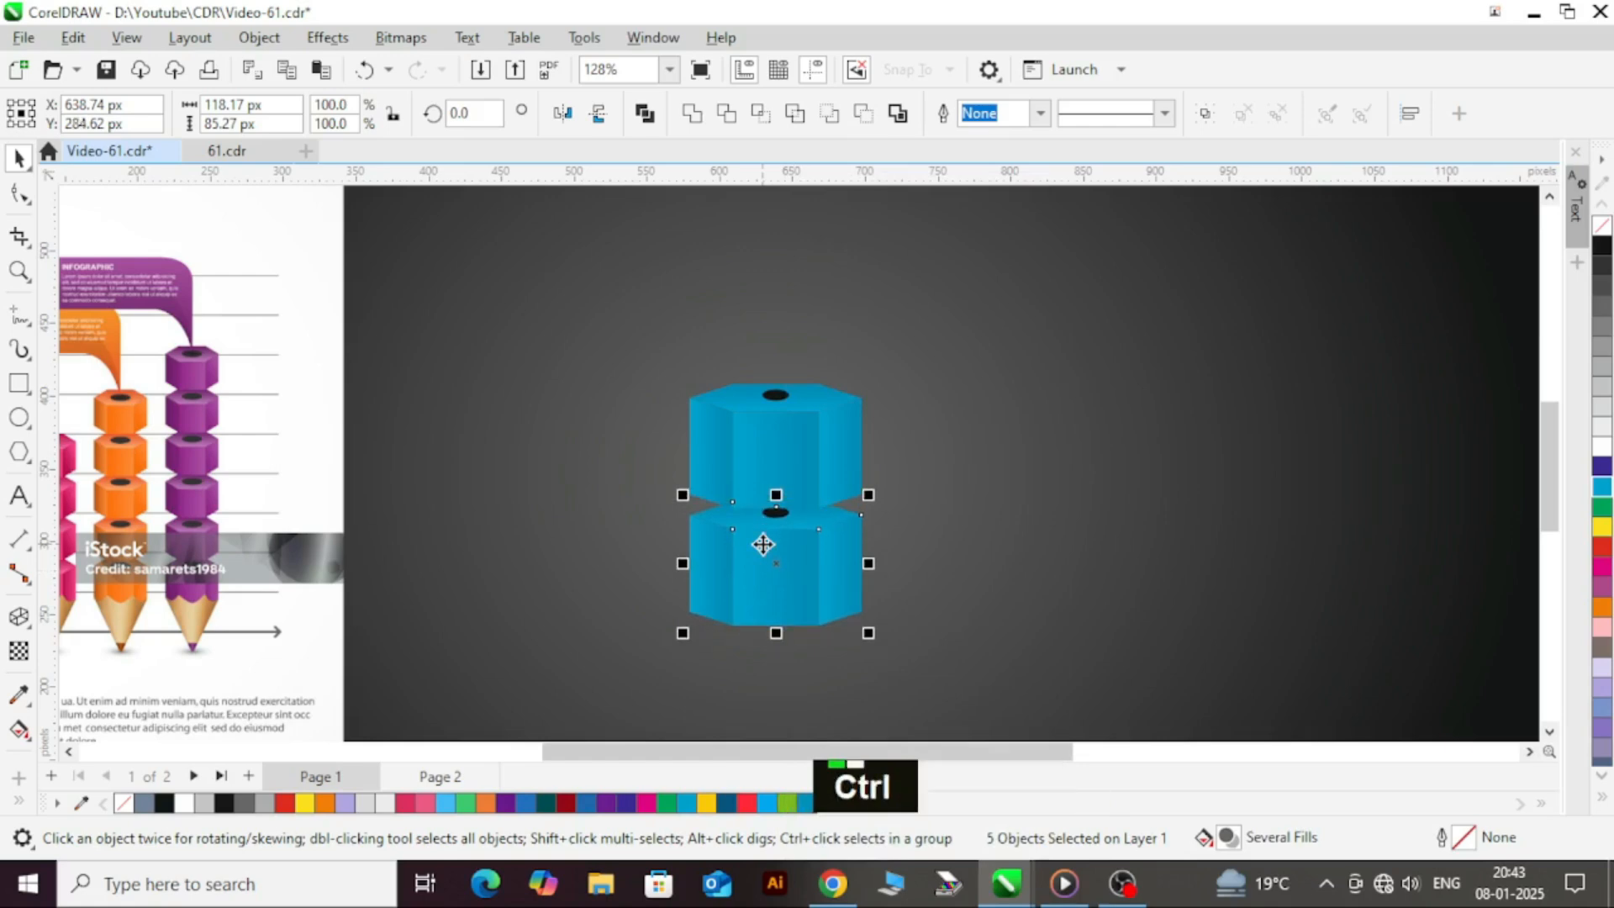
{"action": "key", "text": "ctrl+Up"}
{"action": "key", "text": "ctrl+Up"}
{"action": "key", "text": "ctrl+Down"}
{"action": "key", "text": "ctrl+Down"}
{"action": "key", "text": "ctrl+Down"}
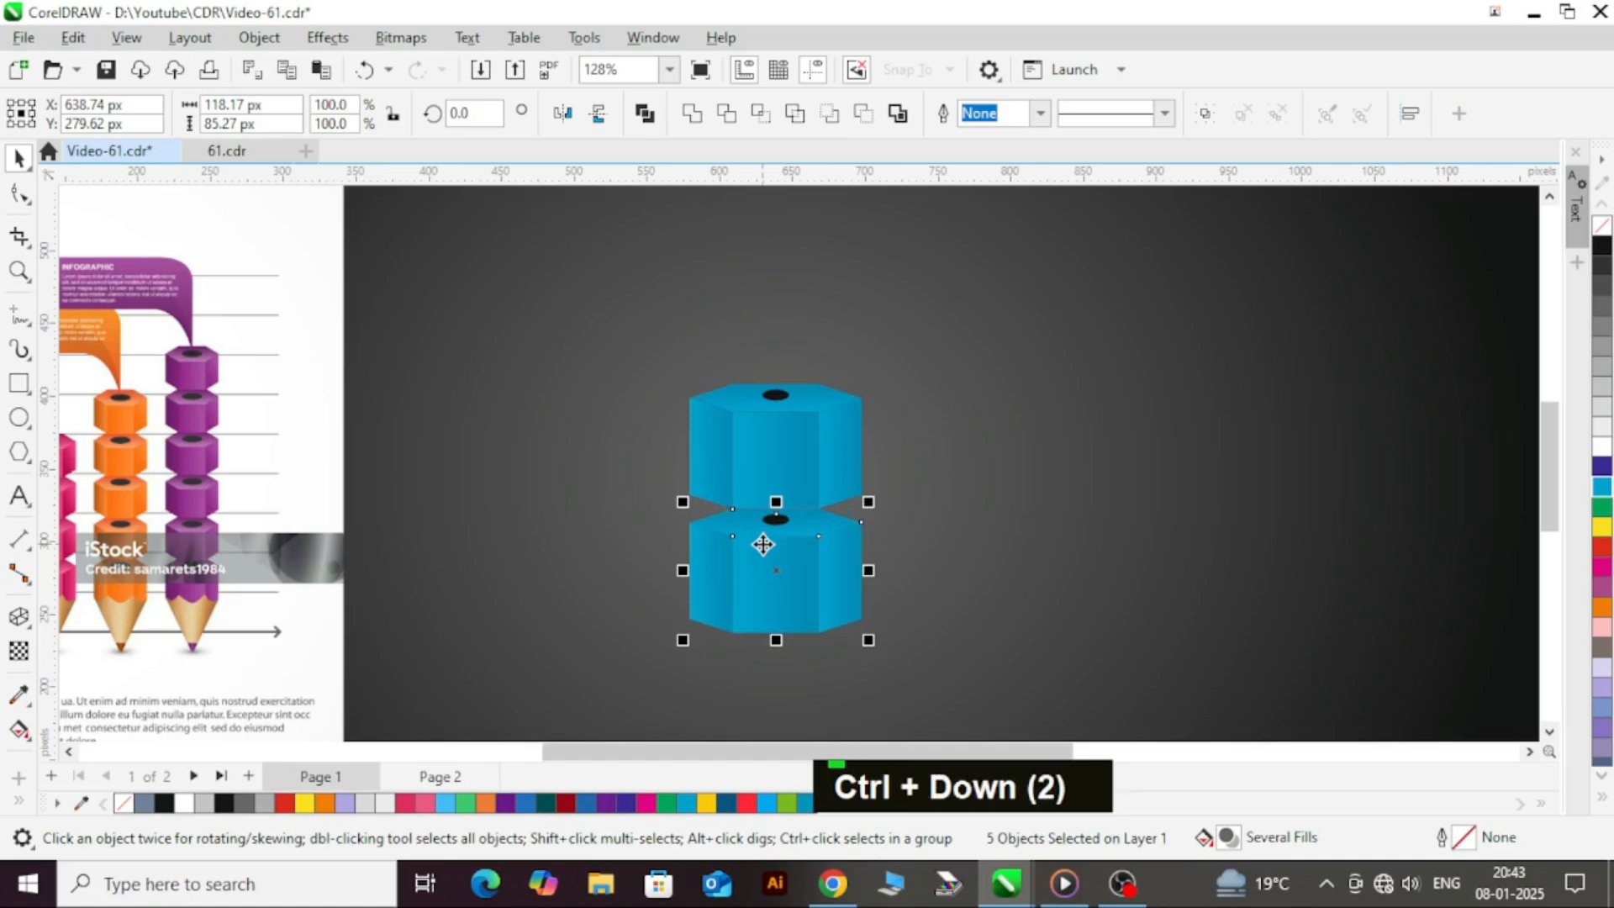
- Select the whole lower prism, shorten it from its bottom edge to about 77 px high, and deselect it
{"action": "scroll", "coordinate": [756, 471], "scroll_direction": "down", "scroll_amount": 3}
{"action": "left_click", "coordinate": [1153, 533]}
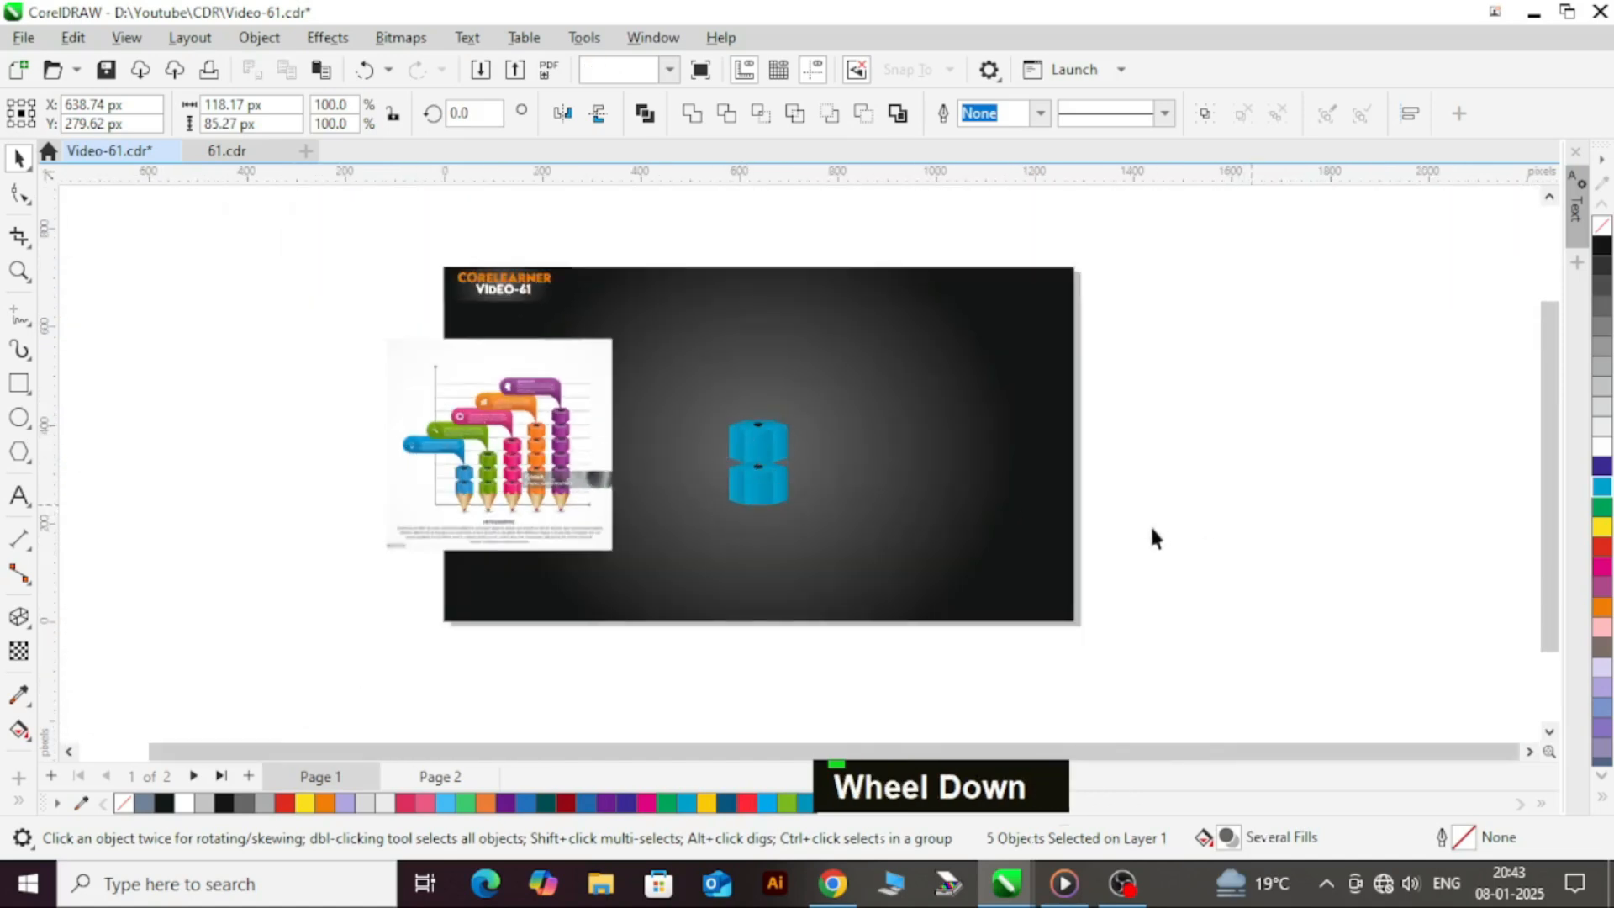
{"action": "left_click_drag", "start_coordinate": [950, 624], "coordinate": [661, 461]}
{"action": "scroll", "coordinate": [763, 469], "scroll_direction": "up", "scroll_amount": 4}
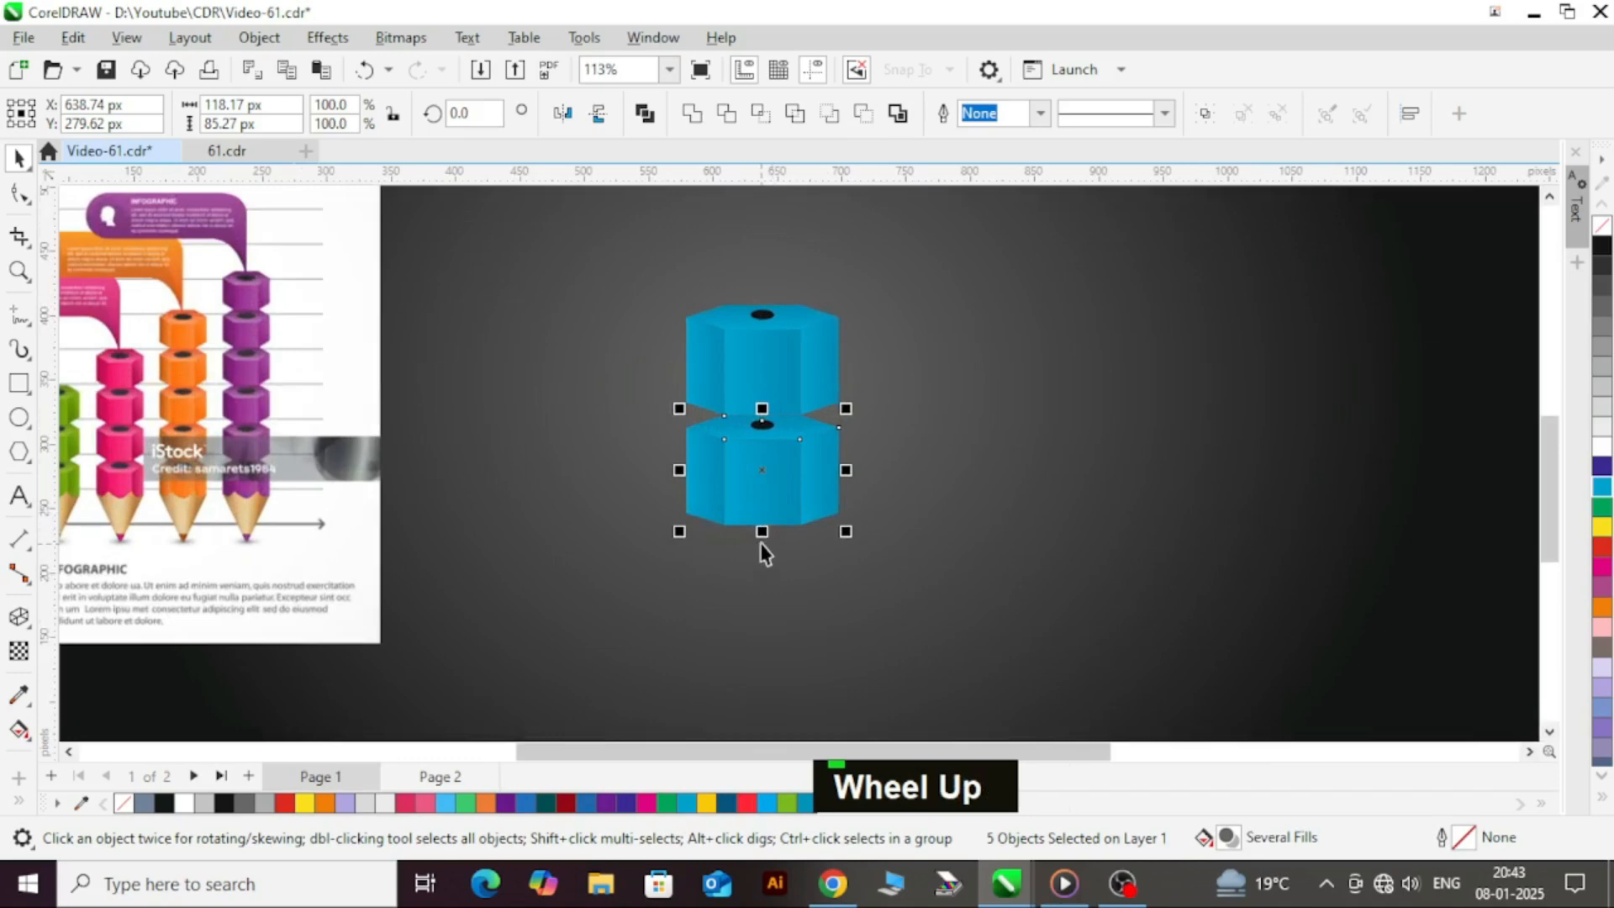
{"action": "left_click_drag", "start_coordinate": [759, 536], "coordinate": [760, 525]}
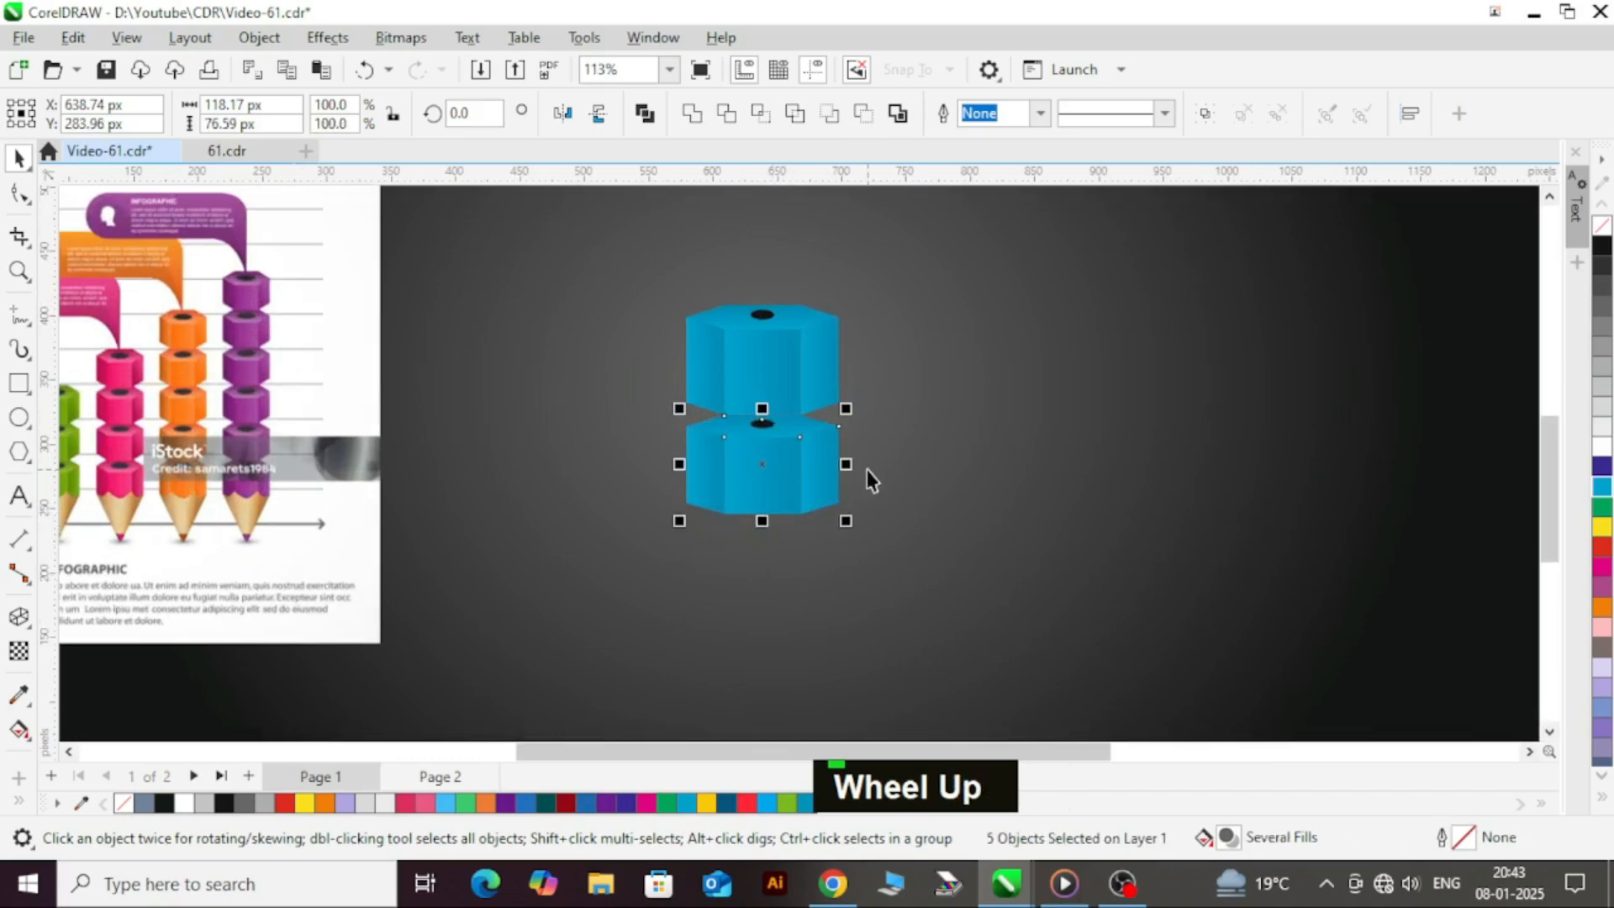
{"action": "scroll", "coordinate": [810, 406], "scroll_direction": "down", "scroll_amount": 3}
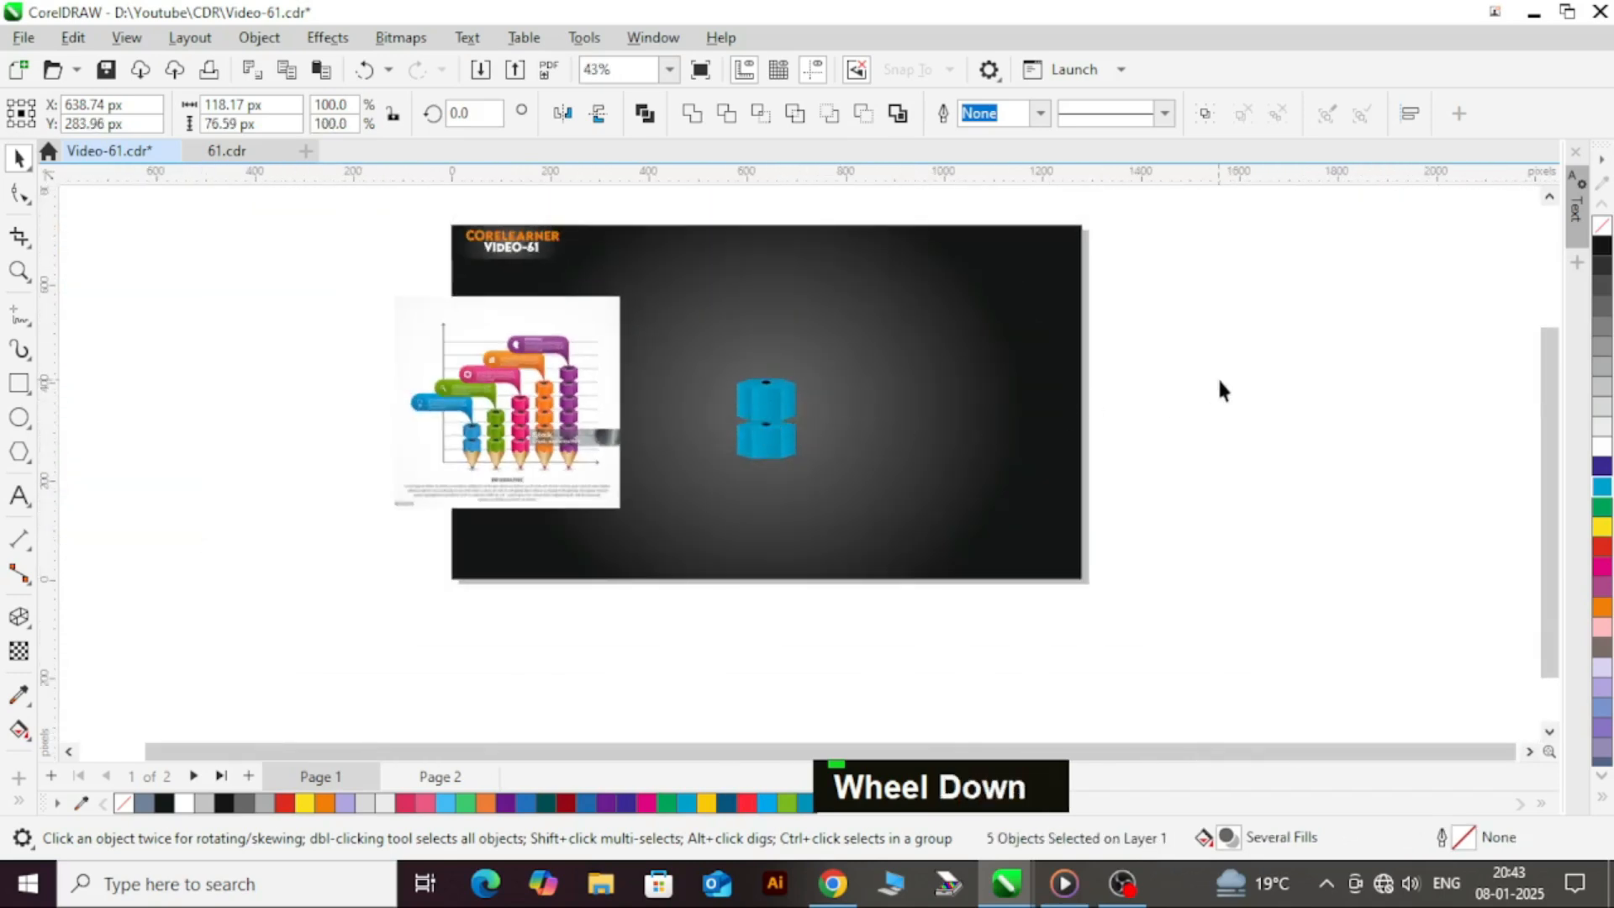
{"action": "left_click", "coordinate": [1218, 376]}
- Make a vertically mirrored copy of the lower prism's front face directly below it, about 59 by 57 px
{"action": "scroll", "coordinate": [841, 452], "scroll_direction": "up", "scroll_amount": 4}
{"action": "left_click", "coordinate": [826, 433]}
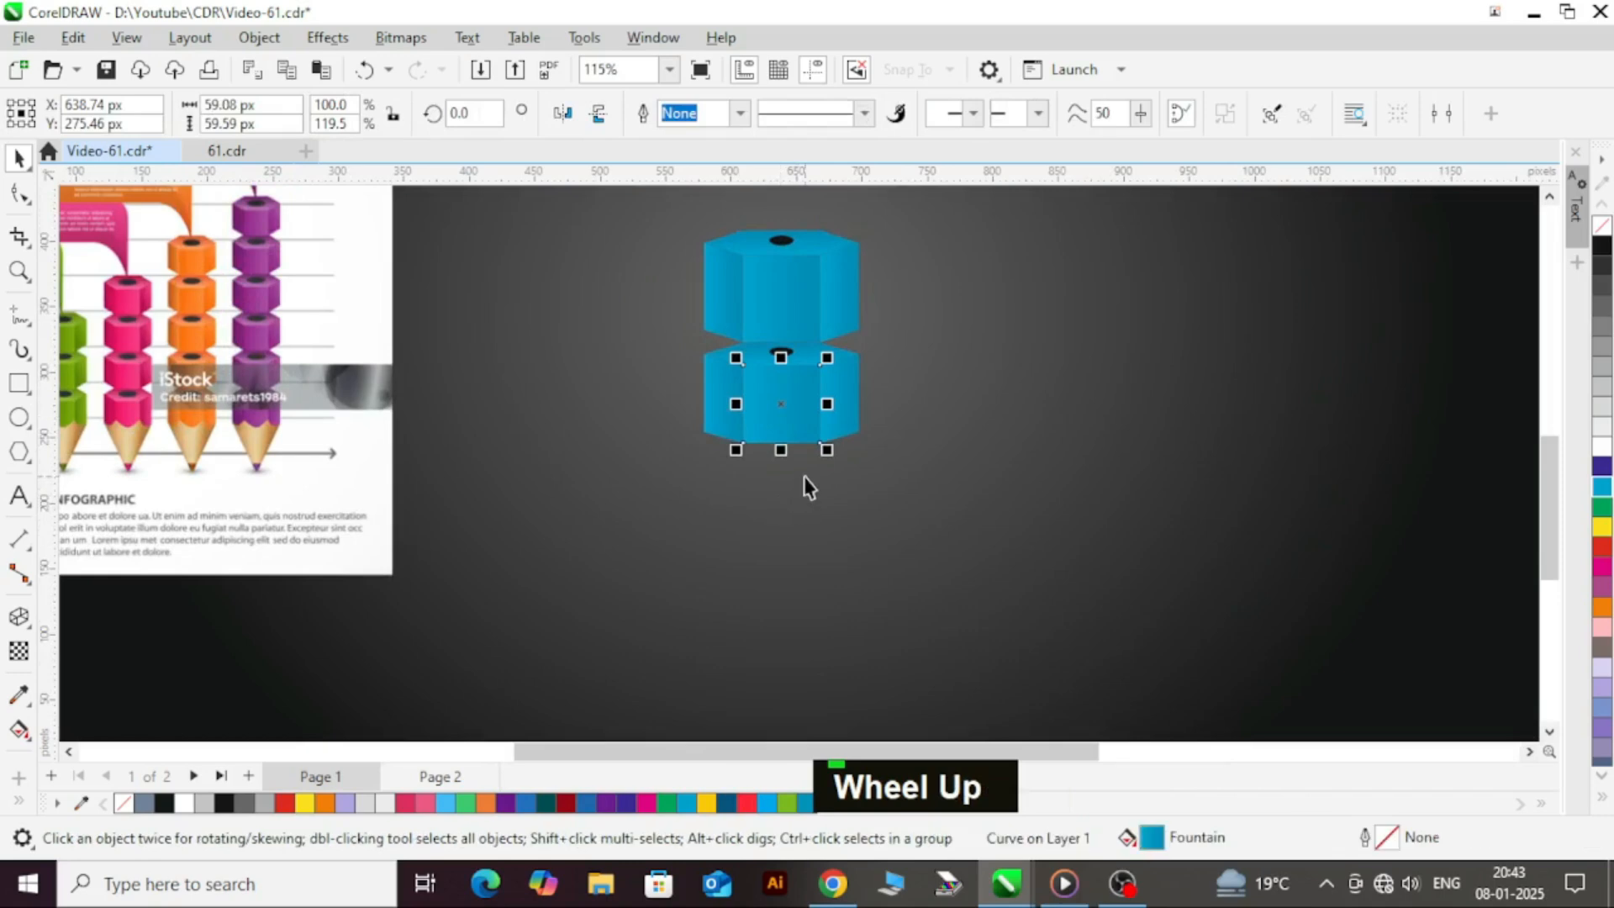
{"action": "scroll", "coordinate": [775, 442], "scroll_direction": "up", "scroll_amount": 1}
{"action": "left_click_drag", "start_coordinate": [775, 325], "coordinate": [774, 525]}
{"action": "right_click", "coordinate": [774, 525]}
{"action": "scroll", "coordinate": [776, 523], "scroll_direction": "up", "scroll_amount": 1}
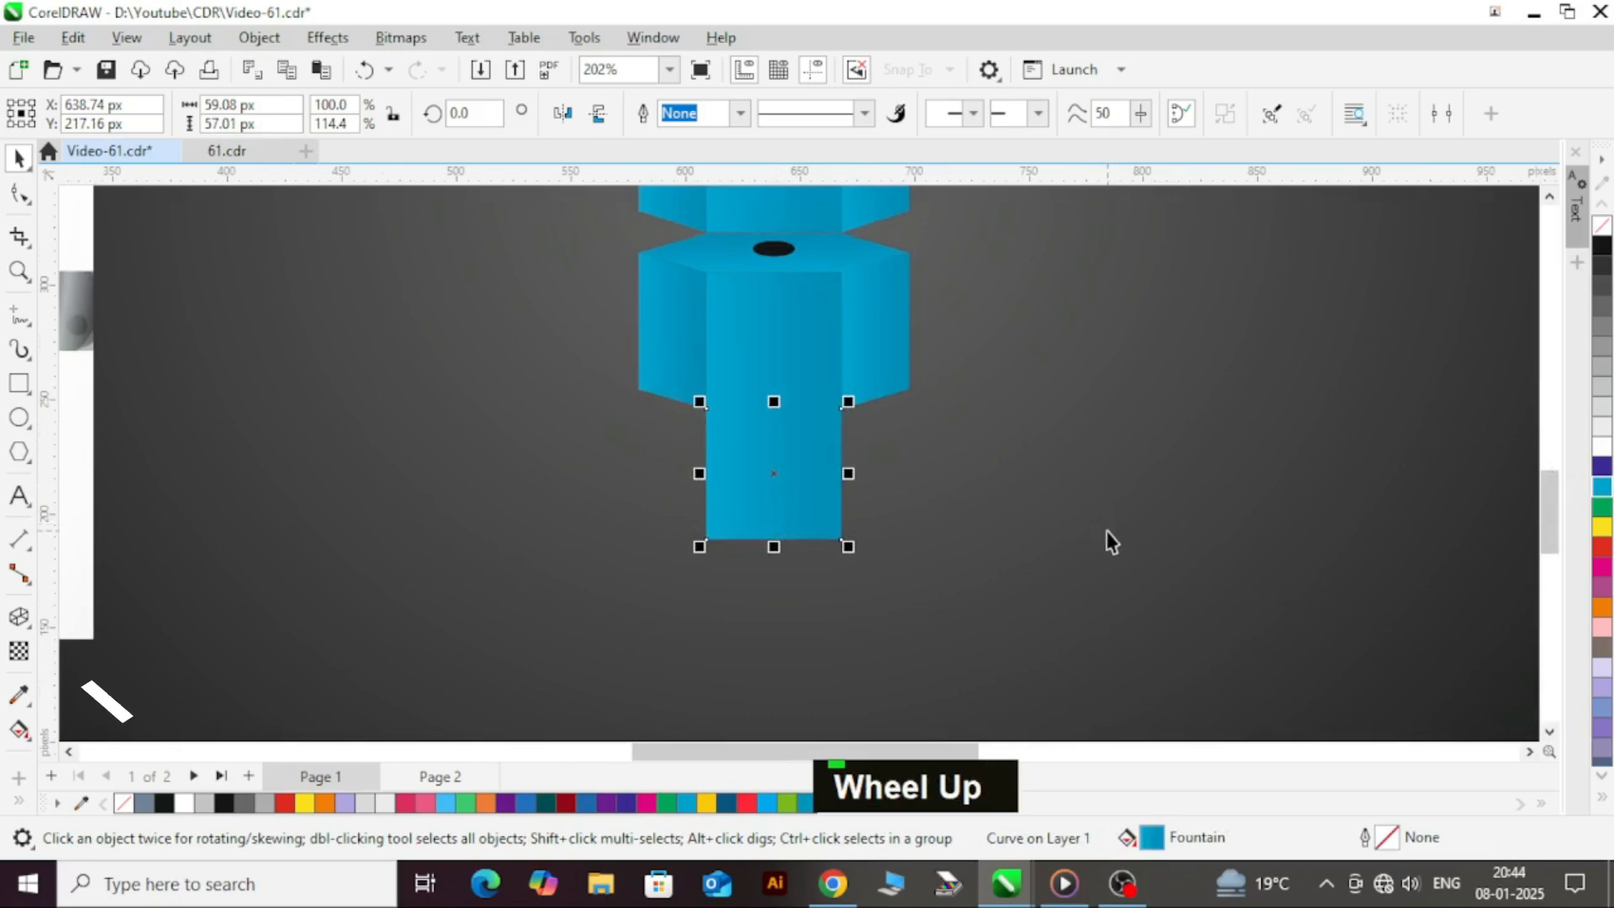
{"action": "key", "text": "F10"}
{"action": "key", "text": "ctrl+space"}
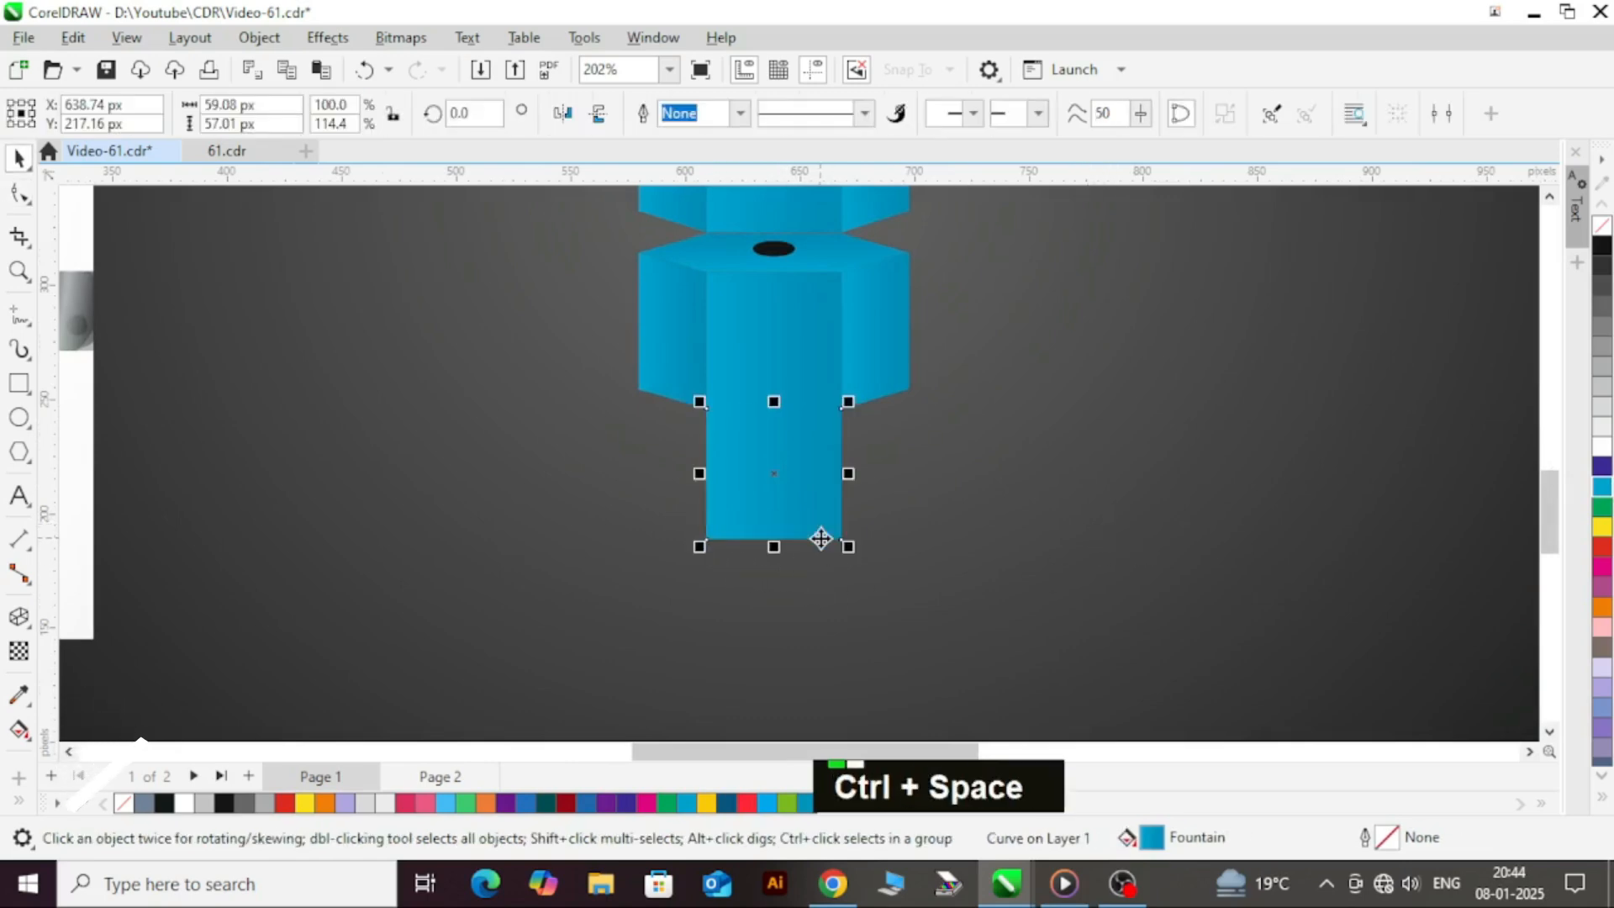
{"action": "key", "text": "F10"}
{"action": "left_click_drag", "start_coordinate": [707, 540], "coordinate": [908, 562]}
{"action": "key", "text": "ctrl+z"}
{"action": "key", "text": "ctrl+space"}
- Delete the mirrored front-face copy and draw a rectangle about 47 by 62 px overlapping the lower prism's bottom edge
{"action": "key", "text": "Delete"}
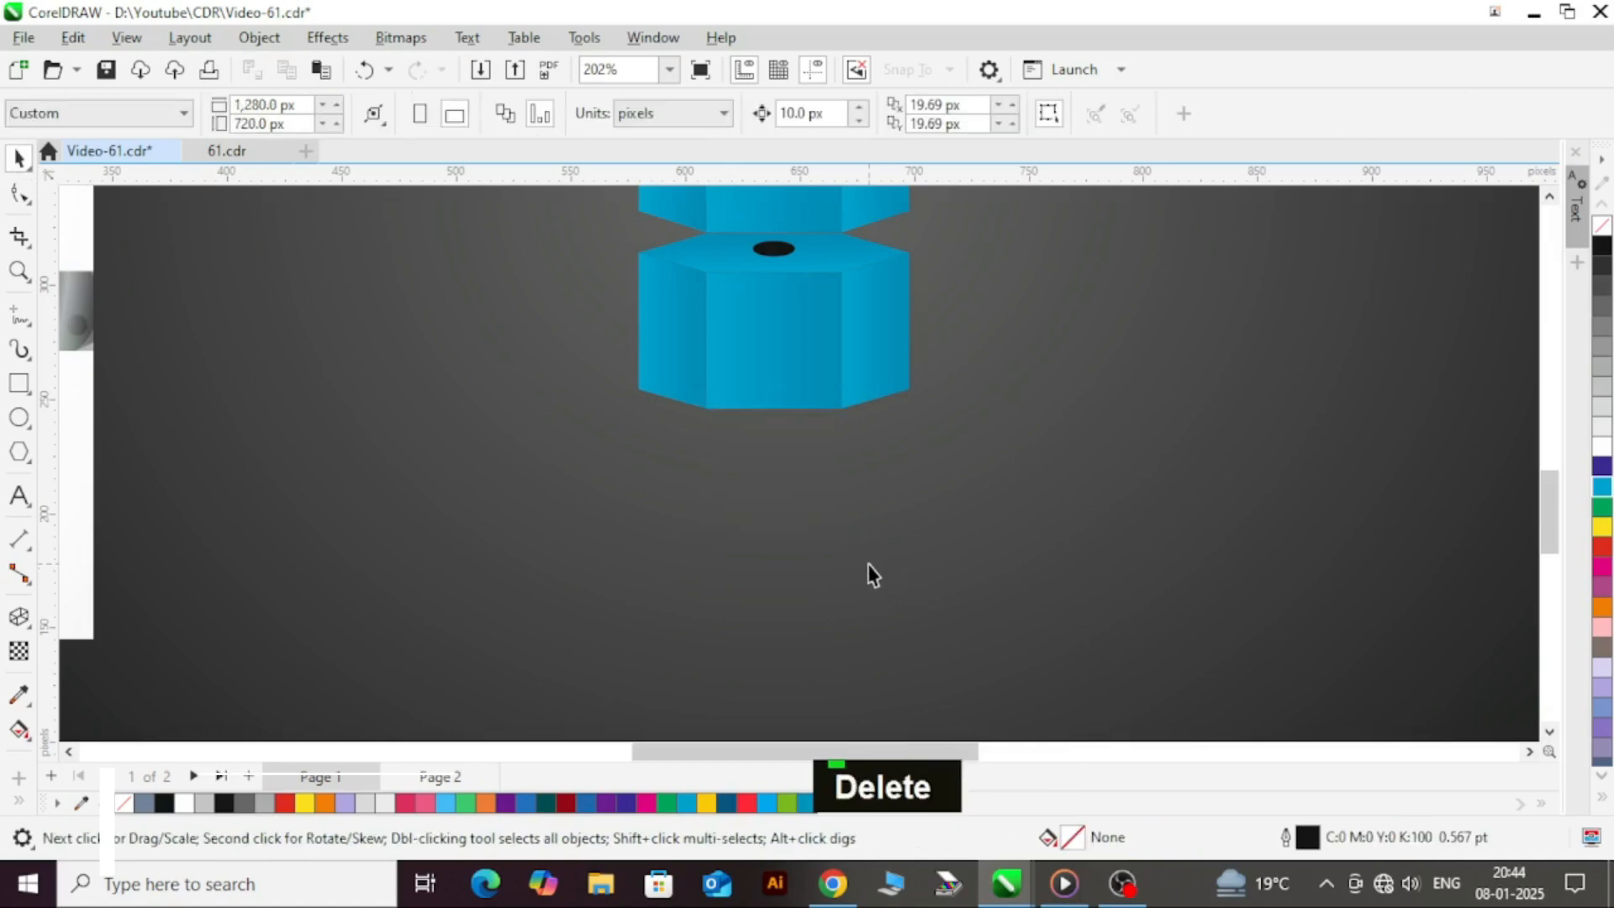
{"action": "key", "text": "F6"}
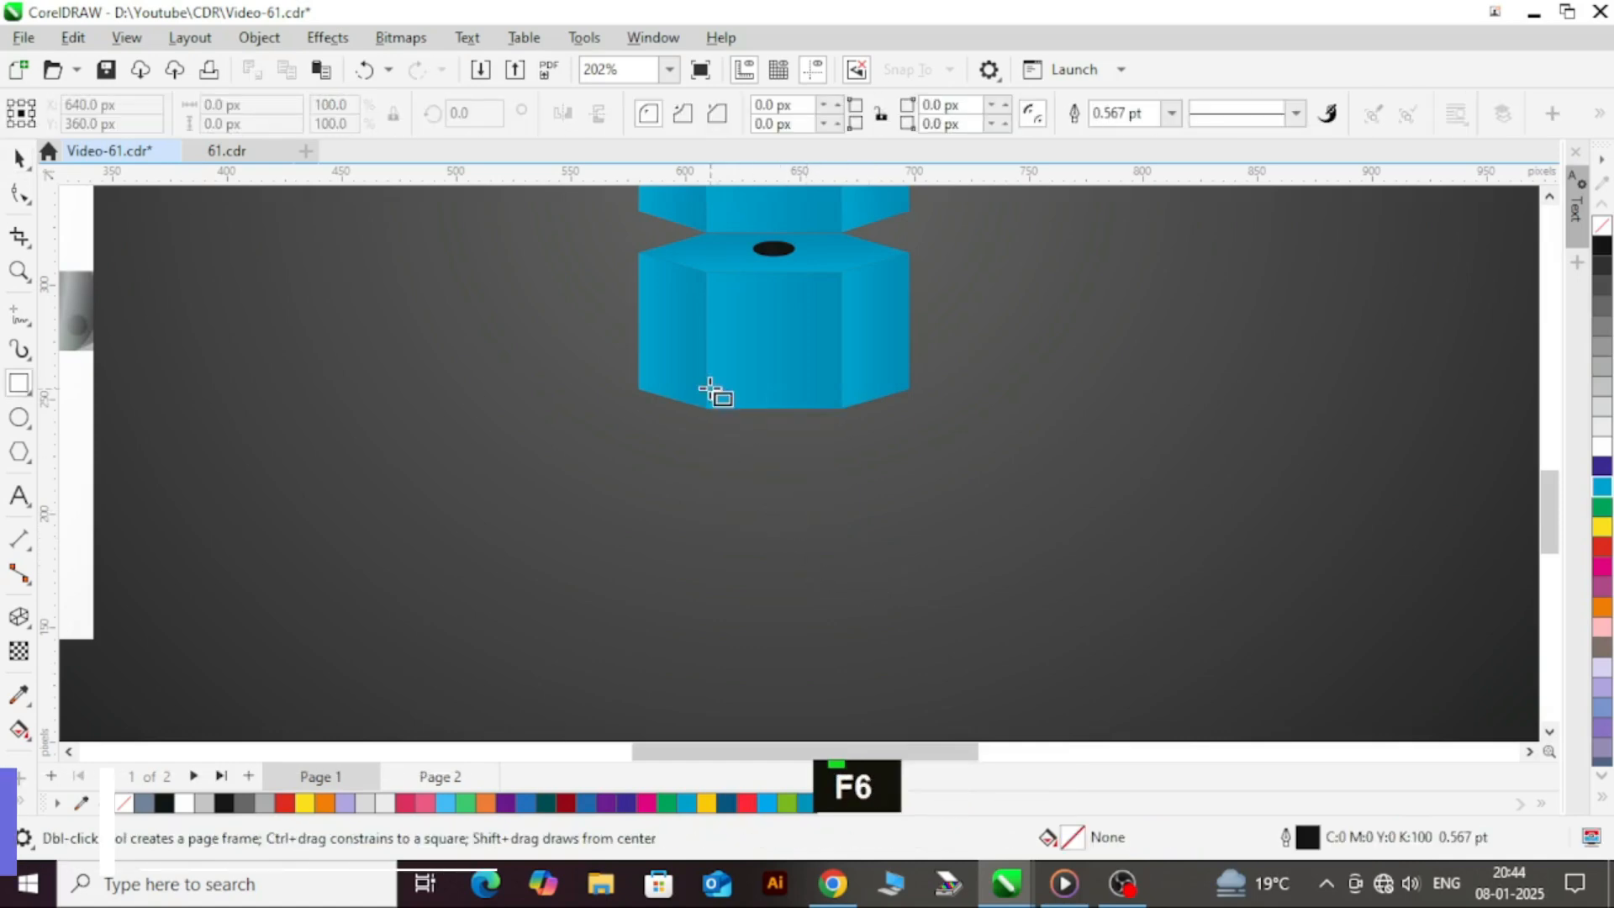
{"action": "left_click_drag", "start_coordinate": [705, 380], "coordinate": [827, 522]}
{"action": "key", "text": "ctrl+space"}
- Centre the rectangle horizontally on the lower prism's front face and undo the cyan fill applied to both shapes
{"action": "left_click", "coordinate": [822, 324], "text": "shift"}
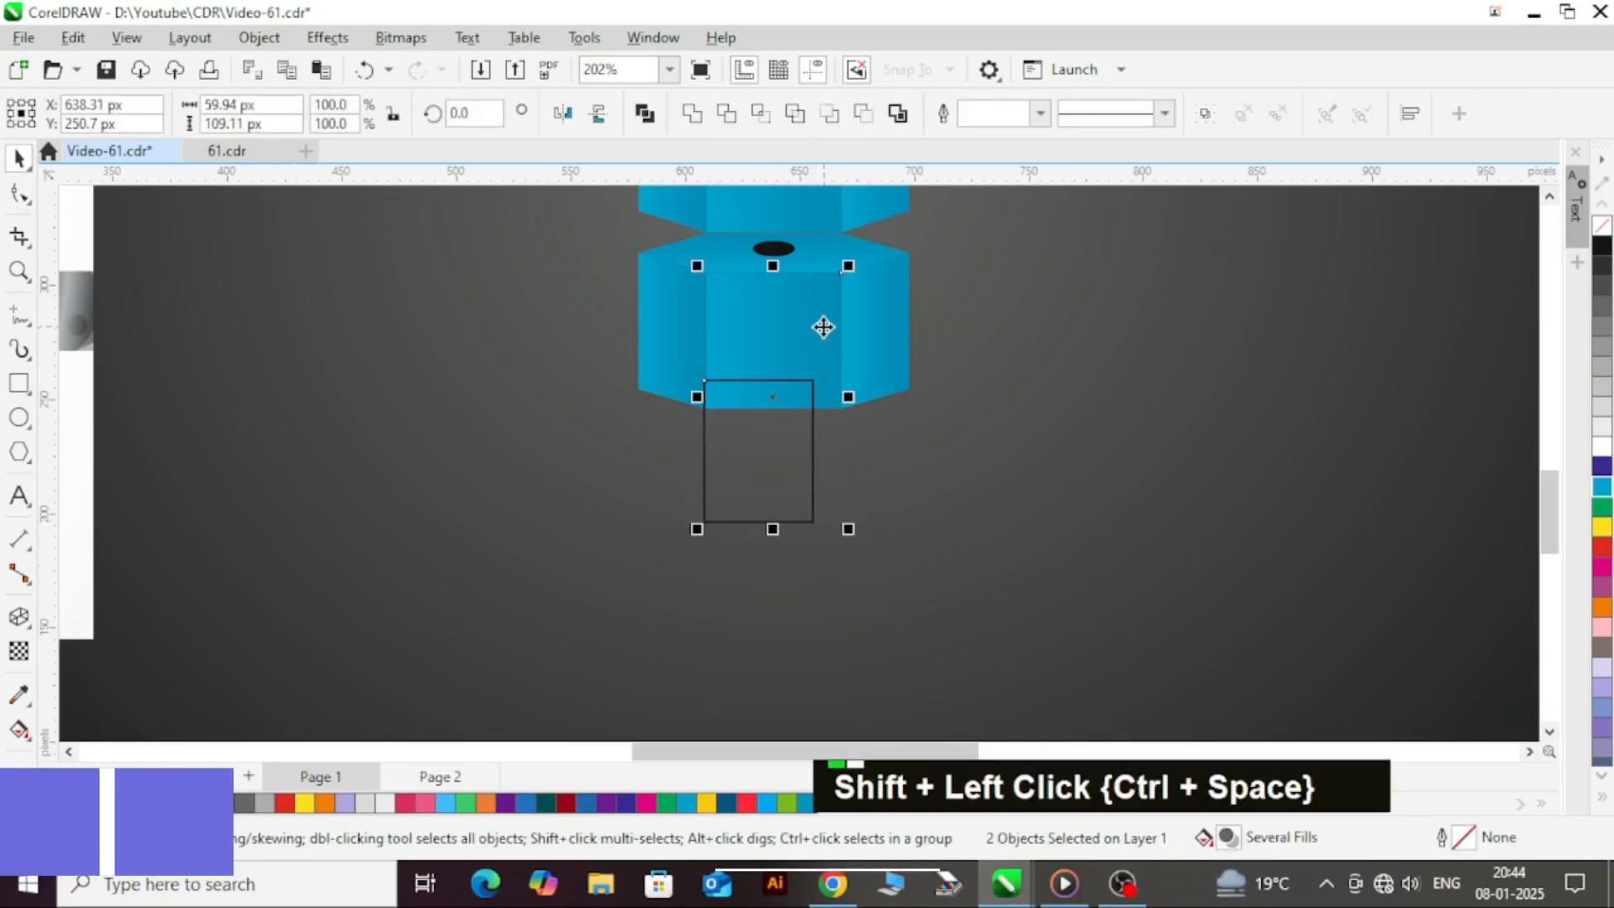
{"action": "left_click", "coordinate": [1602, 486]}
{"action": "left_click", "coordinate": [774, 332]}
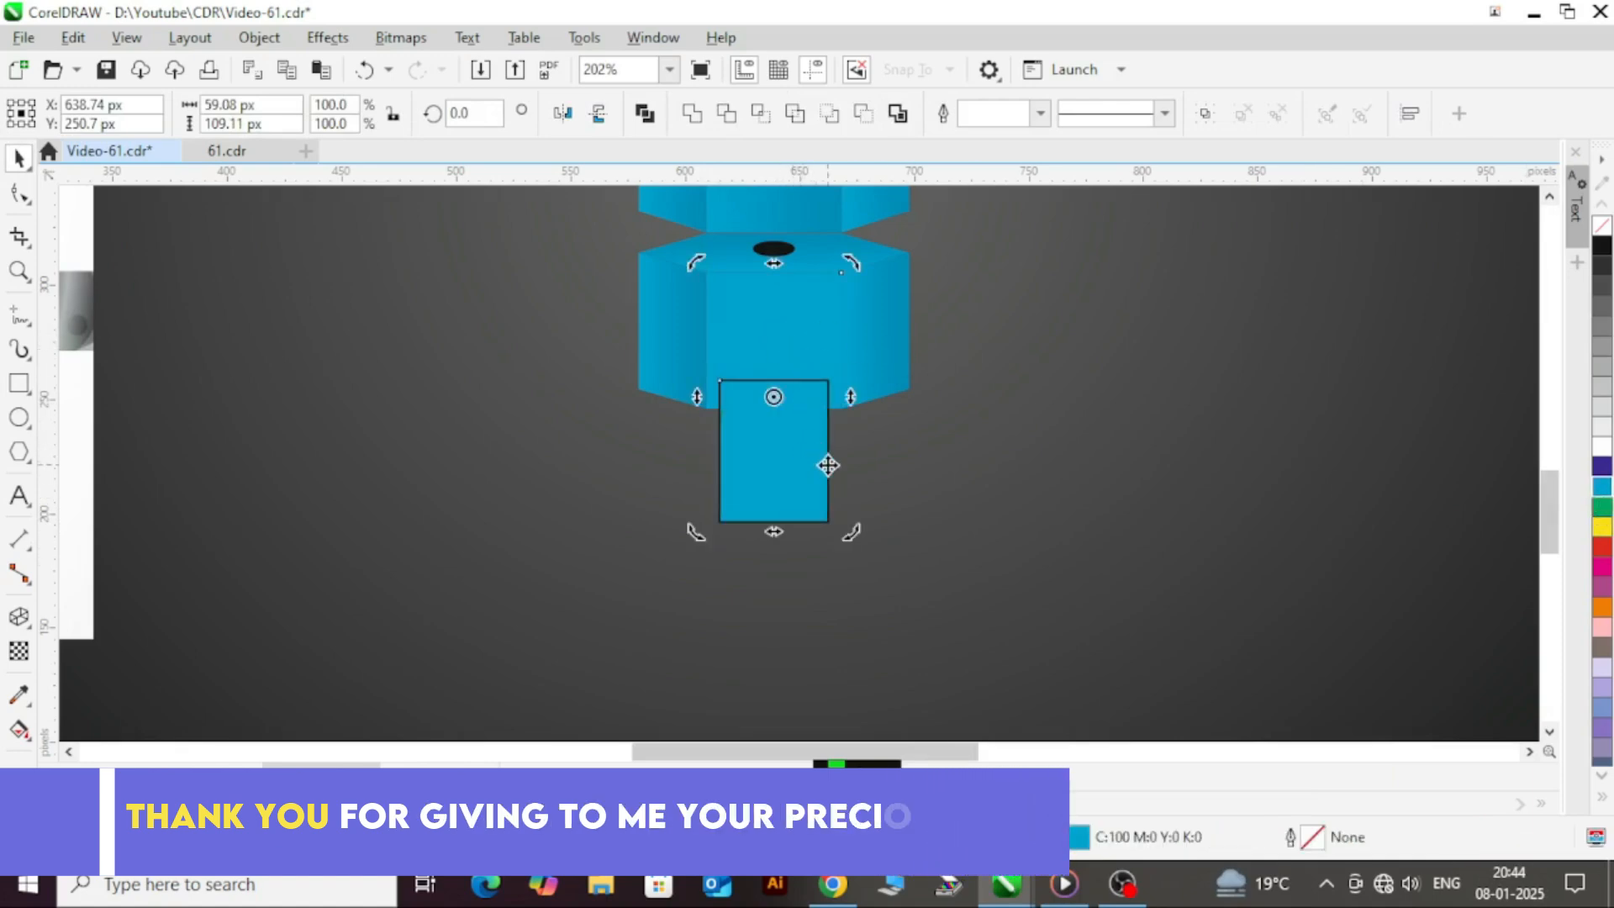
{"action": "key", "text": "ctrl+z"}
{"action": "left_click", "coordinate": [785, 342]}
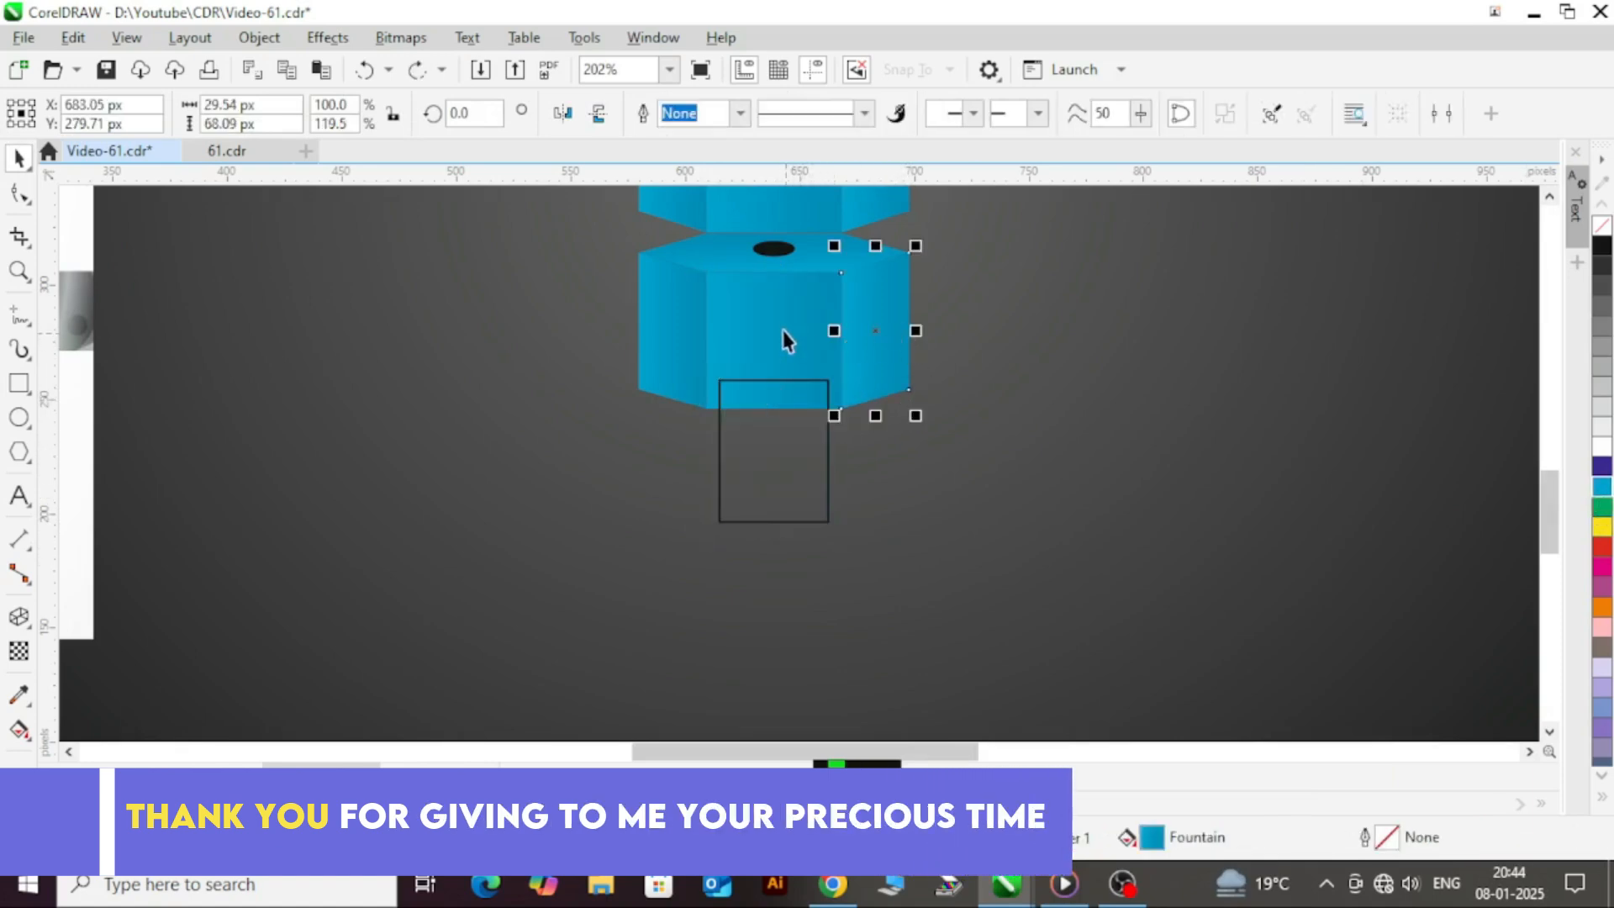
- Set the rectangle's width to 59.08 px and keep it centred on the lower prism's front face
{"action": "left_click", "coordinate": [787, 475]}
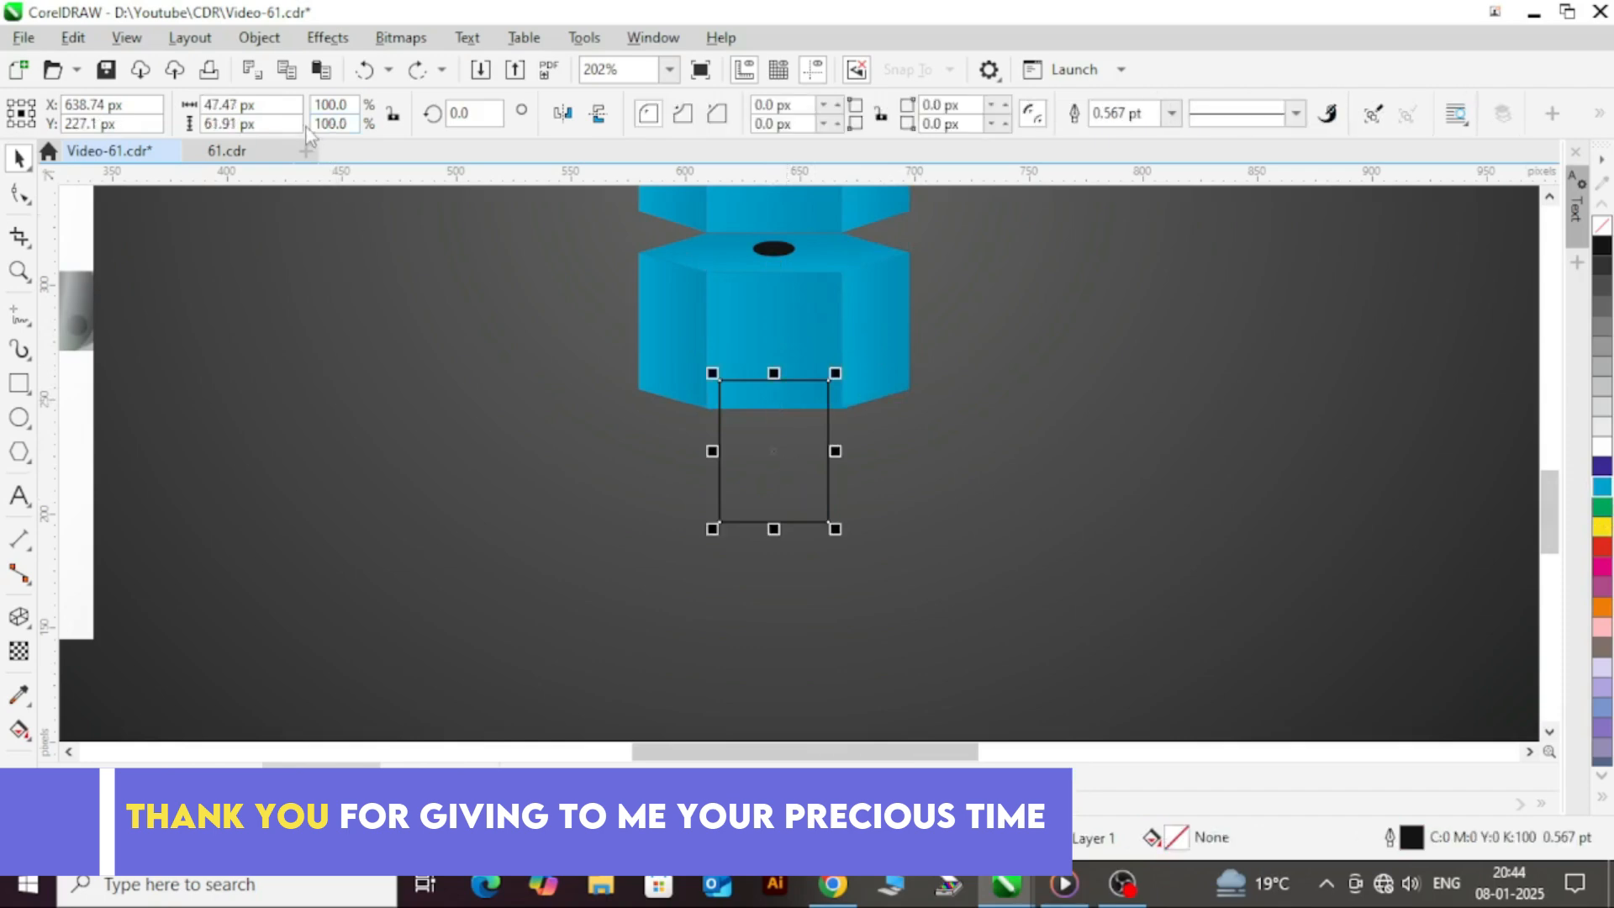
{"action": "type", "text": "59.0"}
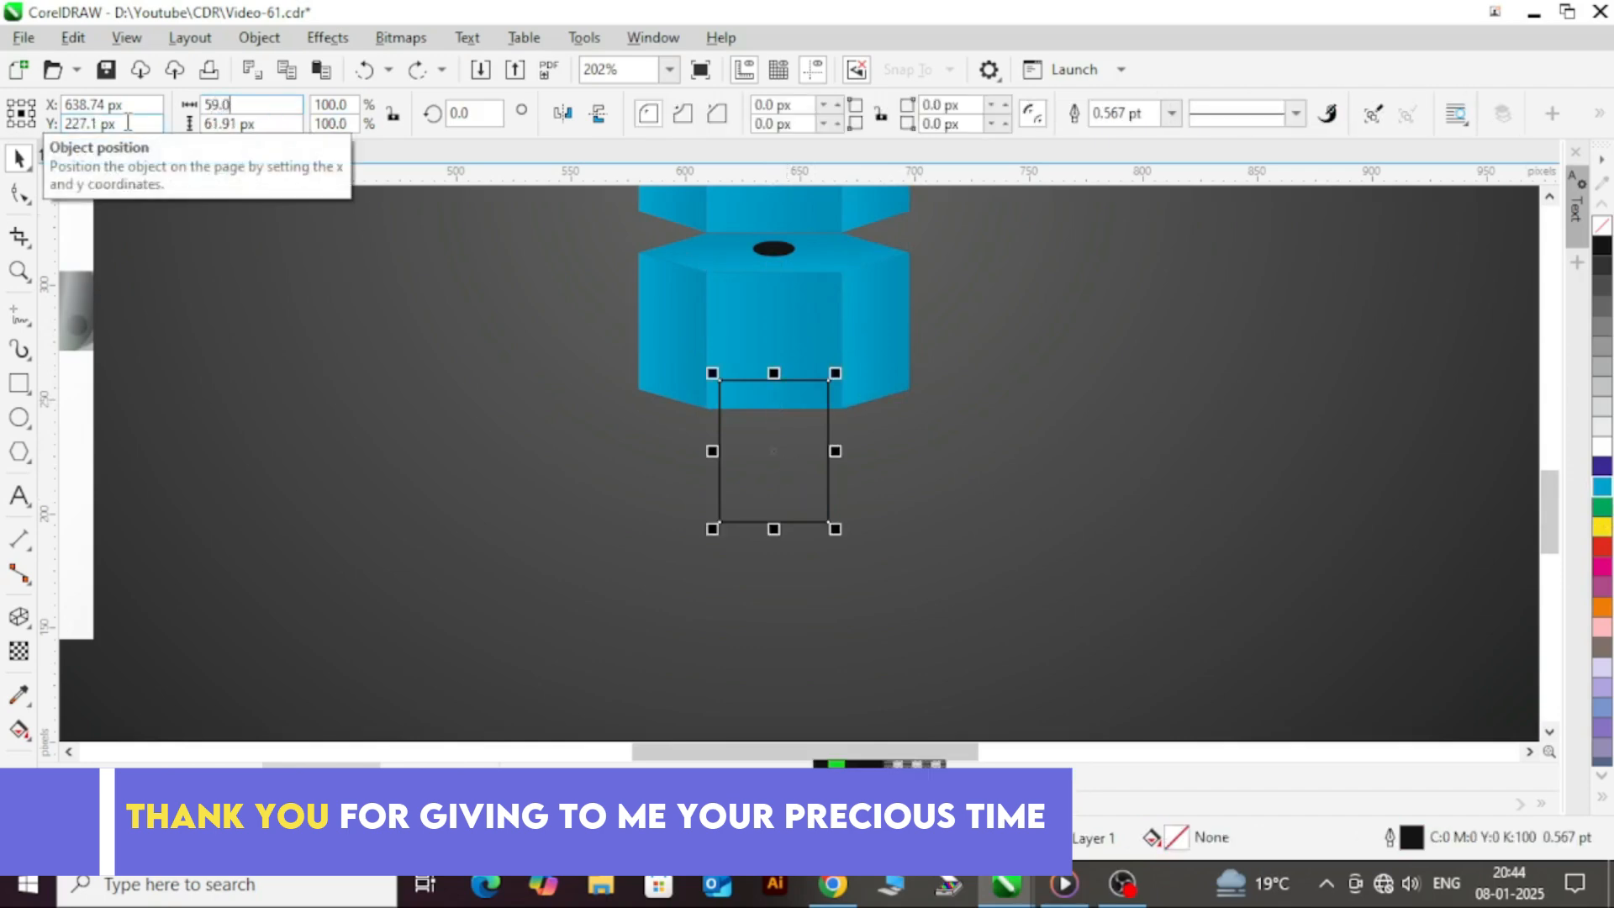
{"action": "type", "text": "8"}
{"action": "key", "text": "Return"}
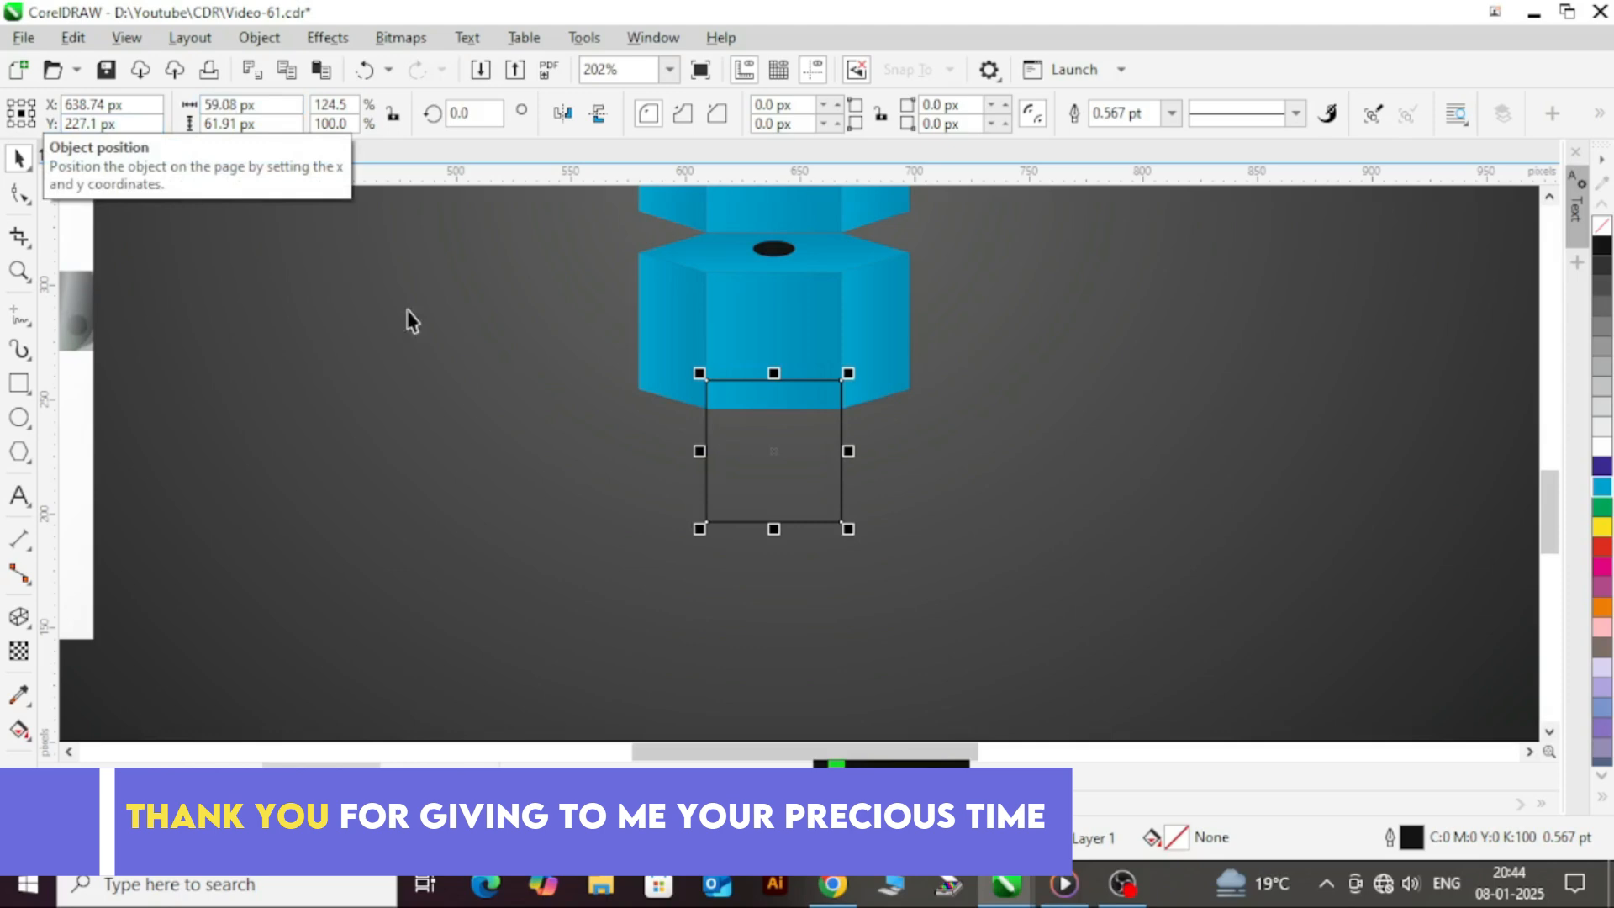
{"action": "left_click", "coordinate": [765, 317], "text": "shift"}
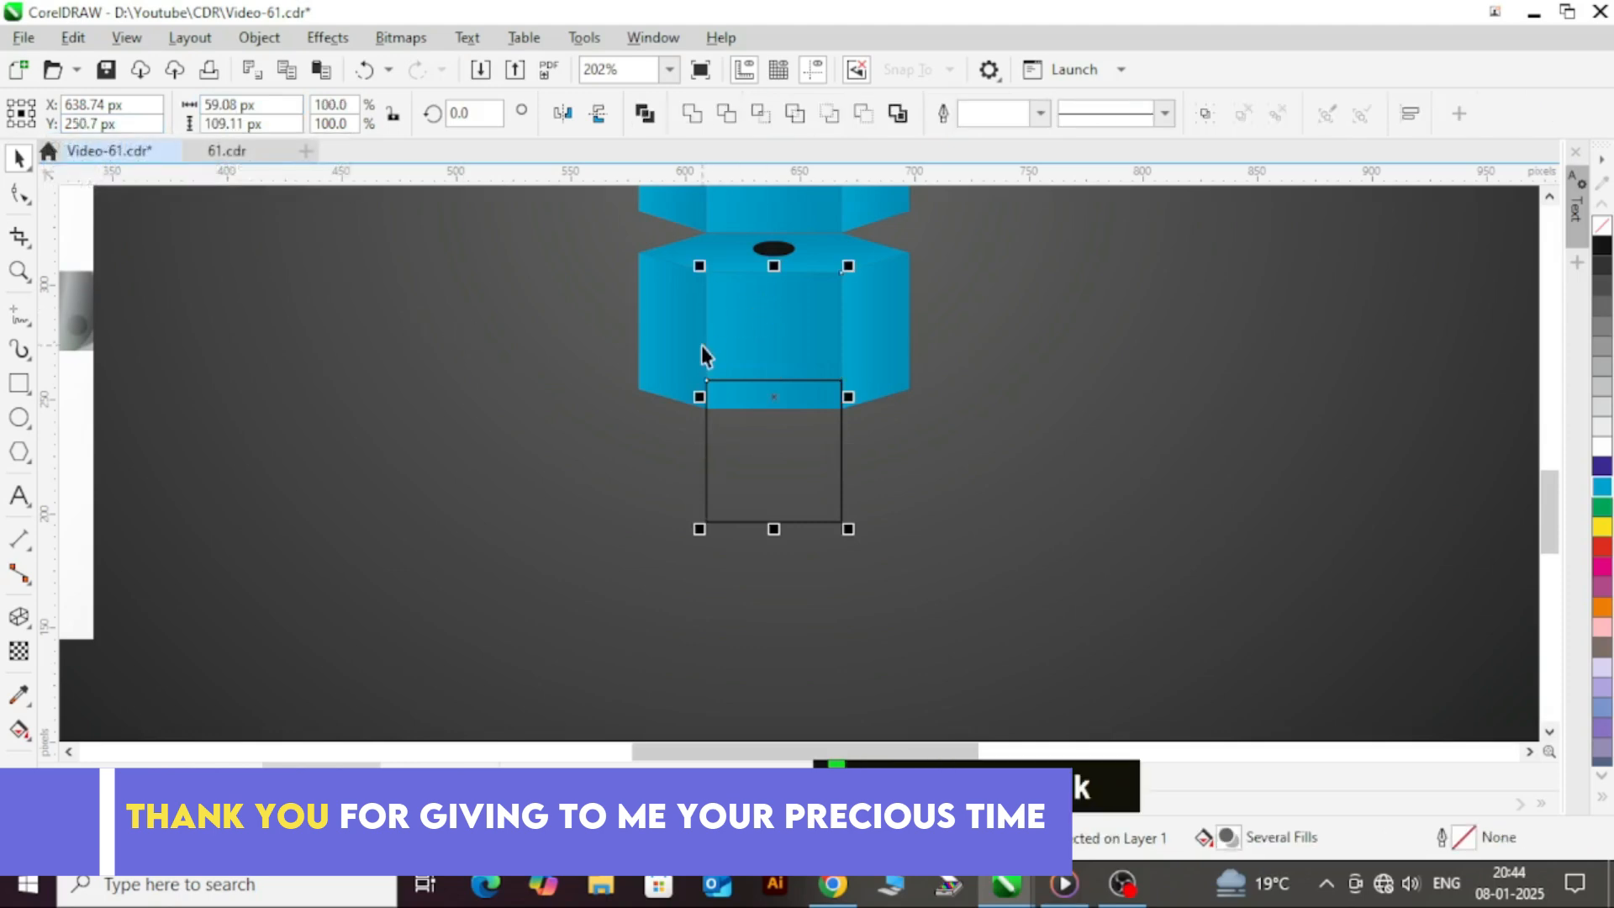
{"action": "left_click", "coordinate": [809, 475]}
{"action": "left_click", "coordinate": [886, 341]}
{"action": "left_click", "coordinate": [789, 465]}
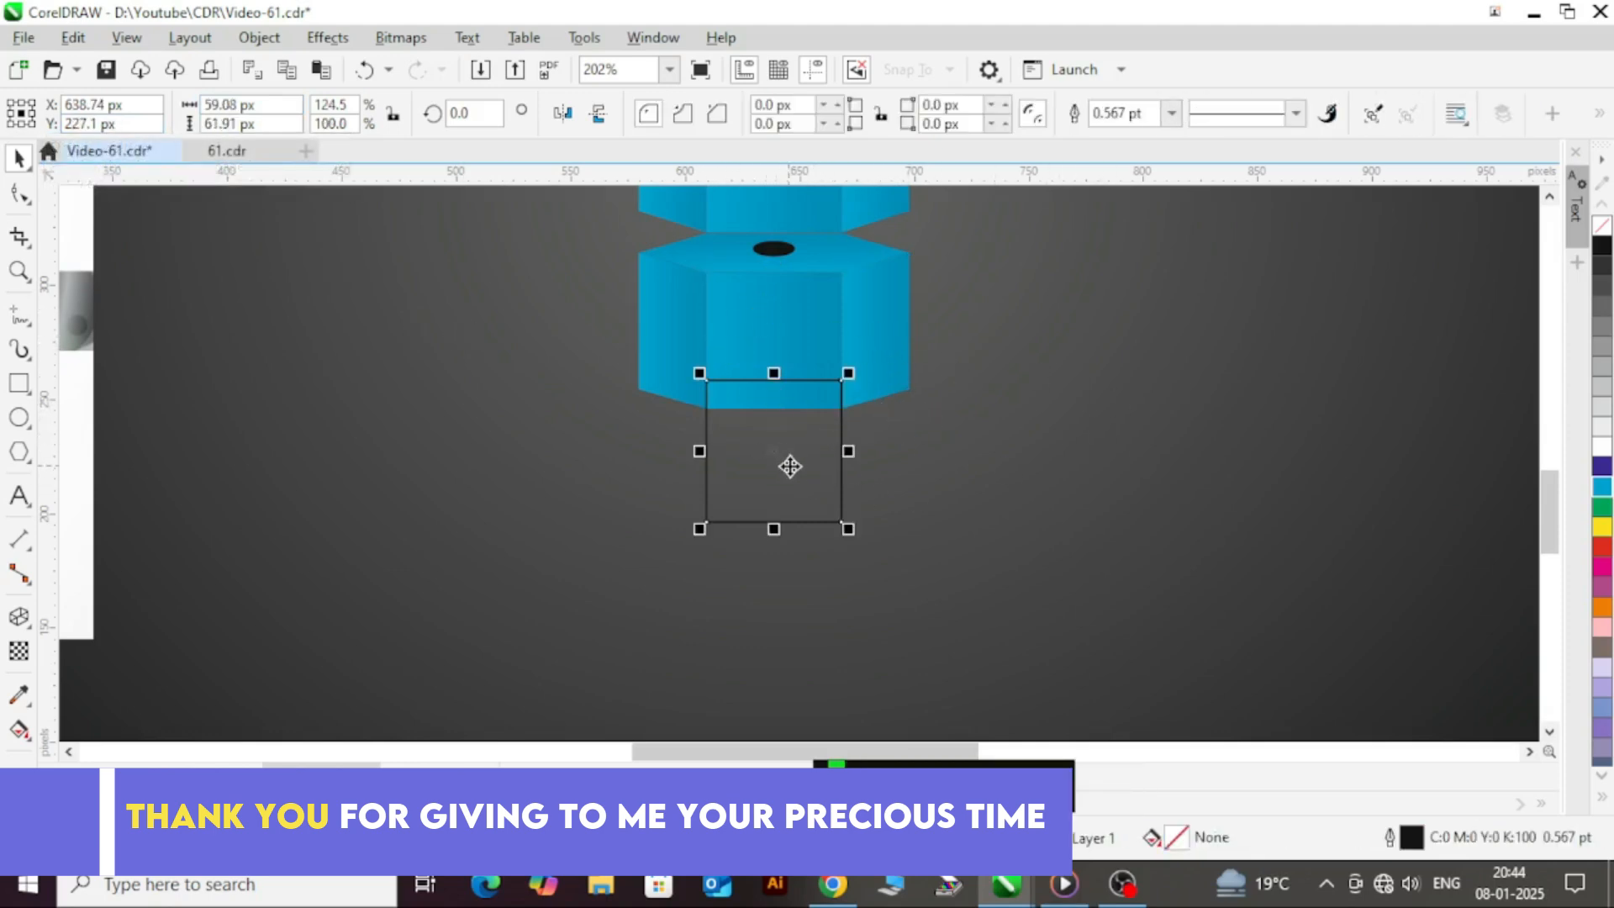
- Fully round the rectangle's two lower corners with a 29.54 px radius and stretch it downward to about 81 px high
{"action": "key", "text": "F10"}
{"action": "left_click_drag", "start_coordinate": [706, 522], "coordinate": [866, 530]}
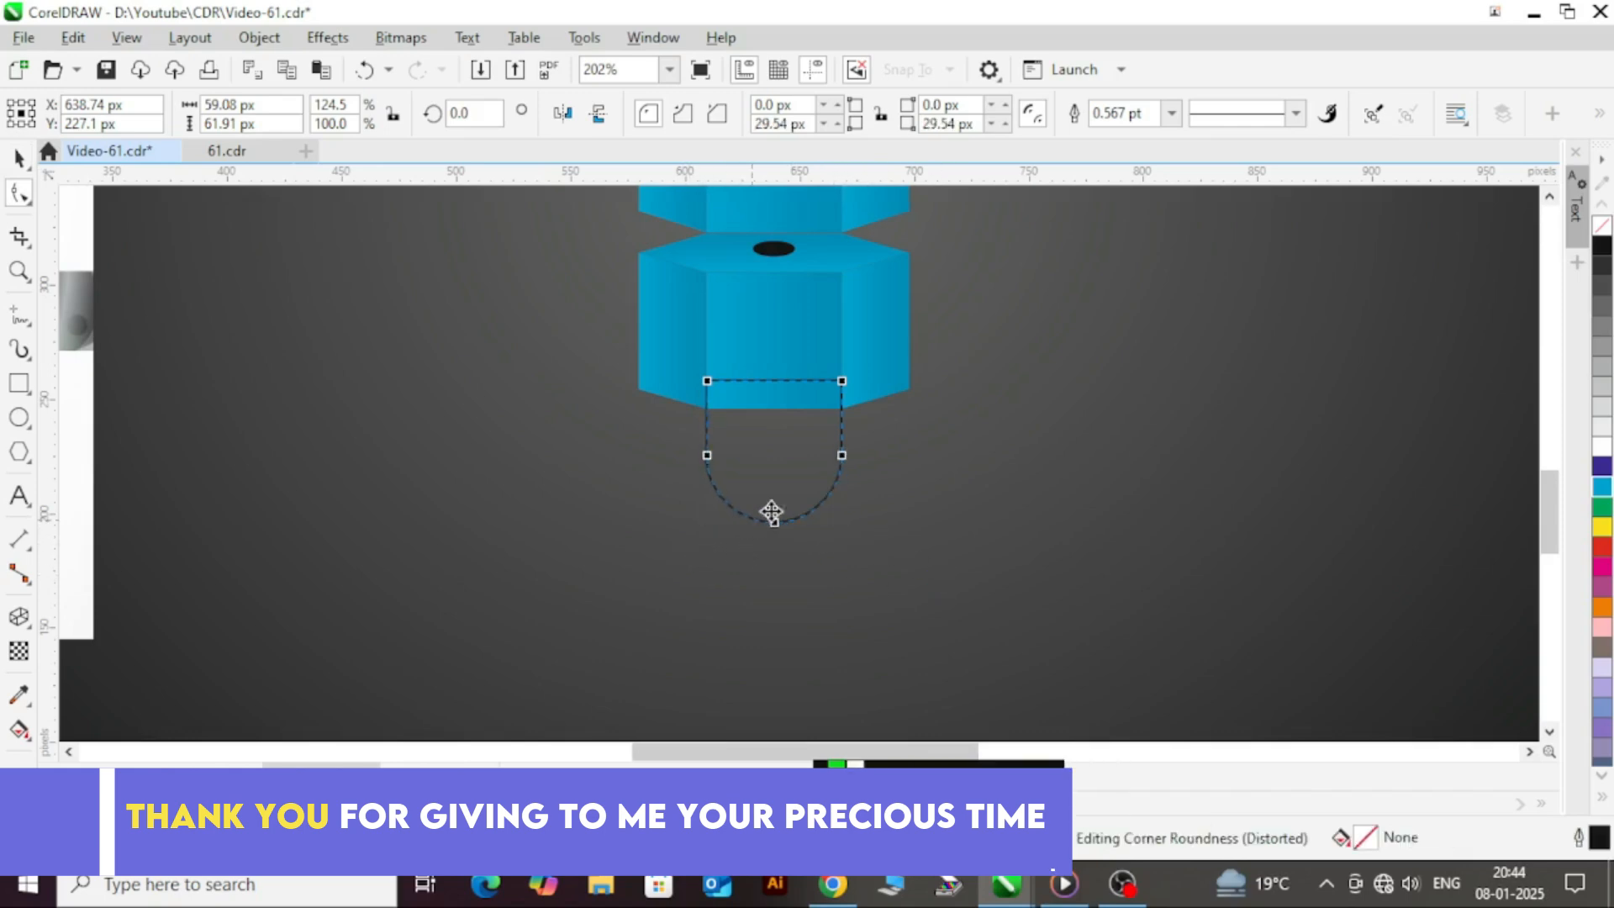
{"action": "key", "text": "space"}
{"action": "scroll", "coordinate": [794, 453], "scroll_direction": "up", "scroll_amount": 1}
{"action": "left_click_drag", "start_coordinate": [763, 567], "coordinate": [760, 635]}
{"action": "key", "text": "Escape"}
- Make a mirrored copy of the rounded outline on its left side and narrow it to about 29 px wide
{"action": "left_click_drag", "start_coordinate": [872, 487], "coordinate": [600, 511]}
{"action": "right_click", "coordinate": [600, 511], "text": "ctrl"}
{"action": "left_click_drag", "start_coordinate": [447, 487], "coordinate": [555, 512]}
- Set the narrow rounded outline's width to 29.54 px to match the prism's left face
{"action": "left_click", "coordinate": [623, 289]}
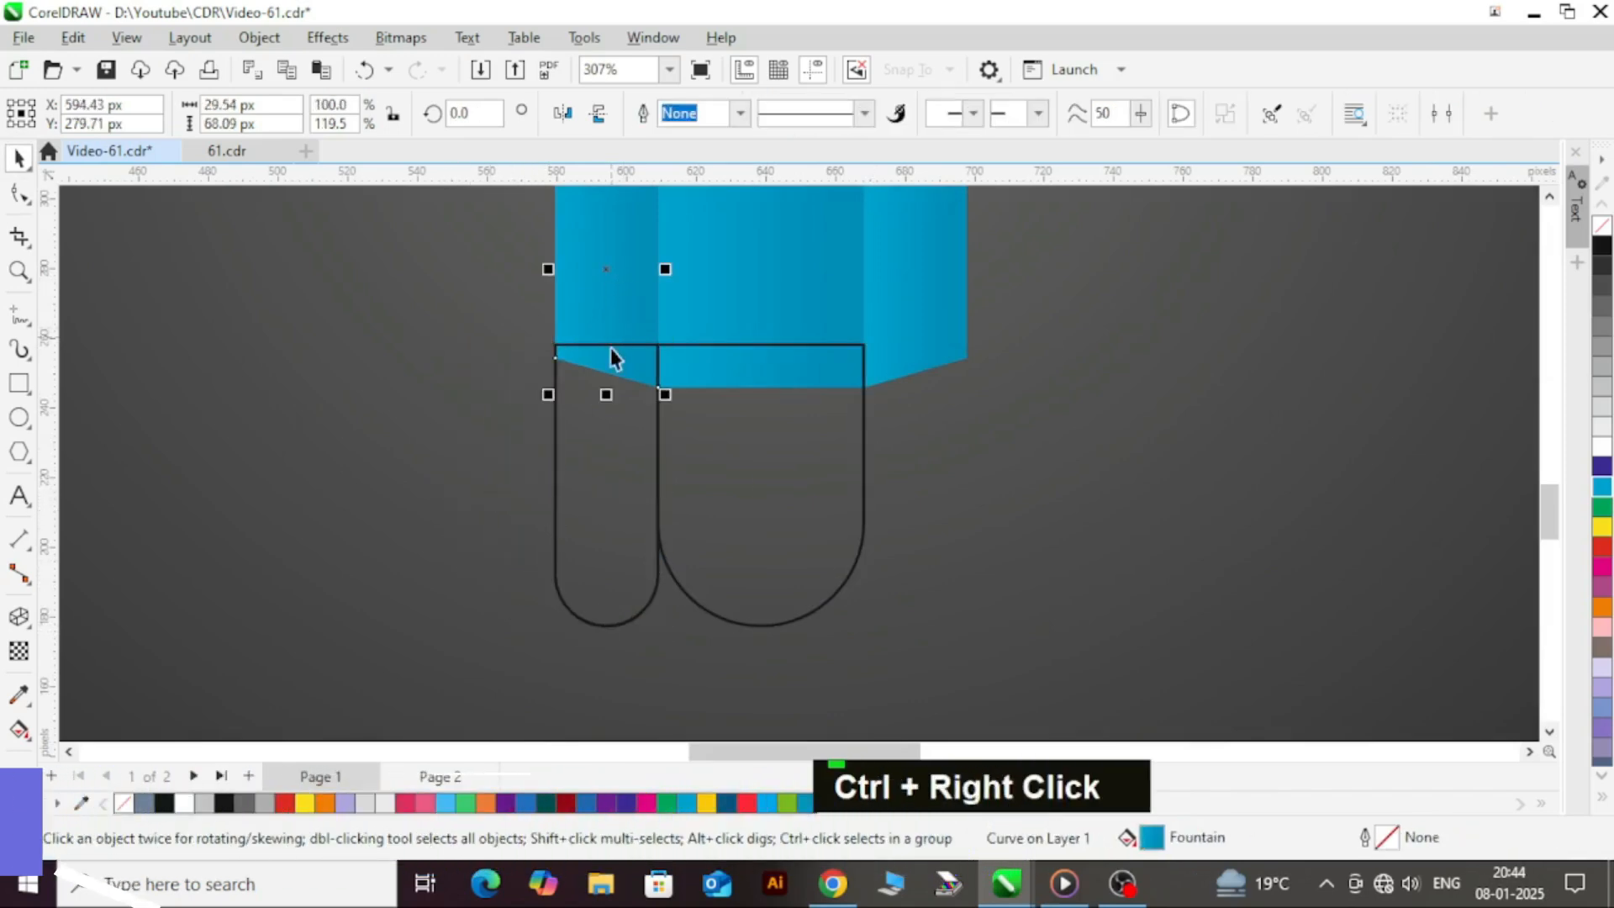
{"action": "left_click", "coordinate": [634, 483]}
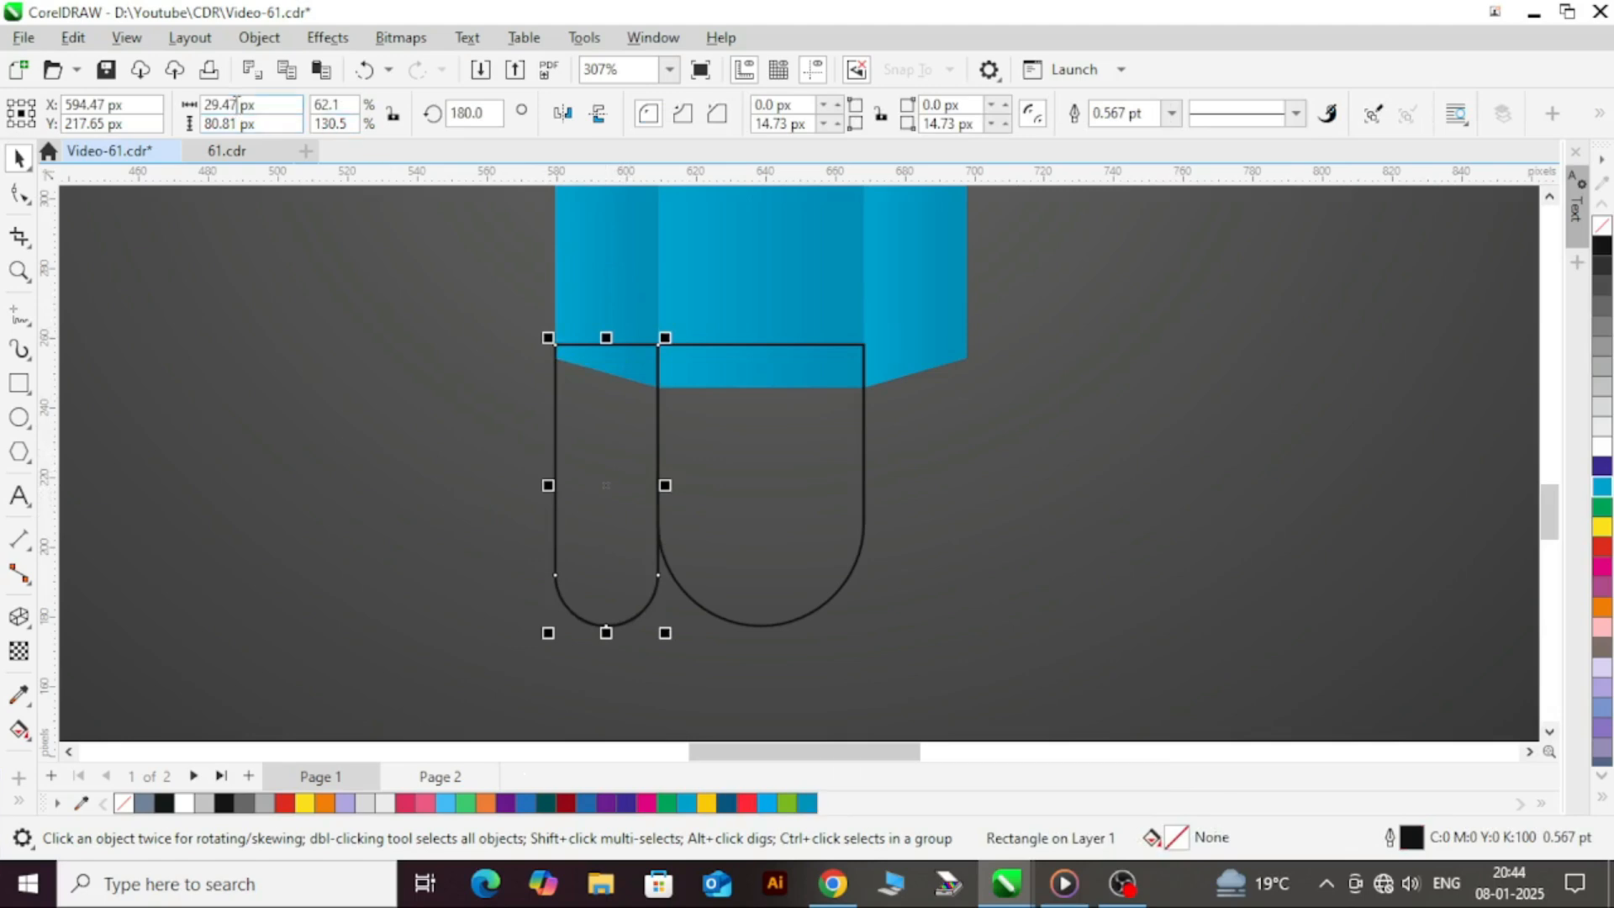
{"action": "key", "text": "shift+Left"}
{"action": "key", "text": "shift+Left"}
{"action": "key", "text": "shift+Left"}
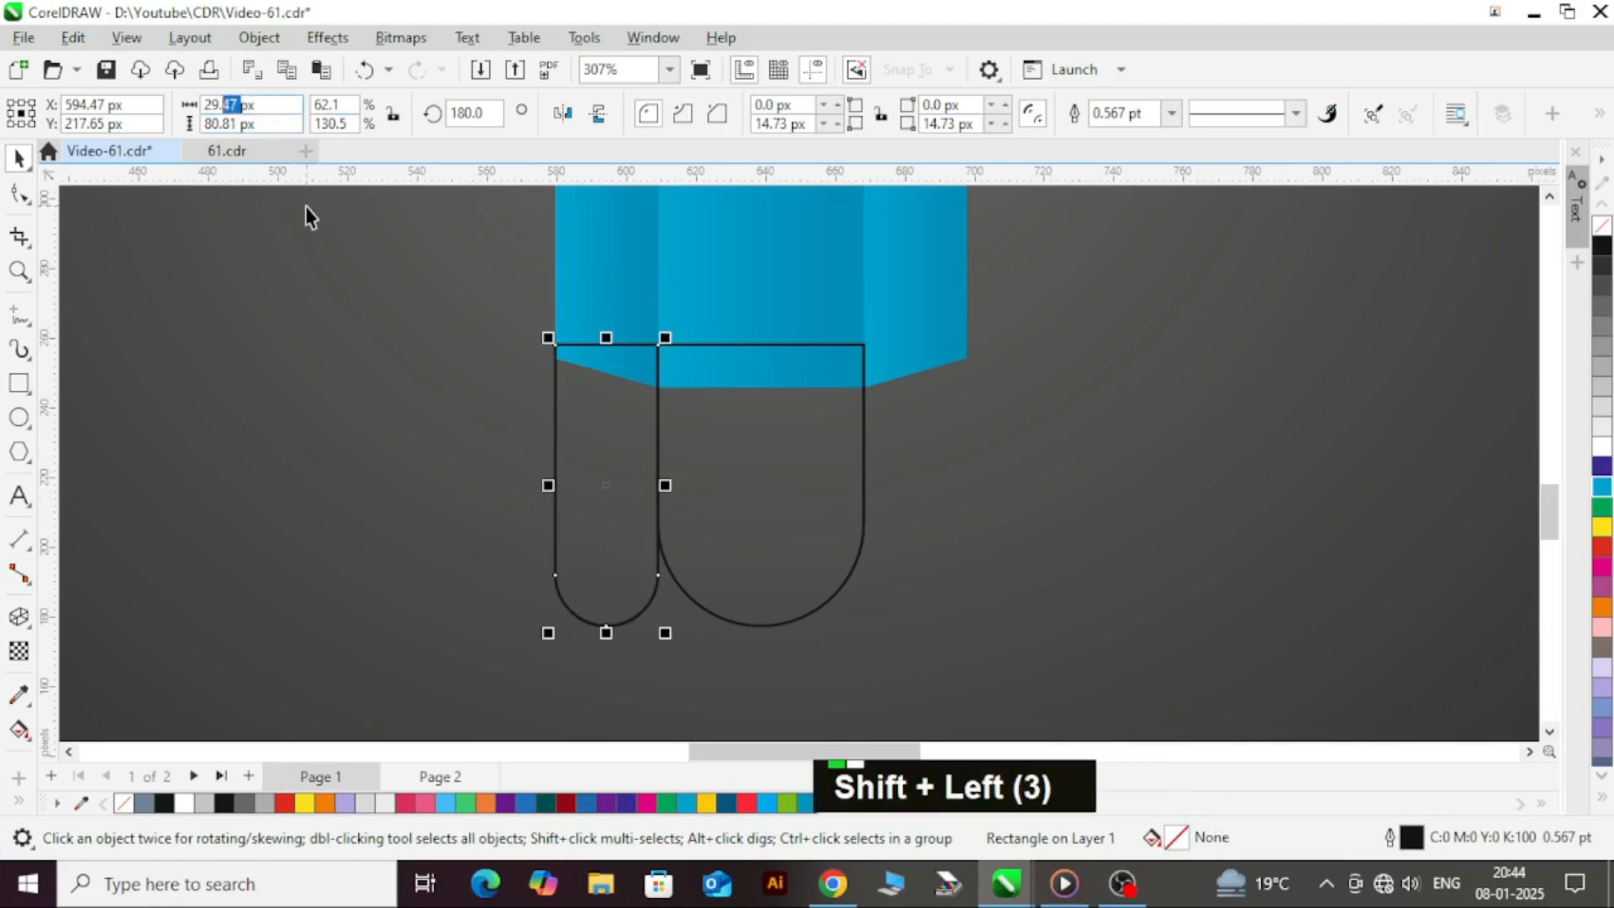
{"action": "type", "text": "54"}
{"action": "key", "text": "Return"}
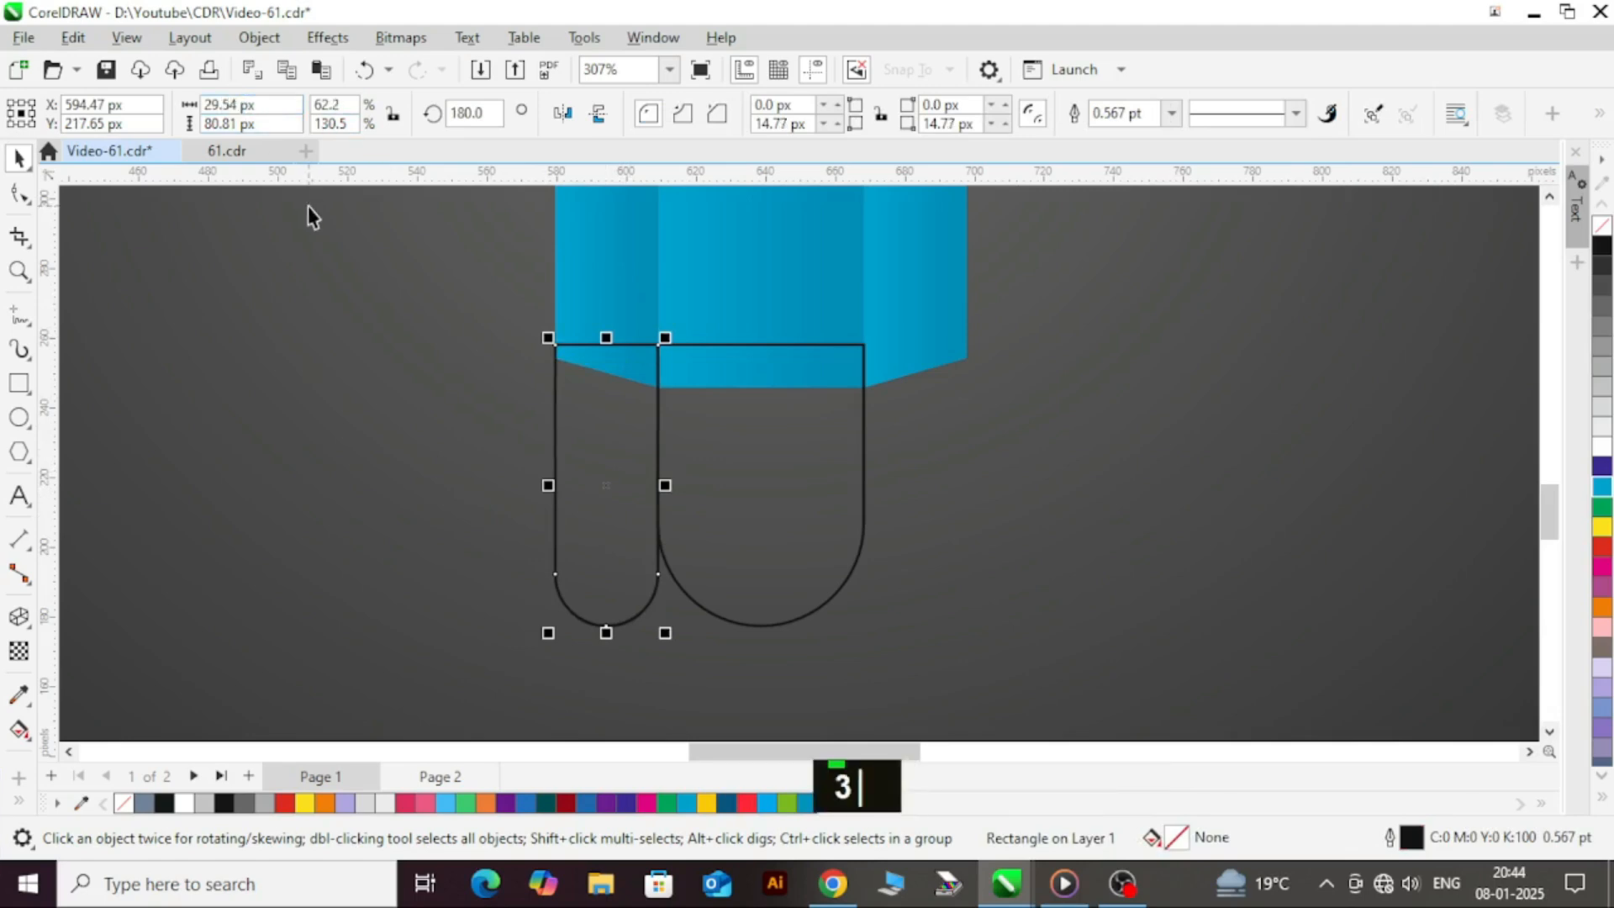
- Left-align the narrow rounded outline with the lower prism's left face
{"action": "left_click", "coordinate": [787, 290]}
{"action": "left_click", "coordinate": [597, 404]}
{"action": "left_click", "coordinate": [604, 298], "text": "shift"}
{"action": "key", "text": "l"}
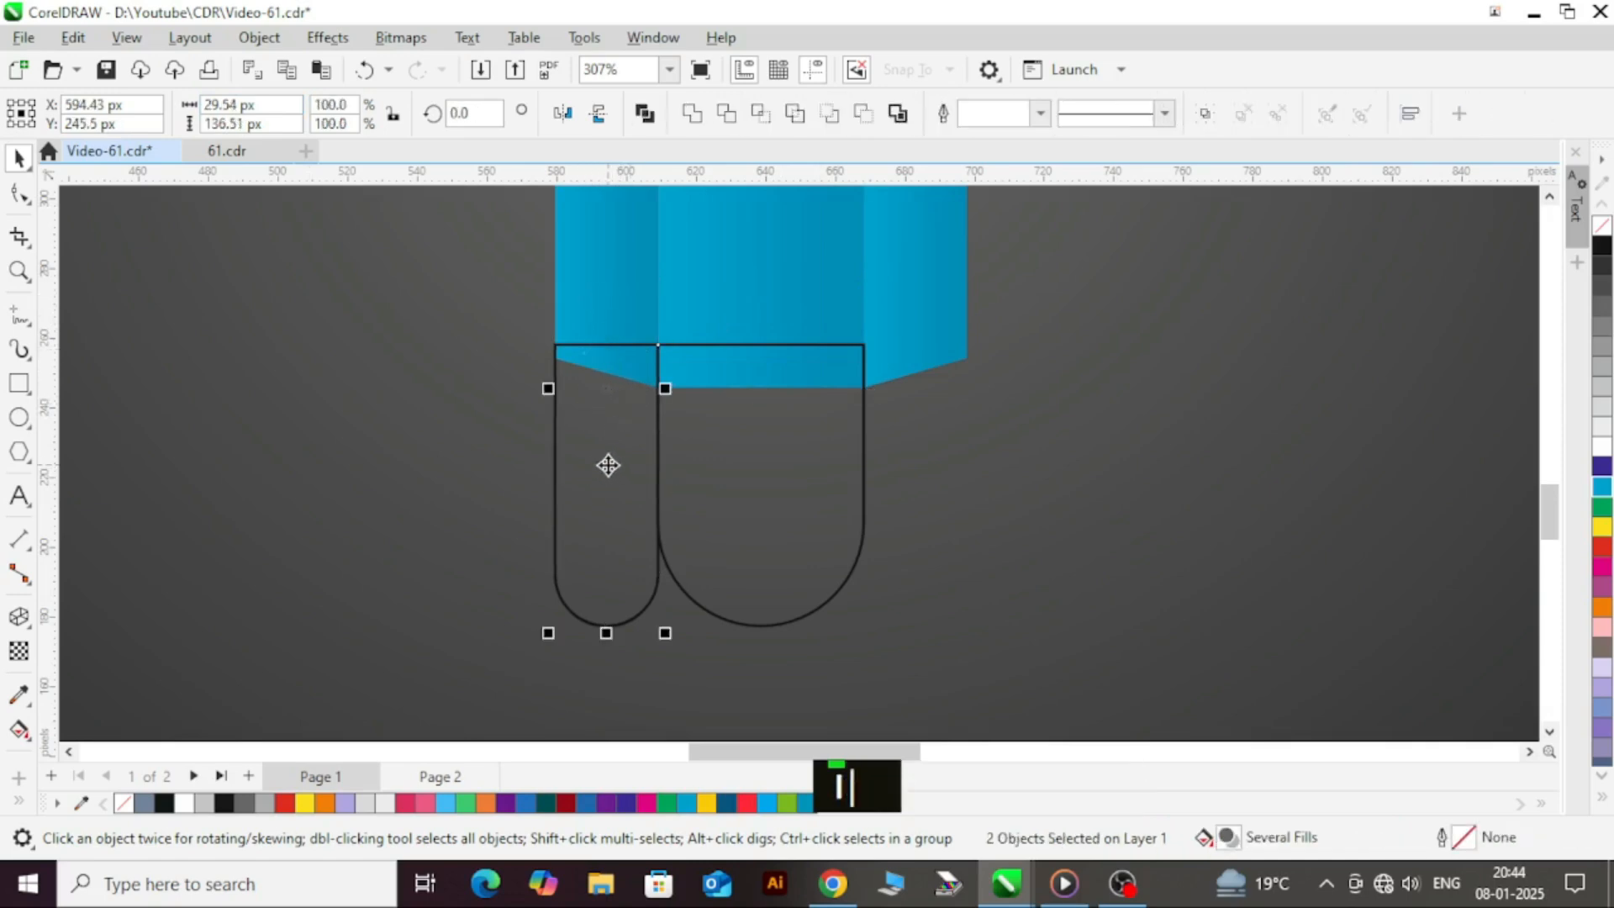
{"action": "left_click", "coordinate": [608, 465]}
- Mirror a copy of the narrow outline to the other side, right-align it with the prism's right face, and deselect
{"action": "left_click", "coordinate": [784, 422]}
{"action": "left_click_drag", "start_coordinate": [598, 457], "coordinate": [883, 475]}
{"action": "right_click", "coordinate": [883, 475], "text": "ctrl"}
{"action": "left_click", "coordinate": [926, 296], "text": "shift"}
{"action": "key", "text": "r"}
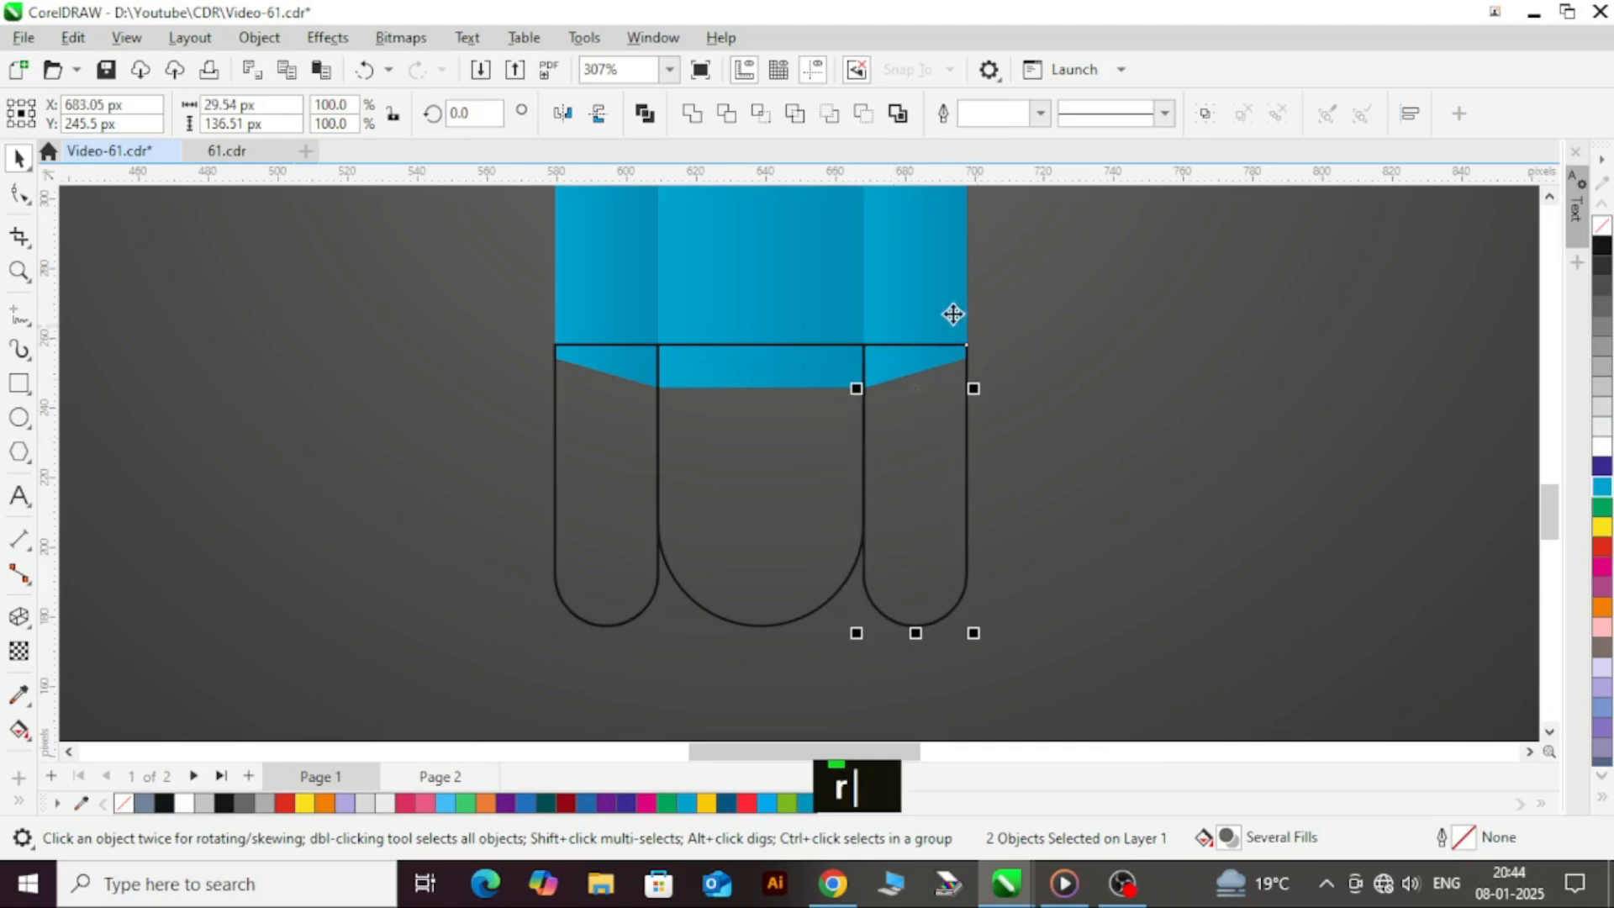
{"action": "left_click", "coordinate": [929, 292]}
{"action": "scroll", "coordinate": [960, 463], "scroll_direction": "down", "scroll_amount": 5}
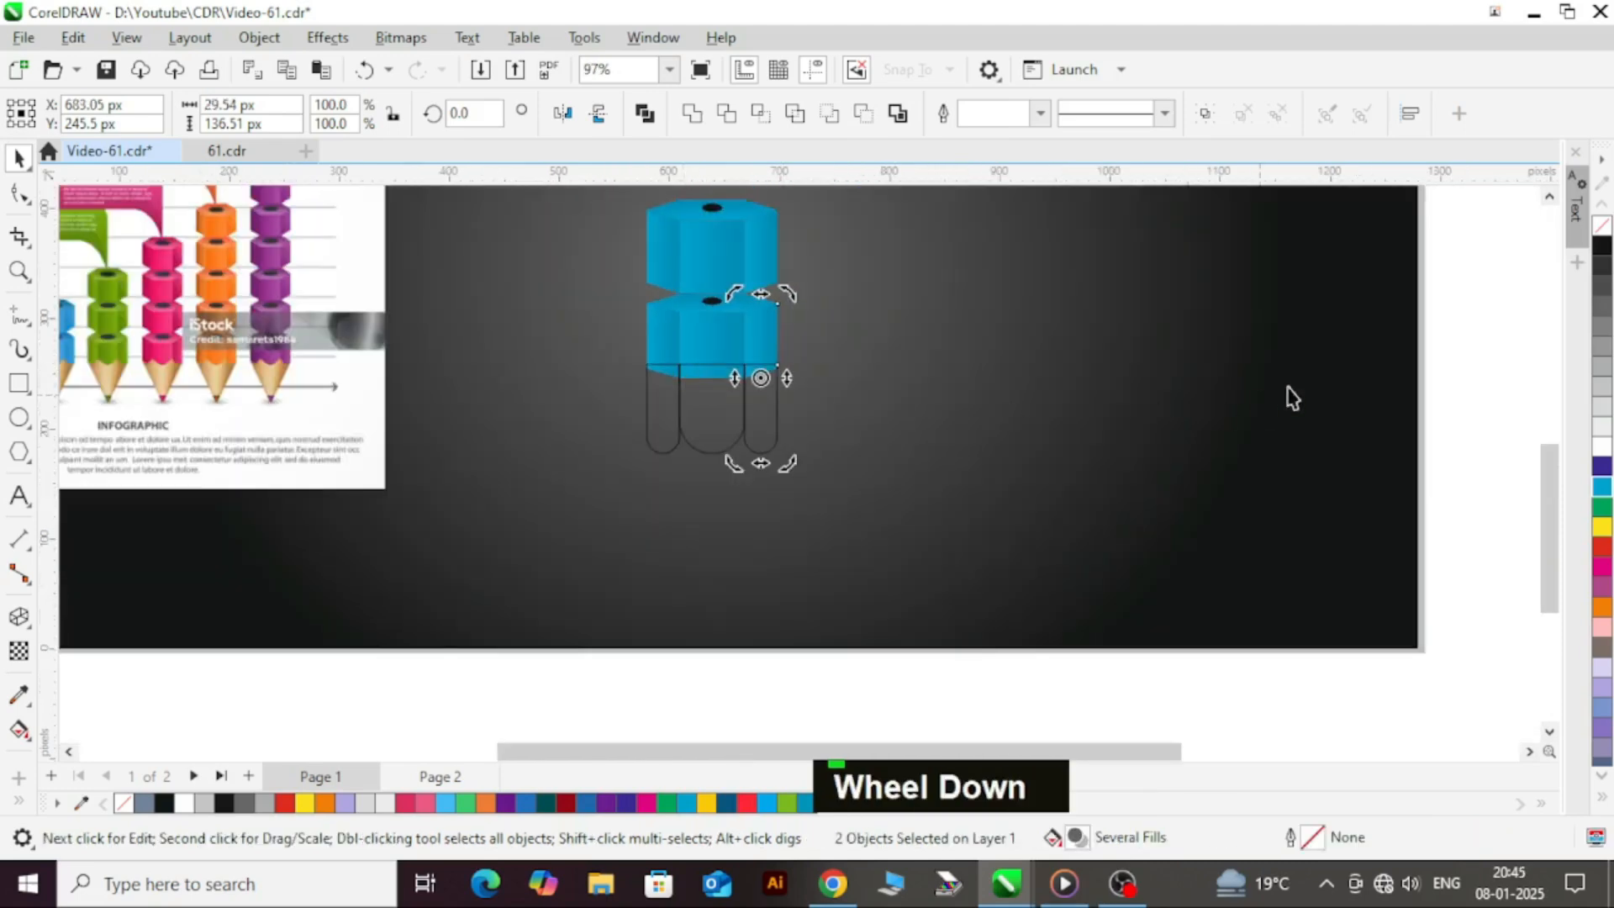
{"action": "left_click", "coordinate": [1458, 363]}
- Select both narrow side outlines and raise them together about 12 px, to Y 229.46 px
{"action": "scroll", "coordinate": [670, 412], "scroll_direction": "up", "scroll_amount": 2}
{"action": "left_click", "coordinate": [670, 412]}
{"action": "scroll", "coordinate": [671, 414], "scroll_direction": "up", "scroll_amount": 3}
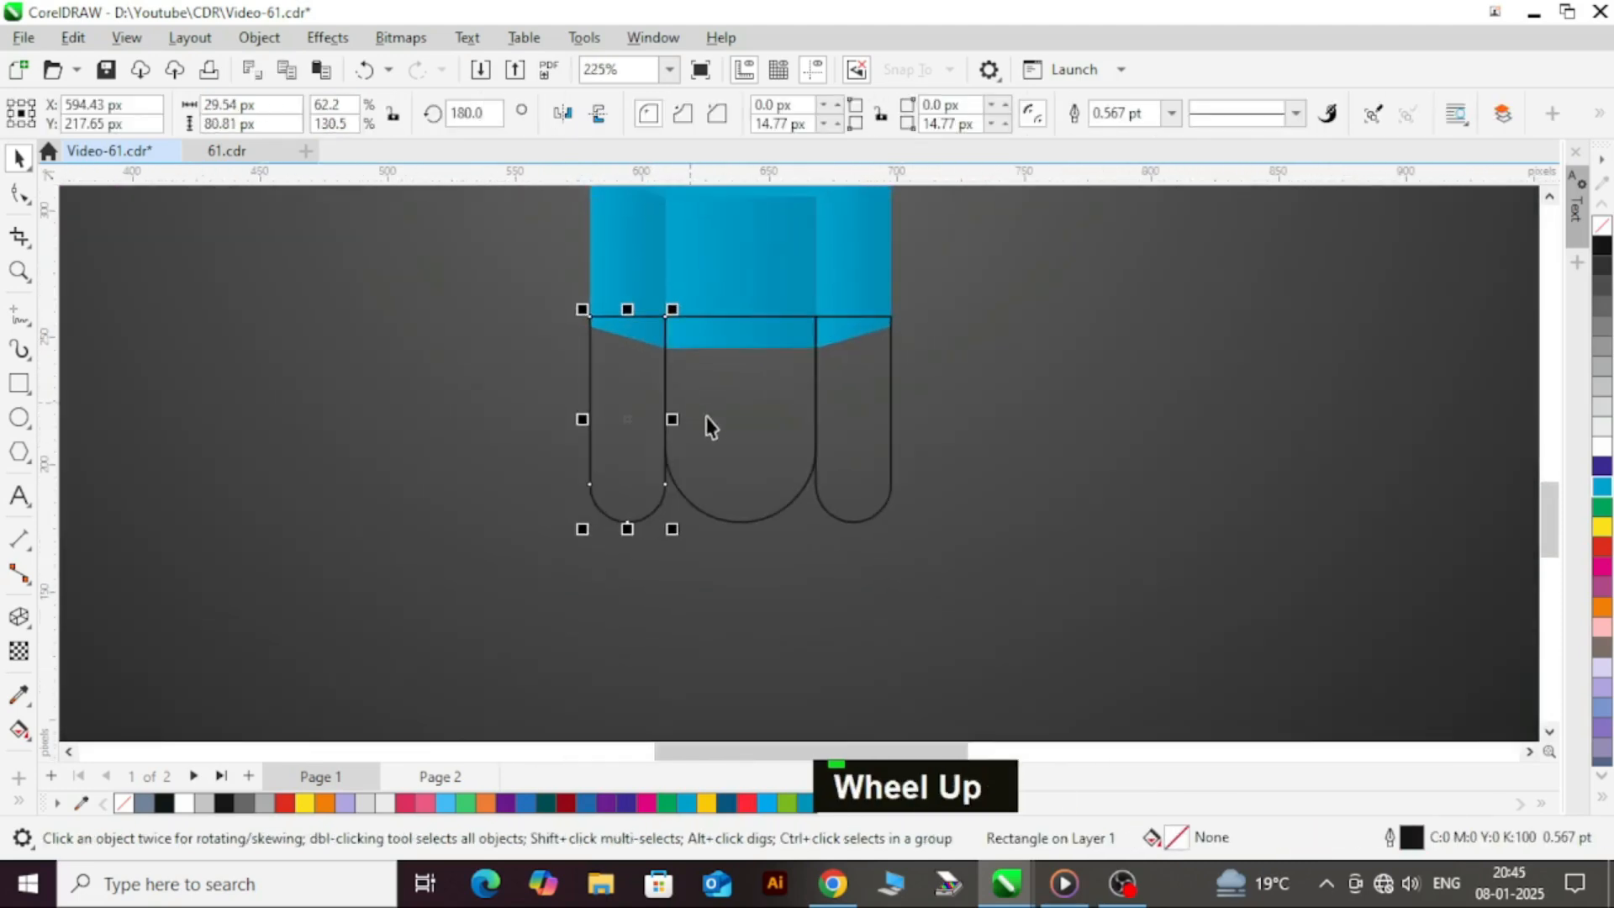
{"action": "left_click", "coordinate": [708, 397], "text": "shift"}
{"action": "left_click", "coordinate": [868, 416]}
{"action": "left_click", "coordinate": [631, 378], "text": "shift"}
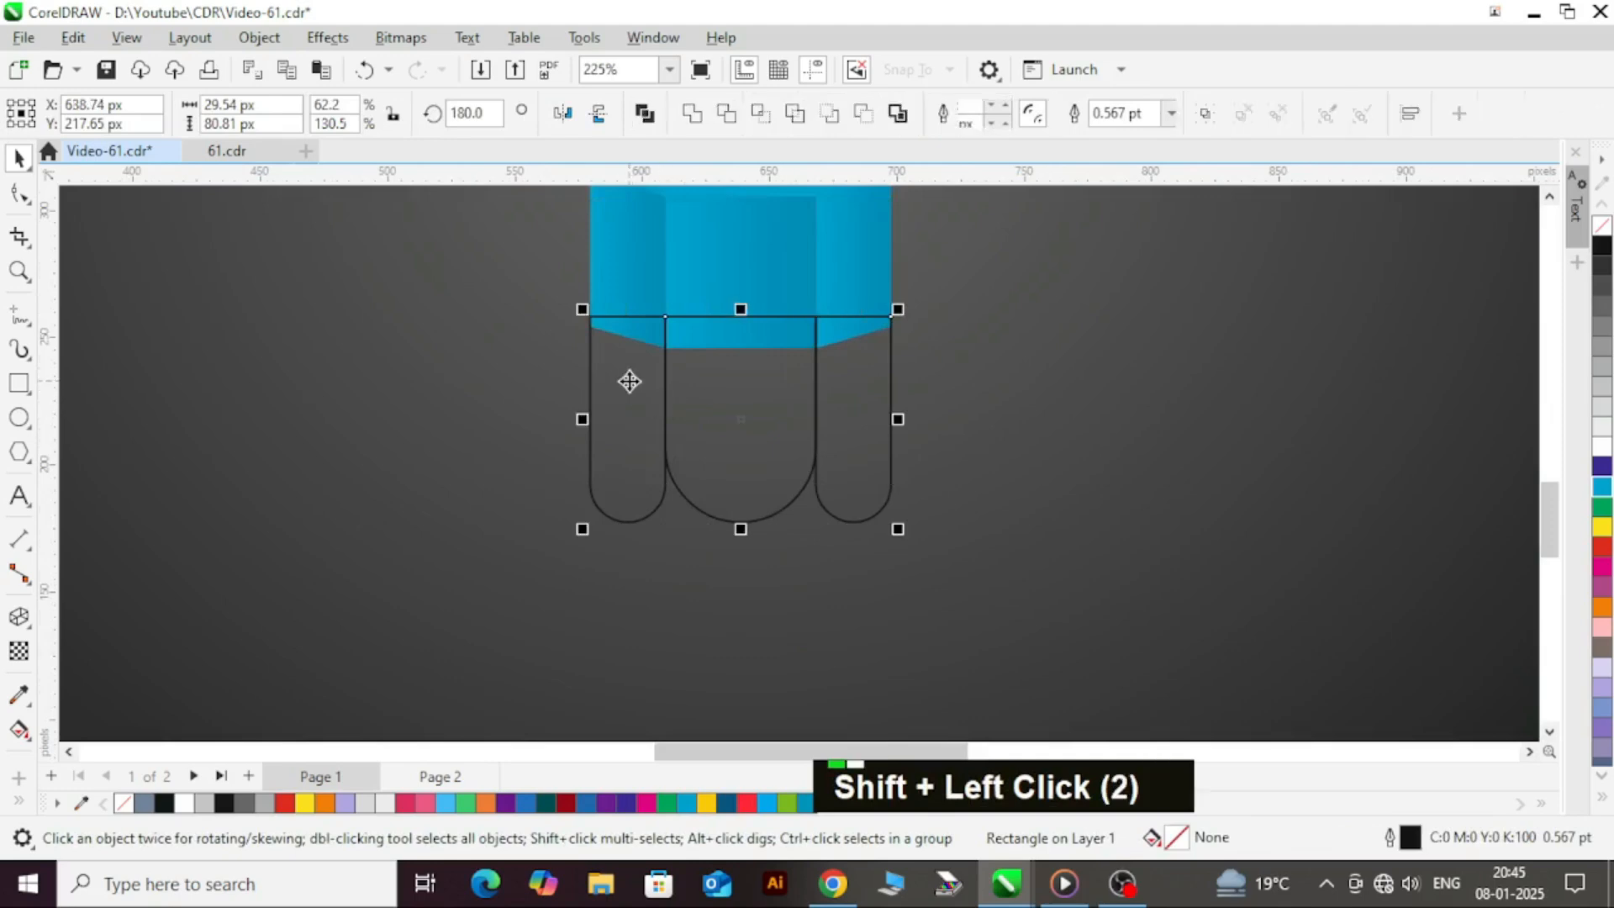
{"action": "left_click_drag", "start_coordinate": [743, 418], "coordinate": [740, 373]}
{"action": "key", "text": "Down"}
{"action": "key", "text": "Down"}
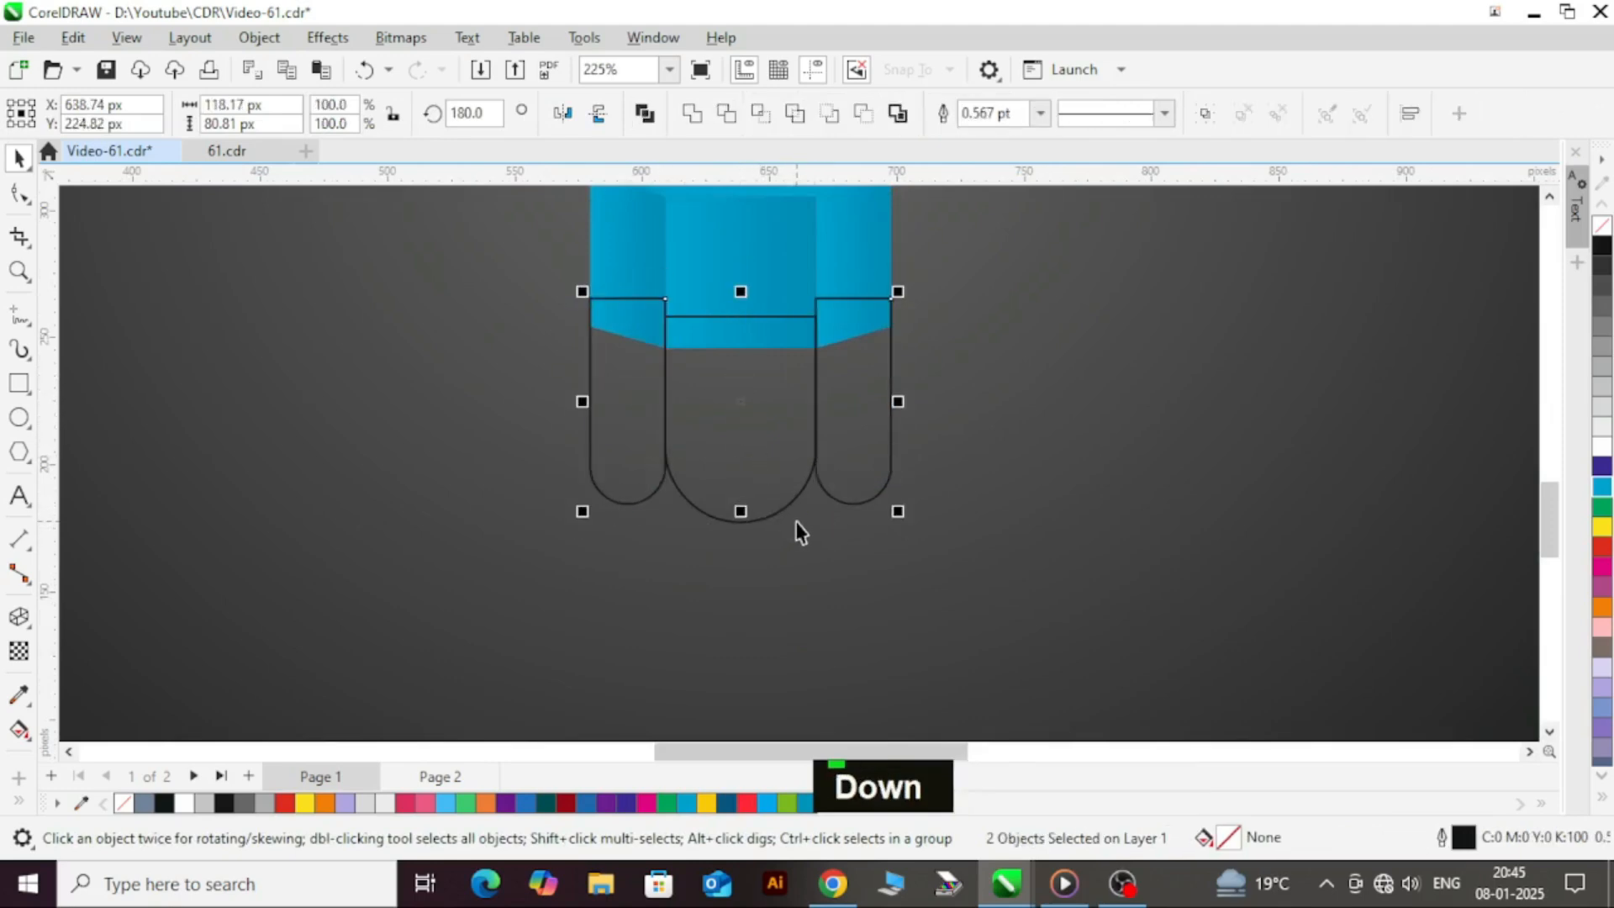
{"action": "key", "text": "ctrl+z"}
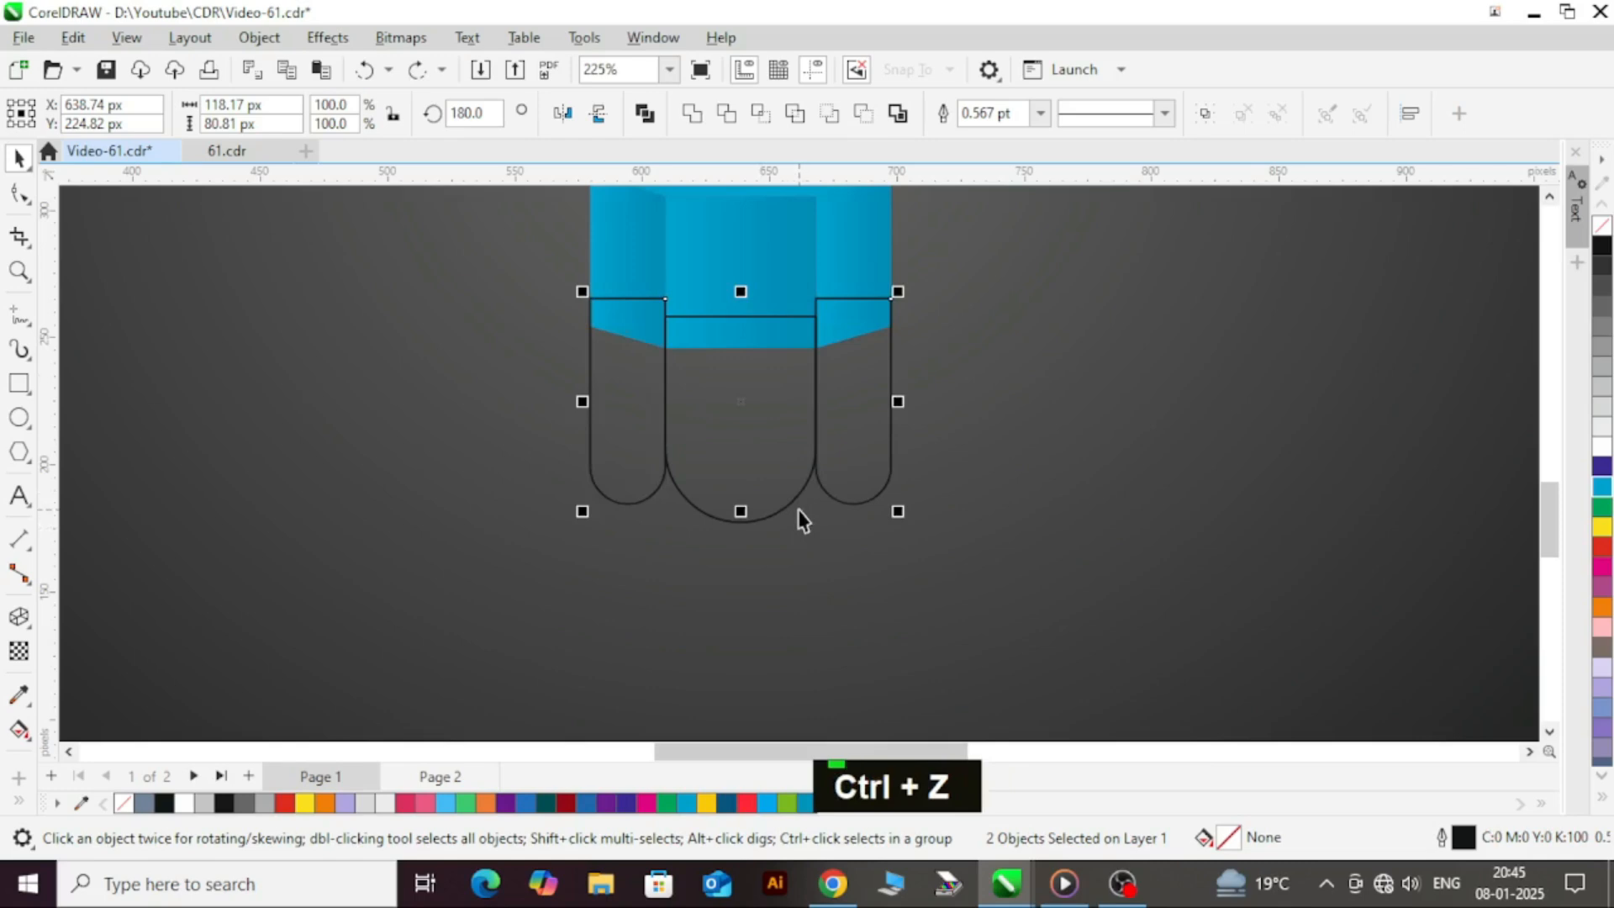
{"action": "left_click_drag", "start_coordinate": [750, 424], "coordinate": [739, 386]}
{"action": "scroll", "coordinate": [690, 379], "scroll_direction": "down", "scroll_amount": 4}
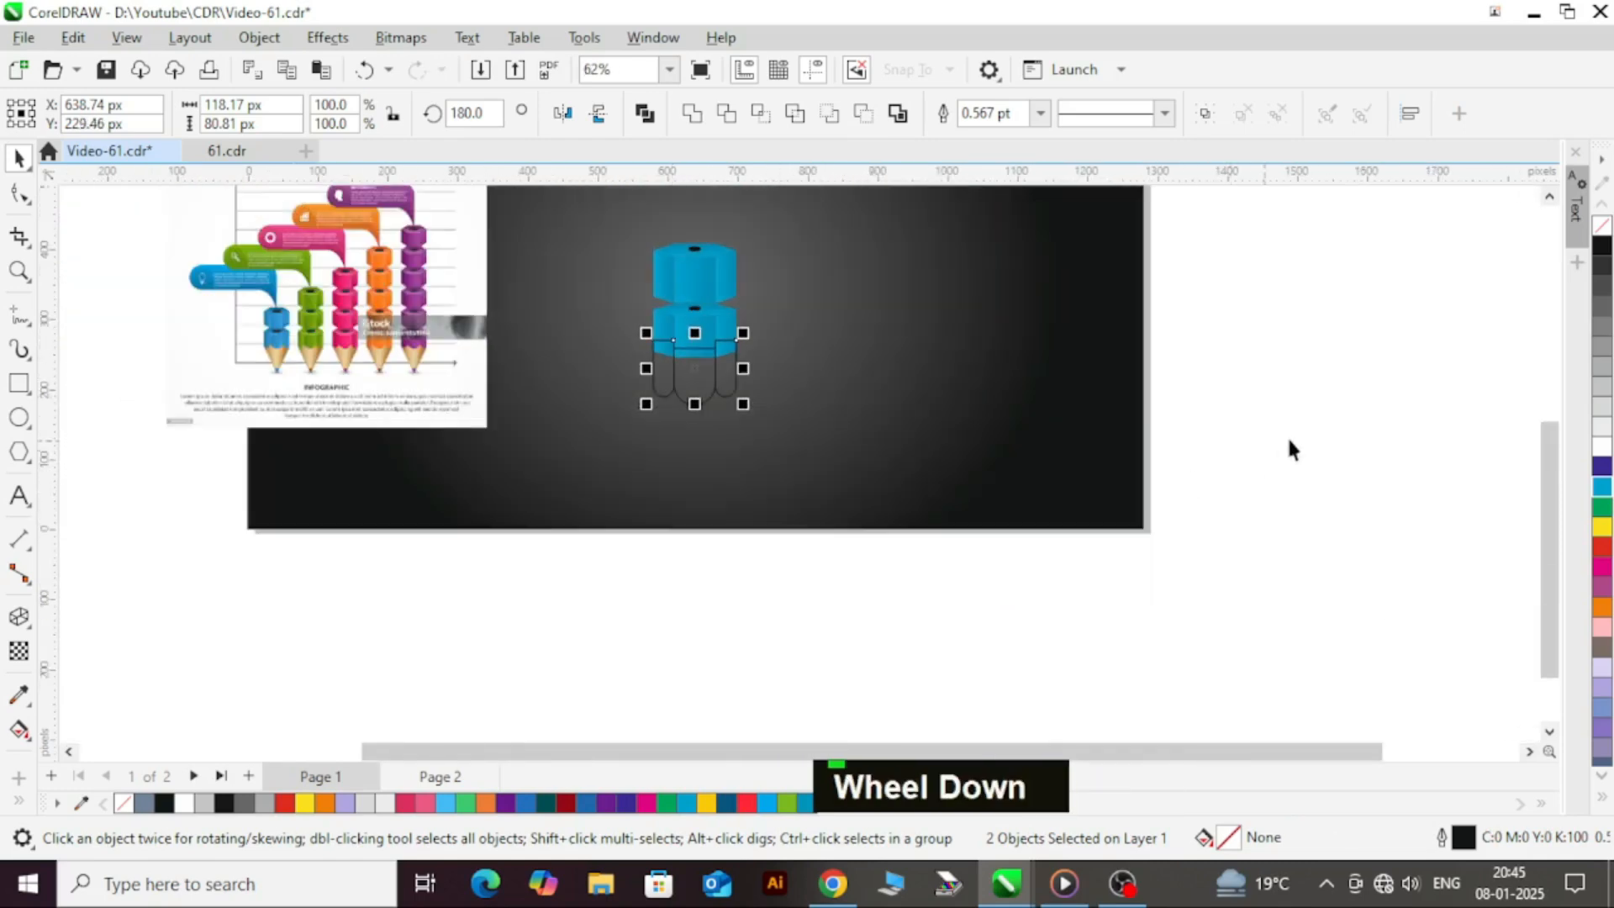
- Apply a horizontal linear fountain fill from black to white across the middle rounded outline
{"action": "left_click", "coordinate": [714, 403]}
{"action": "scroll", "coordinate": [486, 412], "scroll_direction": "up", "scroll_amount": 2}
{"action": "left_click", "coordinate": [689, 422]}
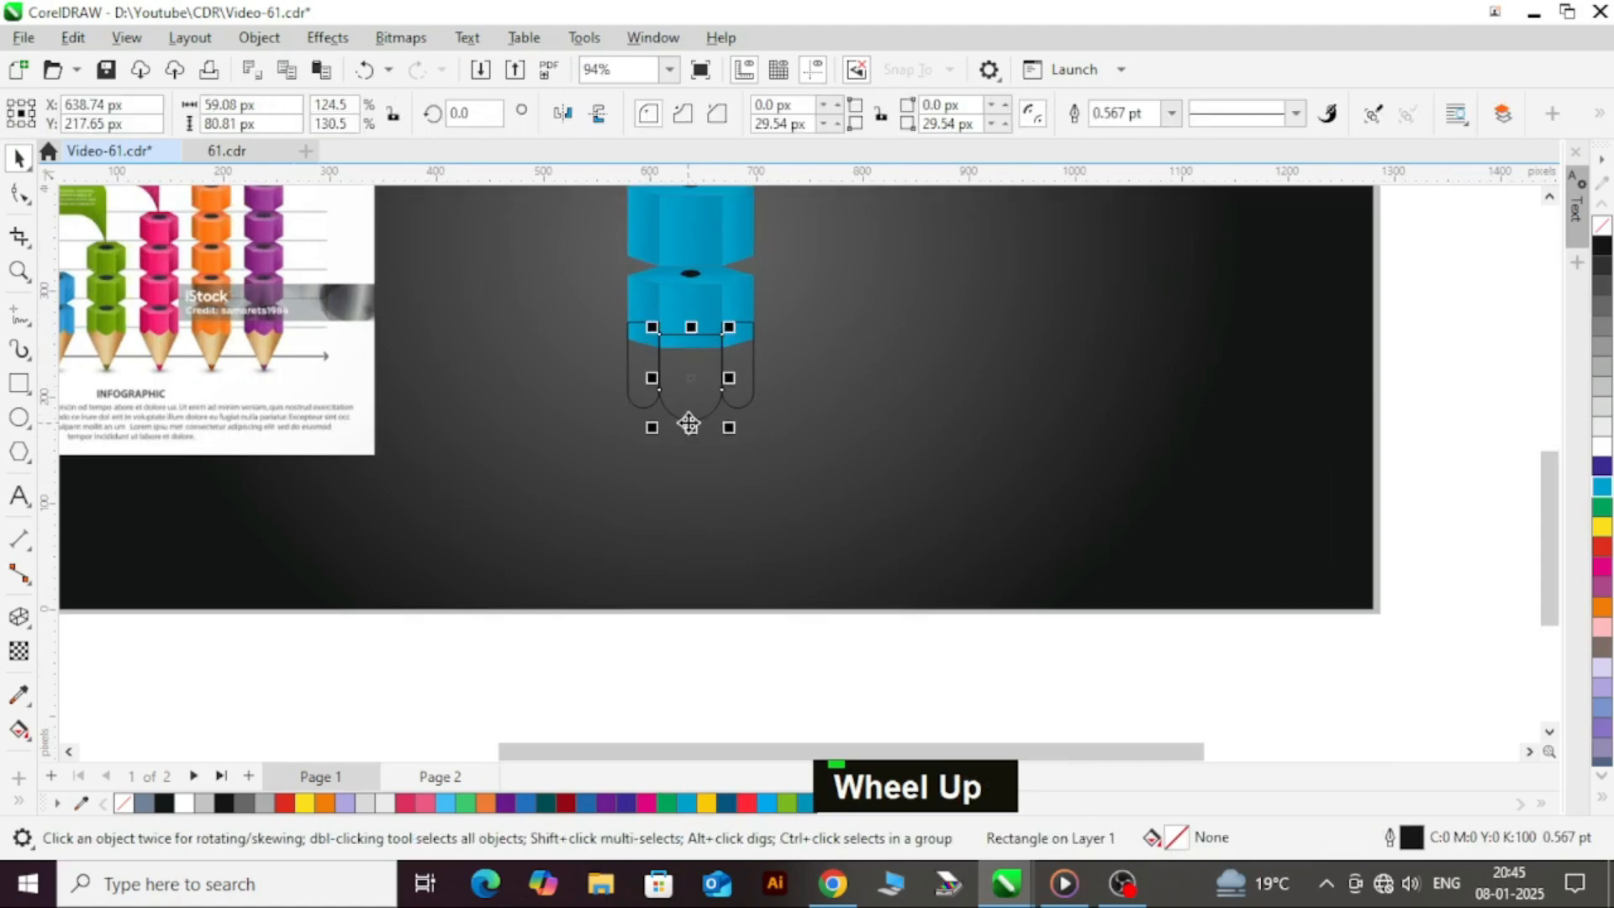
{"action": "key", "text": "g"}
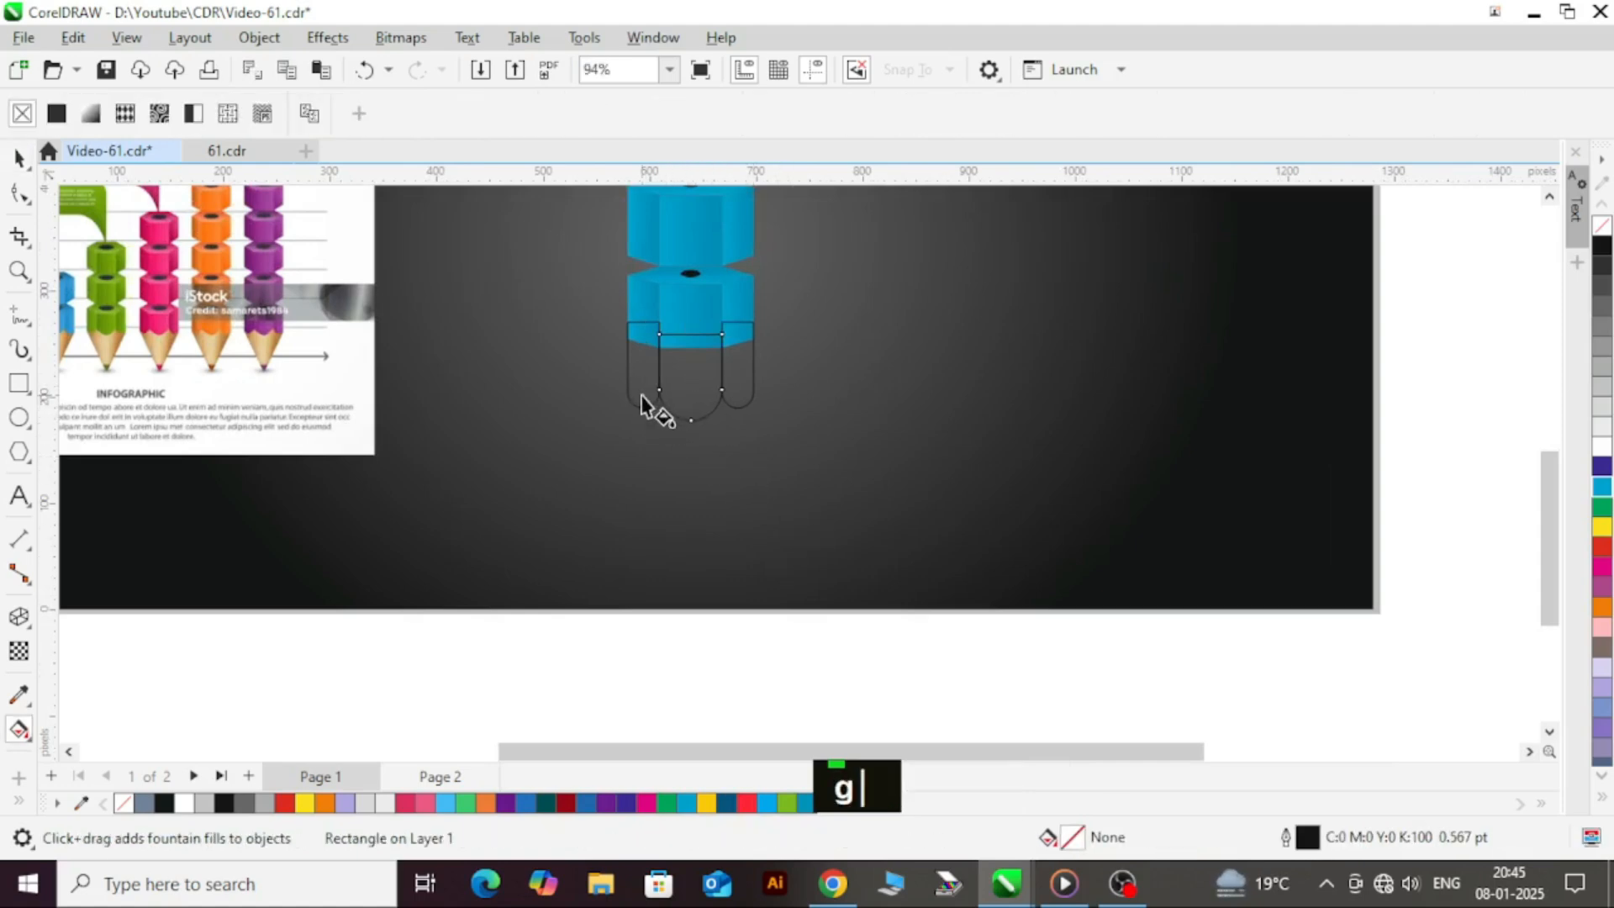
{"action": "key", "text": "g"}
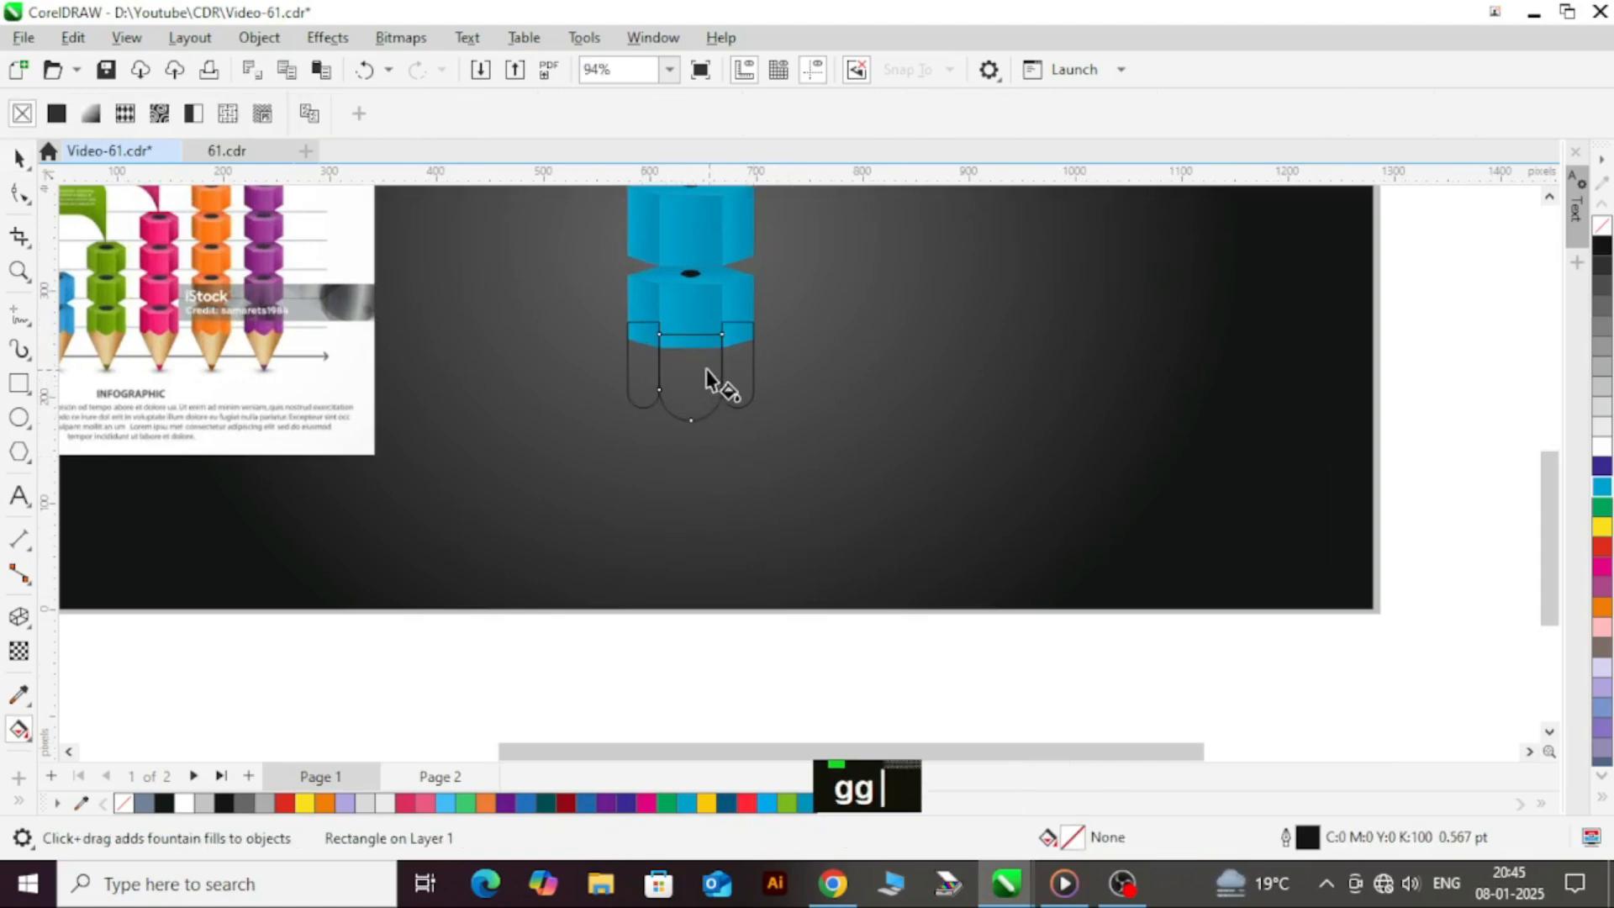
{"action": "scroll", "coordinate": [706, 380], "scroll_direction": "up", "scroll_amount": 3}
{"action": "left_click_drag", "start_coordinate": [634, 384], "coordinate": [752, 384]}
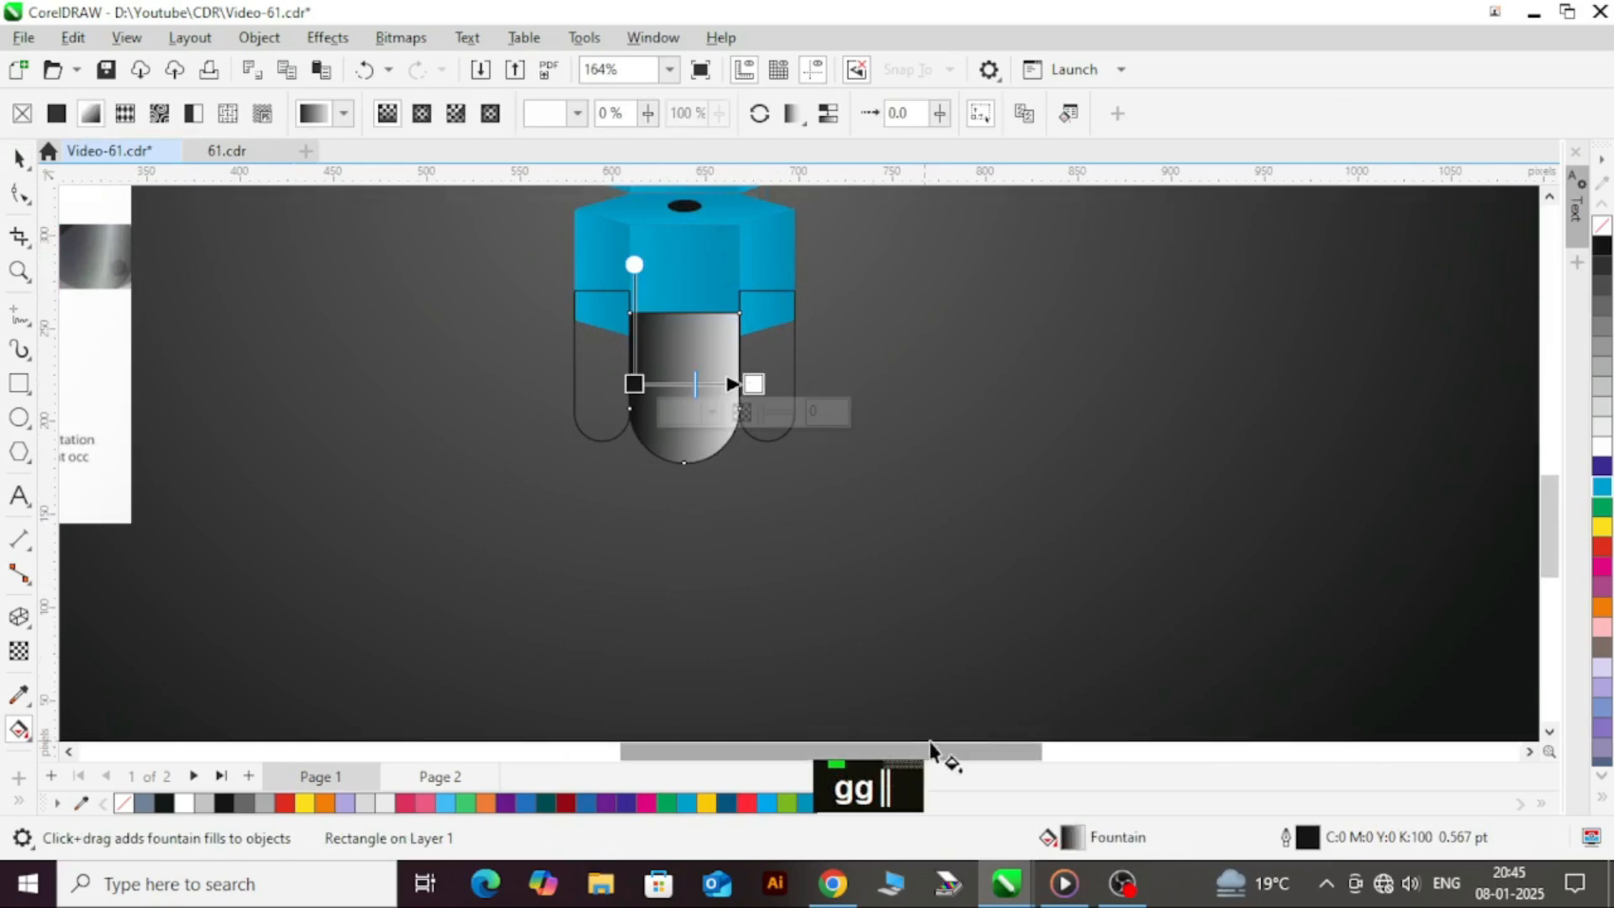
- Set the fountain fill's start colour to the wood brown #D2A061 sampled from the orange pencil in the reference image
{"action": "left_click_drag", "start_coordinate": [932, 748], "coordinate": [794, 728]}
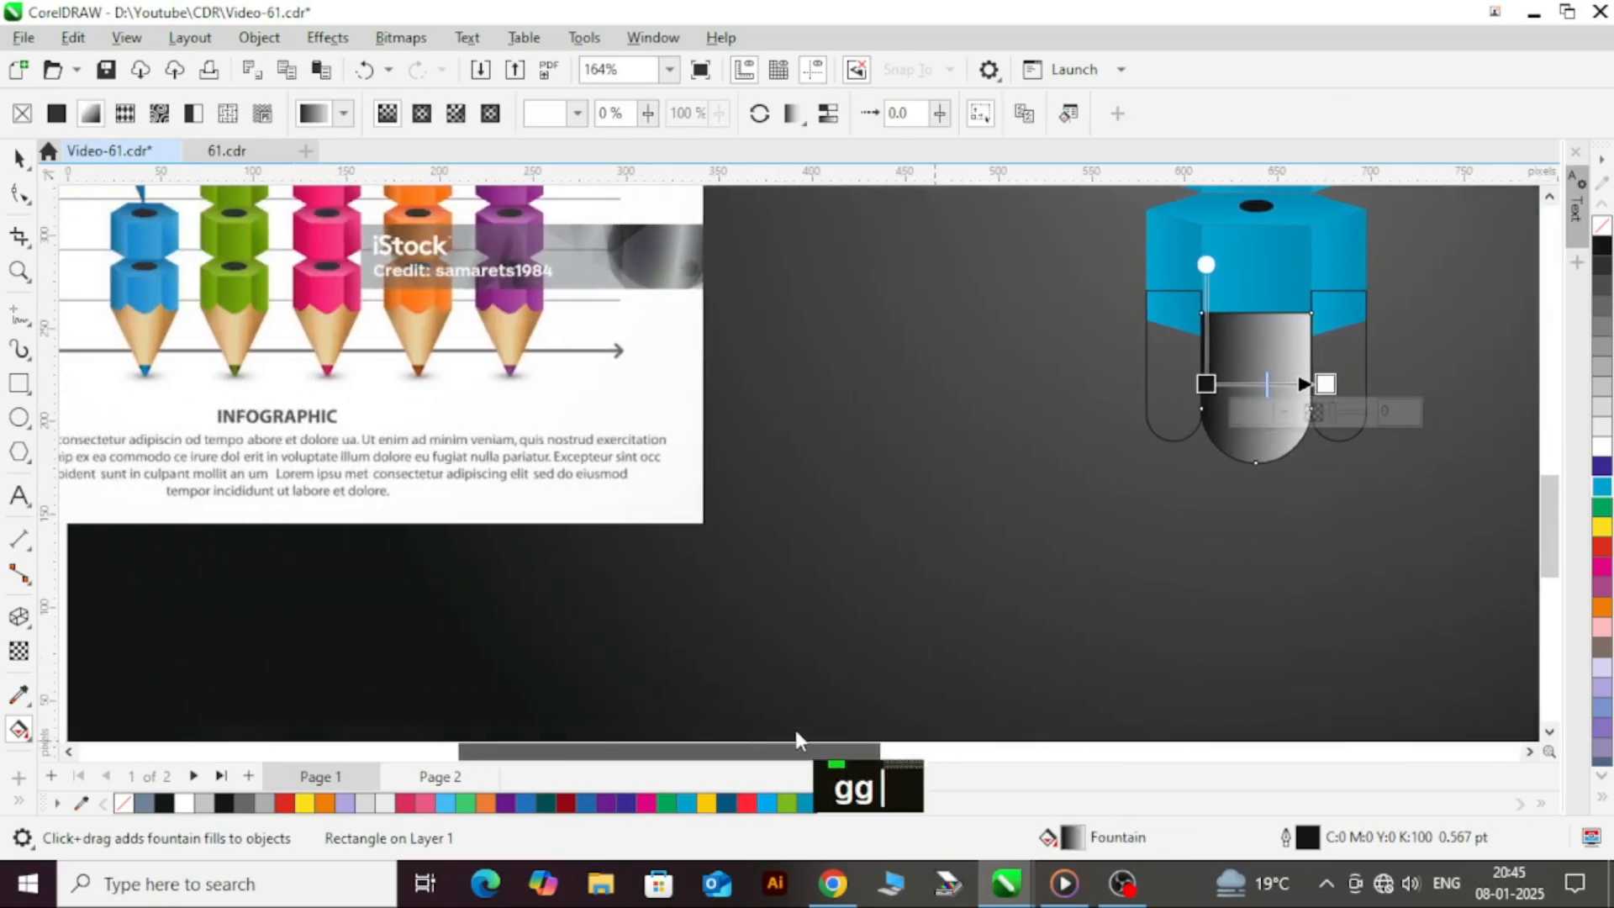
{"action": "left_click", "coordinate": [1206, 383]}
{"action": "left_click", "coordinate": [1164, 412]}
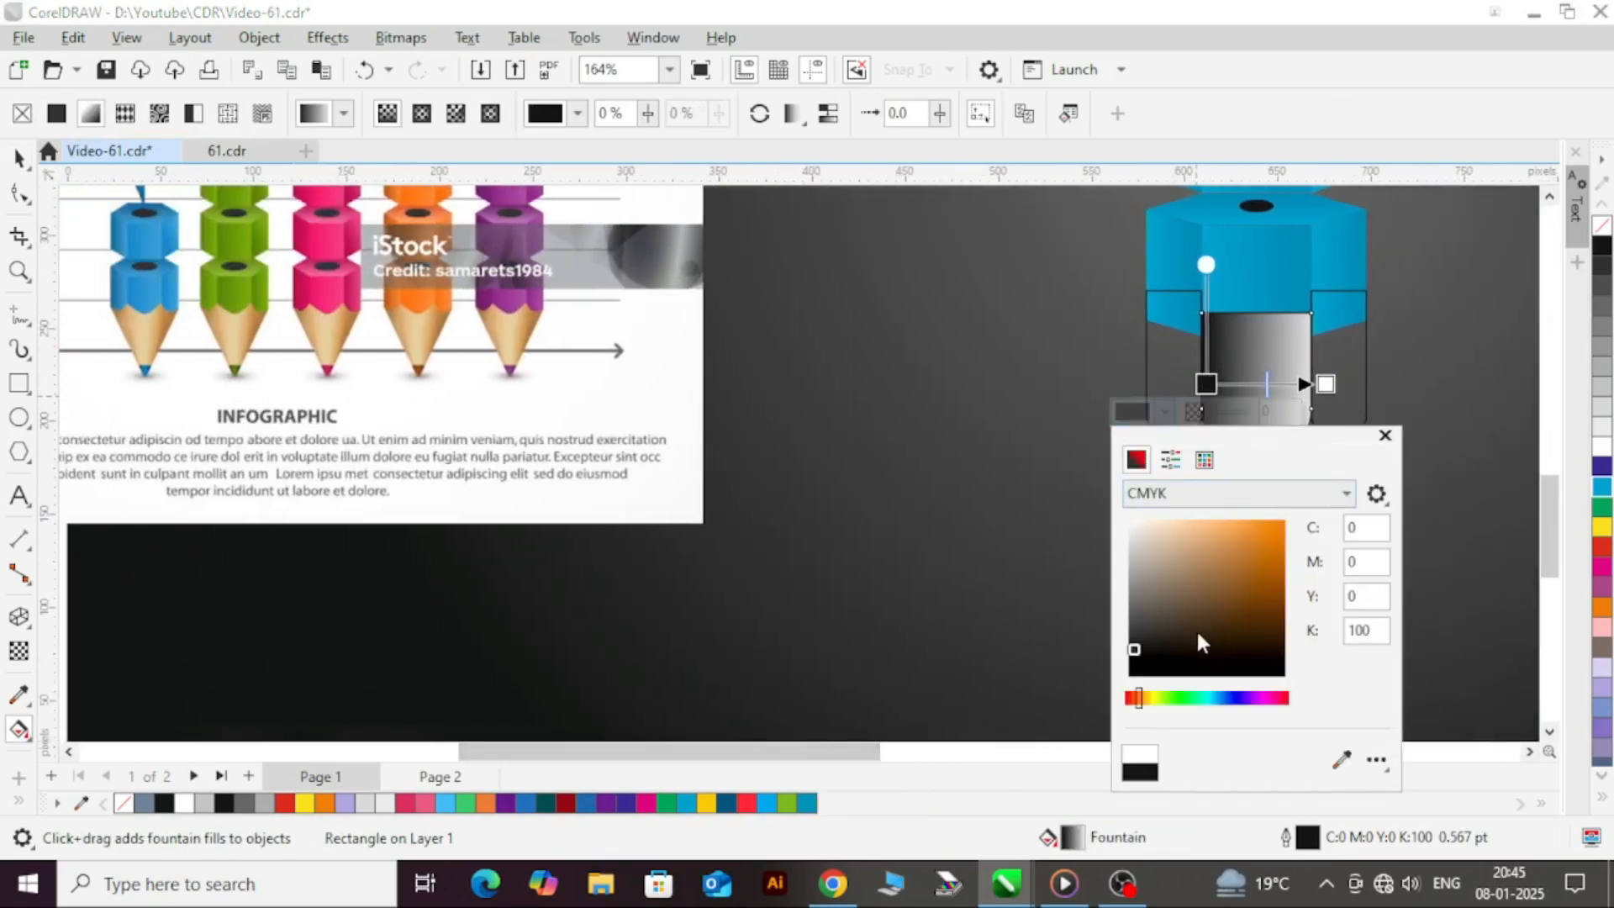
{"action": "left_click", "coordinate": [1342, 760]}
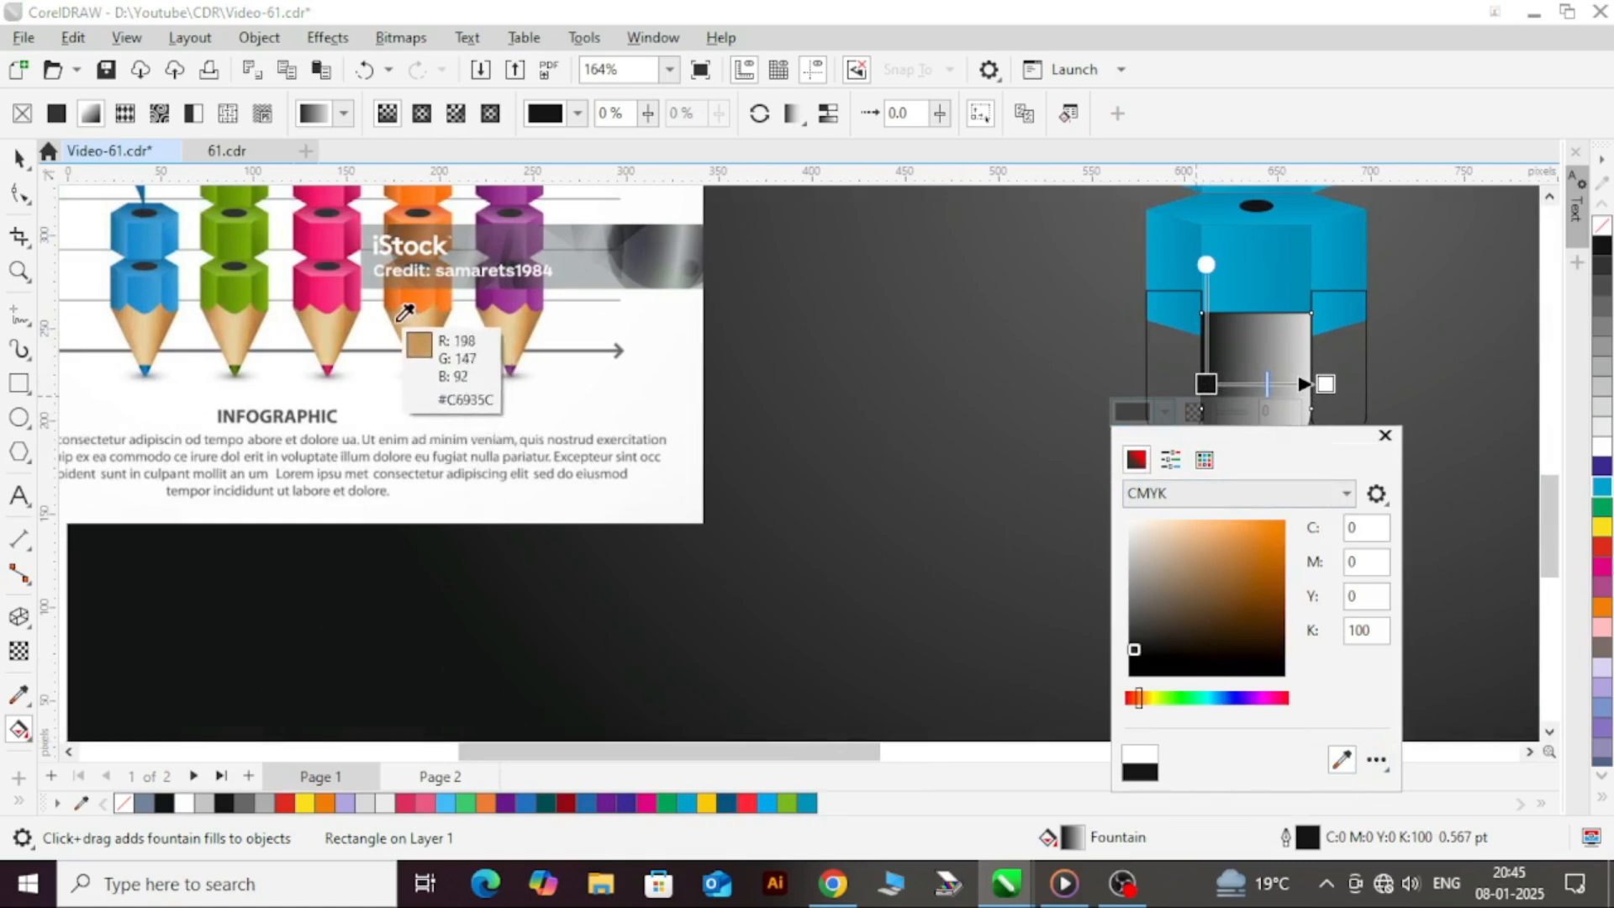
{"action": "left_click", "coordinate": [405, 330]}
- Set the fountain fill's start colour to the lighter wood tone #E6D09E sampled from the orange pencil's tip in the reference image
{"action": "left_click", "coordinate": [1324, 387]}
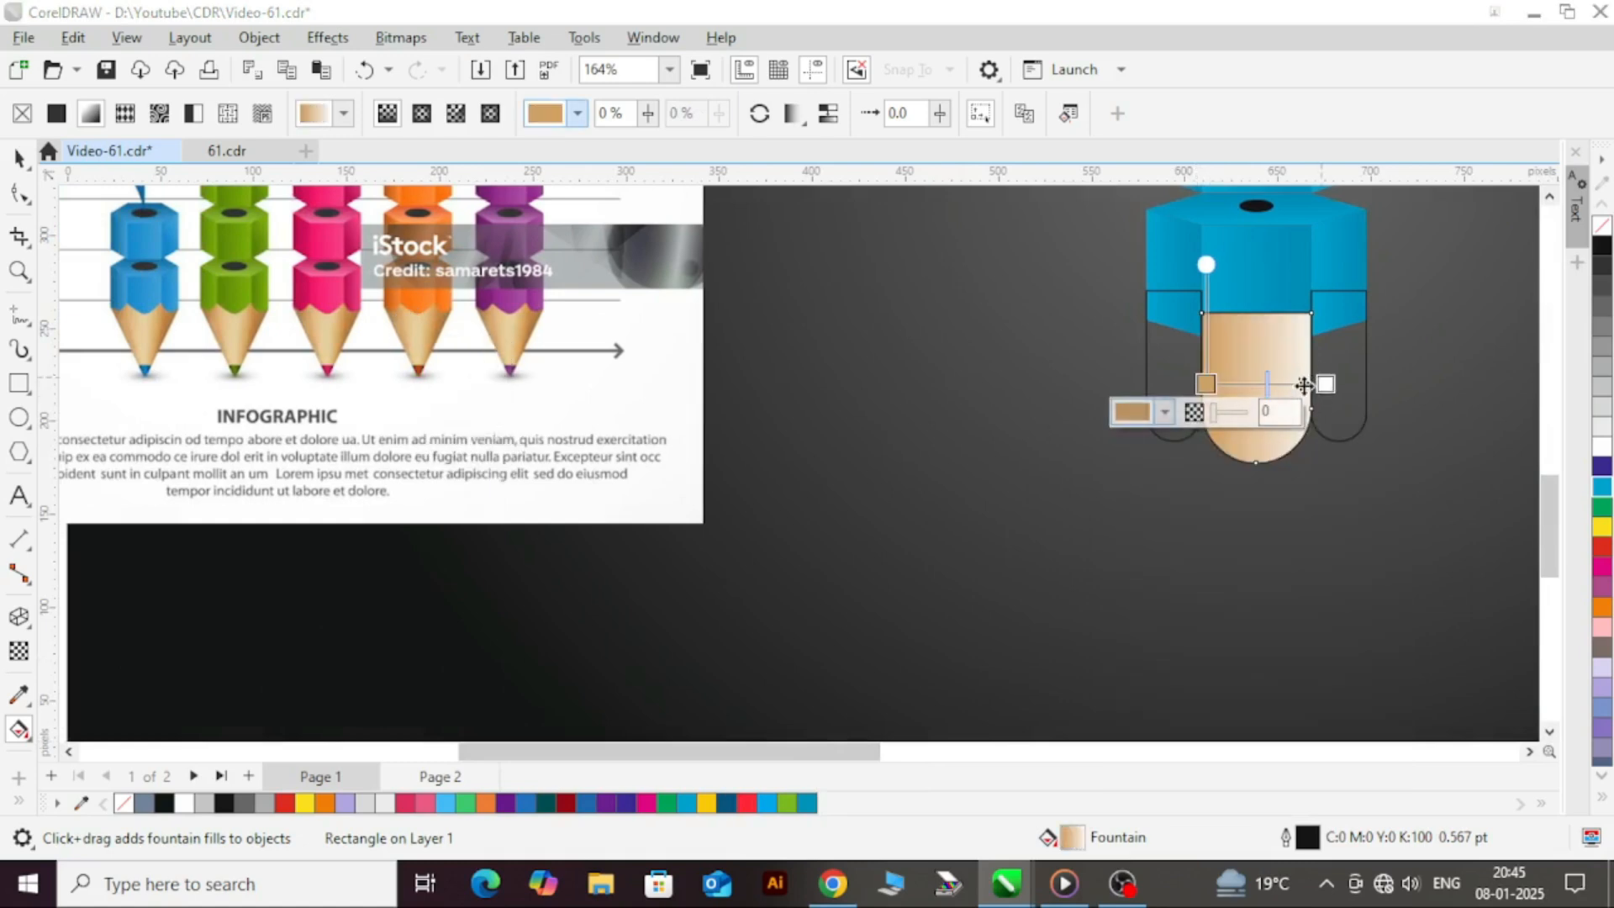
{"action": "left_click", "coordinate": [1145, 413]}
{"action": "left_click", "coordinate": [1342, 759]}
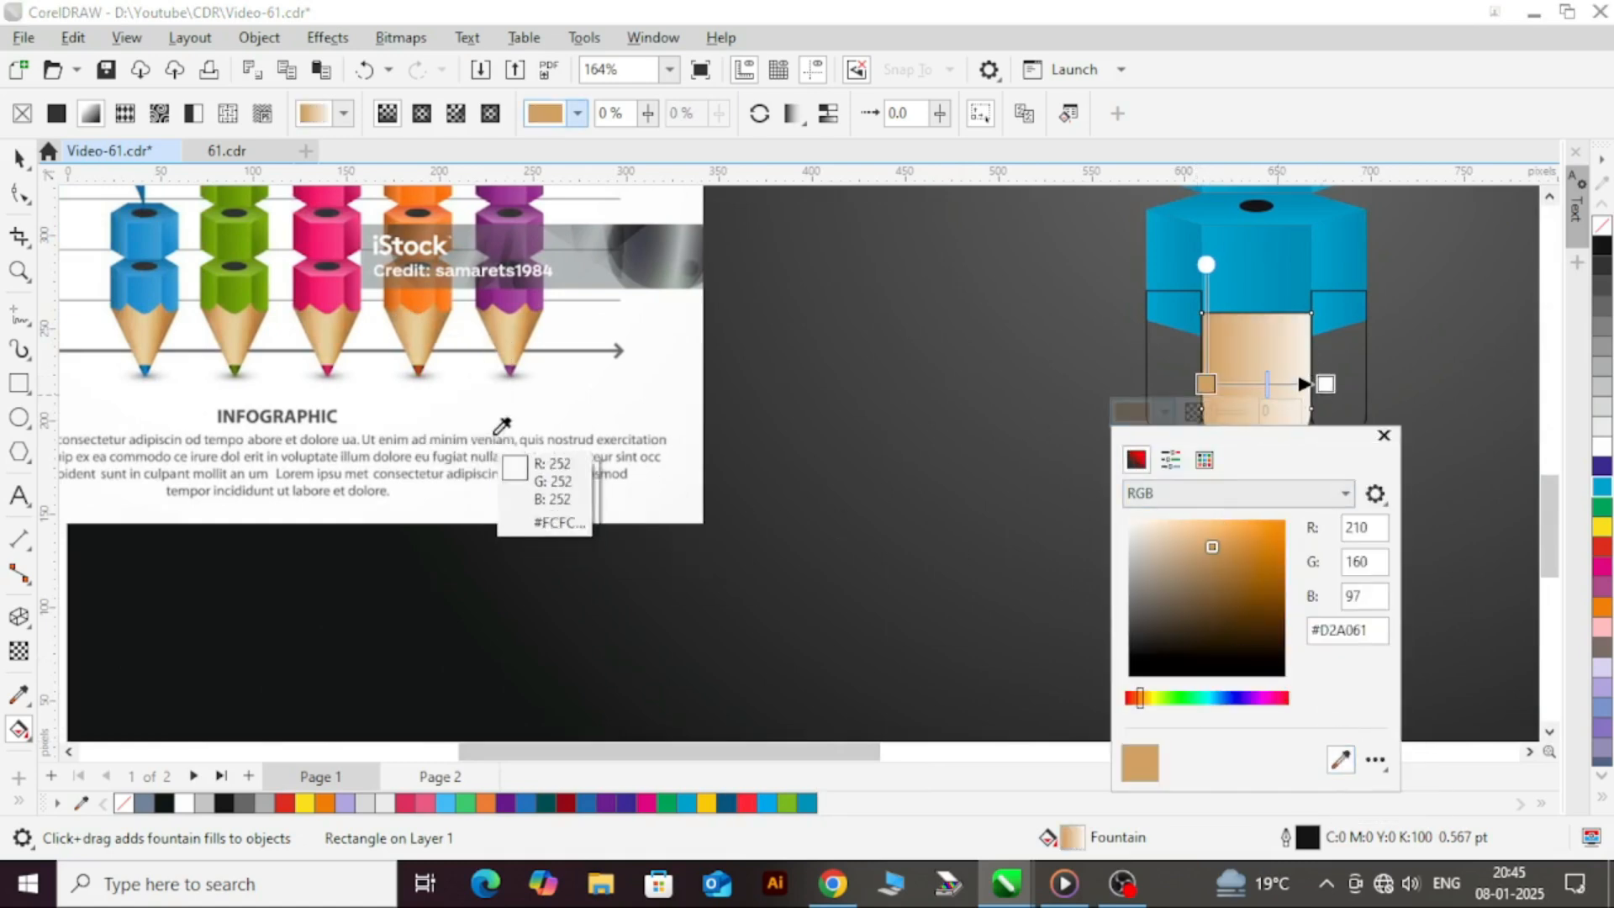
{"action": "left_click", "coordinate": [424, 353]}
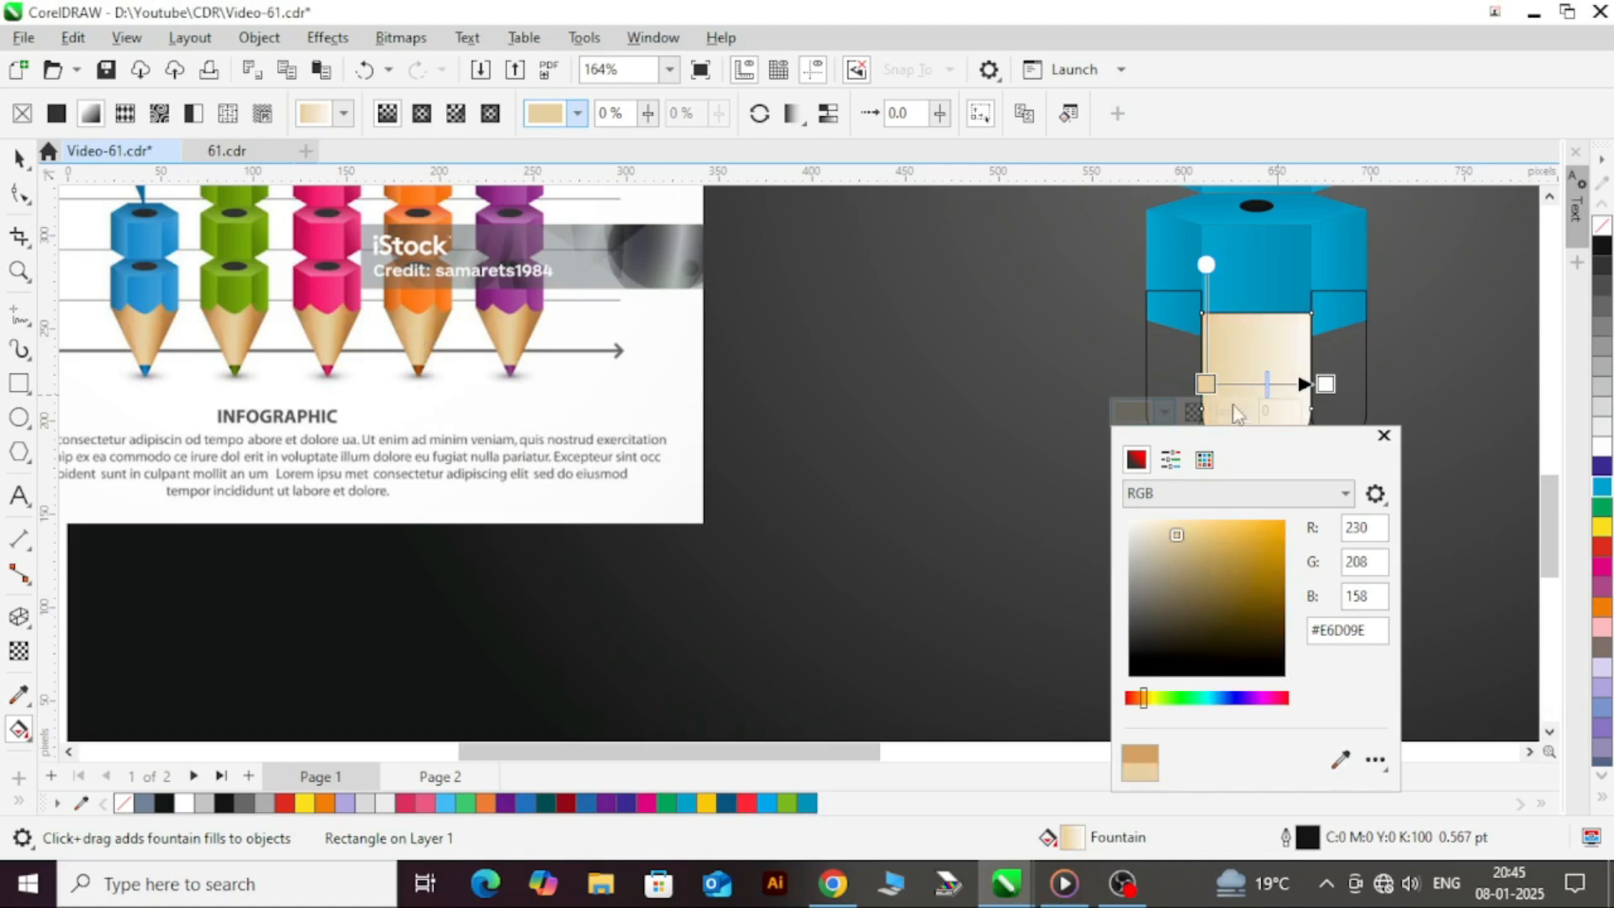
- Shorten the fountain fill's gradient span inside the middle rounded shape, moving its start inward from the edge
{"action": "left_click", "coordinate": [1209, 384]}
{"action": "left_click_drag", "start_coordinate": [1208, 384], "coordinate": [1283, 382]}
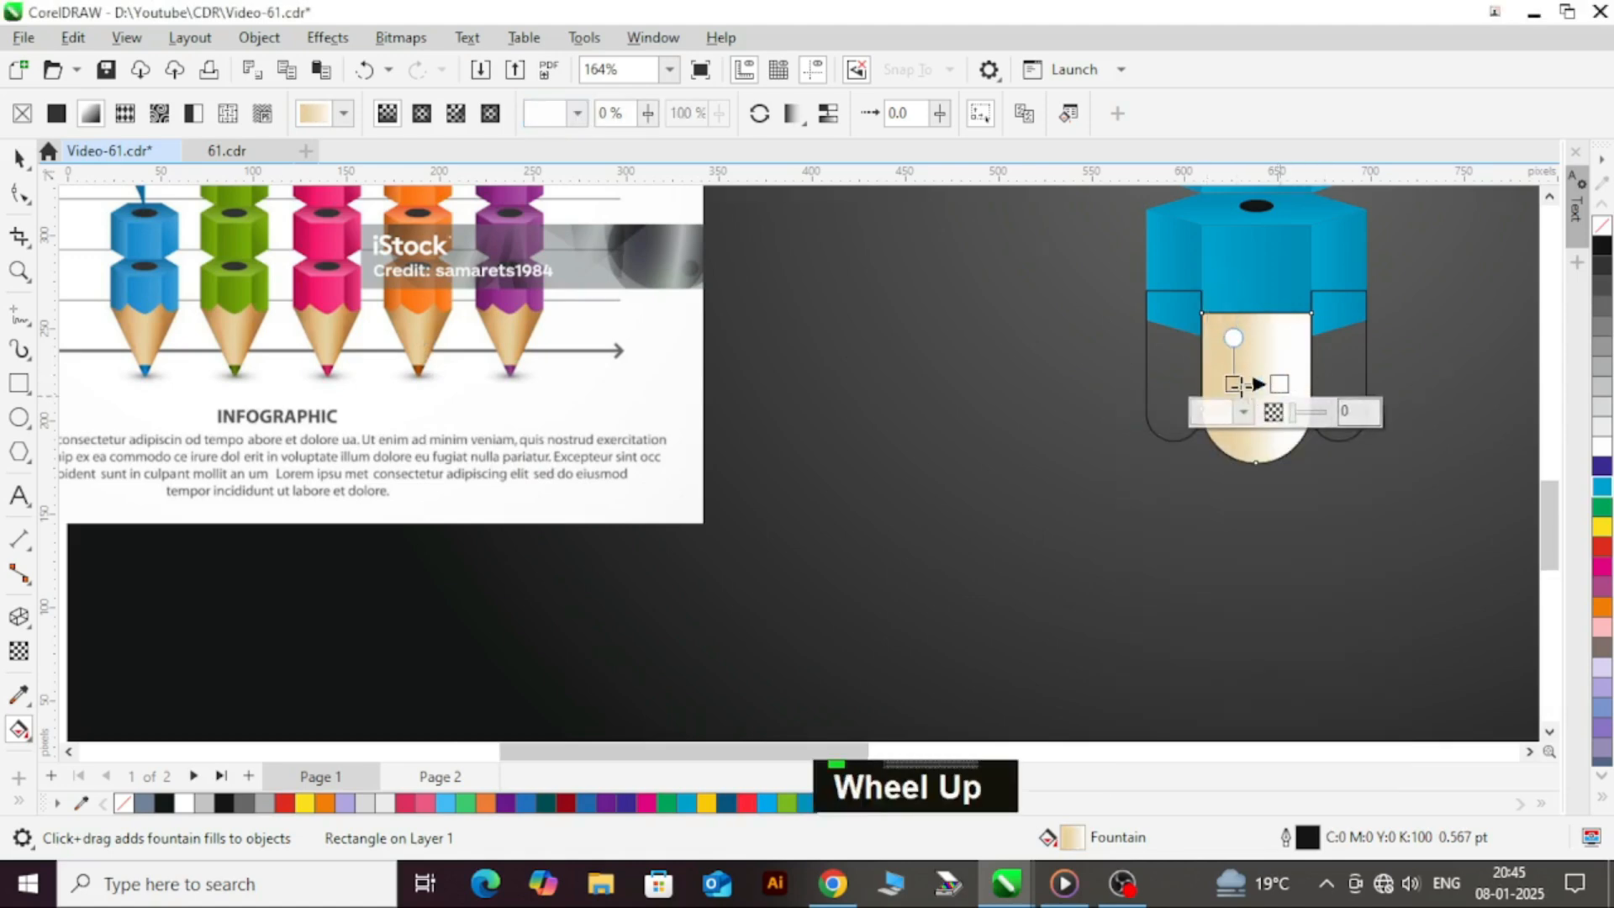
{"action": "scroll", "coordinate": [1236, 381], "scroll_direction": "up", "scroll_amount": 2}
{"action": "key", "text": "g"}
{"action": "key", "text": "g"}
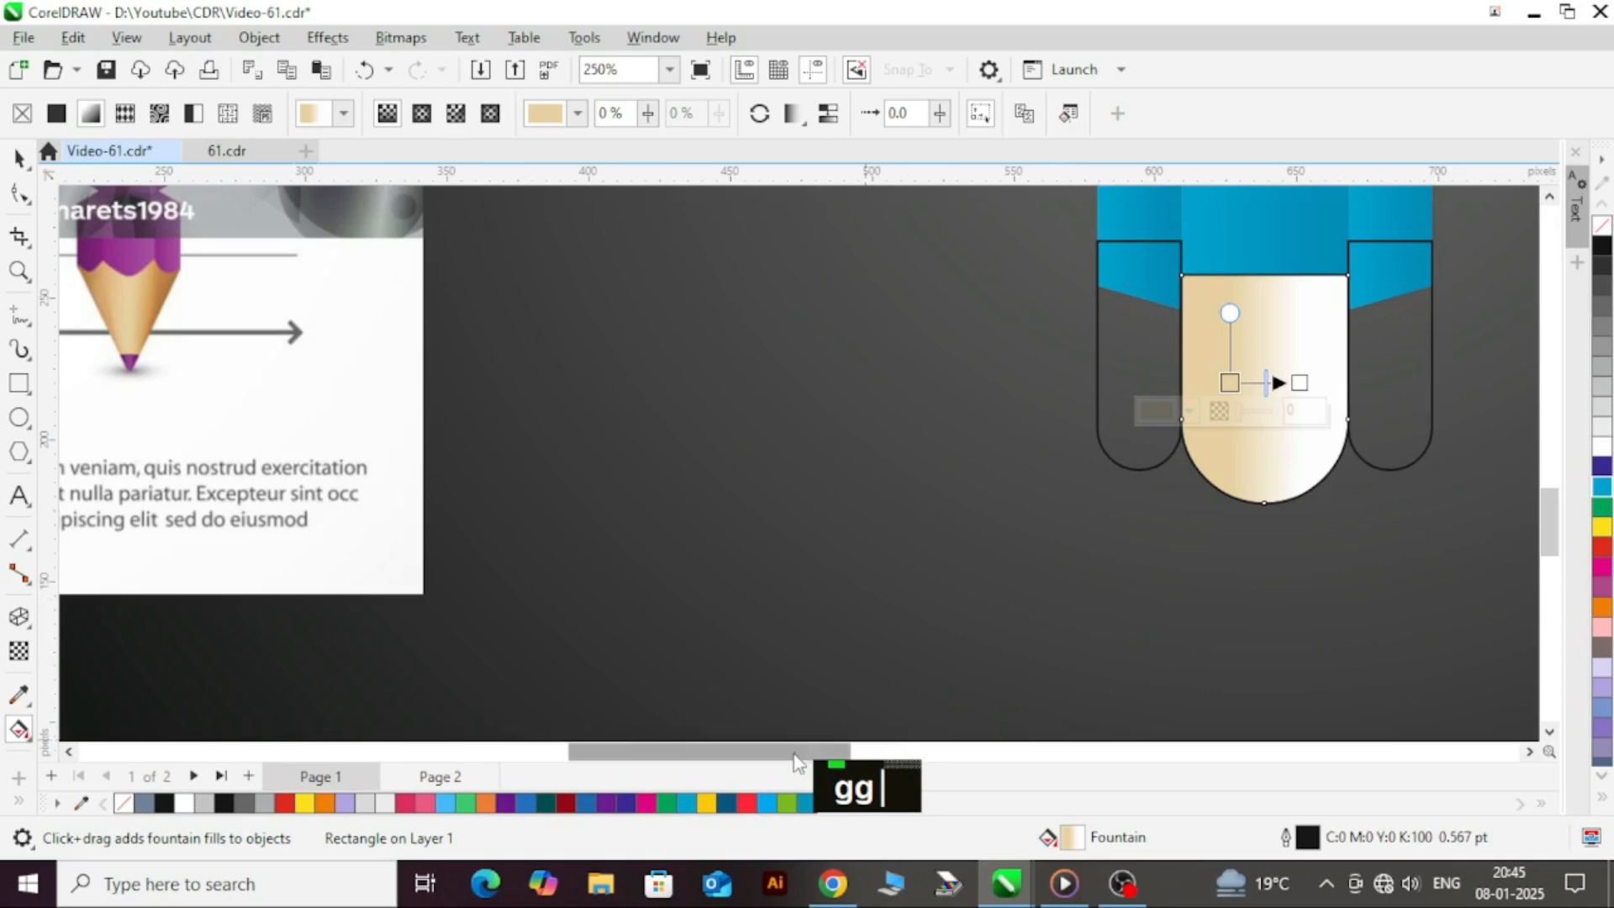
- Set the fountain fill's end colour to the darker brown #BA834B sampled from the purple pencil's wood in the reference image
{"action": "left_click_drag", "start_coordinate": [796, 751], "coordinate": [727, 755]}
{"action": "scroll", "coordinate": [1085, 607], "scroll_direction": "down", "scroll_amount": 1}
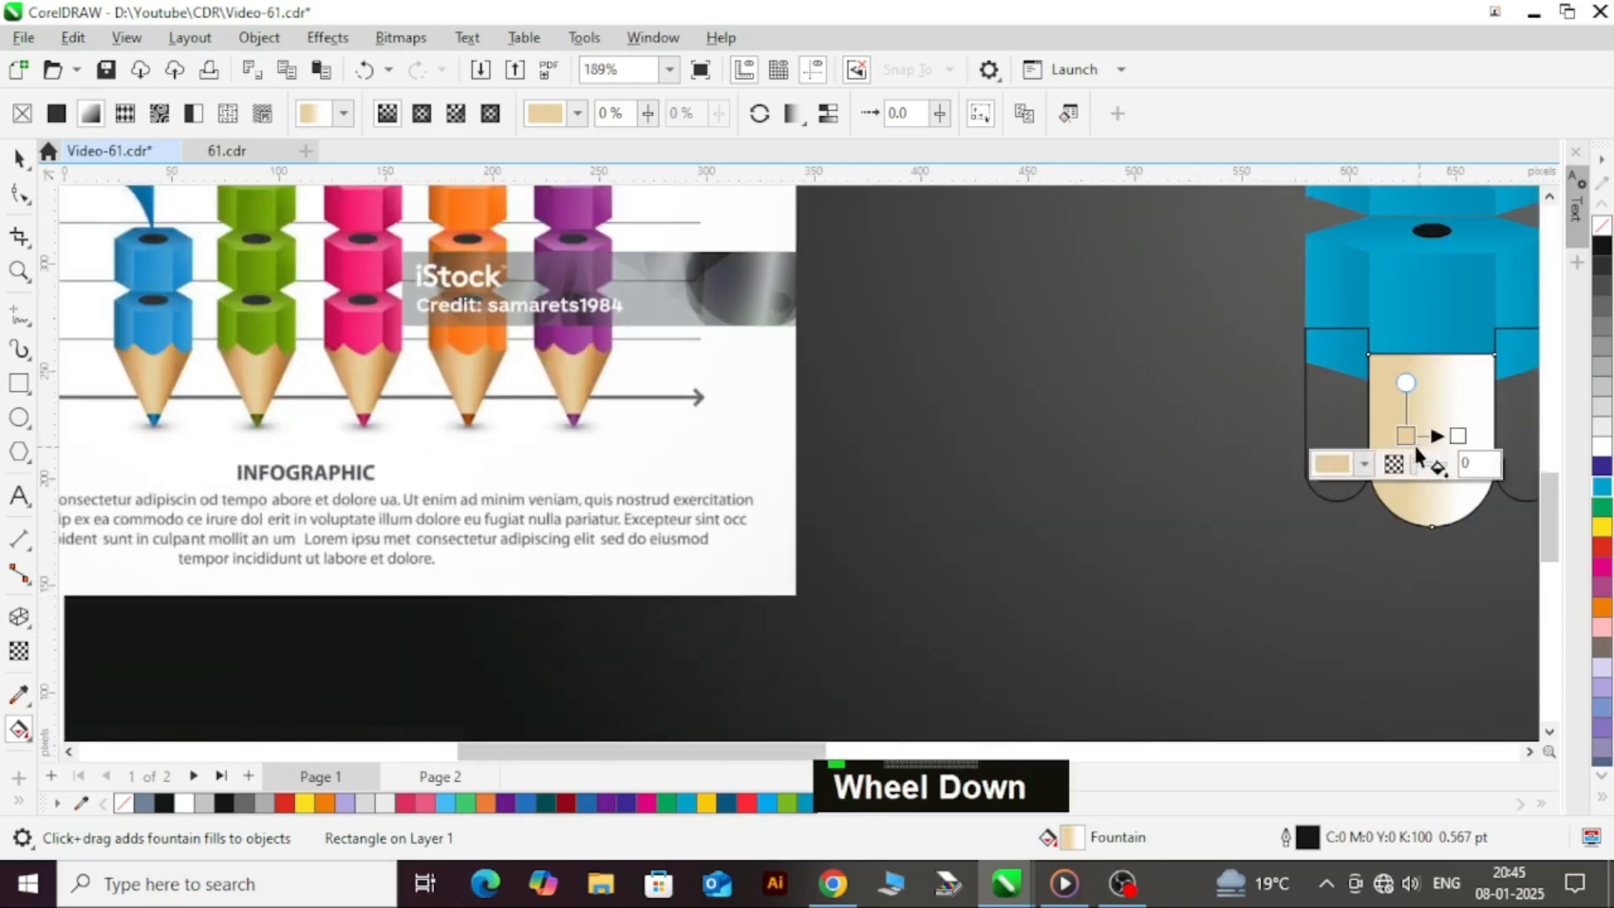
{"action": "left_click", "coordinate": [1463, 435]}
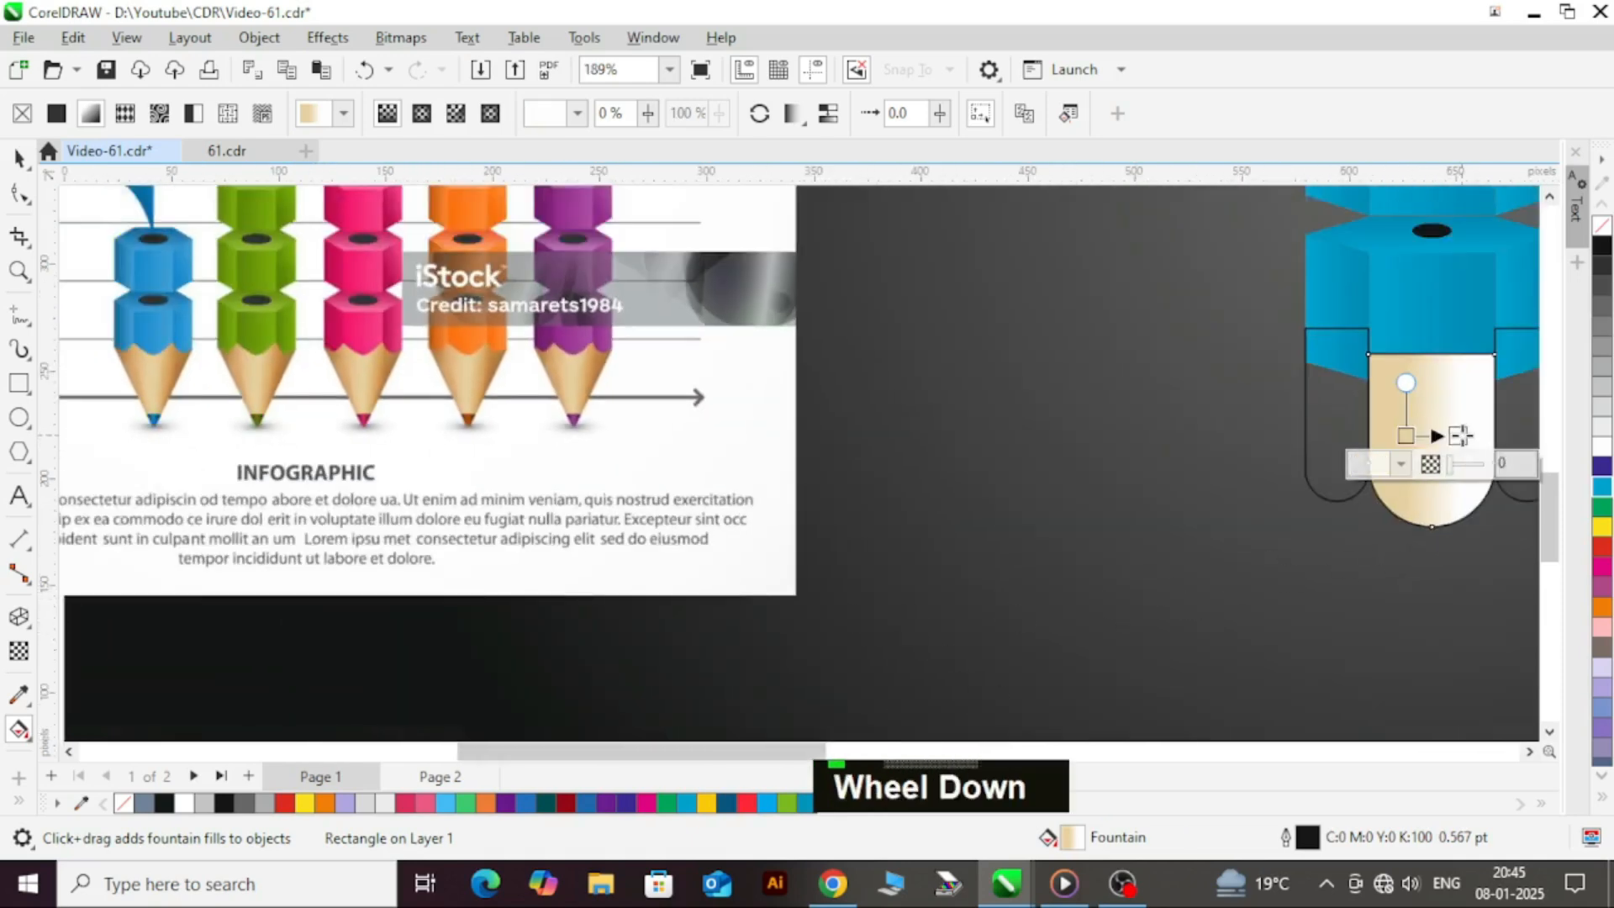
{"action": "left_click", "coordinate": [1398, 463]}
{"action": "left_click", "coordinate": [1555, 812]}
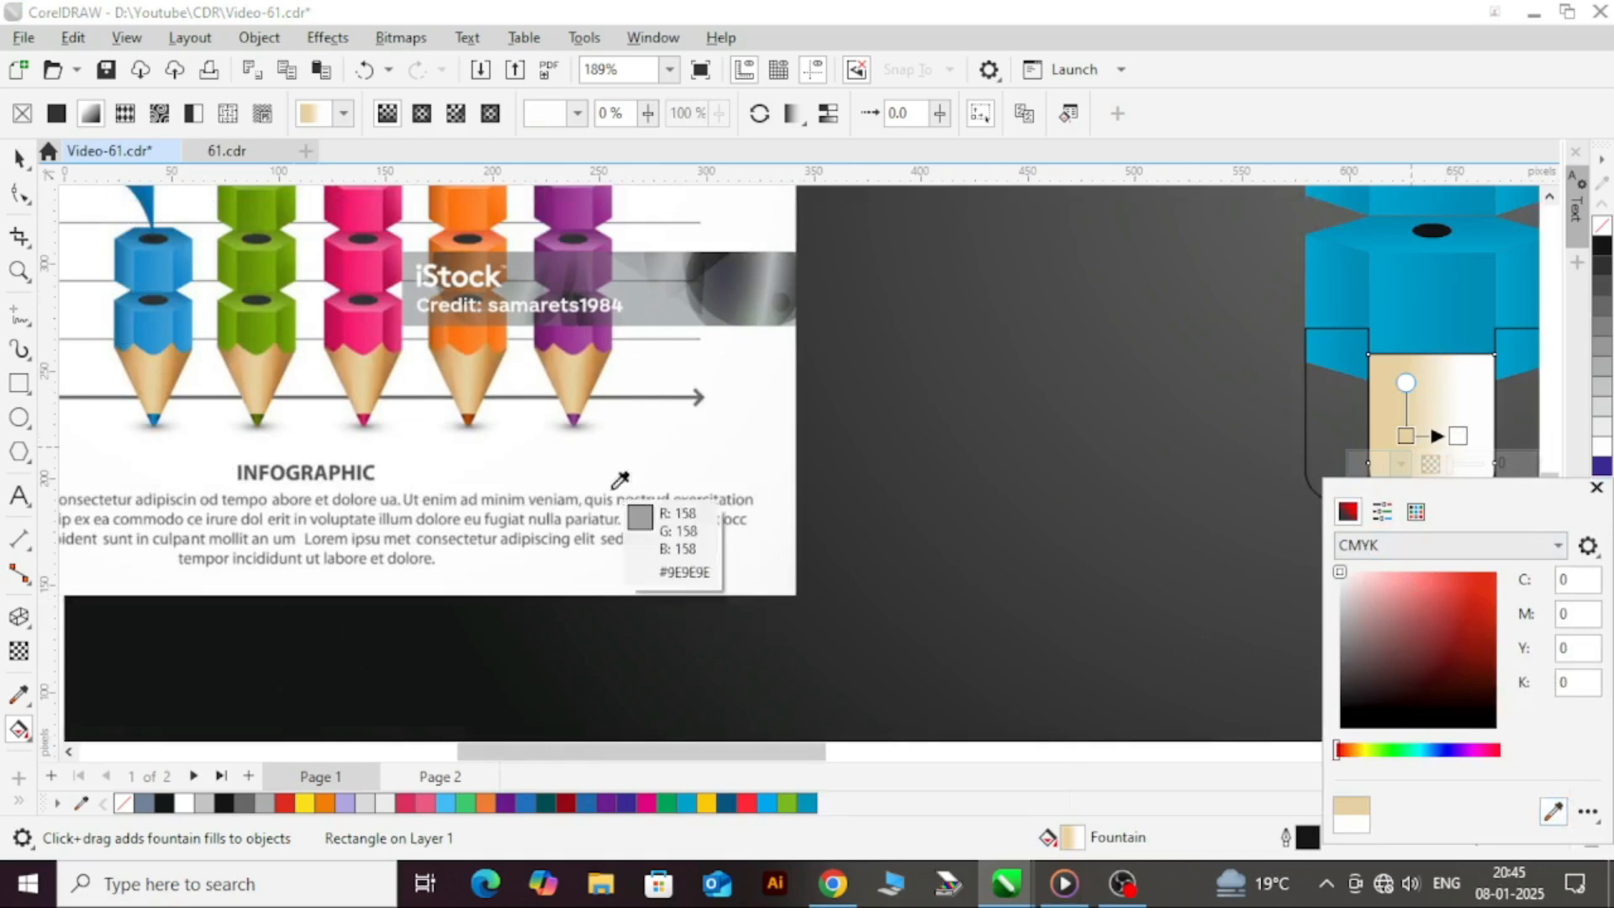
{"action": "left_click", "coordinate": [607, 376]}
- Adjust the gradient span of the middle rounded shape and set its fountain fill to Repeat and Mirror
{"action": "scroll", "coordinate": [1475, 404], "scroll_direction": "up", "scroll_amount": 2}
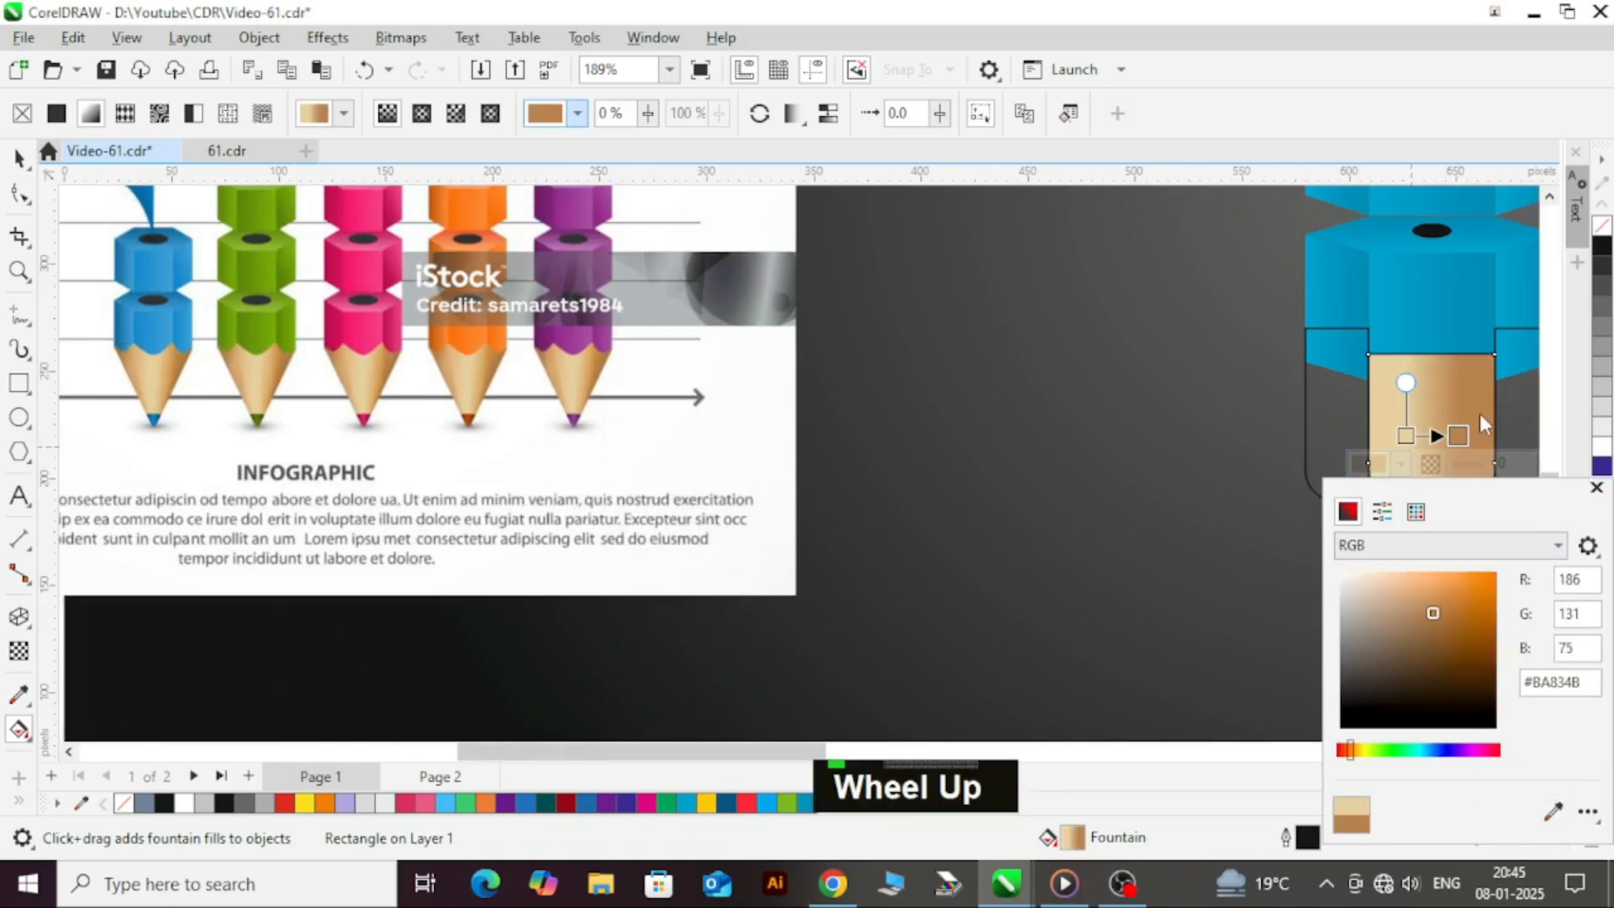
{"action": "left_click_drag", "start_coordinate": [1396, 434], "coordinate": [1403, 434]}
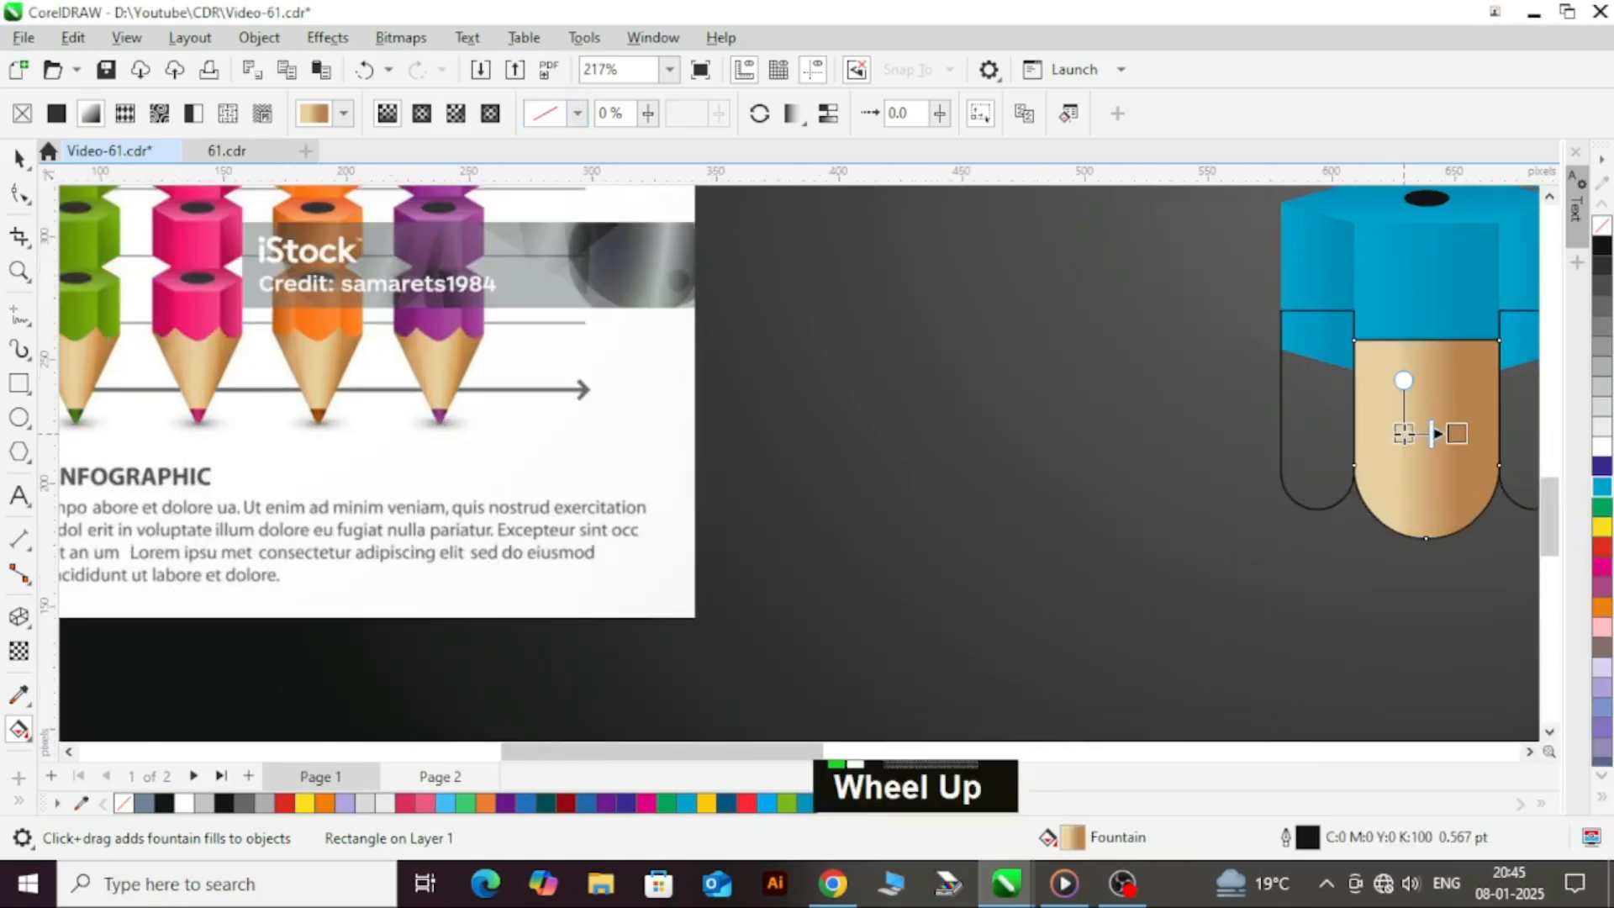
{"action": "left_click", "coordinate": [812, 123]}
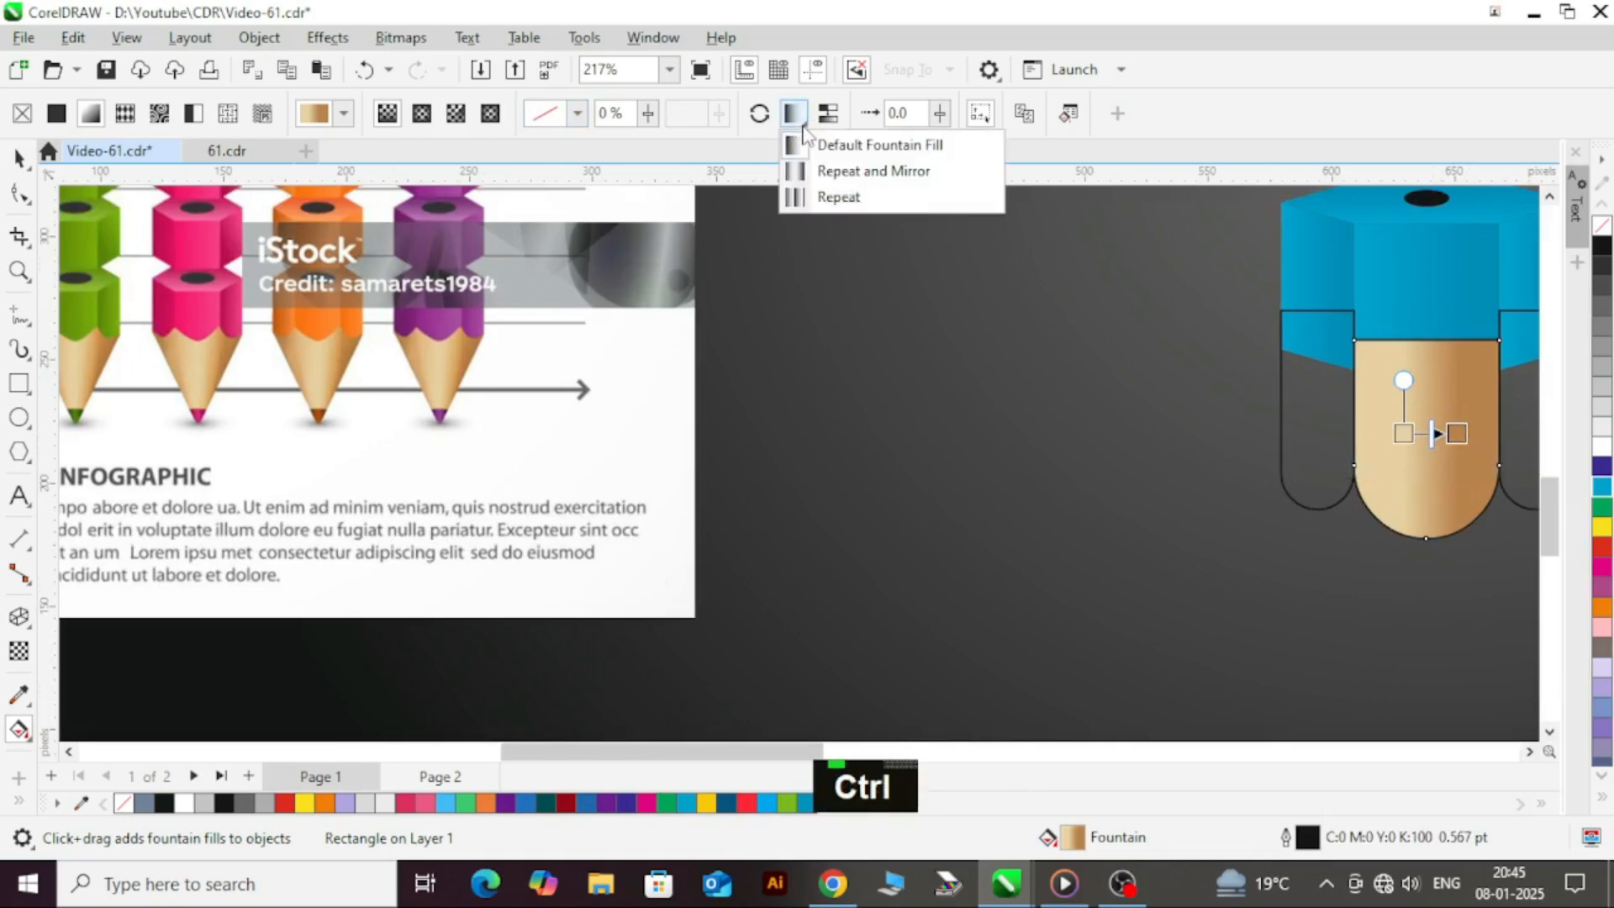
{"action": "left_click", "coordinate": [849, 169]}
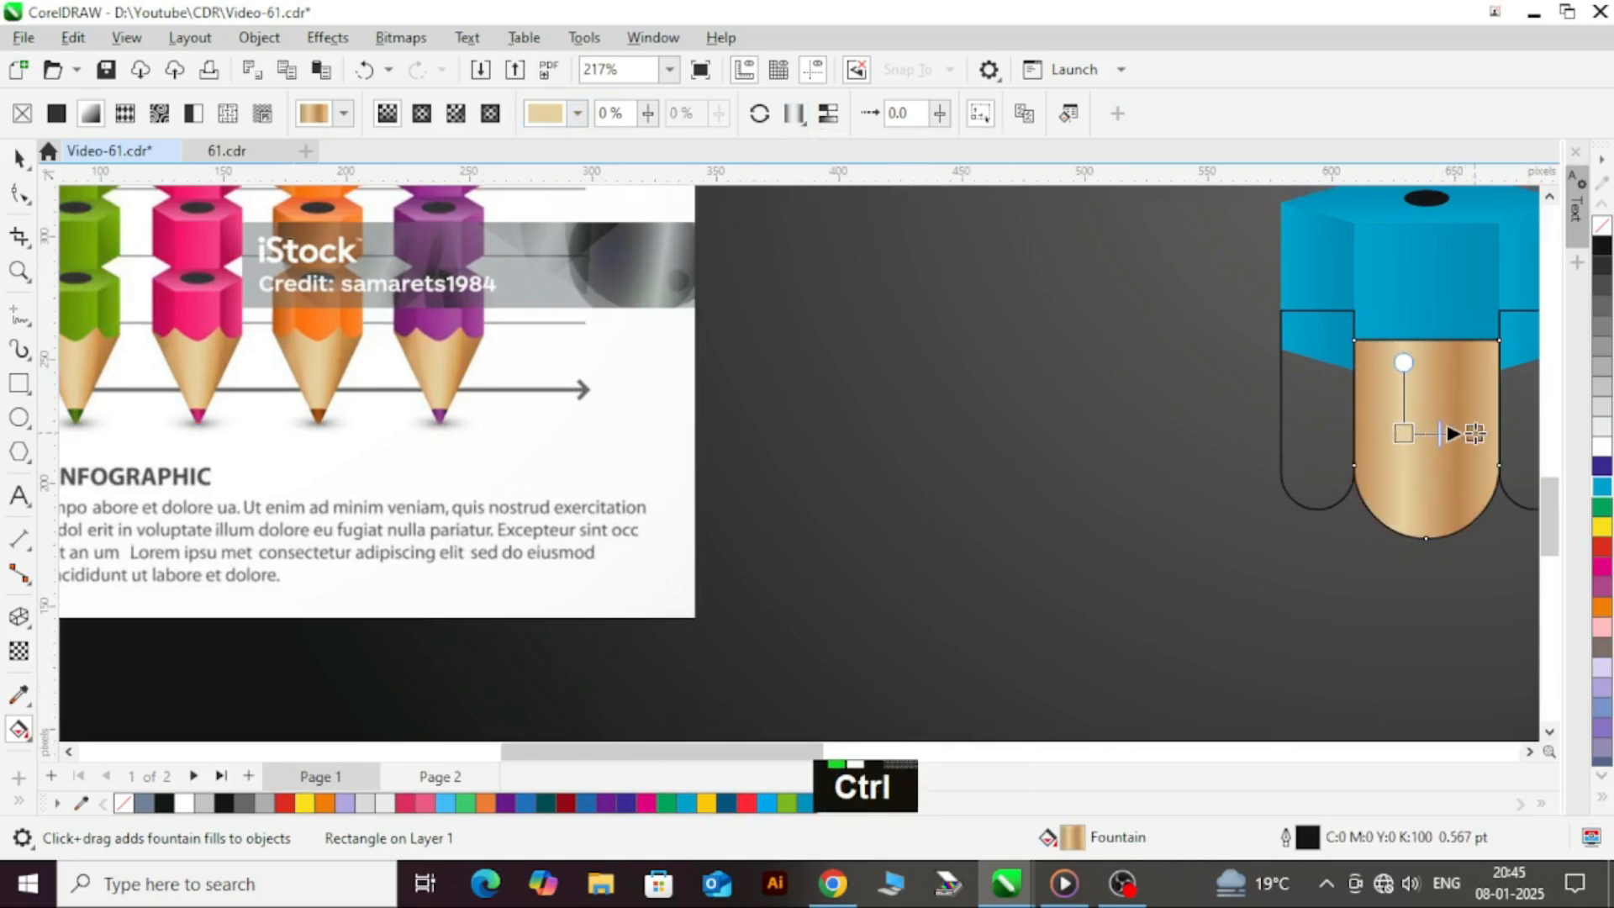
- Copy the middle shape's wood fountain fill onto both narrow rounded side outlines
{"action": "key", "text": "space"}
{"action": "scroll", "coordinate": [1309, 522], "scroll_direction": "down", "scroll_amount": 2}
{"action": "scroll", "coordinate": [1321, 353], "scroll_direction": "up", "scroll_amount": 1}
{"action": "scroll", "coordinate": [1063, 404], "scroll_direction": "up", "scroll_amount": 1}
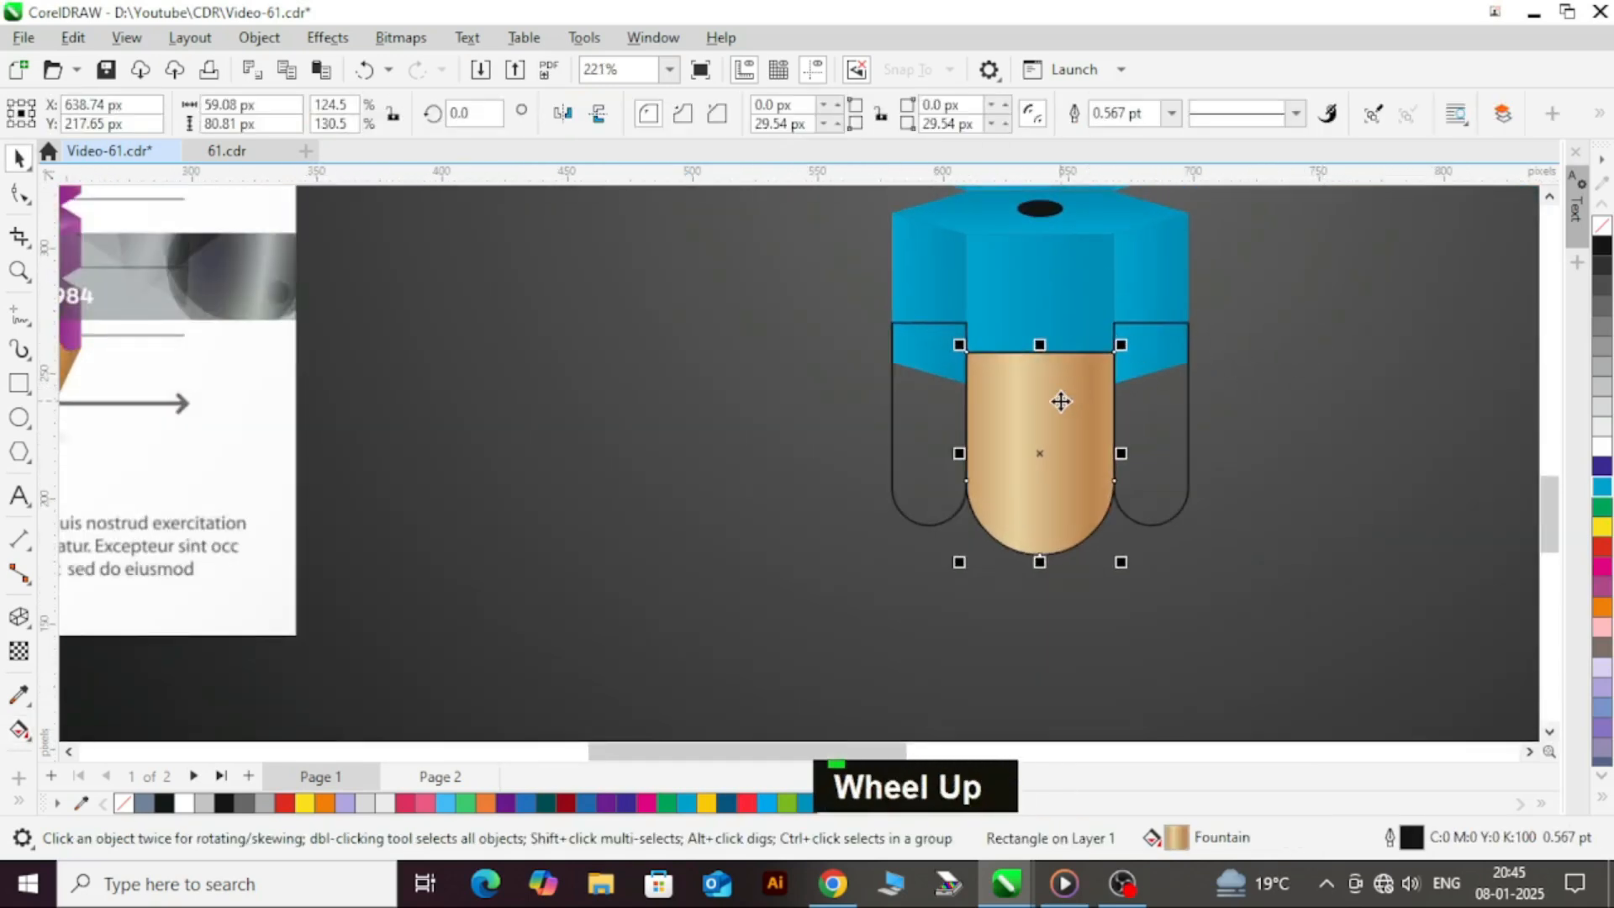
{"action": "left_click", "coordinate": [1057, 427]}
{"action": "left_click_drag", "start_coordinate": [1045, 424], "coordinate": [1146, 414]}
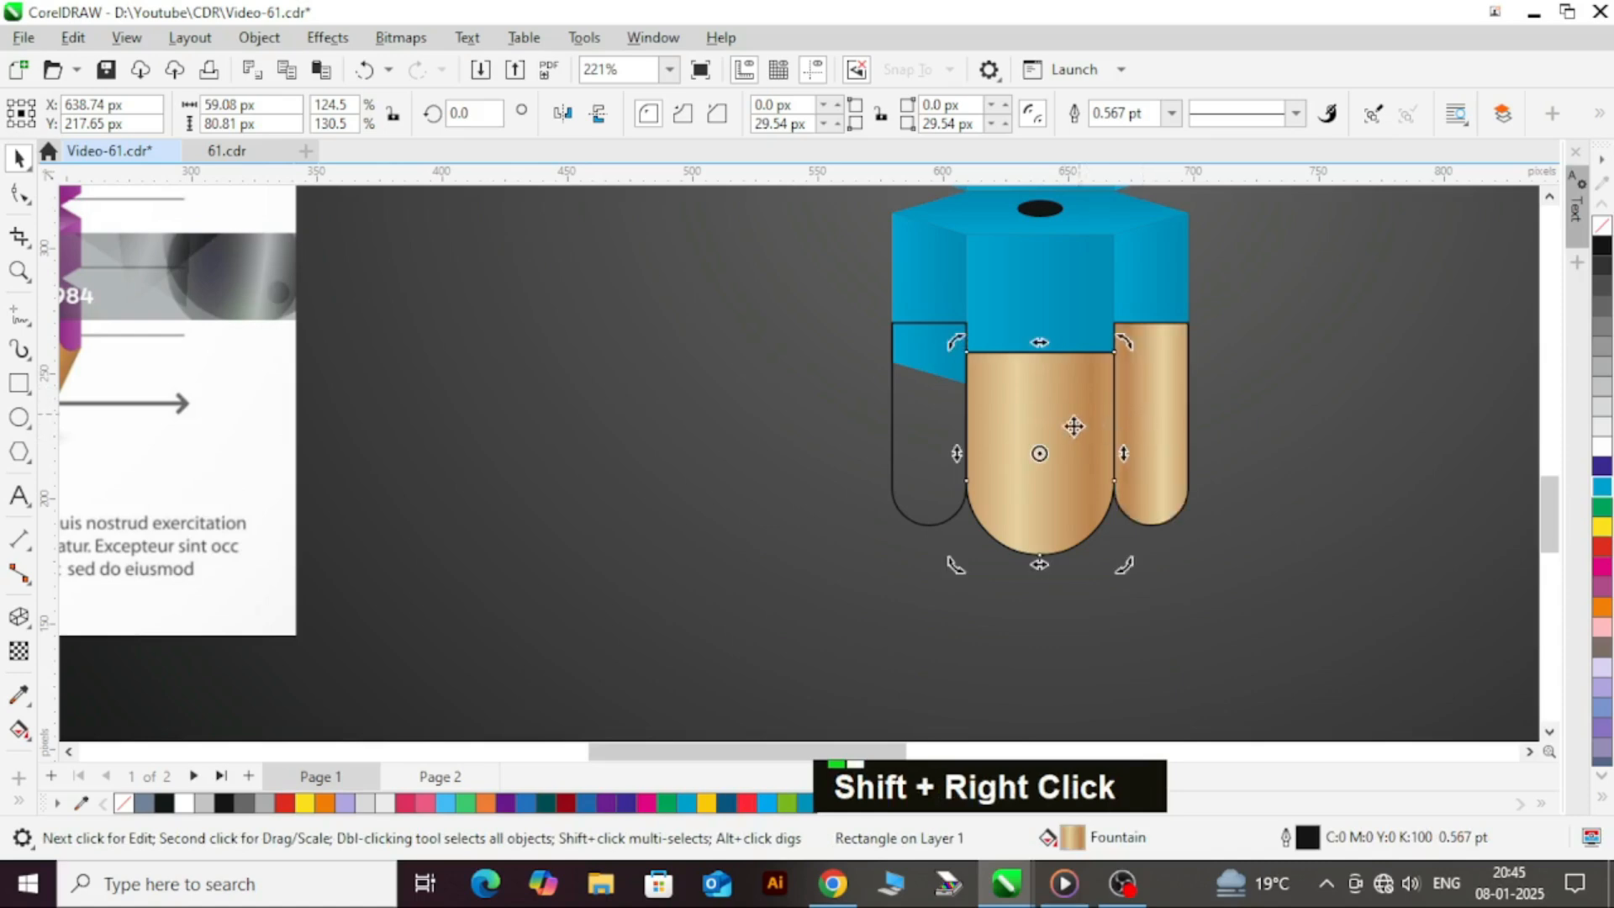
{"action": "left_click_drag", "start_coordinate": [1041, 411], "coordinate": [928, 411]}
- Select all three wood shapes and order them behind the blue prism, just in front of the dark background
{"action": "key", "text": "ctrl+space"}
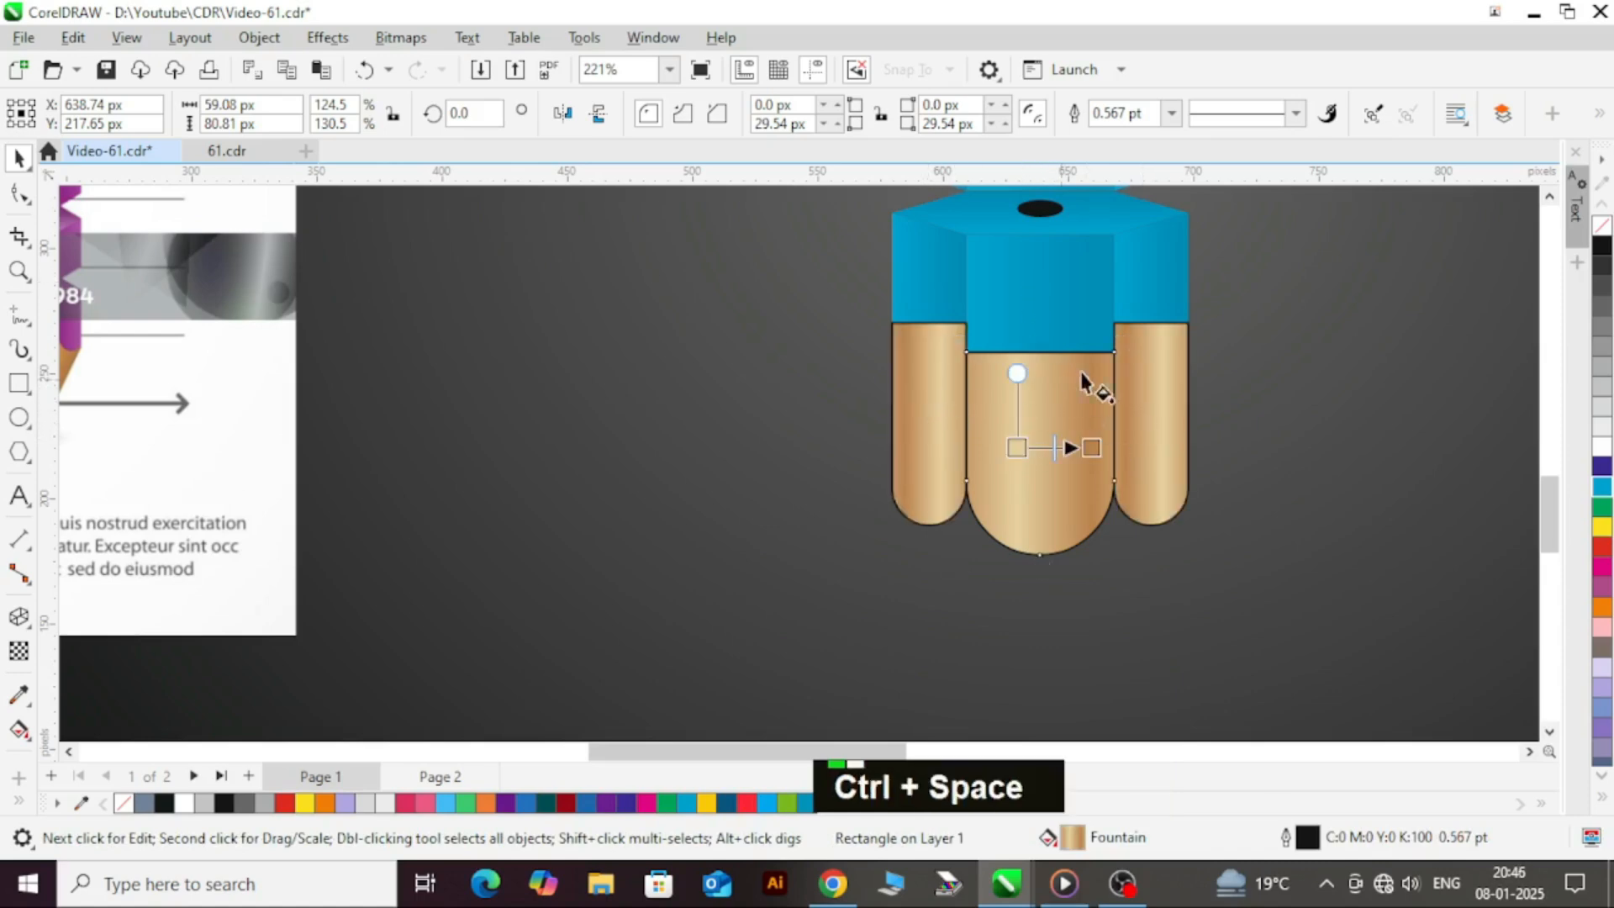
{"action": "left_click", "coordinate": [20, 158]}
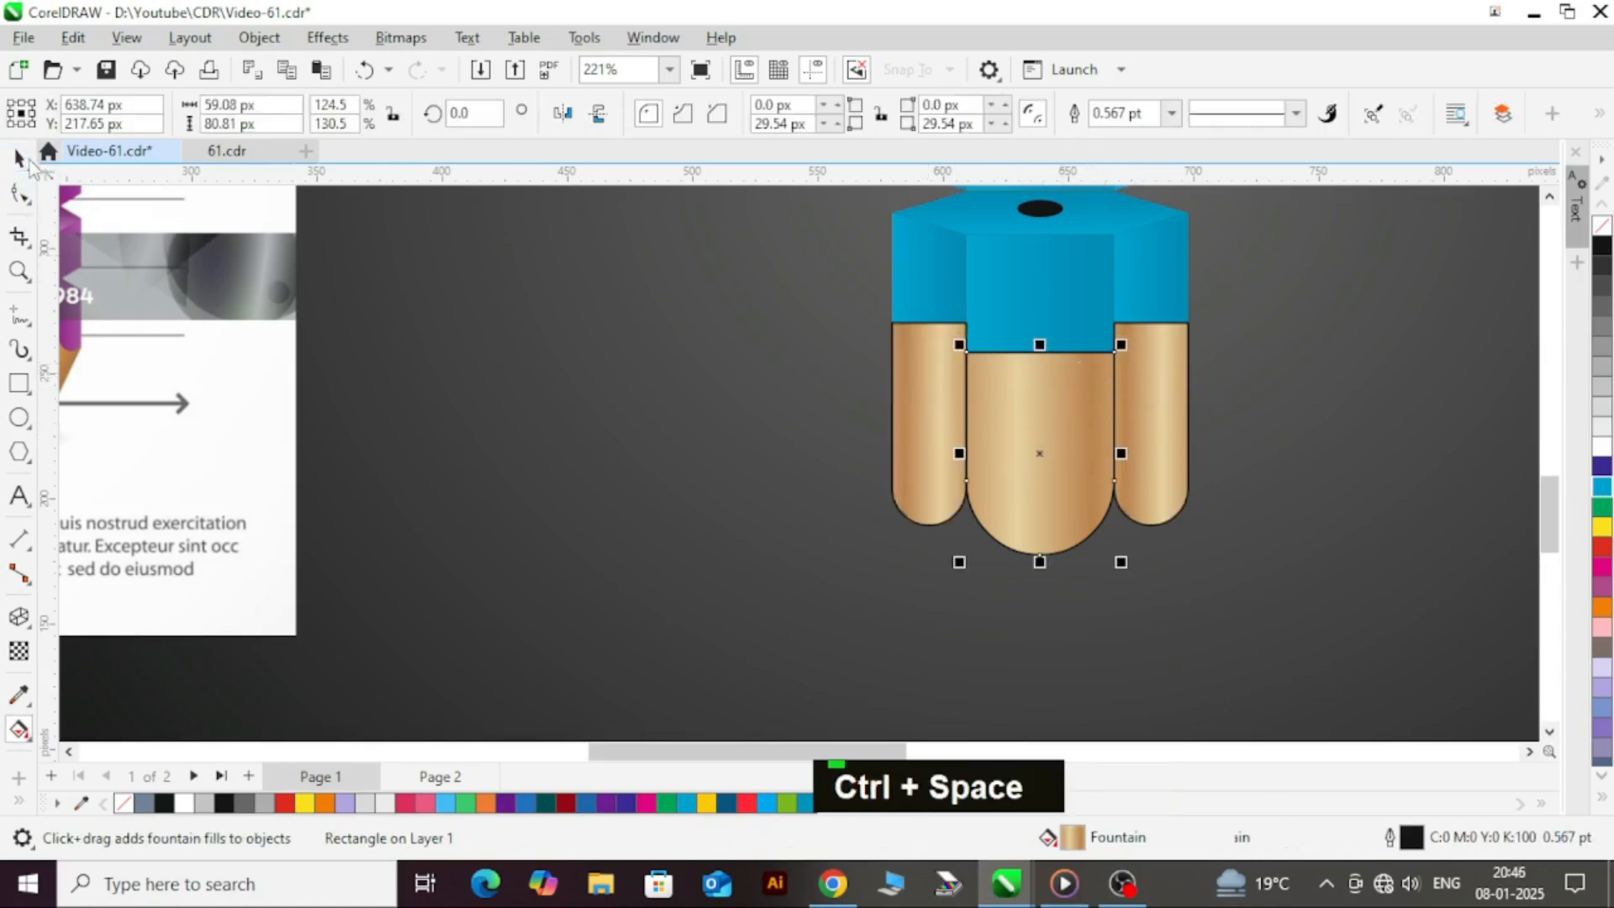
{"action": "left_click", "coordinate": [934, 399], "text": "shift"}
{"action": "left_click", "coordinate": [1150, 410], "text": "shift"}
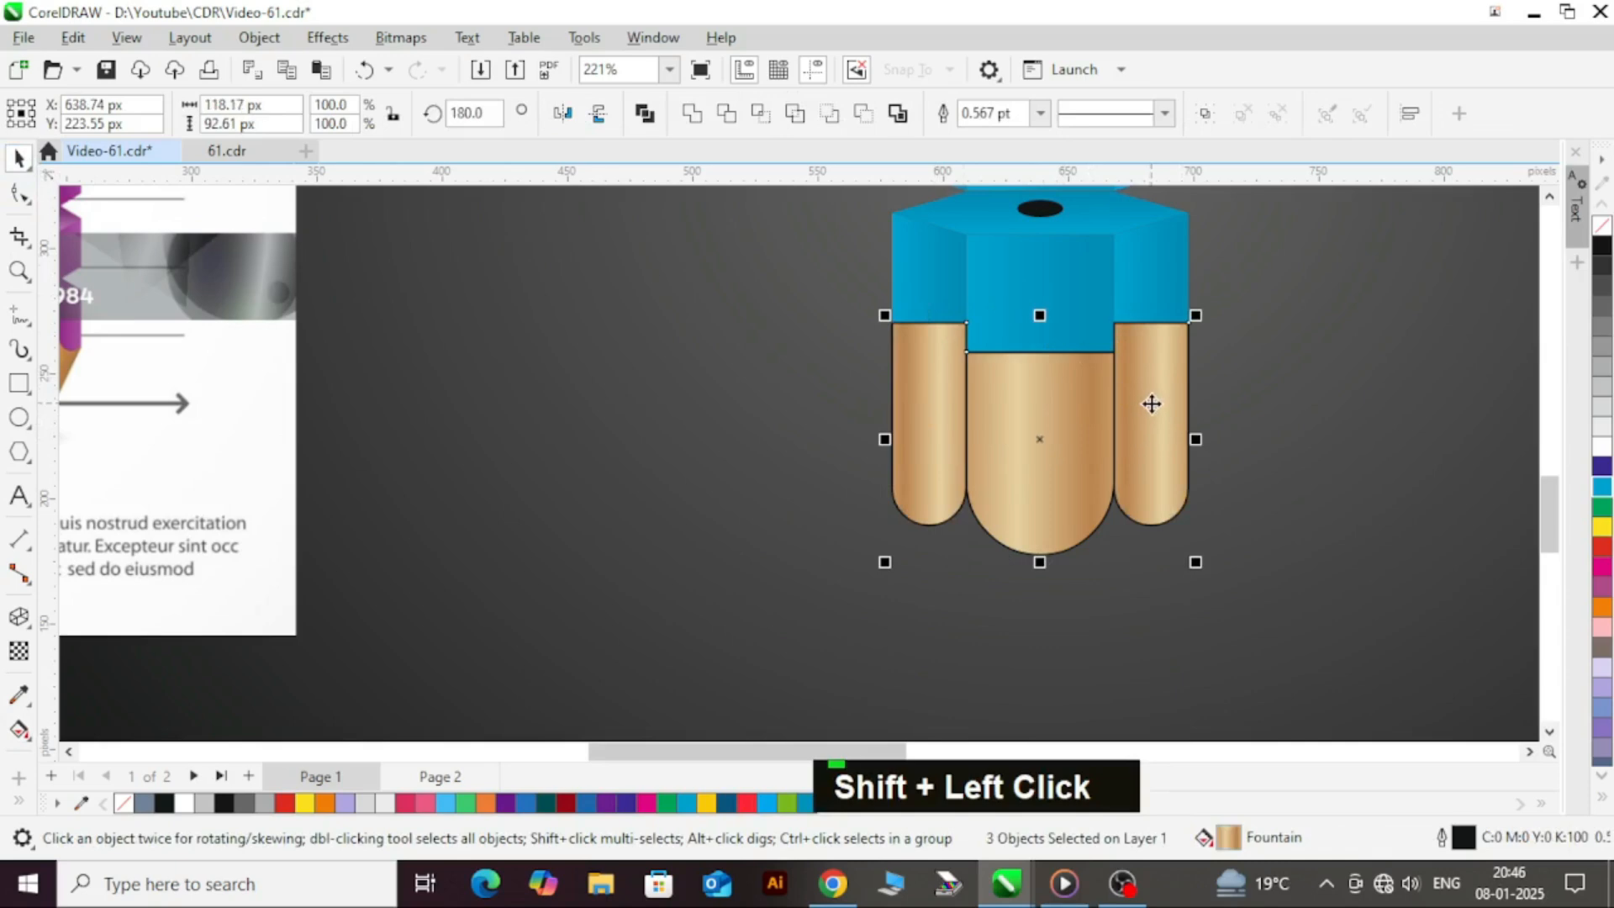
{"action": "key", "text": "shift+Page_Down"}
{"action": "key", "text": "ctrl+Page_Up"}
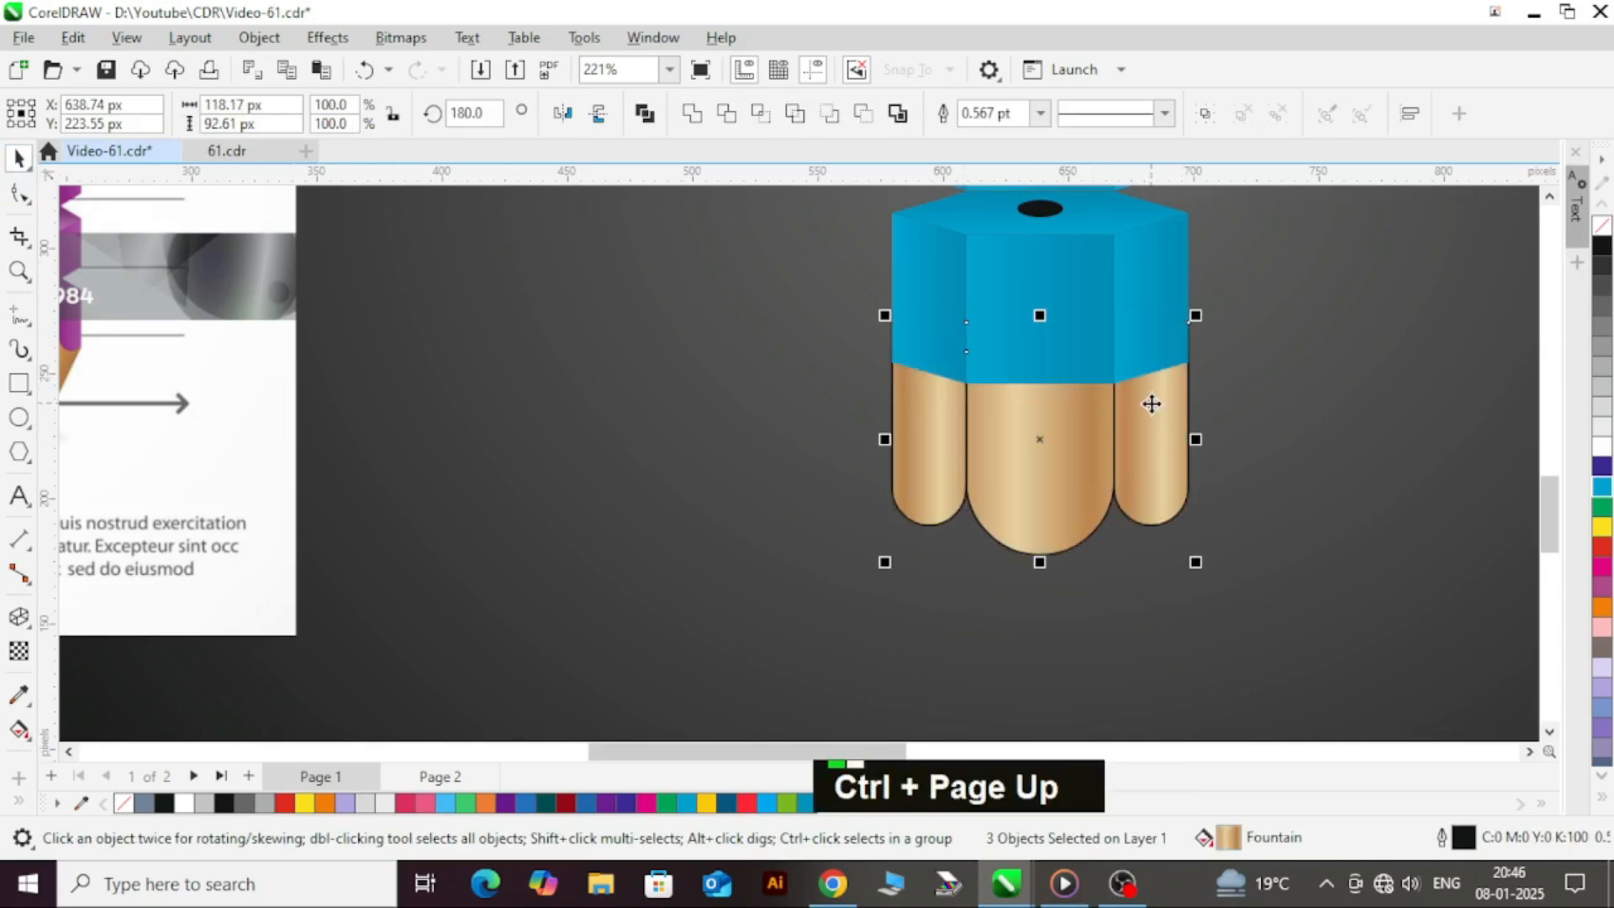
- Raise the three wood shapes to Y 242.75 px, remove their outlines, and deselect them
{"action": "scroll", "coordinate": [1056, 443], "scroll_direction": "down", "scroll_amount": 2}
{"action": "scroll", "coordinate": [1056, 458], "scroll_direction": "up", "scroll_amount": 2}
{"action": "left_click_drag", "start_coordinate": [1056, 458], "coordinate": [1058, 421]}
{"action": "right_click", "coordinate": [1602, 231]}
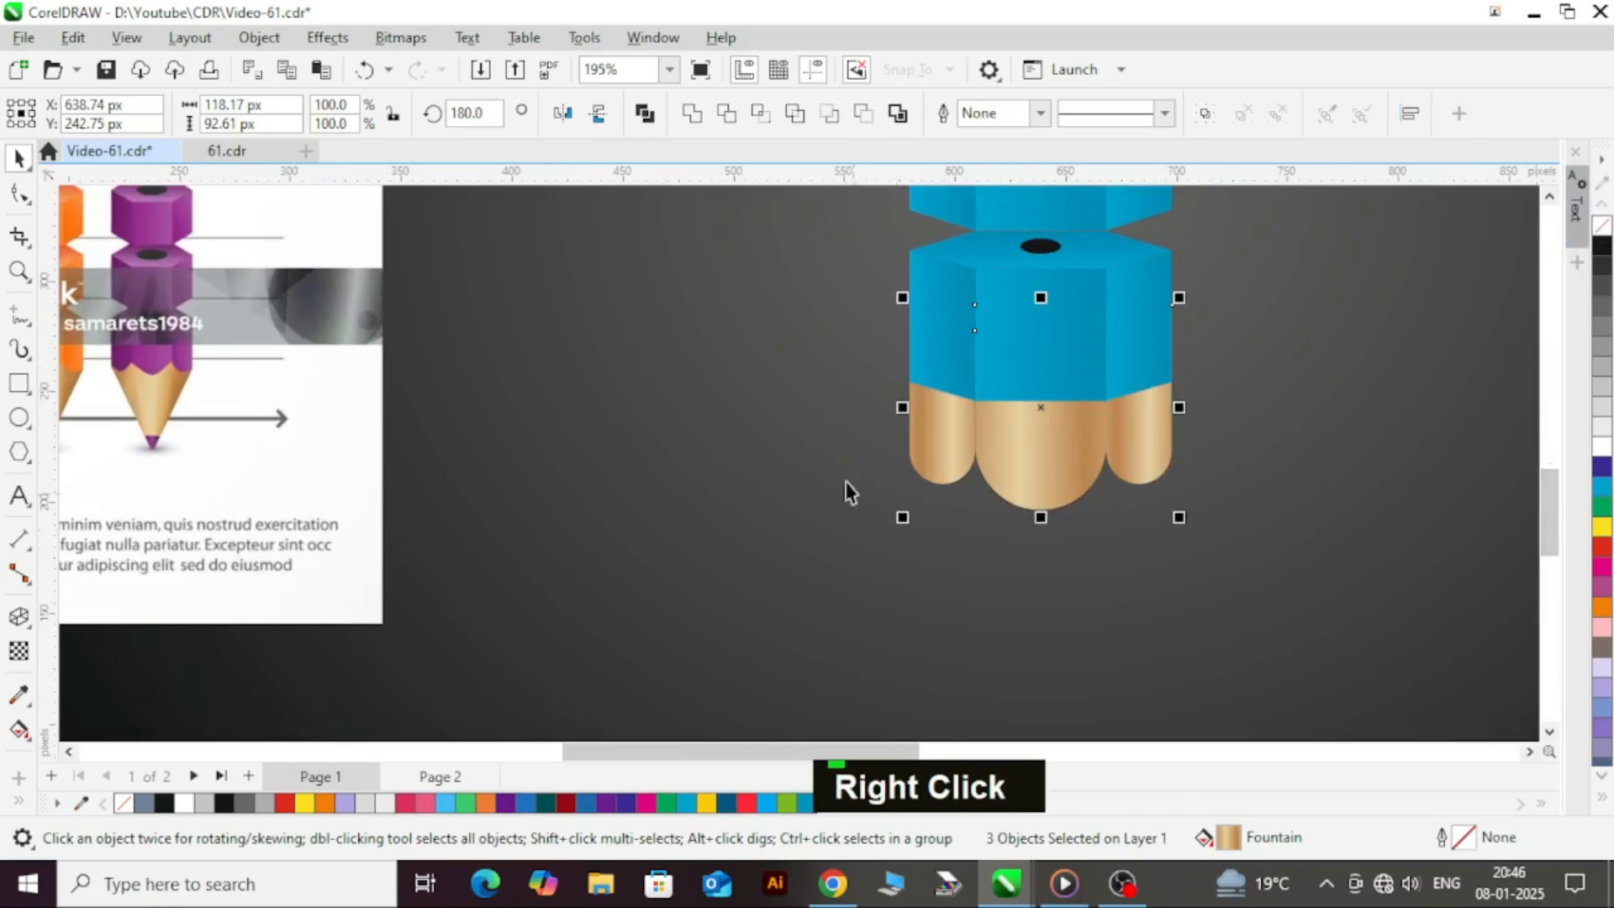
{"action": "scroll", "coordinate": [856, 449], "scroll_direction": "down", "scroll_amount": 3}
{"action": "left_click", "coordinate": [1445, 421]}
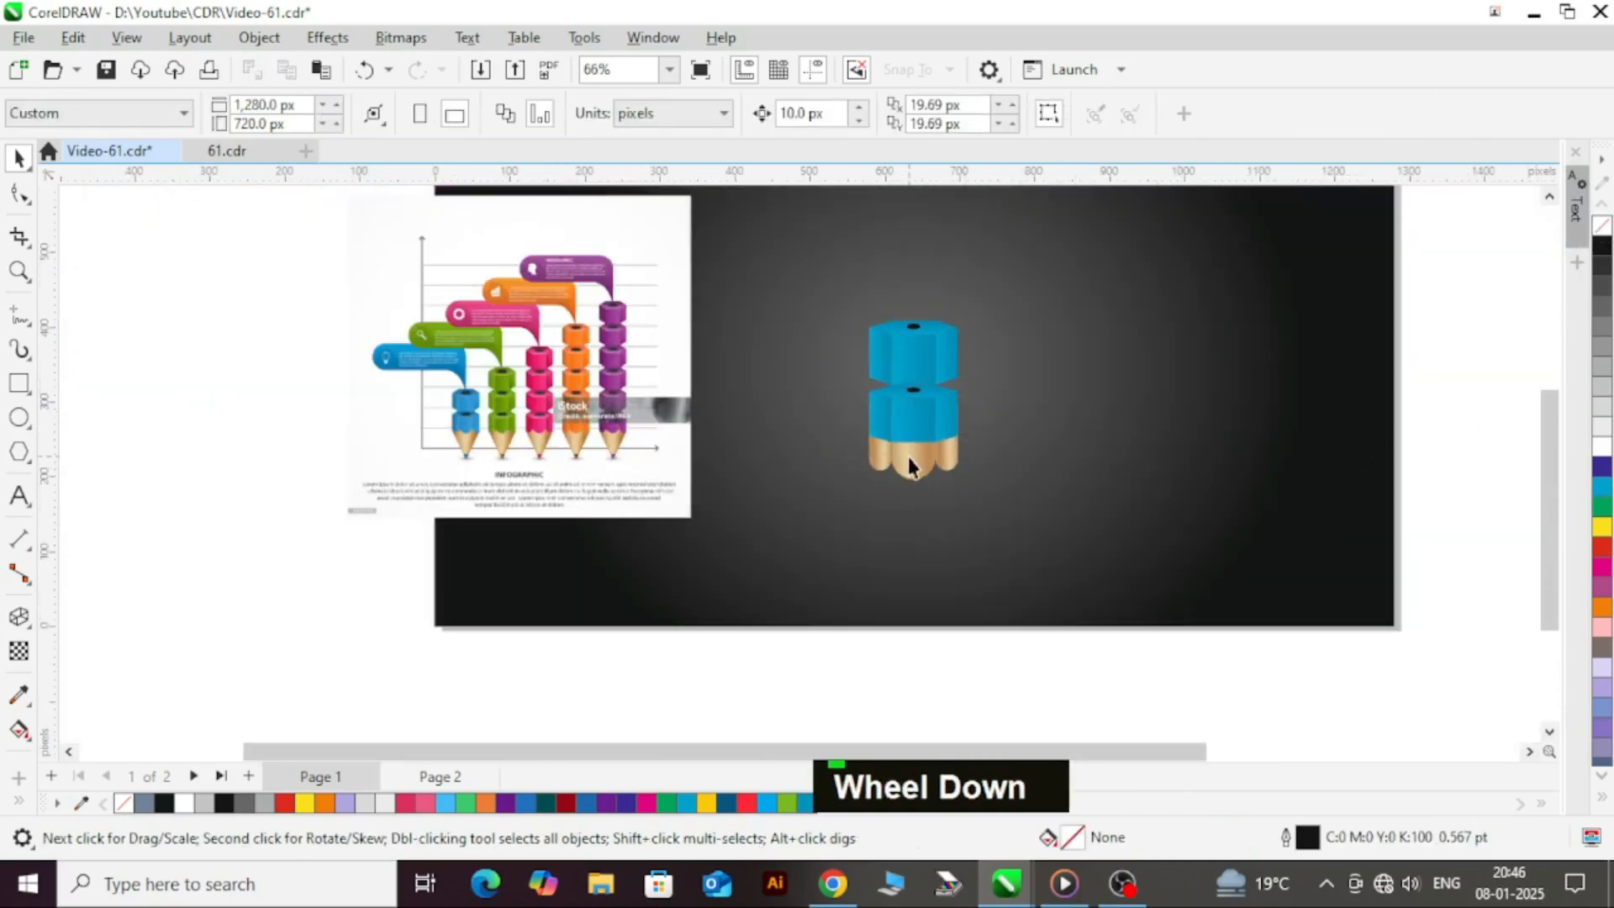
- Reselect the three wood shapes and raise them together about 8 px, to Y 250.92 px
{"action": "scroll", "coordinate": [907, 454], "scroll_direction": "up", "scroll_amount": 1}
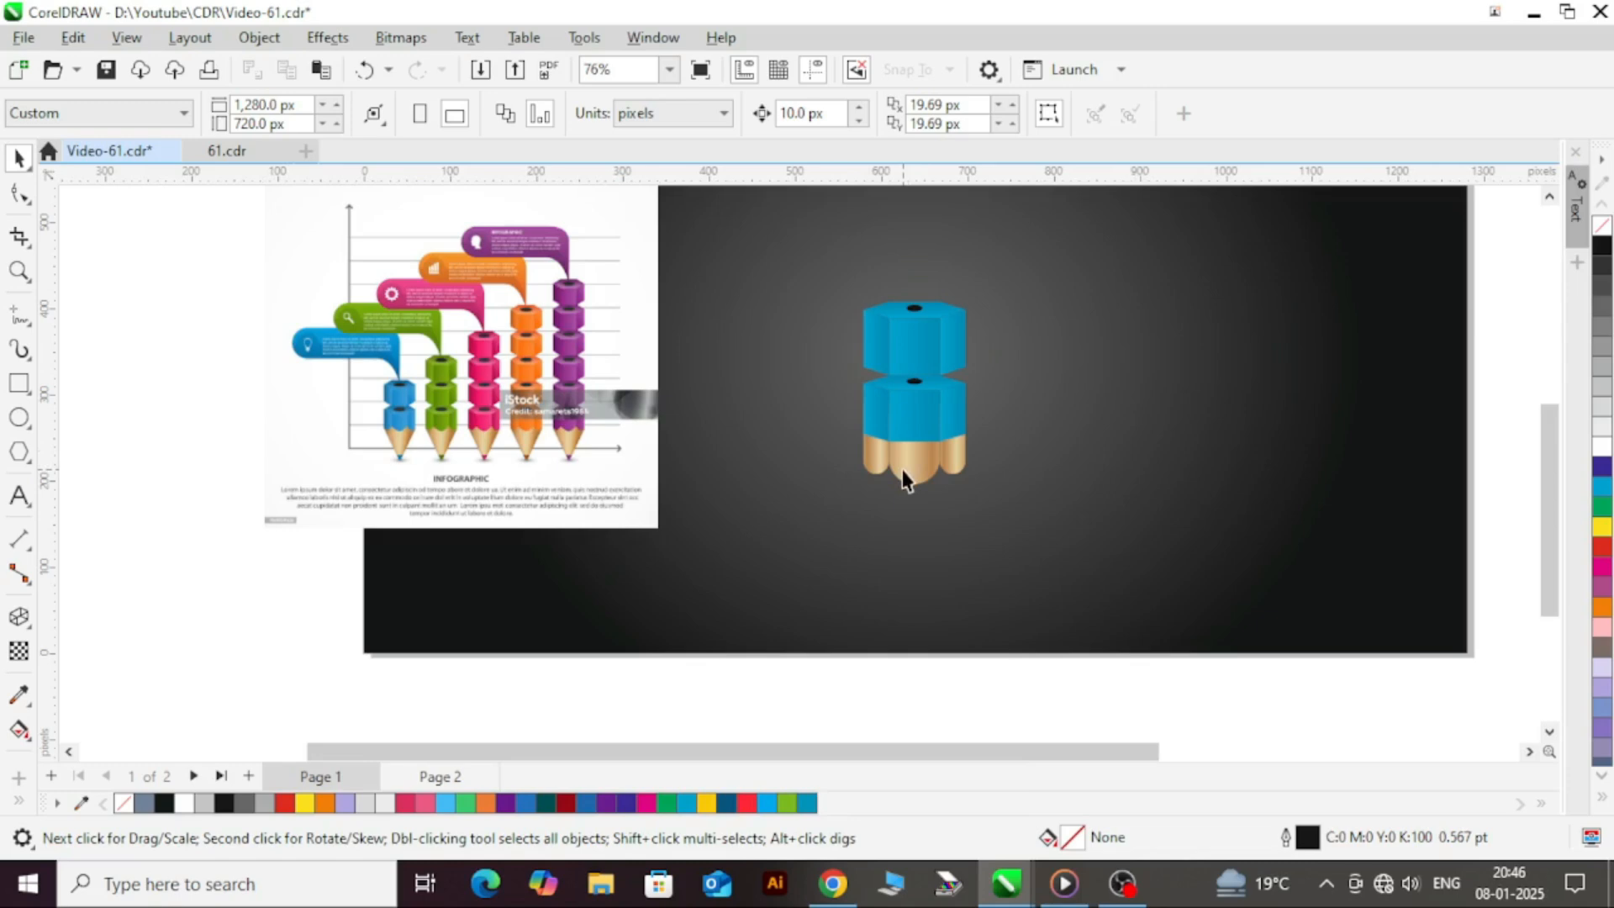
{"action": "scroll", "coordinate": [903, 479], "scroll_direction": "up", "scroll_amount": 2}
{"action": "left_click", "coordinate": [892, 466]}
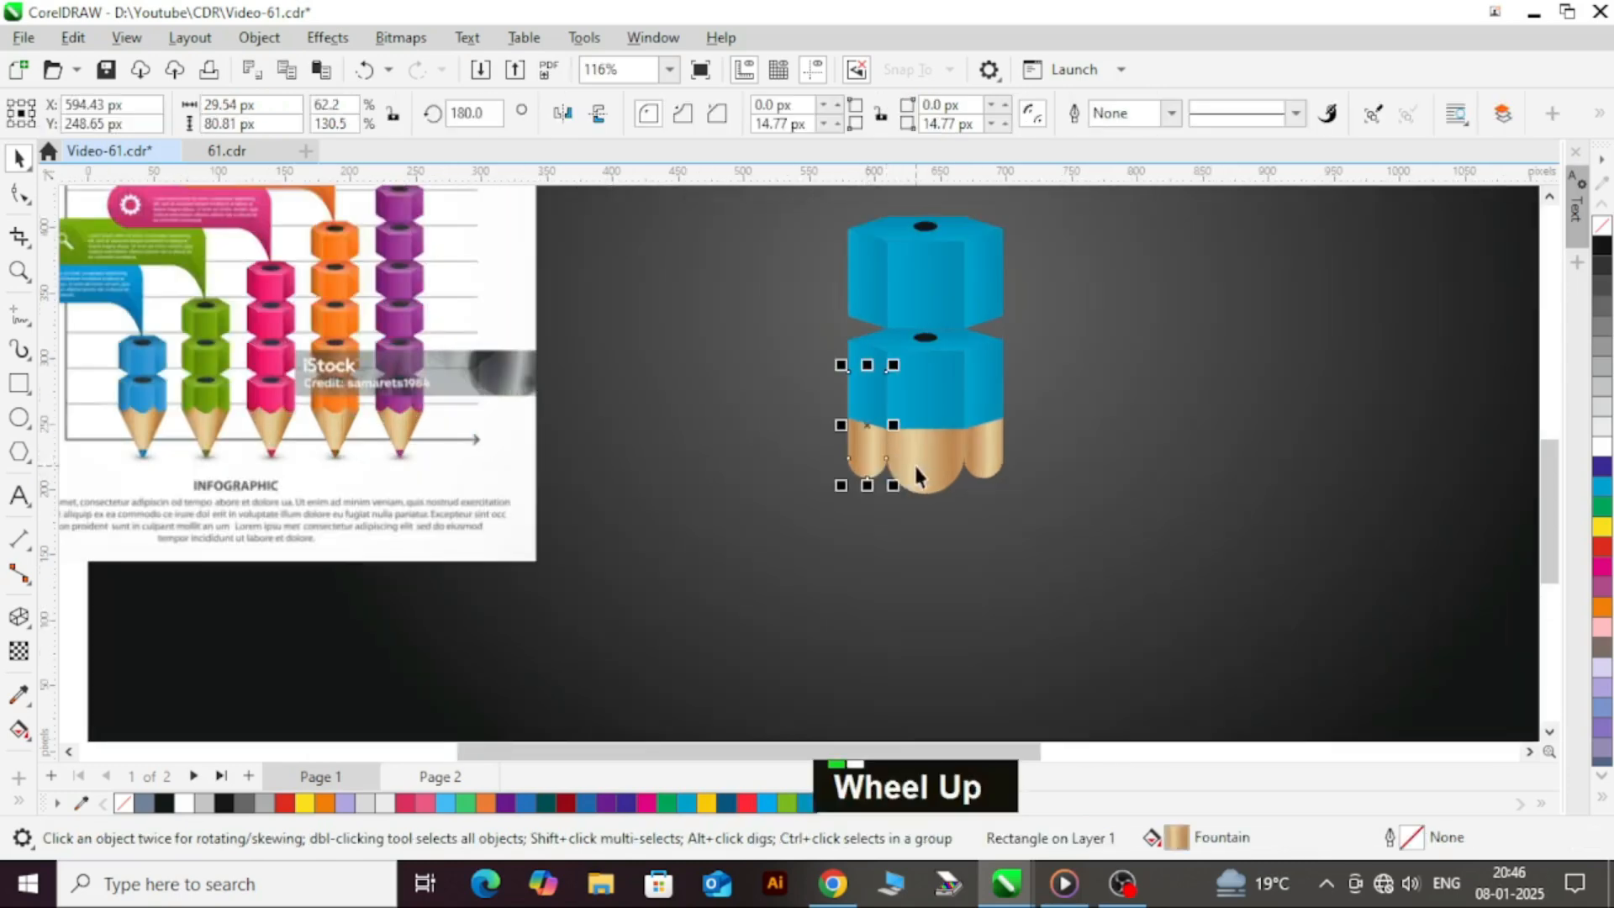
{"action": "left_click", "coordinate": [988, 461], "text": "shift"}
{"action": "scroll", "coordinate": [929, 463], "scroll_direction": "up", "scroll_amount": 1}
{"action": "left_click", "coordinate": [944, 464], "text": "ctrl"}
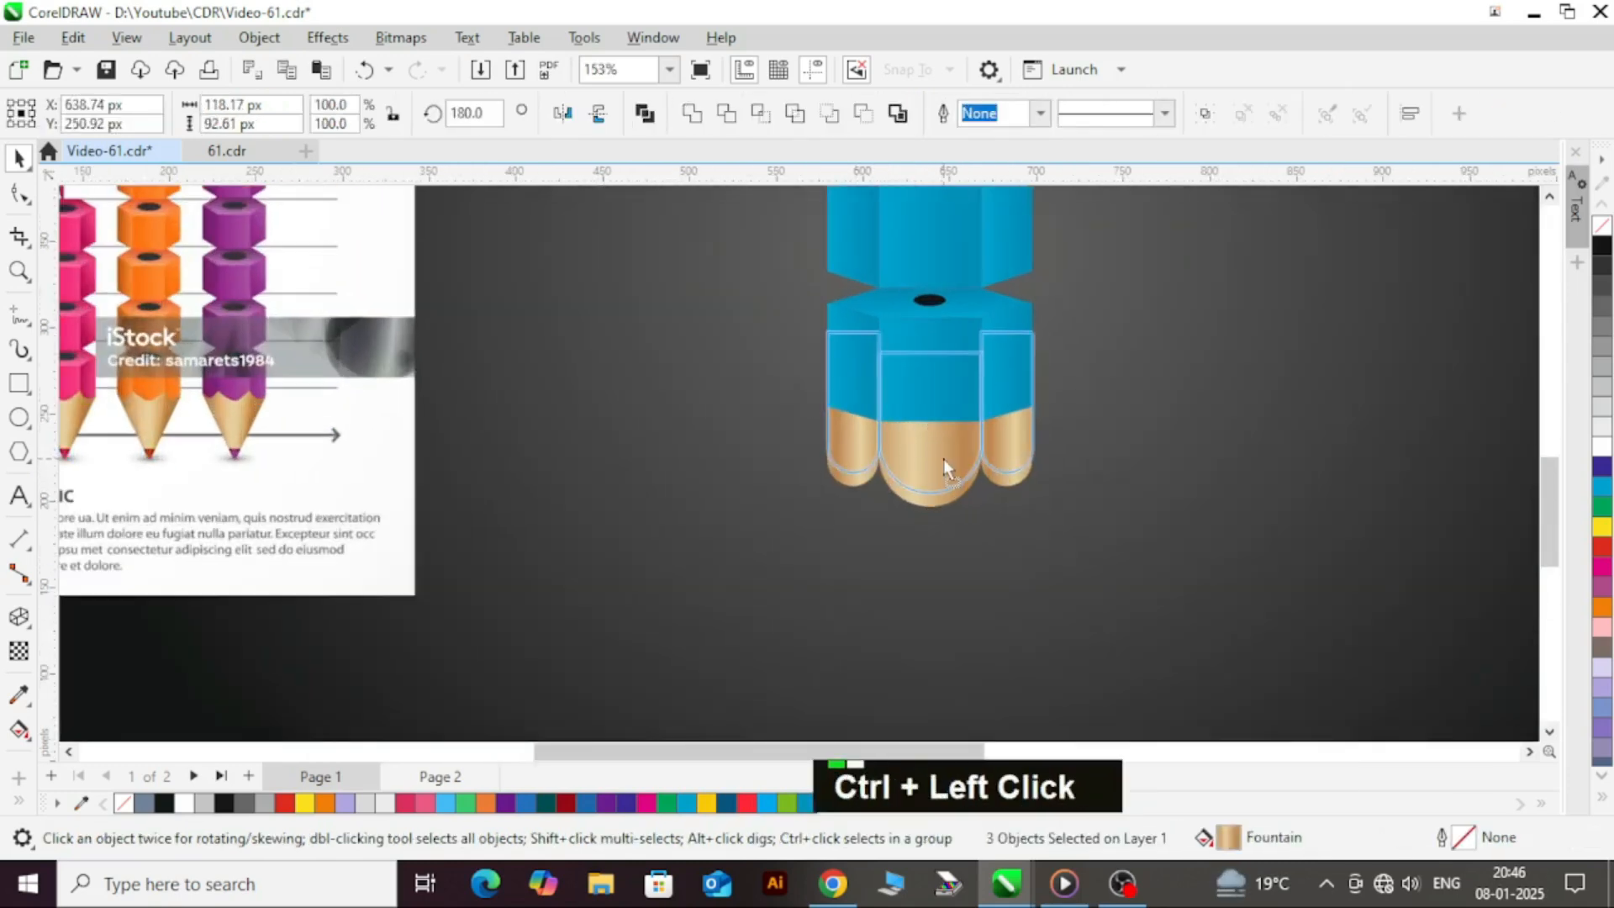
{"action": "scroll", "coordinate": [937, 480], "scroll_direction": "down", "scroll_amount": 3}
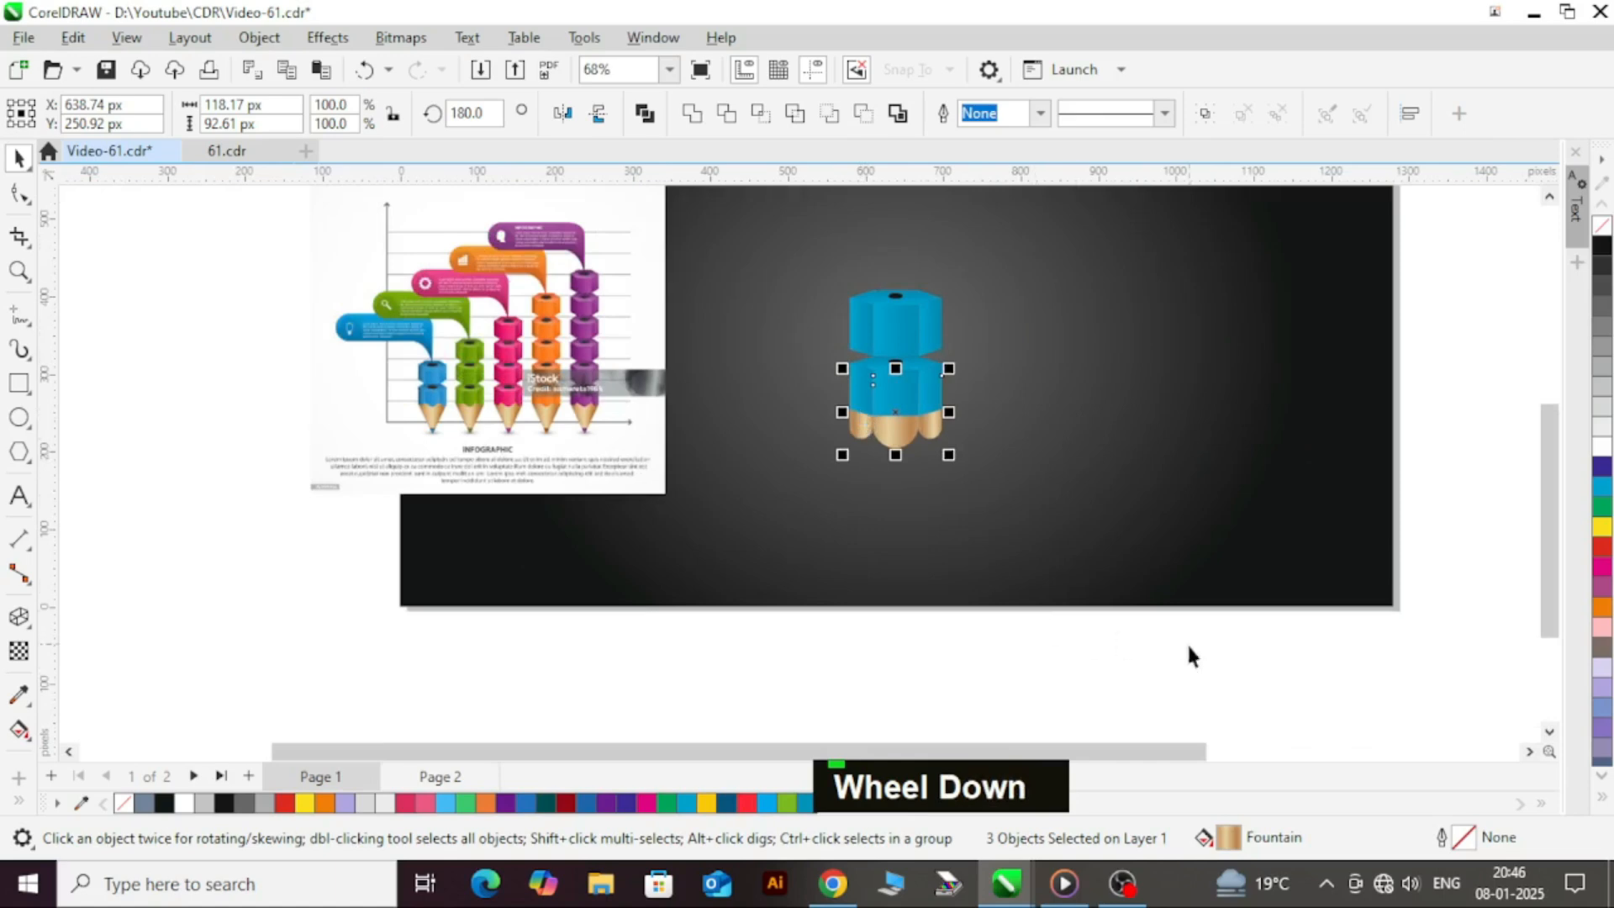
{"action": "left_click", "coordinate": [1189, 652]}
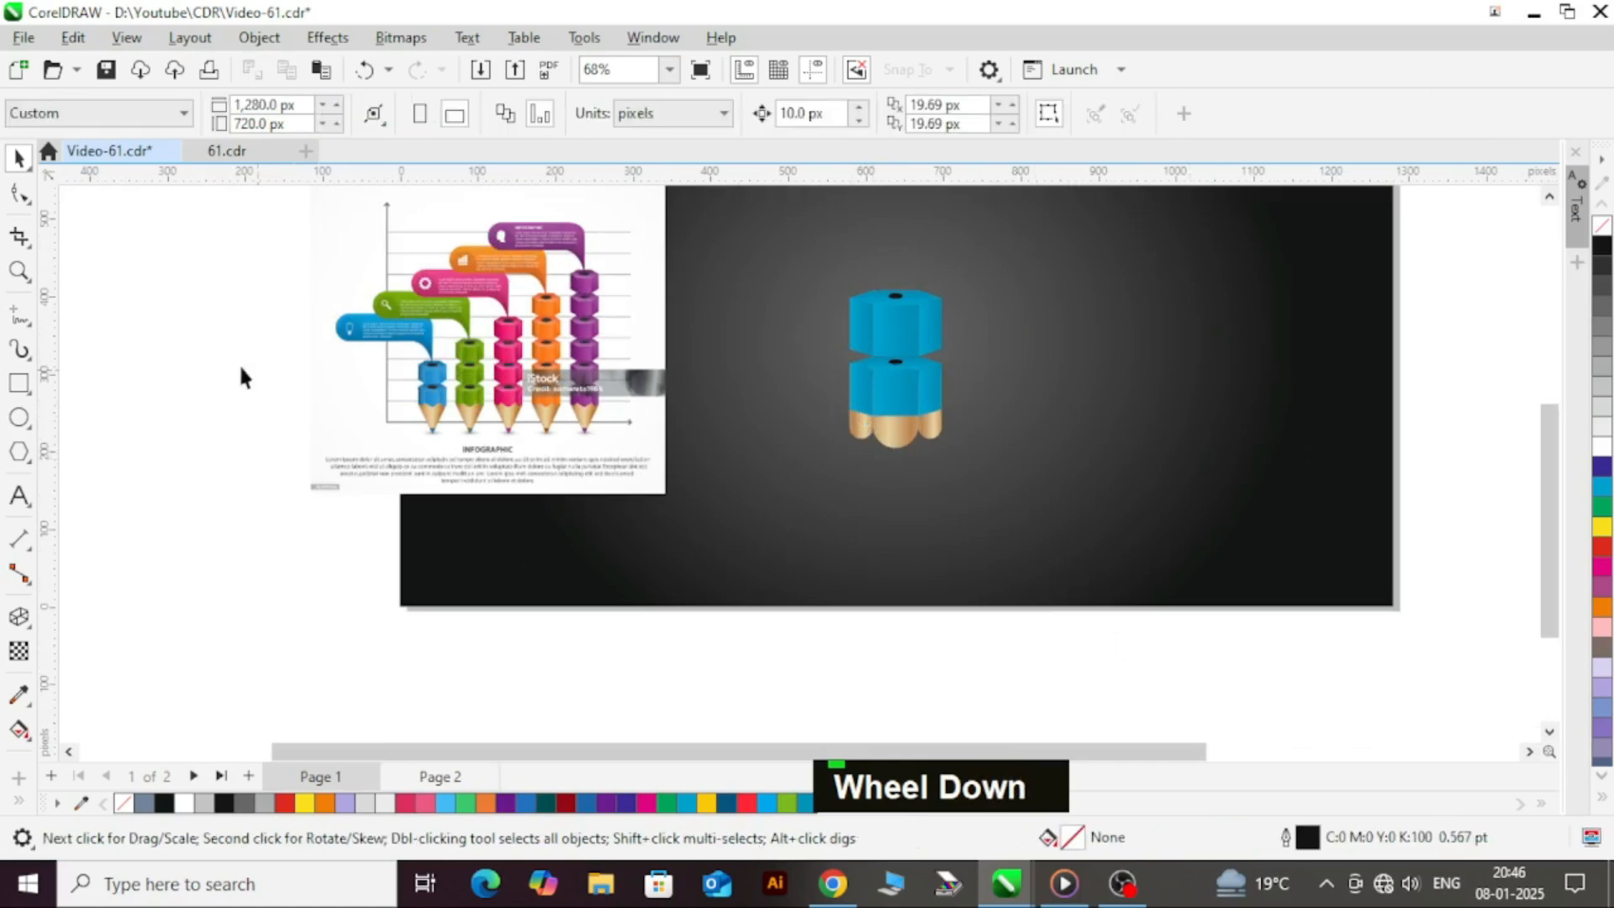
- Draw a three-sided polygon about 113 × 98 px over the wood shapes and mirror it vertically to point downward
{"action": "left_click", "coordinate": [25, 456]}
{"action": "scroll", "coordinate": [807, 446], "scroll_direction": "up", "scroll_amount": 1}
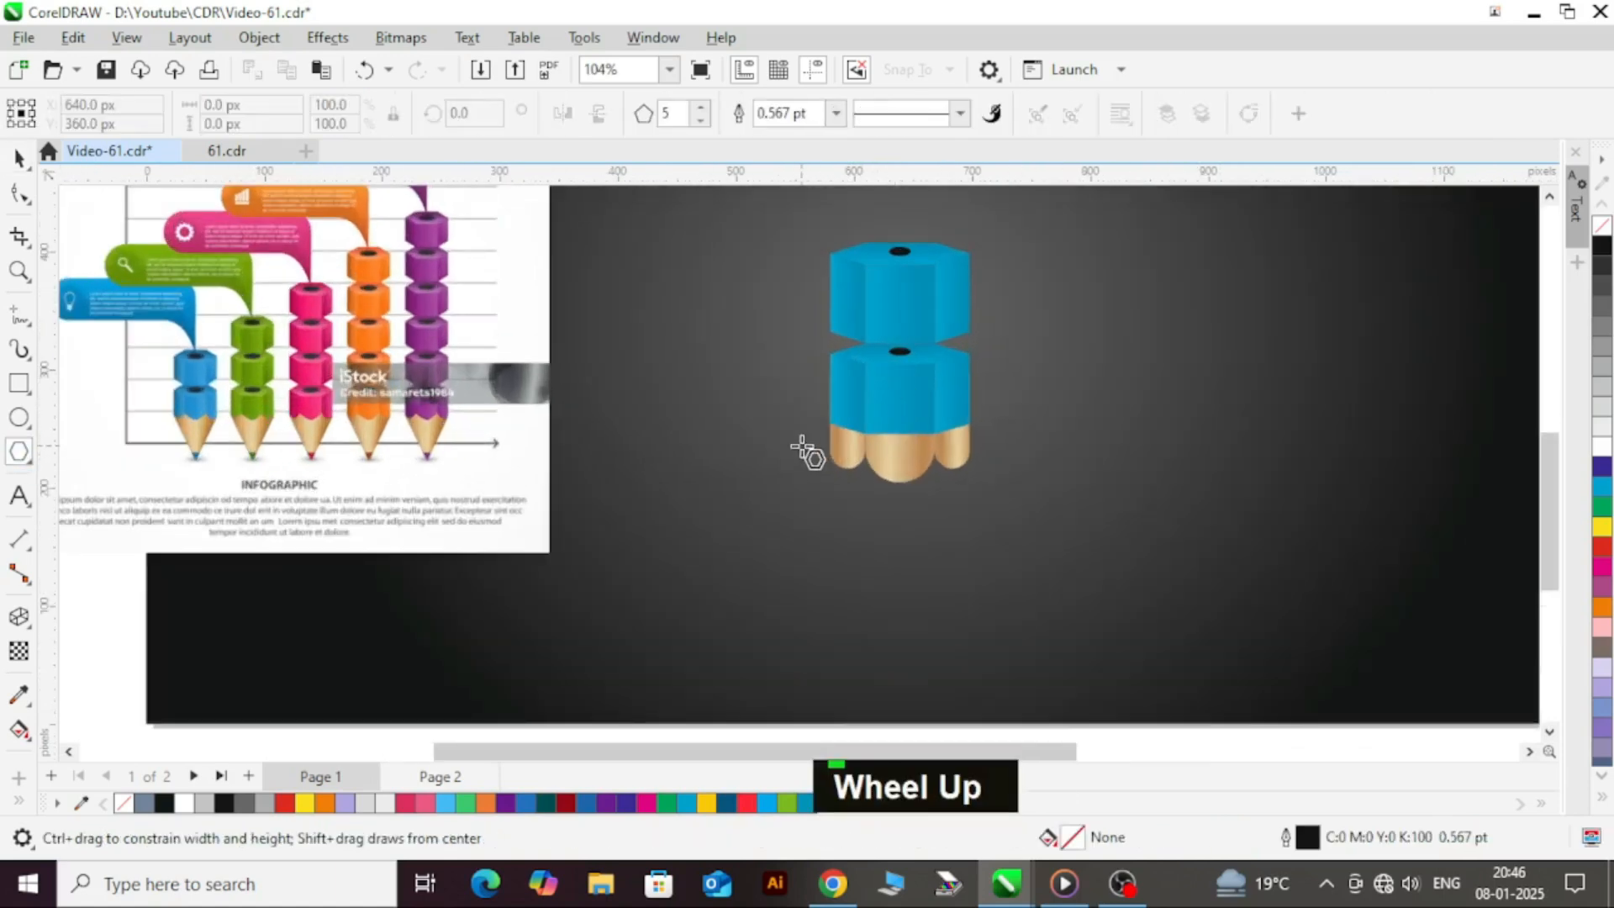
{"action": "left_click_drag", "start_coordinate": [794, 426], "coordinate": [916, 567]}
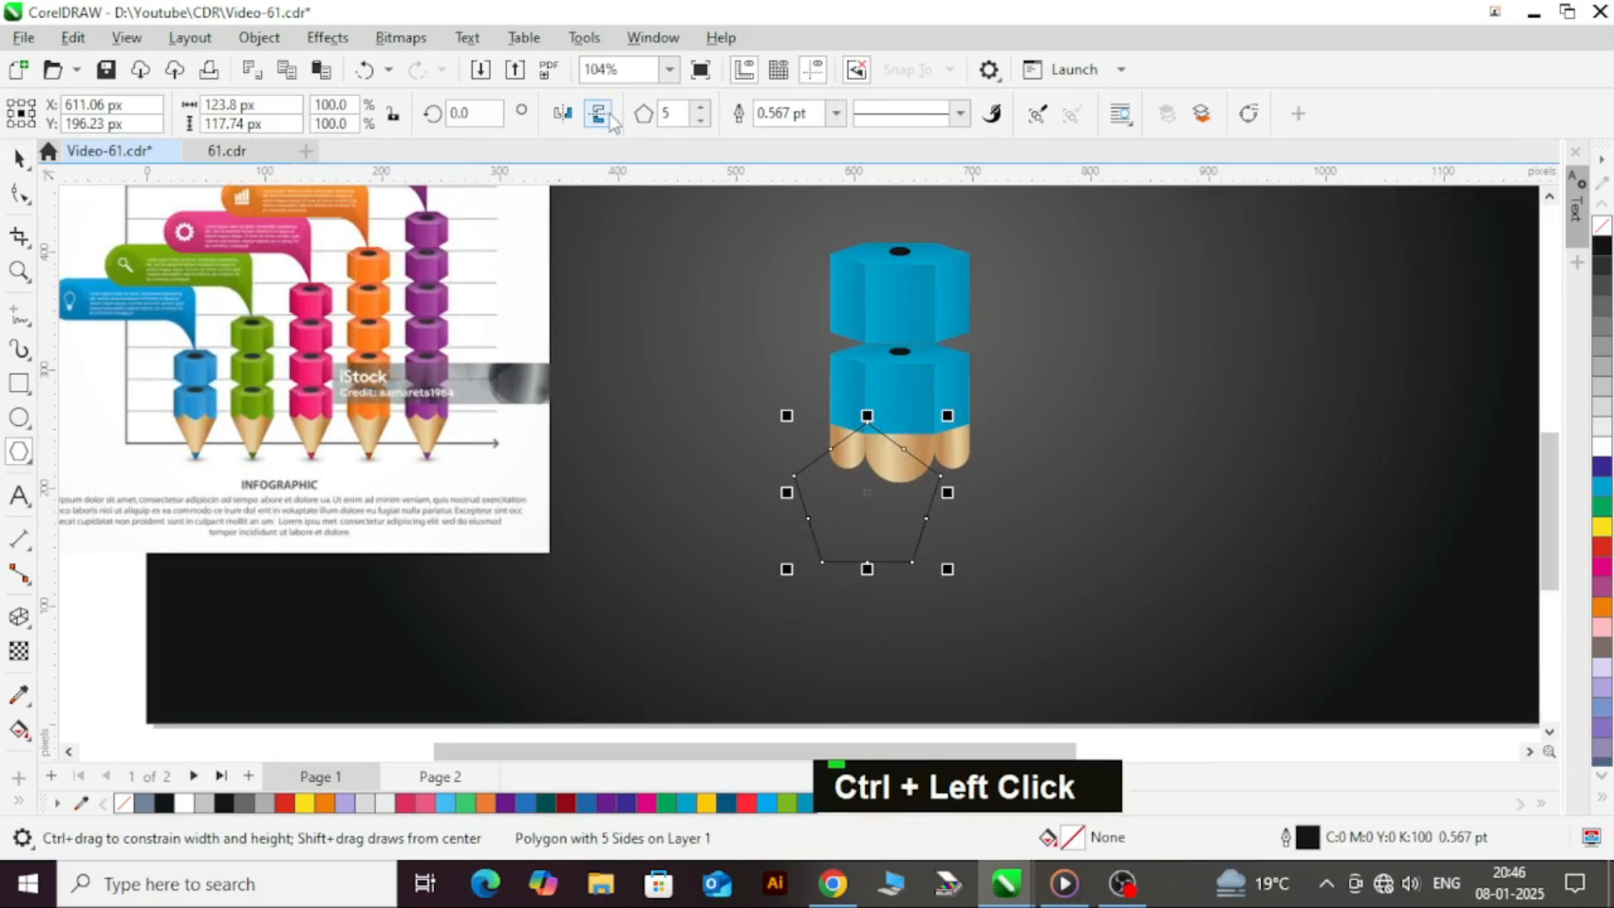
{"action": "left_click", "coordinate": [699, 120]}
{"action": "left_click", "coordinate": [699, 120]}
{"action": "key", "text": "ctrl+space"}
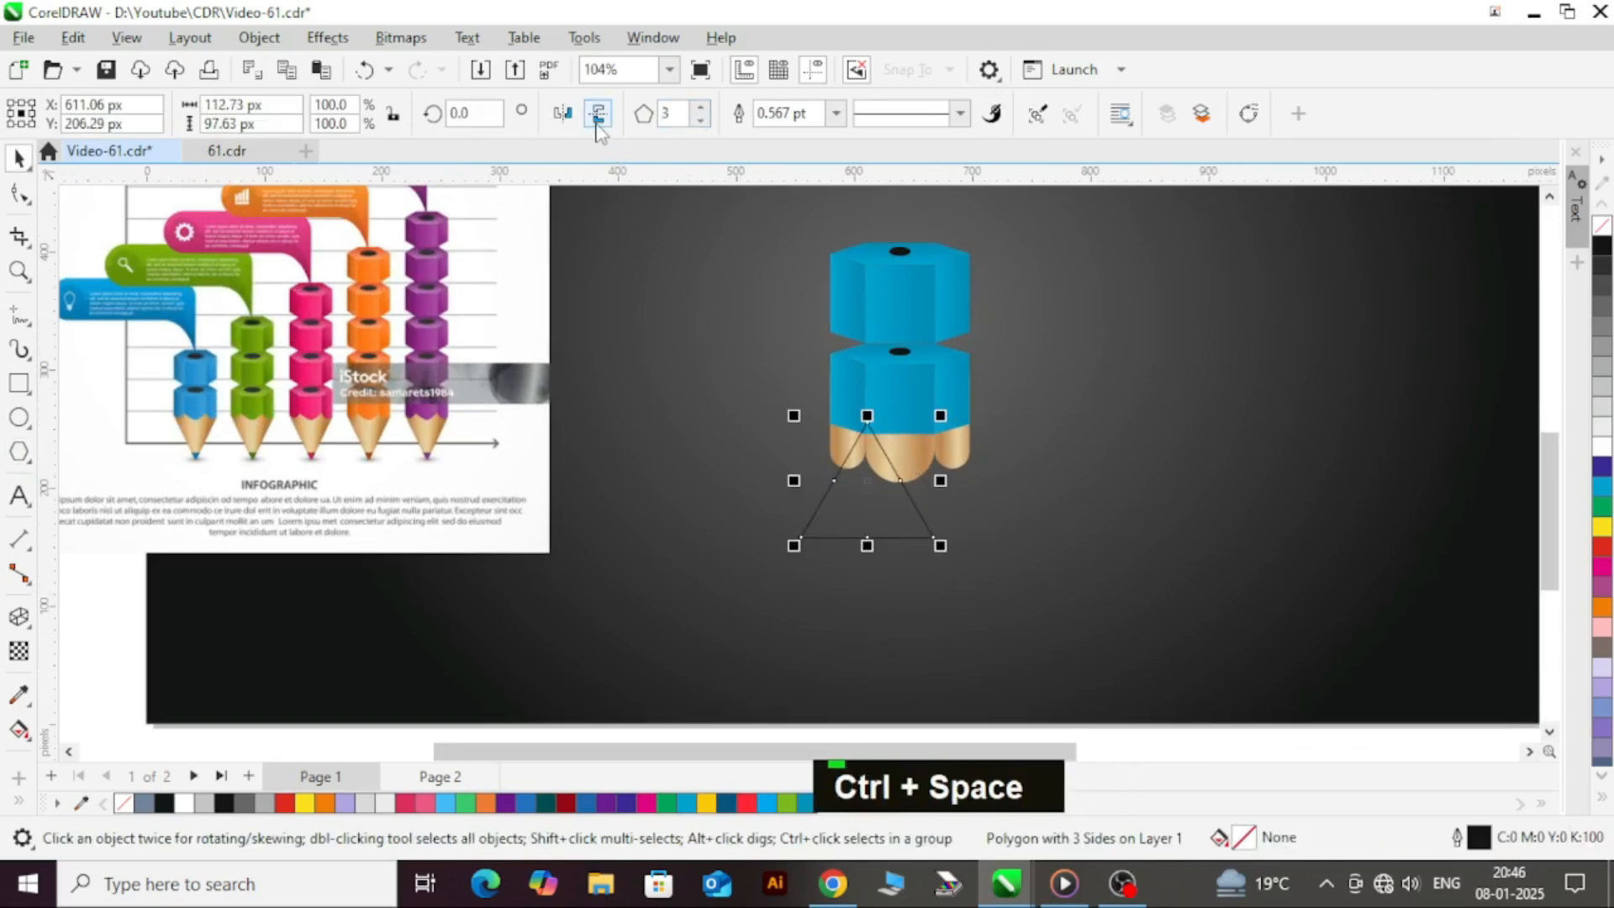
{"action": "left_click", "coordinate": [598, 124]}
{"action": "key", "text": "ctrl+space"}
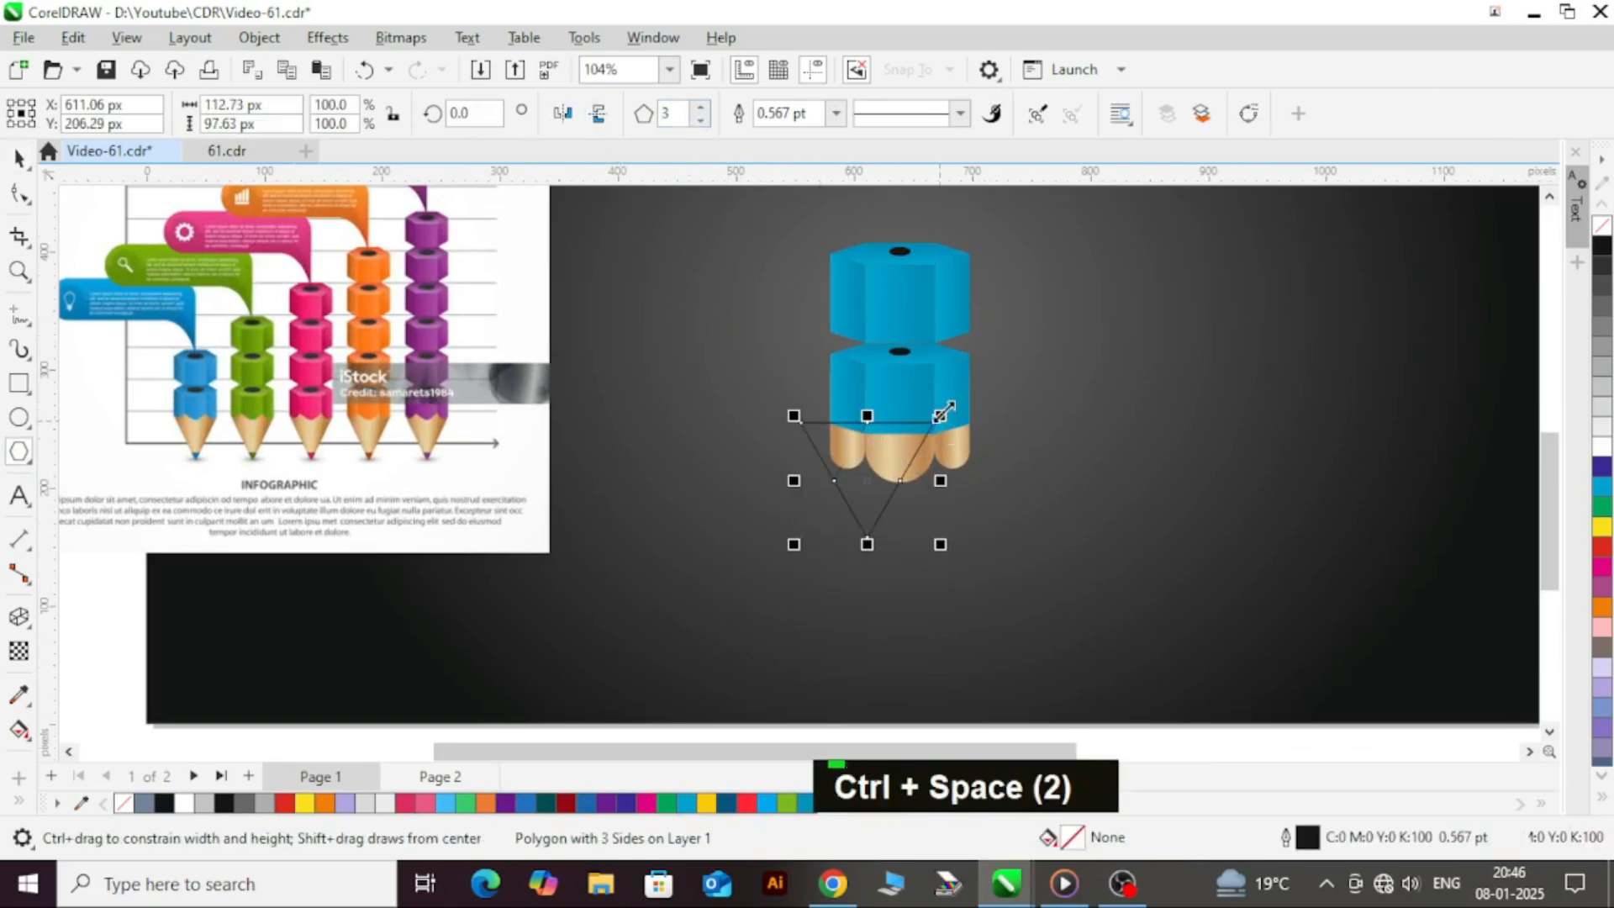
- Centre the triangle horizontally on the lower prism's middle face, at X 638.74 px, and deselect
{"action": "left_click", "coordinate": [19, 158]}
{"action": "left_click", "coordinate": [850, 387], "text": "shift"}
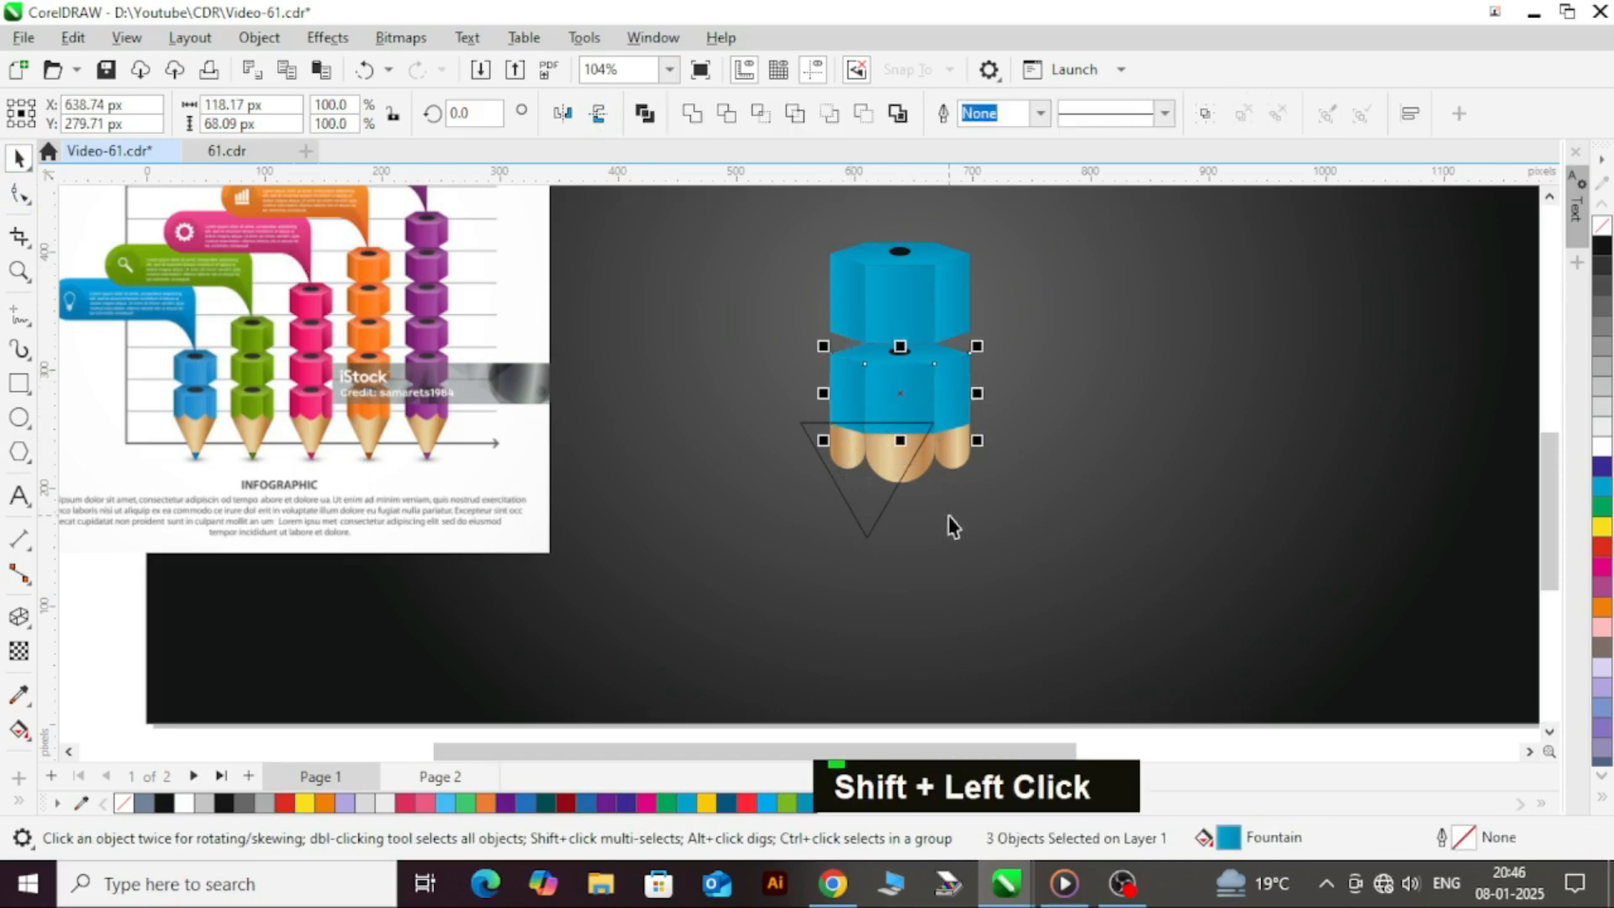
{"action": "left_click", "coordinate": [870, 521]}
{"action": "left_click", "coordinate": [908, 376], "text": "shift"}
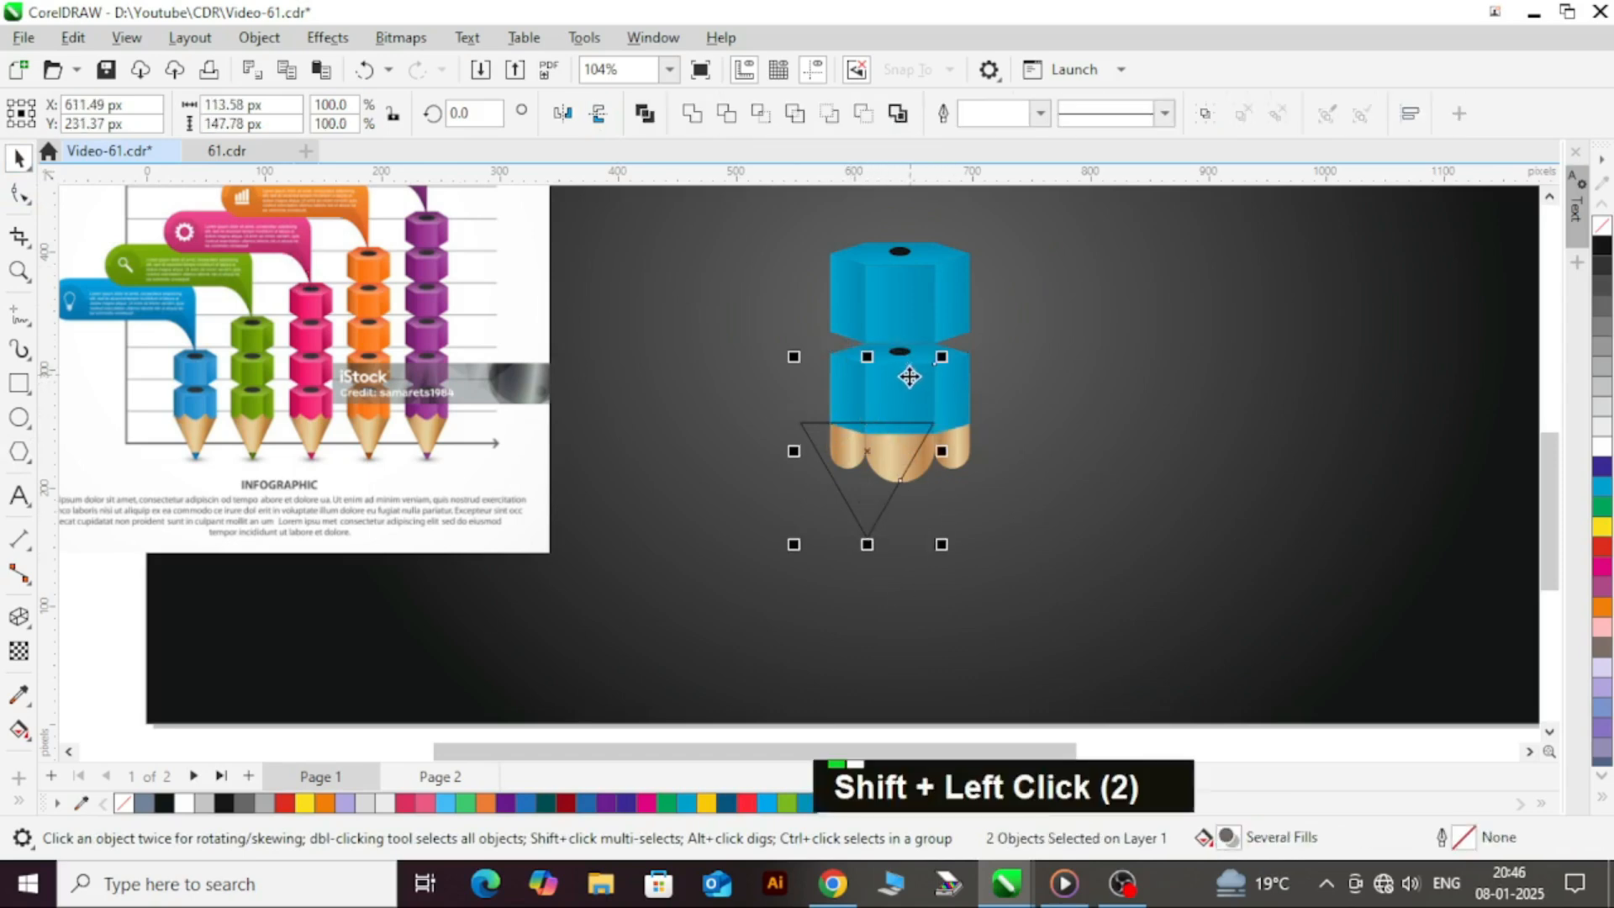
{"action": "scroll", "coordinate": [735, 479], "scroll_direction": "down", "scroll_amount": 2}
{"action": "left_click", "coordinate": [1074, 479]}
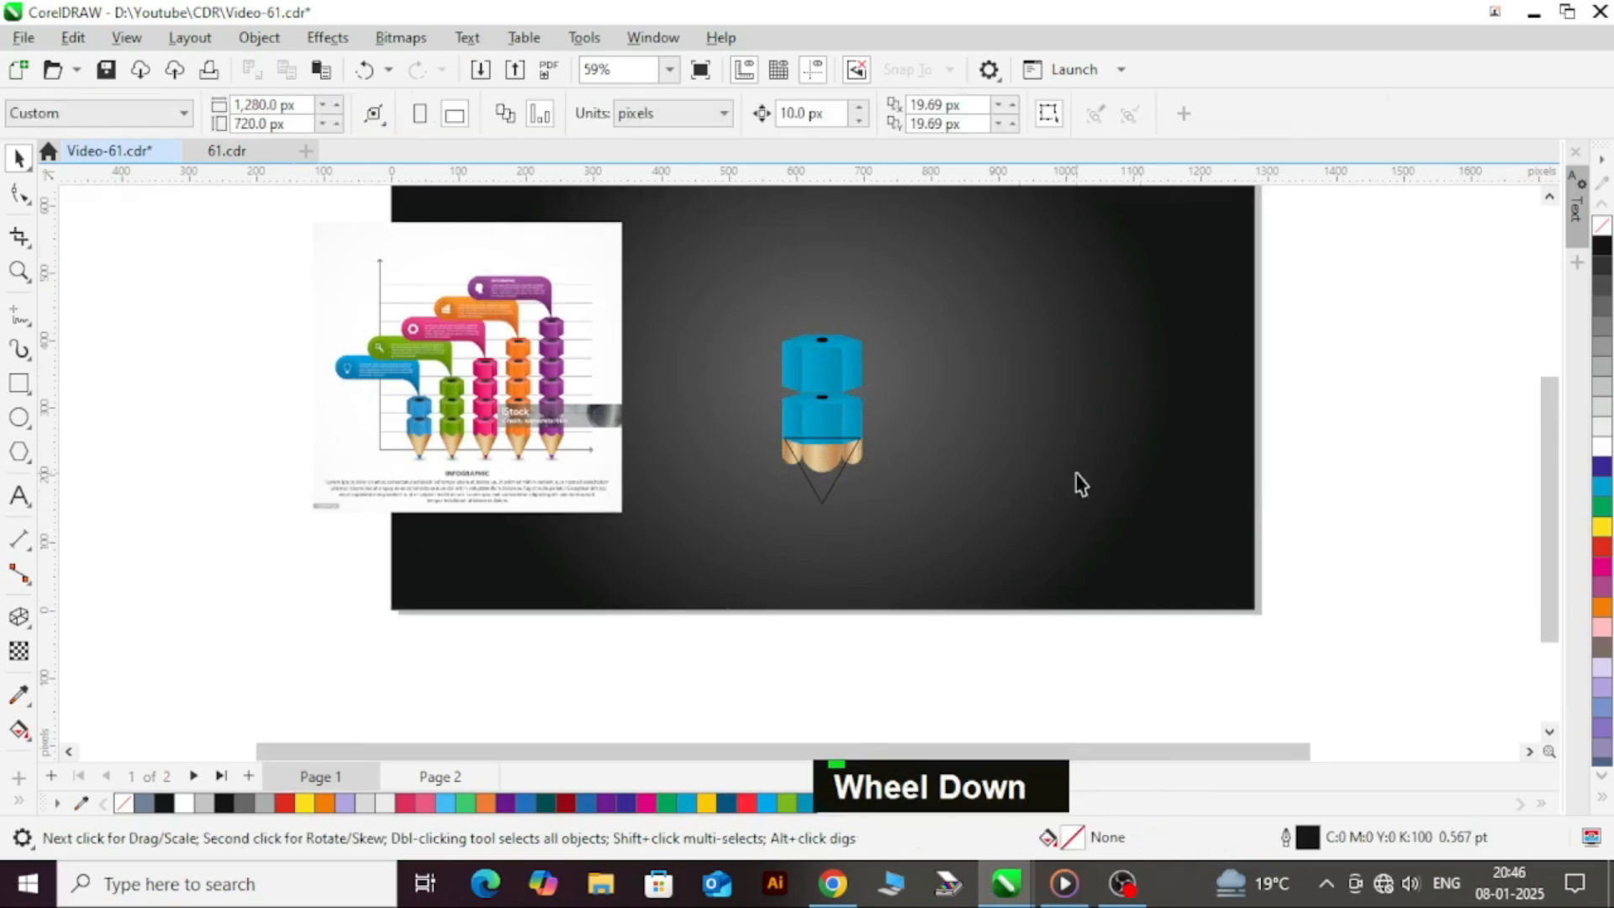
- Enlarge the triangle proportionally from its centre to about 191 × 165 px so its sides cross the wood shapes
{"action": "scroll", "coordinate": [924, 505], "scroll_direction": "up", "scroll_amount": 2}
{"action": "left_click", "coordinate": [771, 496]}
{"action": "scroll", "coordinate": [771, 496], "scroll_direction": "up", "scroll_amount": 2}
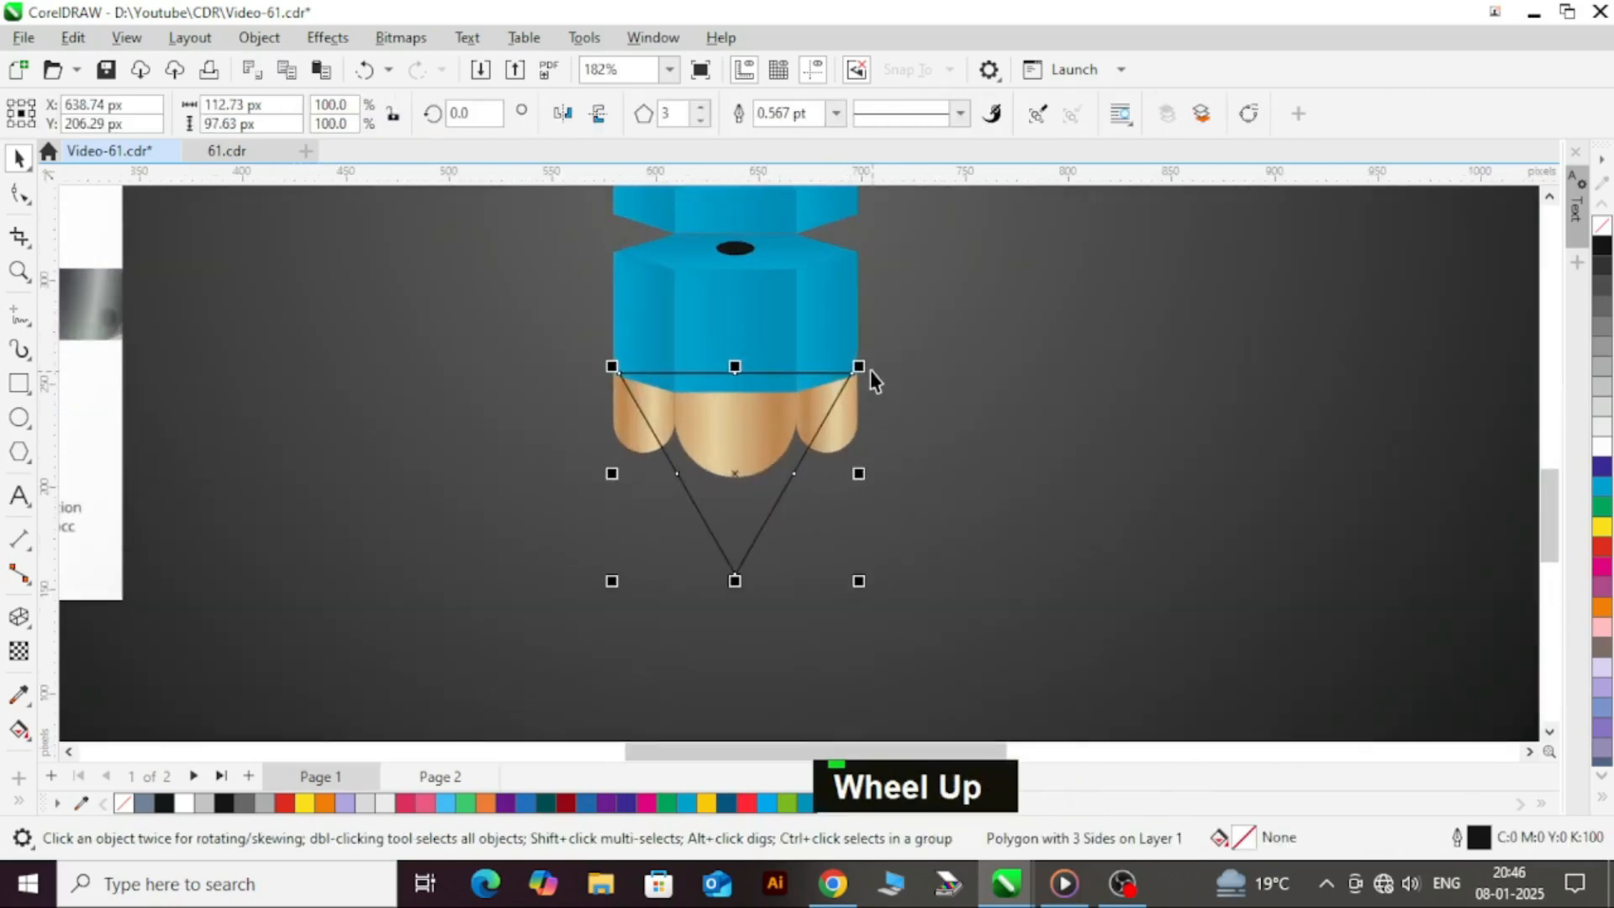
{"action": "left_click_drag", "start_coordinate": [872, 359], "coordinate": [952, 180]}
{"action": "scroll", "coordinate": [850, 600], "scroll_direction": "up", "scroll_amount": 2}
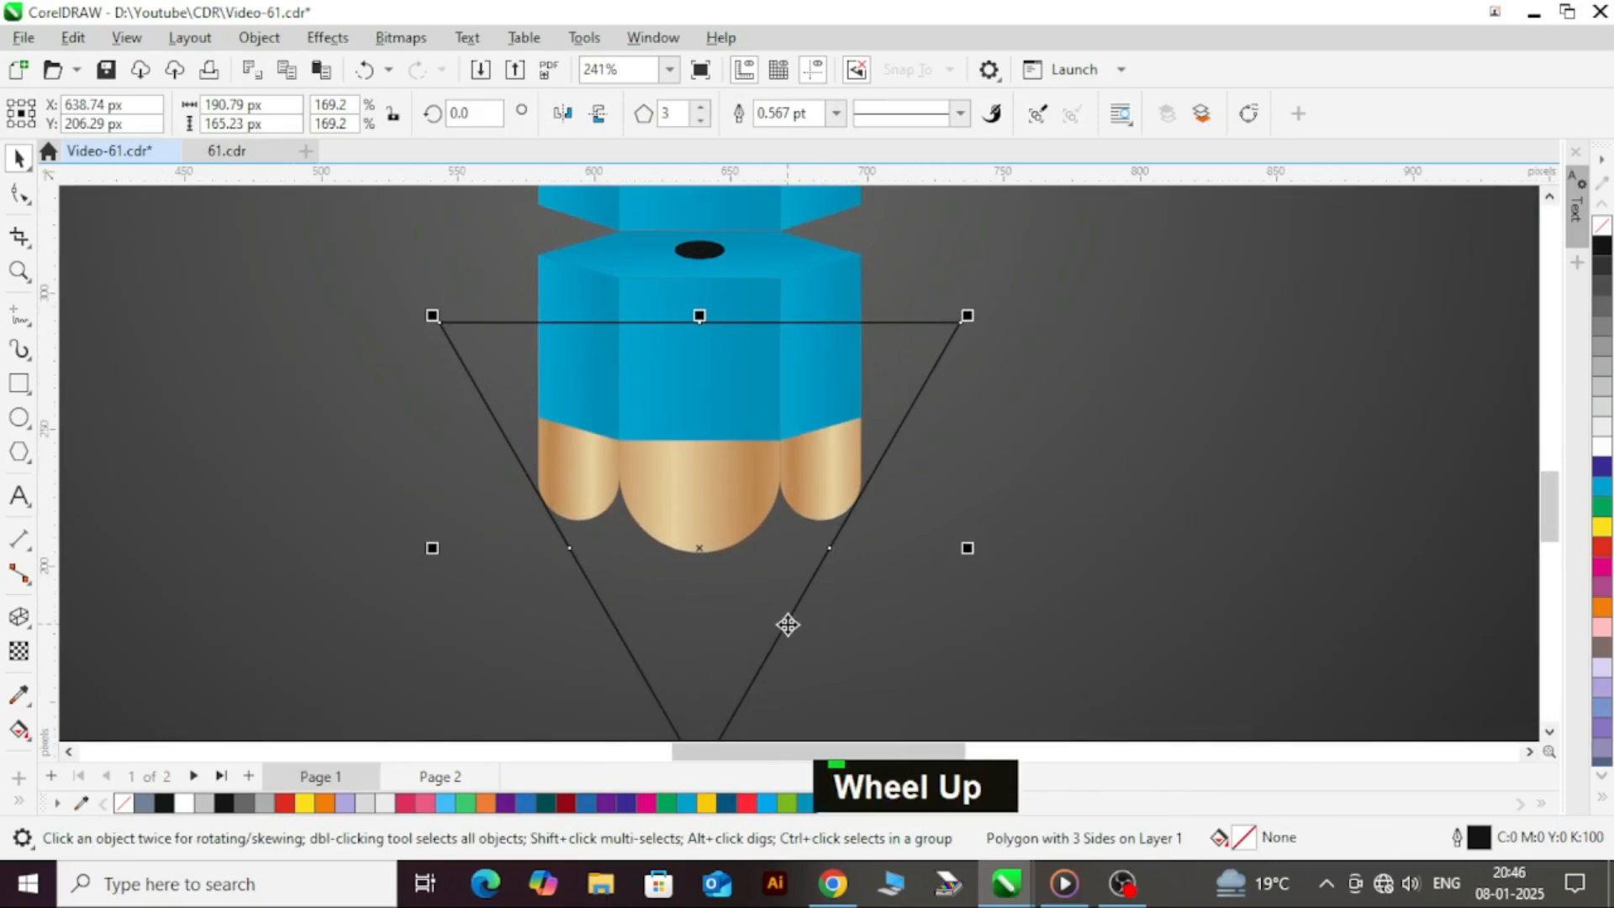
- Try Smart Fill on the triangle area below the wood shapes, and undo it
{"action": "left_click", "coordinate": [22, 738]}
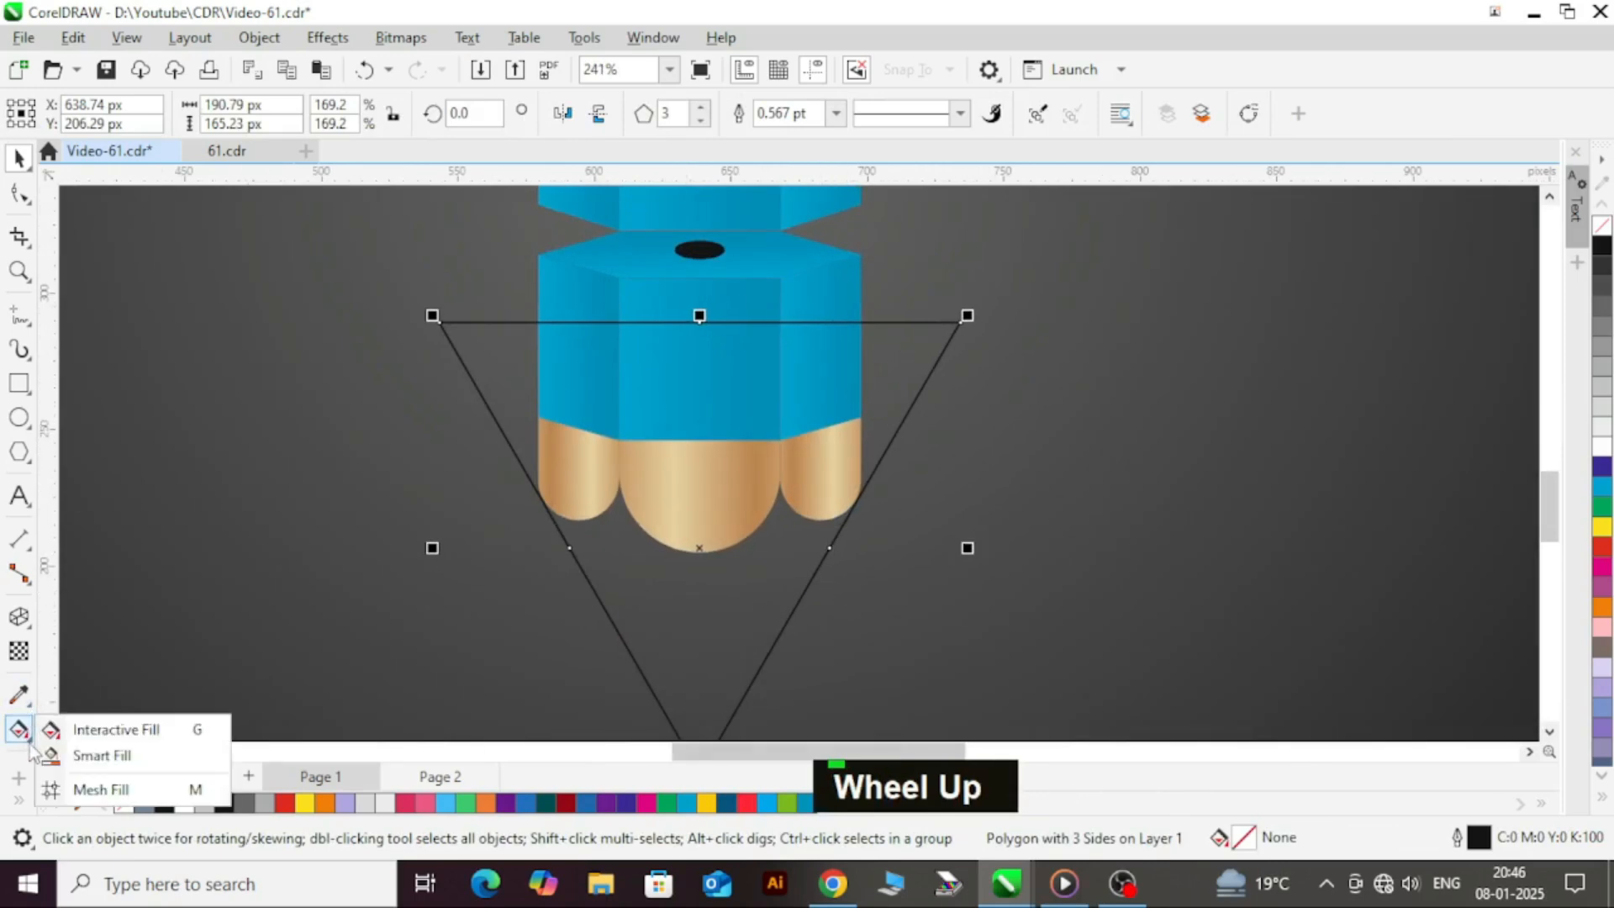
{"action": "left_click", "coordinate": [96, 757]}
{"action": "left_click", "coordinate": [668, 611]}
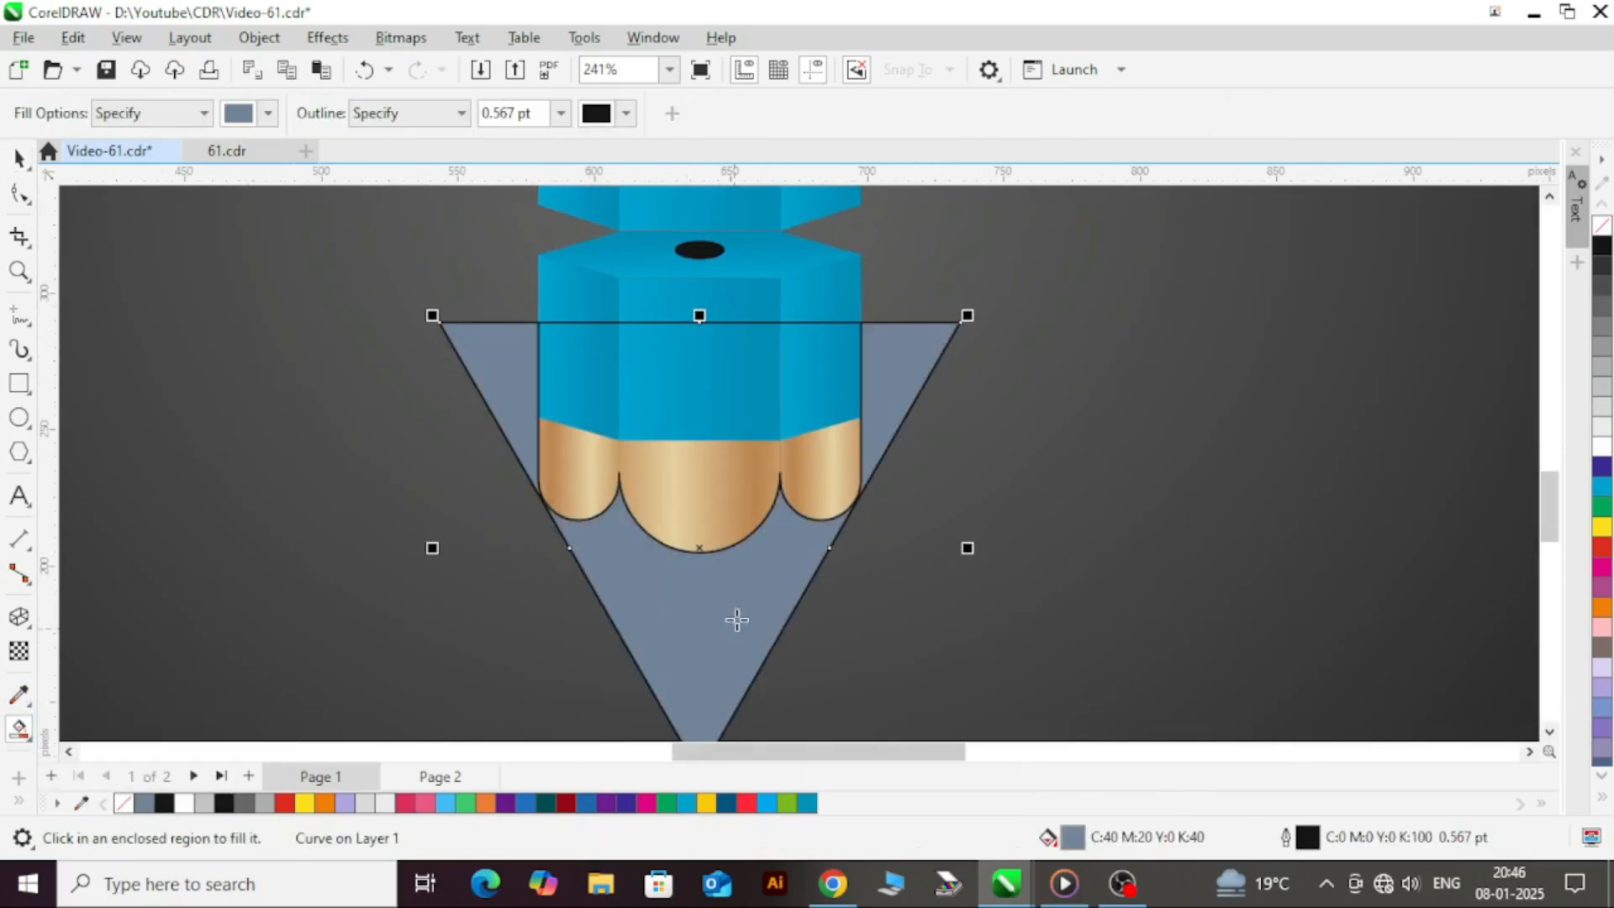
{"action": "key", "text": "ctrl+z"}
{"action": "key", "text": "ctrl+space"}
- Raise the triangle 5 px, widen it from its centre to about 197 px, and stretch it downward to about 182 px high
{"action": "scroll", "coordinate": [800, 348], "scroll_direction": "up", "scroll_amount": 1}
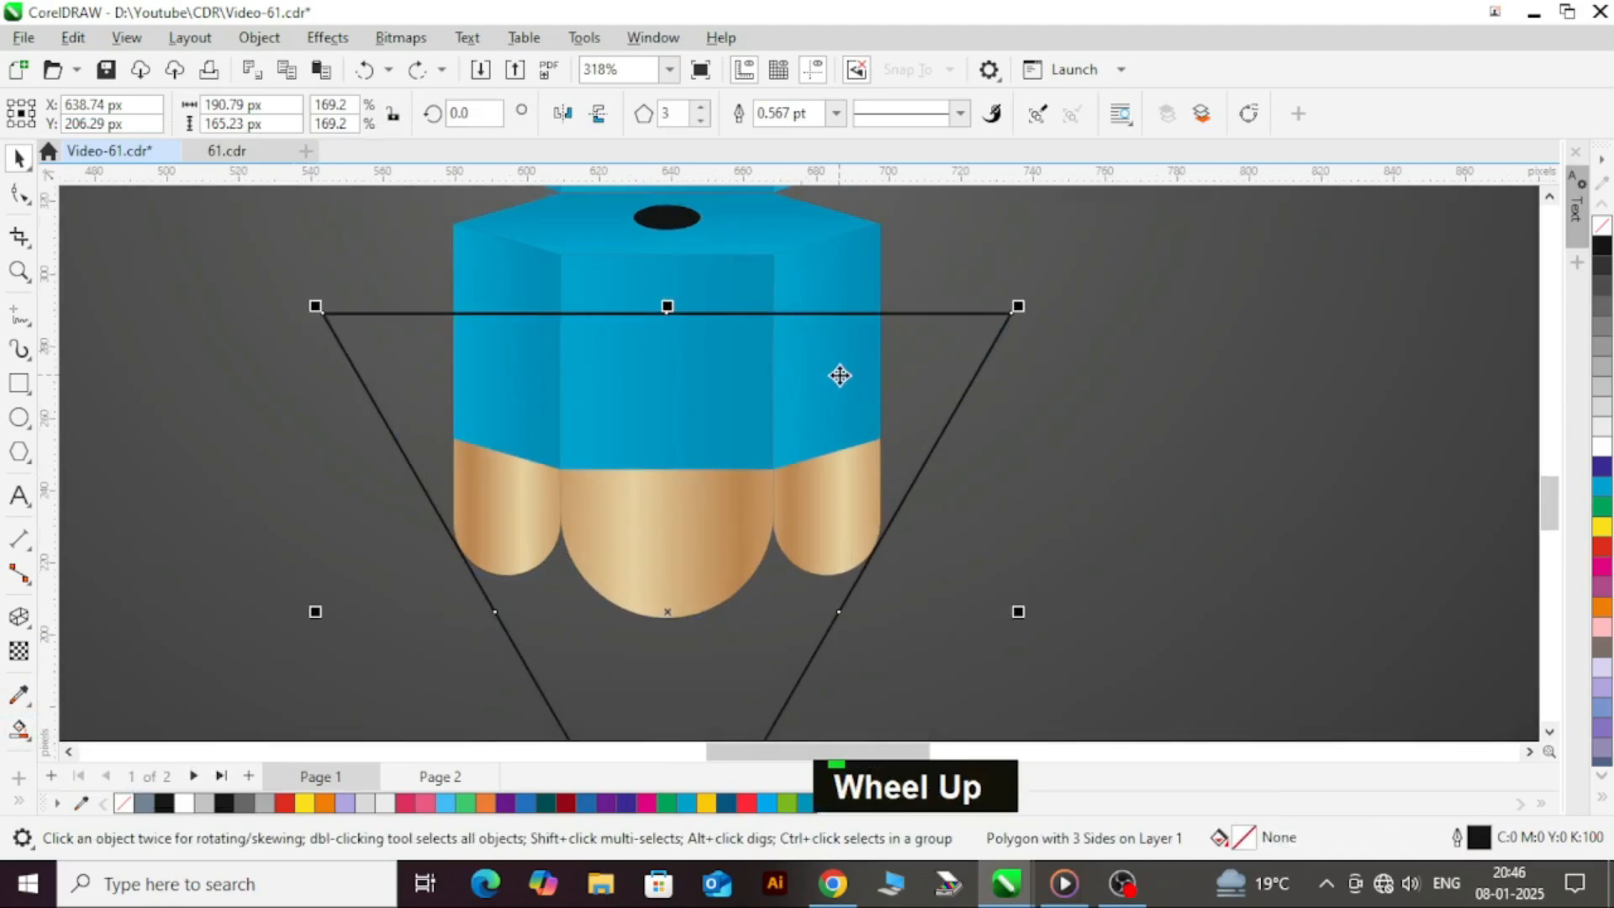
{"action": "key", "text": "ctrl+Up"}
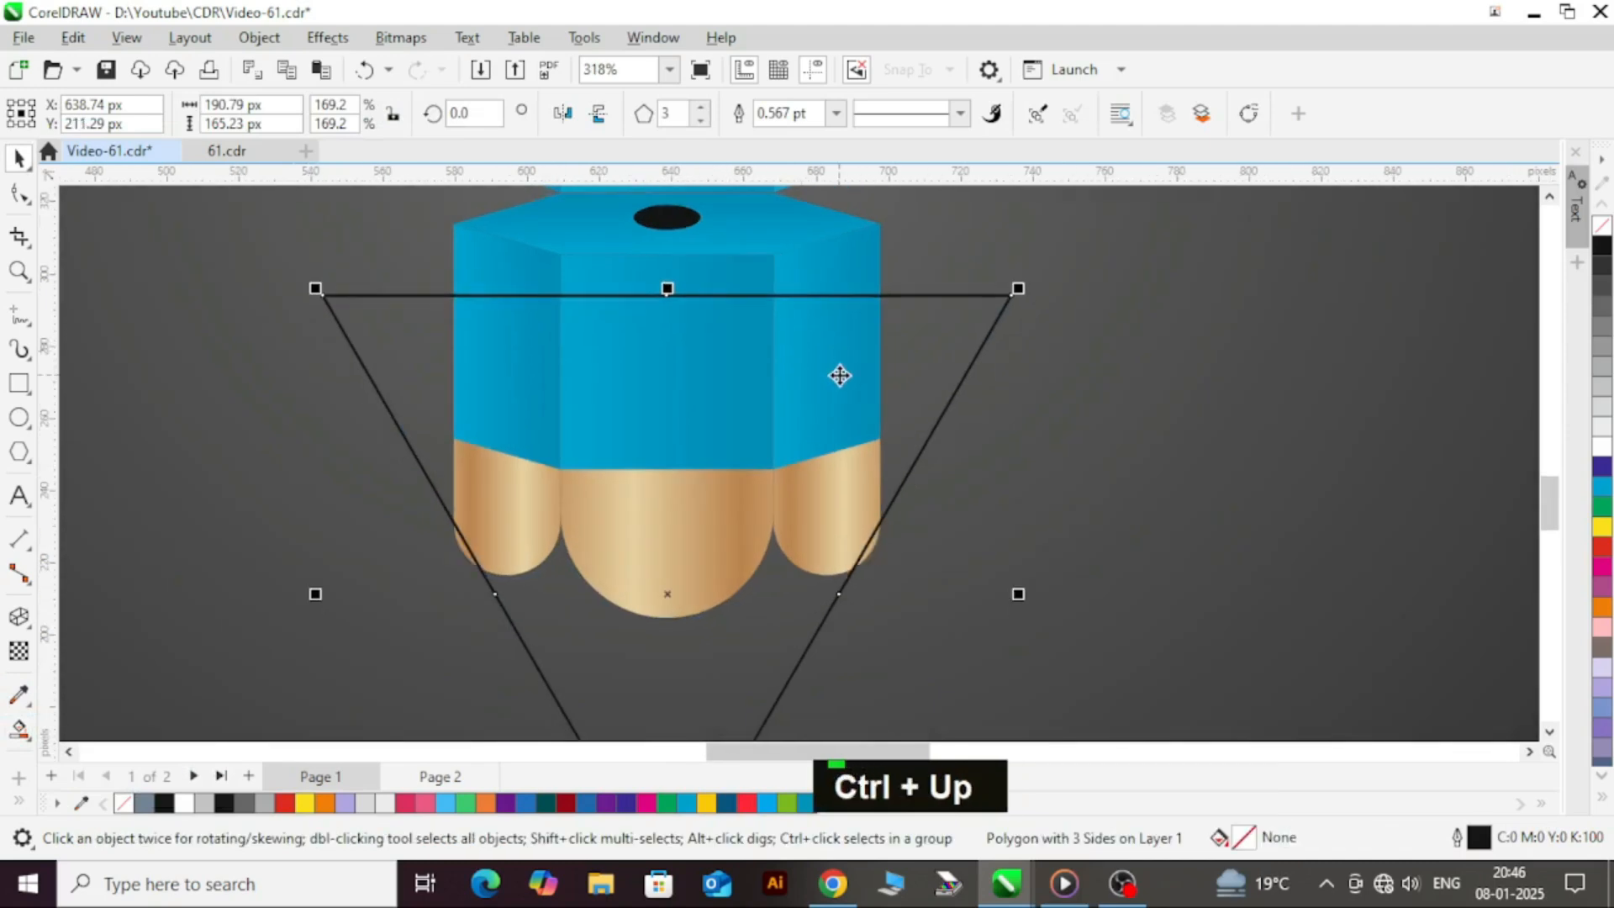
{"action": "left_click_drag", "start_coordinate": [1026, 595], "coordinate": [1036, 594]}
{"action": "scroll", "coordinate": [683, 379], "scroll_direction": "down", "scroll_amount": 4}
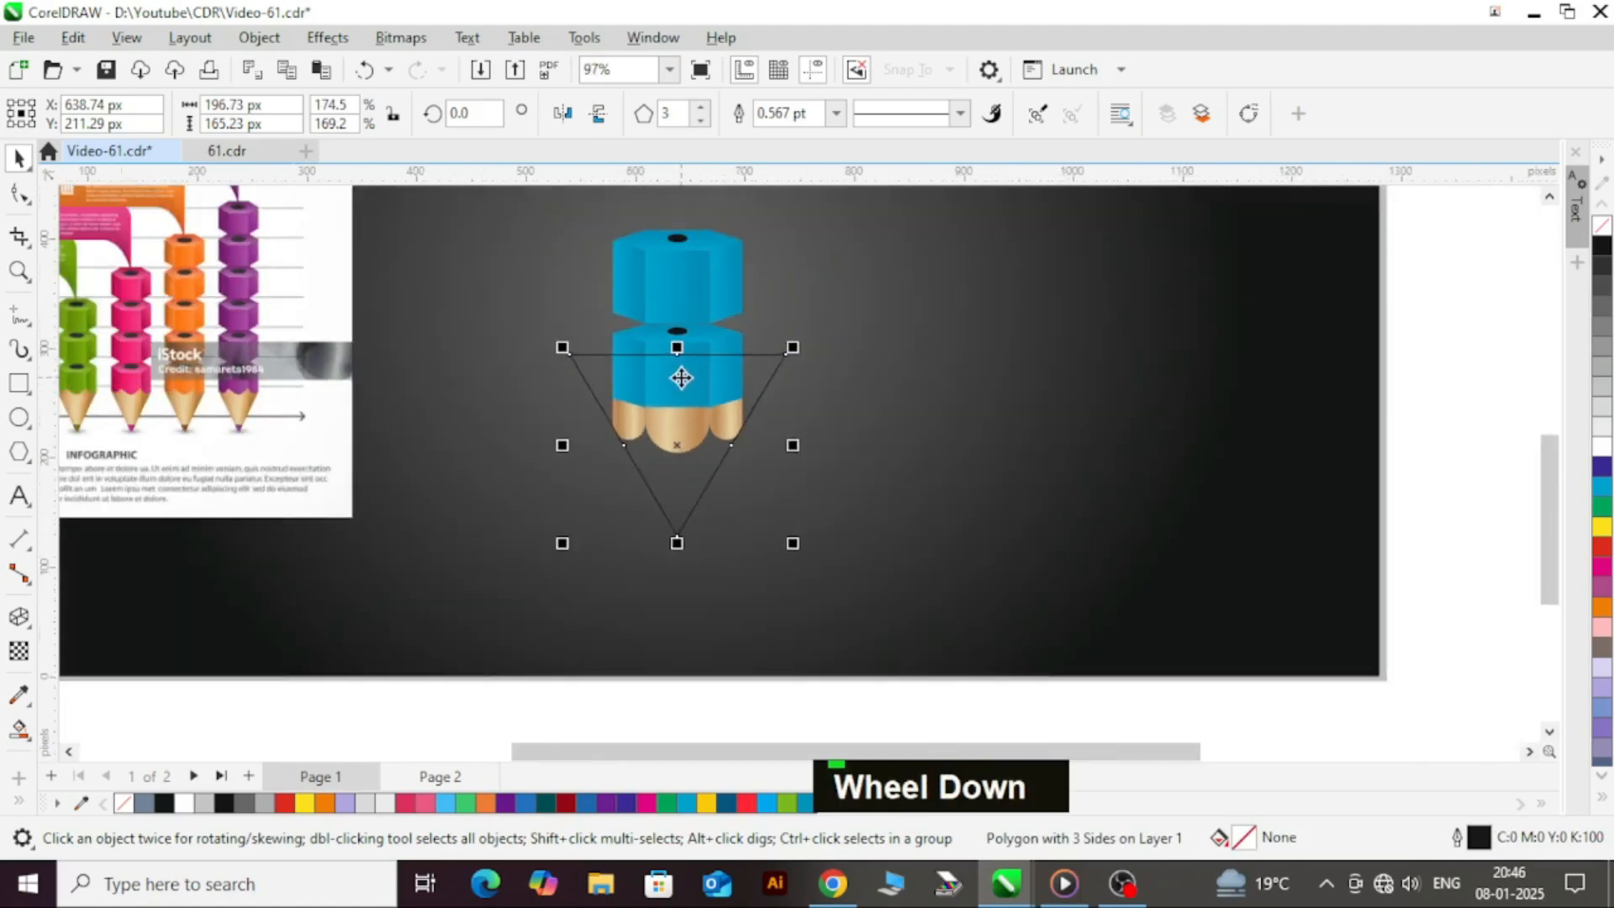
{"action": "scroll", "coordinate": [690, 555], "scroll_direction": "up", "scroll_amount": 3}
{"action": "left_click_drag", "start_coordinate": [670, 535], "coordinate": [666, 558]}
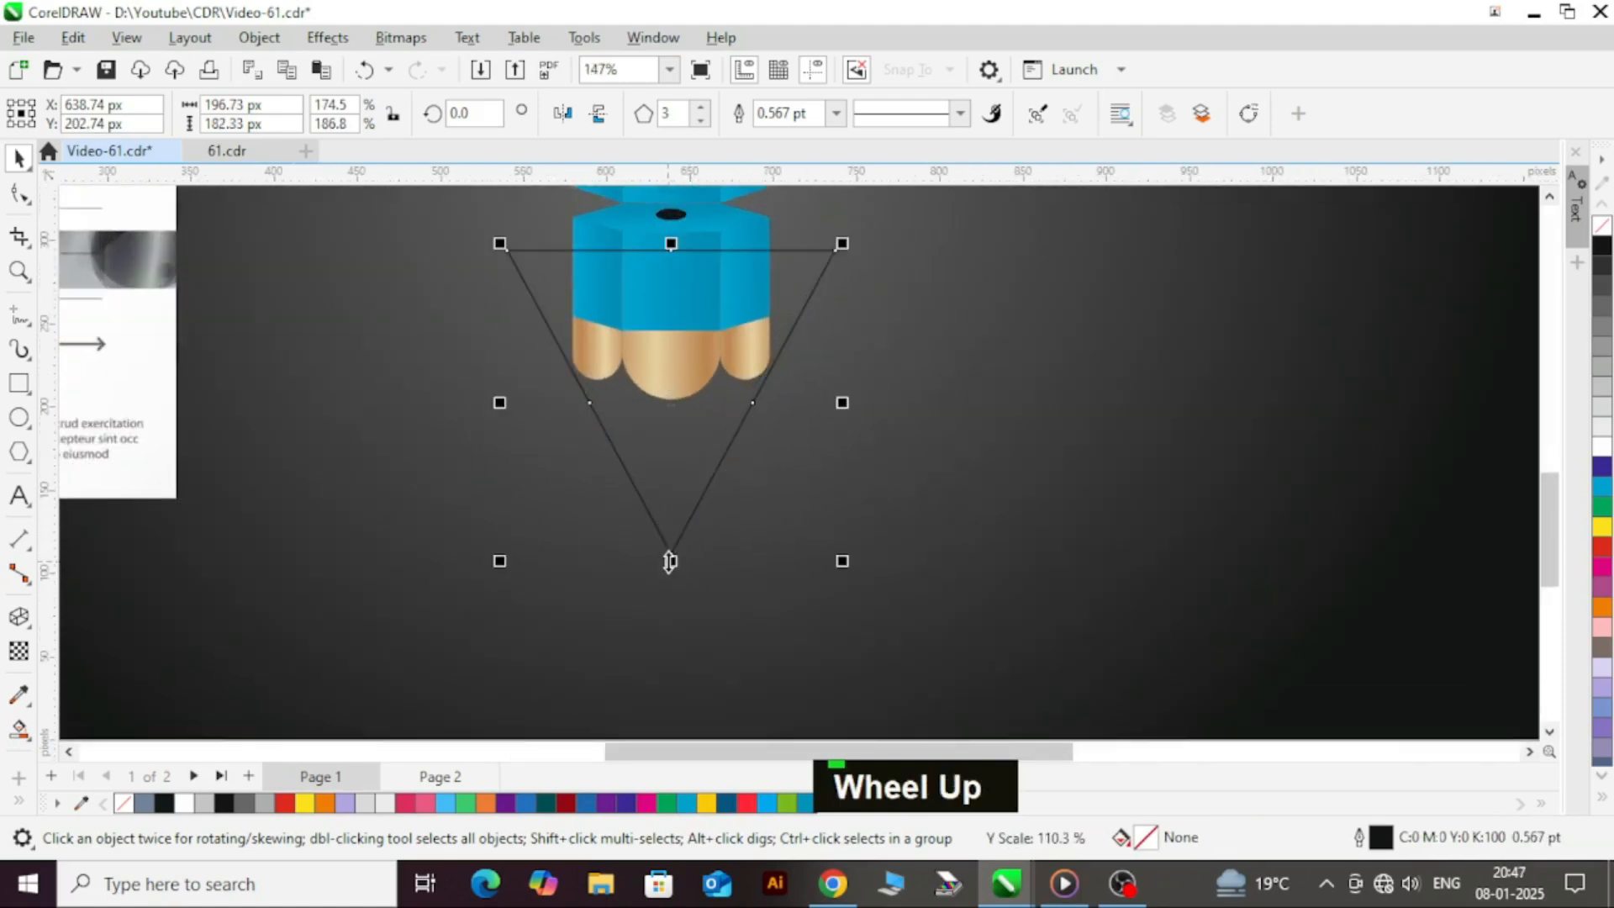
- Move the triangle straight up to about Y 209 px so its sides meet the outer wood shapes
{"action": "scroll", "coordinate": [718, 375], "scroll_direction": "up", "scroll_amount": 2}
{"action": "scroll", "coordinate": [731, 458], "scroll_direction": "up", "scroll_amount": 1}
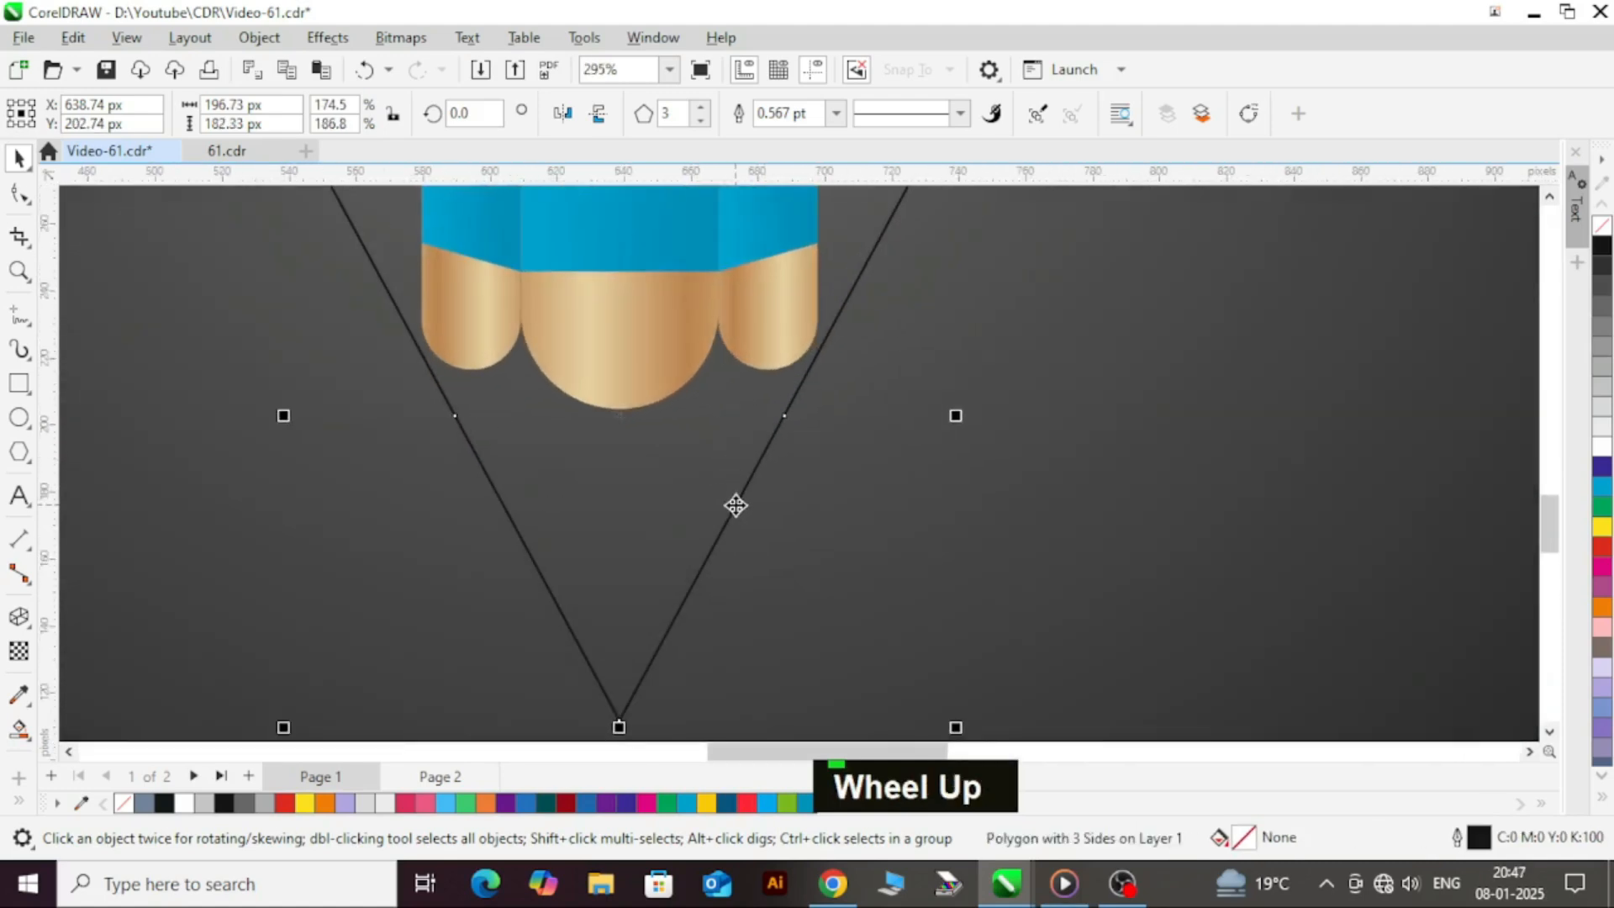
{"action": "left_click", "coordinate": [737, 496], "text": "ctrl"}
{"action": "left_click_drag", "start_coordinate": [737, 495], "coordinate": [738, 497]}
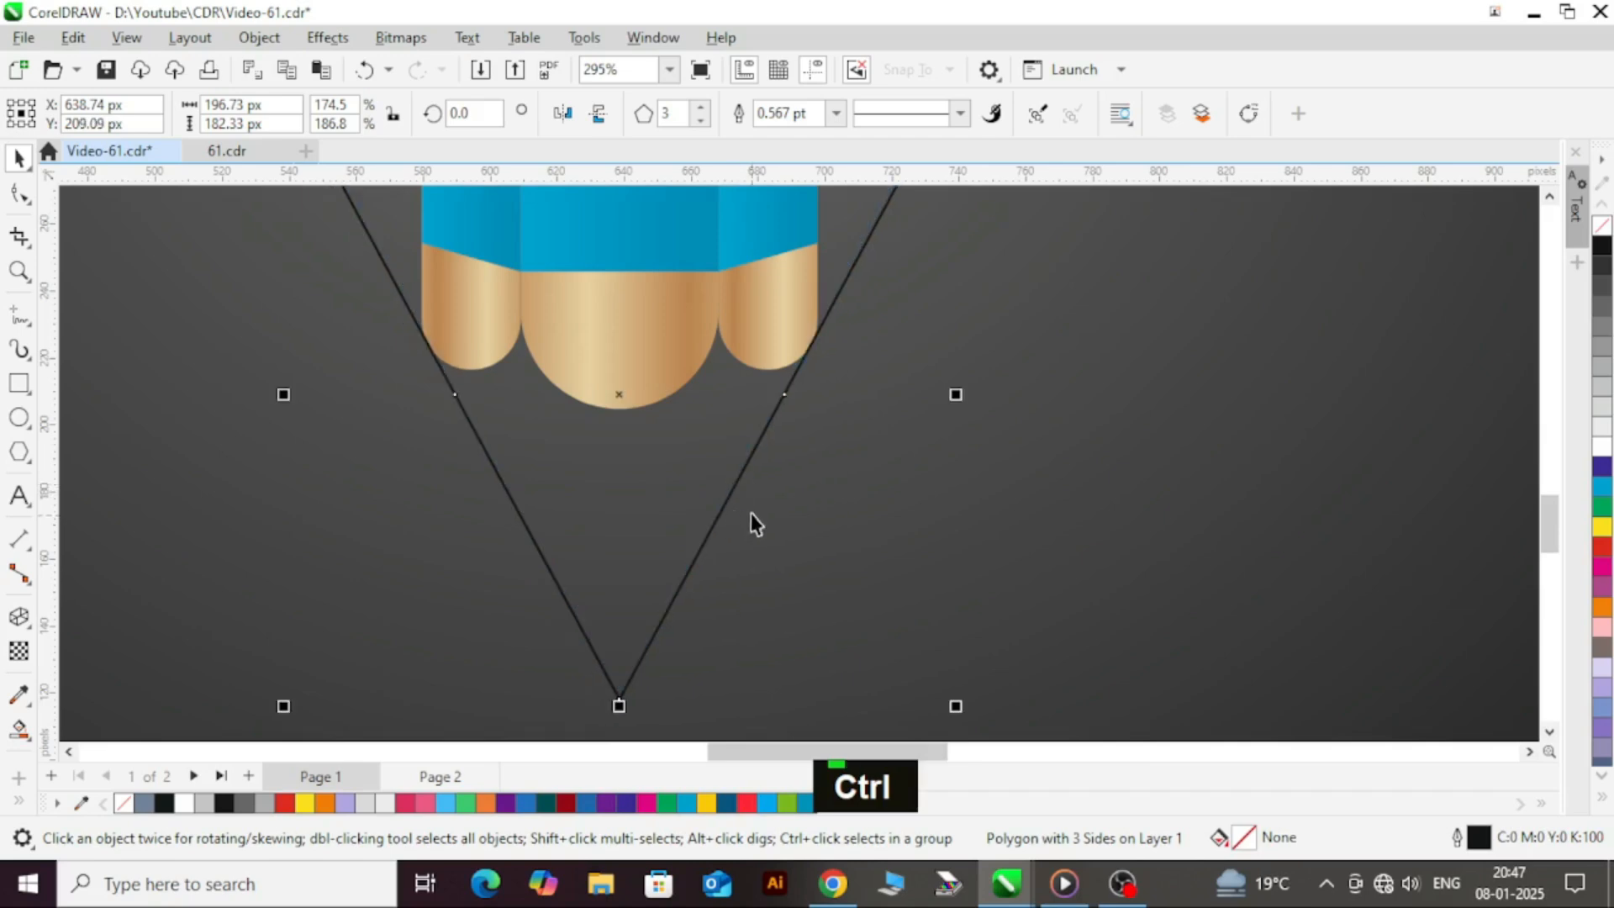
- Try Smart Fill again on the area enclosed by the repositioned triangle, and undo it
{"action": "left_click", "coordinate": [25, 734]}
{"action": "left_click", "coordinate": [647, 536]}
{"action": "scroll", "coordinate": [636, 531], "scroll_direction": "down", "scroll_amount": 1}
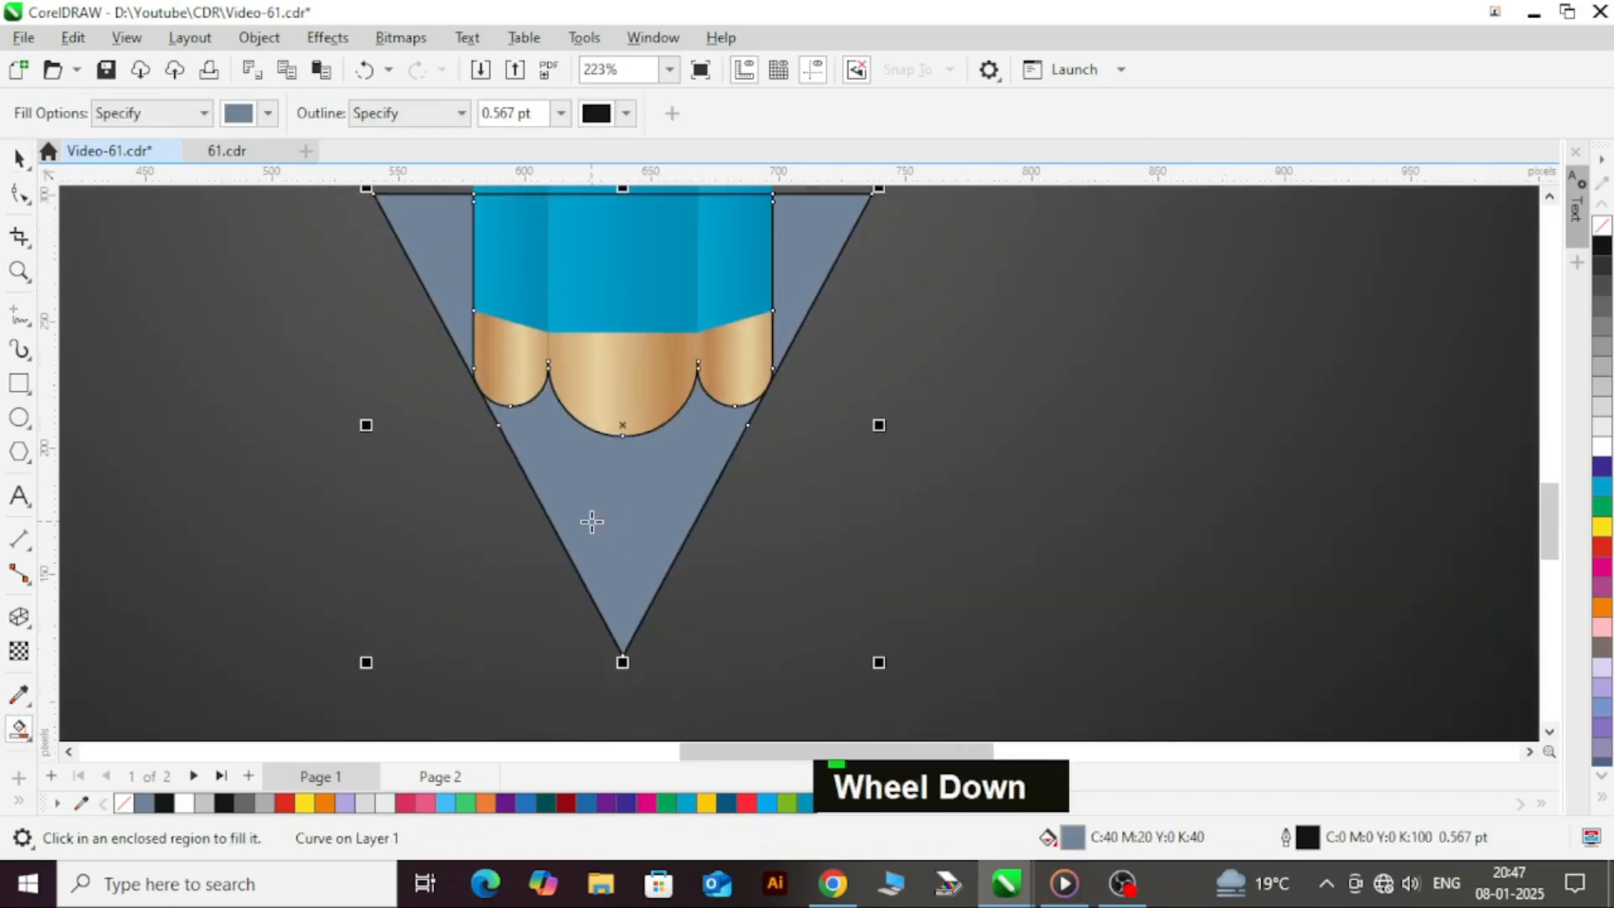
{"action": "key", "text": "ctrl+z"}
{"action": "key", "text": "ctrl+space"}
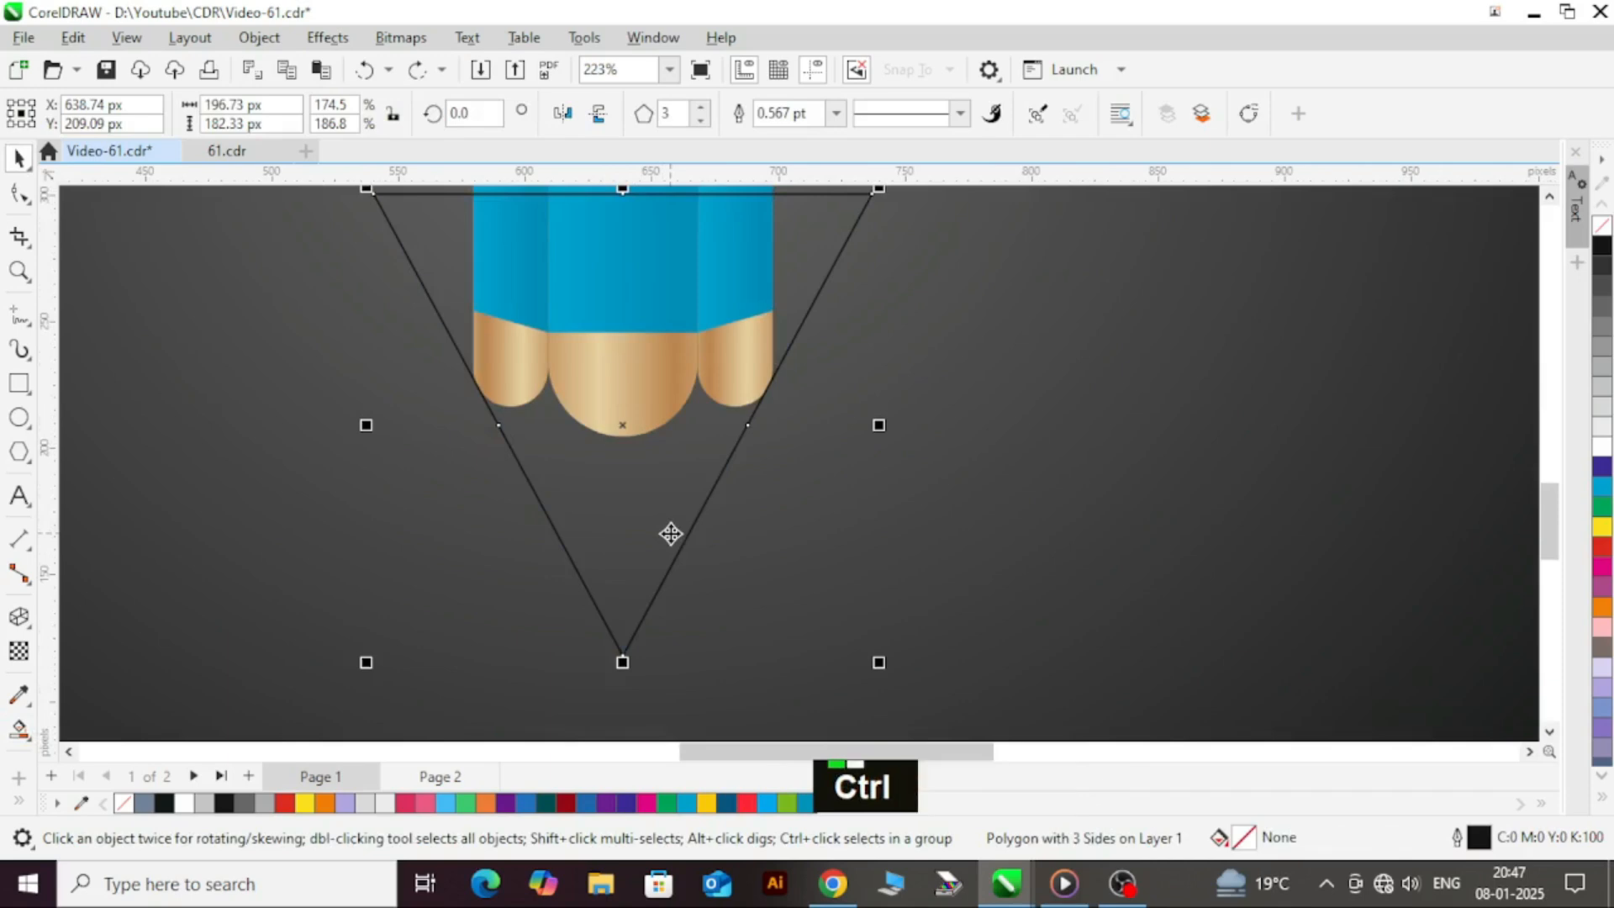
- Raise the triangle another 5 px and stretch its lower point down to a height of about 191 px
{"action": "key", "text": "ctrl+Up"}
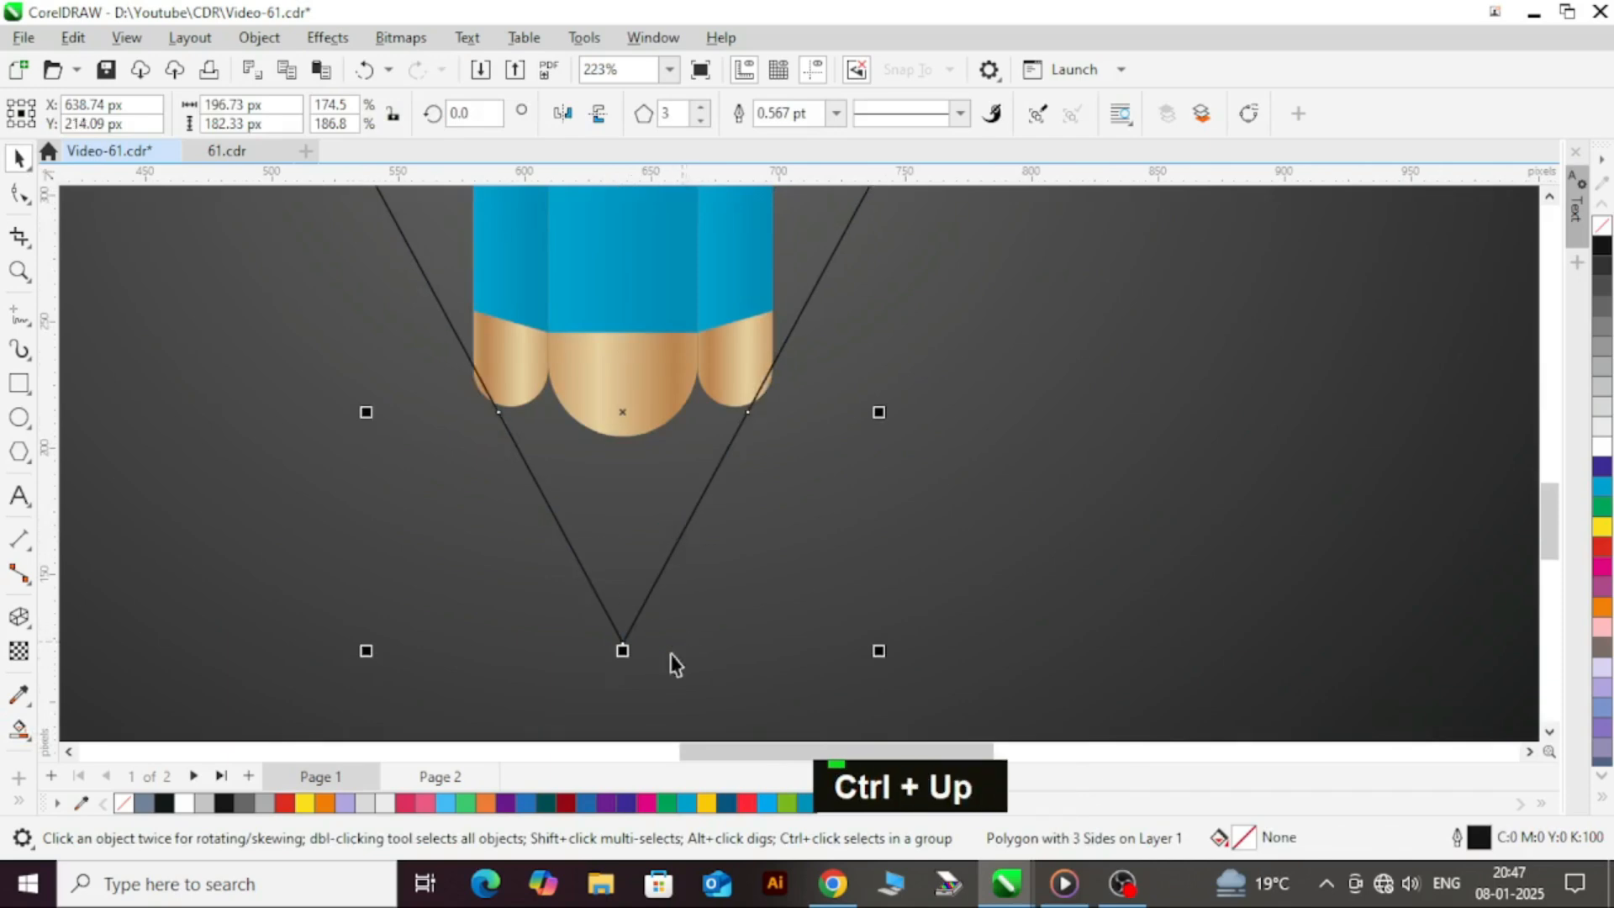
{"action": "left_click_drag", "start_coordinate": [625, 653], "coordinate": [626, 673]}
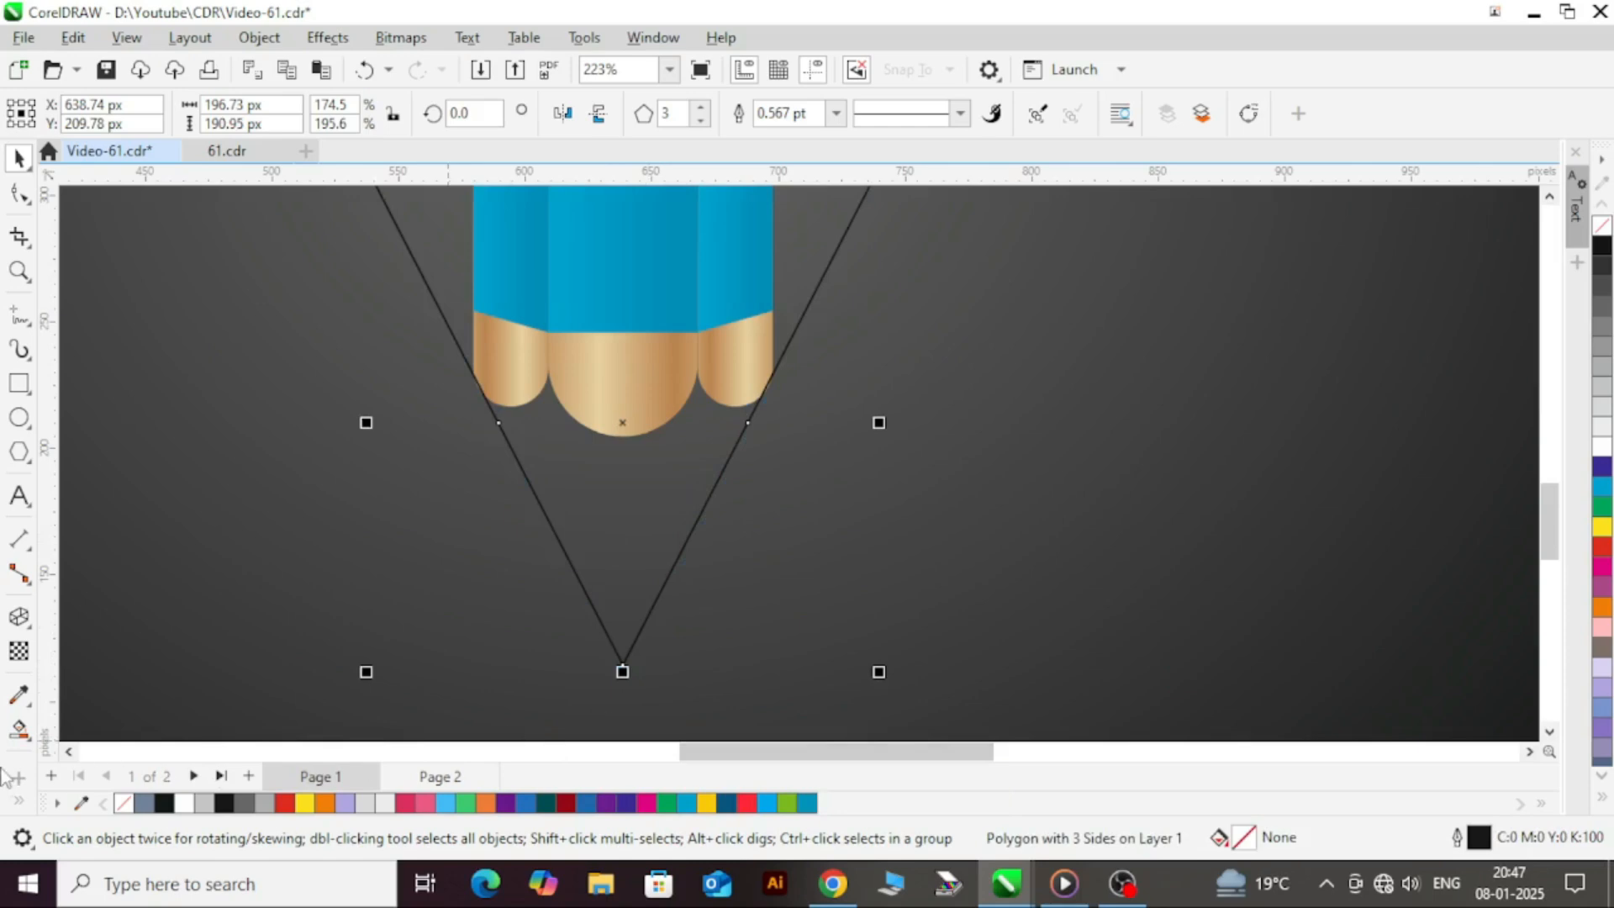
- Test Smart Fill on the cone area between the wood shapes and the triangle's point, and undo it
{"action": "left_click", "coordinate": [19, 728]}
{"action": "left_click", "coordinate": [623, 503]}
{"action": "key", "text": "ctrl+space"}
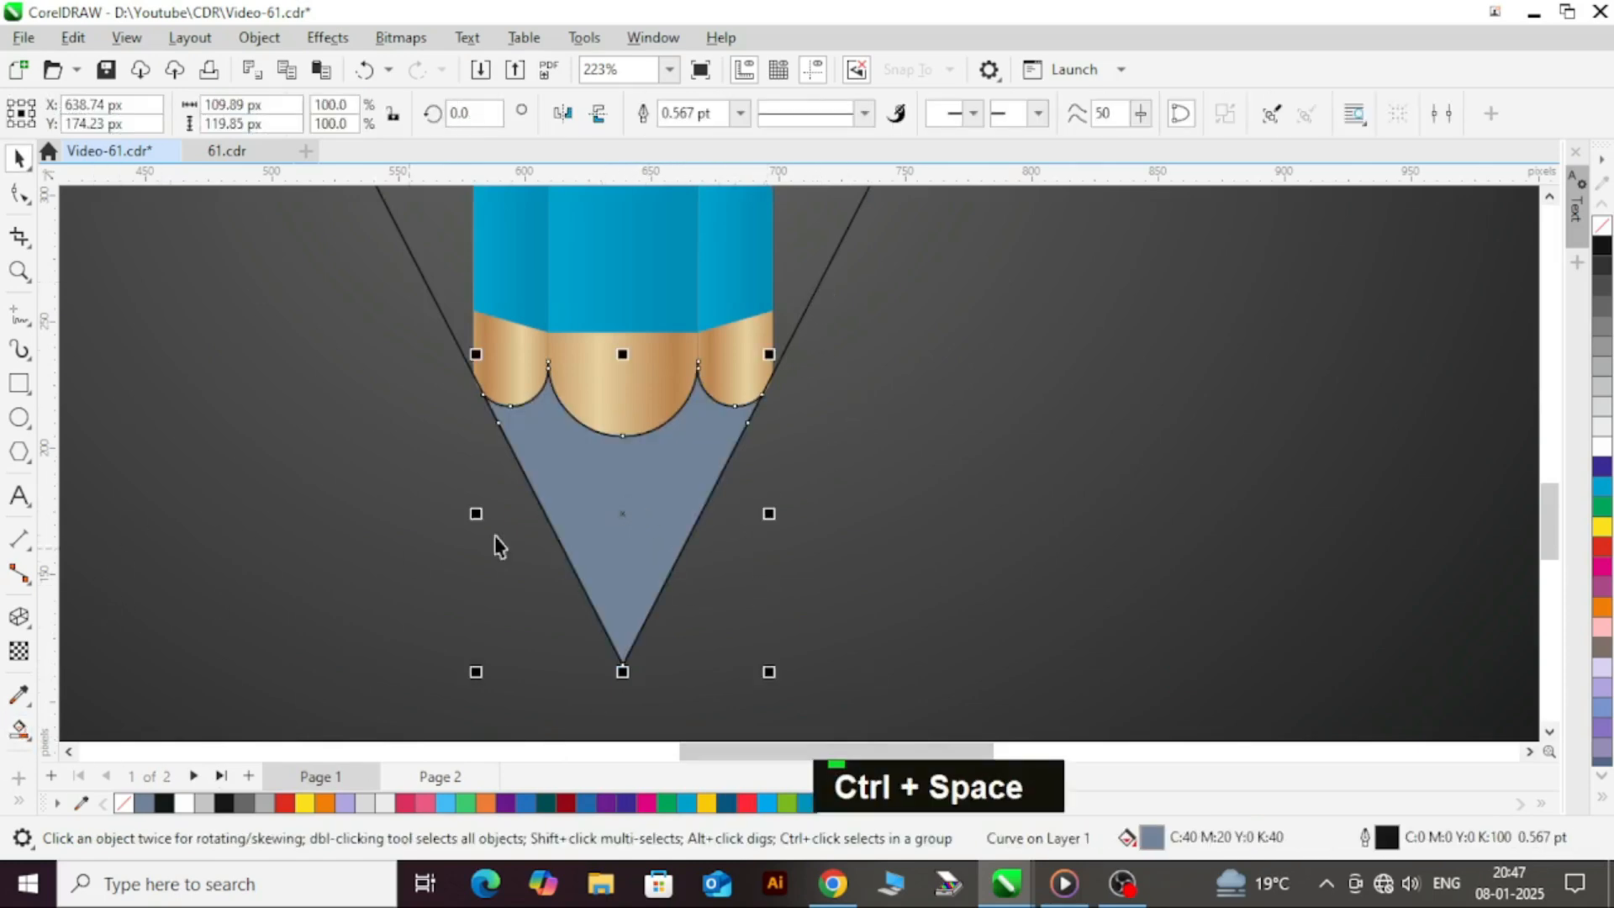
{"action": "key", "text": "ctrl+z"}
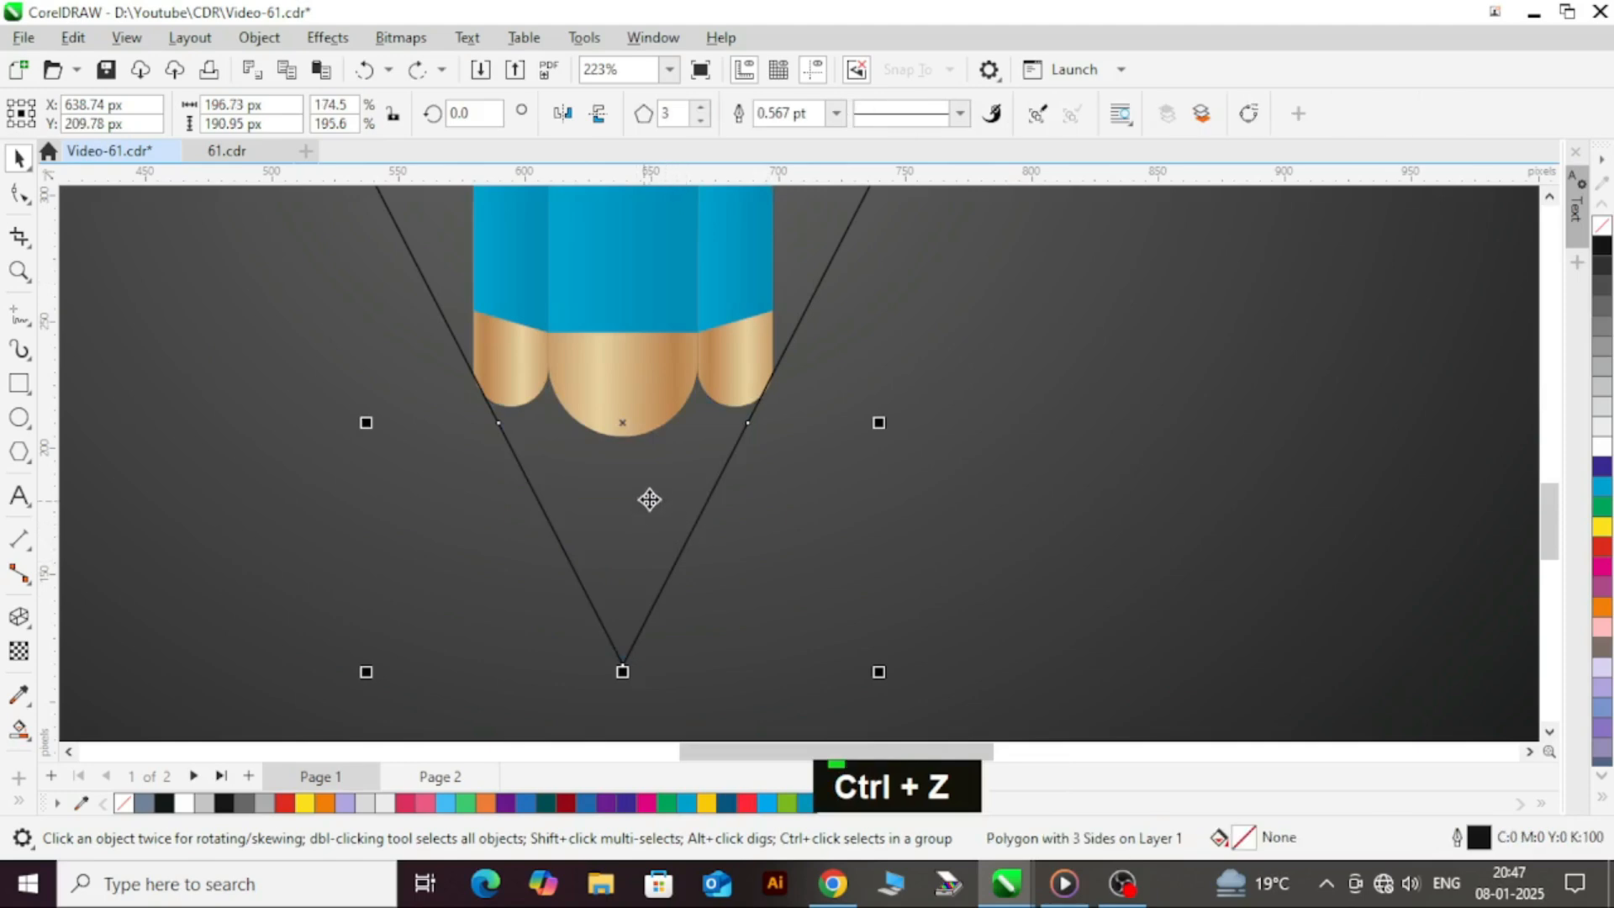
- Draw a circle about 40 px in diameter over the triangle's lower point and centre it horizontally on the triangle
{"action": "key", "text": "F7"}
{"action": "scroll", "coordinate": [623, 350], "scroll_direction": "down", "scroll_amount": 1}
{"action": "scroll", "coordinate": [584, 511], "scroll_direction": "up", "scroll_amount": 1}
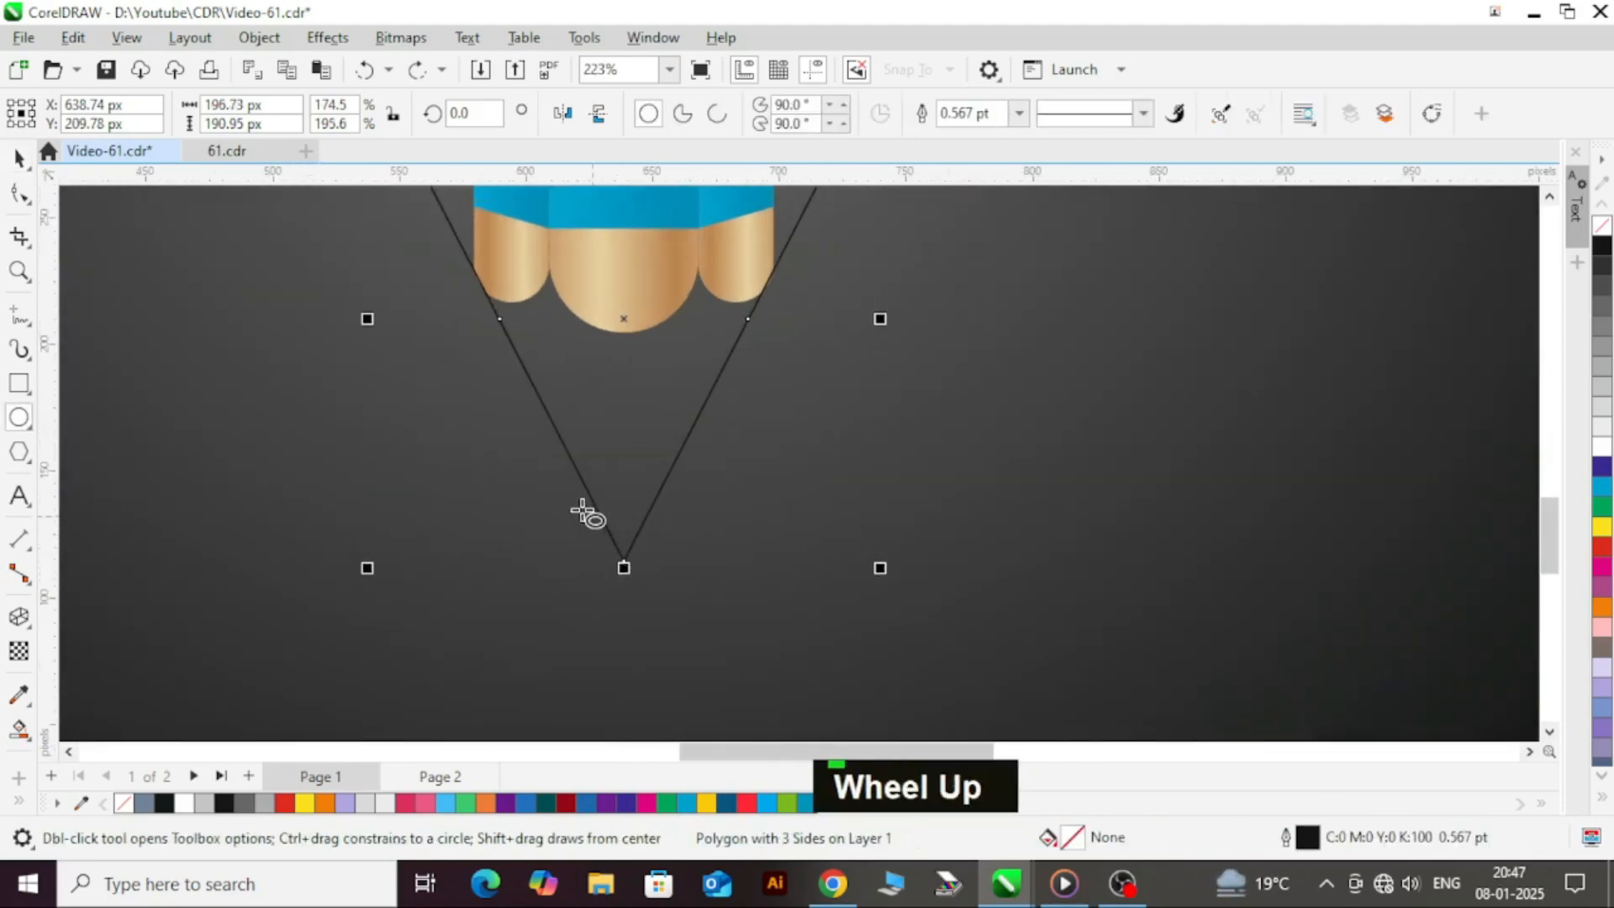
{"action": "scroll", "coordinate": [592, 513], "scroll_direction": "down", "scroll_amount": 1}
{"action": "scroll", "coordinate": [593, 513], "scroll_direction": "down", "scroll_amount": 2}
{"action": "scroll", "coordinate": [666, 522], "scroll_direction": "up", "scroll_amount": 3}
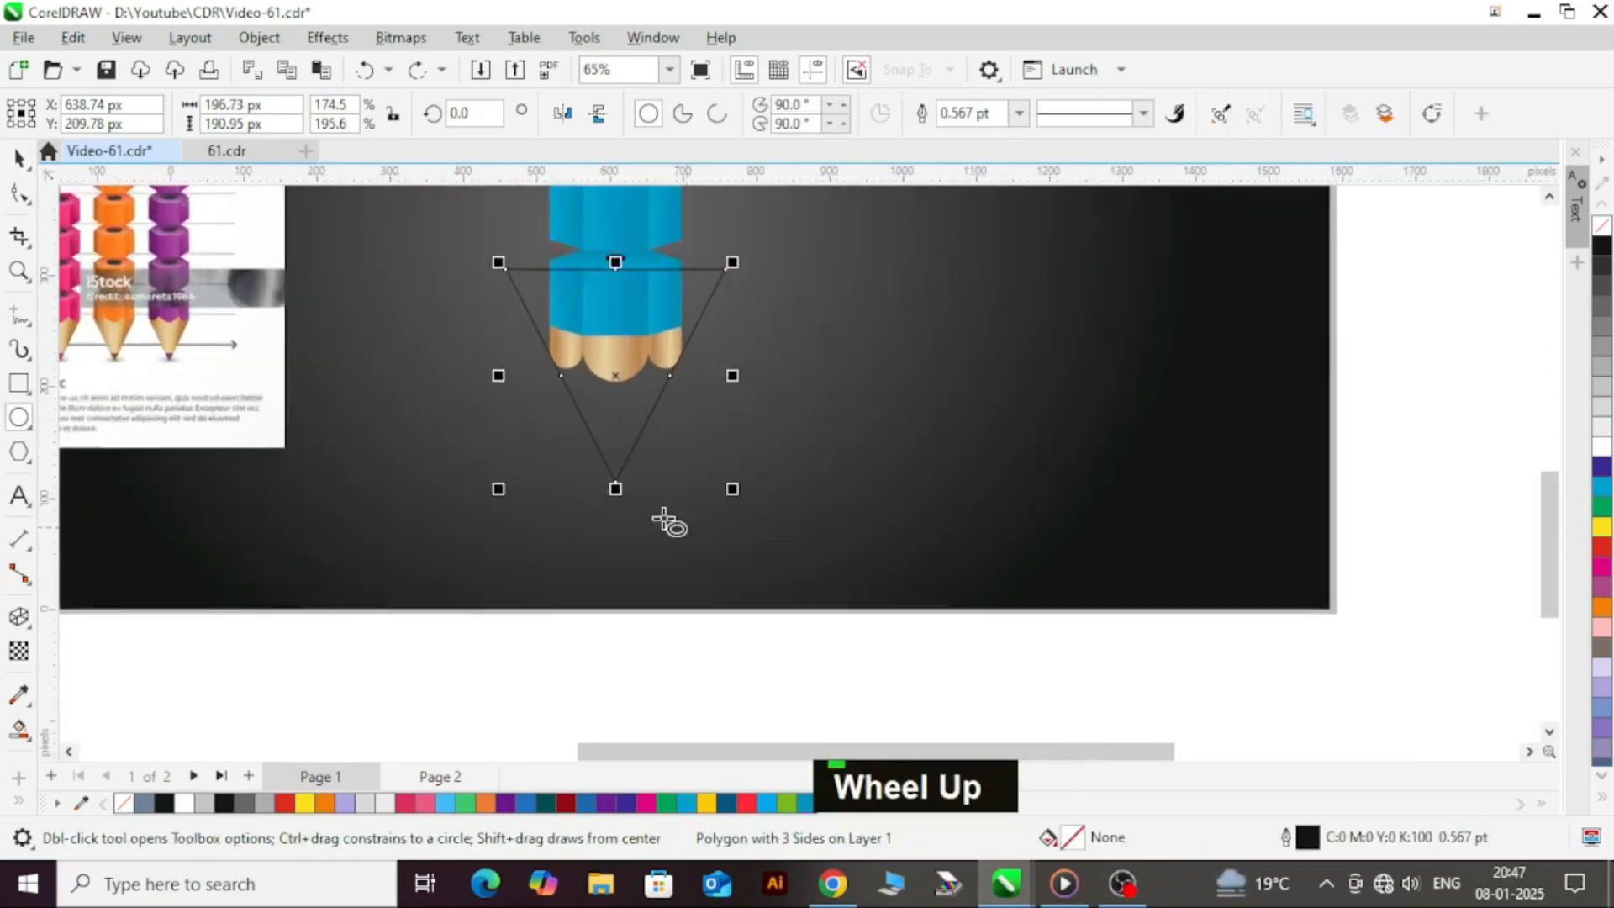
{"action": "left_click_drag", "start_coordinate": [600, 444], "coordinate": [689, 533]}
{"action": "key", "text": "ctrl+space"}
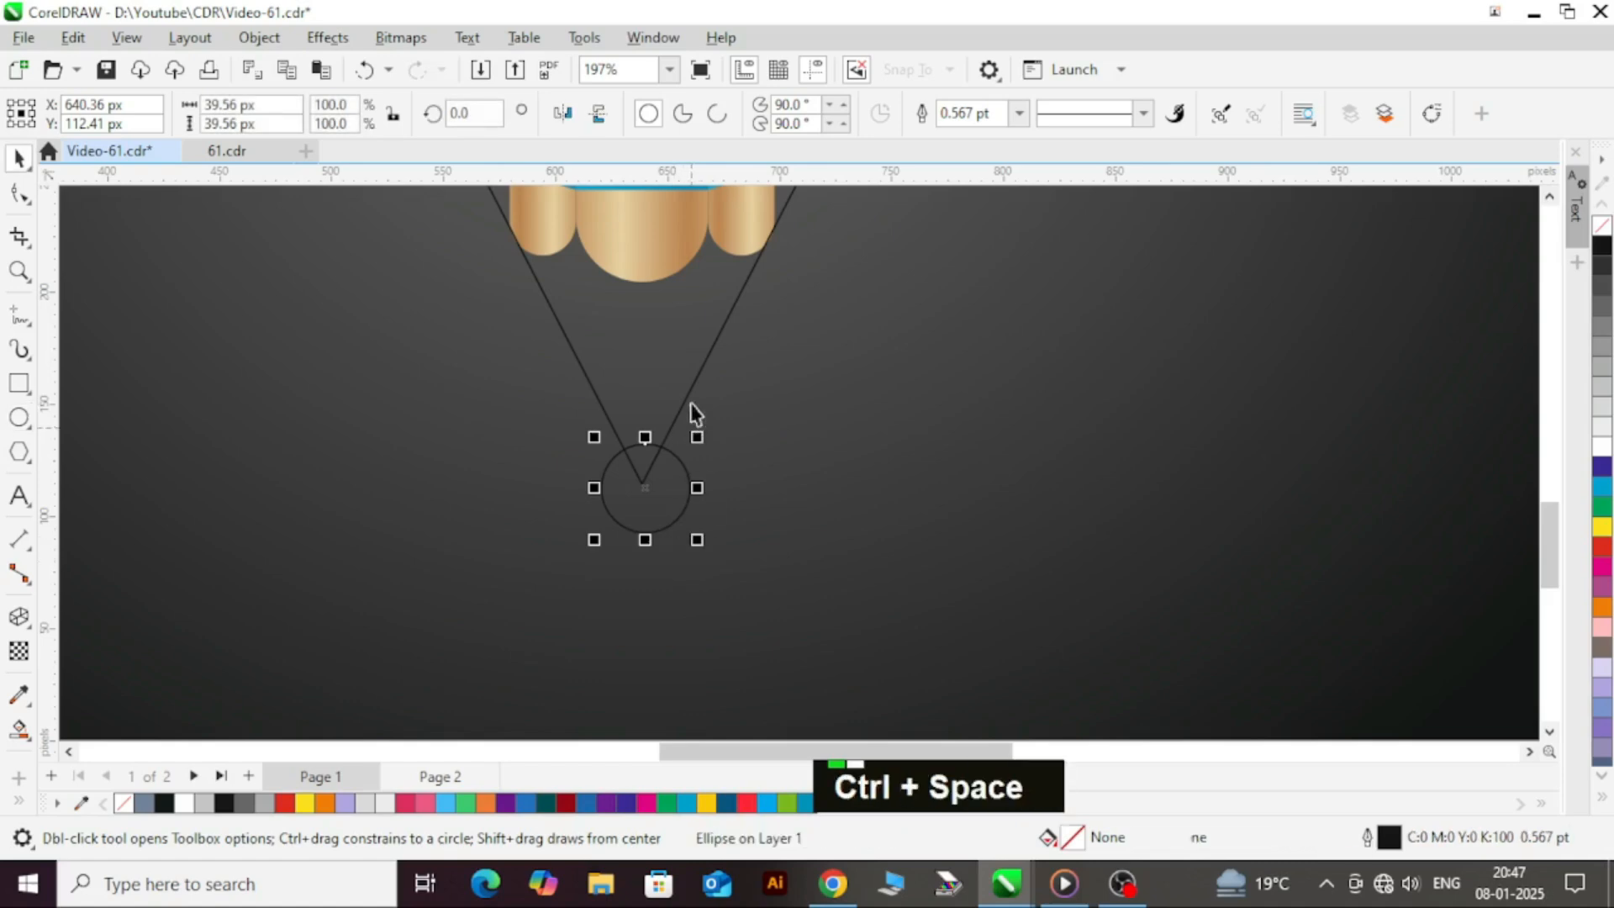
{"action": "left_click", "coordinate": [678, 382], "text": "shift"}
{"action": "key", "text": "c"}
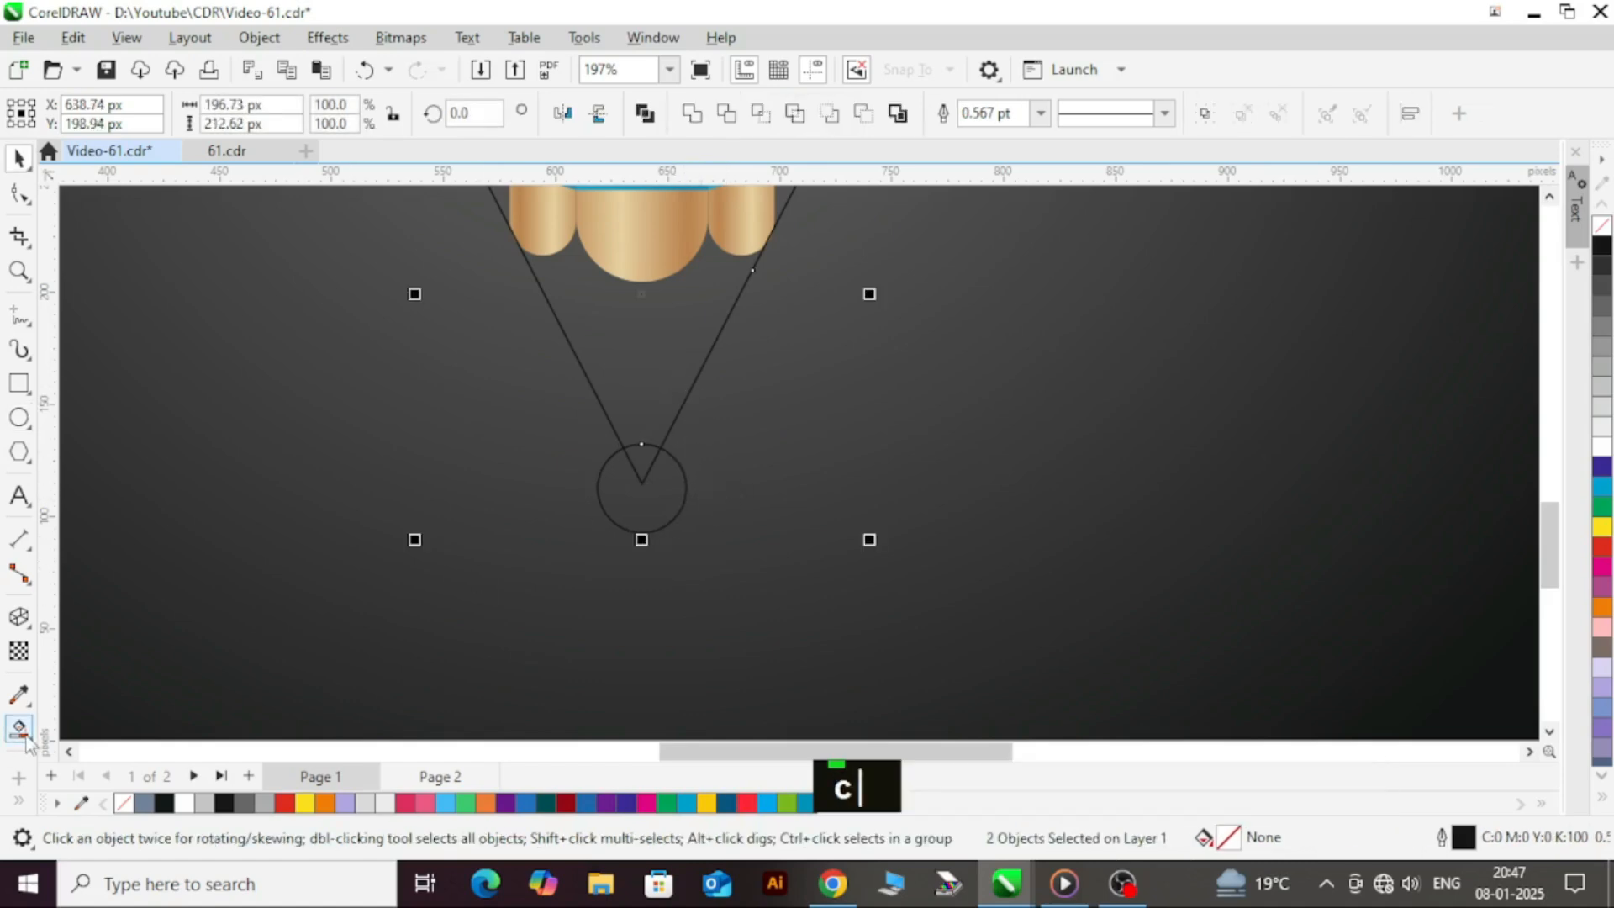
- Smart Fill the lead tip inside the circle and the cone area above it as two separate shapes
{"action": "left_click", "coordinate": [642, 464]}
{"action": "left_click", "coordinate": [655, 408]}
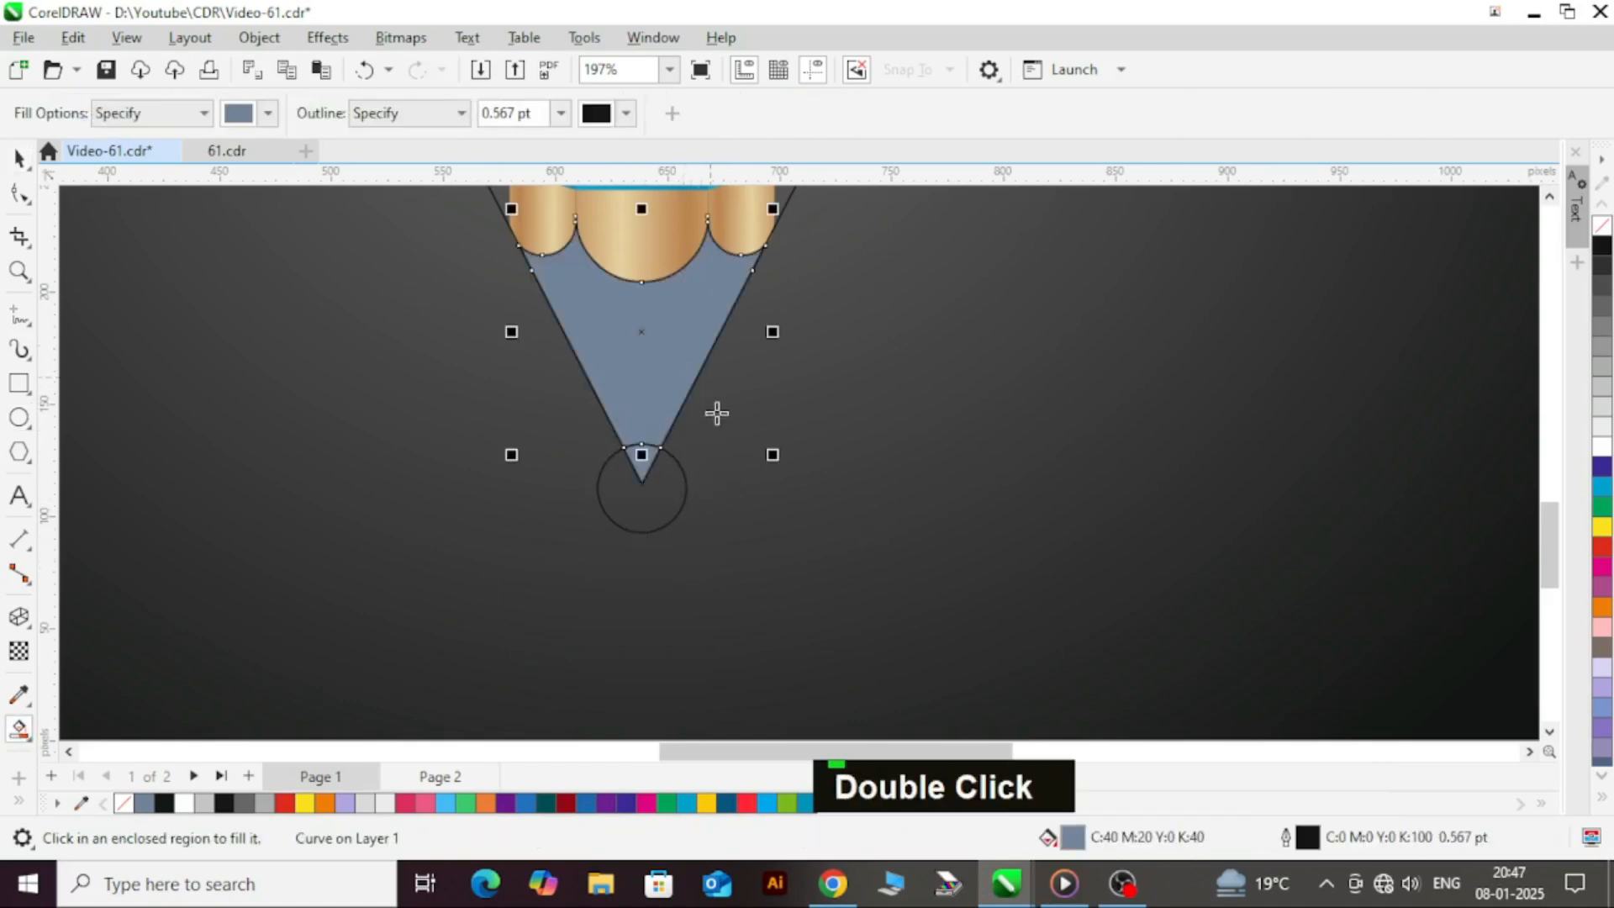
{"action": "key", "text": "ctrl+space"}
- Delete the construction circle and the large triangle, keeping the filled cone and lead tip
{"action": "left_click", "coordinate": [674, 512]}
{"action": "key", "text": "Delete"}
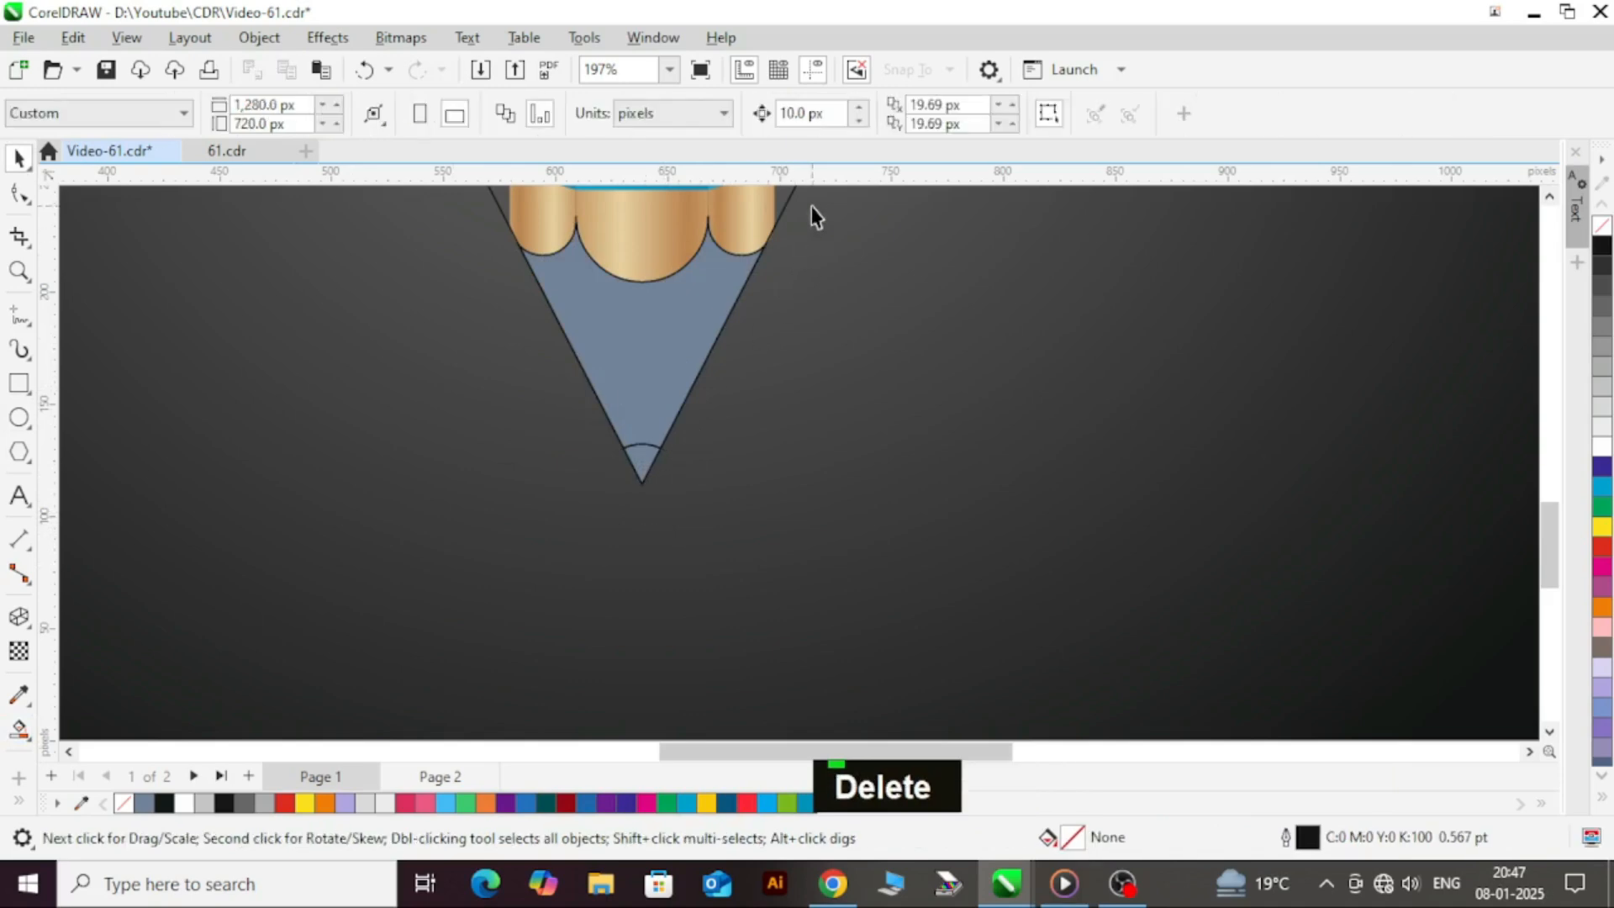
{"action": "scroll", "coordinate": [810, 390], "scroll_direction": "down", "scroll_amount": 2}
{"action": "left_click", "coordinate": [812, 250]}
{"action": "key", "text": "Delete"}
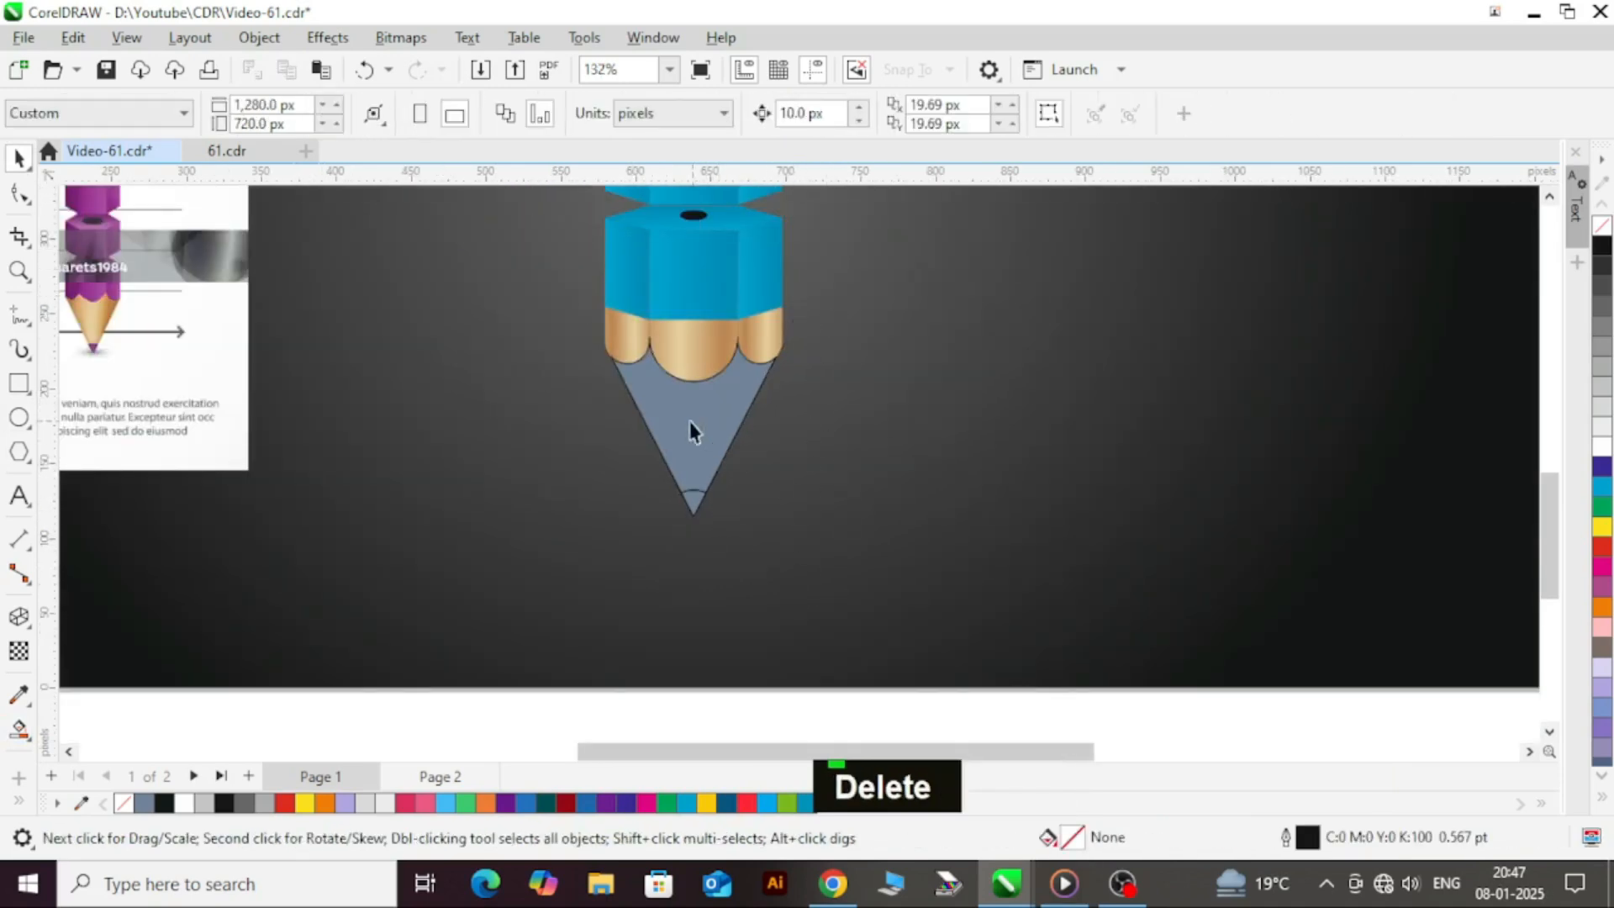
- Sample the blue of the lower prism's middle face and fill the lead tip with it
{"action": "scroll", "coordinate": [690, 429], "scroll_direction": "up", "scroll_amount": 2}
{"action": "left_click", "coordinate": [20, 697]}
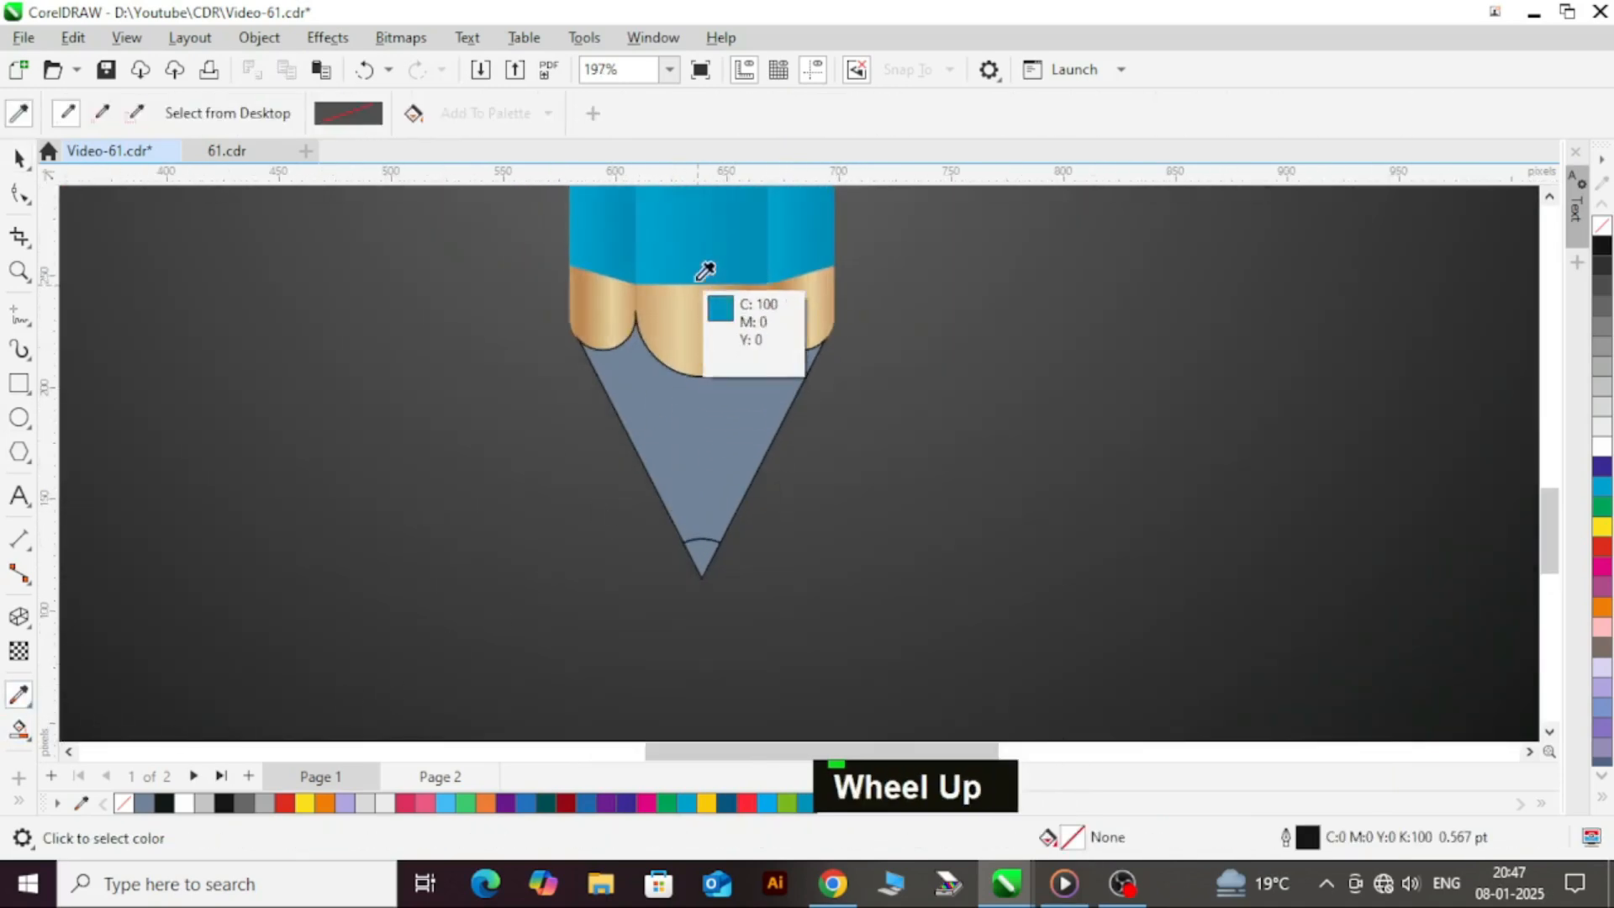
{"action": "left_click", "coordinate": [709, 266]}
{"action": "key", "text": "ctrl+space"}
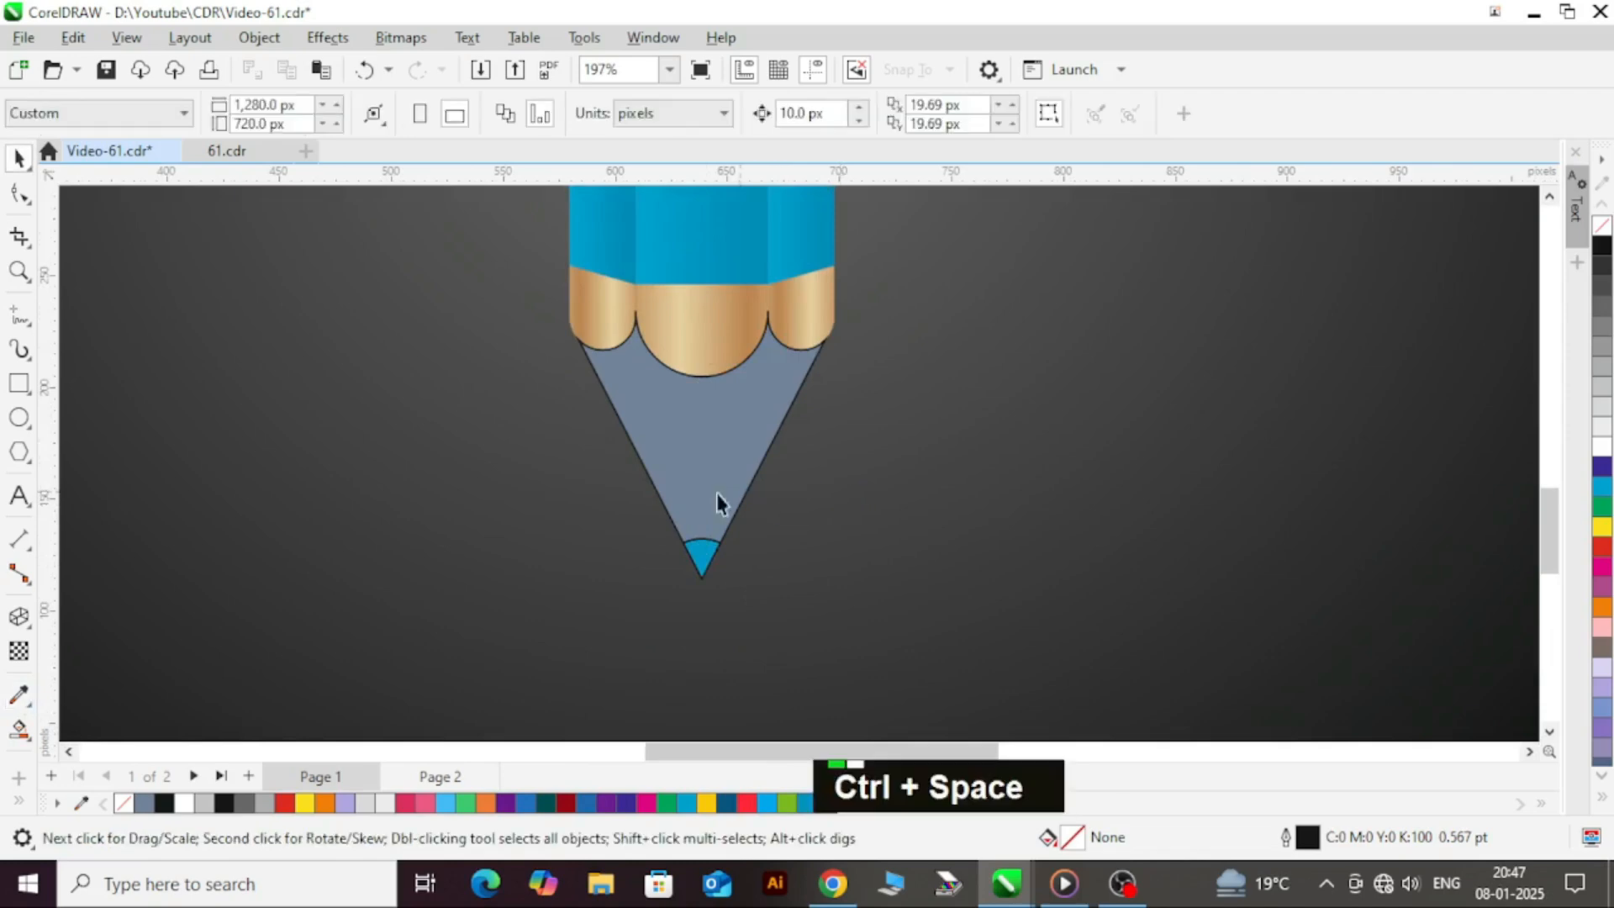
{"action": "left_click", "coordinate": [20, 695]}
{"action": "key", "text": "ctrl+space"}
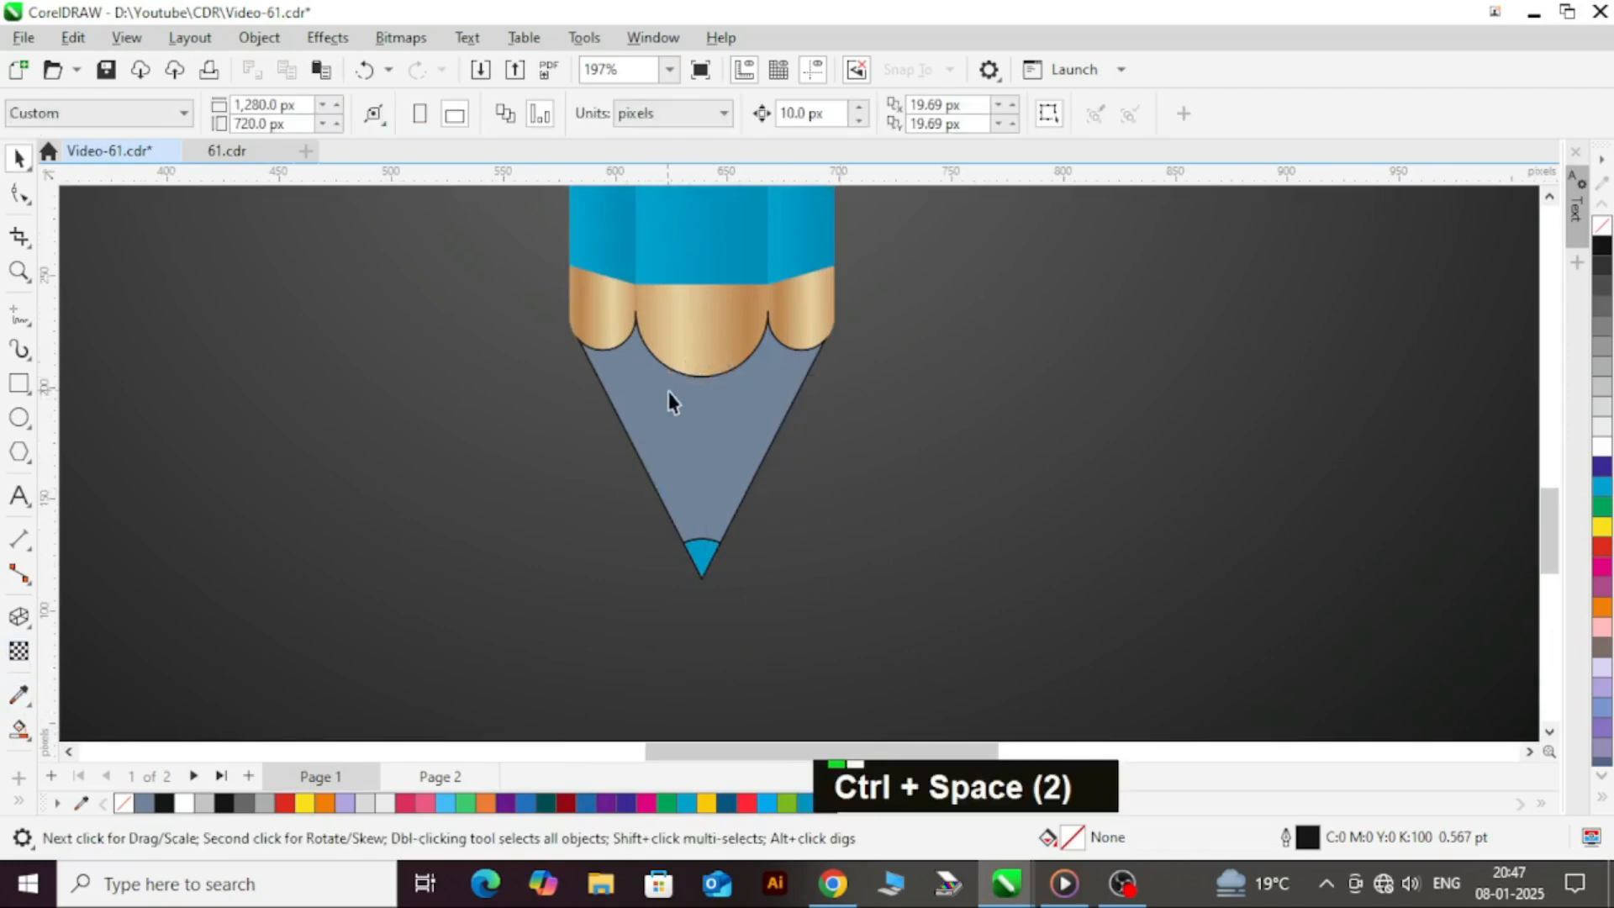
- Copy the fountain fill of the middle wood shape onto the grey cone with Copy Properties From
{"action": "left_click", "coordinate": [685, 392]}
{"action": "left_click", "coordinate": [73, 37]}
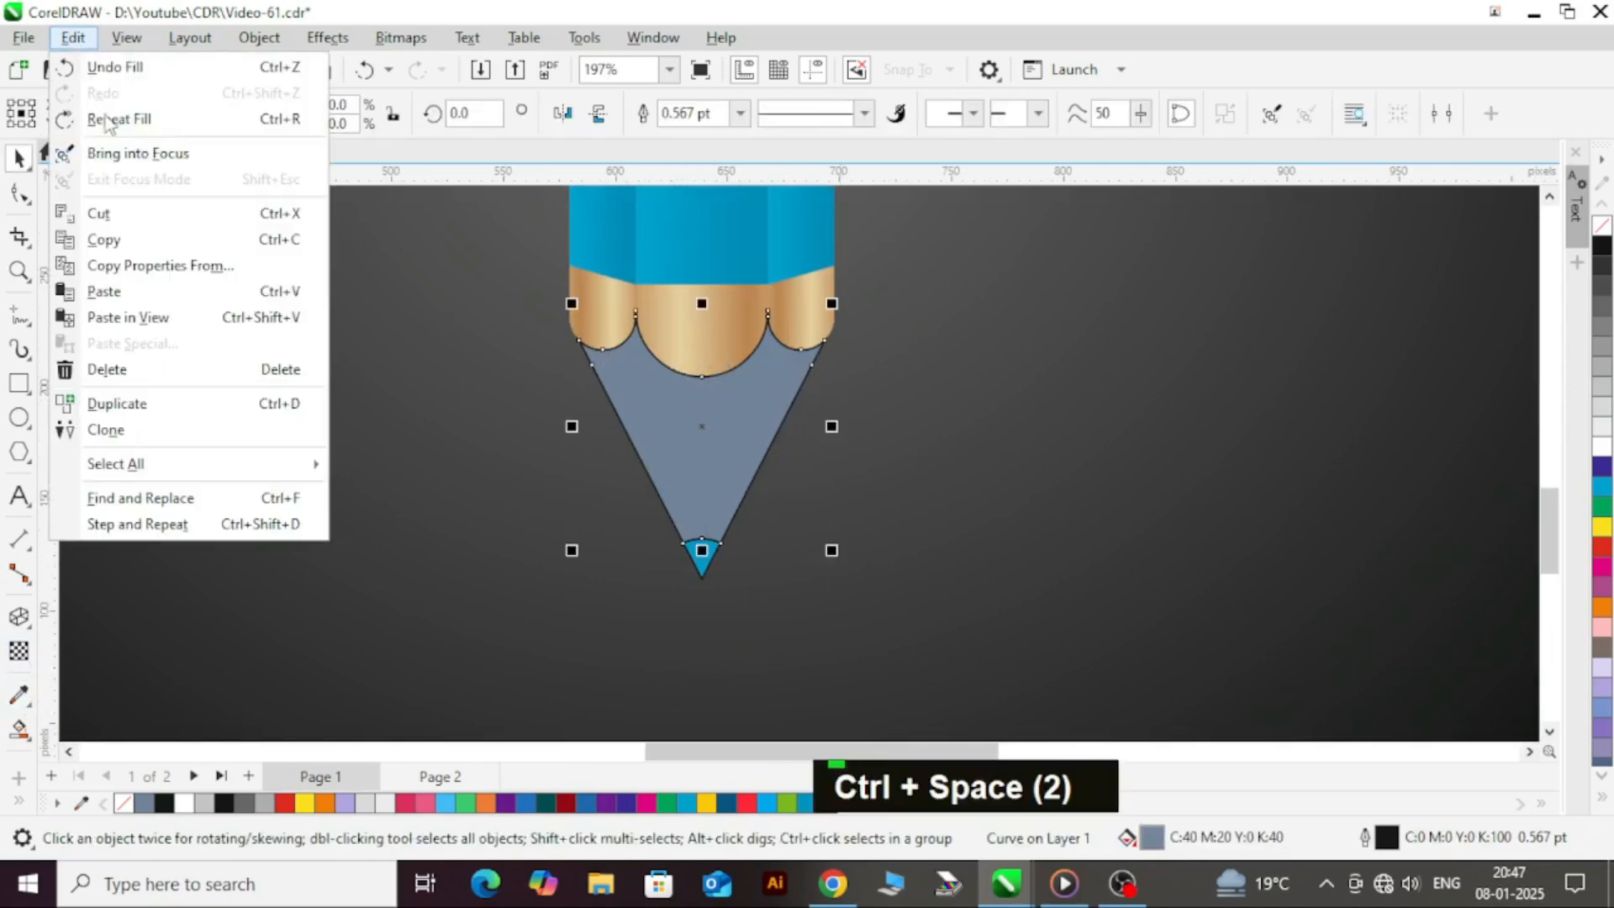
{"action": "left_click", "coordinate": [168, 271]}
{"action": "left_click", "coordinate": [809, 476]}
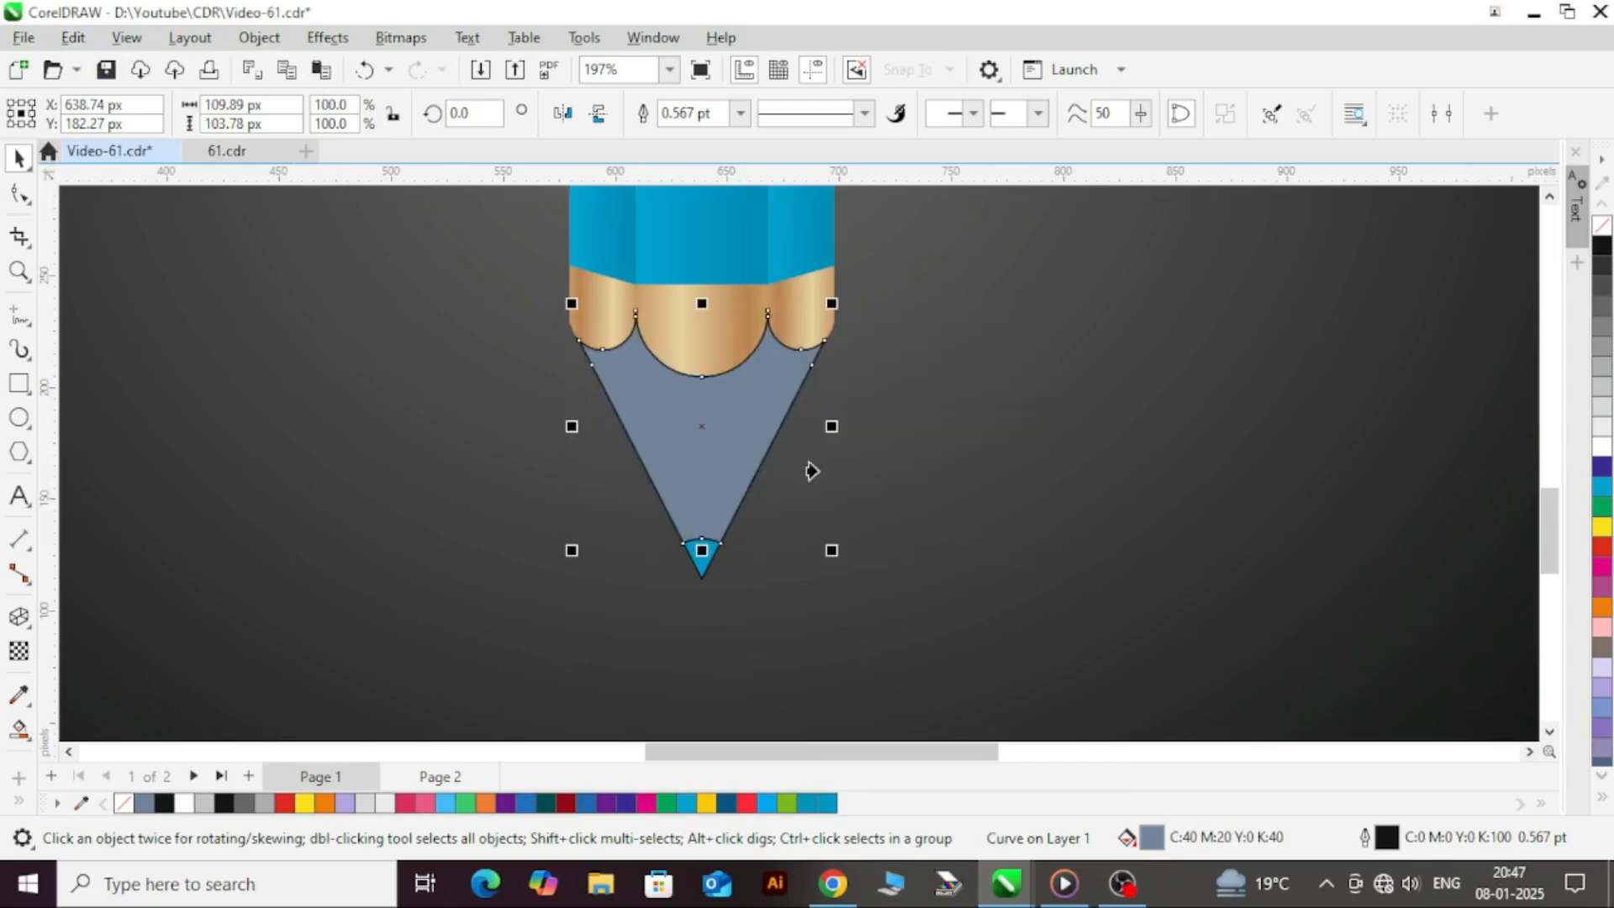
{"action": "left_click", "coordinate": [697, 424]}
{"action": "left_click", "coordinate": [951, 502]}
{"action": "left_click", "coordinate": [682, 353]}
- Remove the cone's outline and deselect it
{"action": "key", "text": "ctrl+space"}
{"action": "key", "text": "ctrl+space"}
{"action": "key", "text": "ctrl+space"}
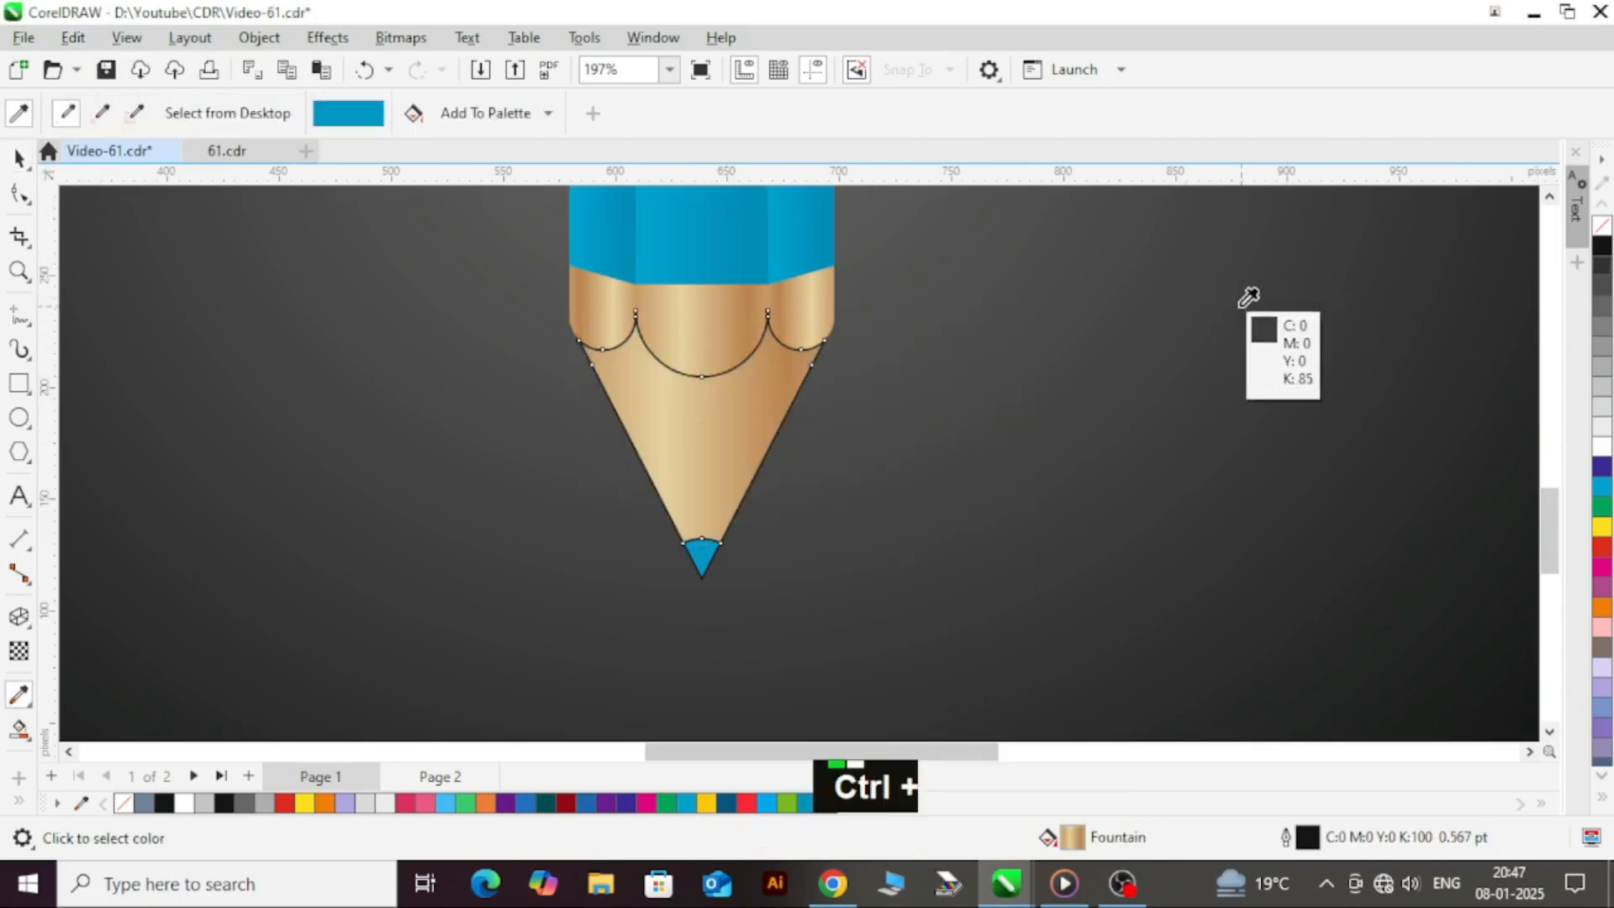
{"action": "key", "text": "ctrl+space"}
{"action": "right_click", "coordinate": [1602, 231]}
{"action": "scroll", "coordinate": [858, 594], "scroll_direction": "down", "scroll_amount": 4}
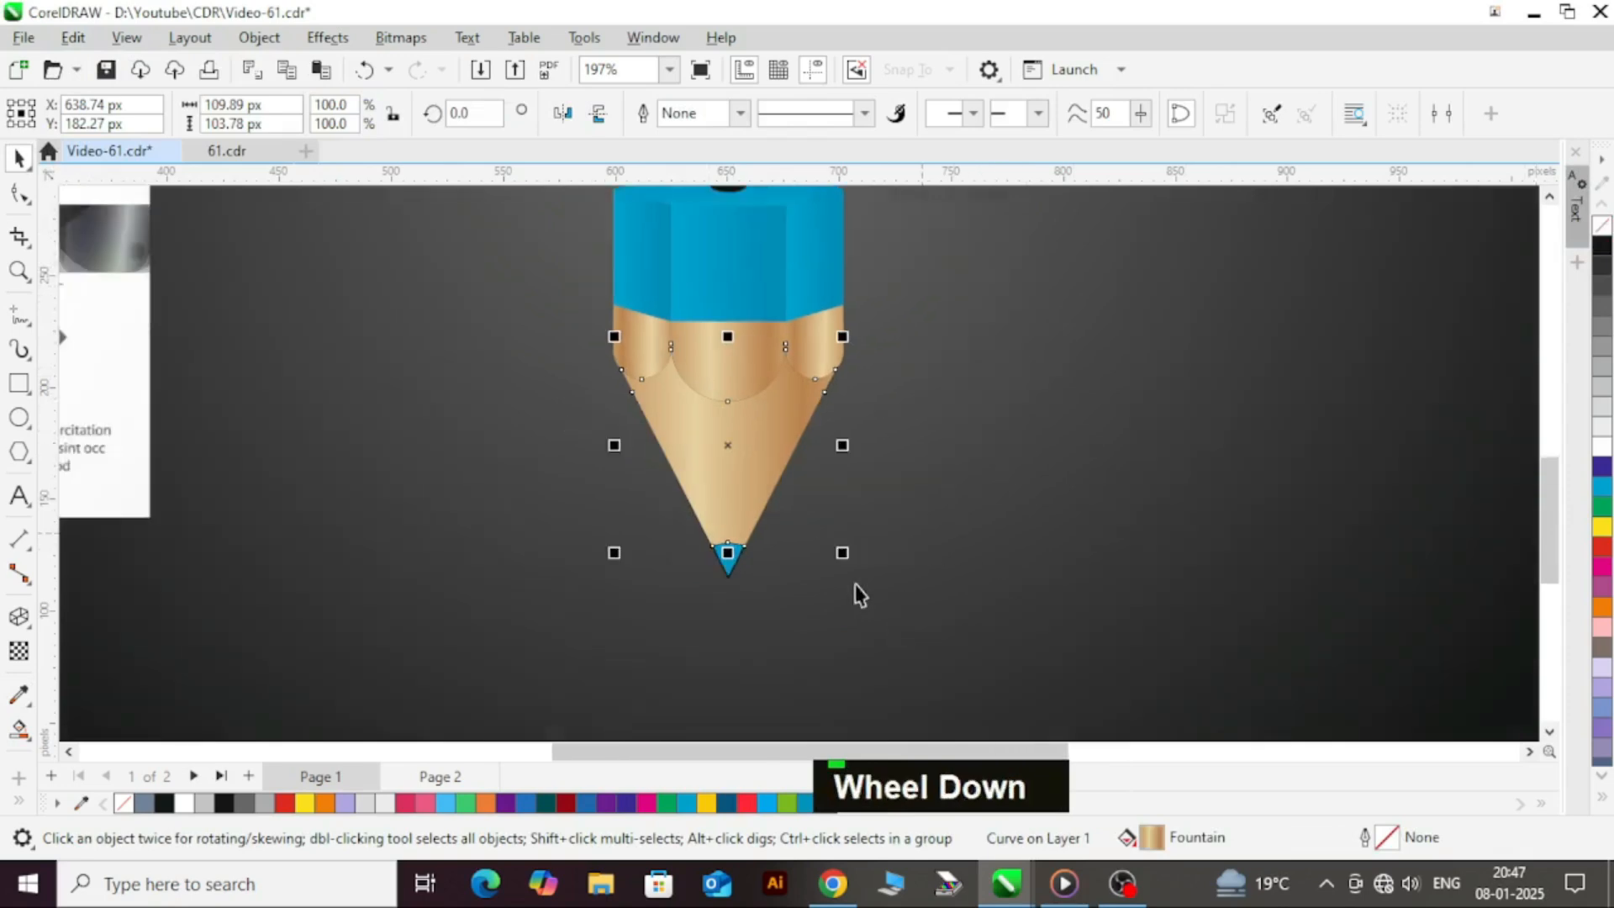
{"action": "left_click", "coordinate": [1302, 423]}
- Select the three wood shapes, the cone and the lead tip together, and remove their outlines
{"action": "scroll", "coordinate": [812, 496], "scroll_direction": "up", "scroll_amount": 3}
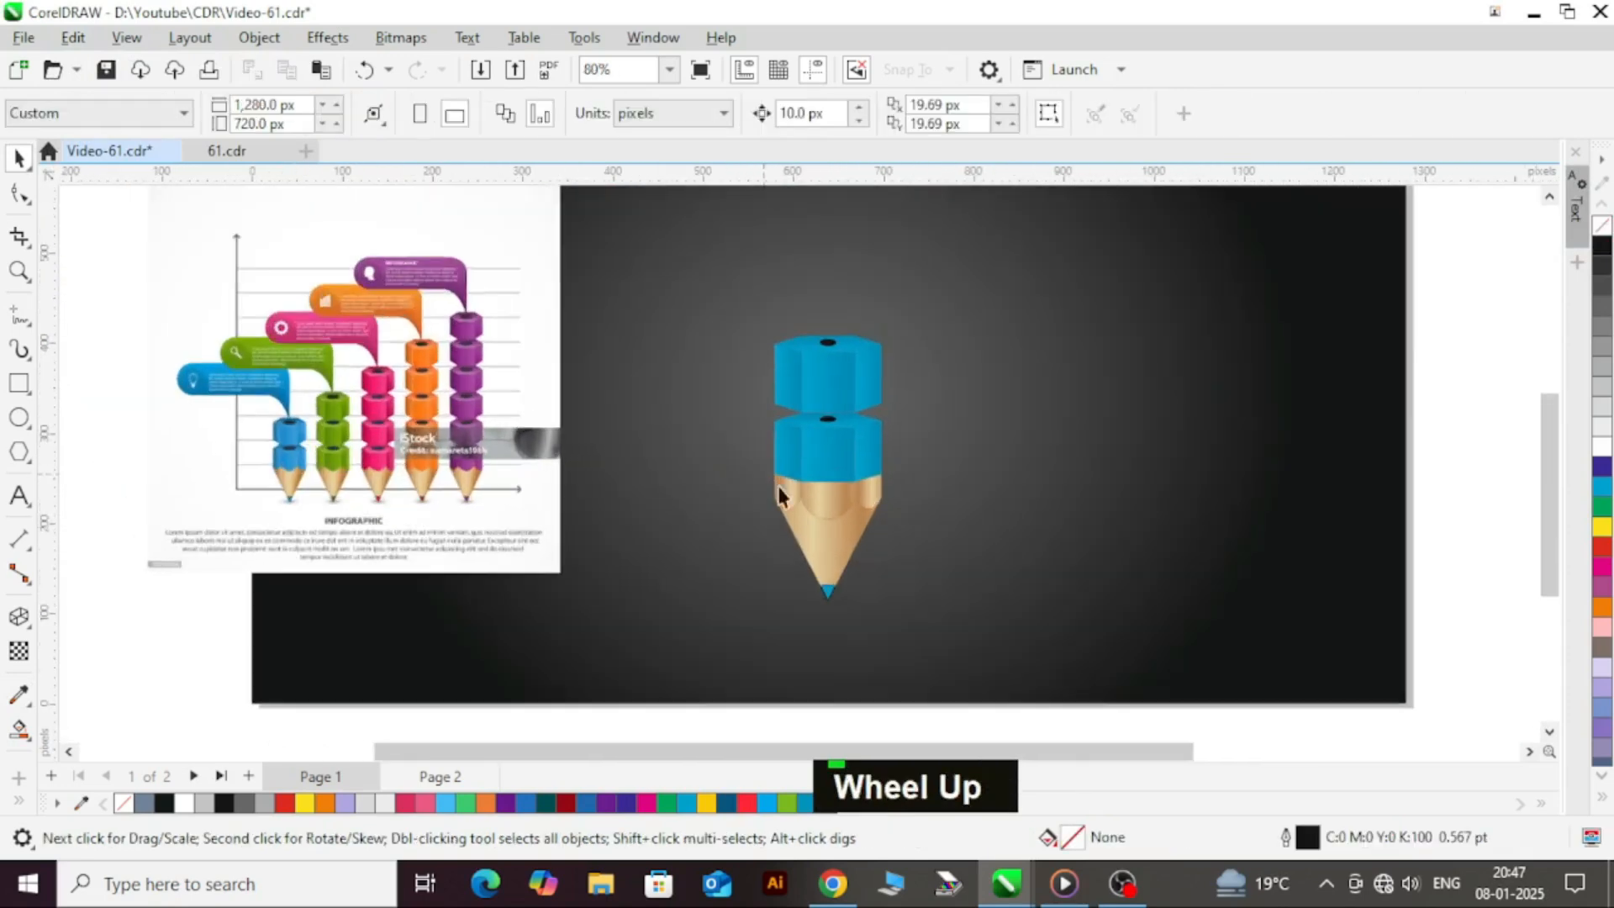
{"action": "scroll", "coordinate": [846, 409], "scroll_direction": "down", "scroll_amount": 2}
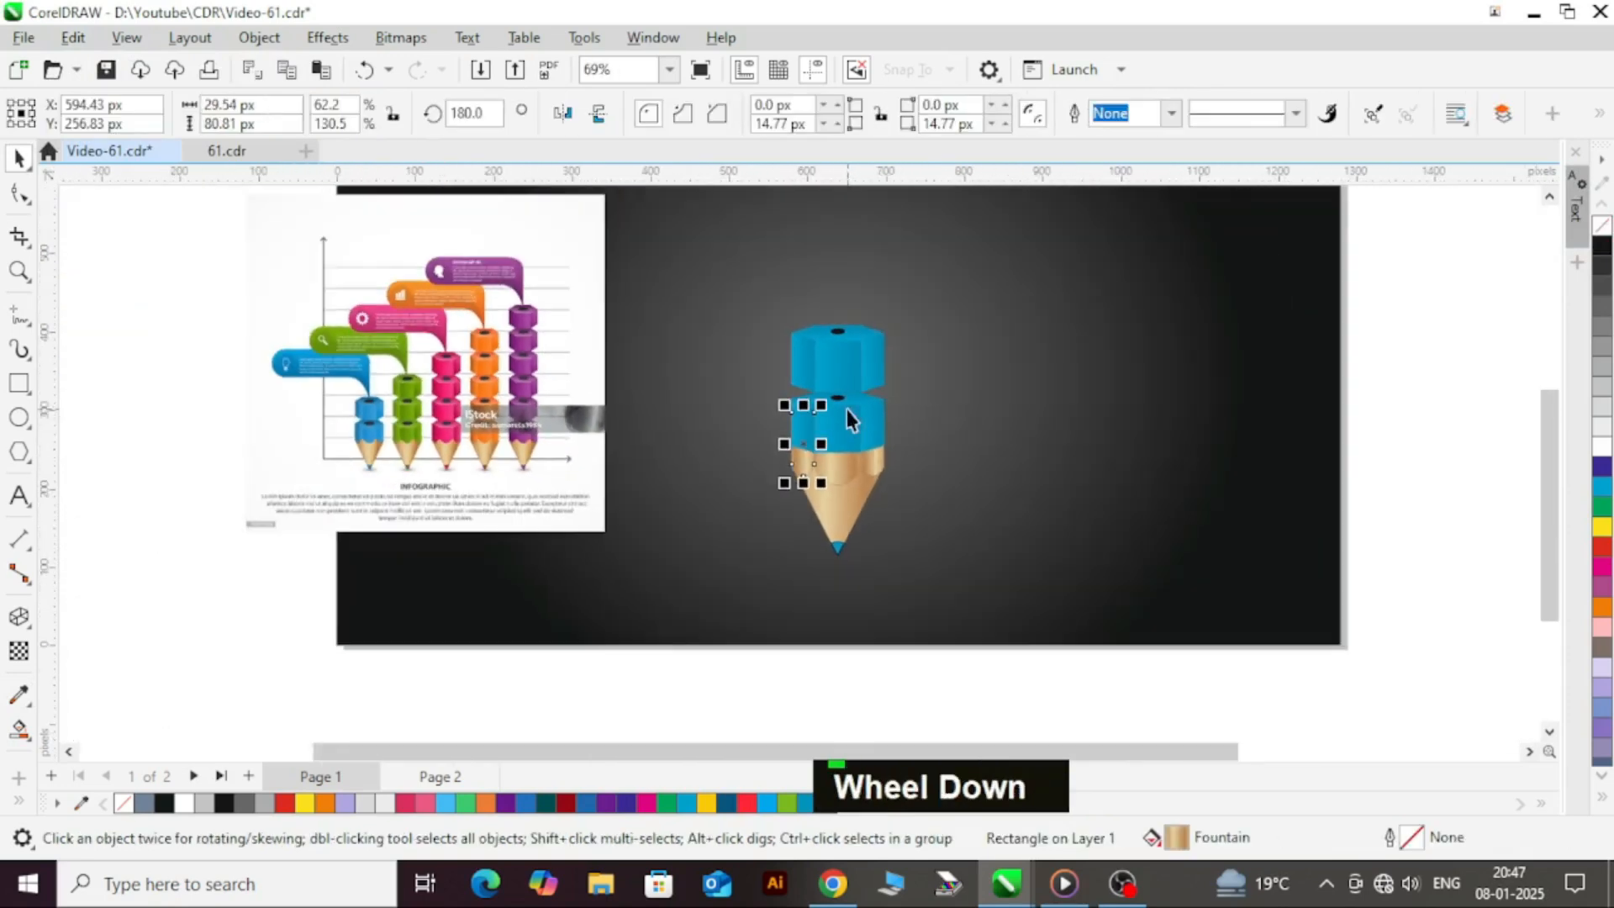
{"action": "scroll", "coordinate": [849, 477], "scroll_direction": "up", "scroll_amount": 2}
{"action": "left_click", "coordinate": [900, 459], "text": "shift"}
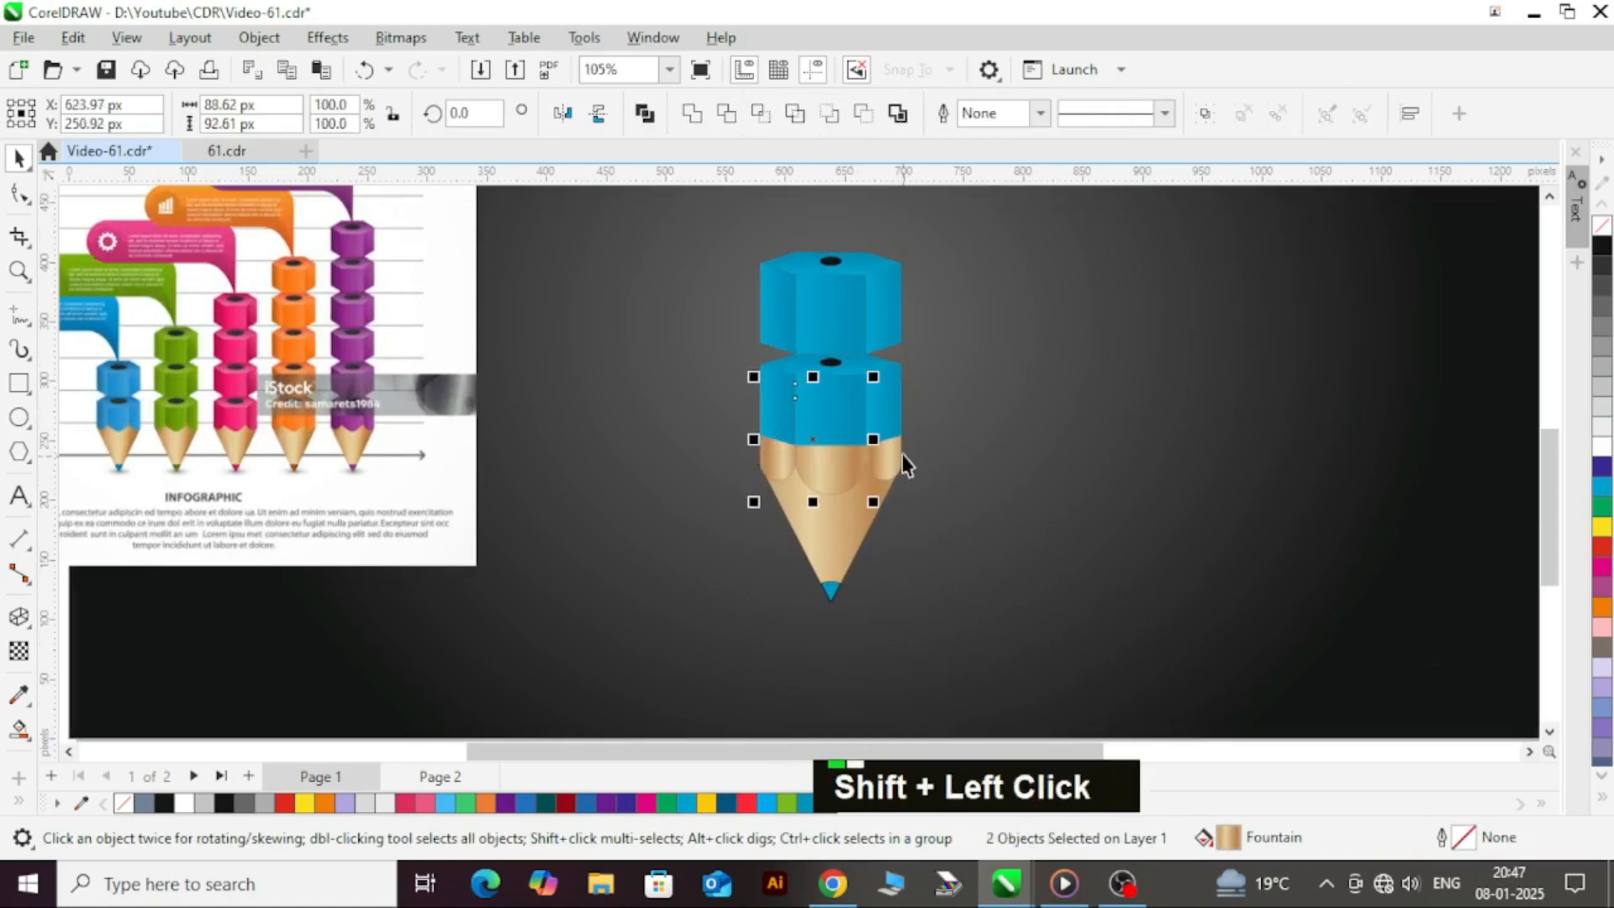
{"action": "left_click", "coordinate": [866, 473], "text": "shift"}
{"action": "left_click", "coordinate": [829, 589], "text": "shift"}
{"action": "scroll", "coordinate": [836, 597], "scroll_direction": "up", "scroll_amount": 6}
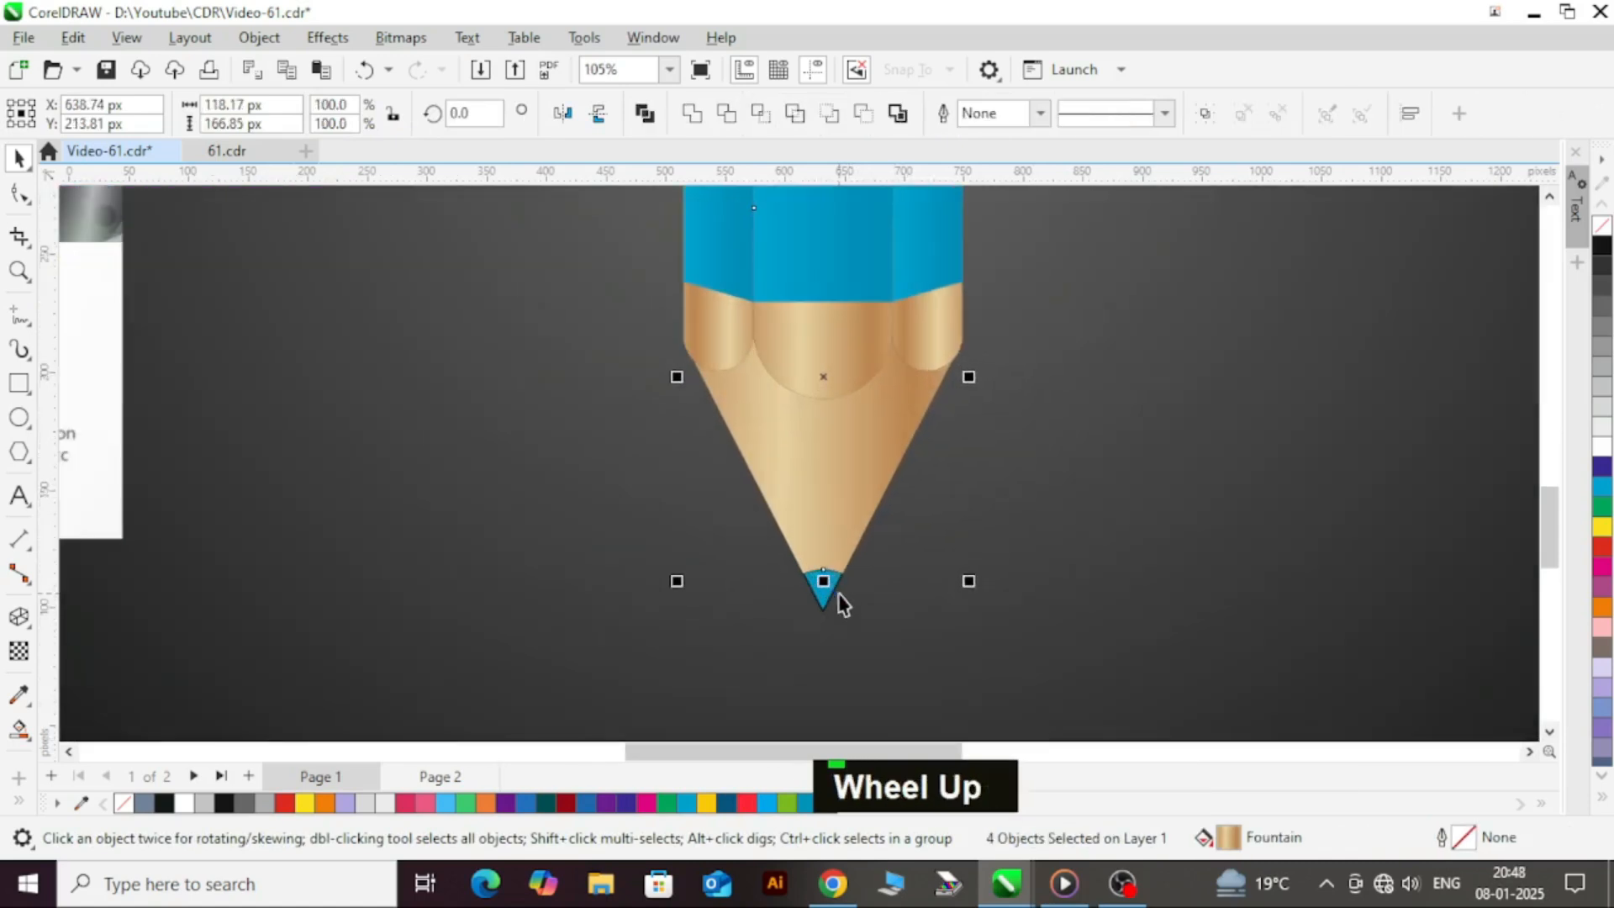
{"action": "left_click", "coordinate": [823, 594], "text": "shift"}
{"action": "scroll", "coordinate": [824, 594], "scroll_direction": "down", "scroll_amount": 3}
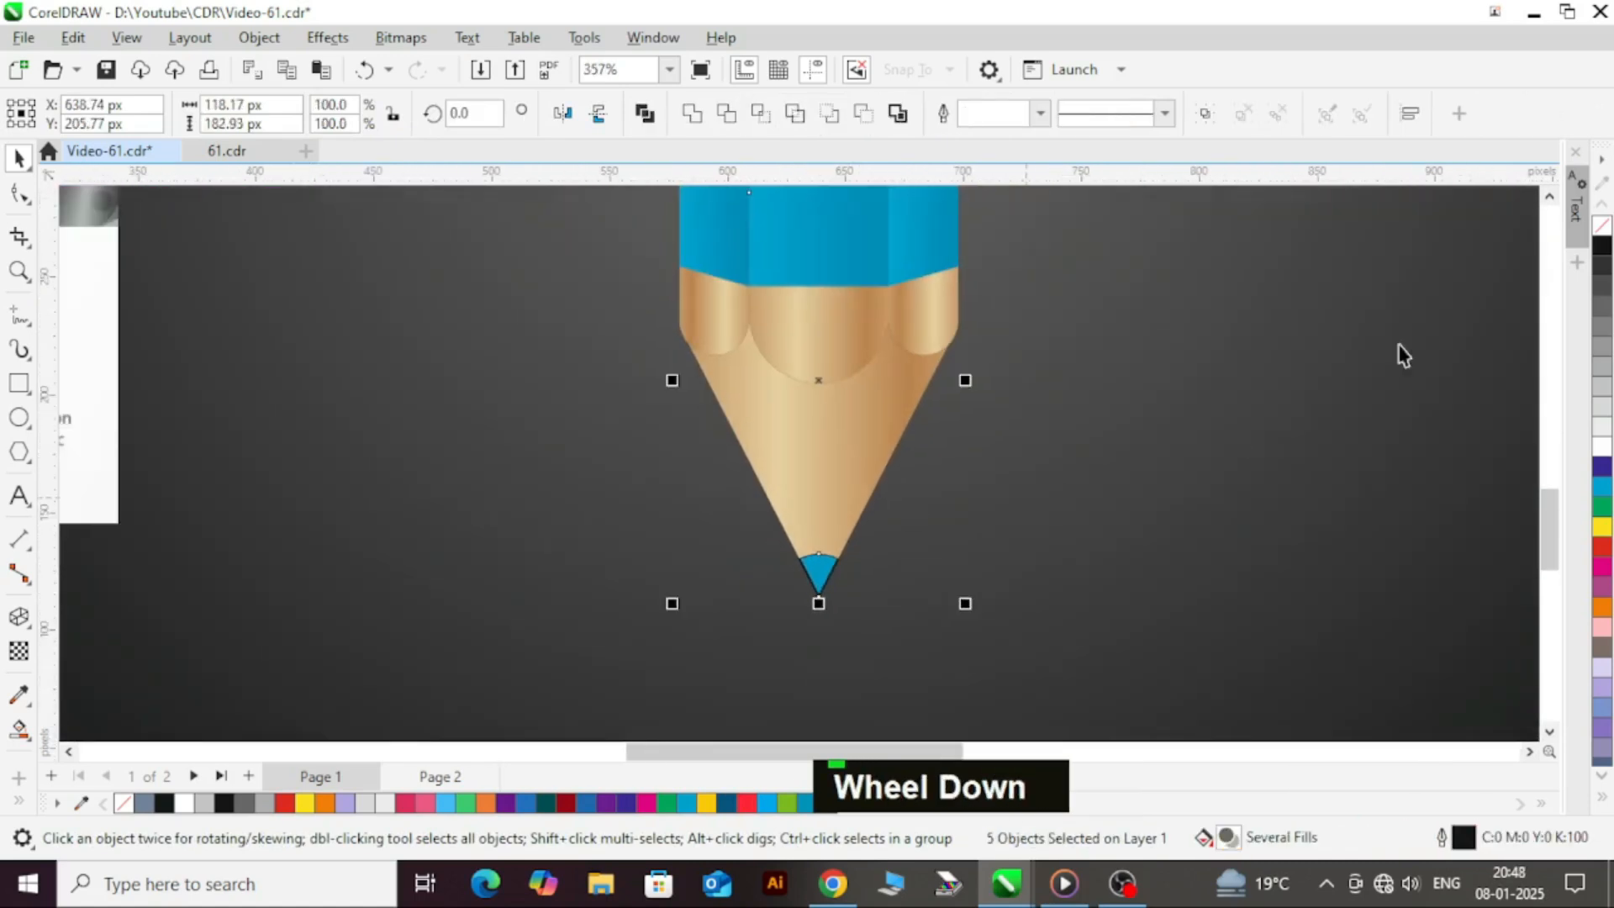
{"action": "right_click", "coordinate": [1602, 225]}
- Raise the selected sharpened-tip shapes 20 px, to Y 225.77 px
{"action": "scroll", "coordinate": [878, 578], "scroll_direction": "down", "scroll_amount": 3}
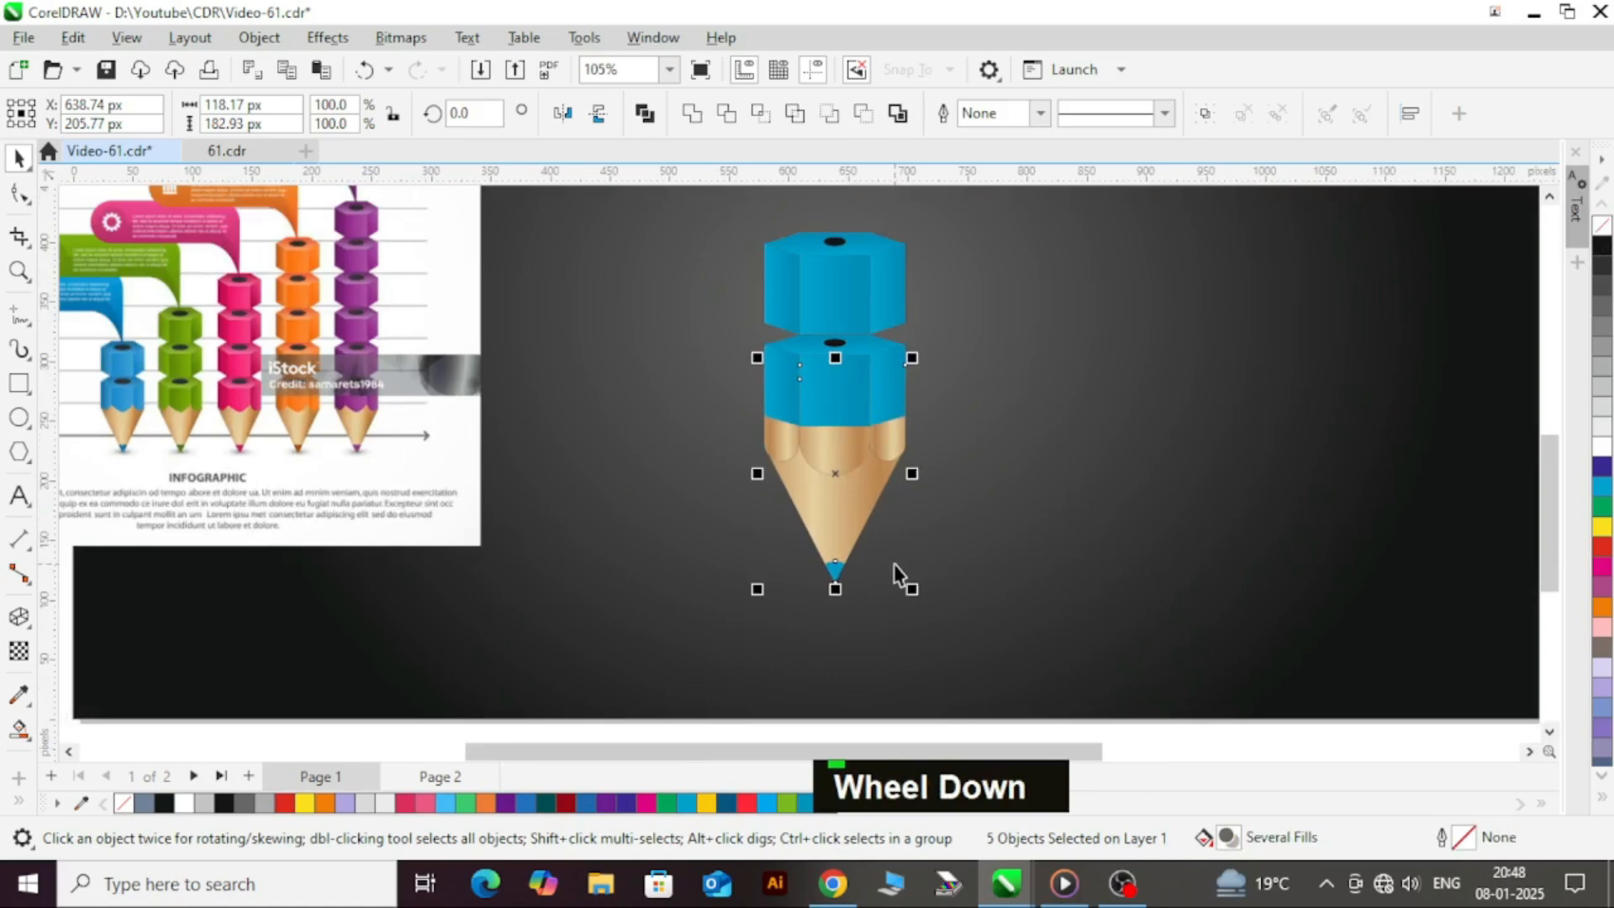
{"action": "key", "text": "Up"}
{"action": "key", "text": "Up"}
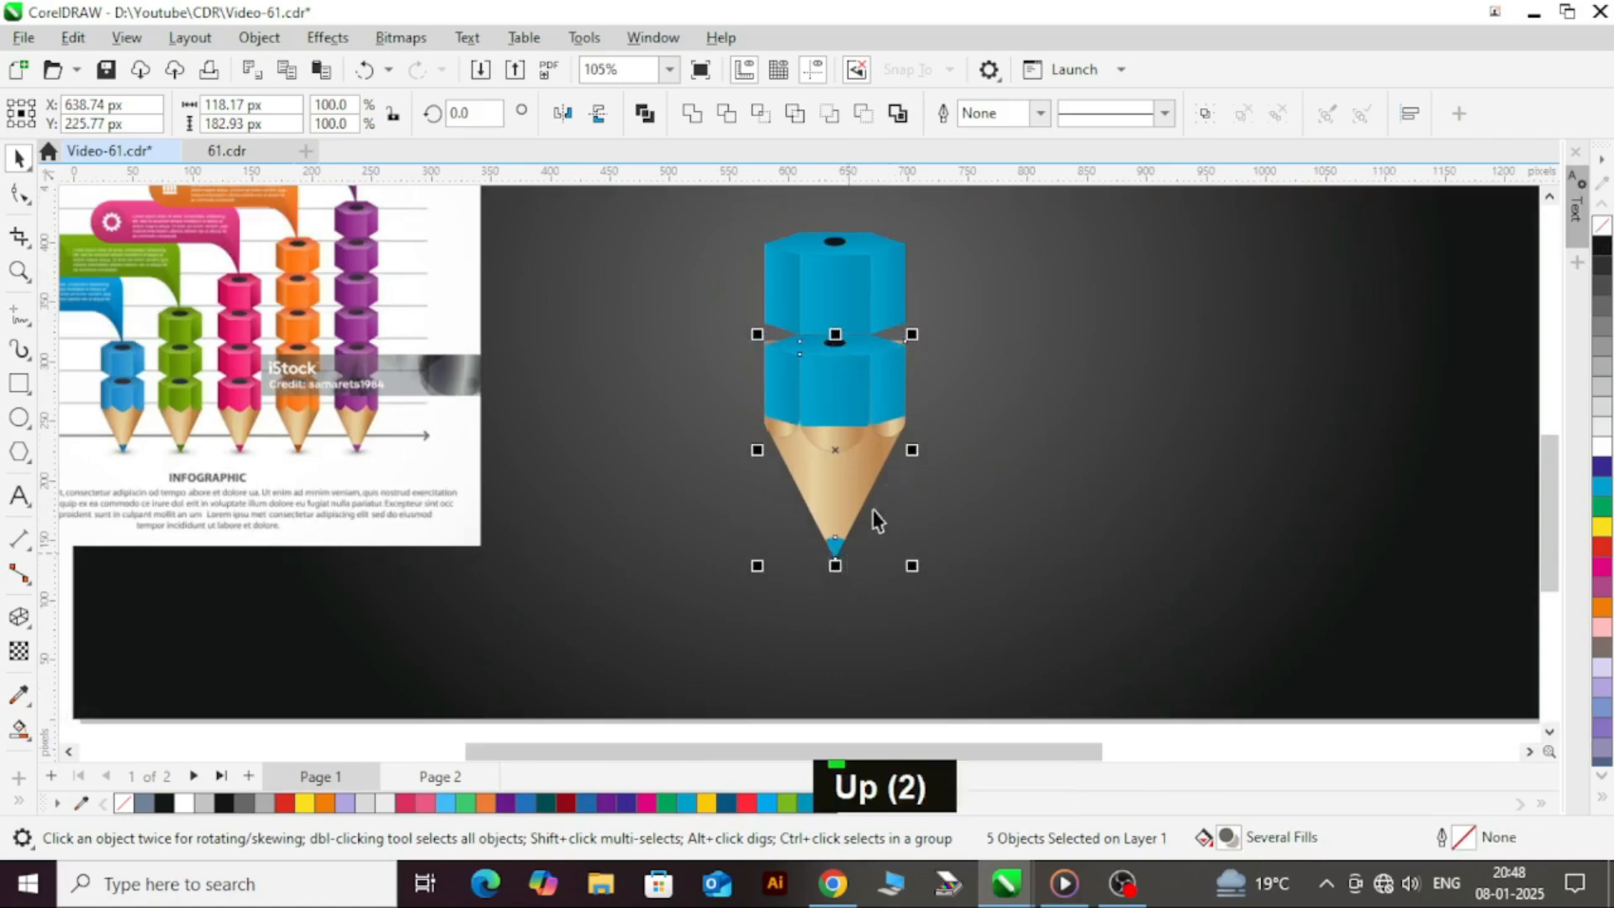
- Lower the selected sharpened-tip shapes slightly, to Y 221.13 px
{"action": "scroll", "coordinate": [874, 523], "scroll_direction": "up", "scroll_amount": 2}
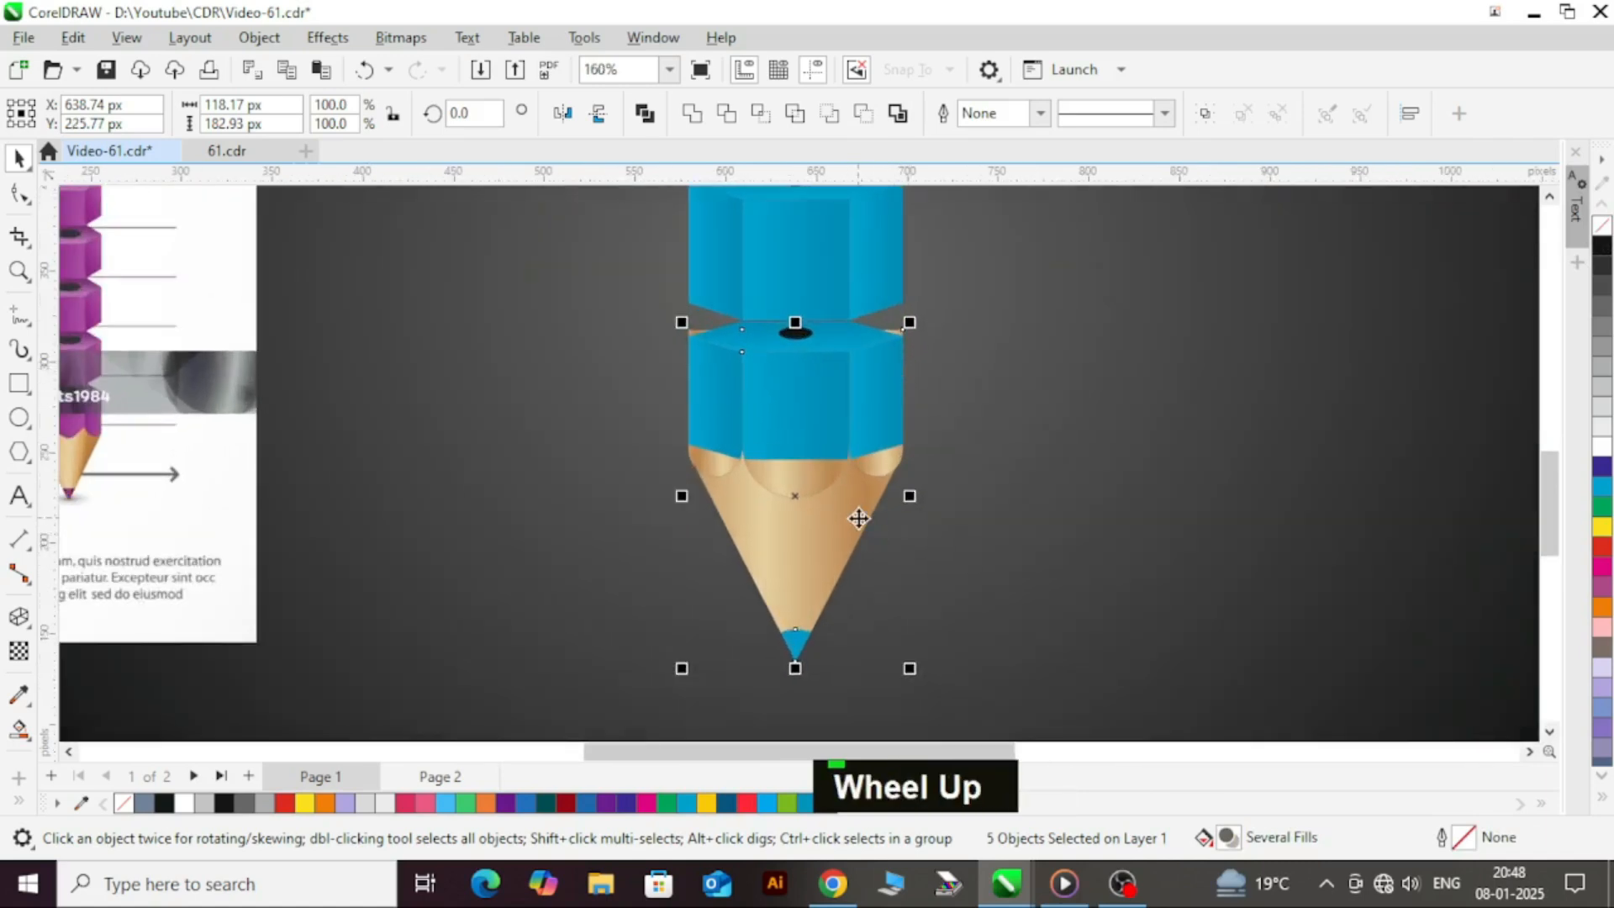
{"action": "scroll", "coordinate": [858, 518], "scroll_direction": "down", "scroll_amount": 1}
{"action": "scroll", "coordinate": [342, 496], "scroll_direction": "up", "scroll_amount": 3}
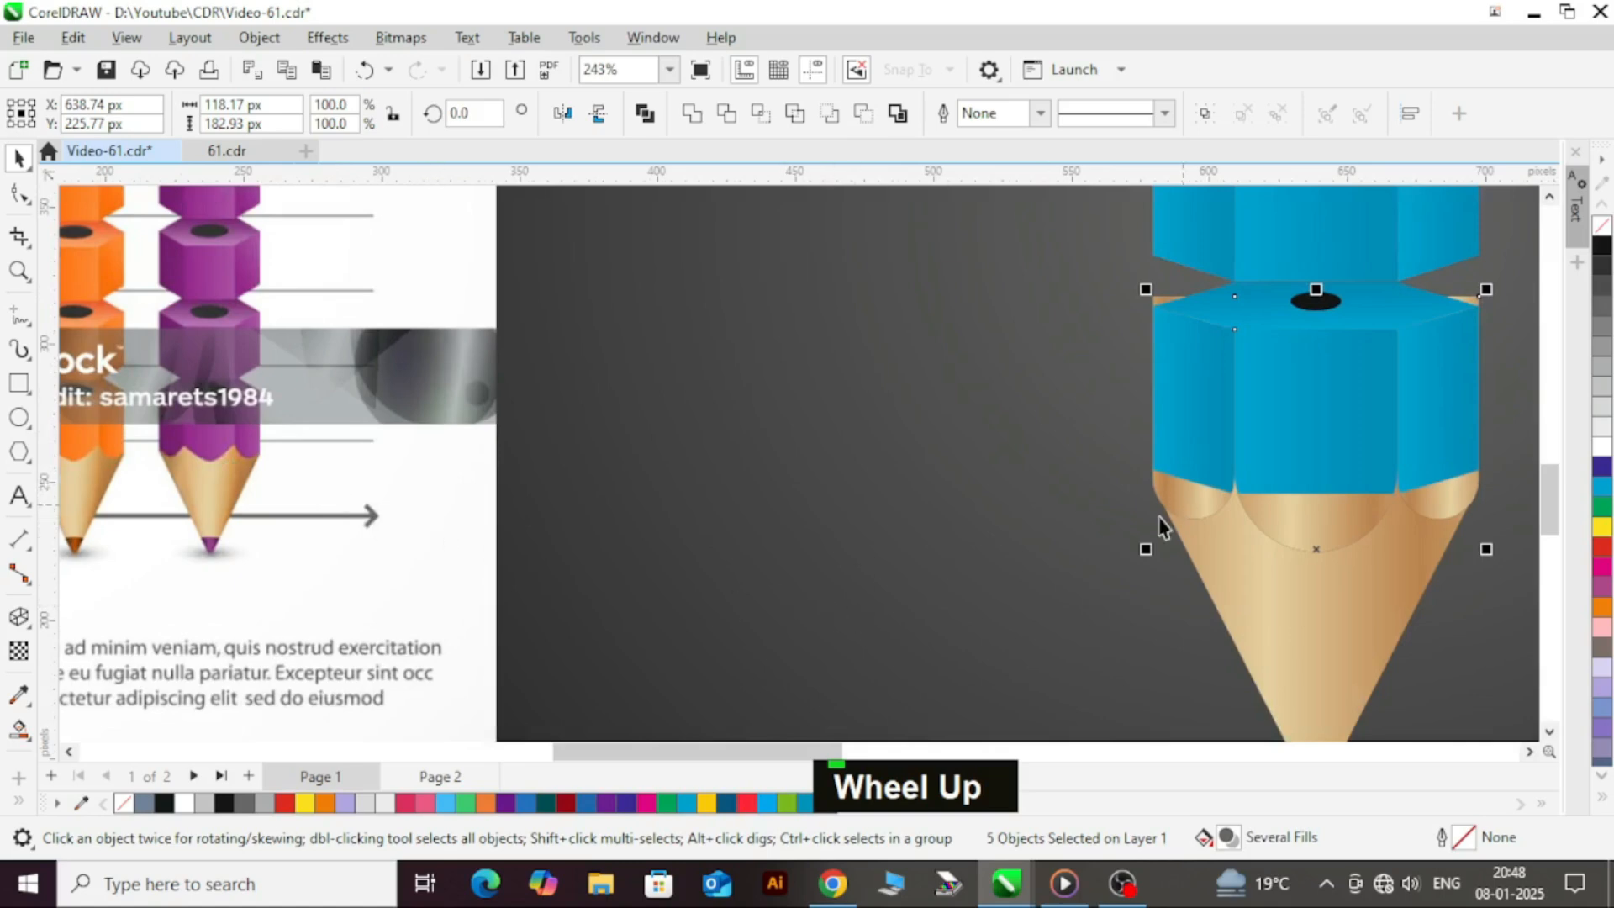
{"action": "scroll", "coordinate": [962, 505], "scroll_direction": "down", "scroll_amount": 2}
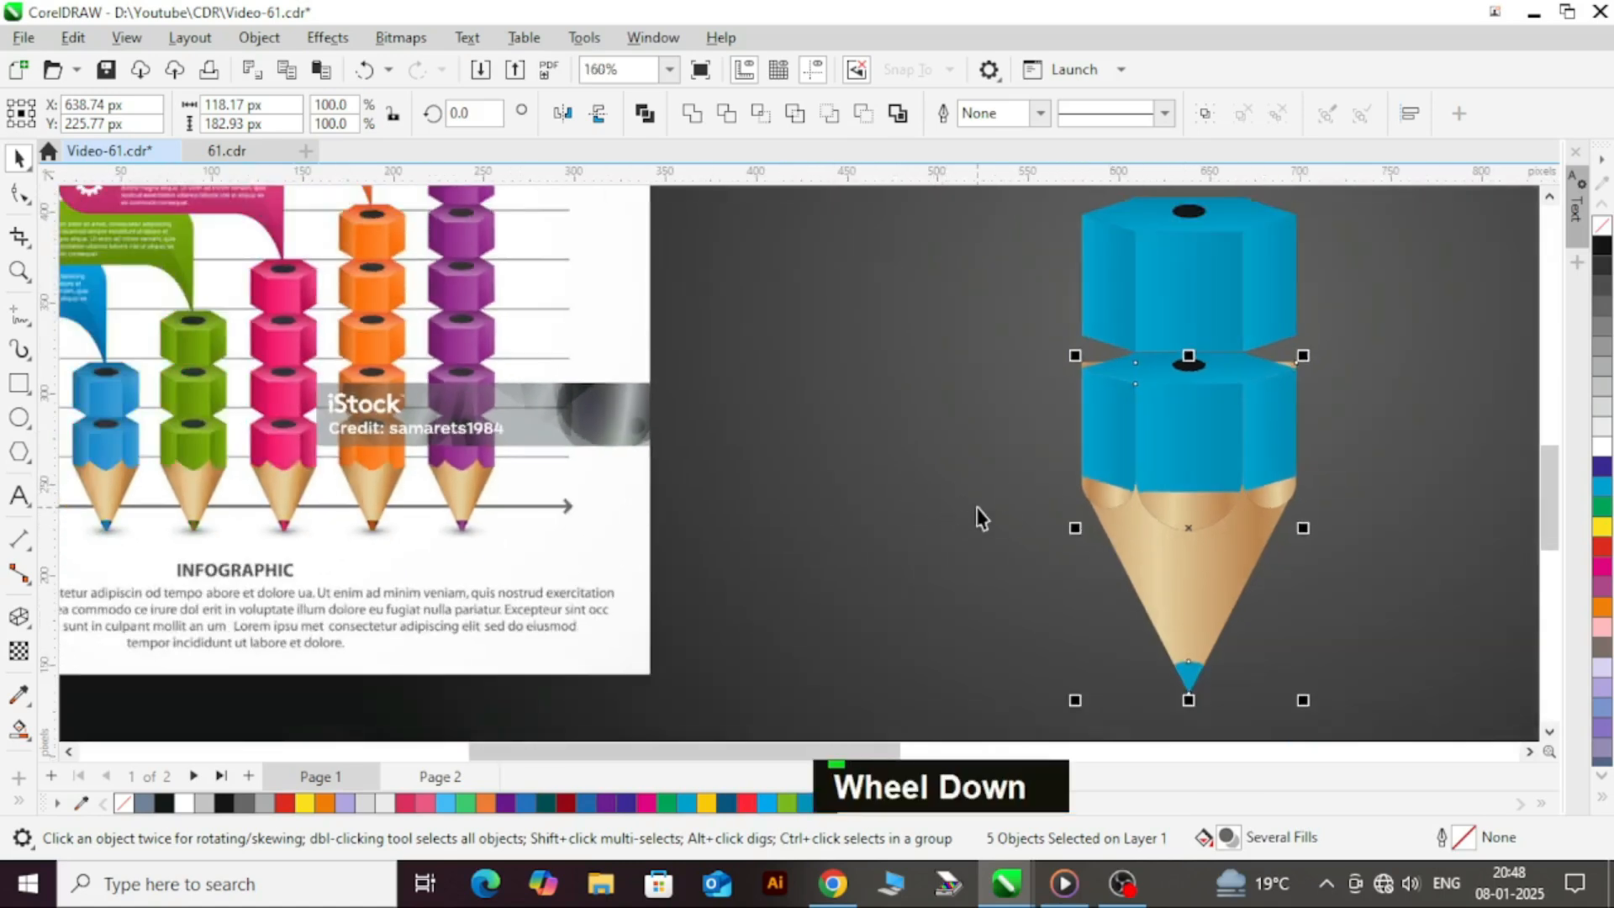
{"action": "scroll", "coordinate": [955, 505], "scroll_direction": "down", "scroll_amount": 4}
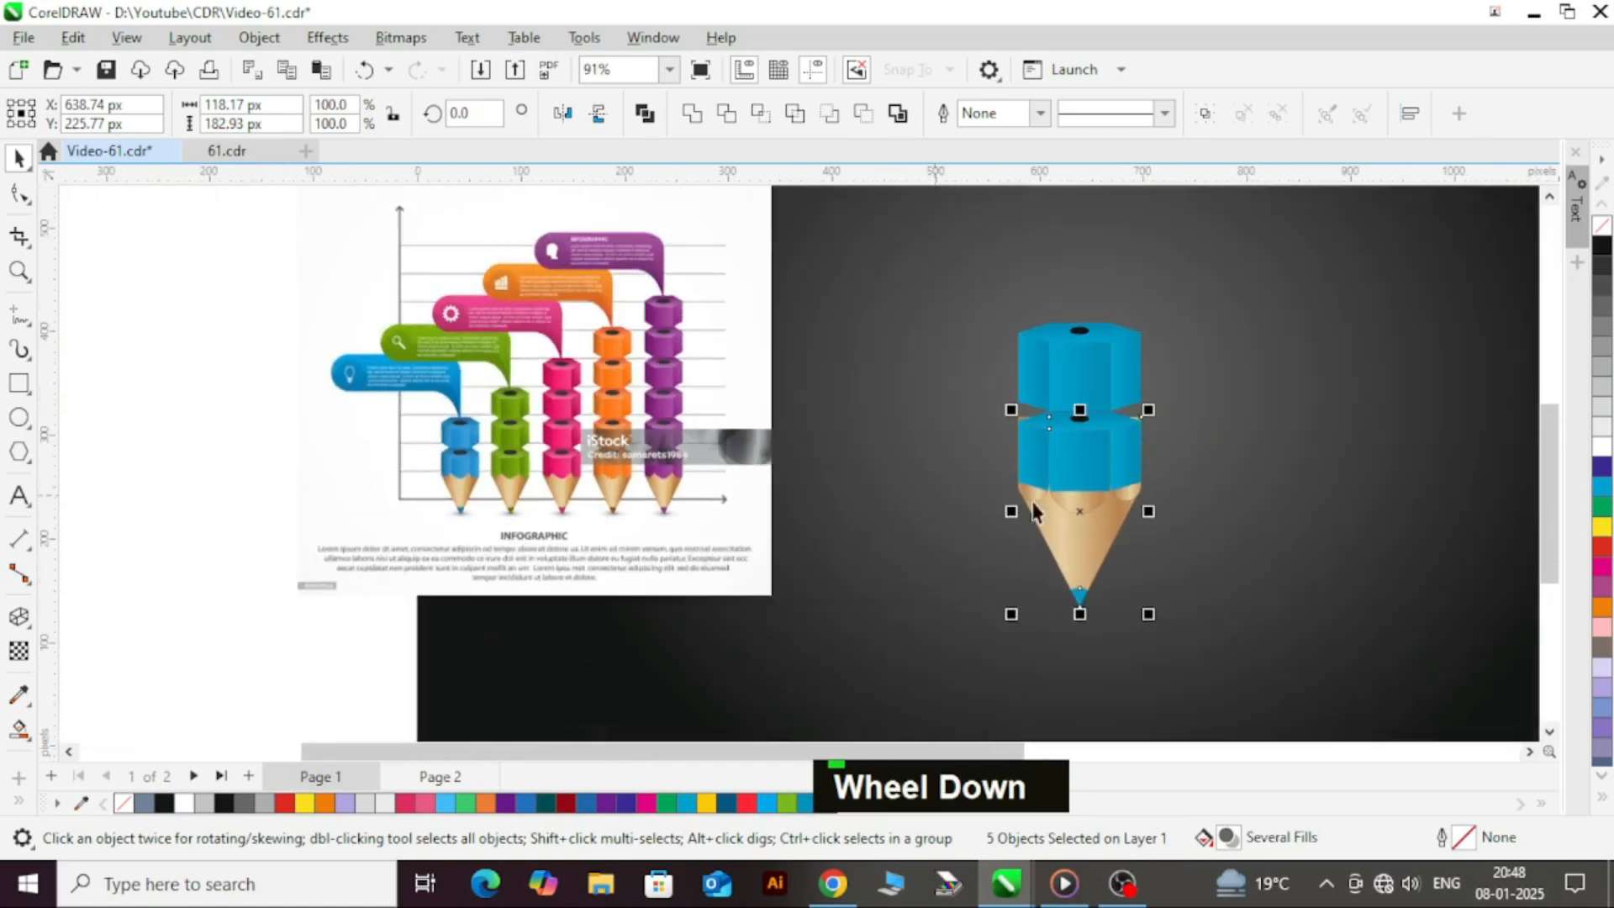
{"action": "scroll", "coordinate": [1020, 490], "scroll_direction": "up", "scroll_amount": 4}
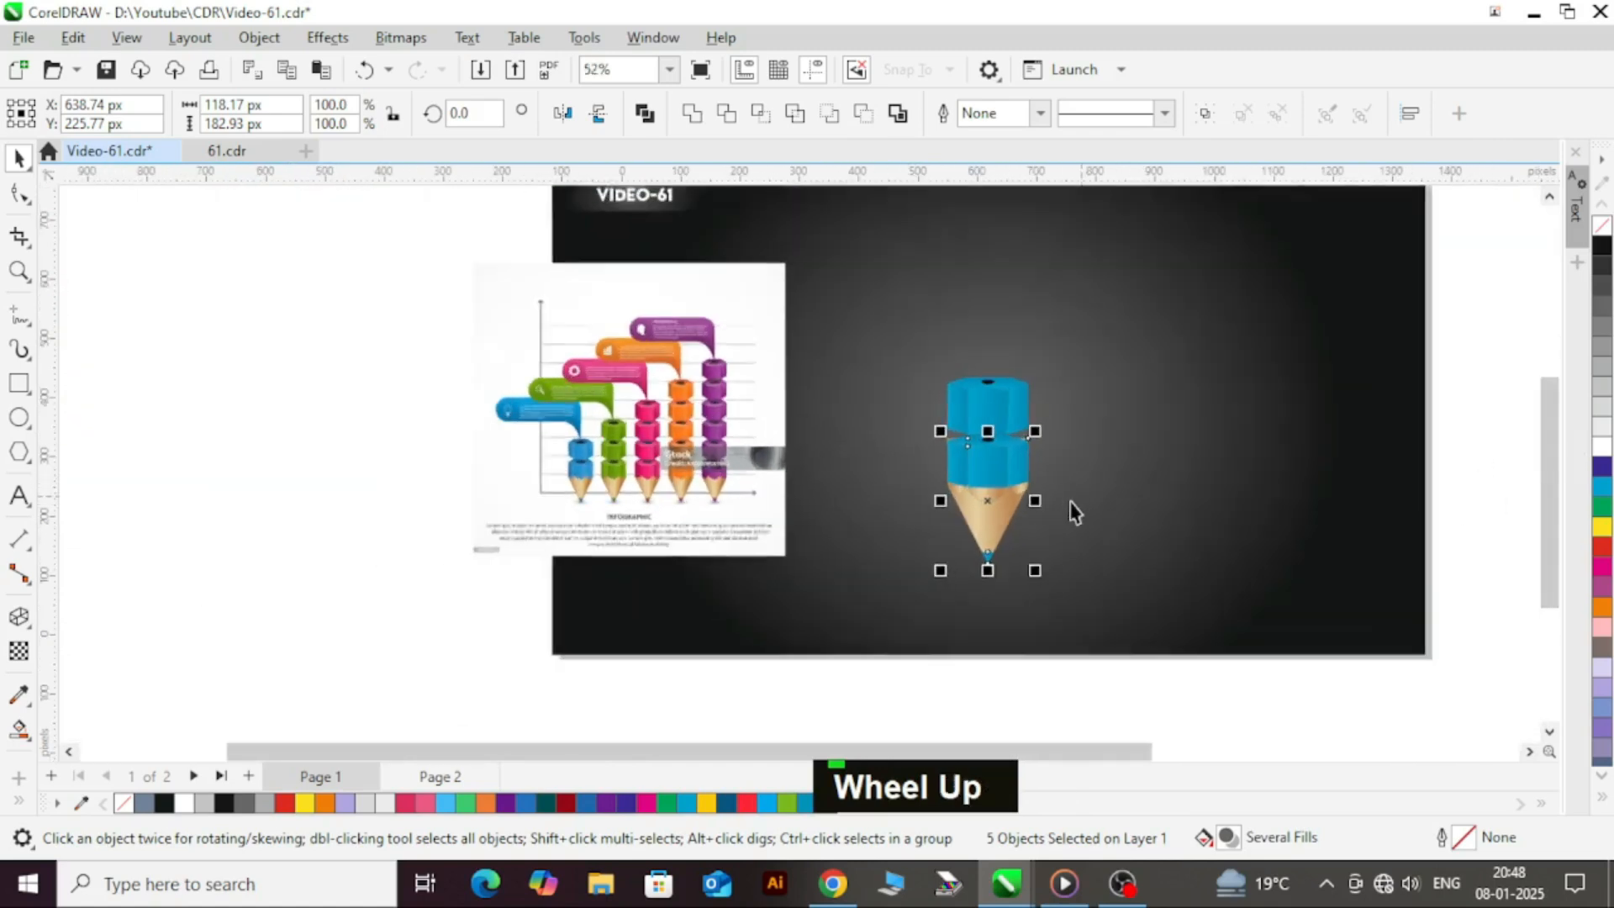
{"action": "key", "text": "Down"}
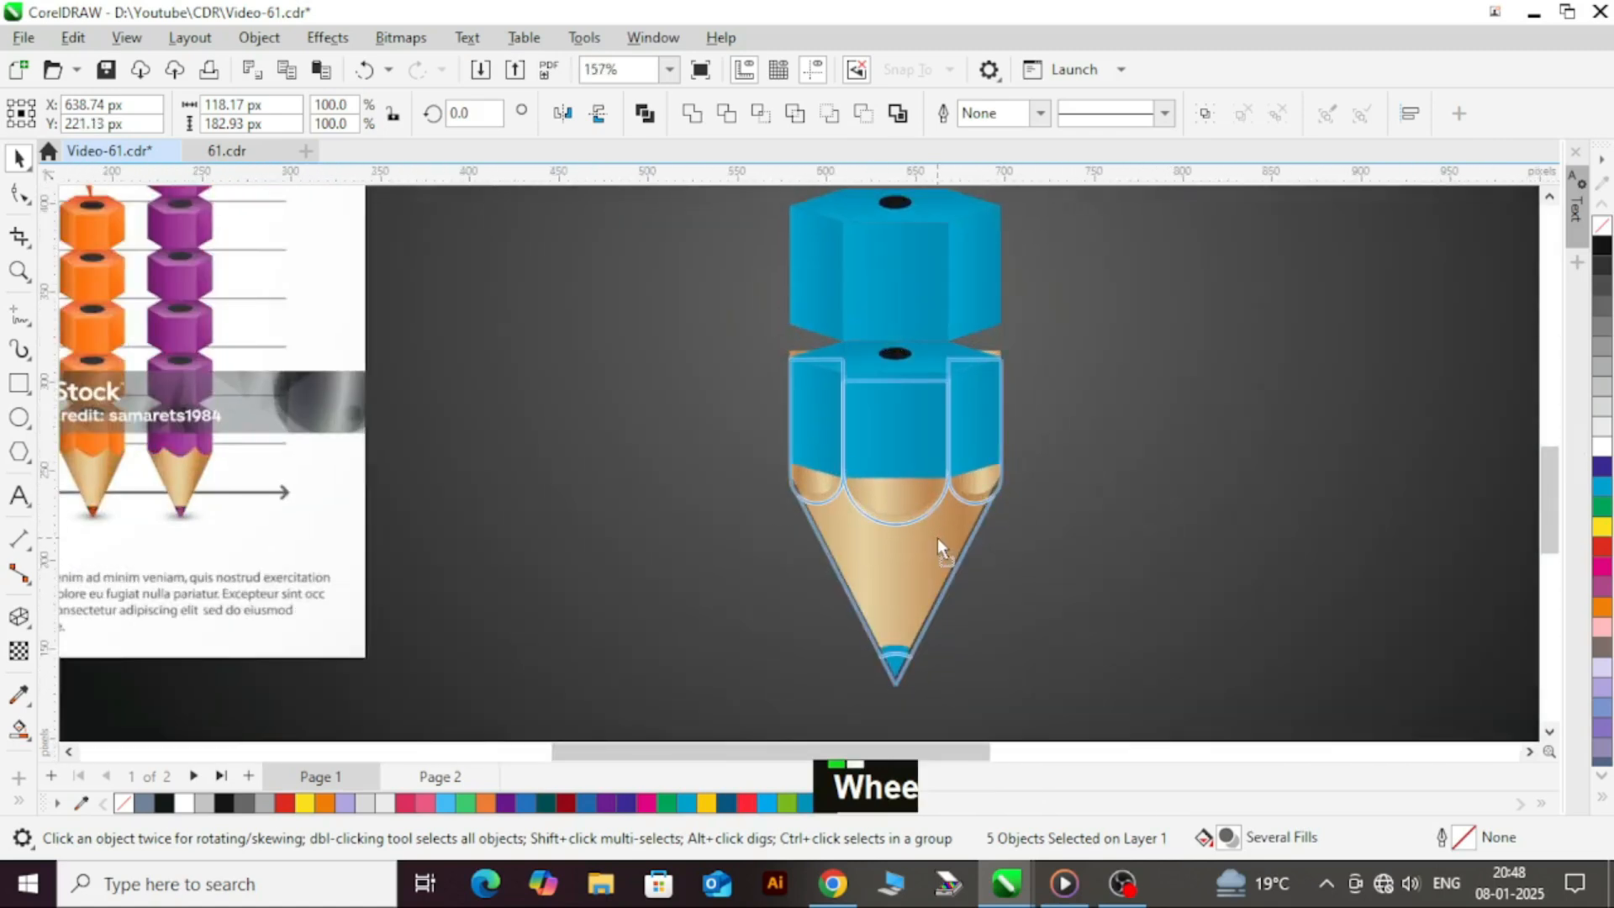
{"action": "left_click", "coordinate": [962, 450]}
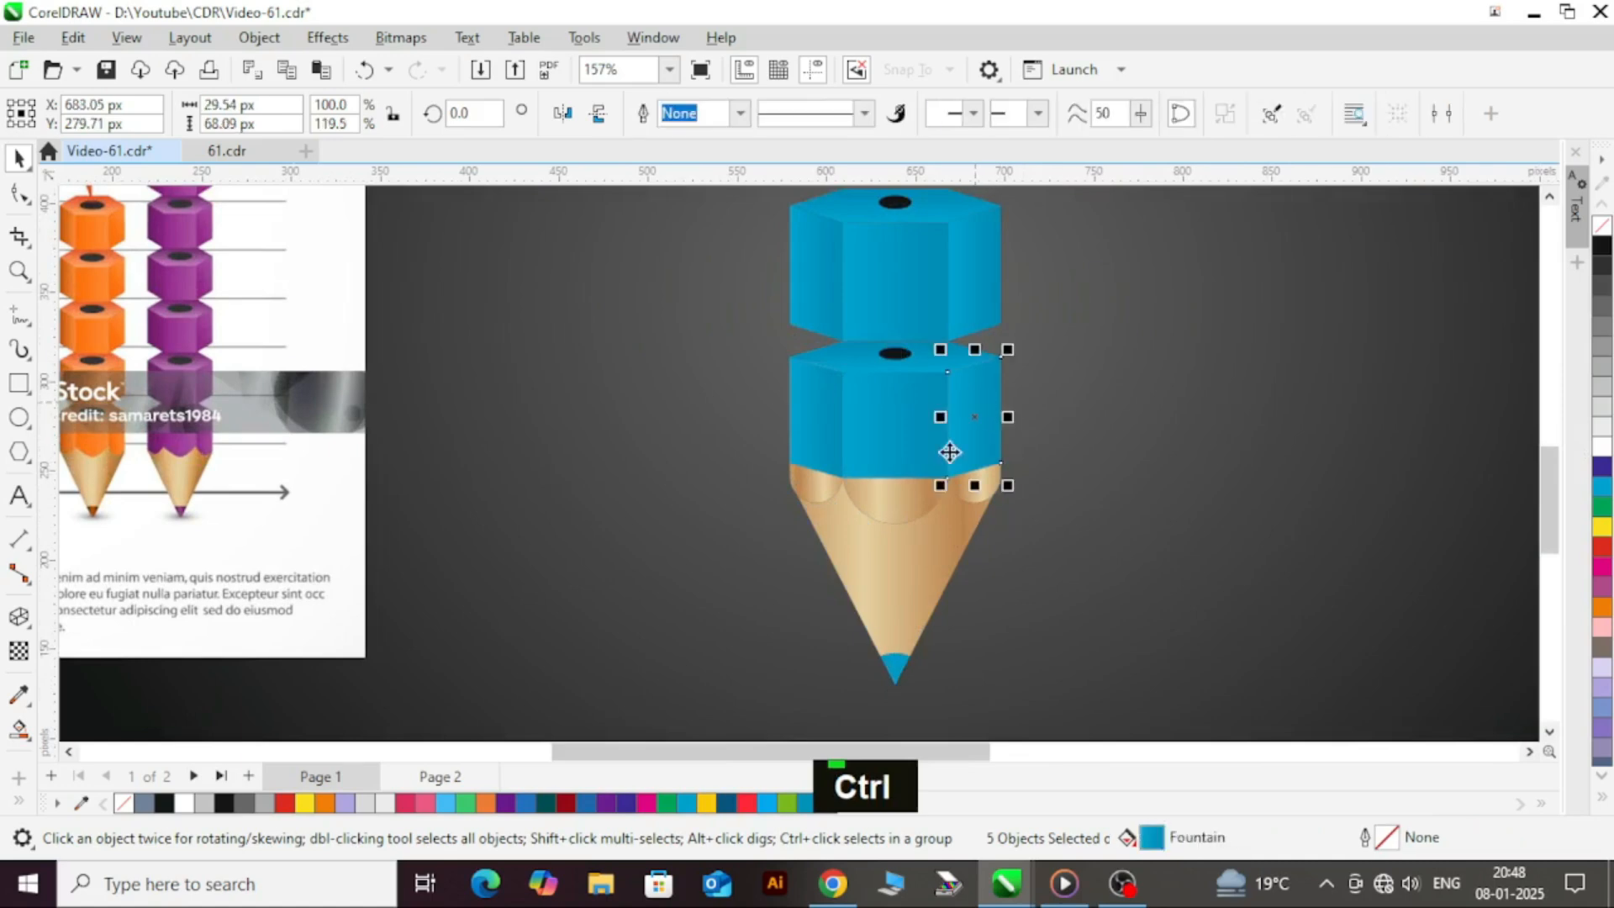
{"action": "left_click_drag", "start_coordinate": [897, 493], "coordinate": [900, 569]}
{"action": "key", "text": "ctrl+z"}
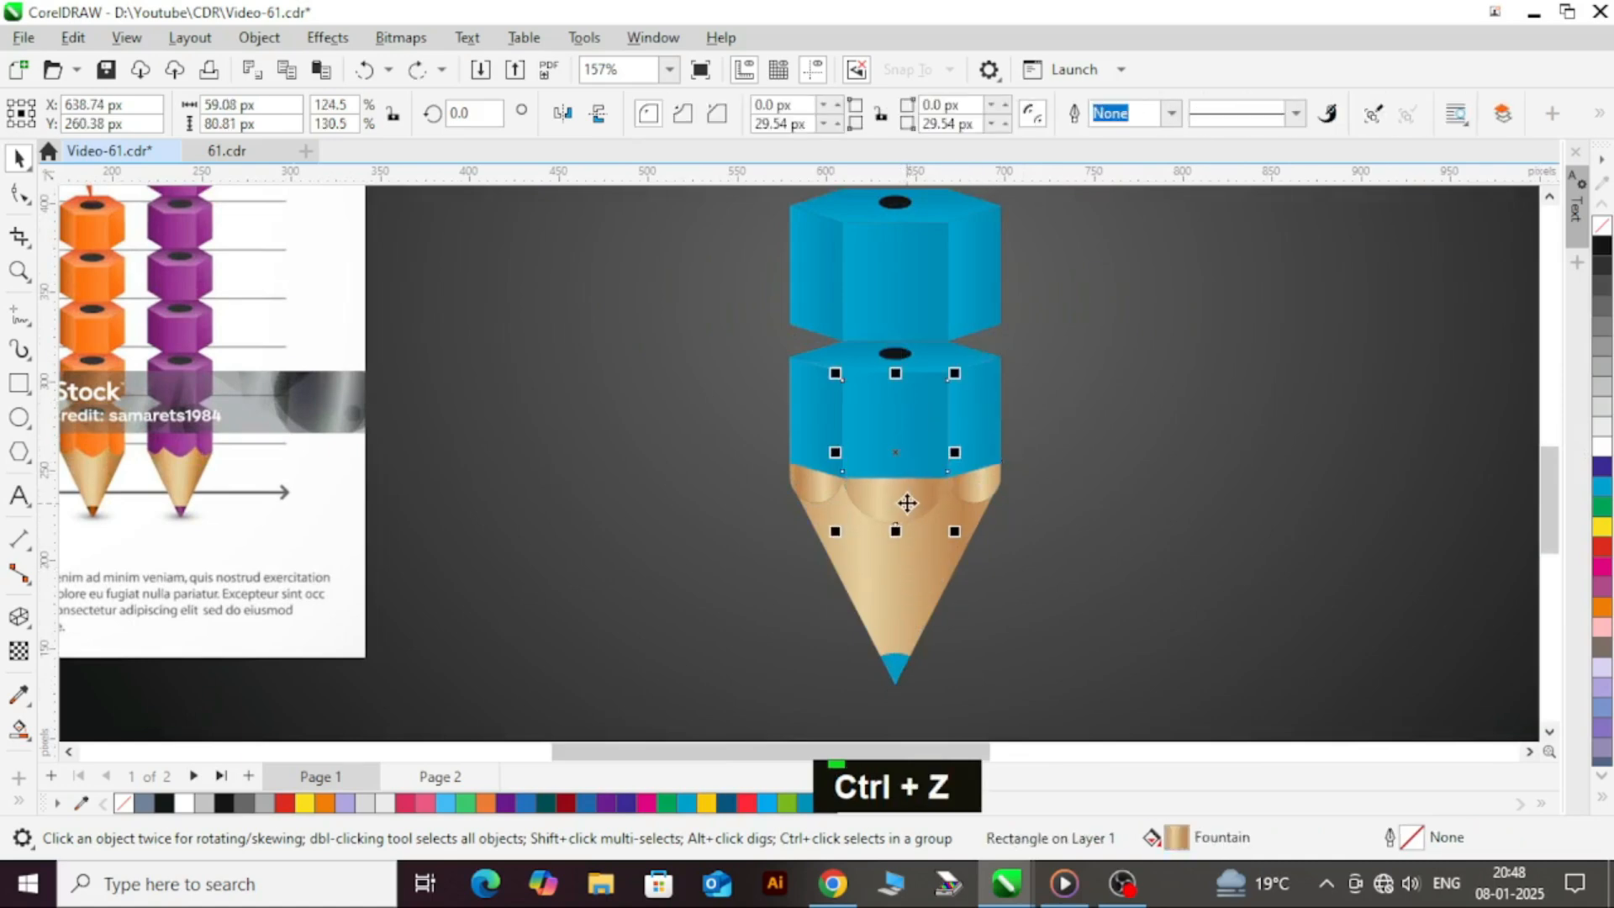
- Move the middle wood shape aside, fill the semicircular gap it leaves with Smart Fill, and delete the moved shape
{"action": "left_click_drag", "start_coordinate": [896, 502], "coordinate": [1320, 496]}
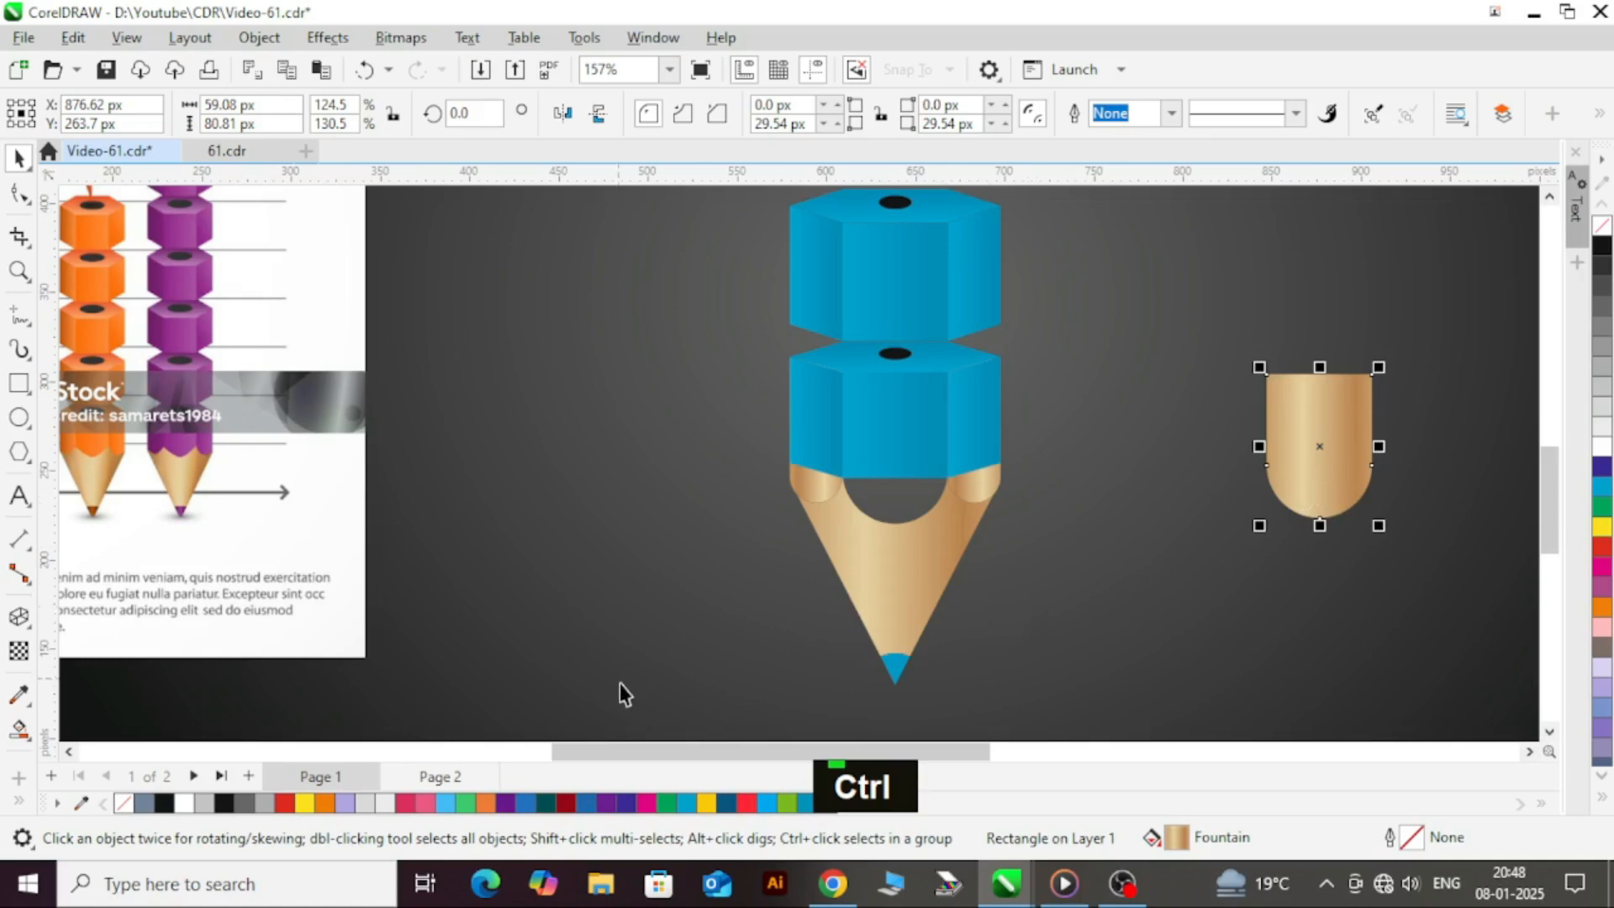
{"action": "left_click", "coordinate": [19, 729]}
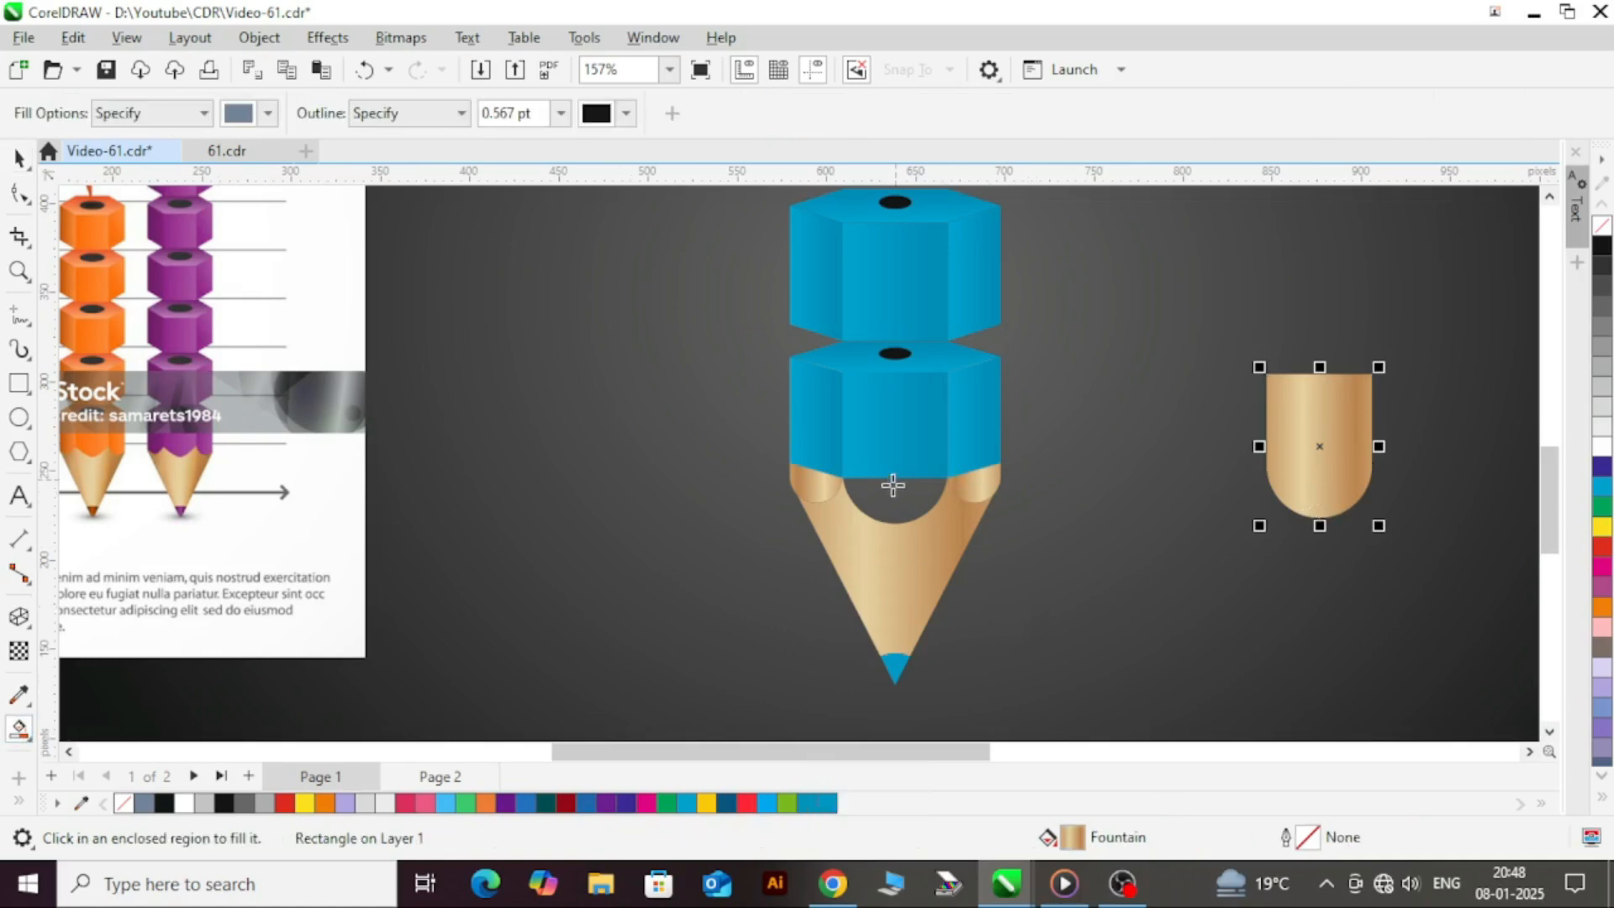
{"action": "left_click", "coordinate": [919, 501]}
{"action": "key", "text": "ctrl+space"}
{"action": "left_click", "coordinate": [1331, 462]}
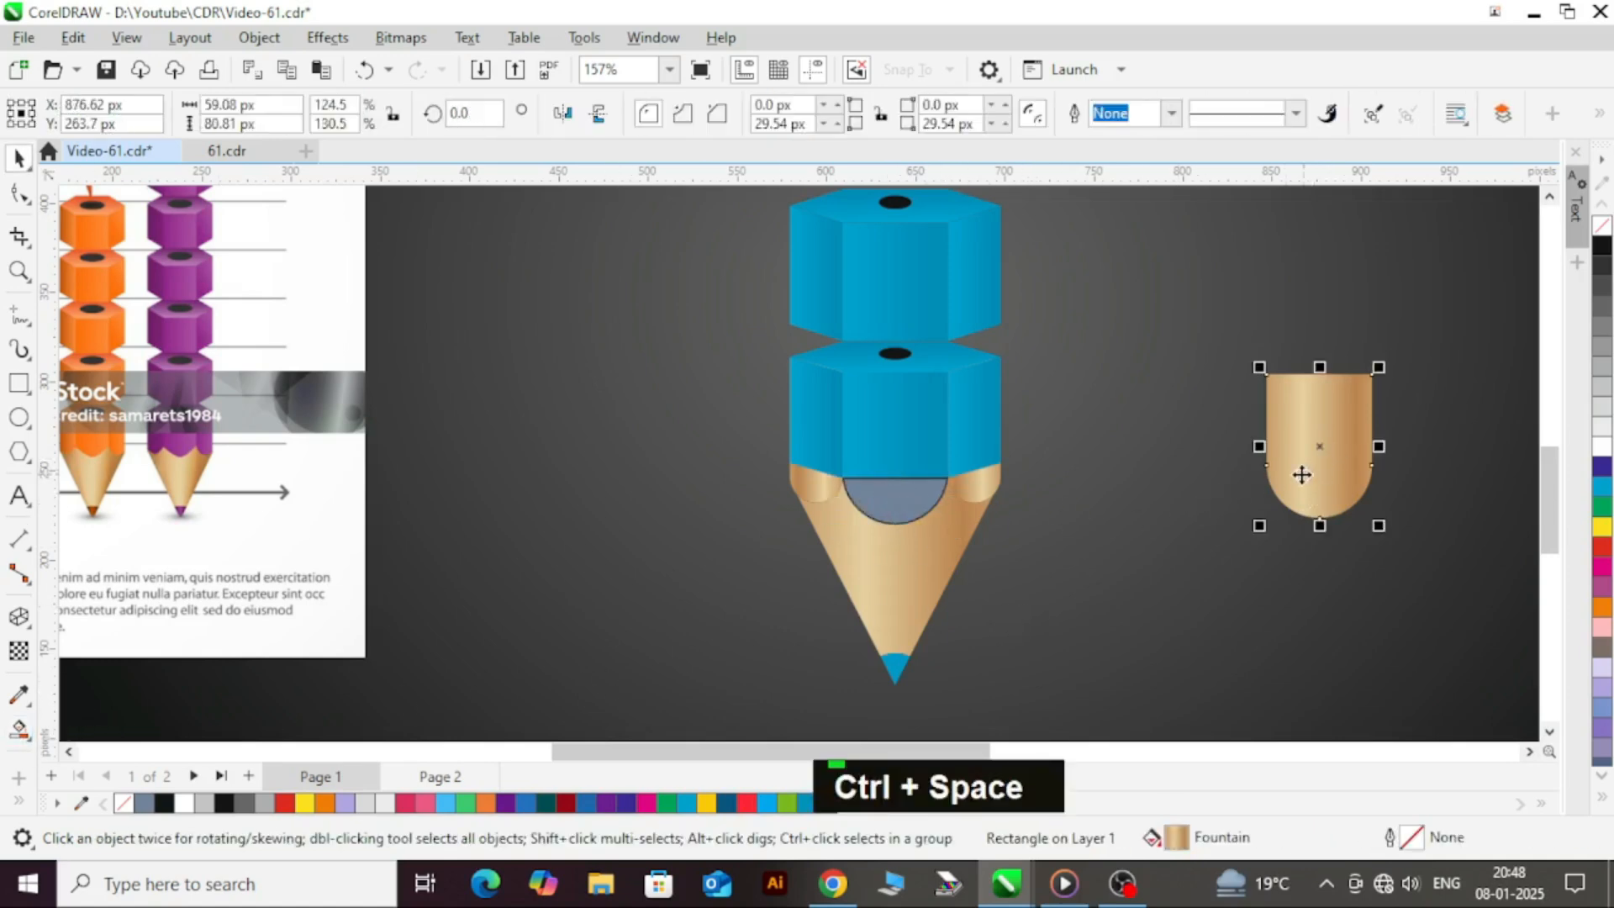
{"action": "key", "text": "Delete"}
- Create separate shapes from the two visible side wood scallops below the blue segment with Smart Fill
{"action": "left_click_drag", "start_coordinate": [986, 488], "coordinate": [1145, 480]}
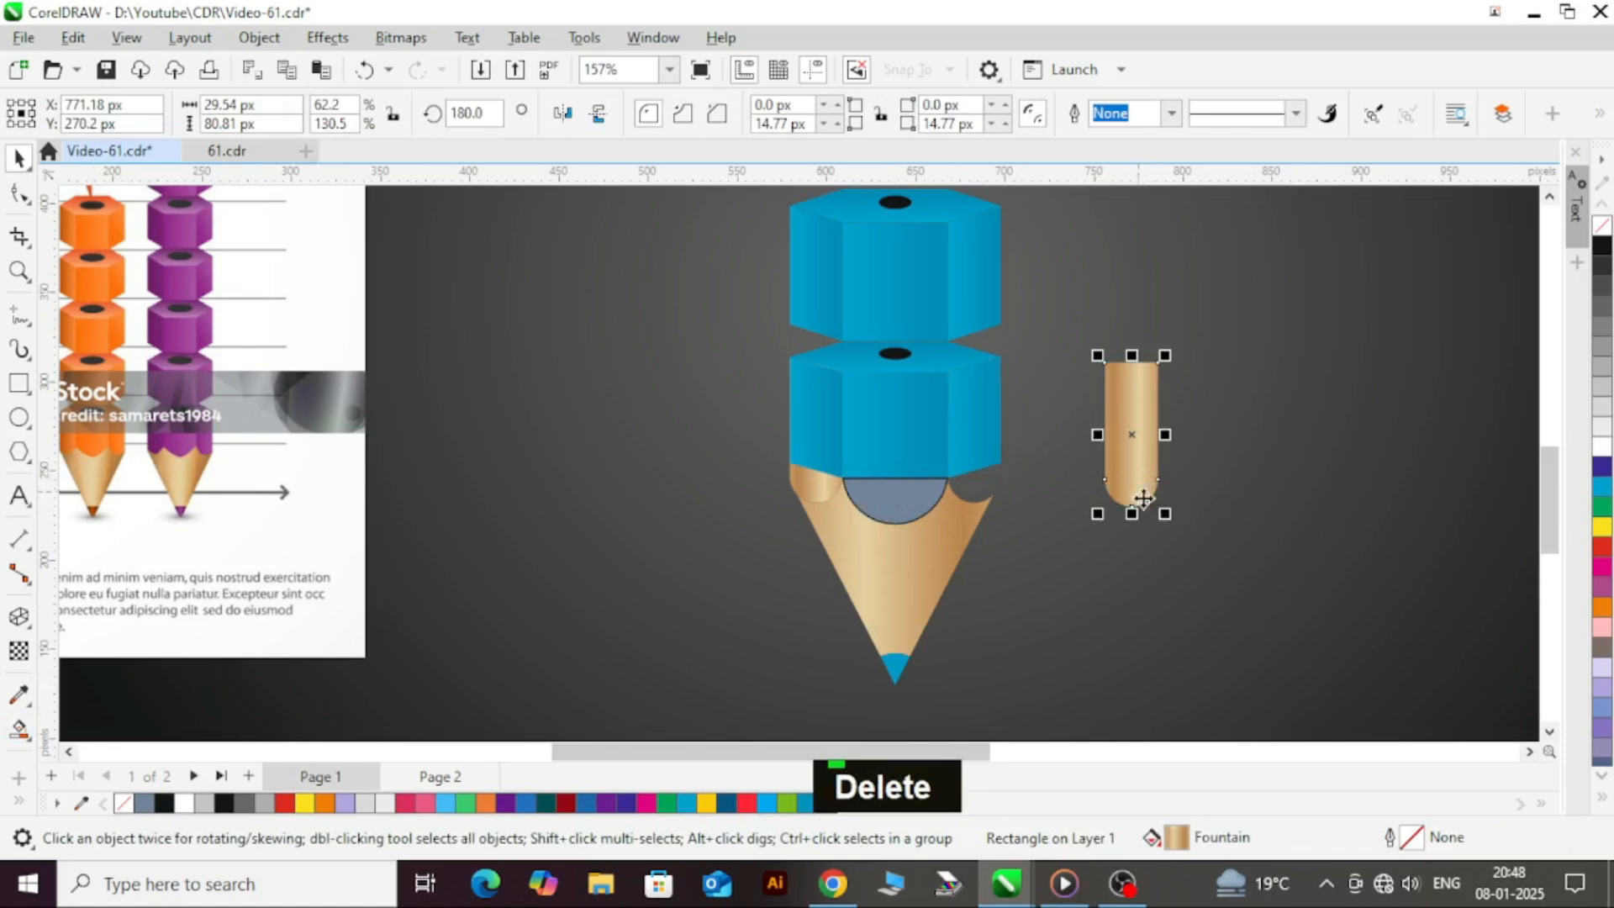
{"action": "key", "text": "ctrl+z"}
{"action": "scroll", "coordinate": [982, 488], "scroll_direction": "up", "scroll_amount": 2}
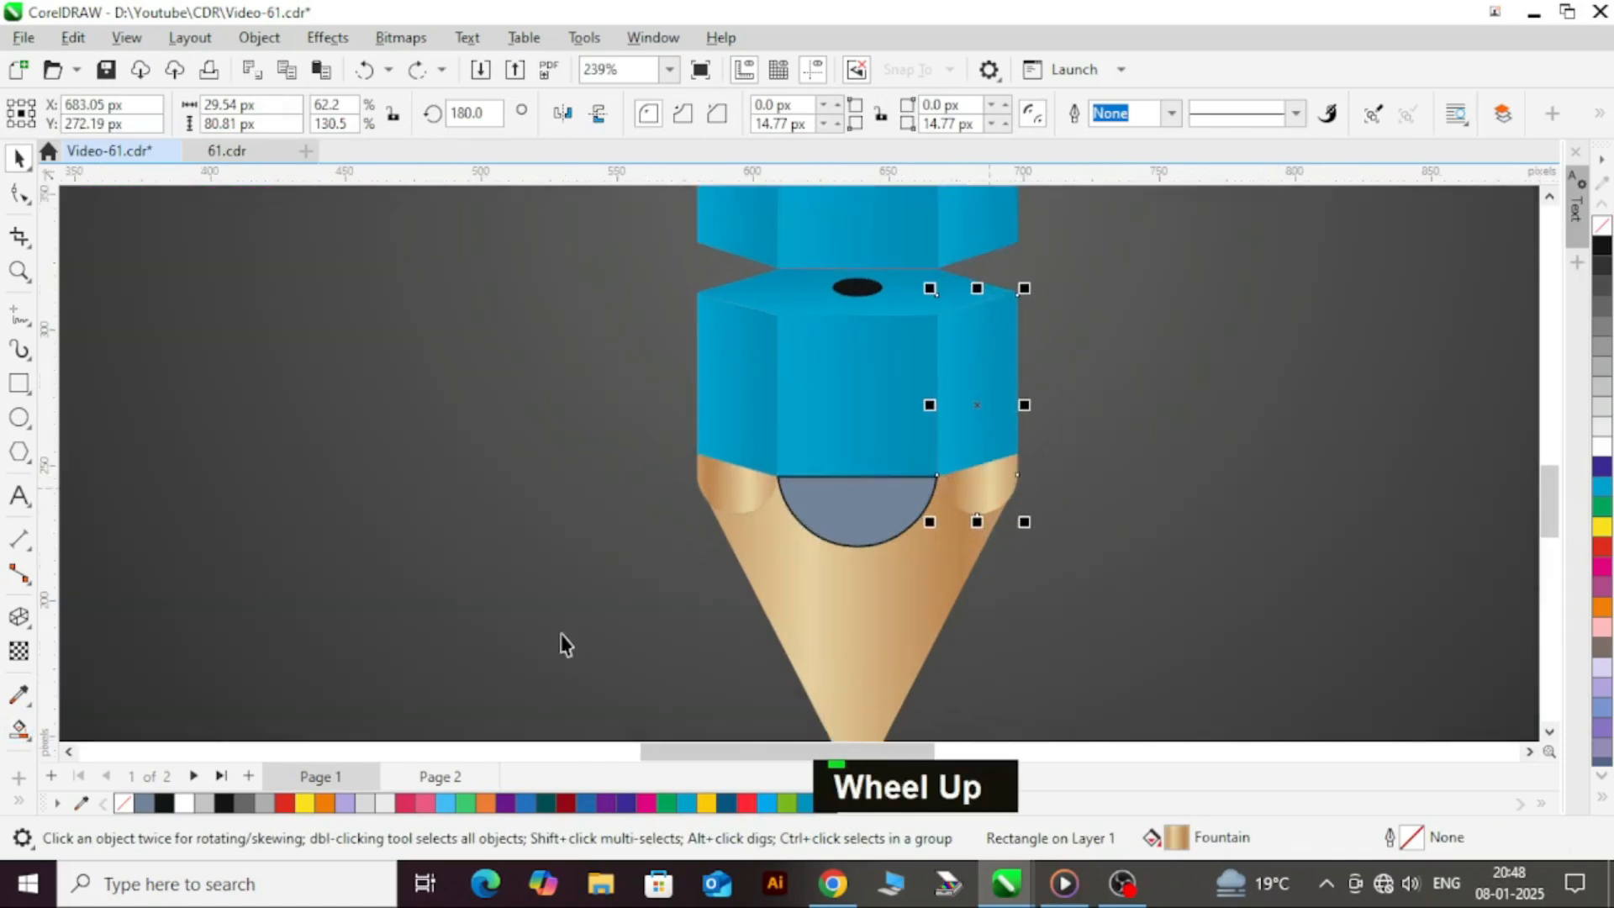
{"action": "left_click", "coordinate": [18, 729]}
{"action": "left_click", "coordinate": [982, 479]}
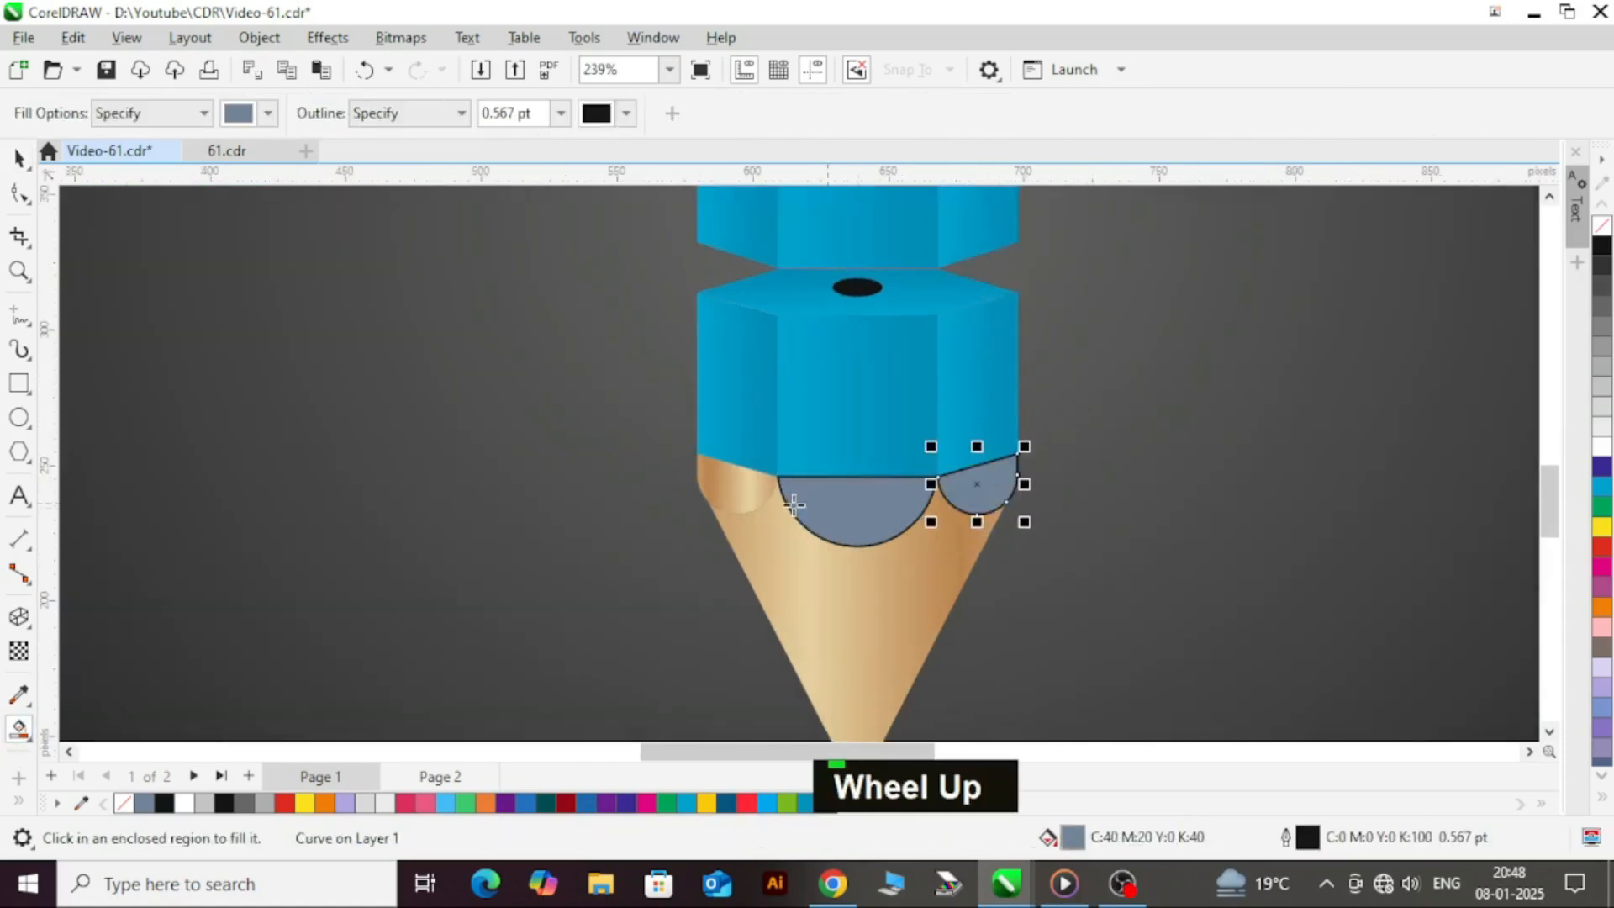
{"action": "left_click", "coordinate": [751, 491]}
{"action": "key", "text": "ctrl+space"}
- Select the three smart-filled scallops together, copy them to the clipboard and delete them
{"action": "left_click_drag", "start_coordinate": [879, 574], "coordinate": [884, 662]}
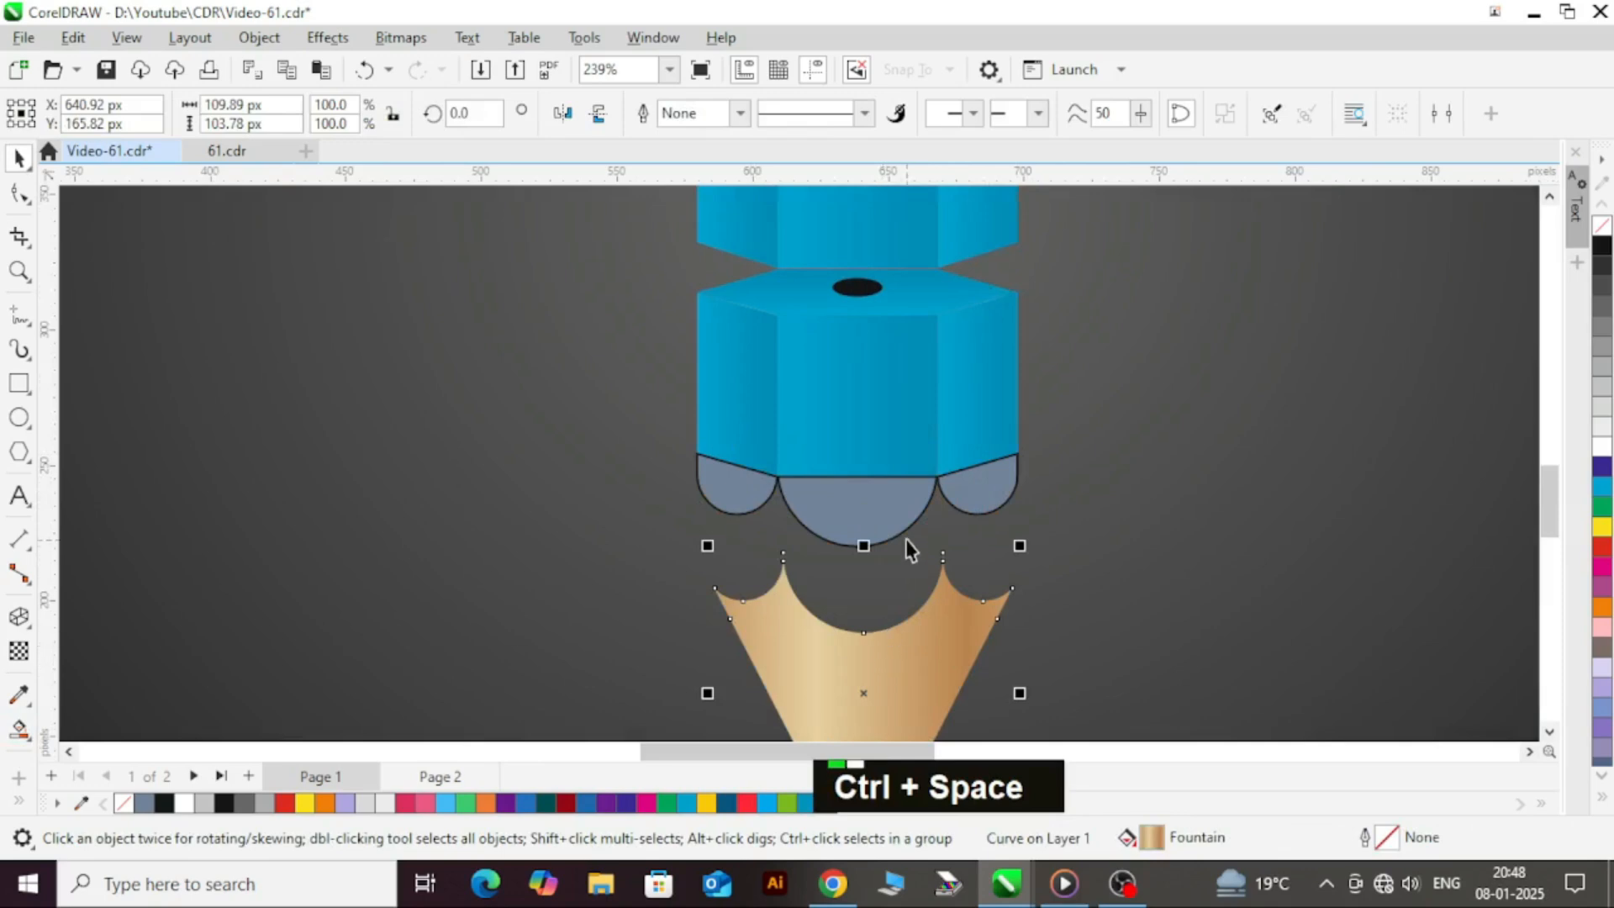
{"action": "key", "text": "ctrl+z"}
{"action": "left_click", "coordinate": [750, 494]}
{"action": "left_click", "coordinate": [983, 496], "text": "shift"}
{"action": "left_click", "coordinate": [937, 511], "text": "shift"}
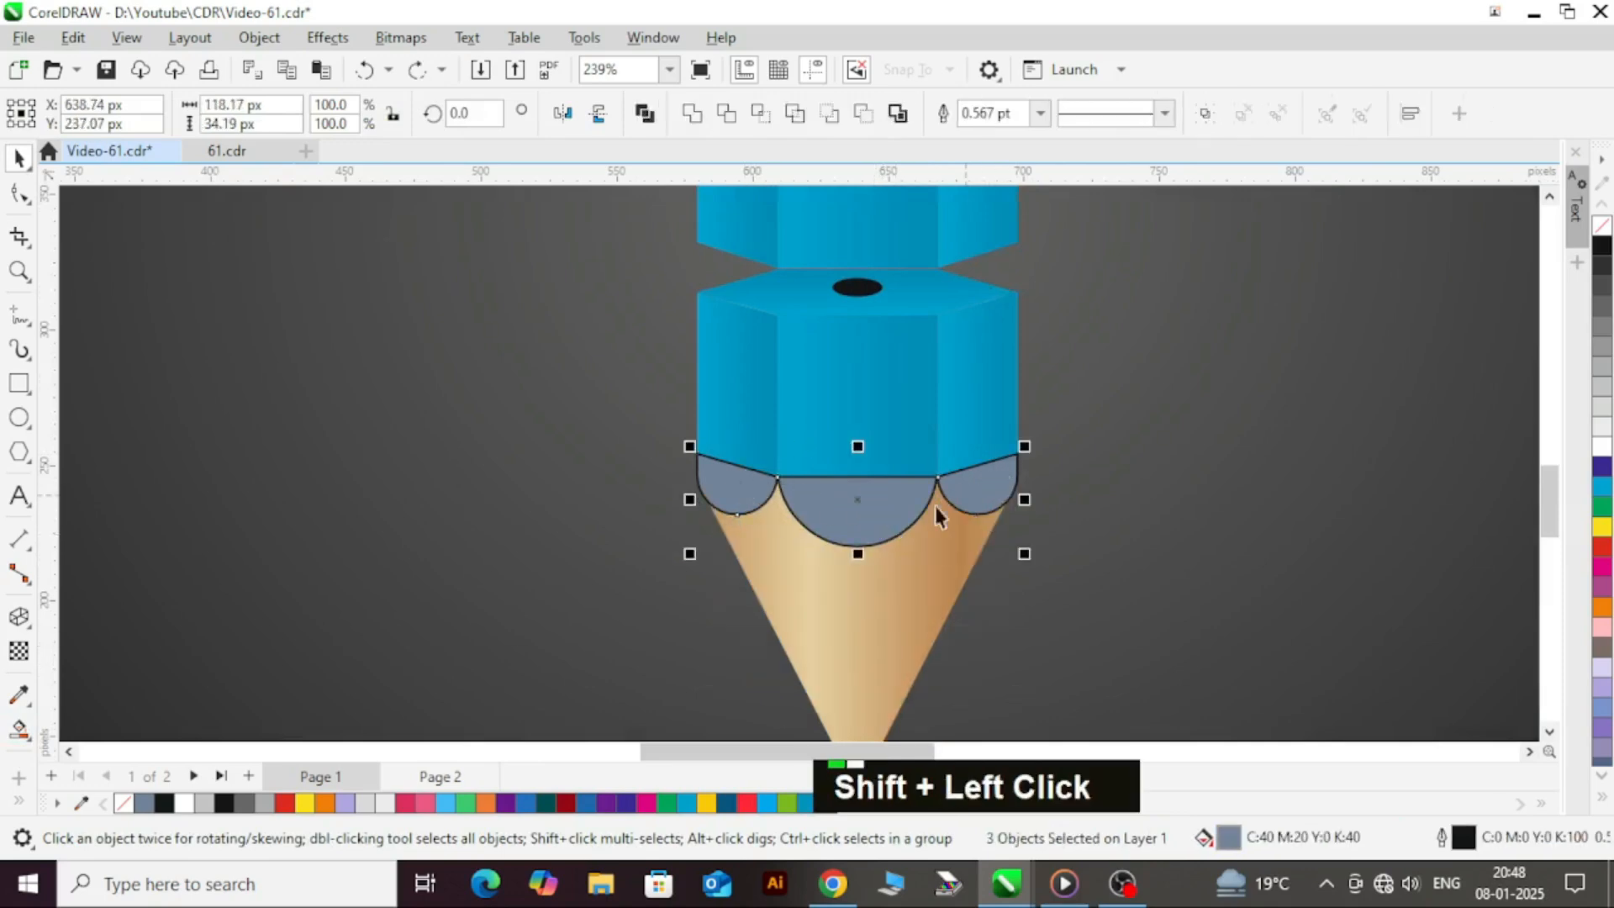
{"action": "key", "text": "ctrl+c"}
{"action": "key", "text": "Delete"}
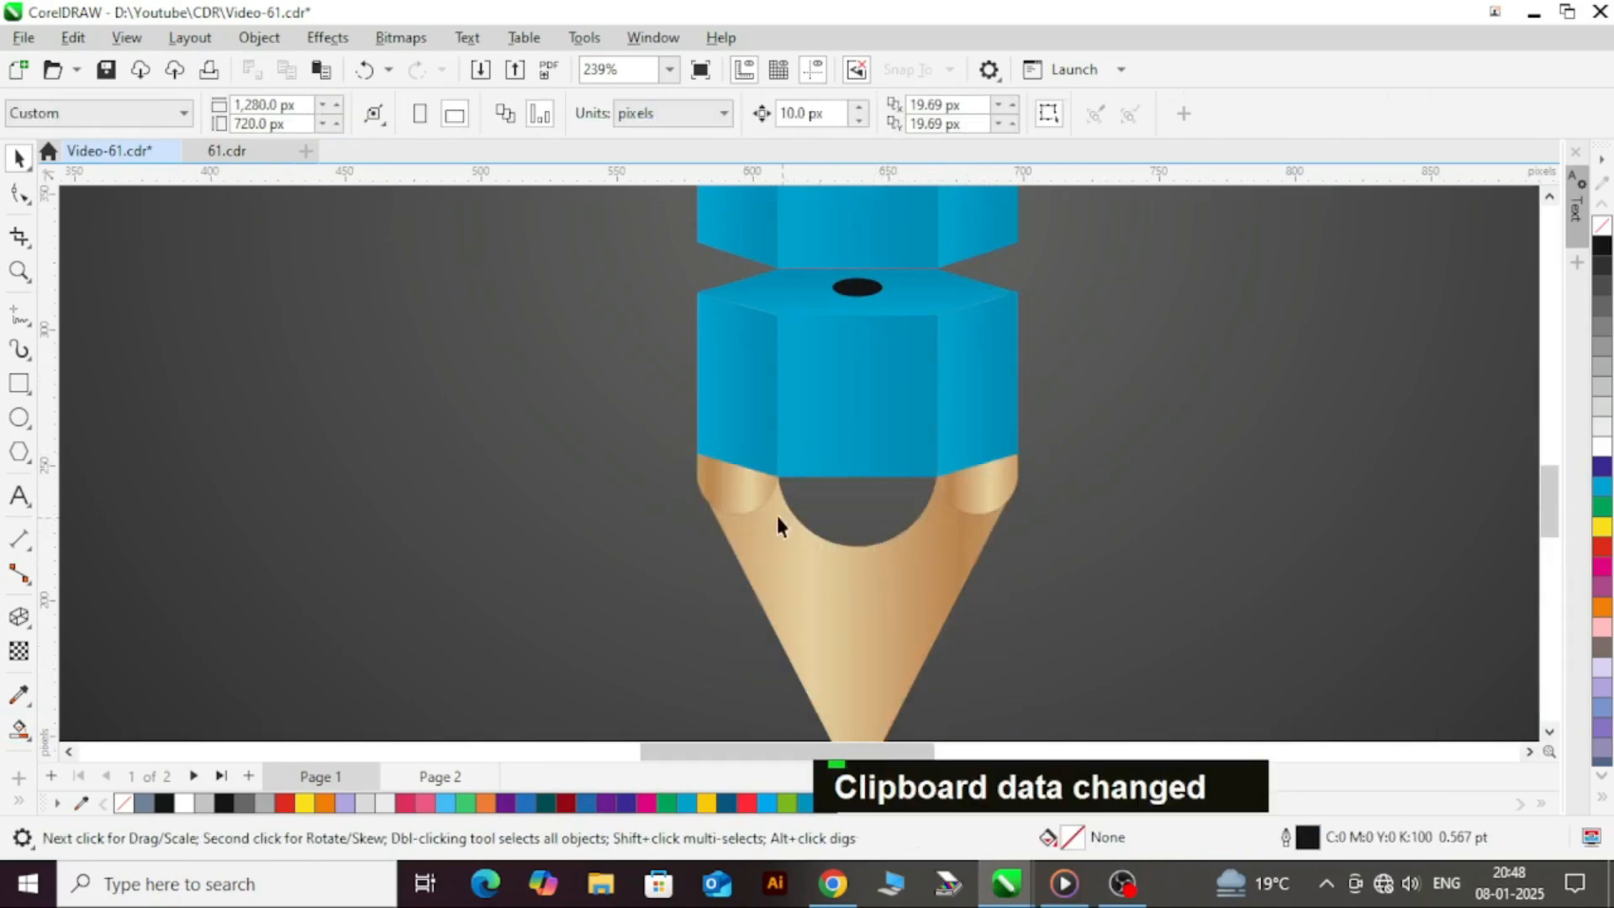
- Delete the two original side wood shapes and paste the copied scallops back in place
{"action": "left_click", "coordinate": [777, 516]}
{"action": "left_click", "coordinate": [989, 496], "text": "shift"}
{"action": "key", "text": "Delete"}
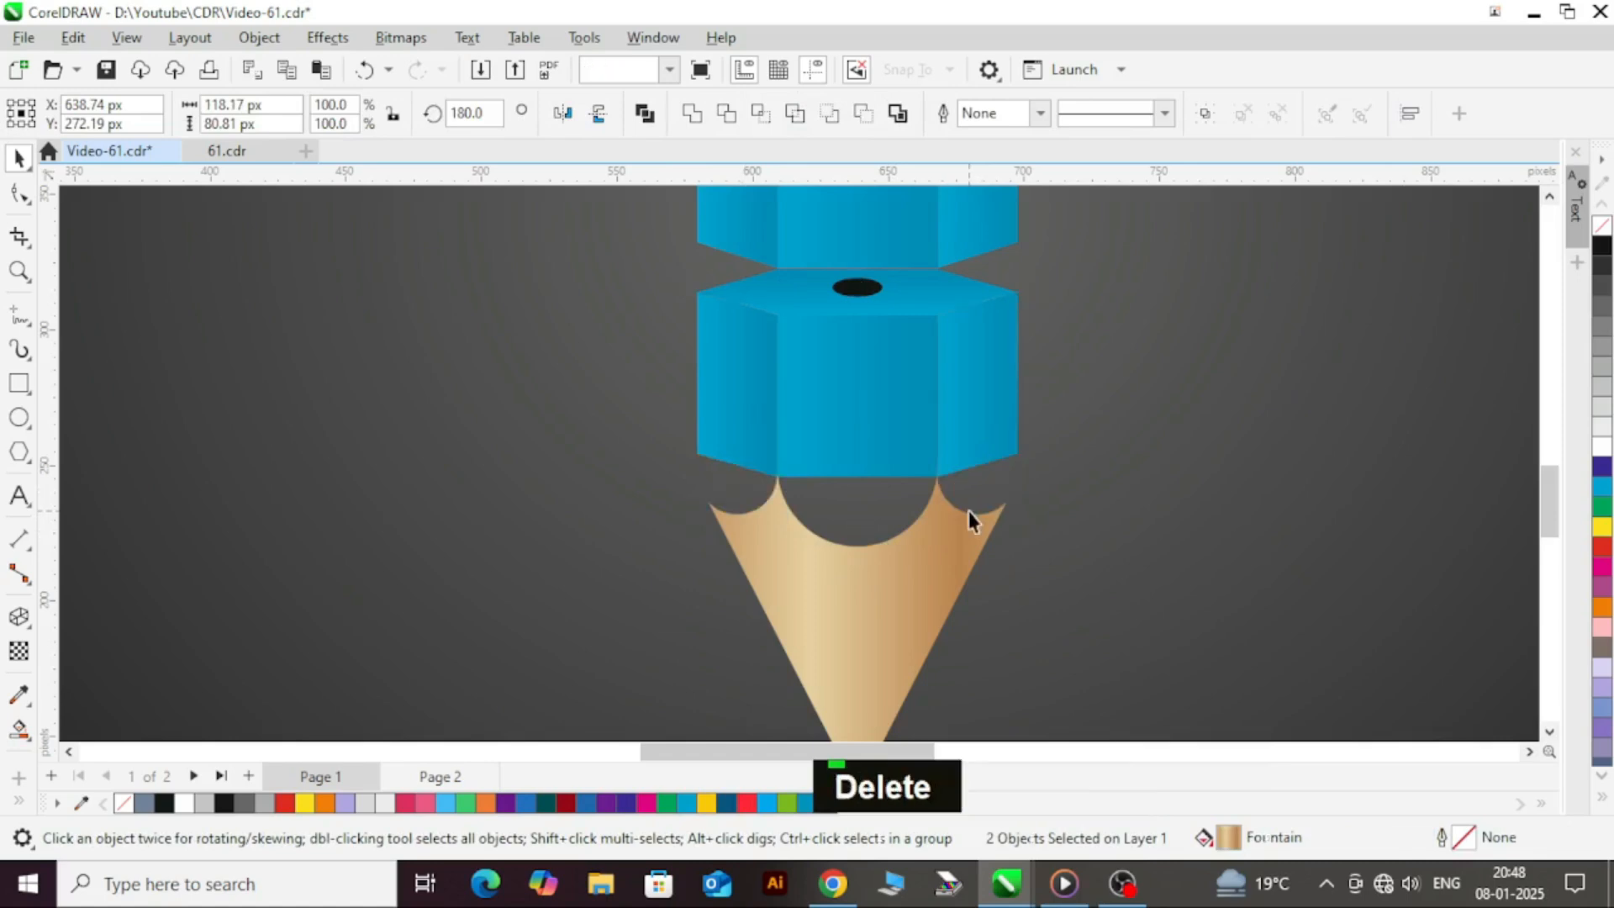
{"action": "key", "text": "ctrl+v"}
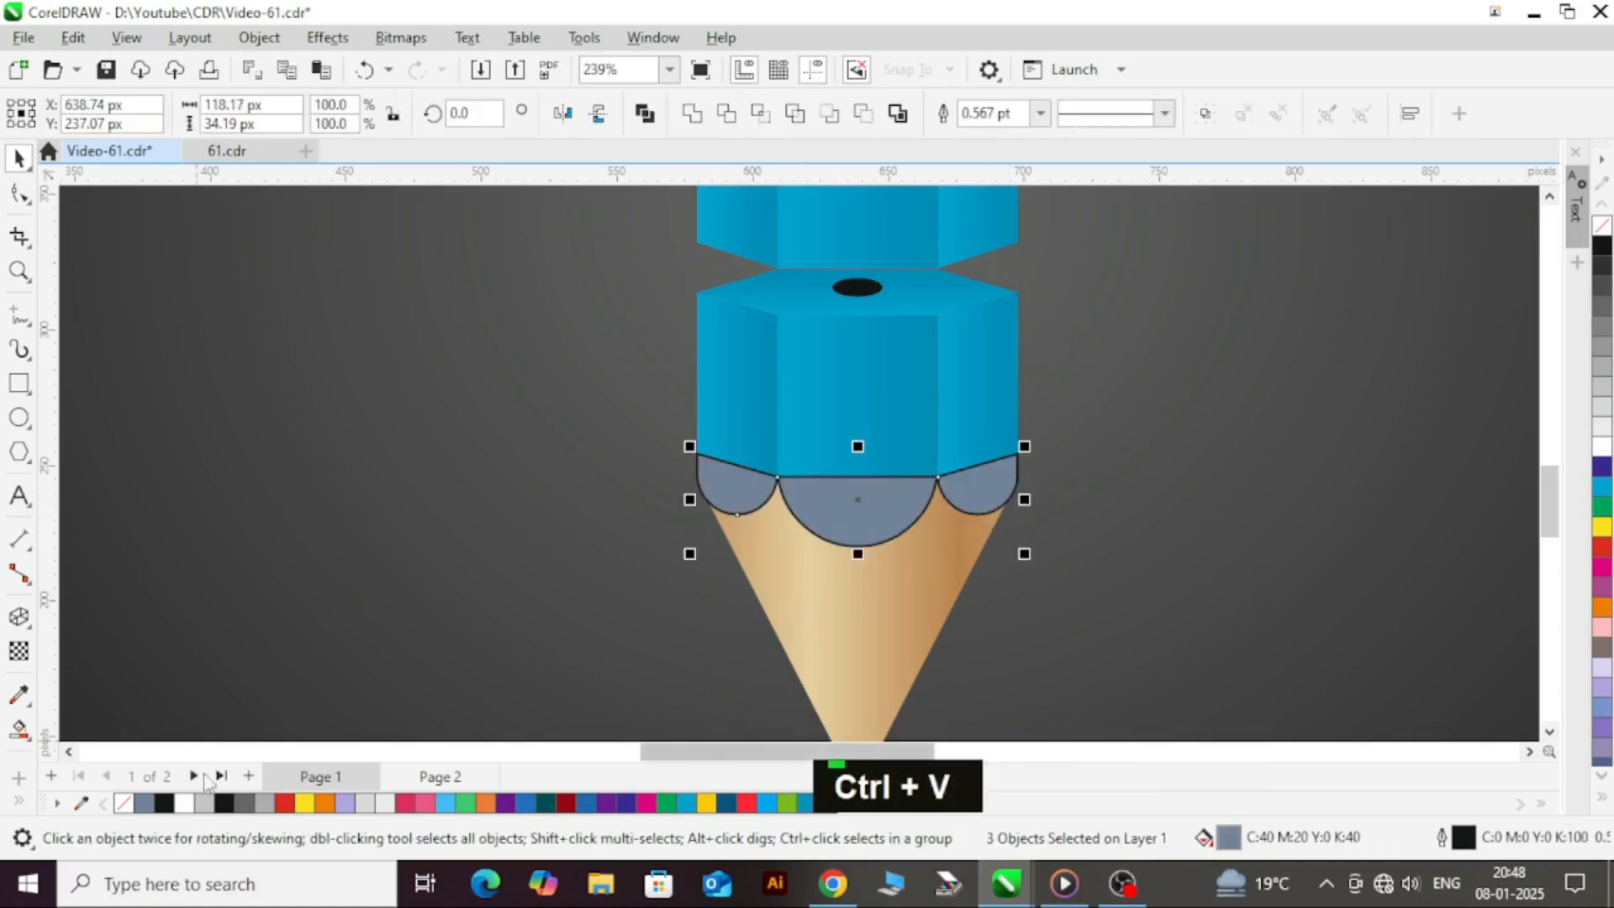
- Fill the three scallops with blue #0094BF and remove the outlines of the scallops and the cone
{"action": "left_click", "coordinate": [803, 804]}
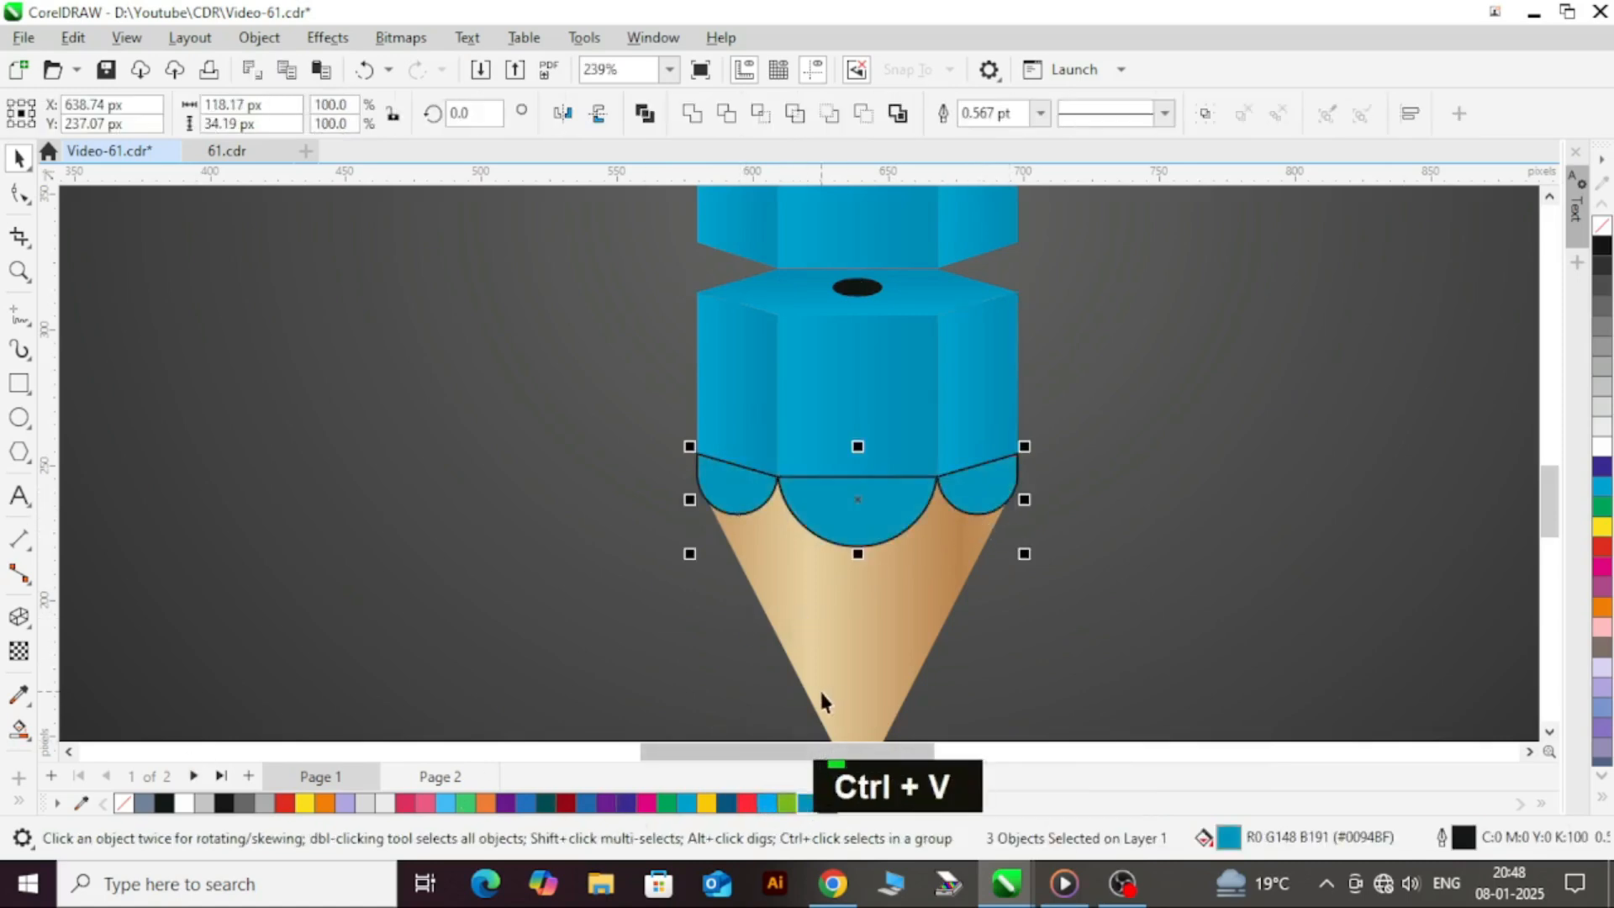
{"action": "left_click", "coordinate": [886, 640], "text": "shift"}
{"action": "right_click", "coordinate": [1602, 225]}
{"action": "scroll", "coordinate": [794, 504], "scroll_direction": "down", "scroll_amount": 3}
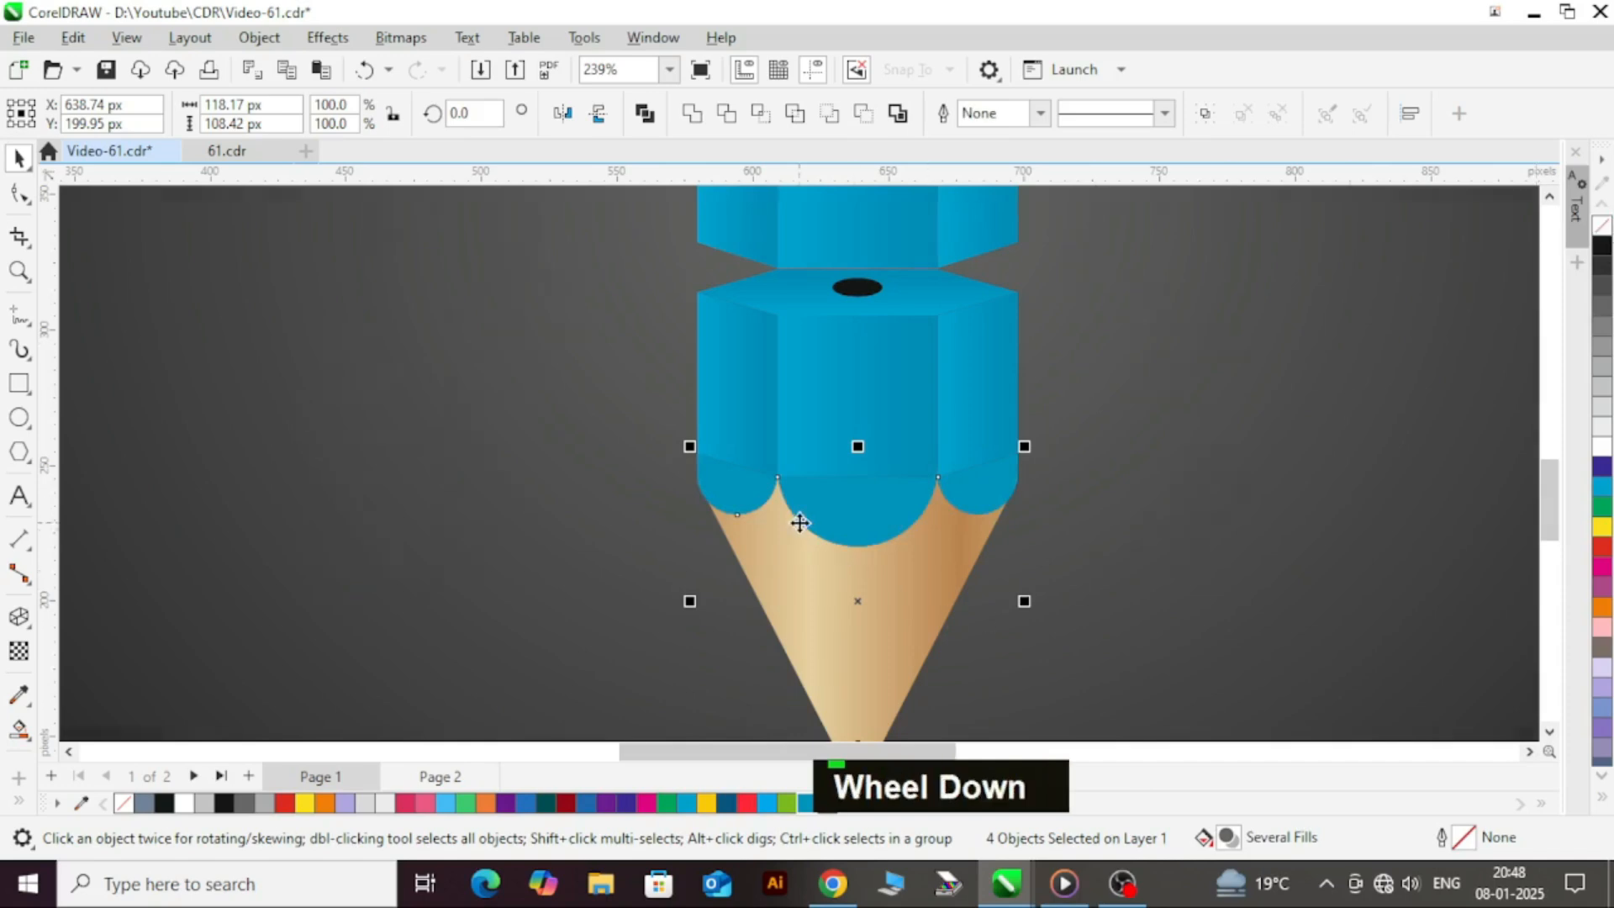
{"action": "left_click", "coordinate": [1349, 494]}
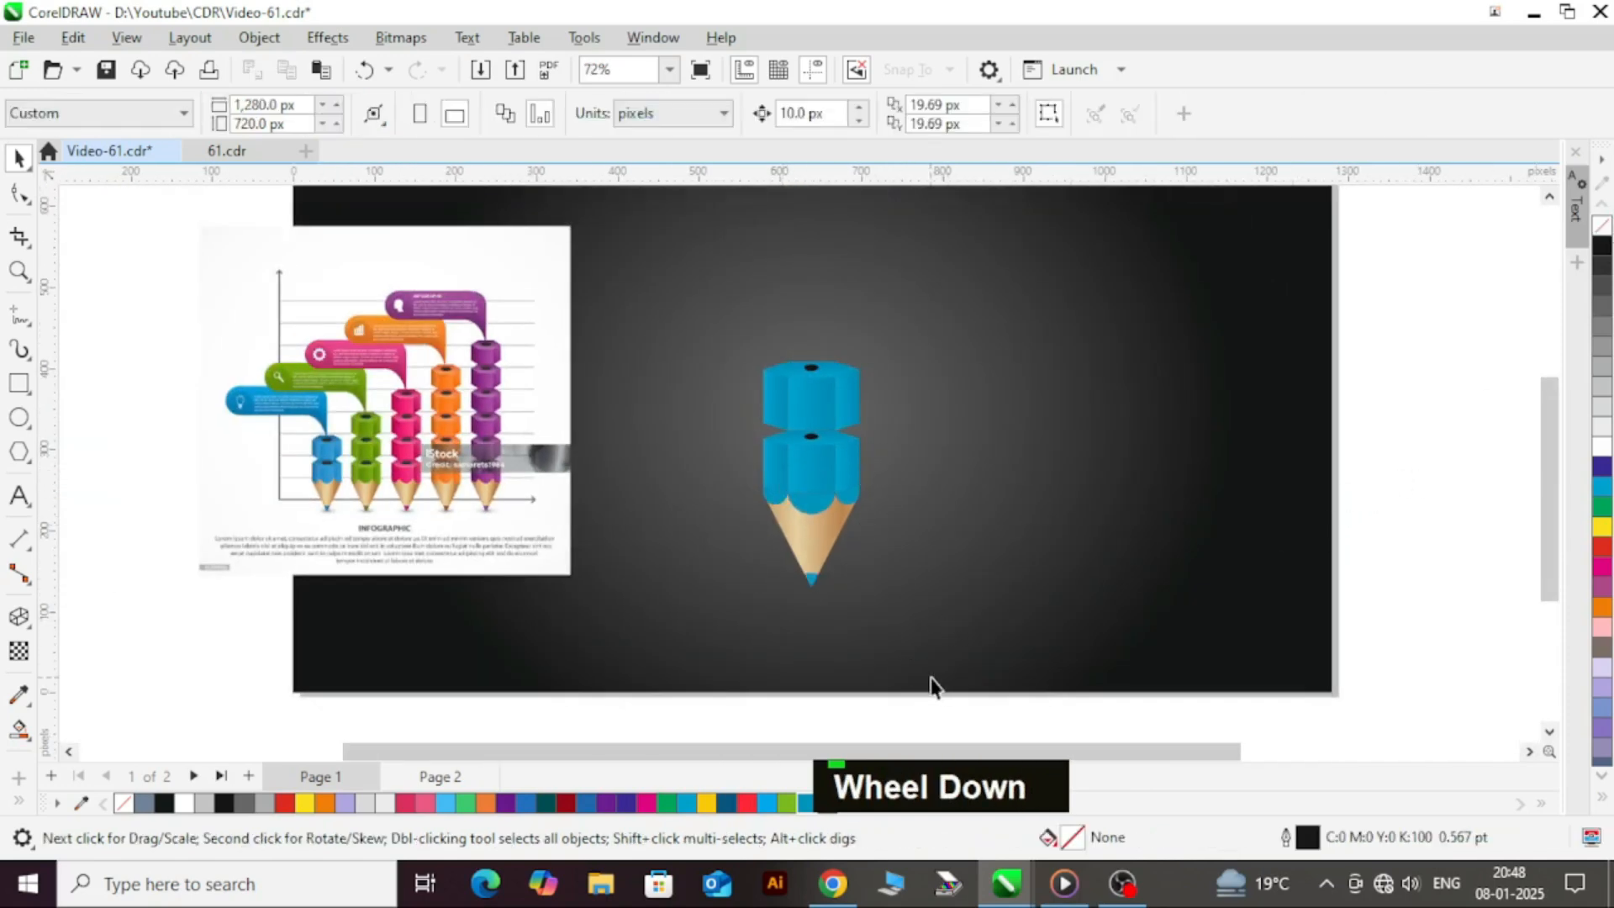
- Try a diagonal blue-to-white fountain fill on the left scallop
{"action": "scroll", "coordinate": [803, 521], "scroll_direction": "up", "scroll_amount": 1}
{"action": "scroll", "coordinate": [798, 530], "scroll_direction": "up", "scroll_amount": 3}
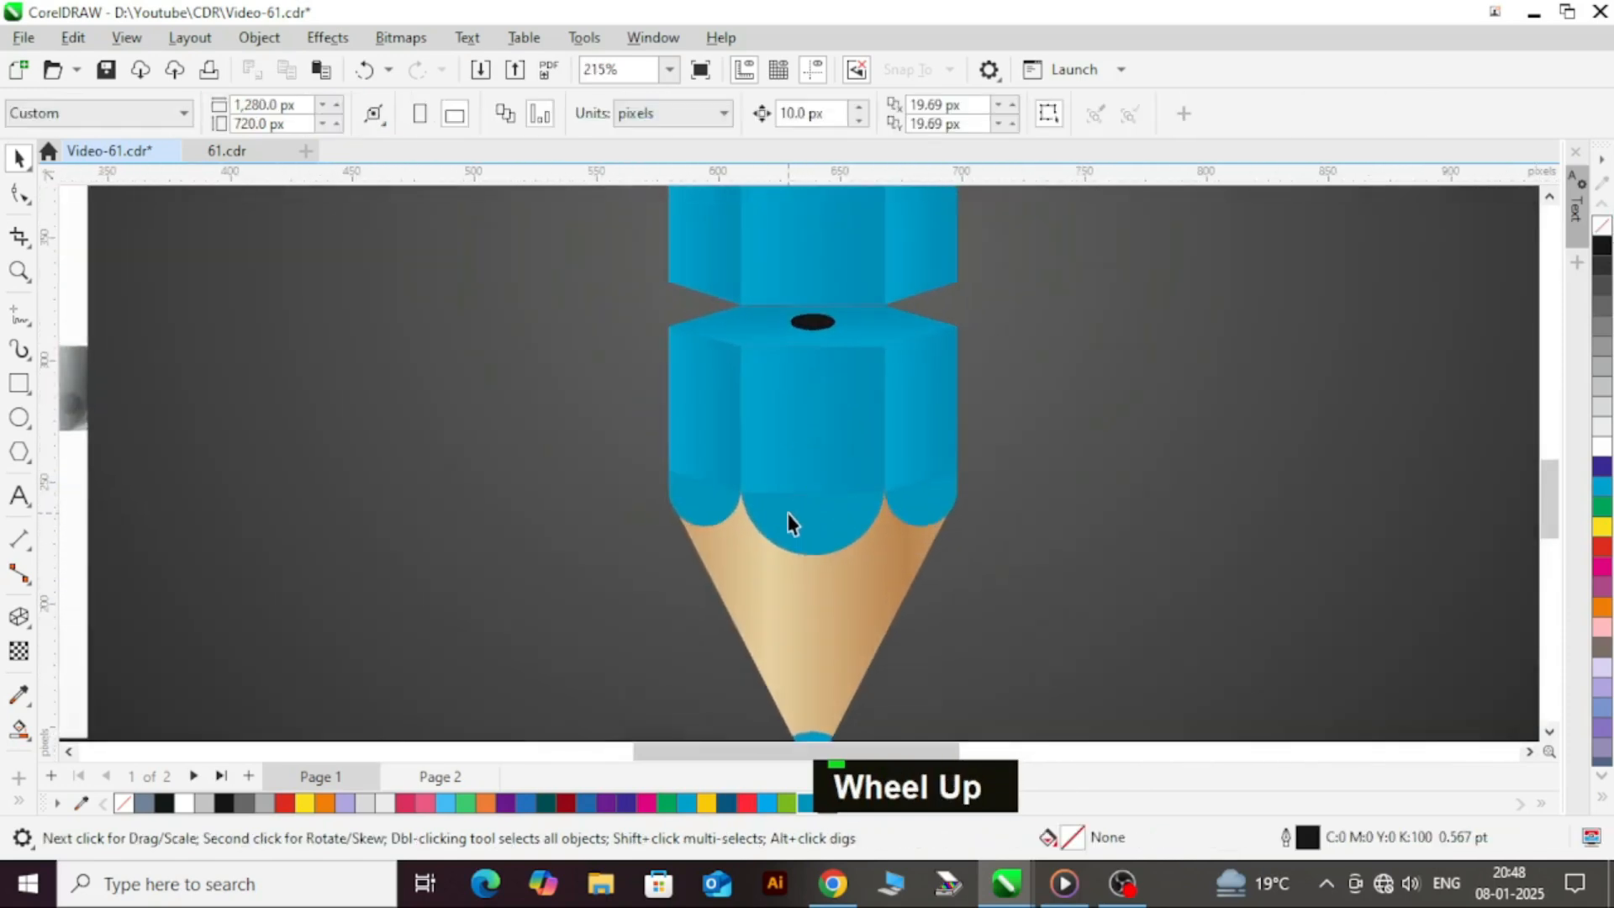
{"action": "left_click", "coordinate": [805, 532]}
{"action": "scroll", "coordinate": [824, 504], "scroll_direction": "down", "scroll_amount": 3}
{"action": "scroll", "coordinate": [740, 521], "scroll_direction": "up", "scroll_amount": 6}
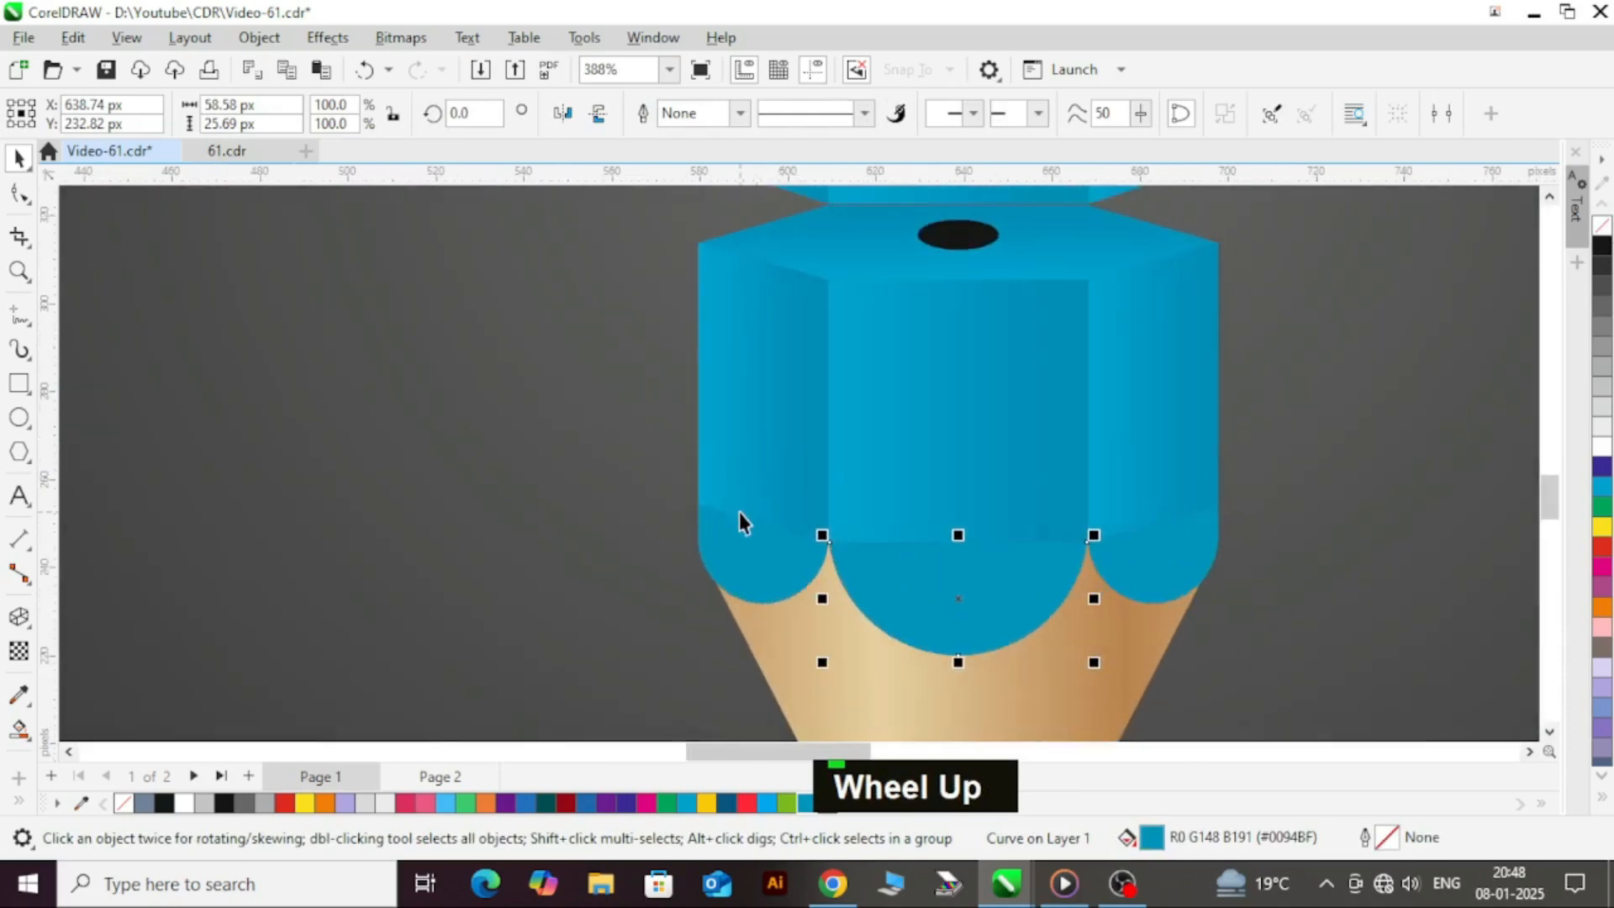
{"action": "left_click", "coordinate": [757, 597]}
{"action": "key", "text": "g"}
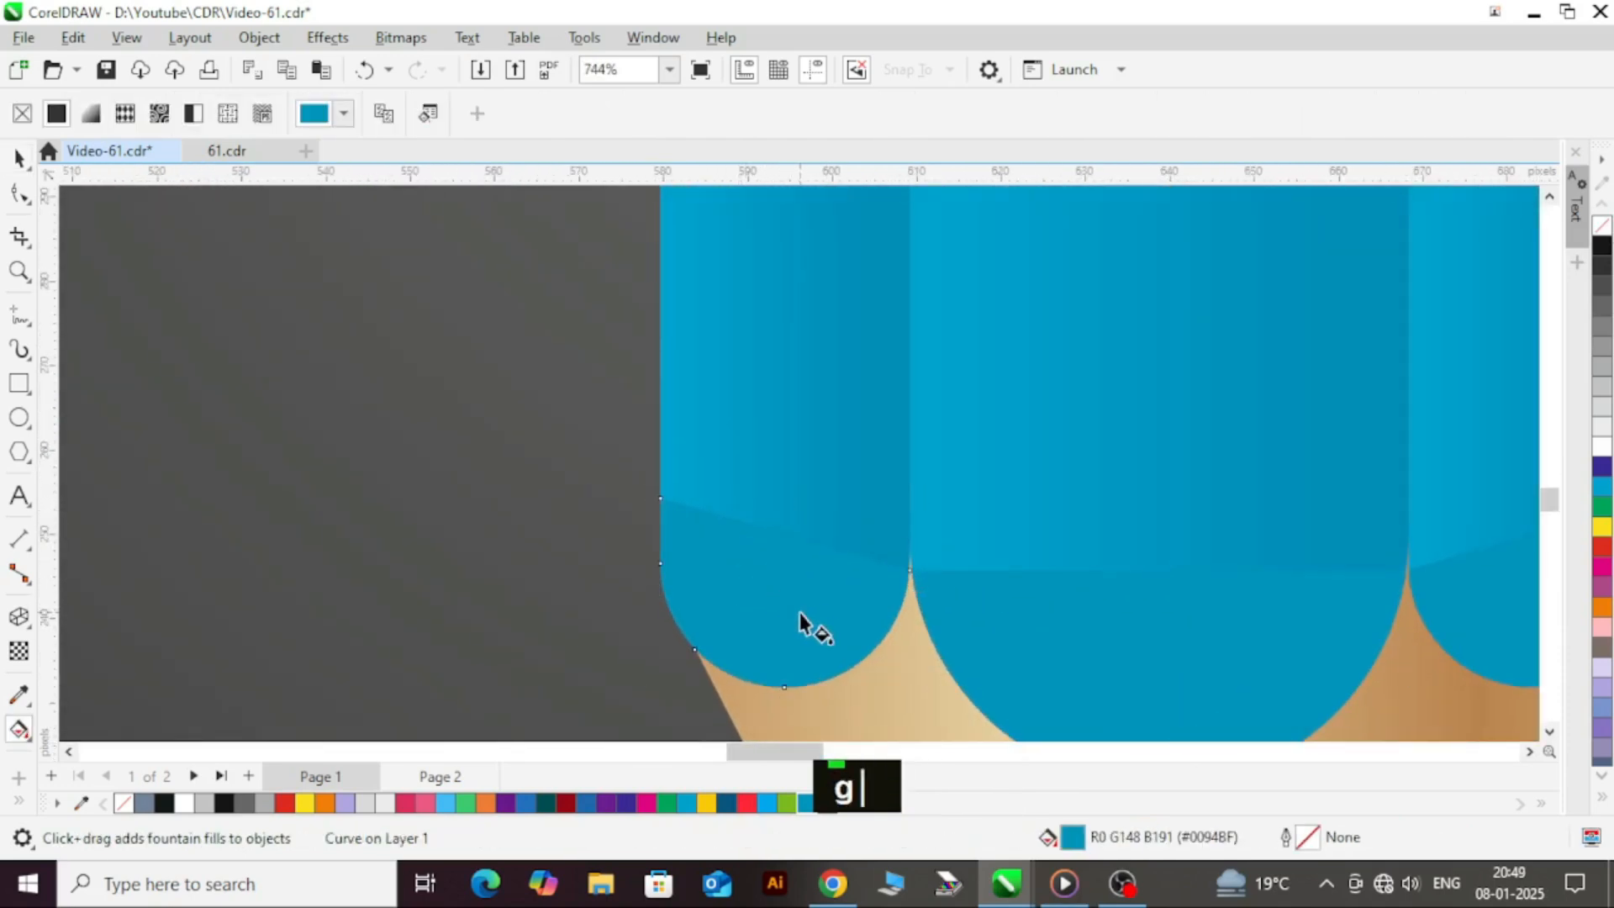
{"action": "scroll", "coordinate": [791, 627], "scroll_direction": "up", "scroll_amount": 1}
{"action": "left_click_drag", "start_coordinate": [762, 626], "coordinate": [837, 437]}
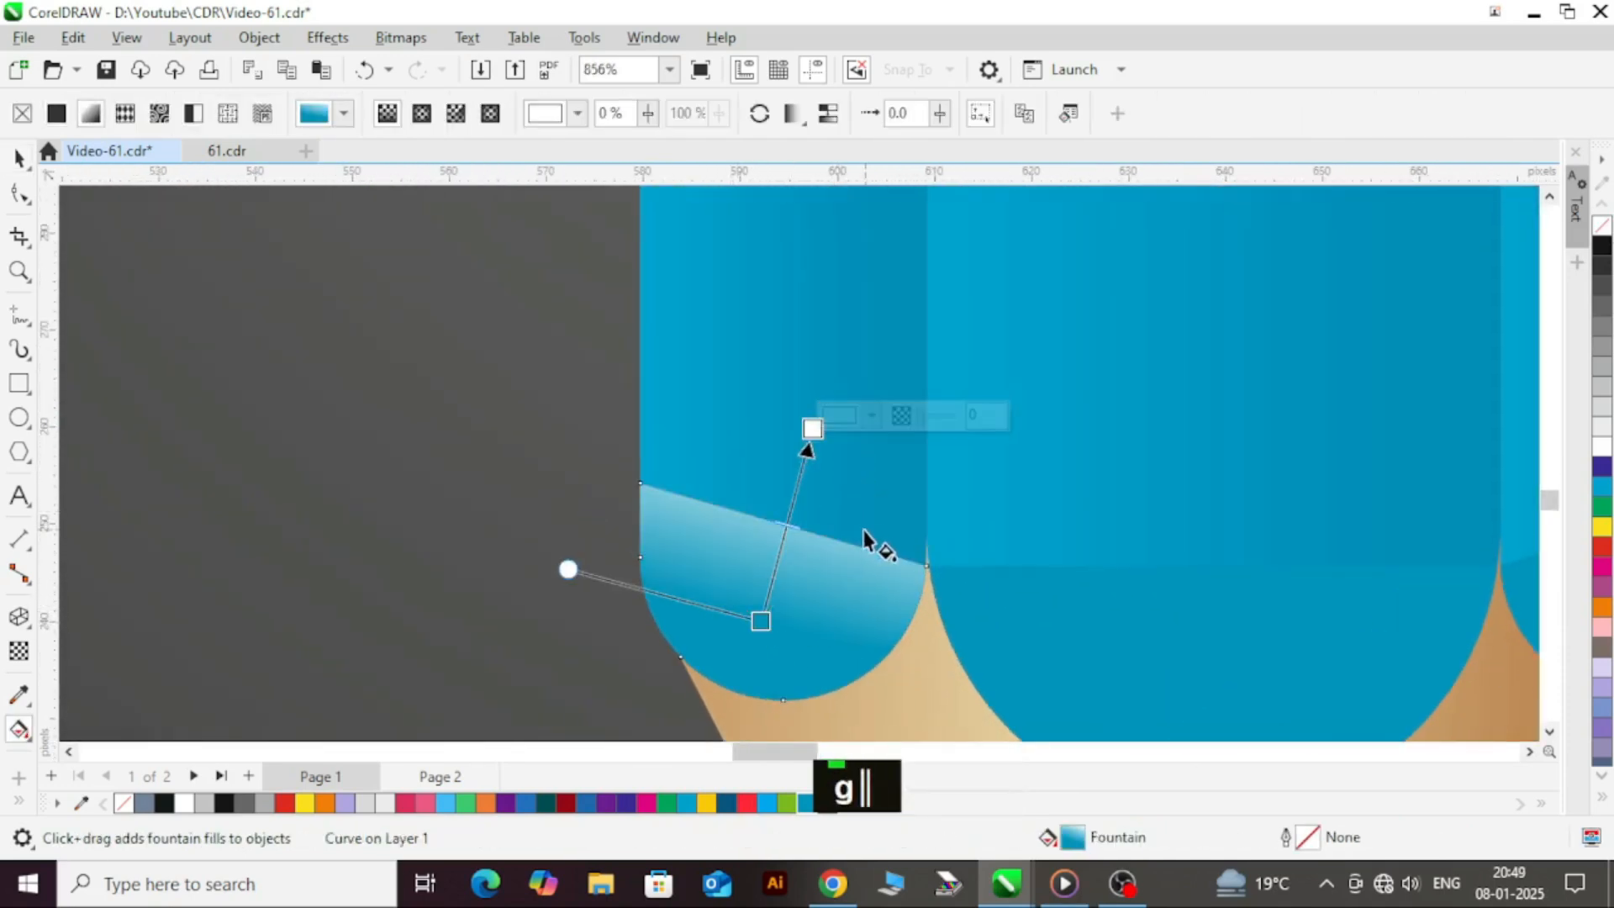
- Copy the fountain fill of each lower blue face onto the scallop directly beneath it
{"action": "key", "text": "ctrl+space"}
{"action": "right_click", "coordinate": [788, 613], "text": "shift"}
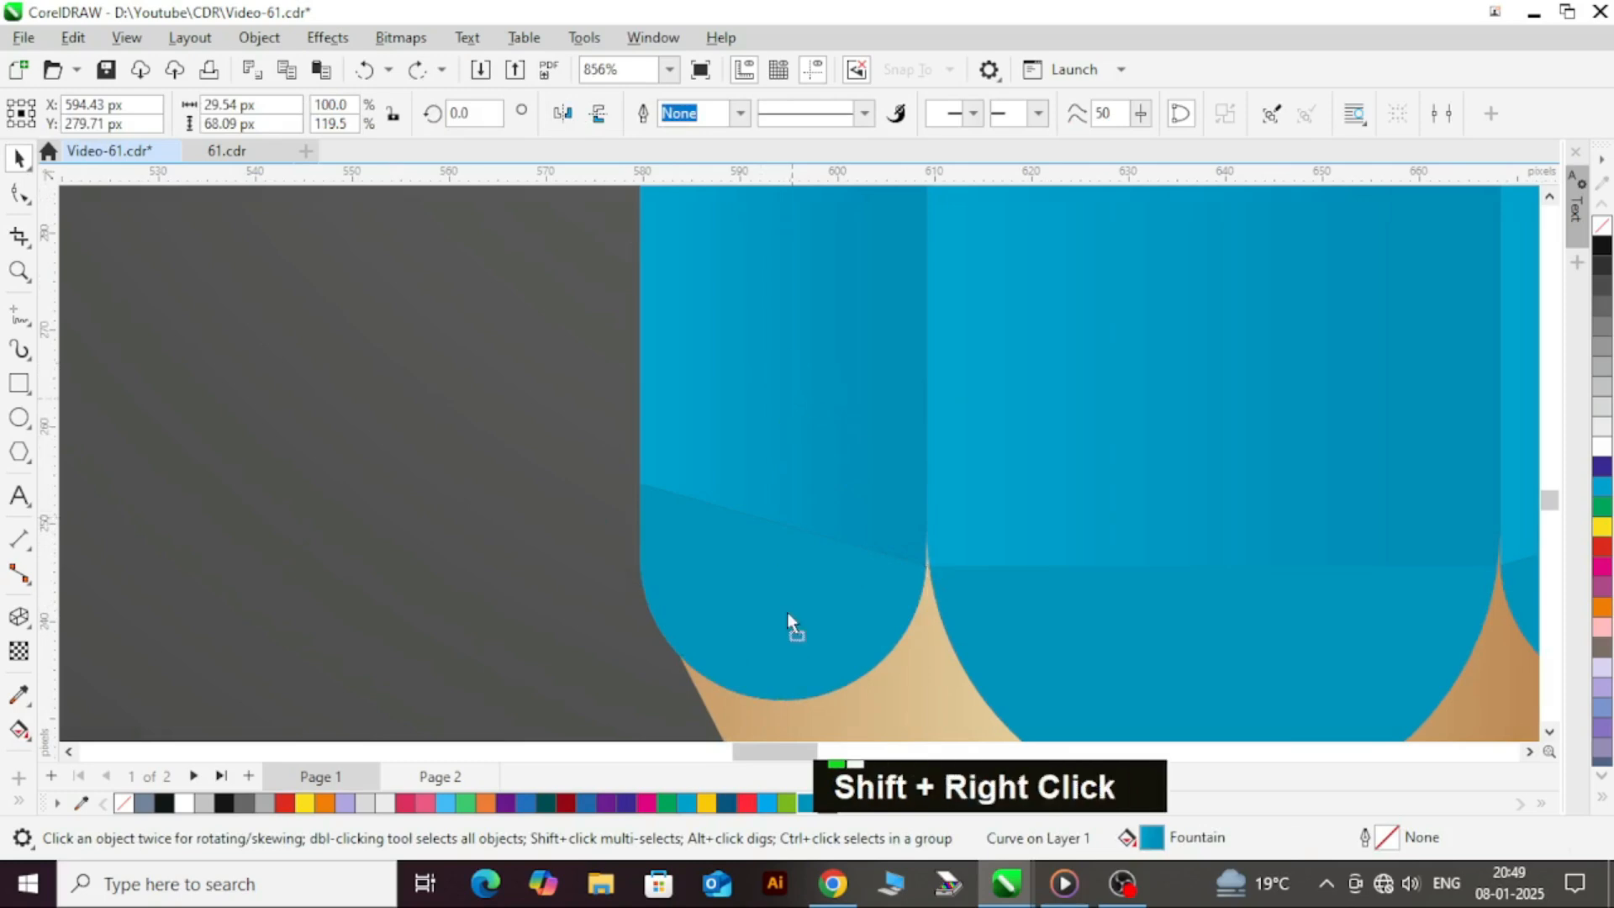
{"action": "left_click", "coordinate": [1090, 470]}
{"action": "right_click", "coordinate": [1101, 443], "text": "shift"}
{"action": "scroll", "coordinate": [952, 502], "scroll_direction": "down", "scroll_amount": 1}
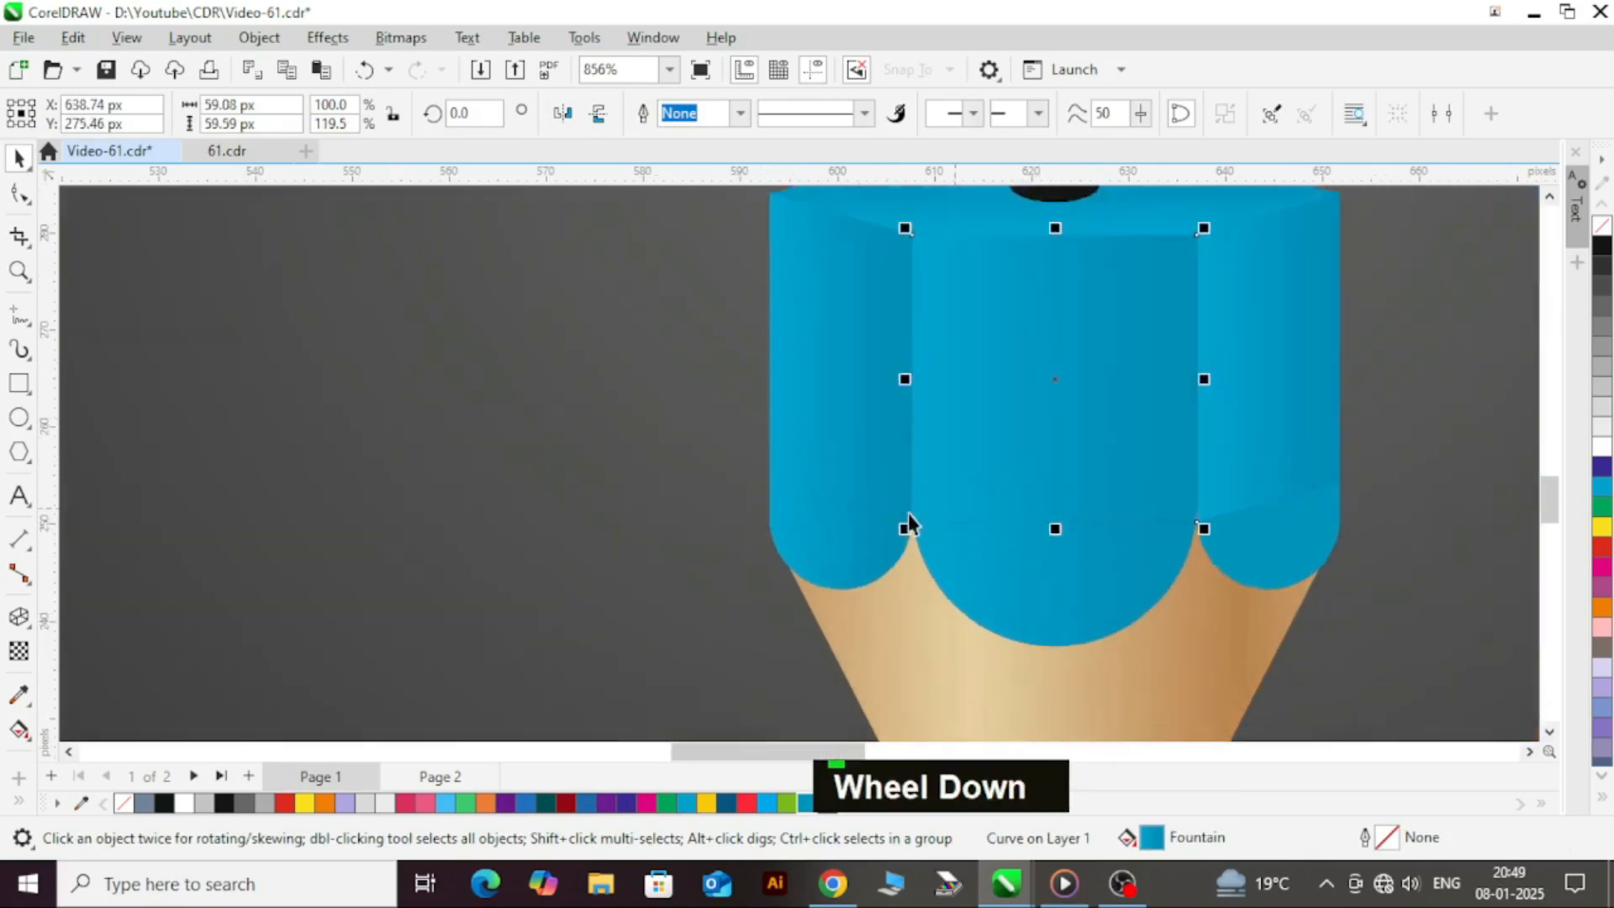
{"action": "scroll", "coordinate": [908, 522], "scroll_direction": "down", "scroll_amount": 2}
{"action": "left_click", "coordinate": [1219, 421]}
{"action": "right_click", "coordinate": [1239, 521], "text": "shift"}
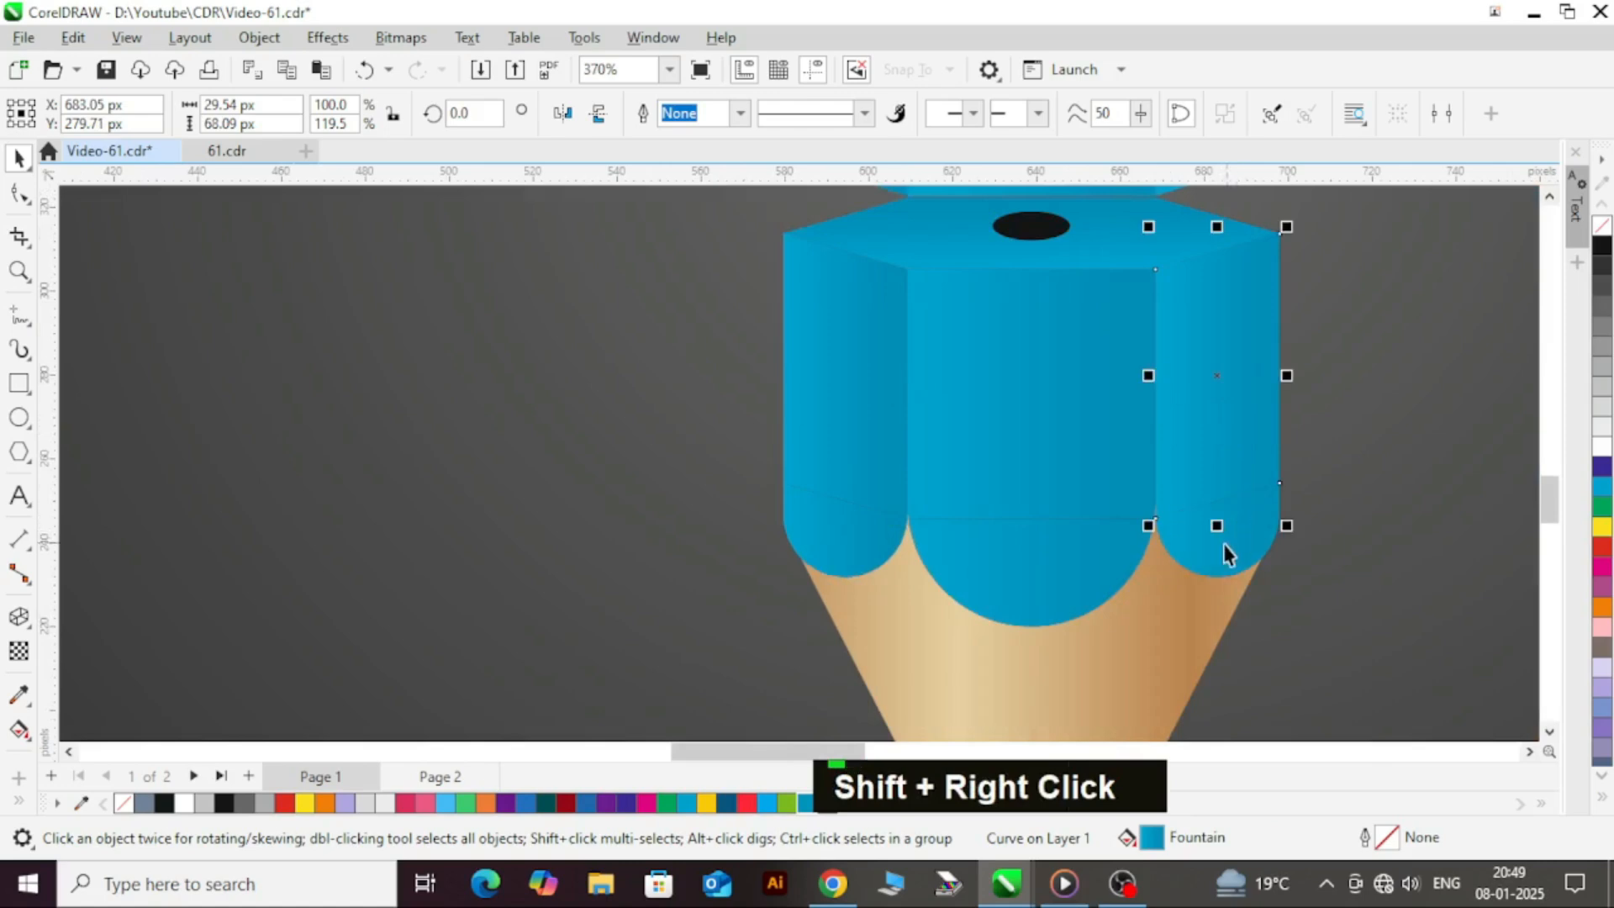
- Redirect the right scallop's fountain fill to run from its outer upper corner towards the middle blue face
{"action": "scroll", "coordinate": [1224, 543], "scroll_direction": "up", "scroll_amount": 2}
{"action": "key", "text": "g"}
{"action": "scroll", "coordinate": [1311, 563], "scroll_direction": "up", "scroll_amount": 1}
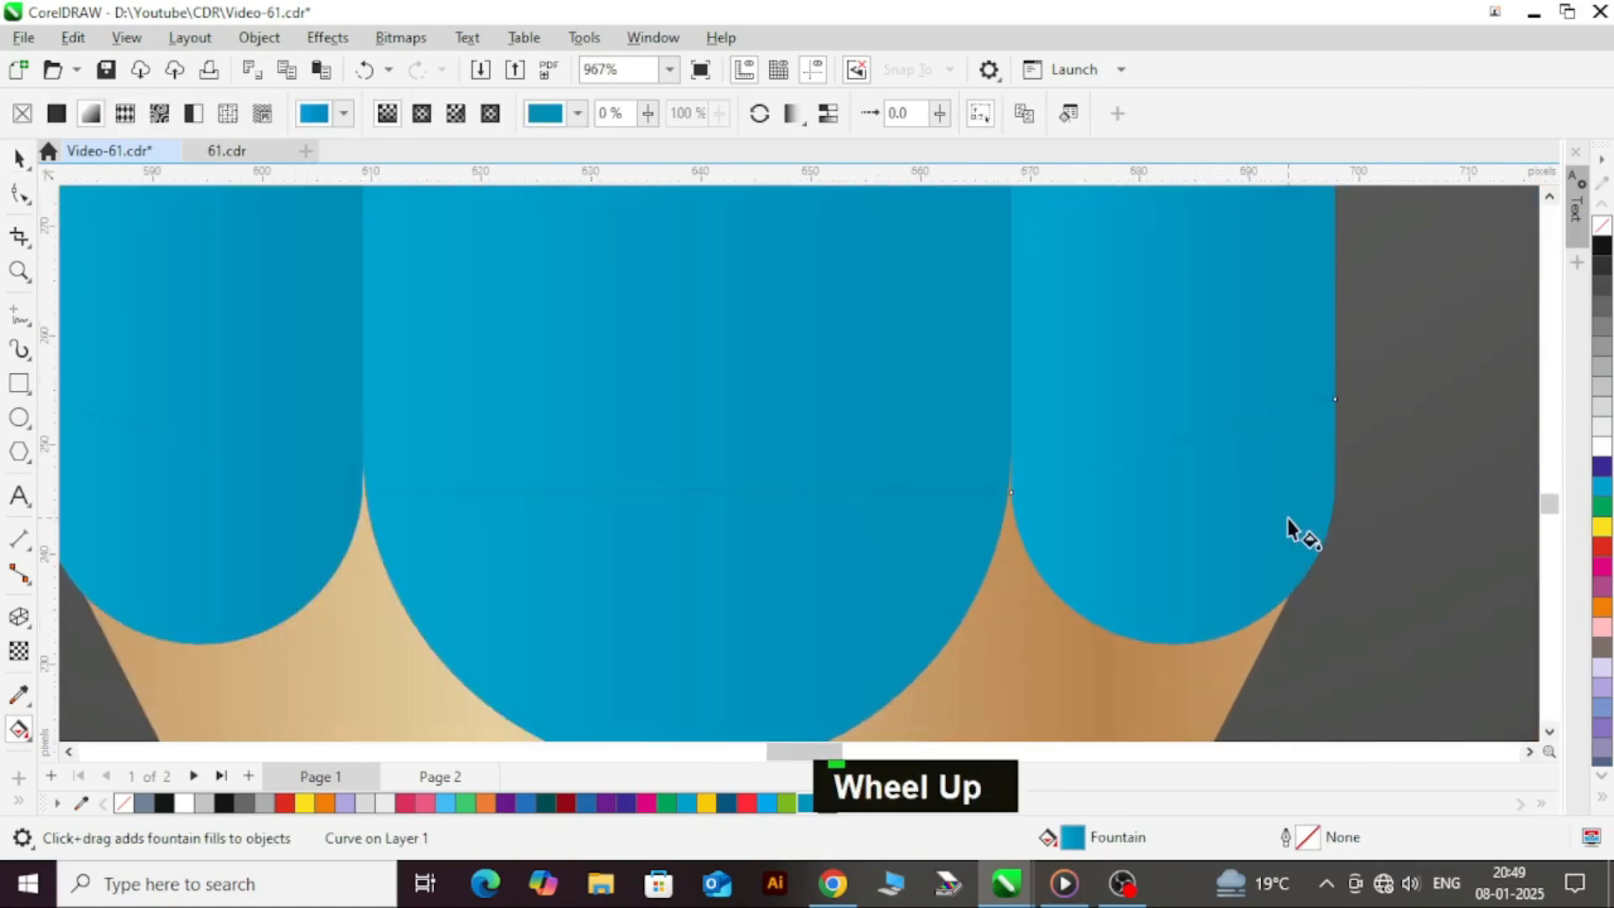
{"action": "scroll", "coordinate": [1278, 538], "scroll_direction": "down", "scroll_amount": 1}
{"action": "key", "text": "ctrl+space"}
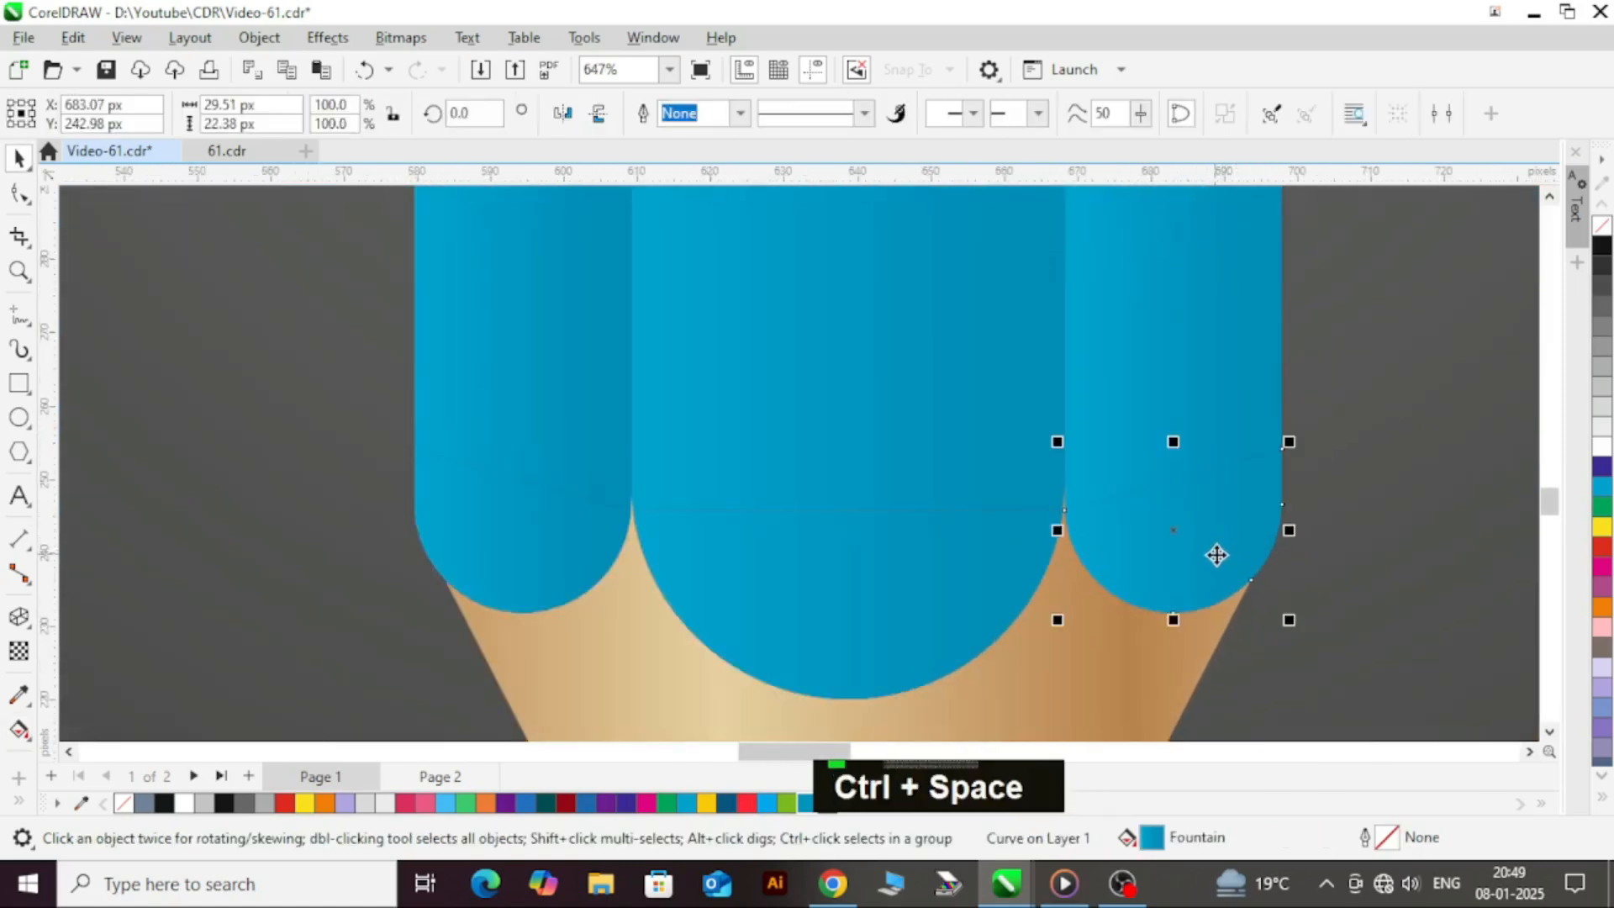
{"action": "key", "text": "g"}
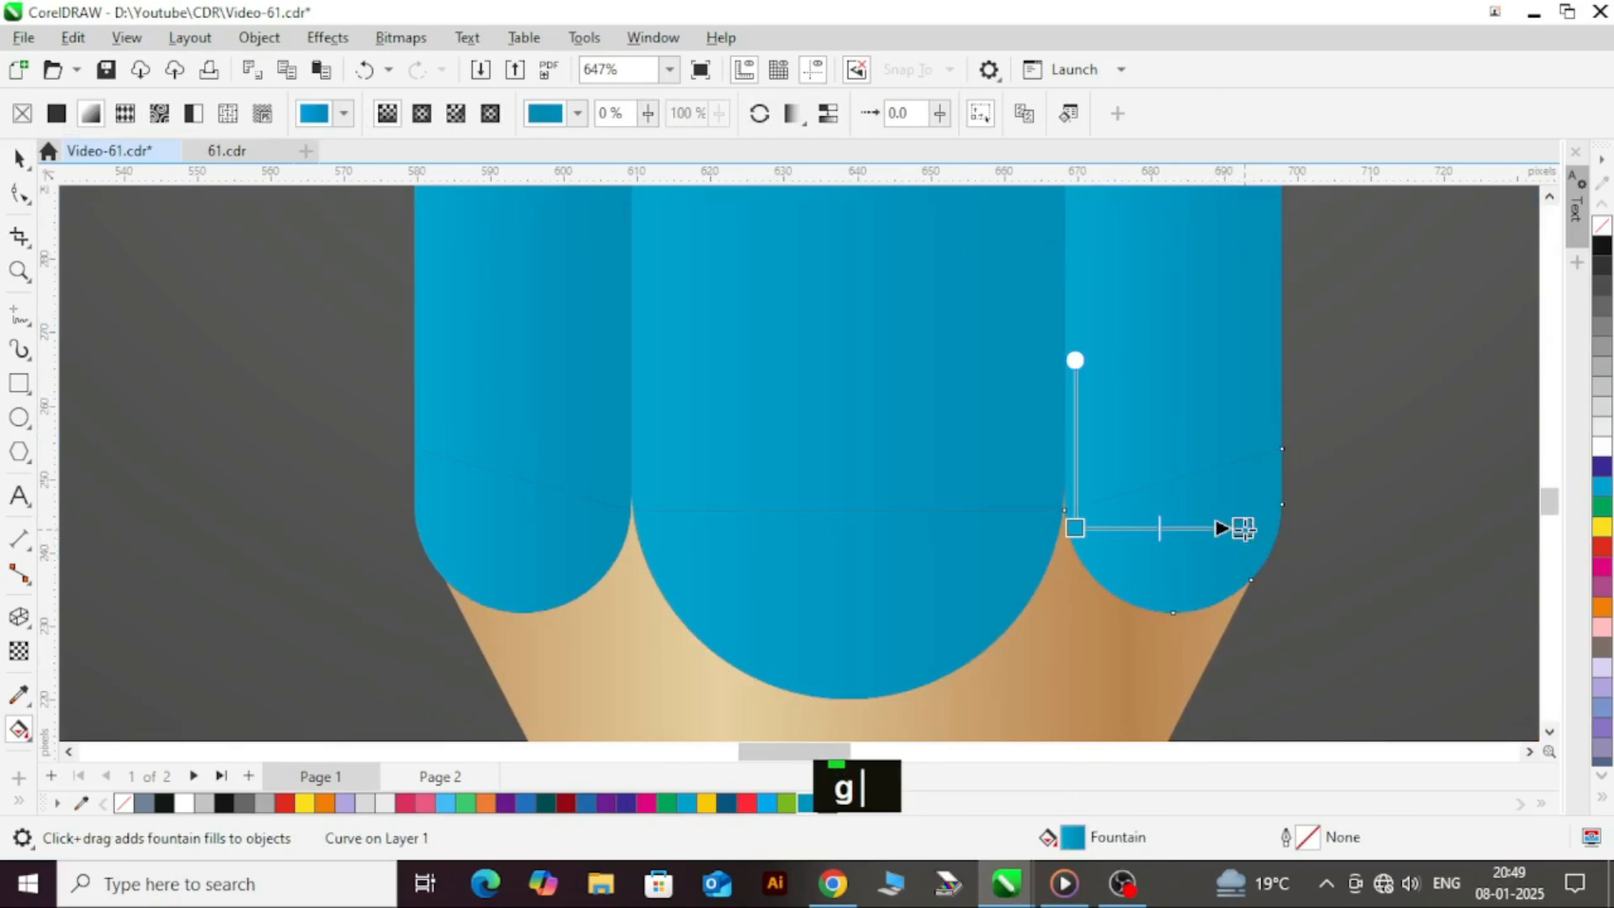
{"action": "left_click_drag", "start_coordinate": [1243, 528], "coordinate": [1199, 313]}
{"action": "left_click_drag", "start_coordinate": [1087, 540], "coordinate": [955, 380]}
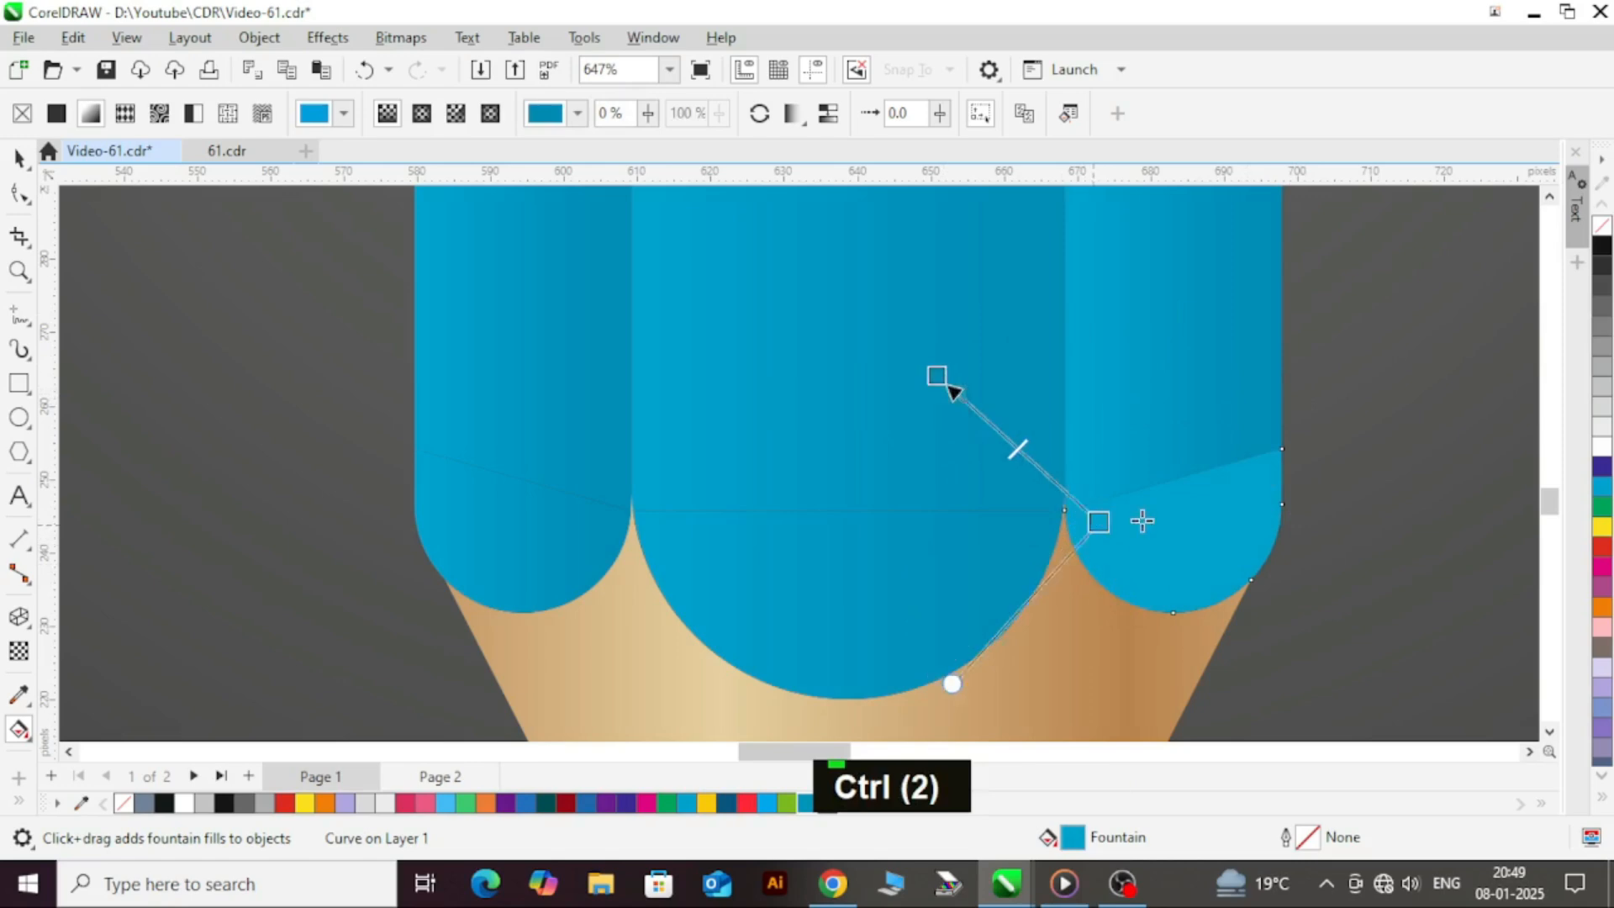
{"action": "left_click_drag", "start_coordinate": [1087, 524], "coordinate": [1224, 411]}
{"action": "key", "text": "ctrl+z"}
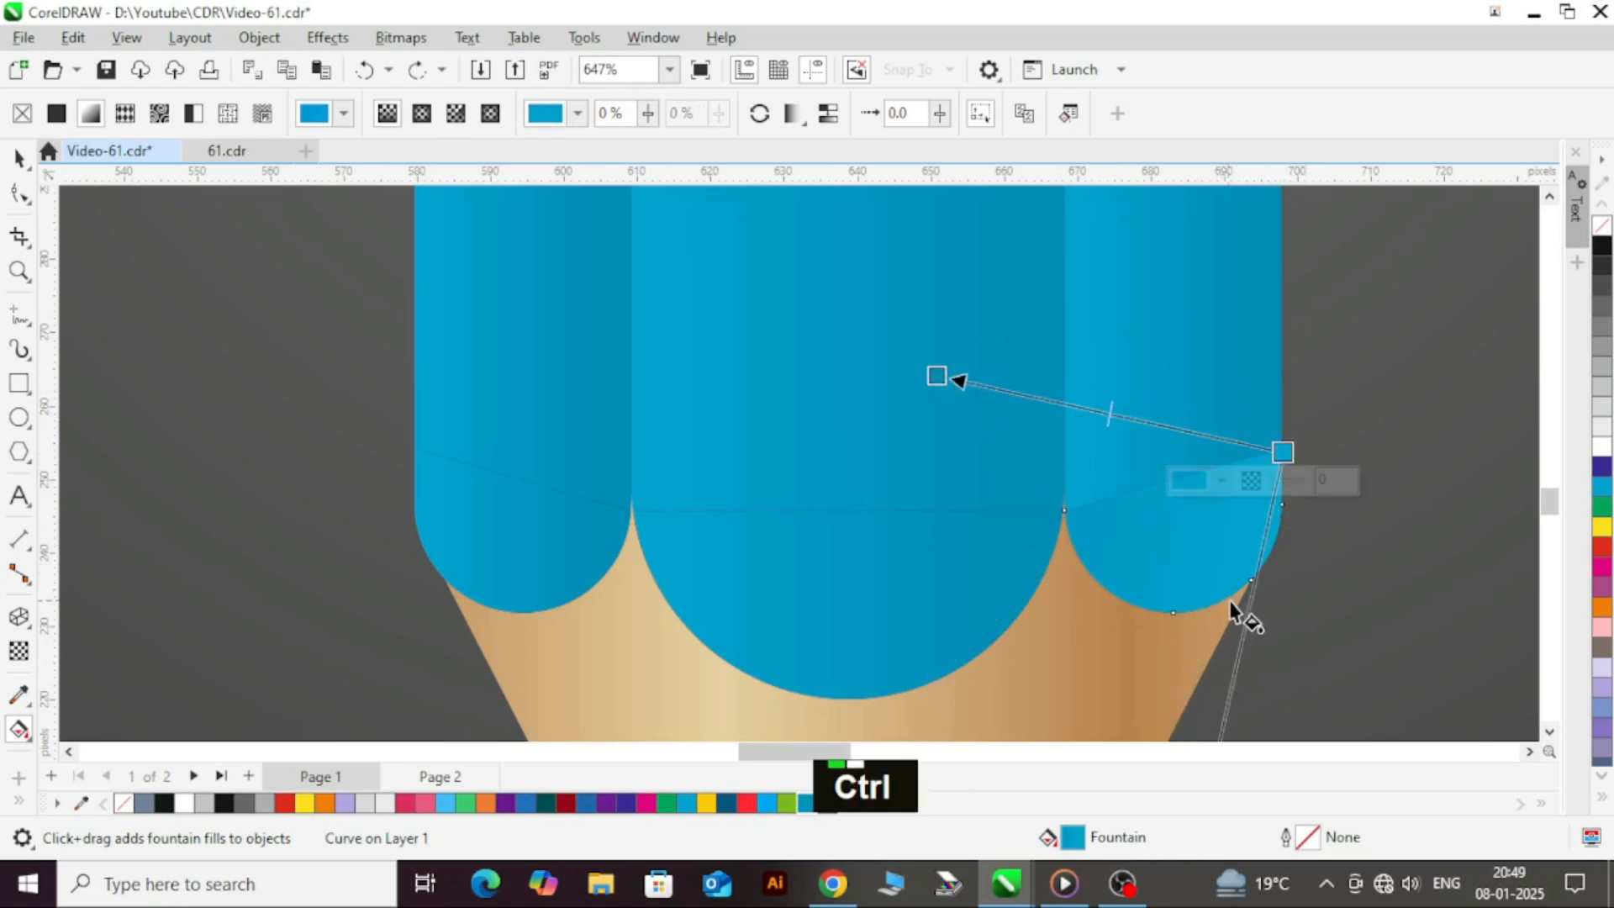
{"action": "key", "text": "ctrl+space"}
{"action": "scroll", "coordinate": [875, 551], "scroll_direction": "down", "scroll_amount": 10}
{"action": "scroll", "coordinate": [762, 499], "scroll_direction": "up", "scroll_amount": 1}
{"action": "scroll", "coordinate": [762, 500], "scroll_direction": "down", "scroll_amount": 1}
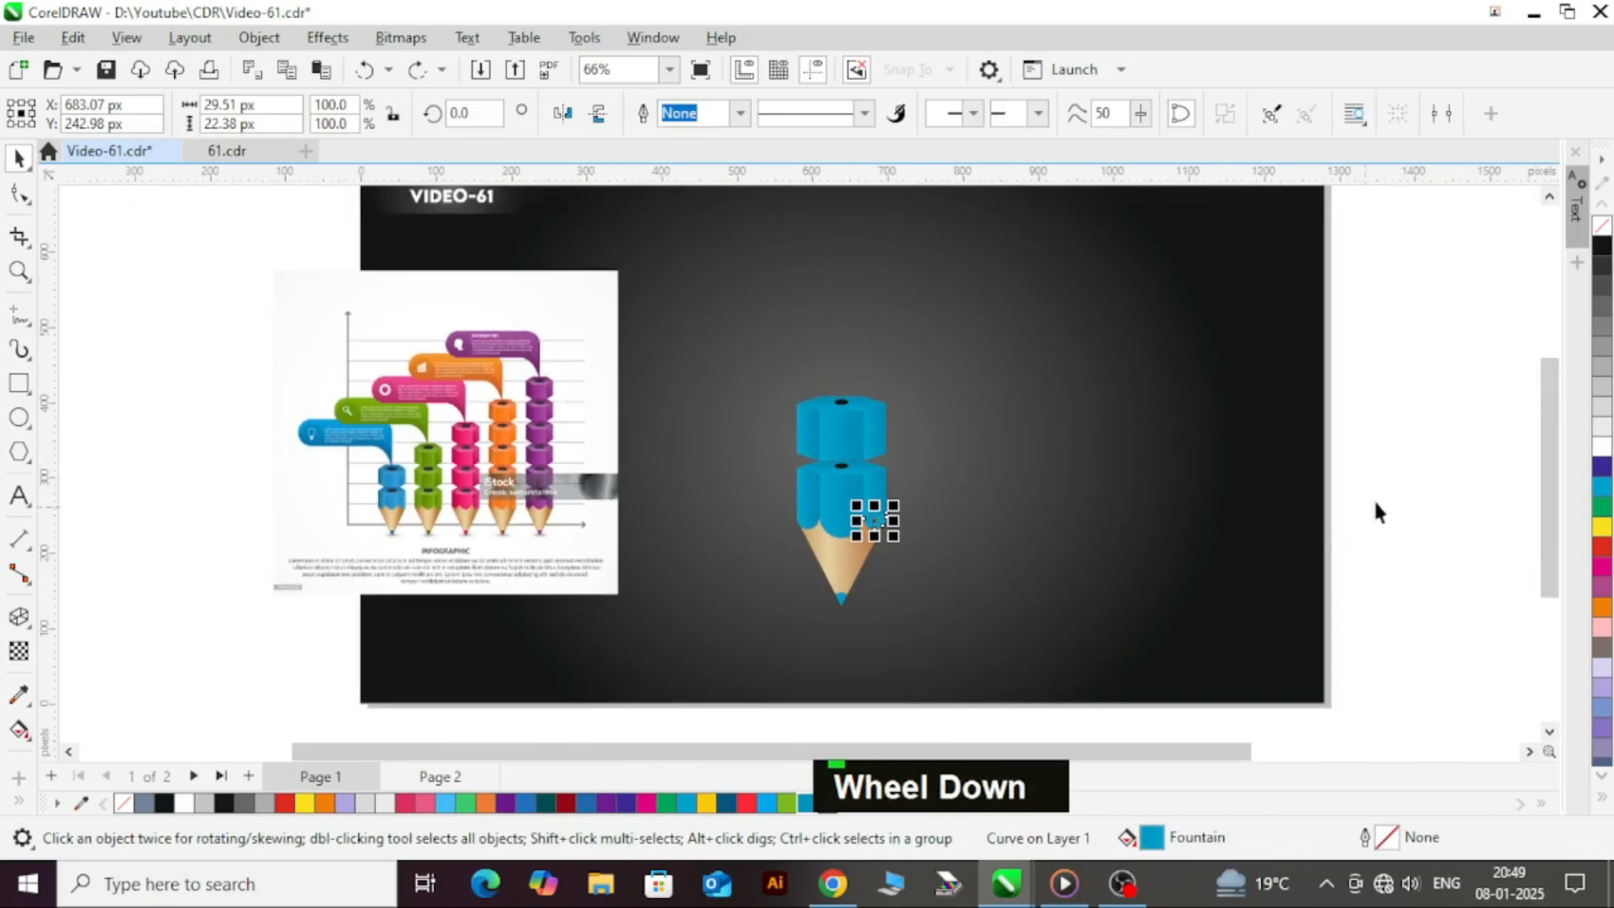
- Weld each of the three scallops to the lower blue face directly above it
{"action": "left_click", "coordinate": [1374, 500]}
{"action": "scroll", "coordinate": [853, 513], "scroll_direction": "up", "scroll_amount": 1}
{"action": "left_click", "coordinate": [789, 527]}
{"action": "scroll", "coordinate": [825, 530], "scroll_direction": "up", "scroll_amount": 1}
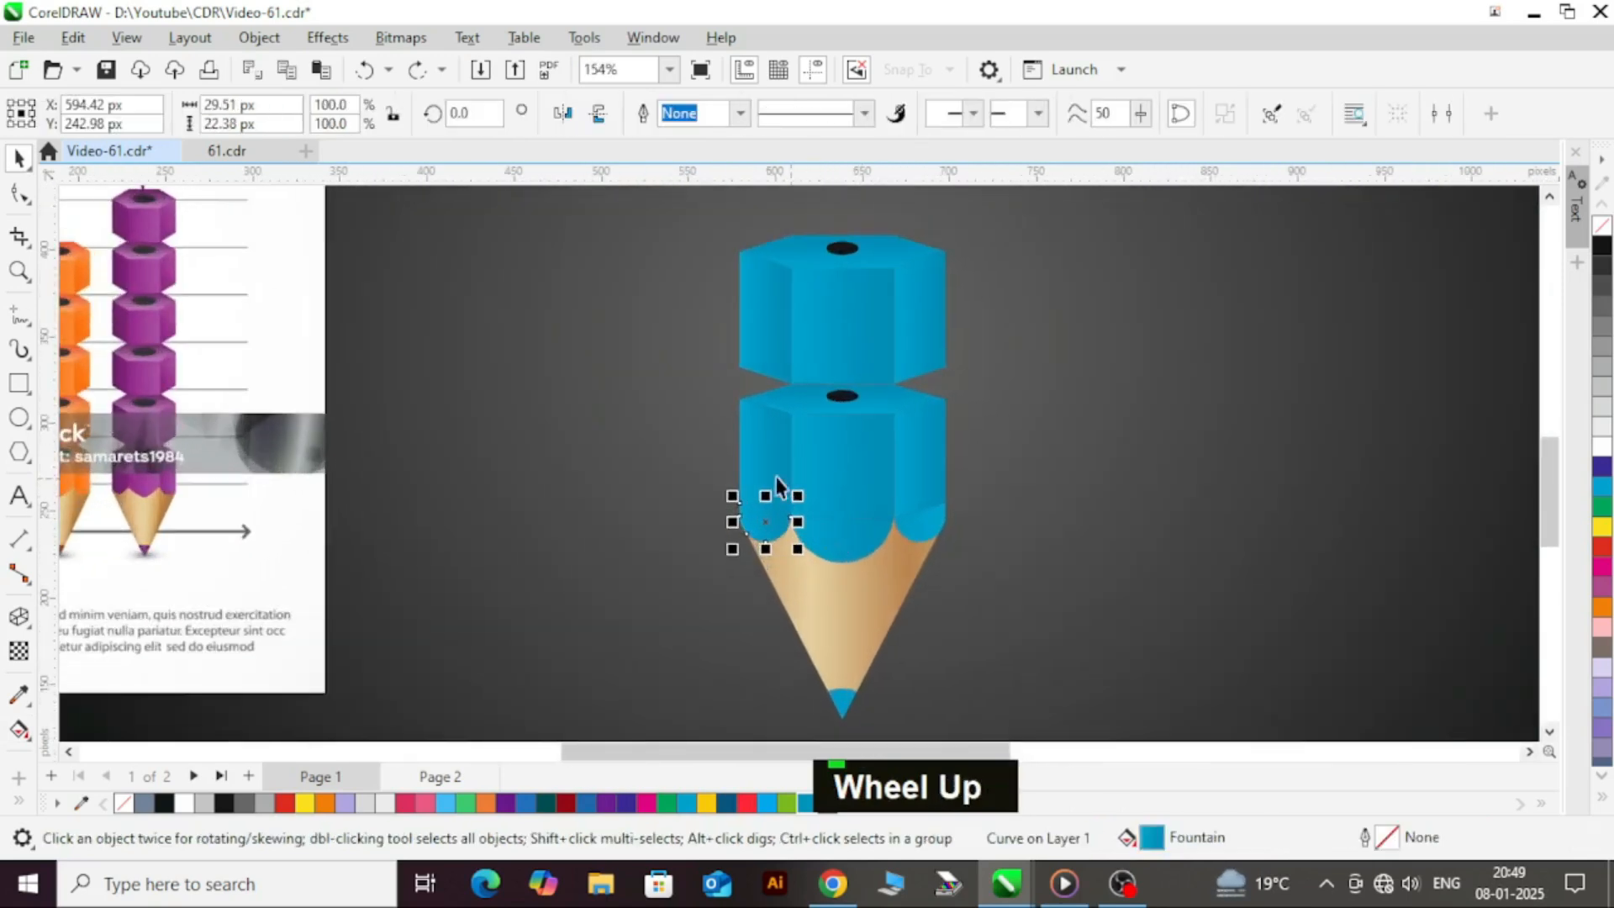
{"action": "left_click", "coordinate": [792, 471], "text": "shift"}
{"action": "left_click", "coordinate": [693, 114]}
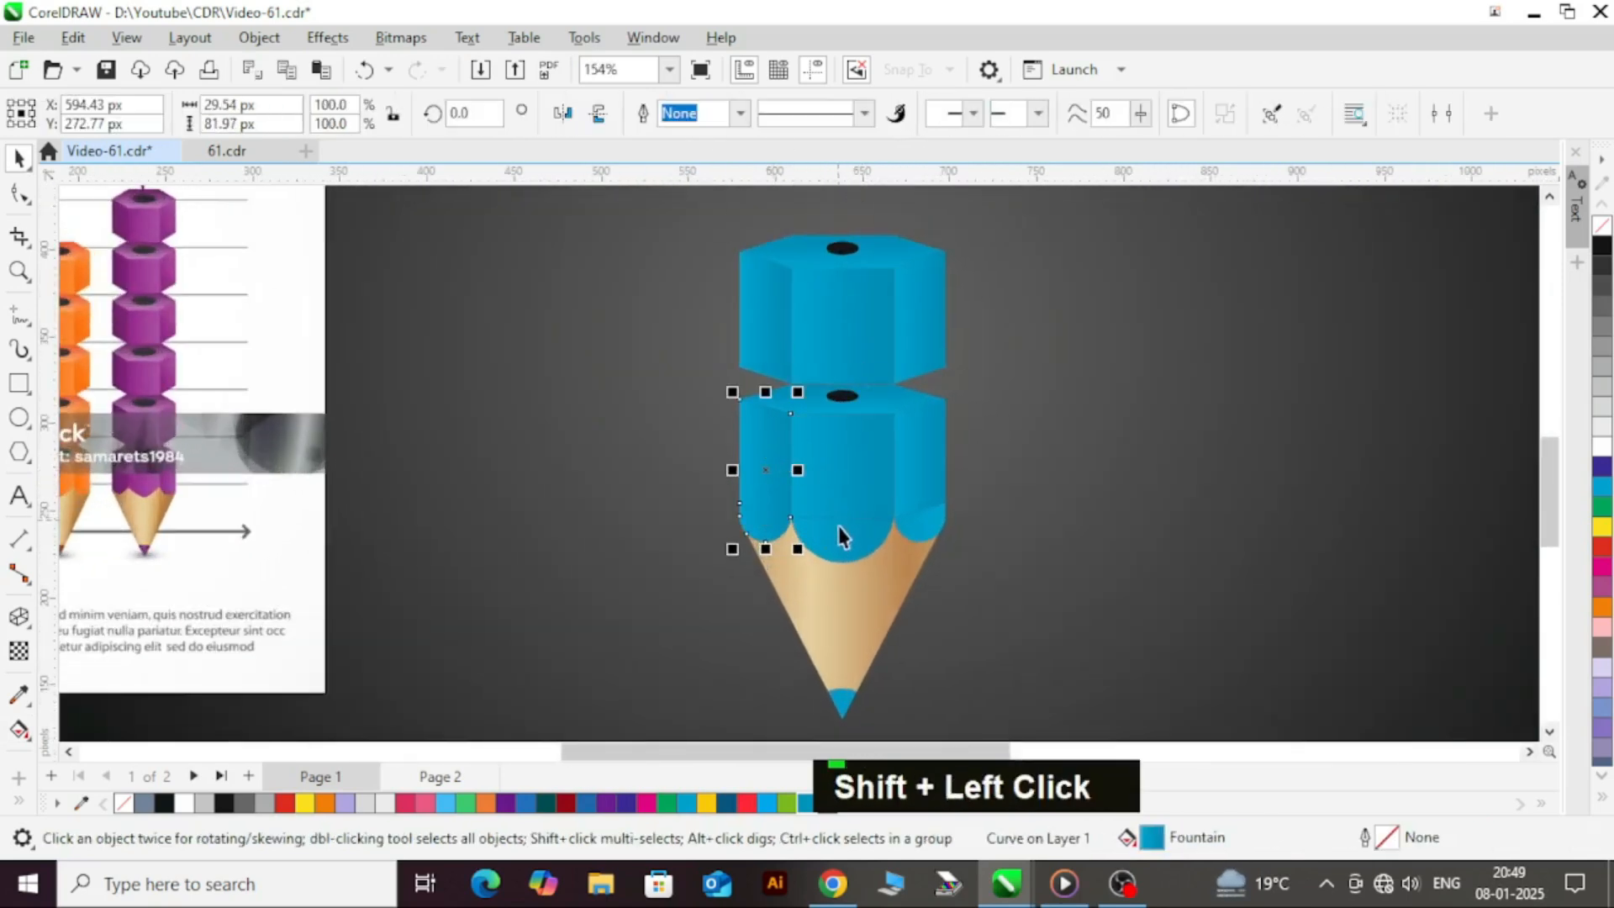
{"action": "left_click", "coordinate": [839, 530]}
{"action": "left_click", "coordinate": [850, 472], "text": "shift"}
{"action": "left_click", "coordinate": [693, 114]}
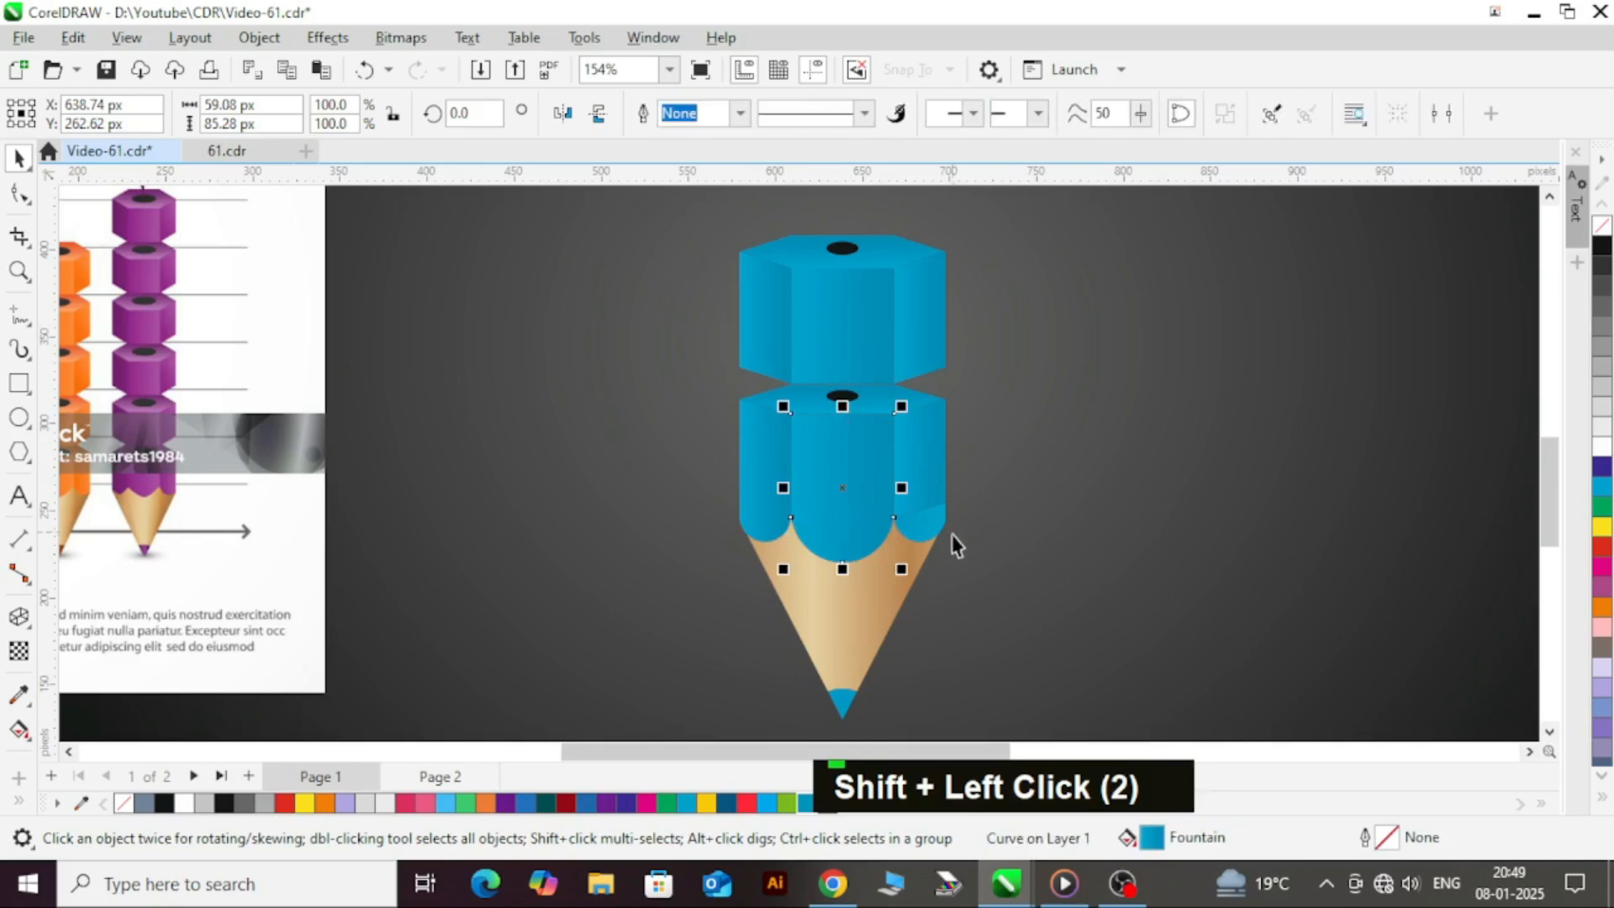
{"action": "left_click", "coordinate": [936, 530]}
{"action": "left_click", "coordinate": [930, 461], "text": "shift"}
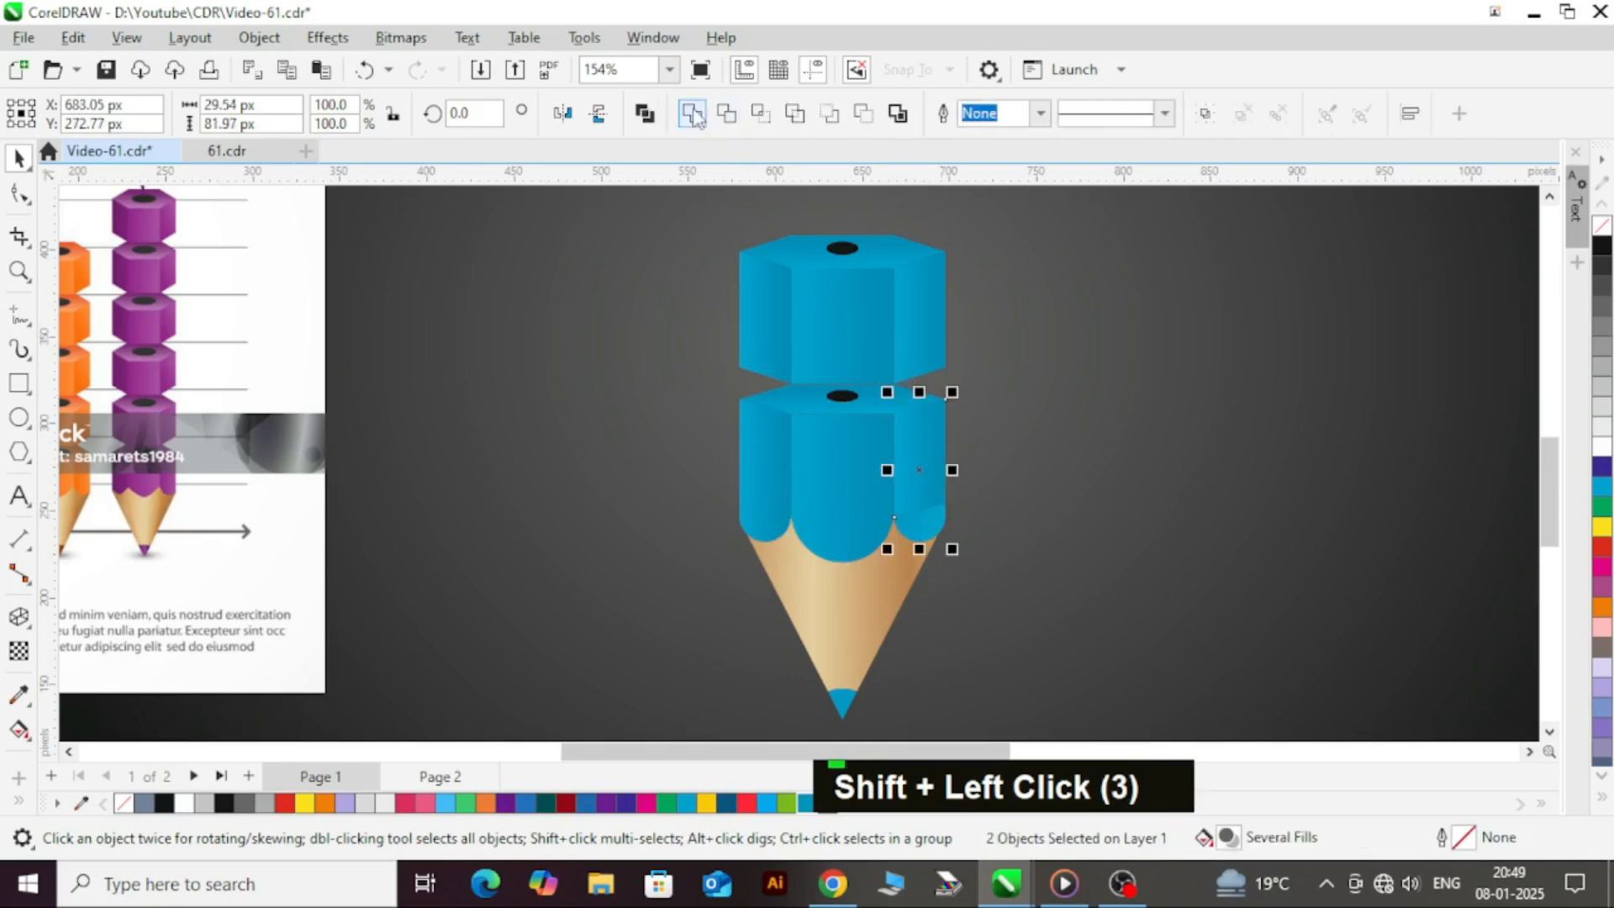
{"action": "left_click", "coordinate": [692, 114]}
{"action": "scroll", "coordinate": [980, 452], "scroll_direction": "down", "scroll_amount": 2}
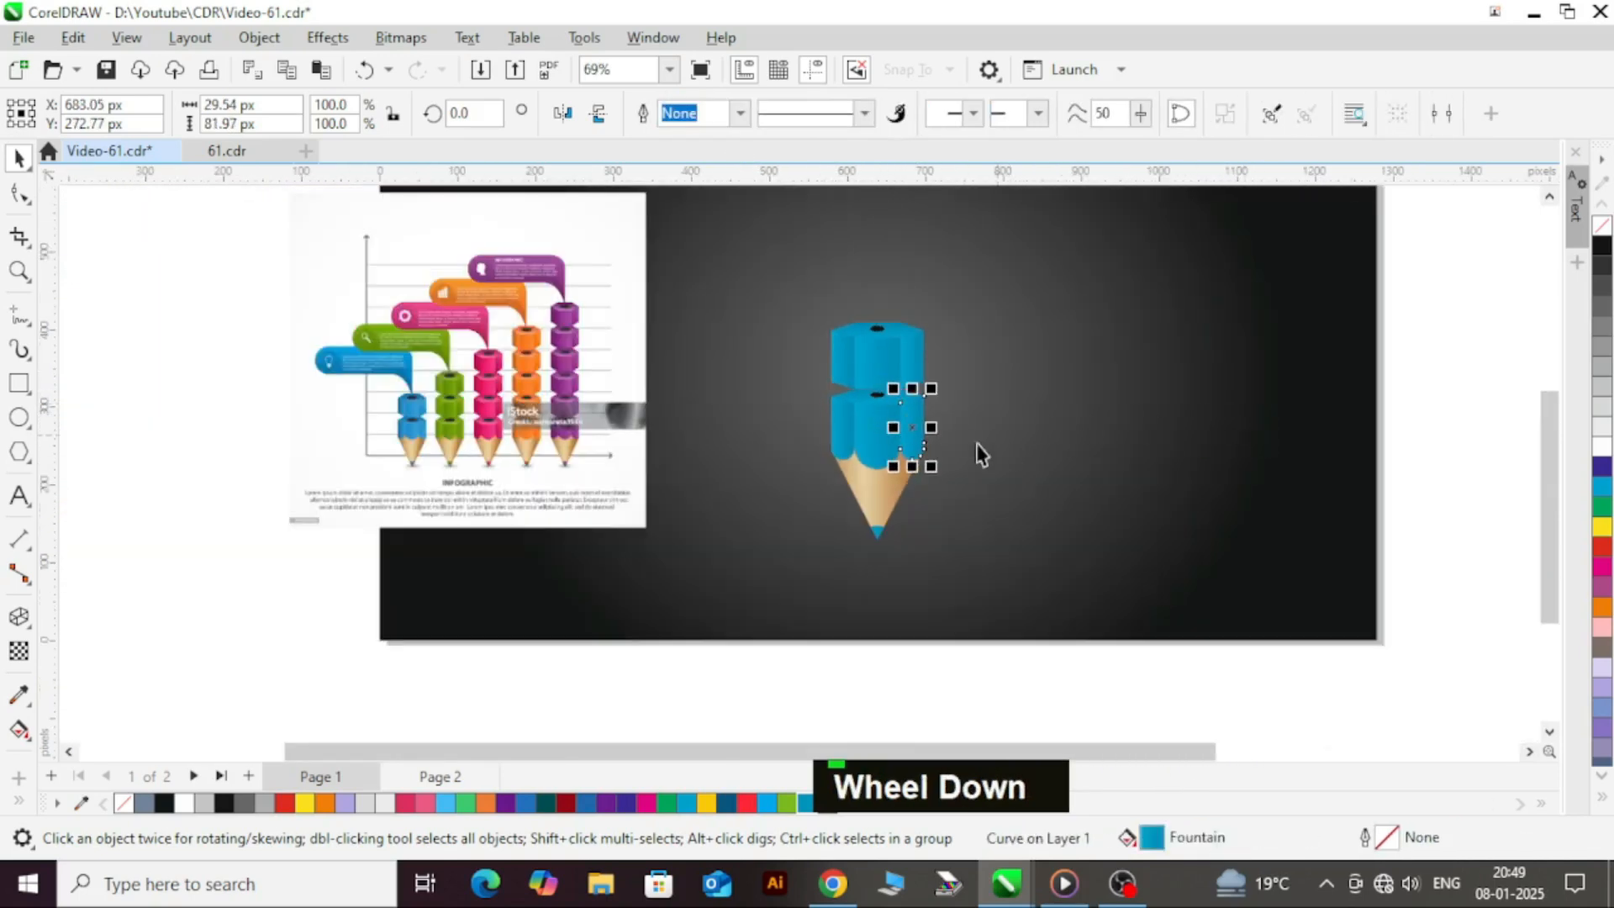
{"action": "left_click", "coordinate": [1441, 438]}
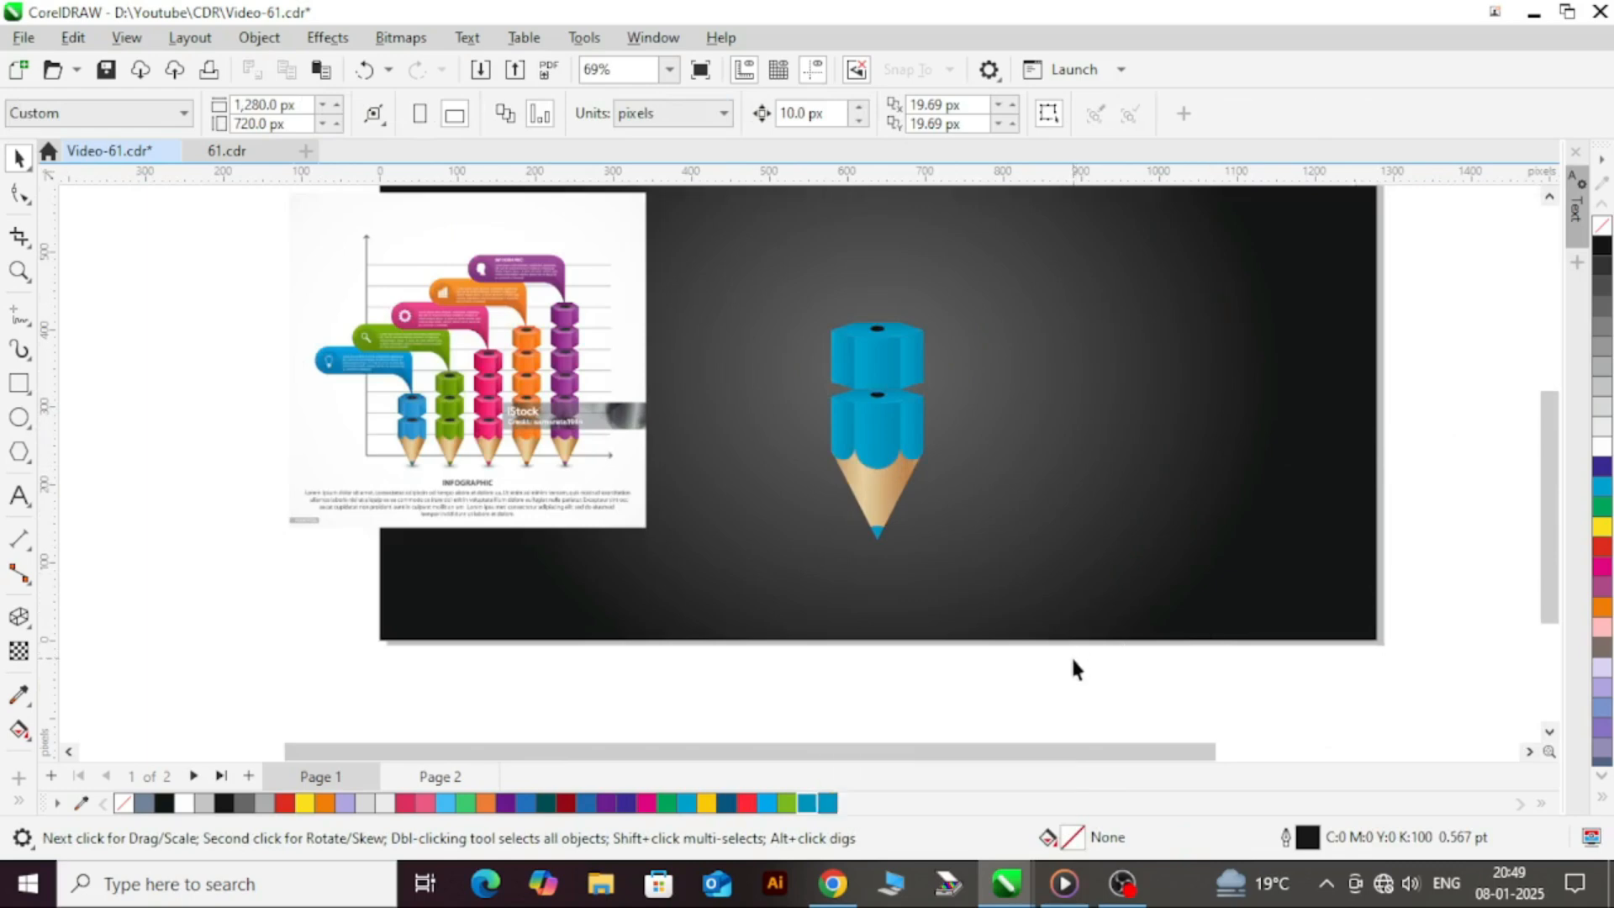
- Scale the whole pencil down about its centre to about 85 by 200 px
{"action": "mouse_move", "coordinate": [1063, 694]}
{"action": "left_mouse_down"}
{"action": "mouse_move", "coordinate": [865, 594]}
{"action": "mouse_move", "coordinate": [714, 296]}
{"action": "left_mouse_up"}
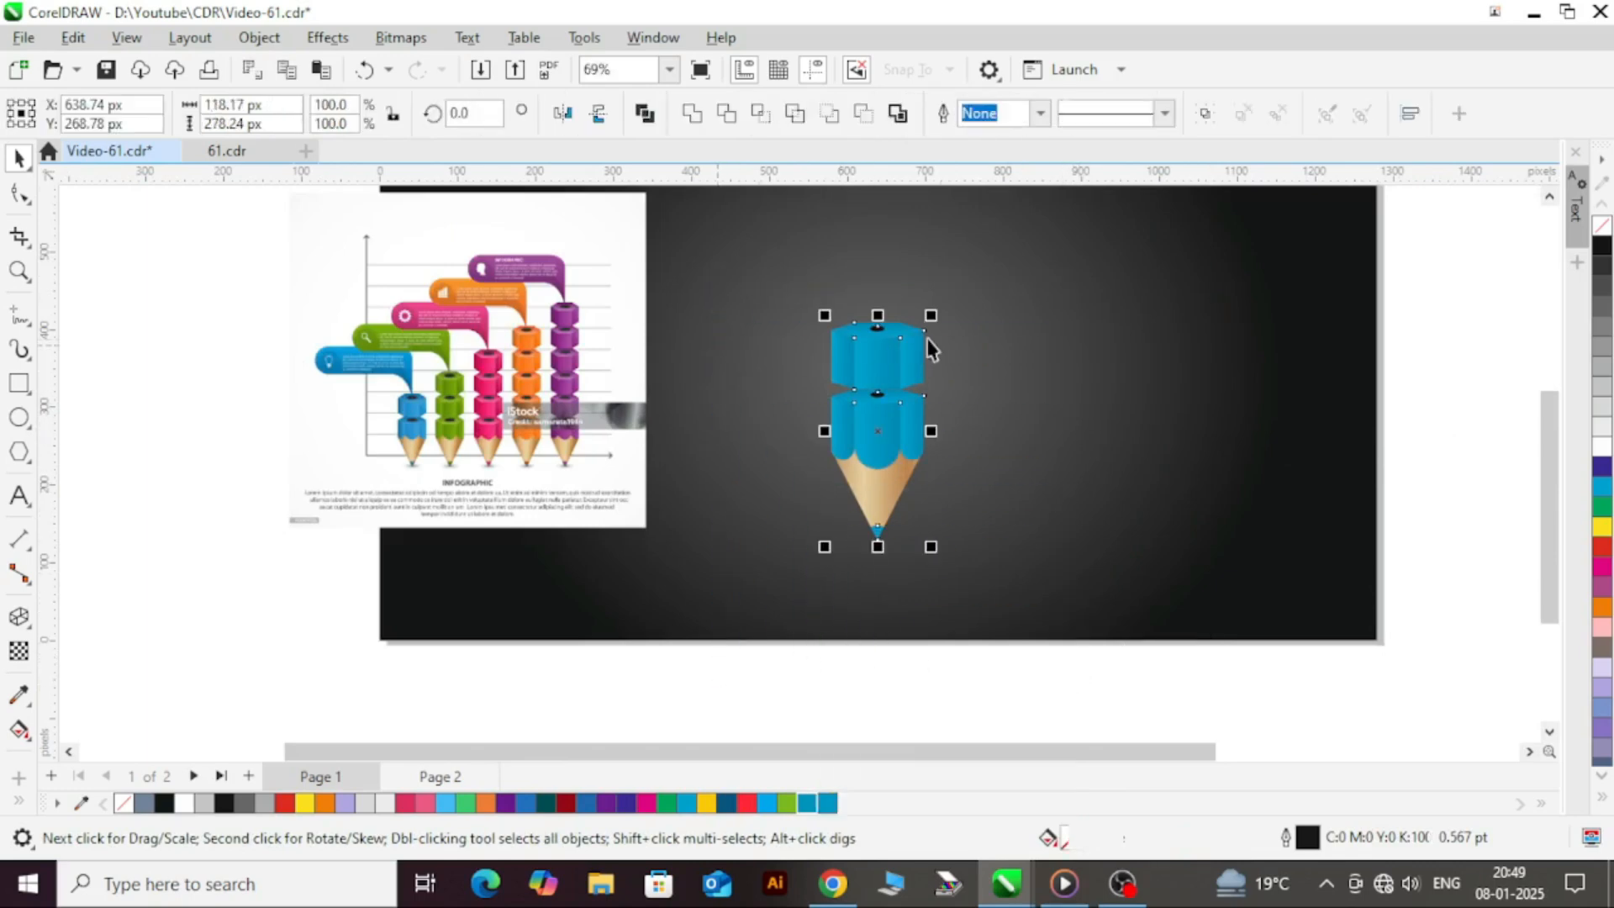
{"action": "left_click_drag", "start_coordinate": [933, 315], "coordinate": [962, 350]}
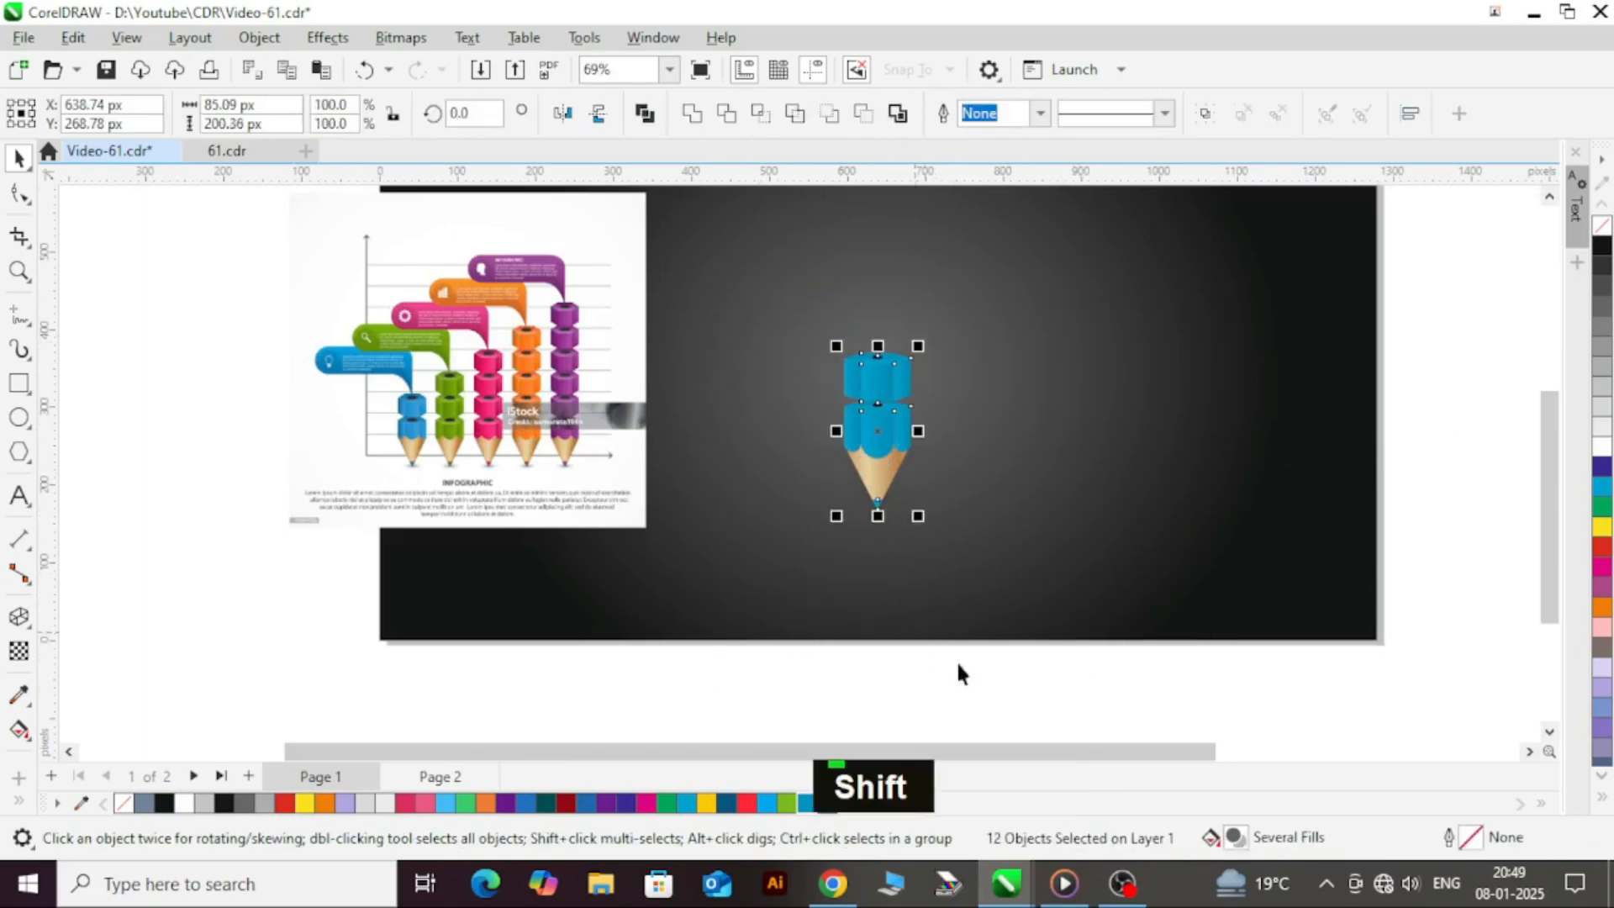
{"action": "left_click", "coordinate": [1020, 658]}
{"action": "scroll", "coordinate": [810, 281], "scroll_direction": "up", "scroll_amount": 2}
{"action": "scroll", "coordinate": [843, 405], "scroll_direction": "down", "scroll_amount": 1}
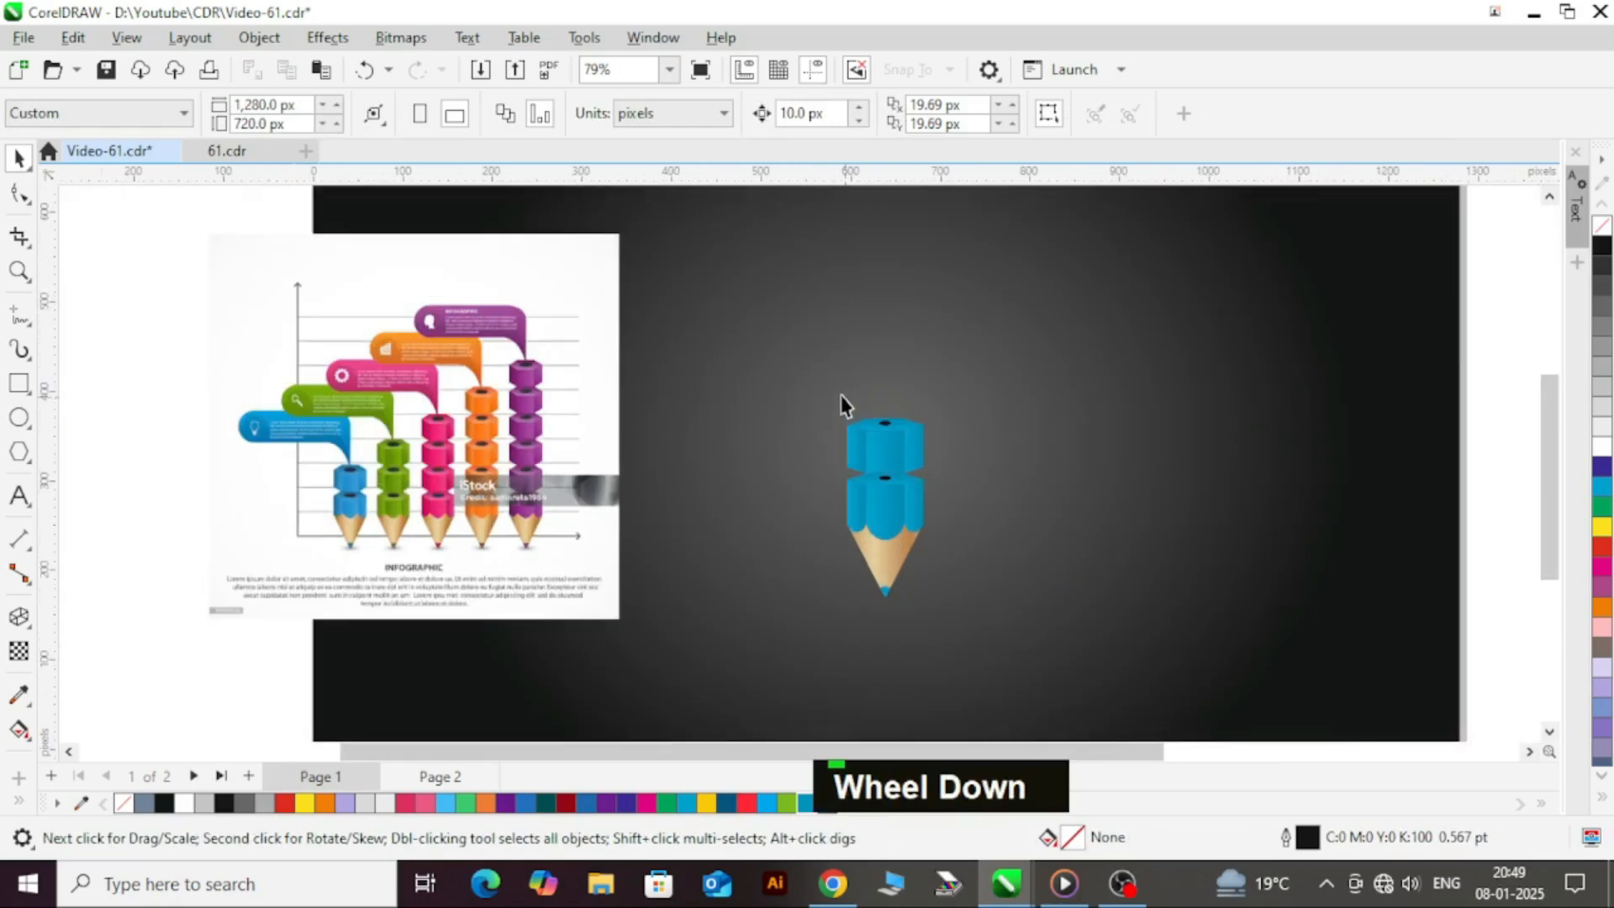
- Draw a rectangle about 298 by 78 px above the pencil and fully round its corners to a 38.9 px radius
{"action": "key", "text": "F6"}
{"action": "left_click_drag", "start_coordinate": [767, 263], "coordinate": [1034, 335]}
{"action": "key", "text": "ctrl+space"}
{"action": "key", "text": "F10"}
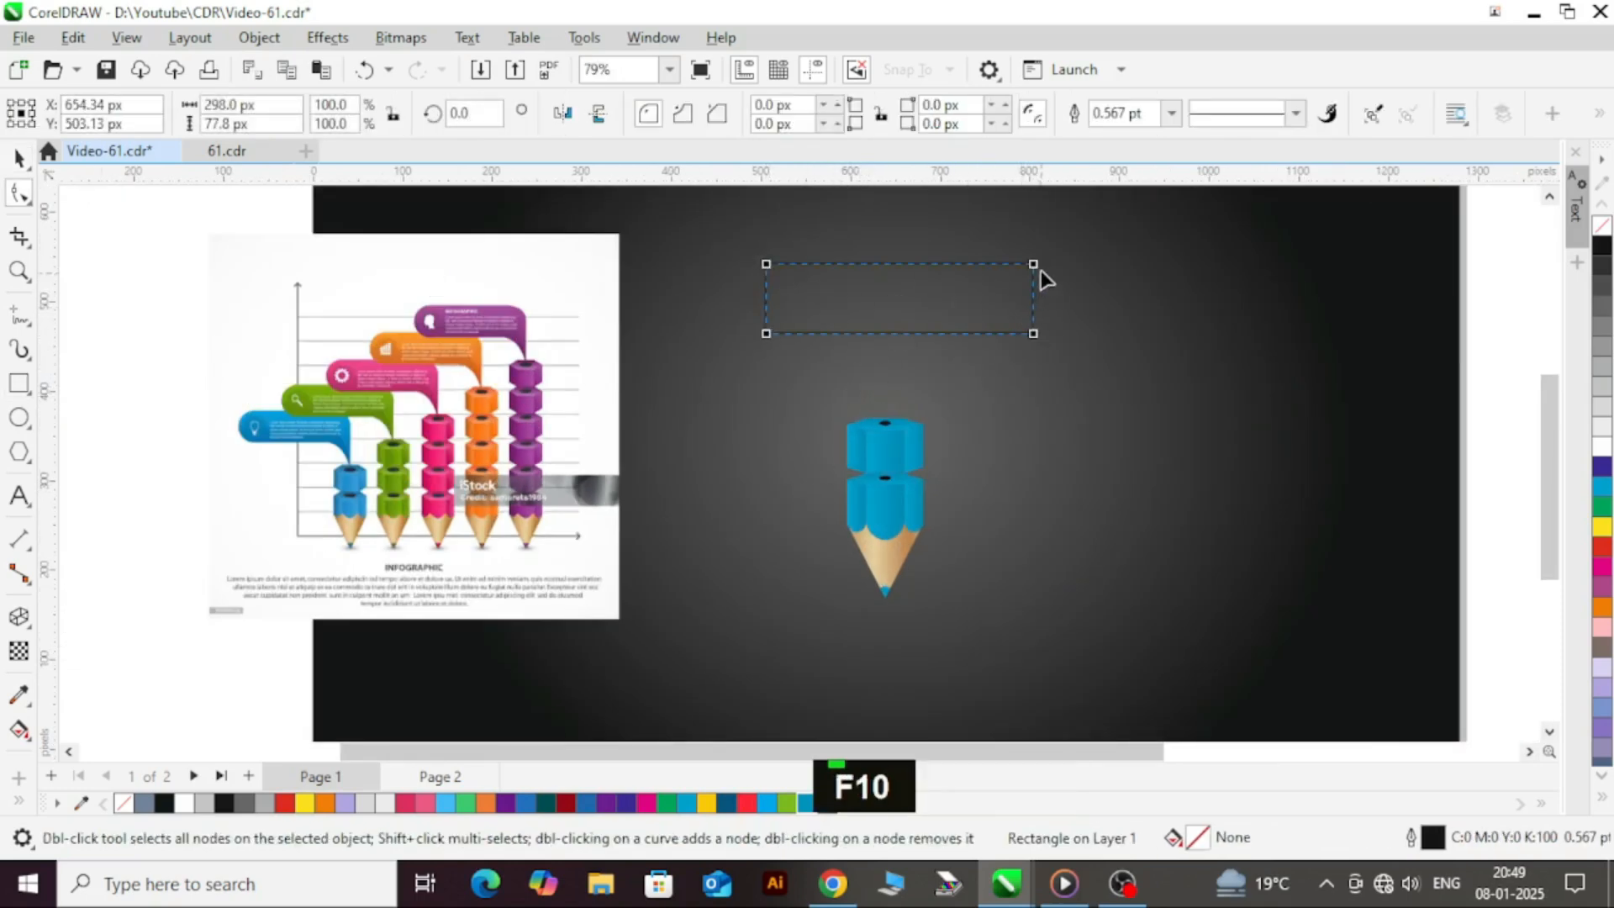
{"action": "left_click_drag", "start_coordinate": [1033, 263], "coordinate": [898, 250]}
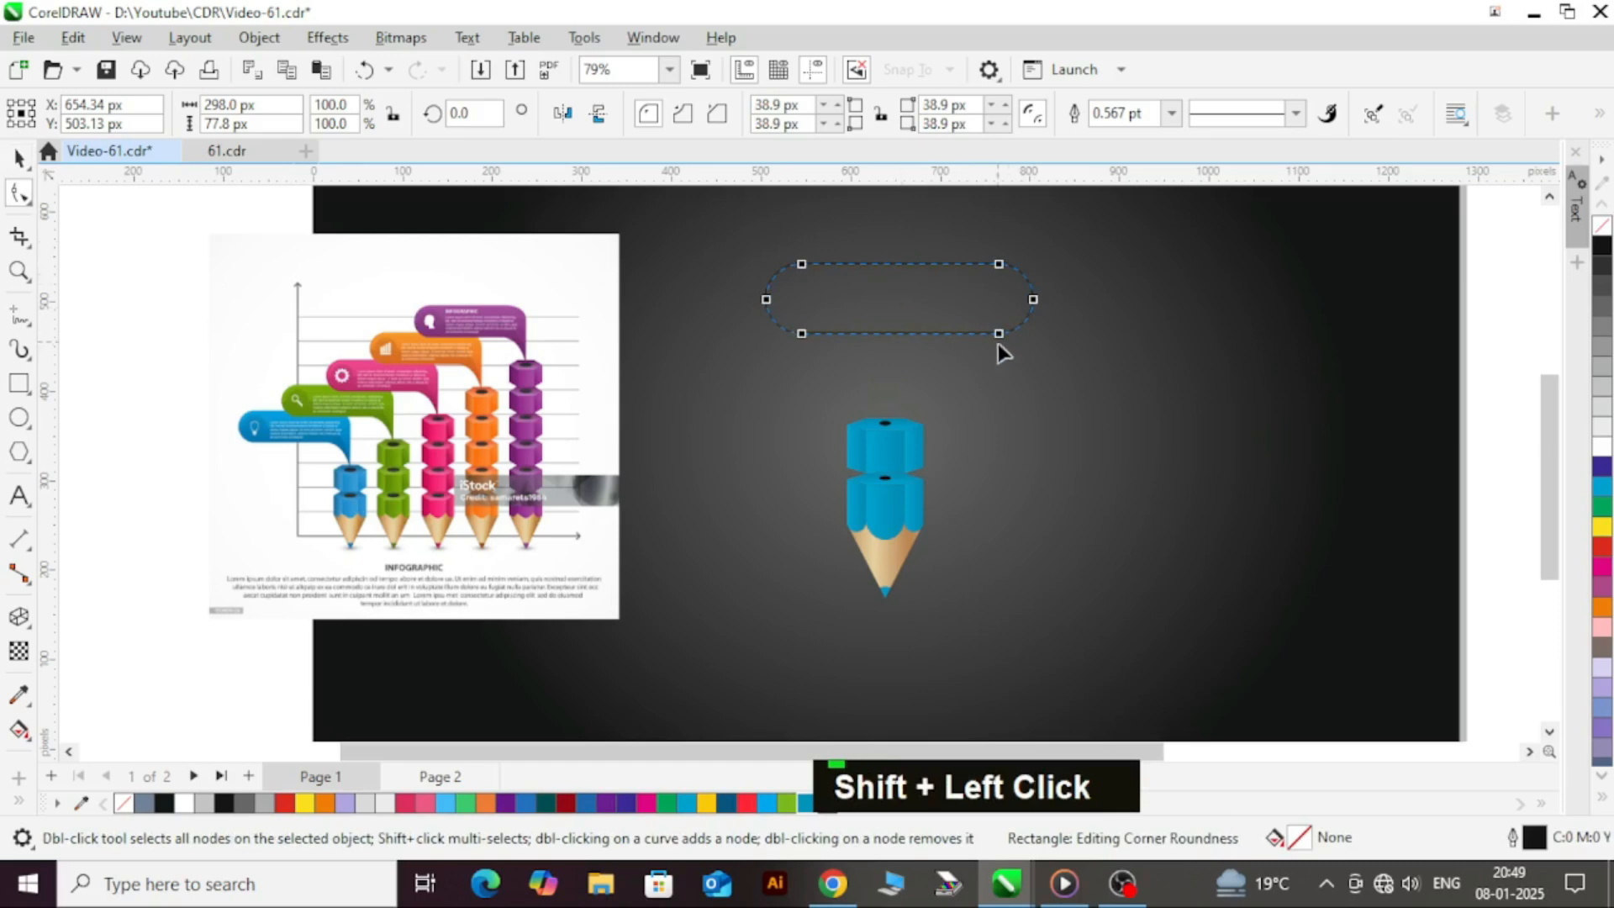
{"action": "key", "text": "ctrl+space"}
- Duplicate the rounded rectangle straight up so the copy sits edge to edge on top of the original
{"action": "scroll", "coordinate": [917, 374], "scroll_direction": "up", "scroll_amount": 2}
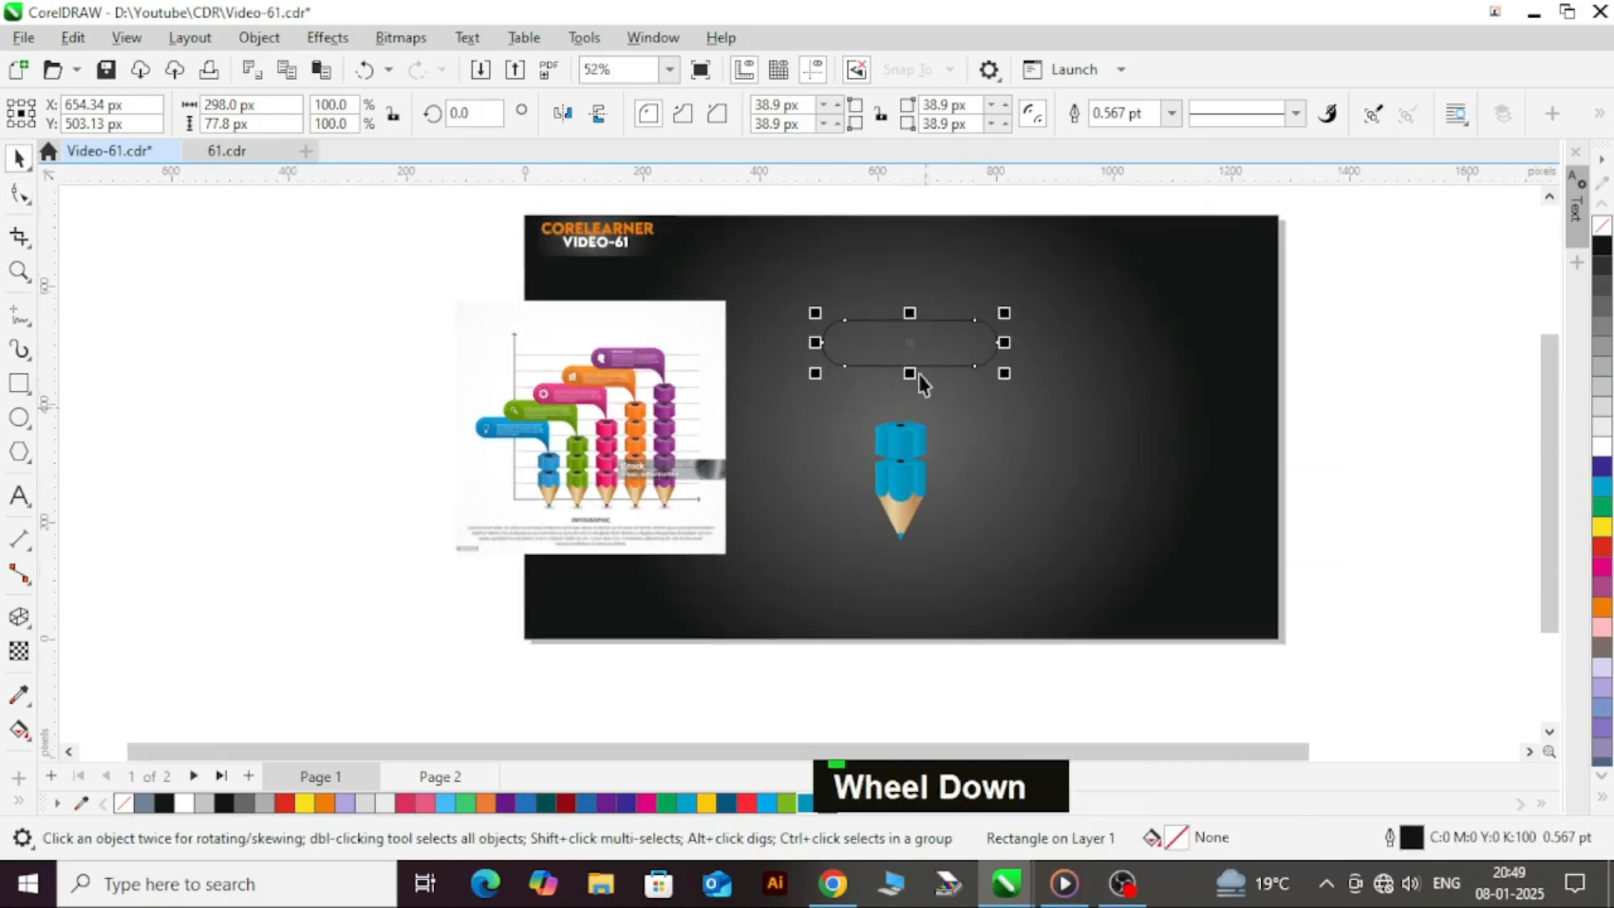
{"action": "left_click_drag", "start_coordinate": [897, 338], "coordinate": [909, 294]}
{"action": "right_click", "coordinate": [909, 294], "text": "ctrl"}
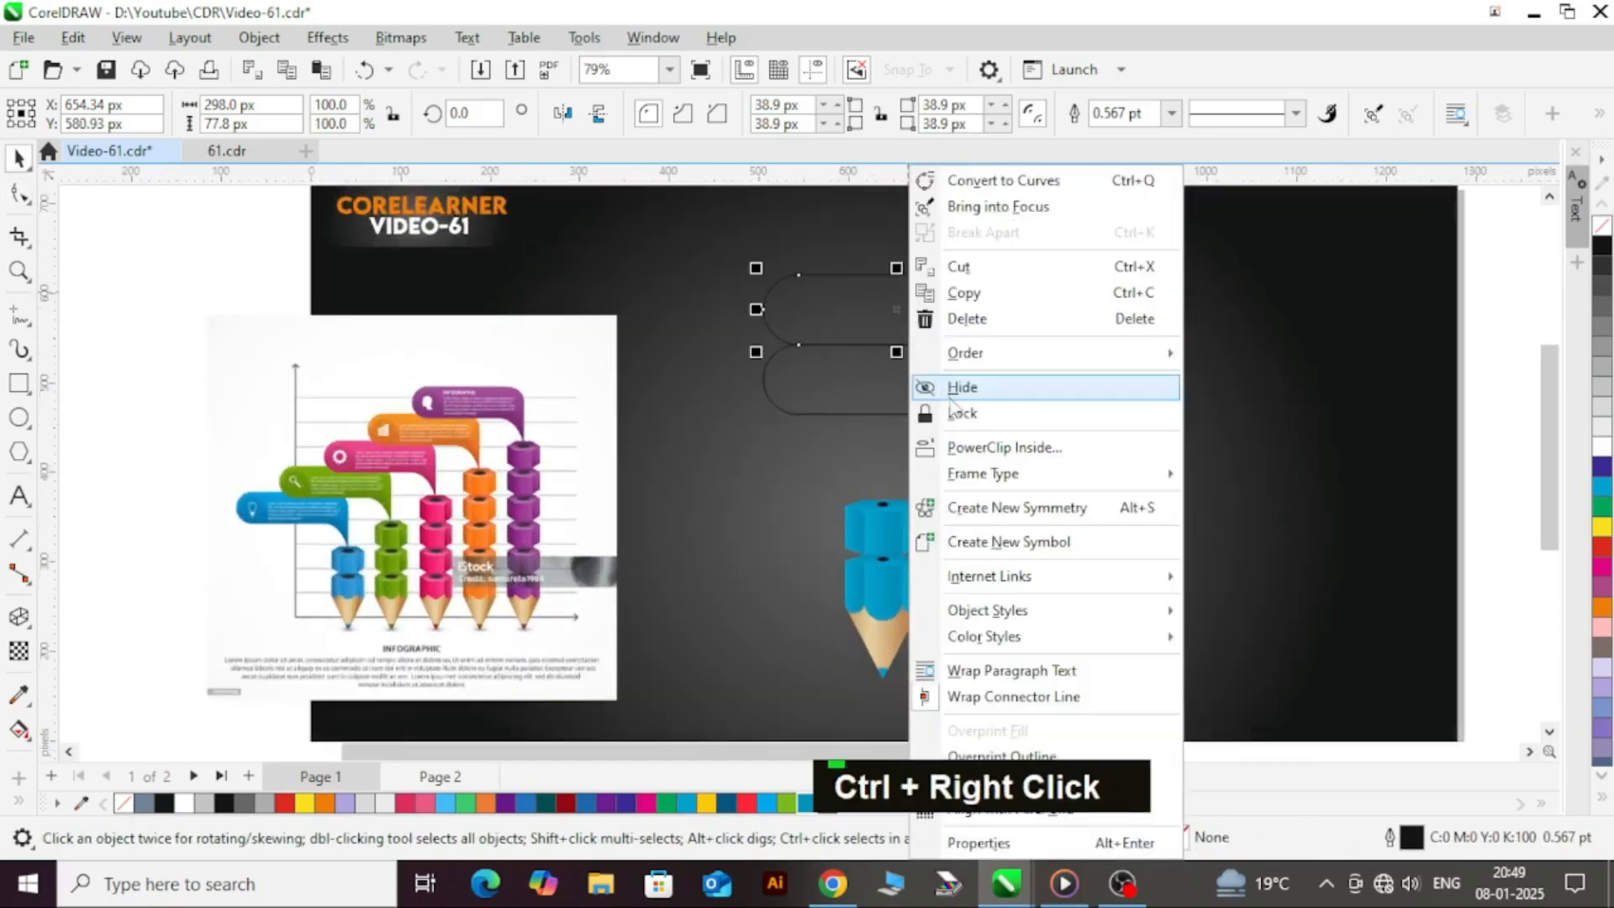
- Draw a vertical freehand line about 230 px long just beyond the right ends of the two rounded rectangles
{"action": "left_click", "coordinate": [1490, 396]}
{"action": "key", "text": "F5"}
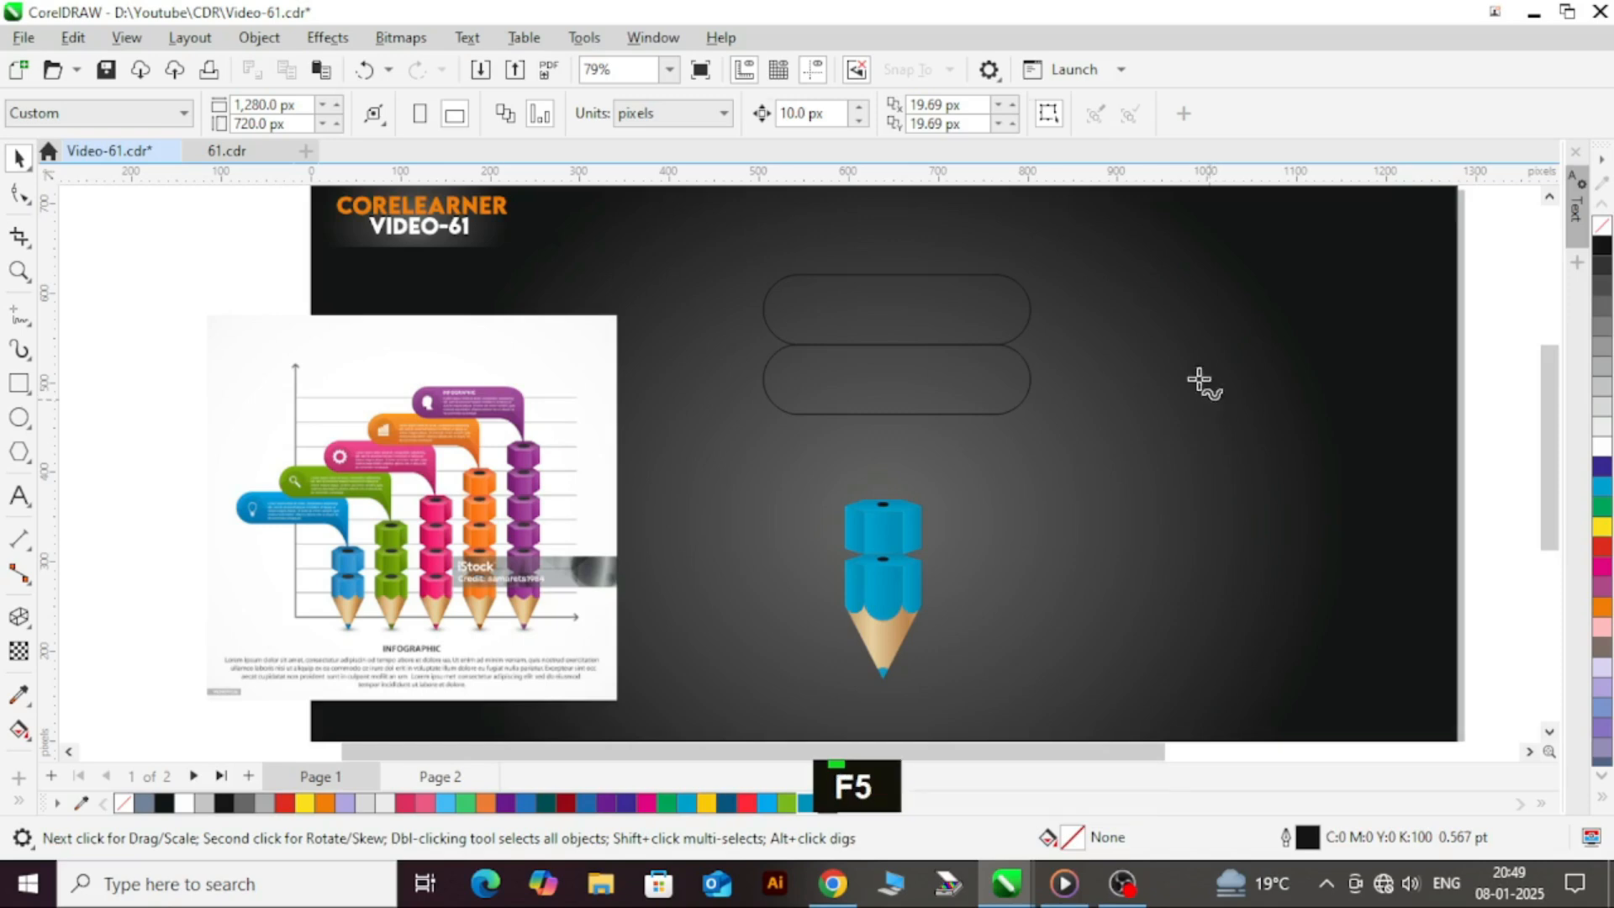
{"action": "scroll", "coordinate": [1076, 322], "scroll_direction": "up", "scroll_amount": 1}
{"action": "left_click", "coordinate": [1035, 249], "text": "ctrl"}
{"action": "left_click", "coordinate": [1061, 521], "text": "ctrl"}
{"action": "key", "text": "ctrl+space"}
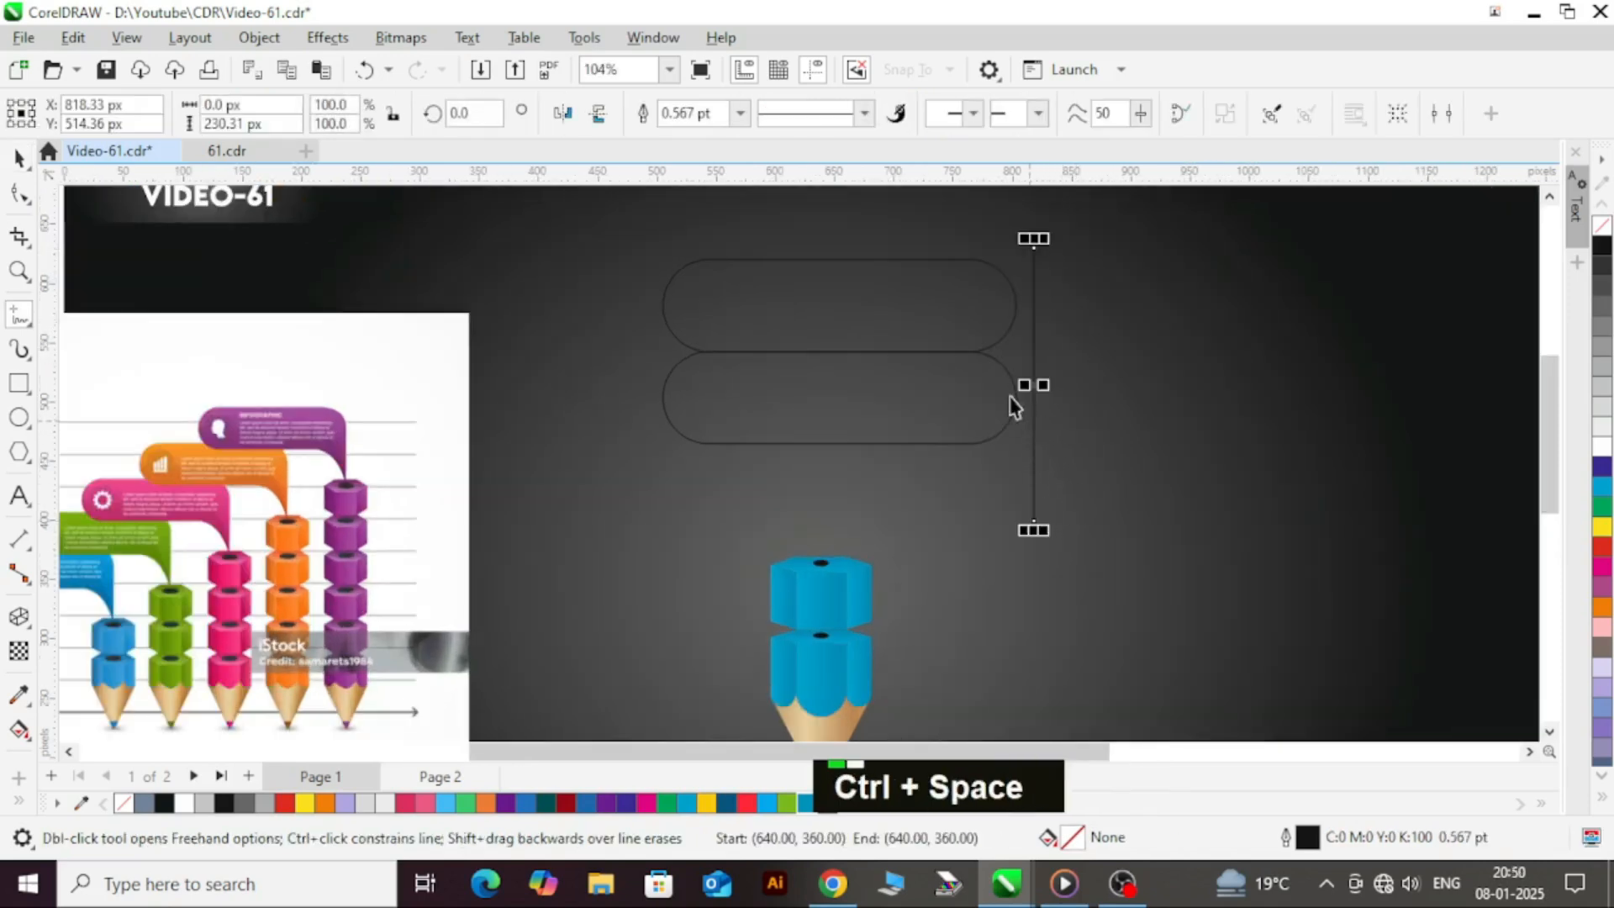
- Align the vertical line to the right edge of the upper rounded rectangle
{"action": "left_click", "coordinate": [951, 293]}
{"action": "key", "text": "r"}
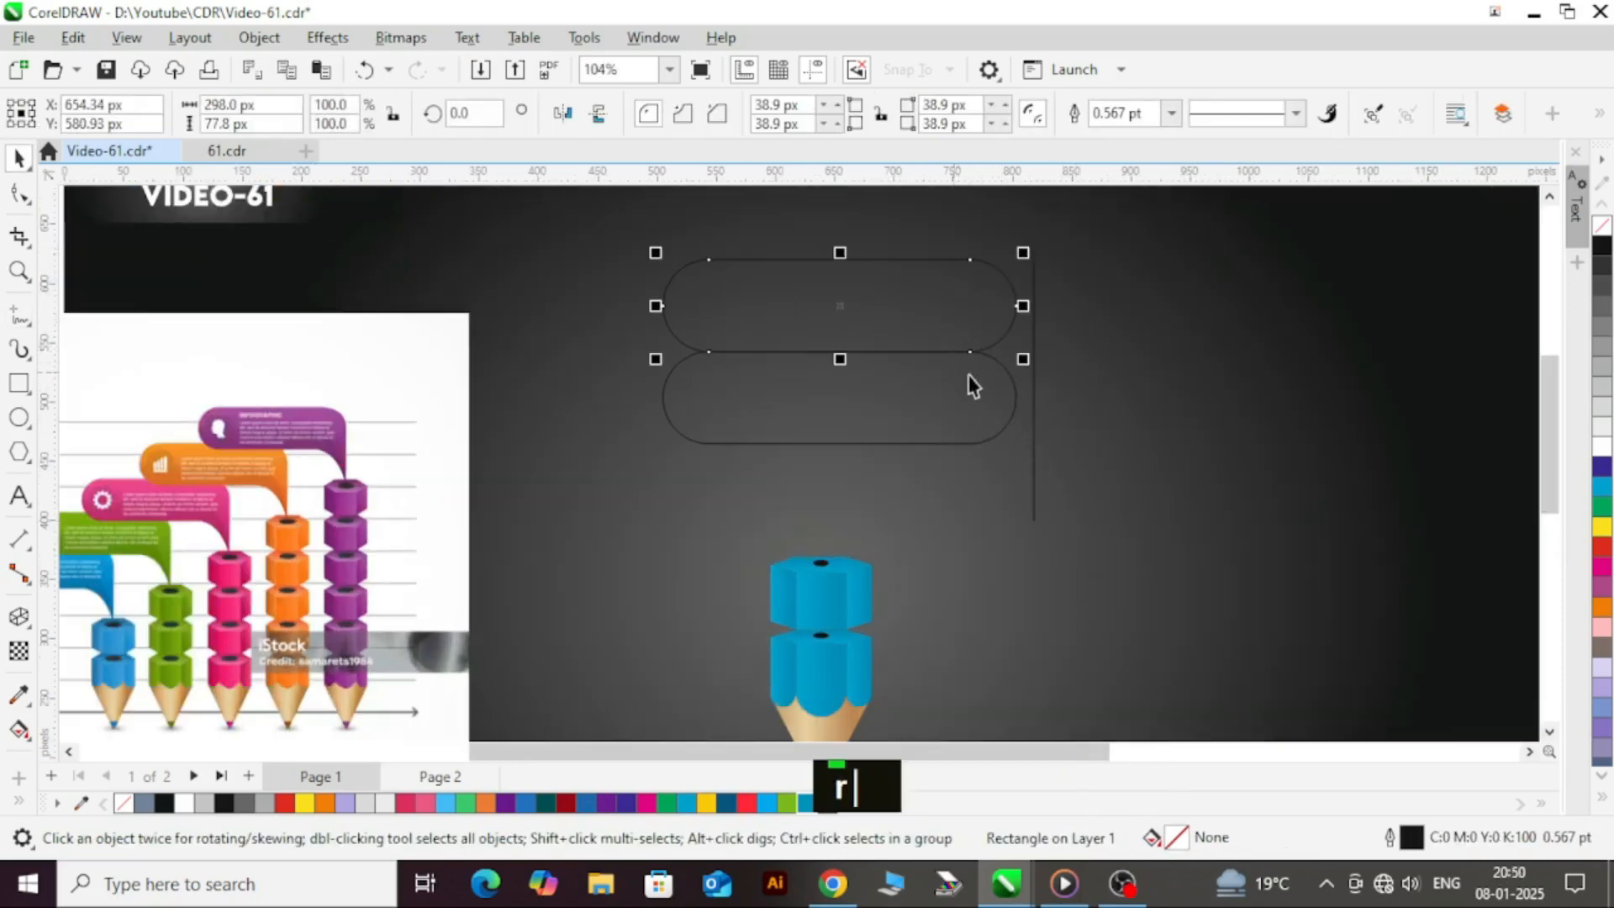
{"action": "scroll", "coordinate": [934, 370], "scroll_direction": "down", "scroll_amount": 2}
{"action": "left_click", "coordinate": [900, 363]}
{"action": "scroll", "coordinate": [987, 378], "scroll_direction": "up", "scroll_amount": 2}
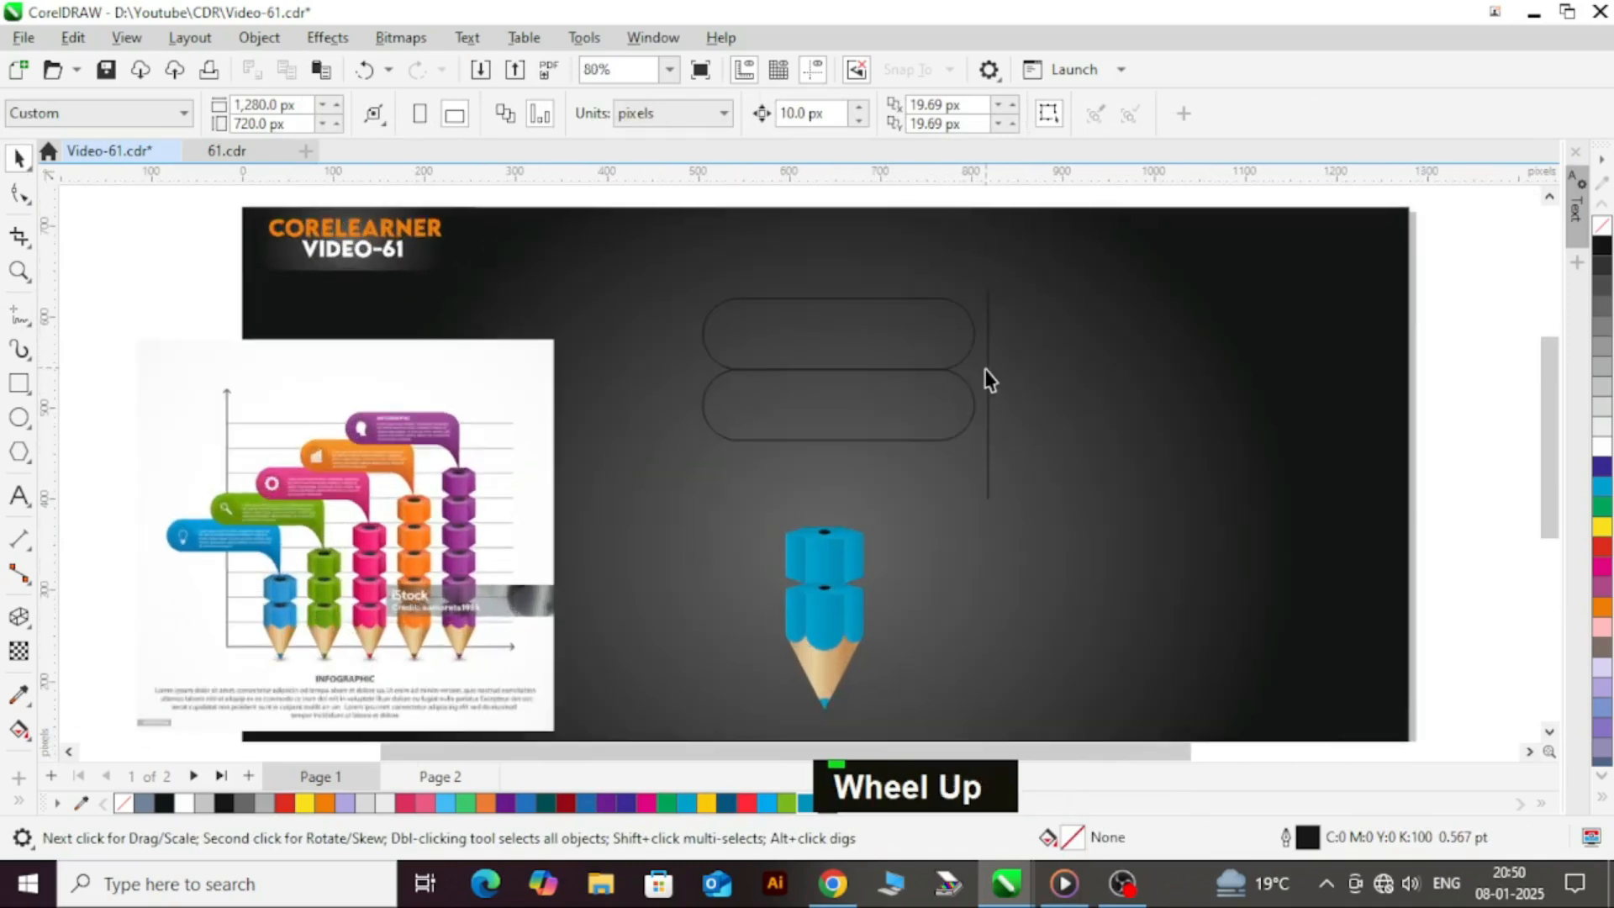
{"action": "left_click", "coordinate": [989, 372]}
{"action": "left_click", "coordinate": [907, 323], "text": "shift"}
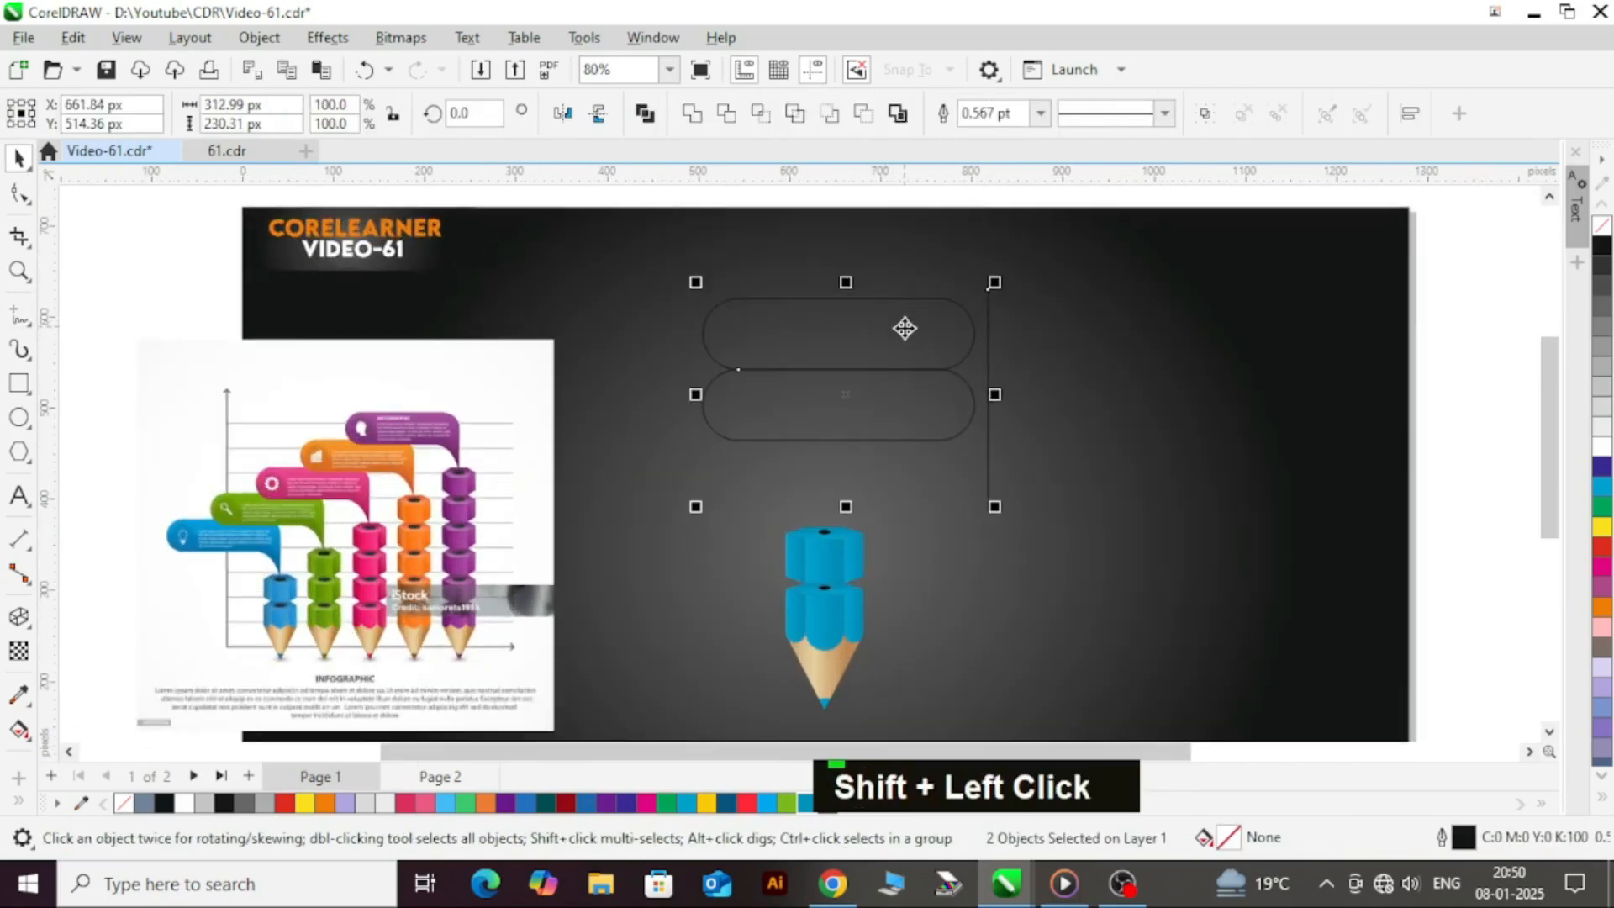
{"action": "scroll", "coordinate": [933, 362], "scroll_direction": "down", "scroll_amount": 2}
{"action": "left_click", "coordinate": [1344, 378]}
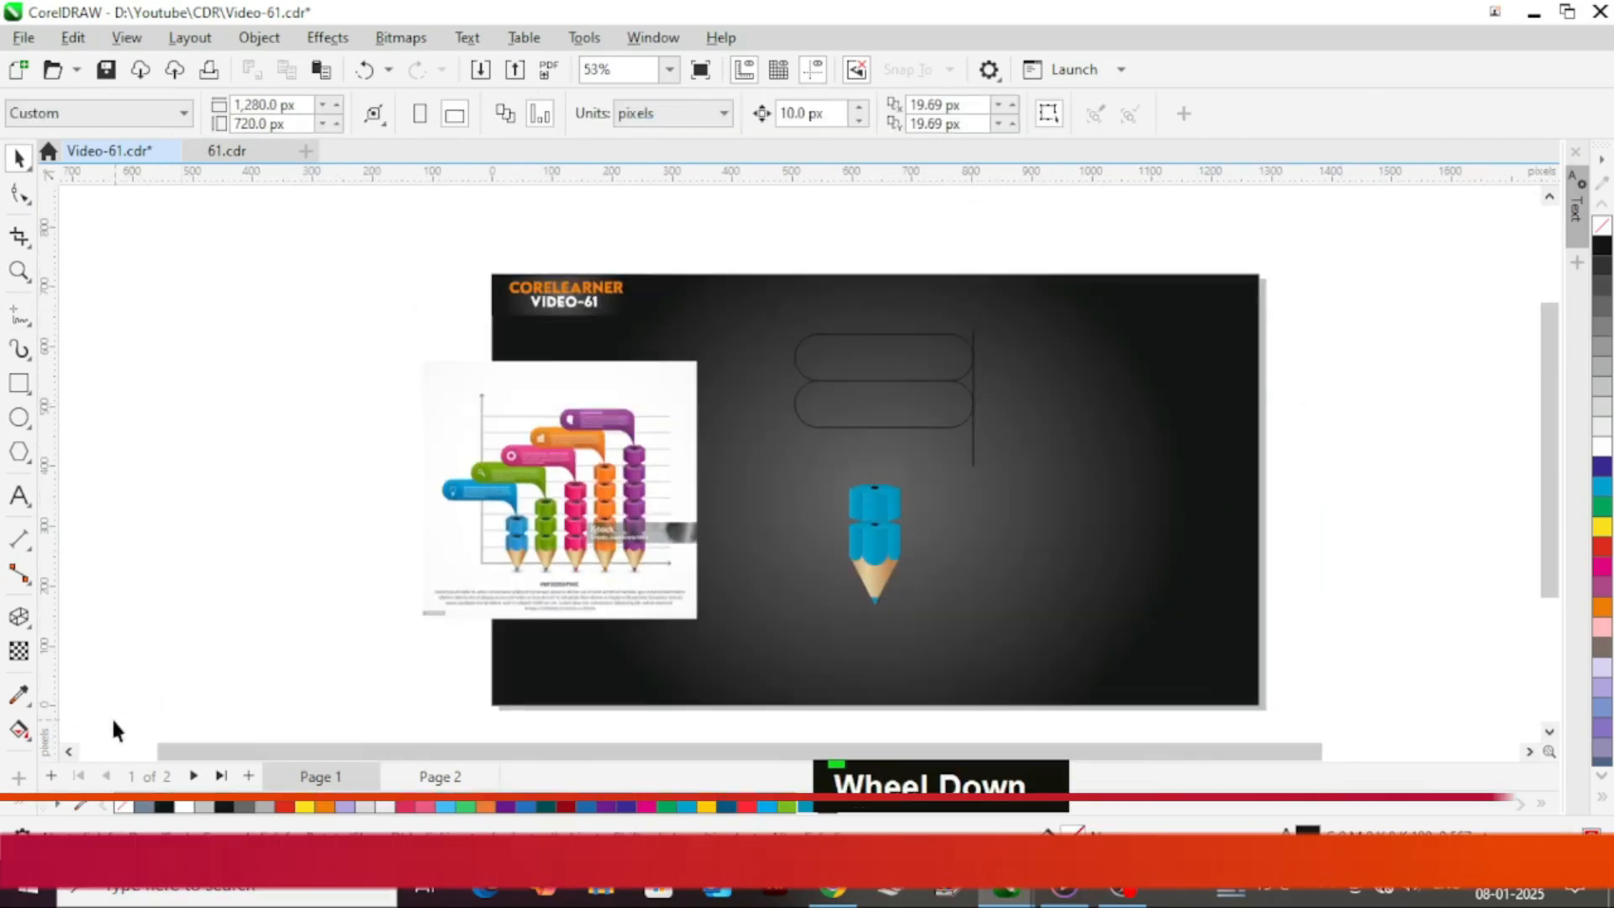
- Use Smart Fill to fill the upper rounded rectangle and the corner areas between it, the lower rectangle and the line
{"action": "left_click", "coordinate": [19, 729]}
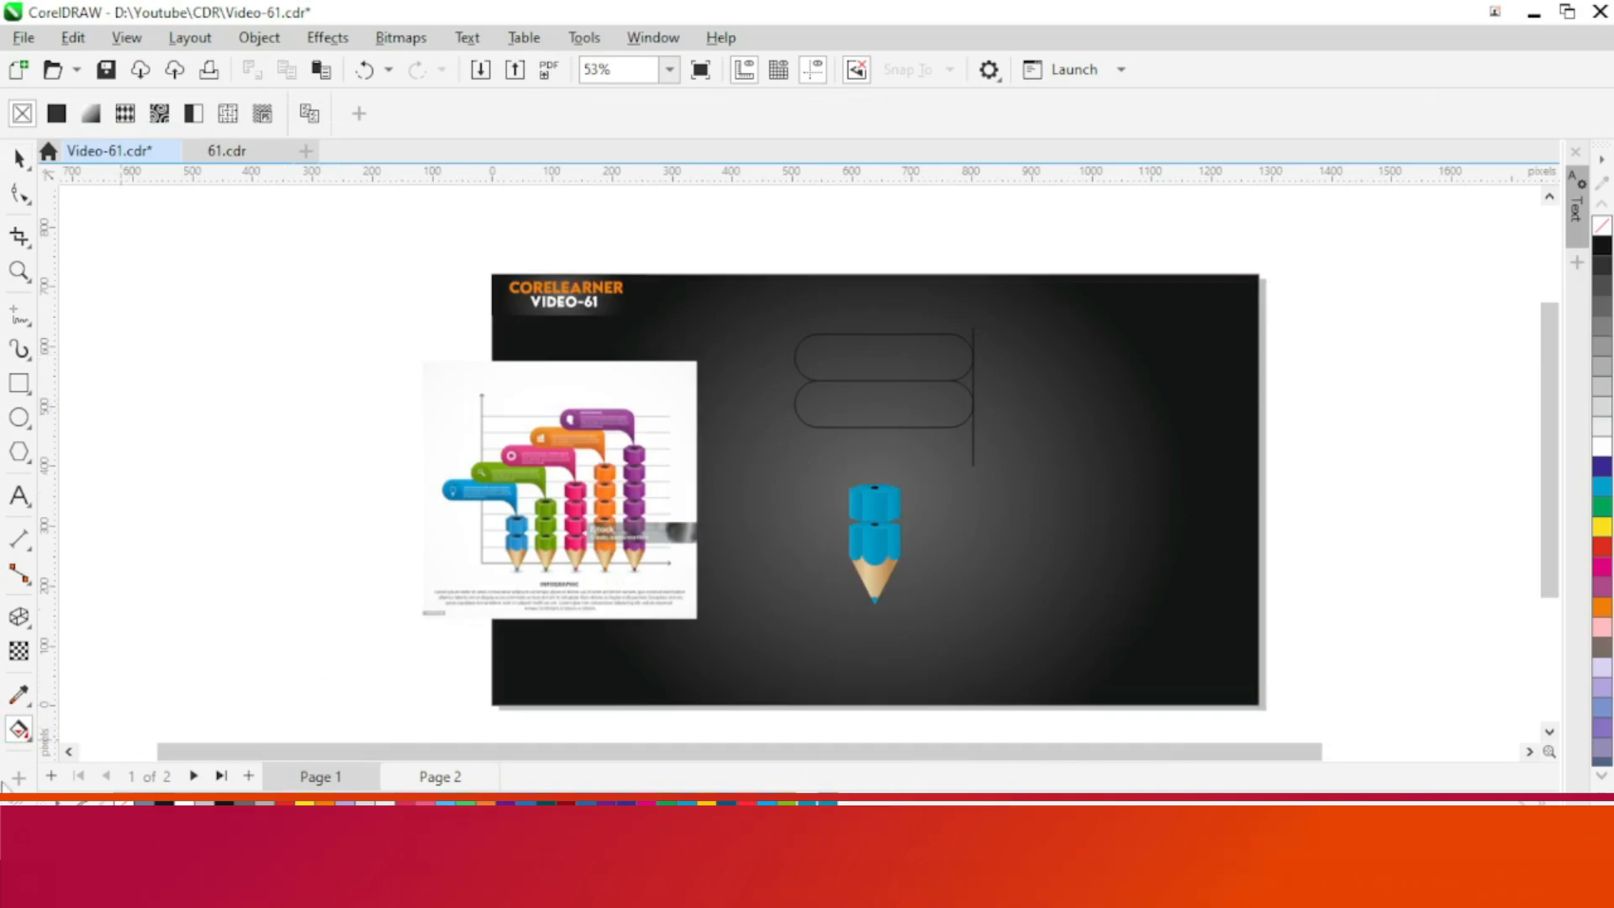
{"action": "left_click", "coordinate": [28, 740]}
{"action": "left_click", "coordinate": [100, 756]}
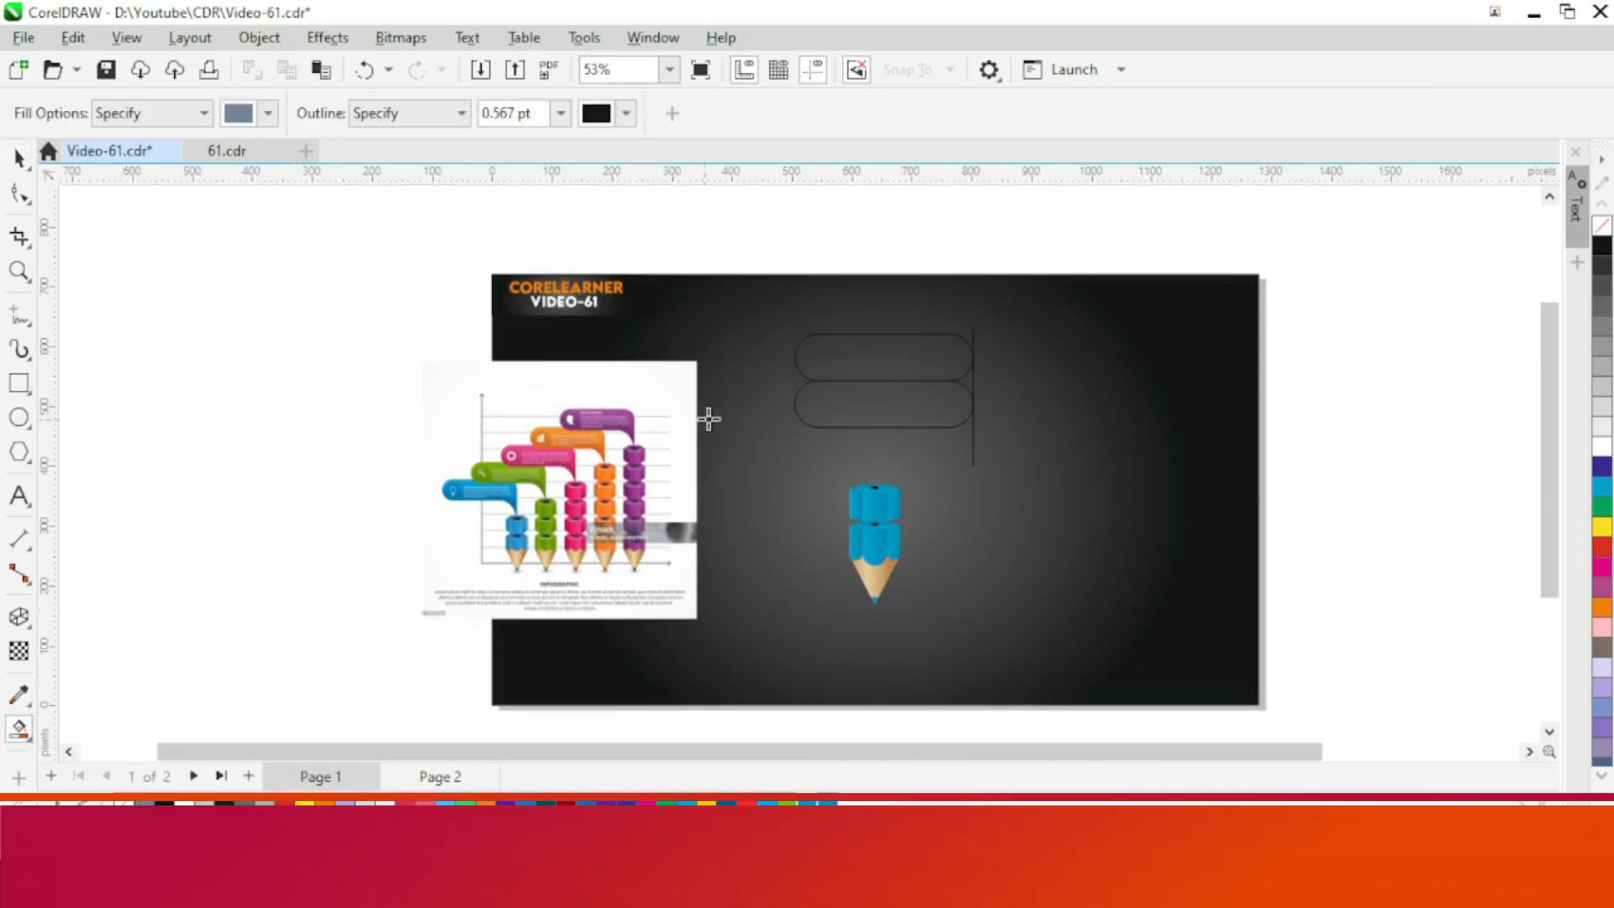
{"action": "left_click", "coordinate": [883, 362]}
{"action": "scroll", "coordinate": [955, 387], "scroll_direction": "up", "scroll_amount": 2}
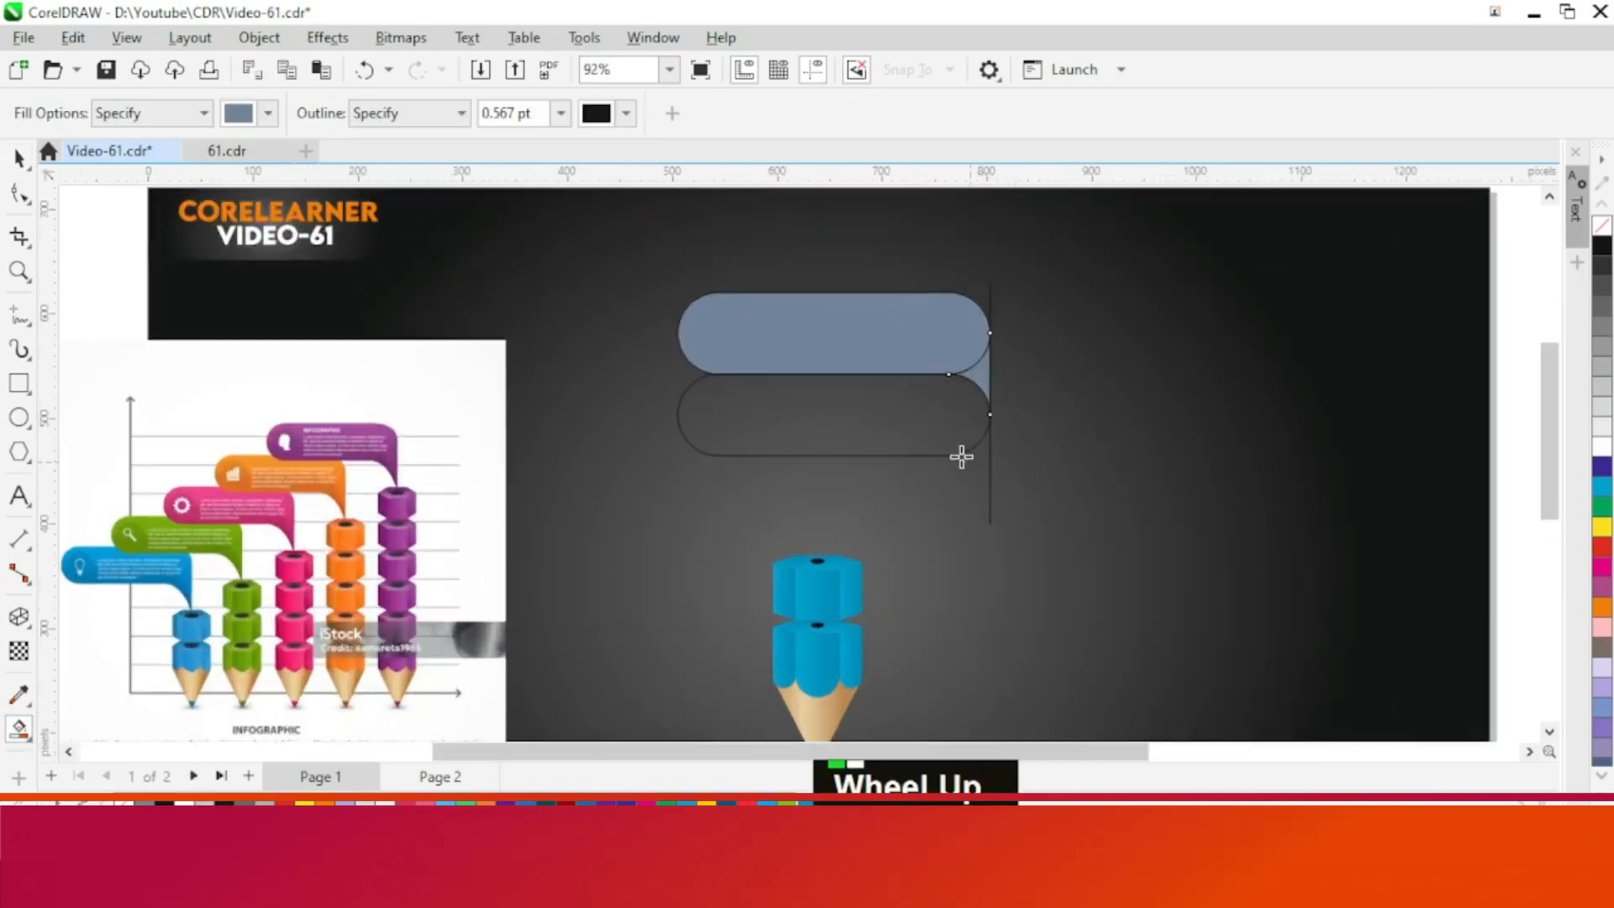
{"action": "key", "text": "ctrl+space"}
- Delete the lower rounded rectangle and the vertical line
{"action": "left_click", "coordinate": [922, 456]}
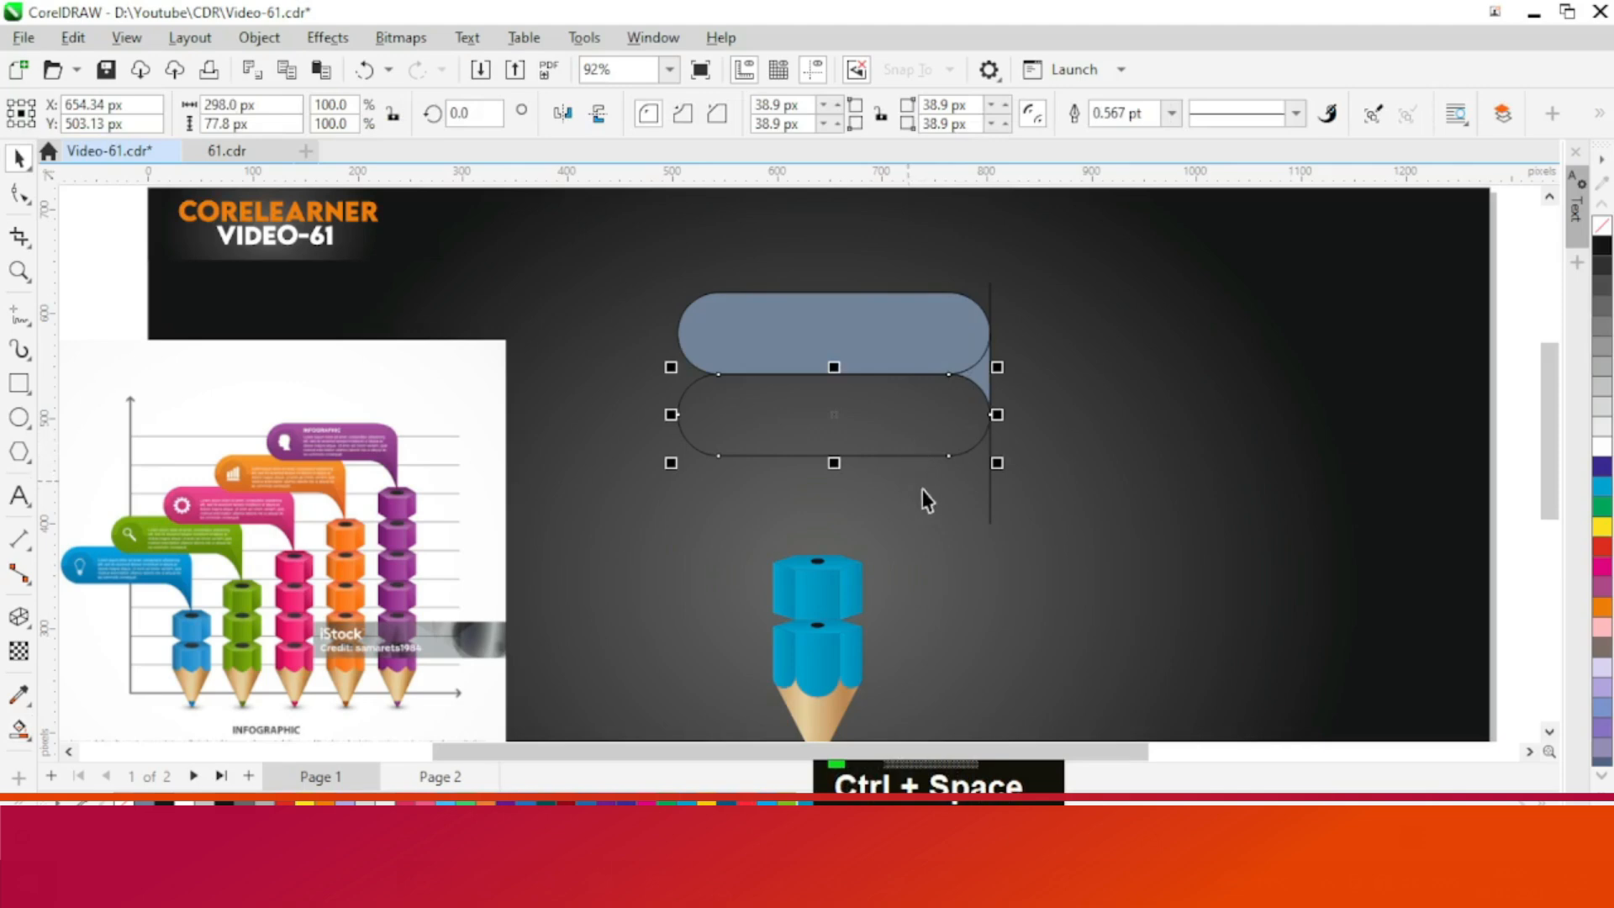
{"action": "key", "text": "Delete"}
{"action": "left_click", "coordinate": [993, 518]}
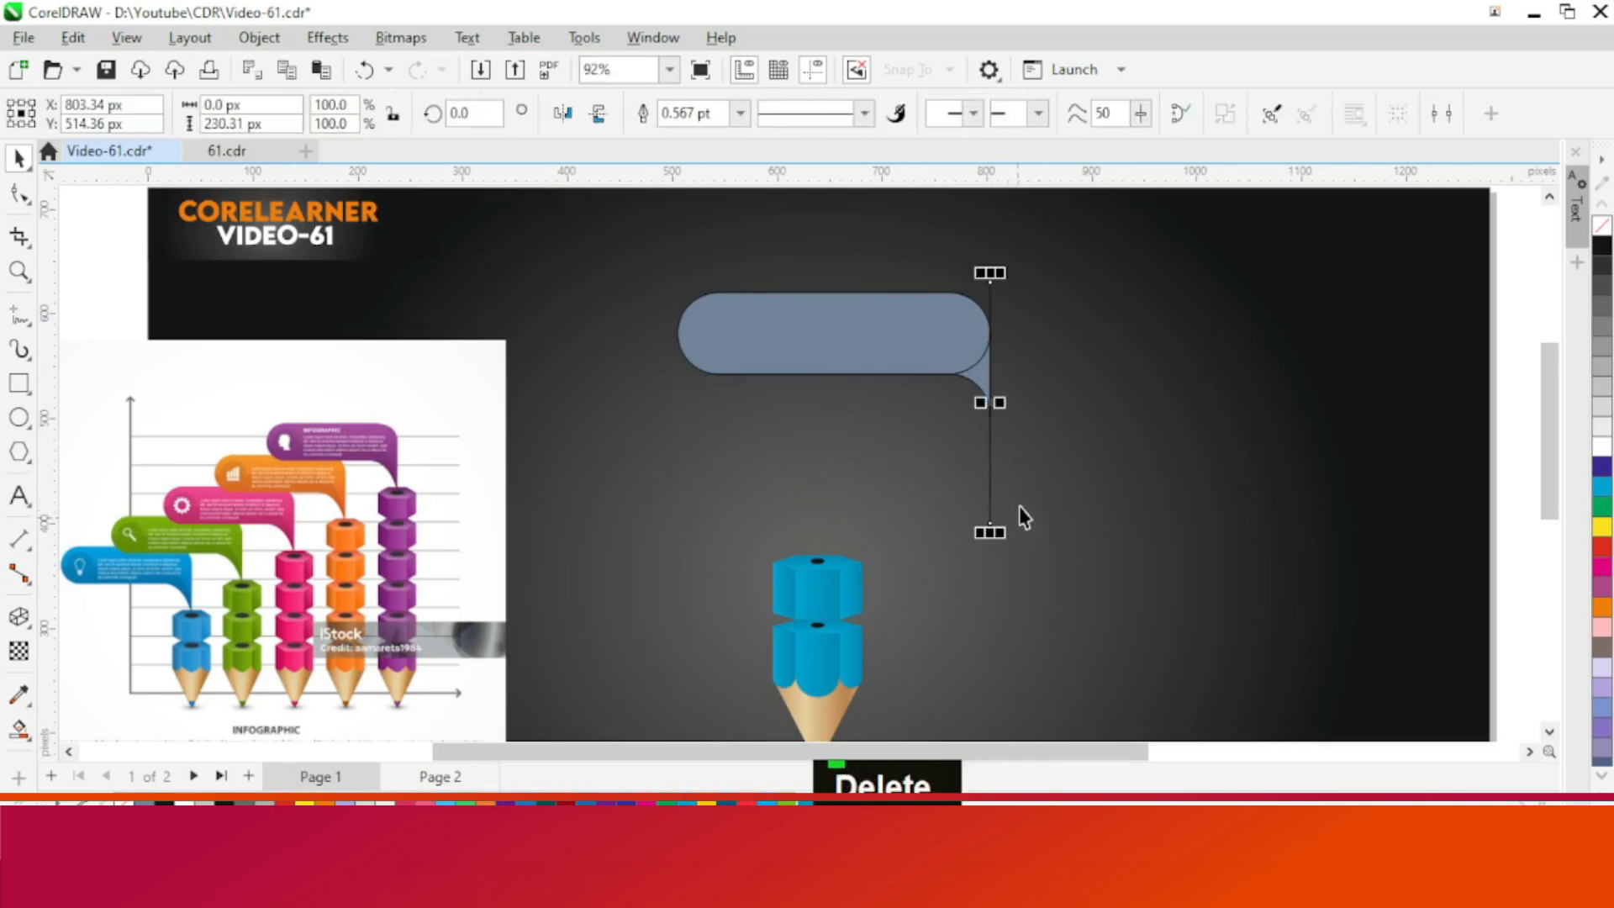
{"action": "key", "text": "Delete"}
- Weld the filled bar and corner piece into one callout shape and move it so its tip meets the pencil's top
{"action": "left_click", "coordinate": [976, 382]}
{"action": "left_click", "coordinate": [885, 312], "text": "shift"}
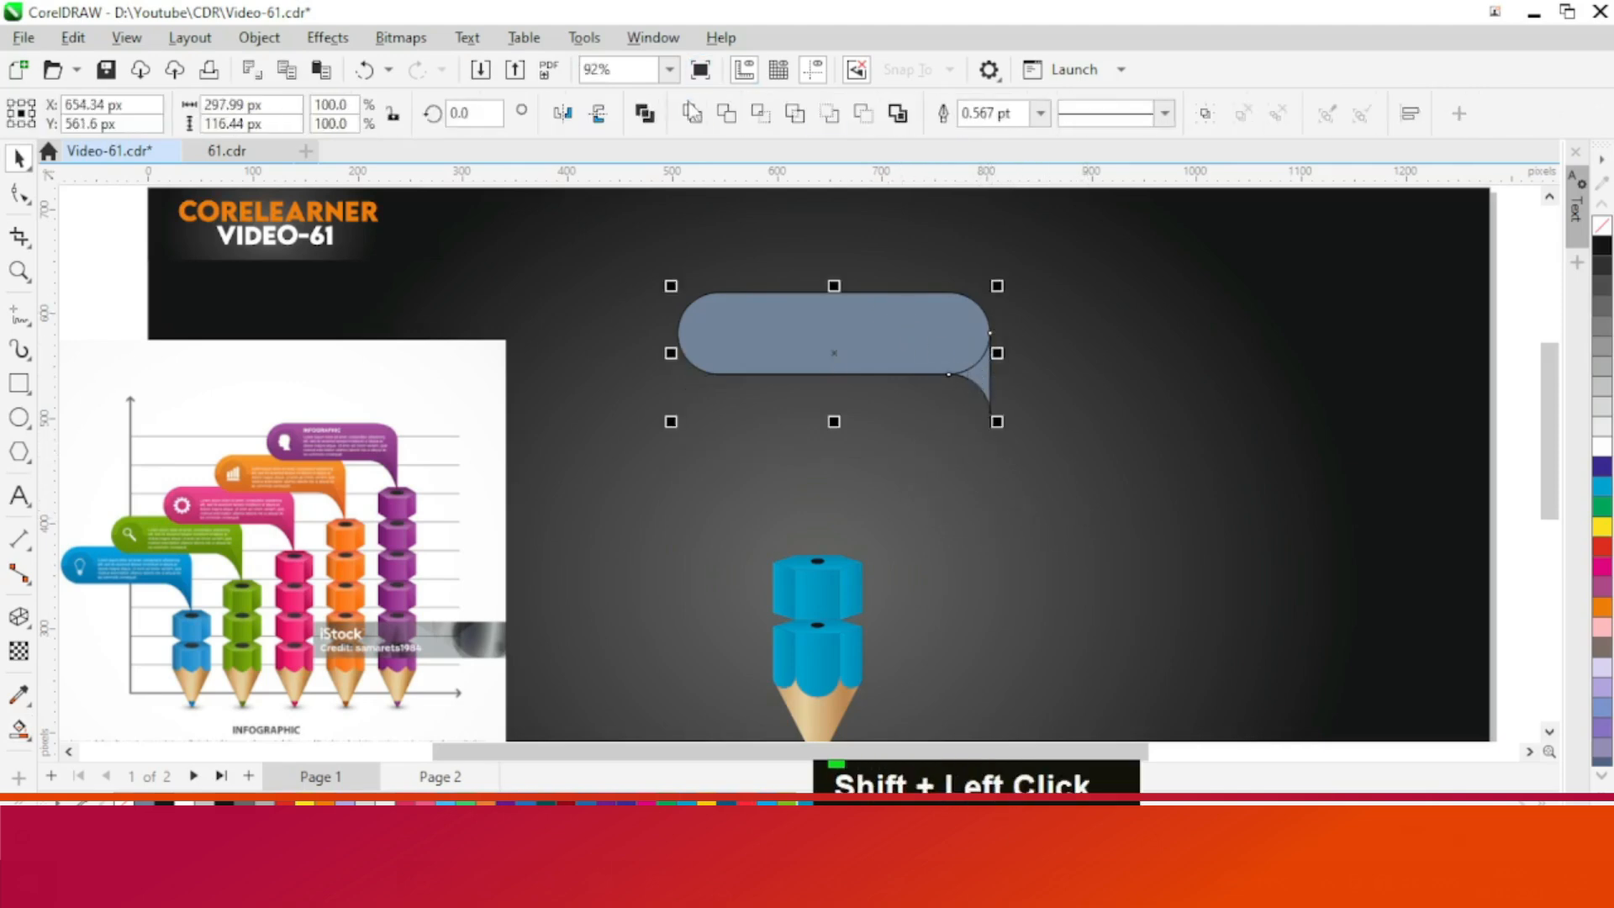
{"action": "scroll", "coordinate": [925, 412], "scroll_direction": "down", "scroll_amount": 2}
{"action": "mouse_move", "coordinate": [922, 358]}
{"action": "left_mouse_down"}
{"action": "mouse_move", "coordinate": [832, 451]}
{"action": "mouse_move", "coordinate": [788, 462]}
{"action": "left_mouse_up"}
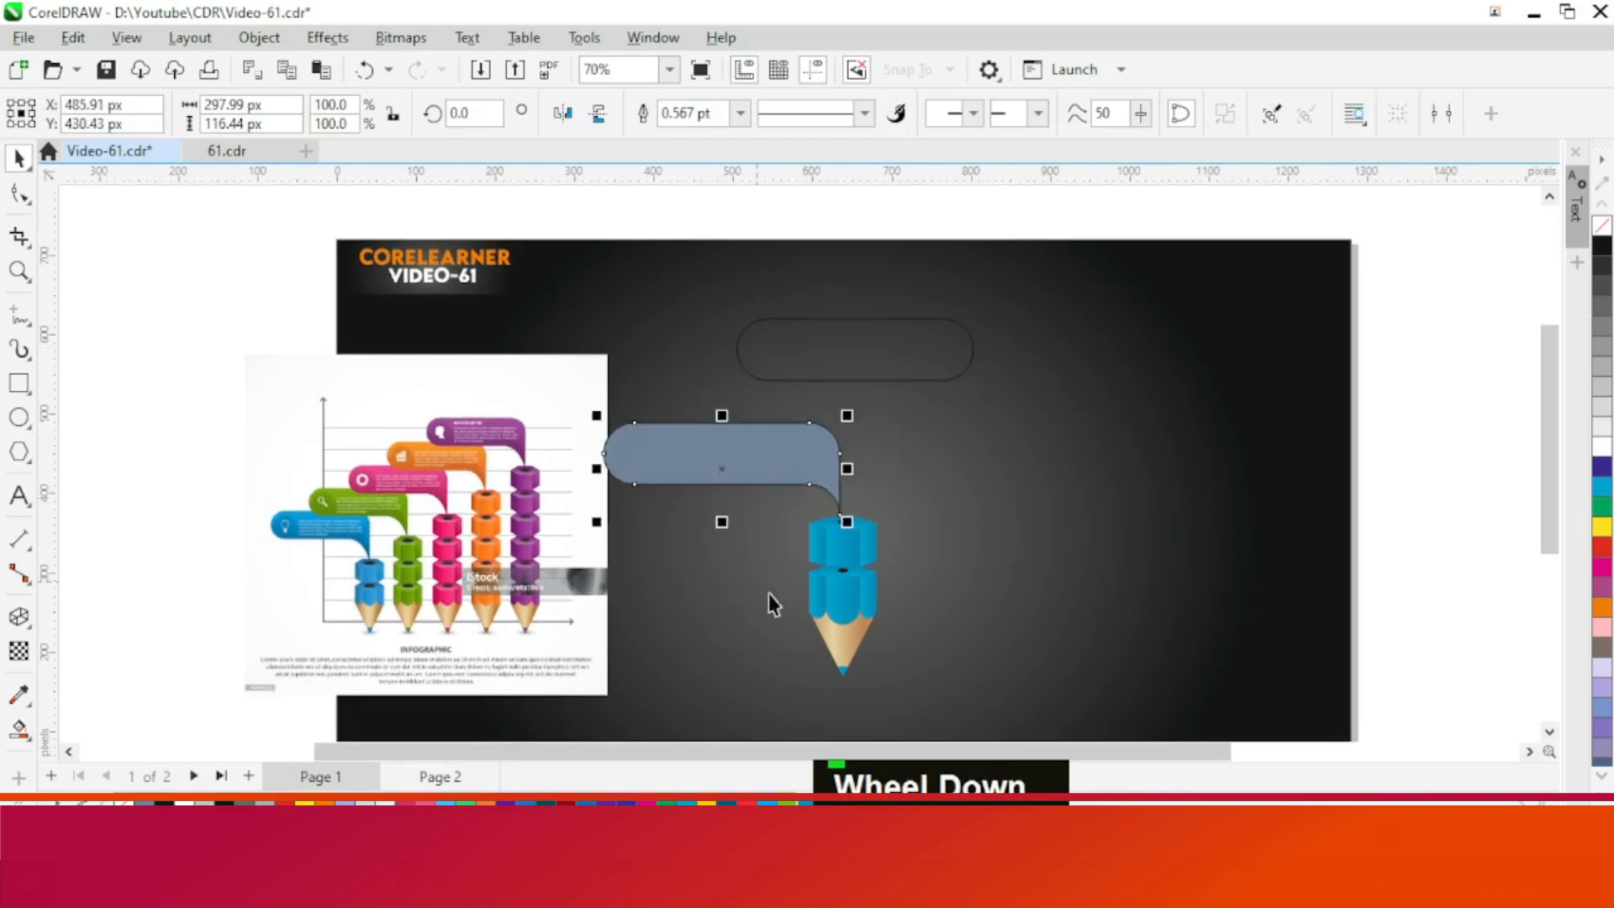
- Copy the pencil body's blue gradient fill onto the callout and delete the leftover rounded rectangle outline
{"action": "left_click", "coordinate": [864, 559]}
{"action": "right_click", "coordinate": [763, 488], "text": "shift"}
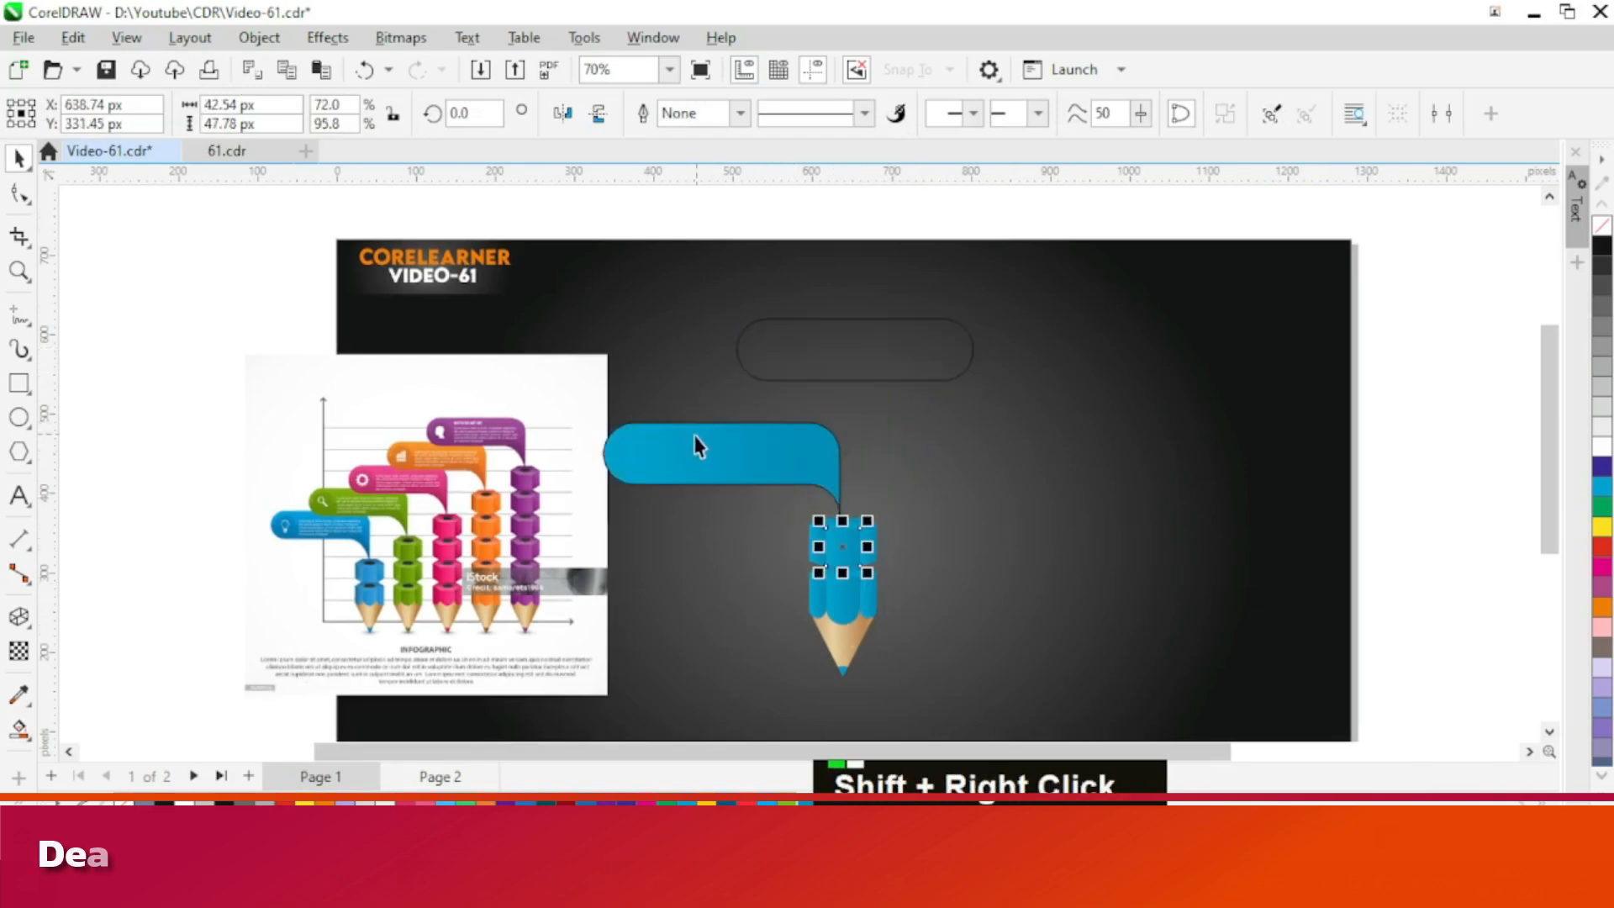
{"action": "left_click", "coordinate": [857, 380]}
{"action": "key", "text": "Delete"}
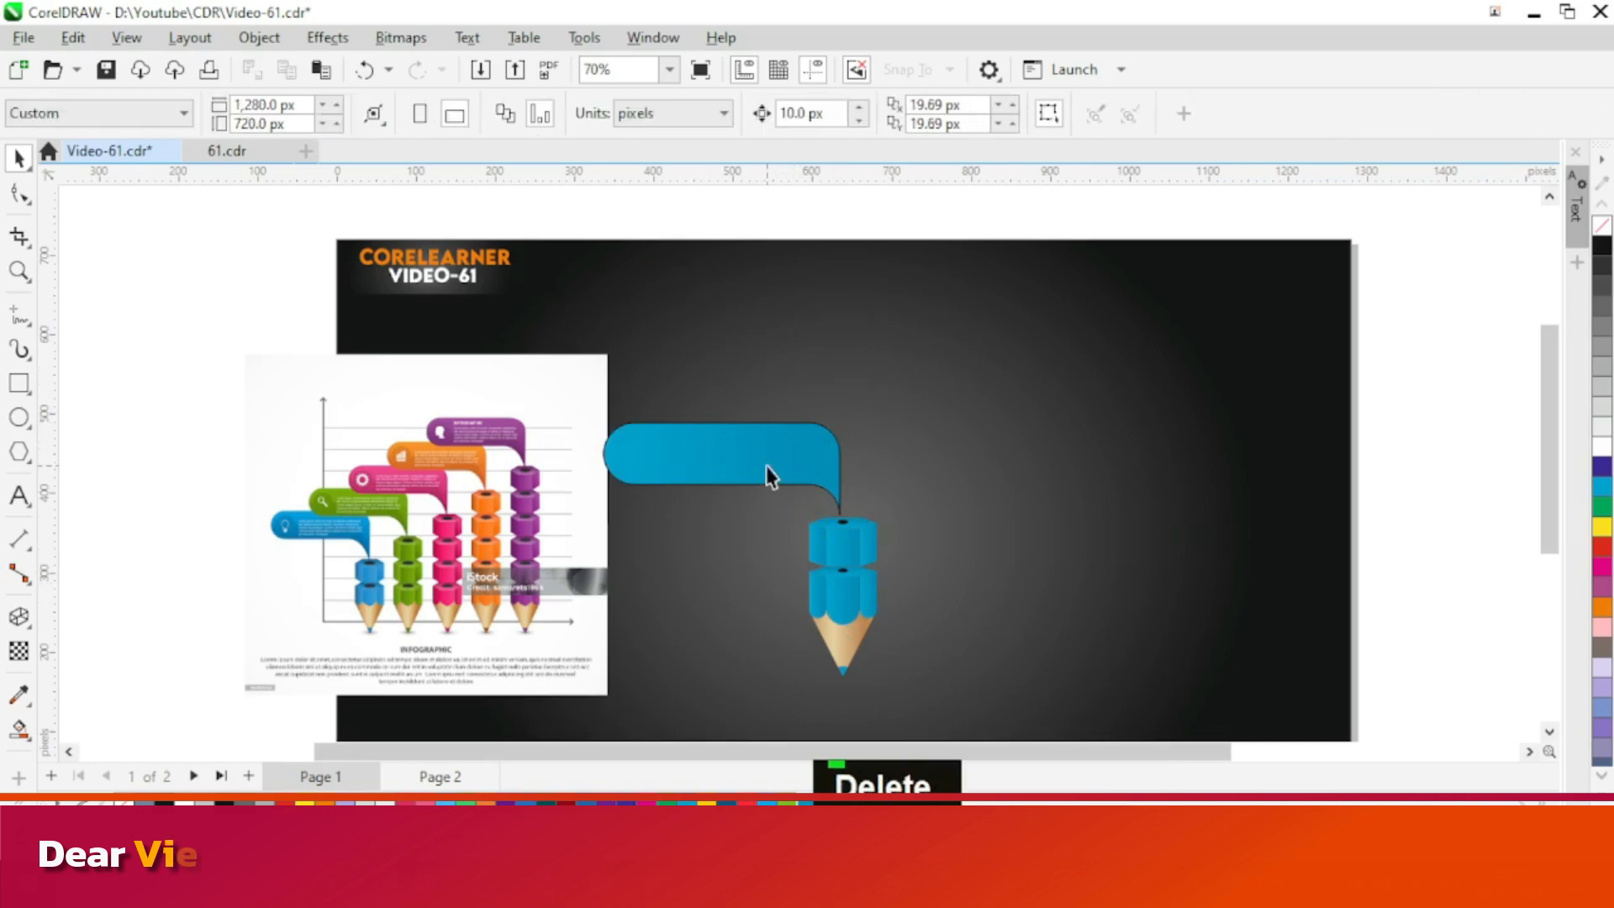
- Scale the callout down to 69.5% with its tip on the pencil's top, and move the reference image off the page
{"action": "left_click", "coordinate": [625, 449]}
{"action": "scroll", "coordinate": [625, 449], "scroll_direction": "up", "scroll_amount": 1}
{"action": "left_click_drag", "start_coordinate": [597, 417], "coordinate": [475, 493]}
{"action": "scroll", "coordinate": [757, 454], "scroll_direction": "down", "scroll_amount": 3}
{"action": "left_click", "coordinate": [1211, 513]}
{"action": "scroll", "coordinate": [719, 467], "scroll_direction": "up", "scroll_amount": 1}
{"action": "left_click", "coordinate": [776, 266]}
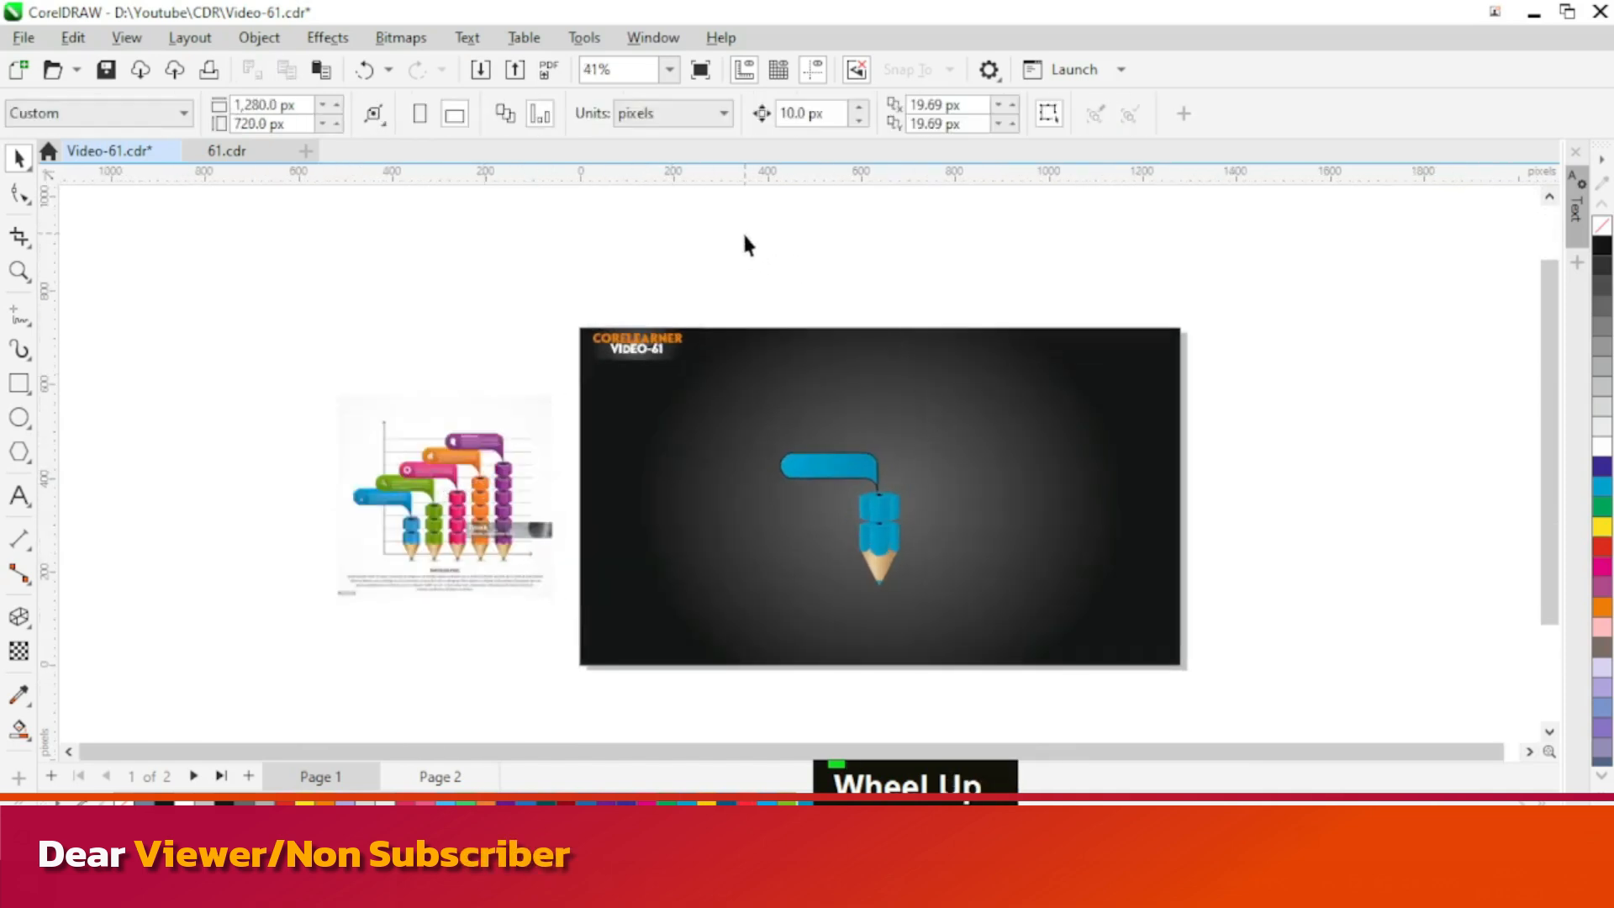
- Move the callout and pencil toward the page's lower left and place a copy of them just to the right
{"action": "left_click_drag", "start_coordinate": [744, 244], "coordinate": [982, 643]}
{"action": "mouse_move", "coordinate": [881, 533]}
{"action": "left_mouse_down"}
{"action": "mouse_move", "coordinate": [760, 556]}
{"action": "mouse_move", "coordinate": [838, 541]}
{"action": "mouse_move", "coordinate": [825, 545]}
{"action": "left_mouse_up"}
{"action": "scroll", "coordinate": [767, 548], "scroll_direction": "up", "scroll_amount": 1}
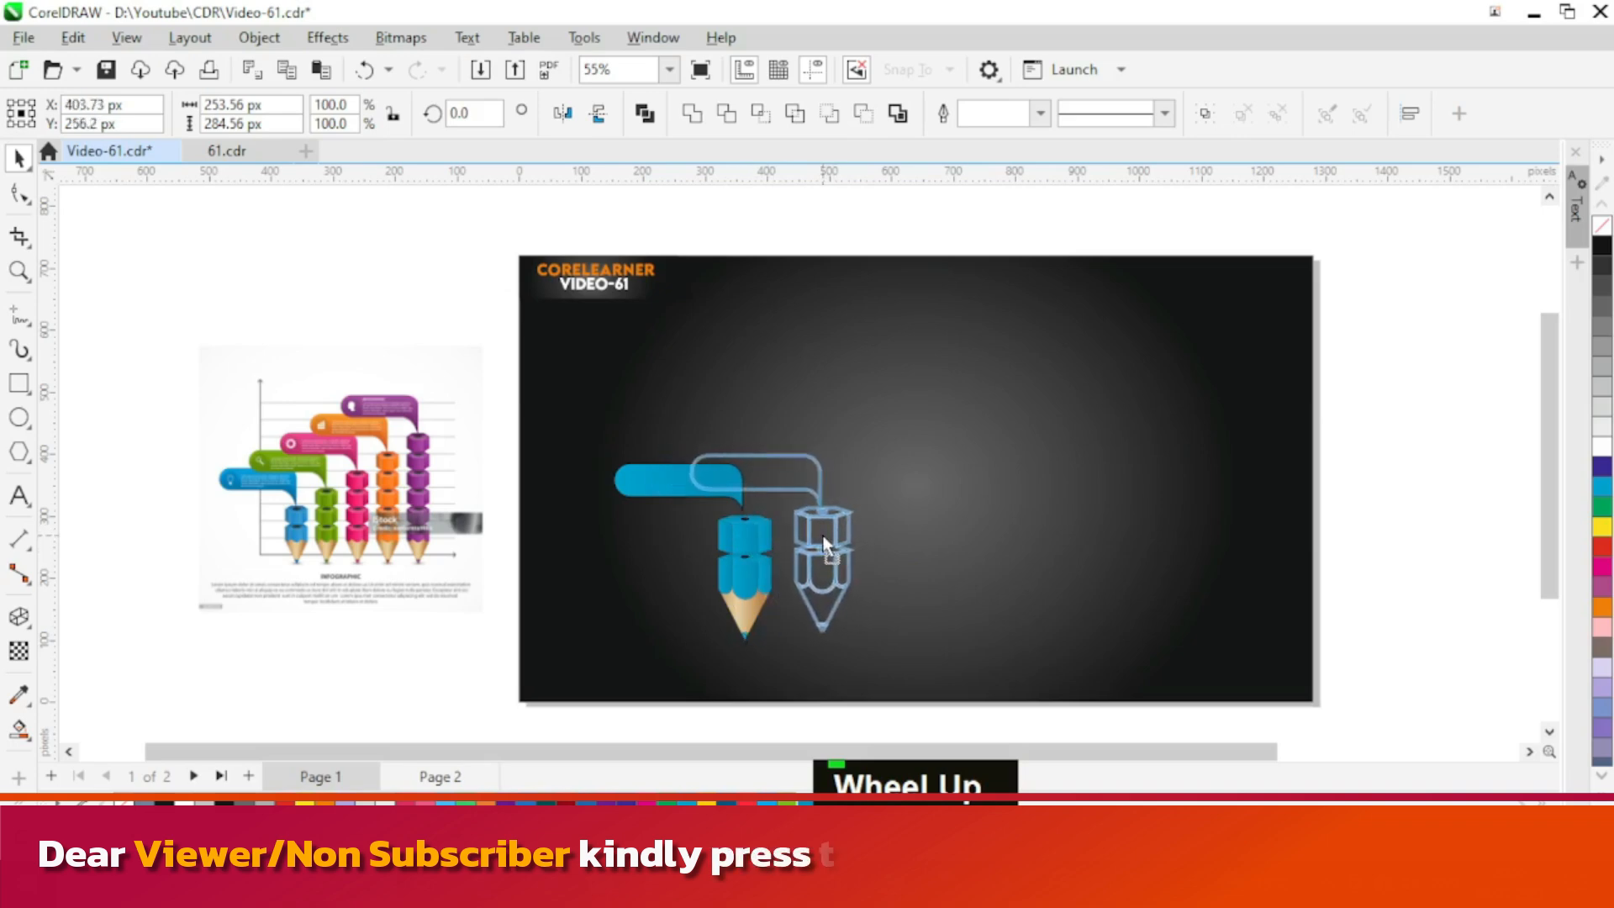
{"action": "left_click_drag", "start_coordinate": [825, 545], "coordinate": [820, 547]}
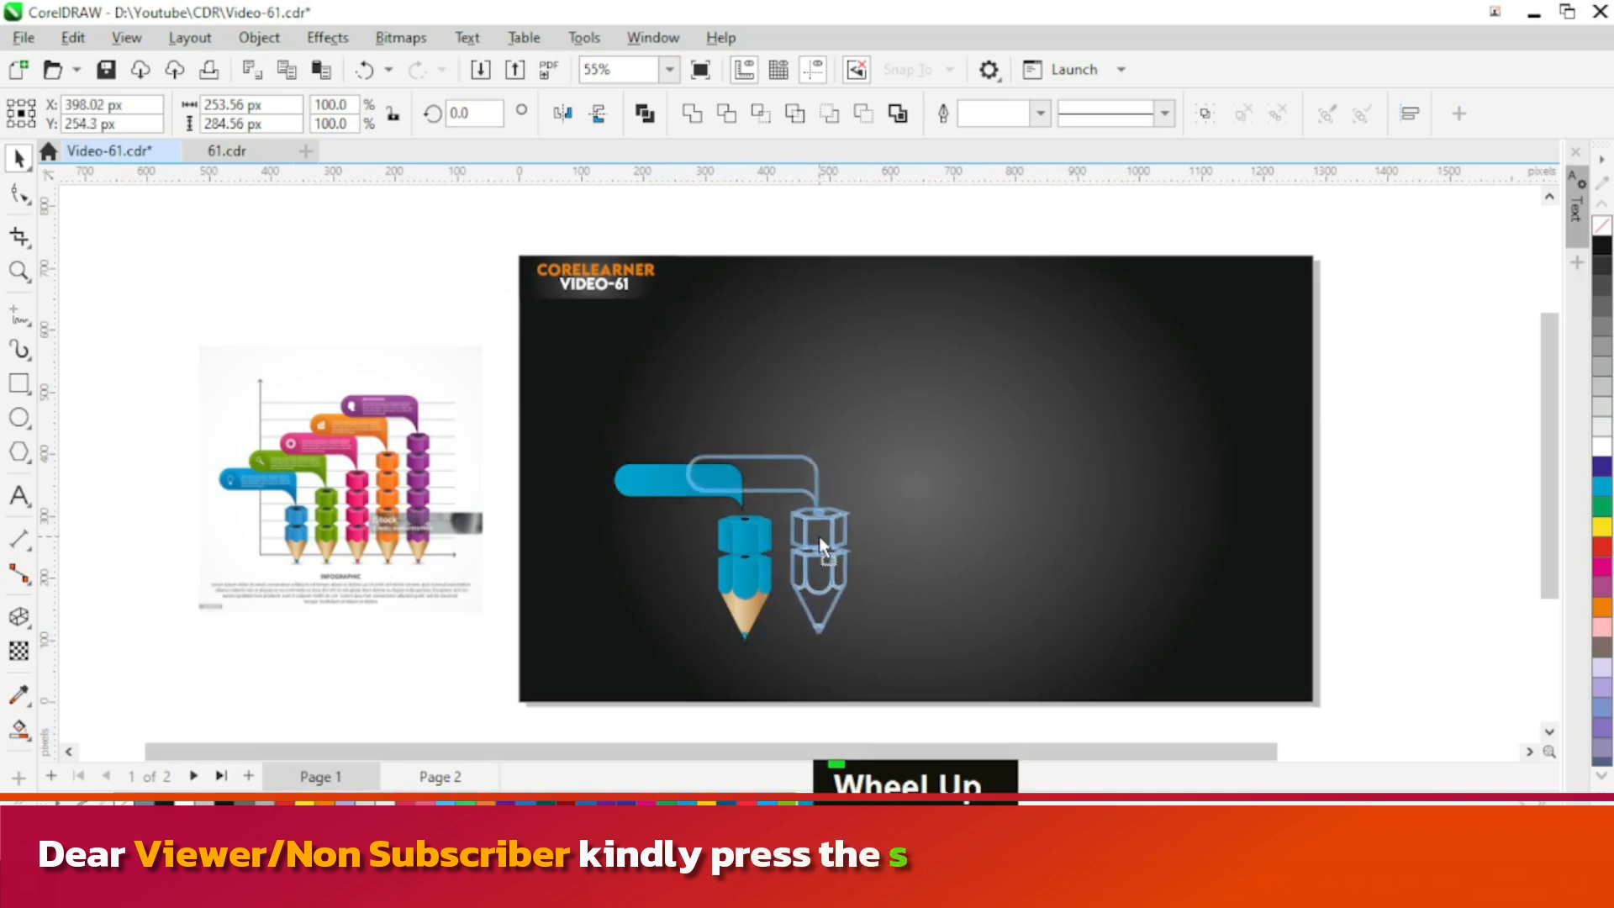
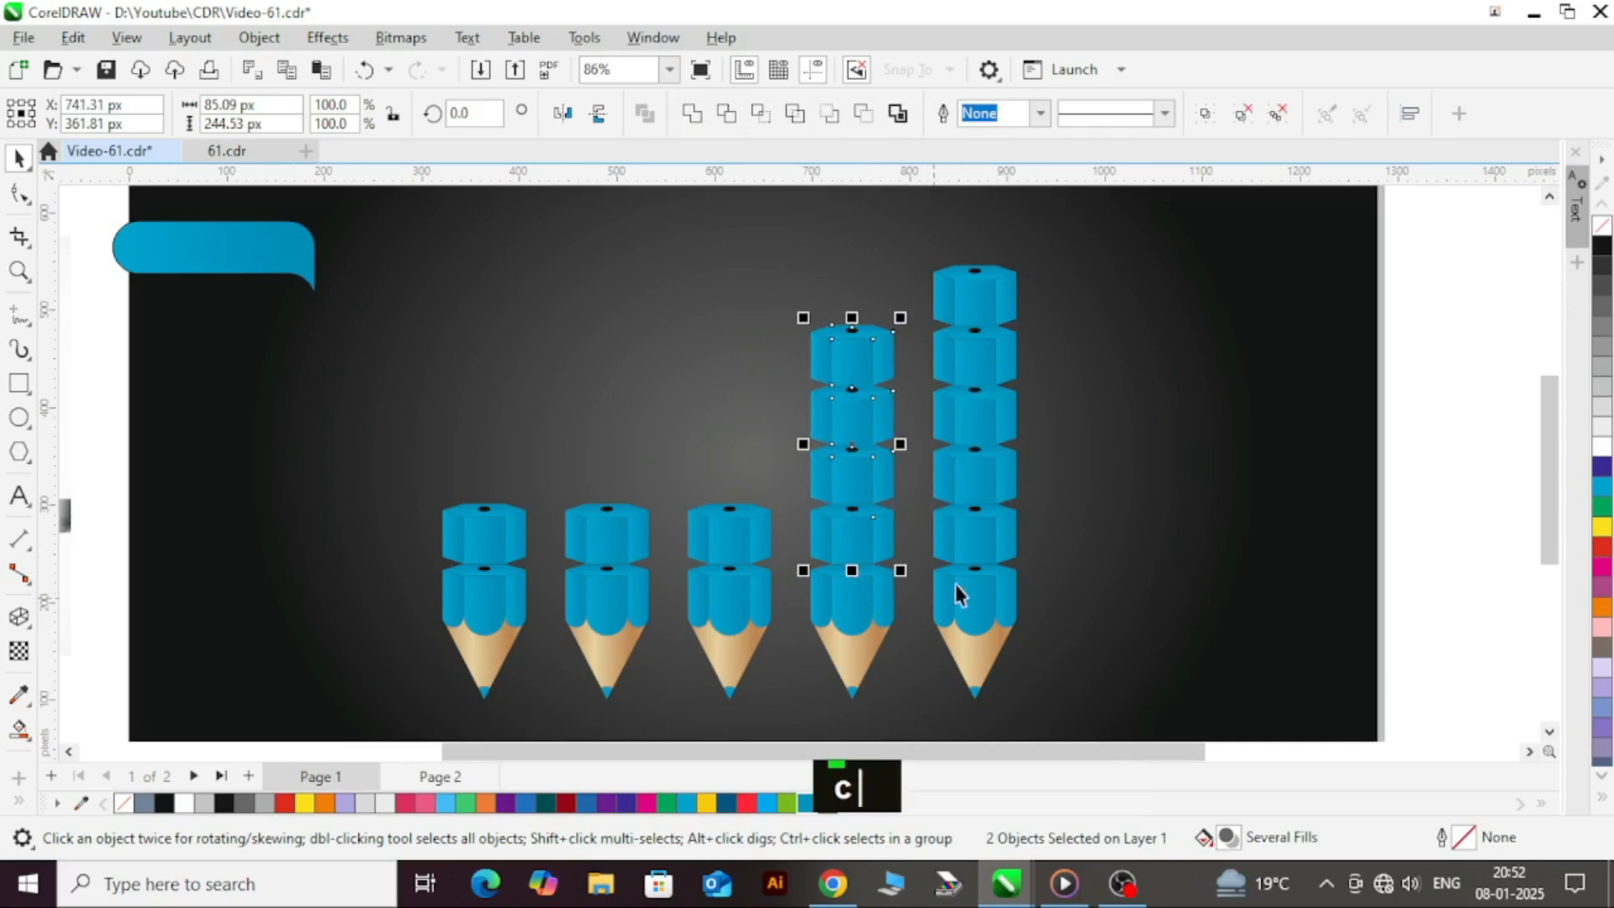
- Copy two body segments from the fifth pencil onto the third pencil, group them and align their centres with its body
{"action": "left_click", "coordinate": [1473, 430]}
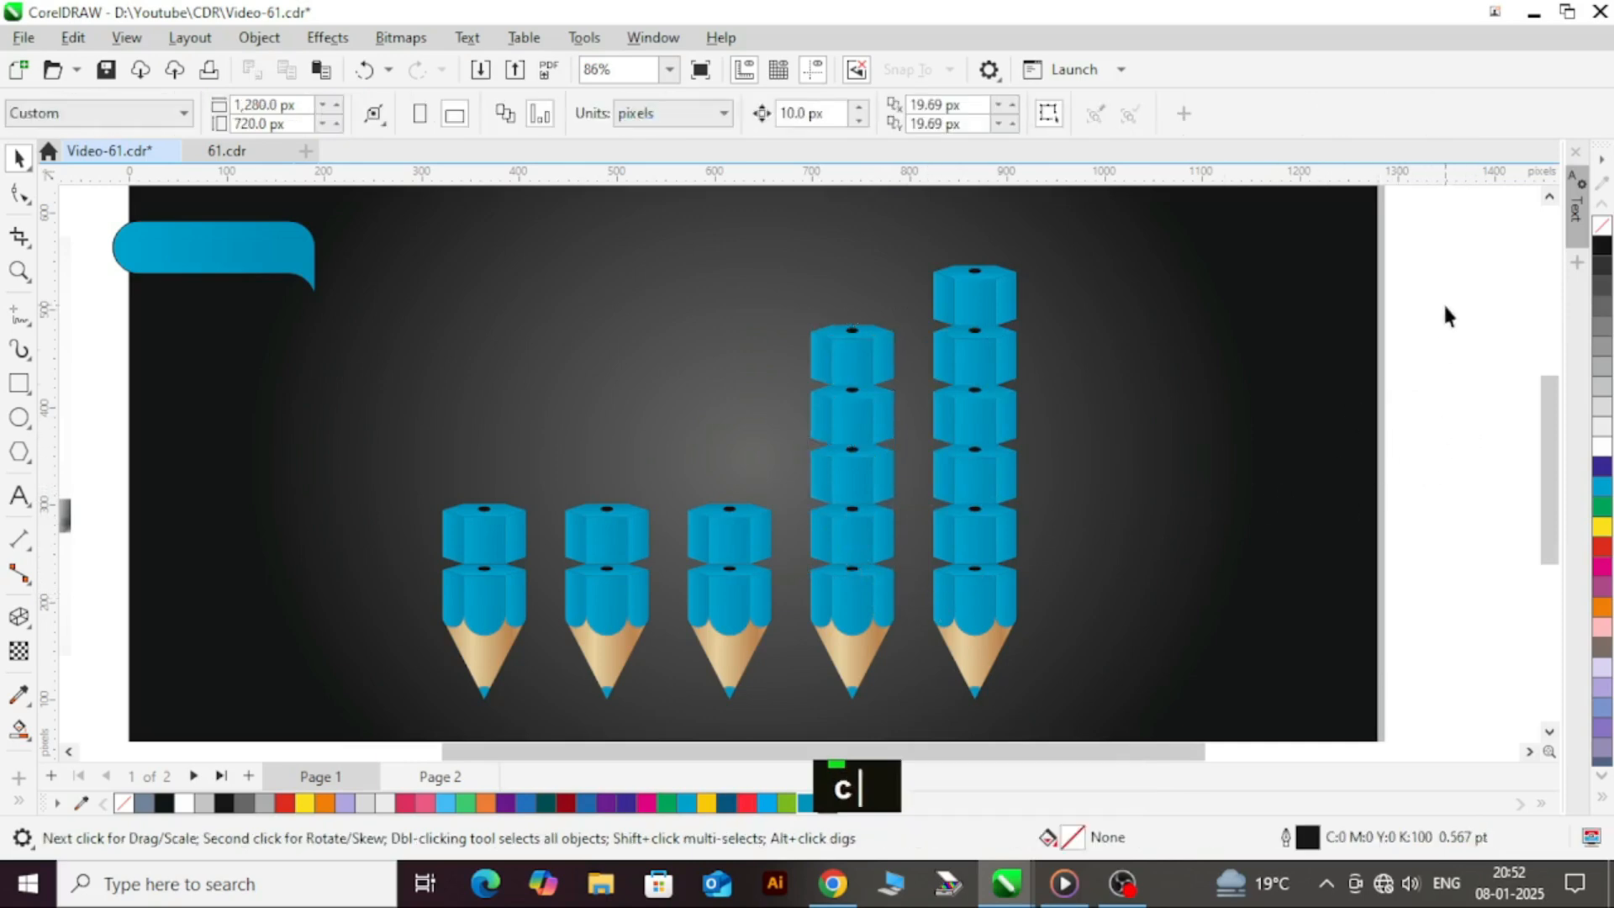
{"action": "mouse_move", "coordinate": [1413, 317]}
{"action": "left_mouse_down"}
{"action": "mouse_move", "coordinate": [1359, 348]}
{"action": "mouse_move", "coordinate": [1374, 367]}
{"action": "mouse_move", "coordinate": [1210, 441]}
{"action": "mouse_move", "coordinate": [966, 514]}
{"action": "mouse_move", "coordinate": [880, 509]}
{"action": "left_mouse_up"}
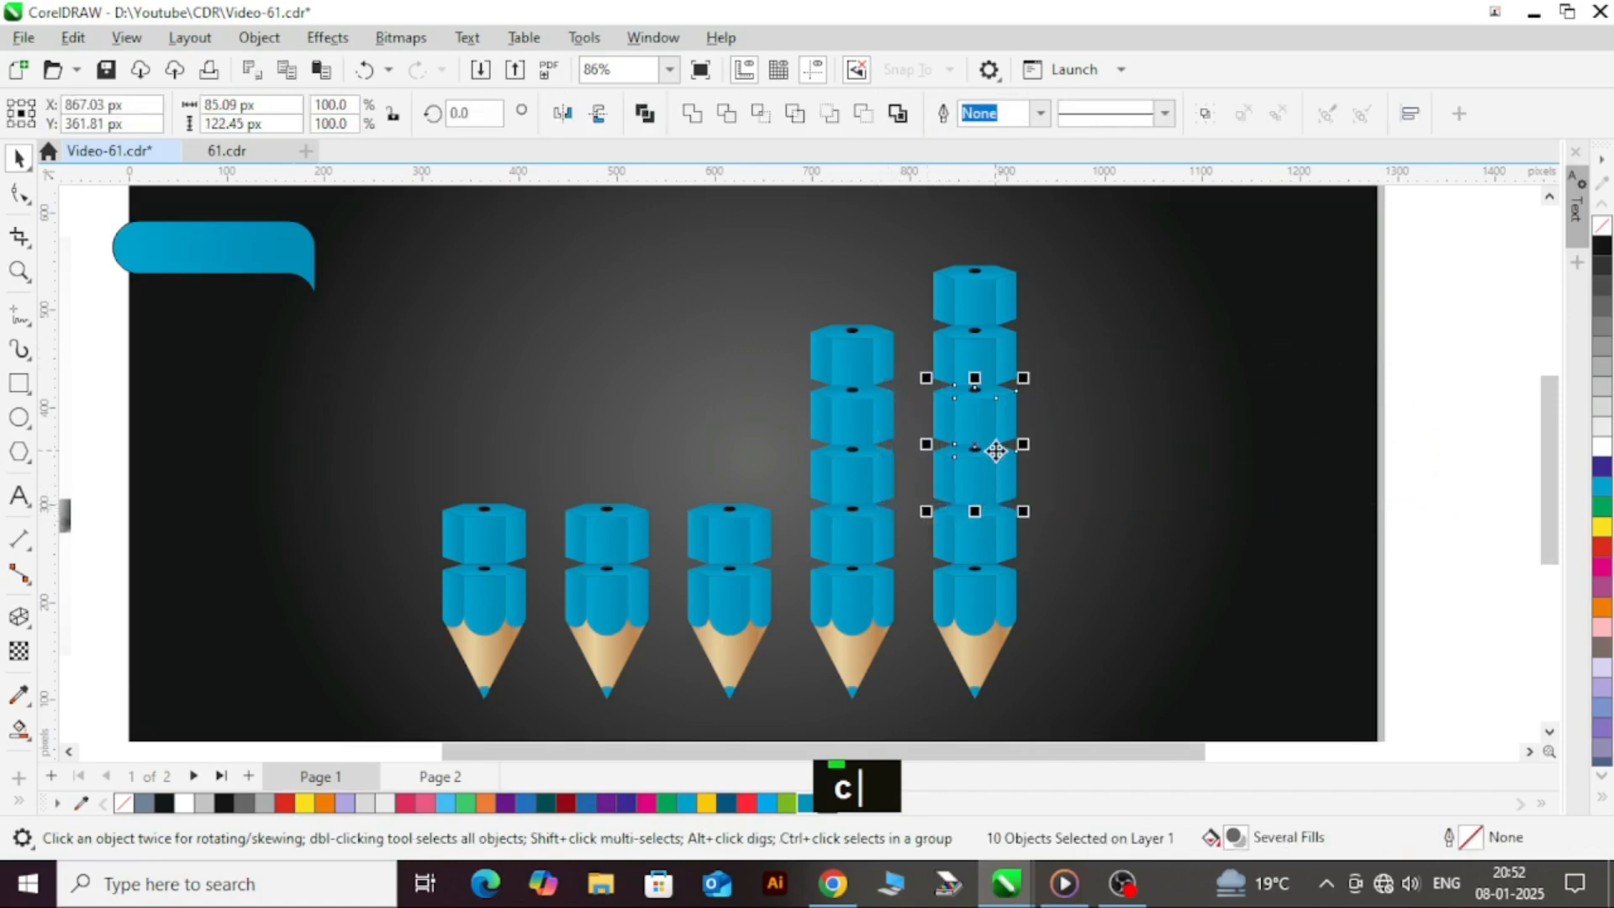
{"action": "left_click_drag", "start_coordinate": [993, 461], "coordinate": [750, 464]}
{"action": "right_click", "coordinate": [751, 464], "text": "ctrl"}
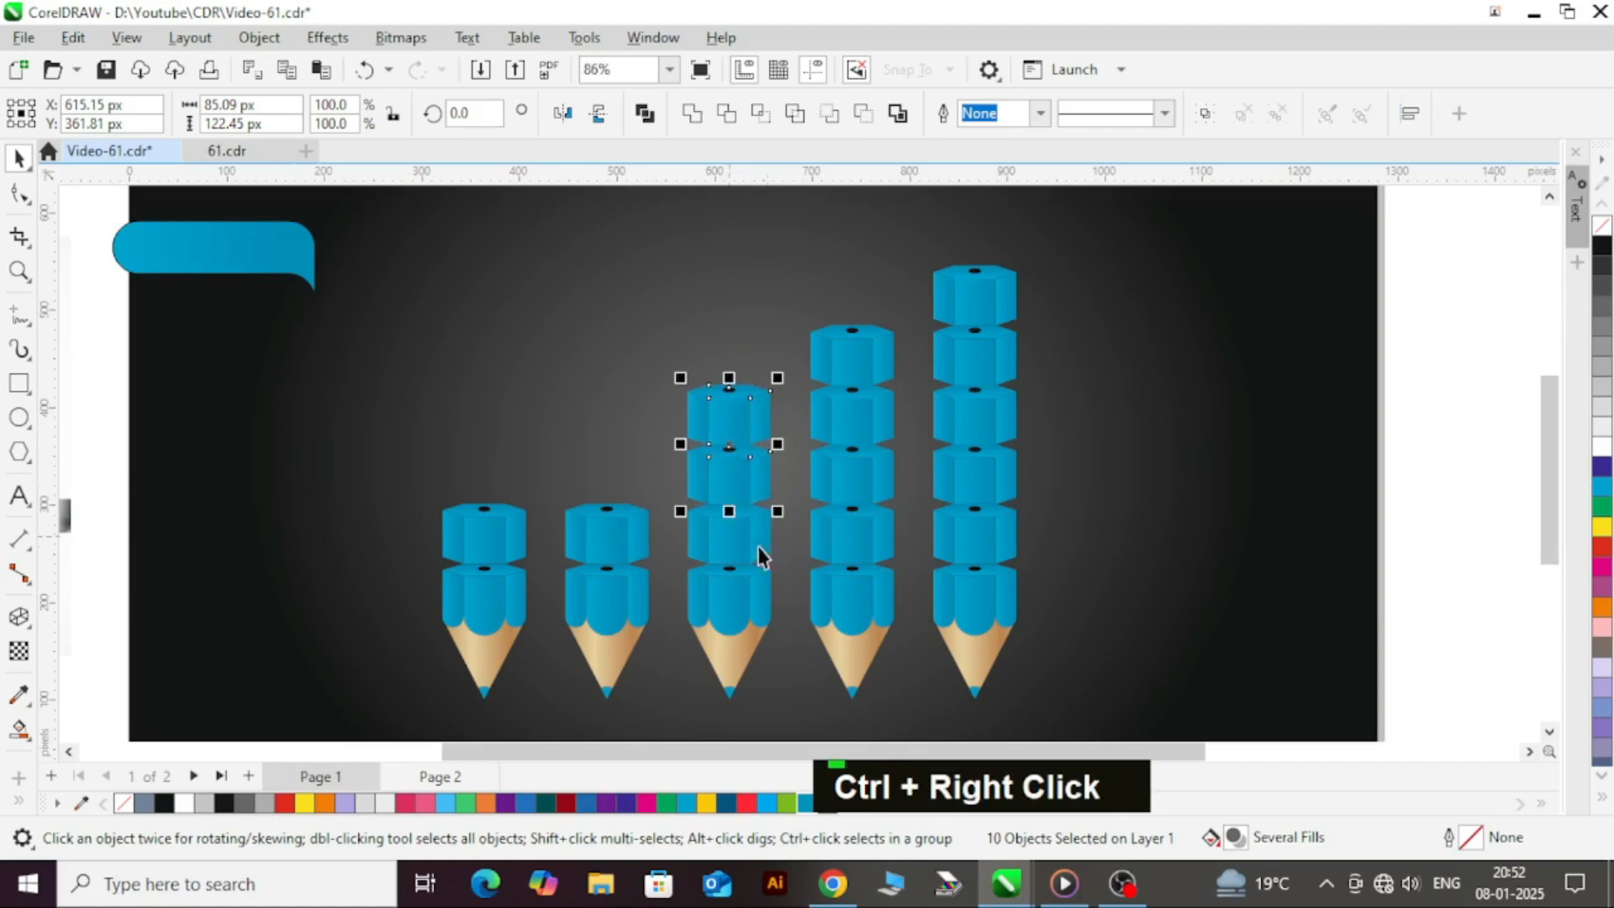
{"action": "key", "text": "ctrl+g"}
{"action": "left_click", "coordinate": [736, 551], "text": "shift"}
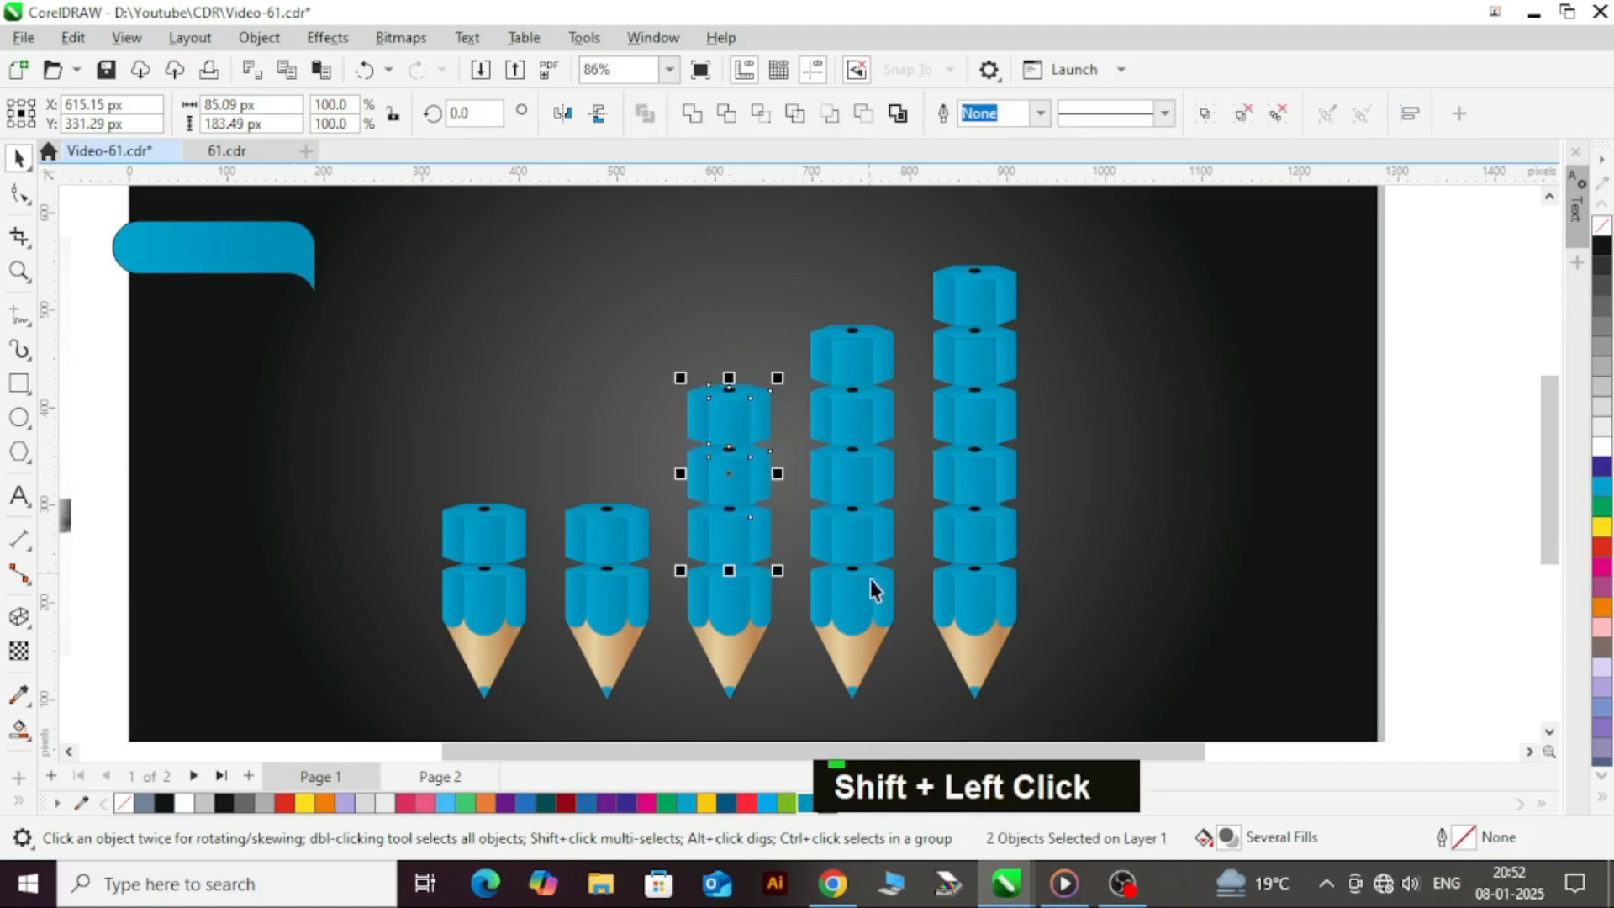
{"action": "left_click", "coordinate": [1392, 433]}
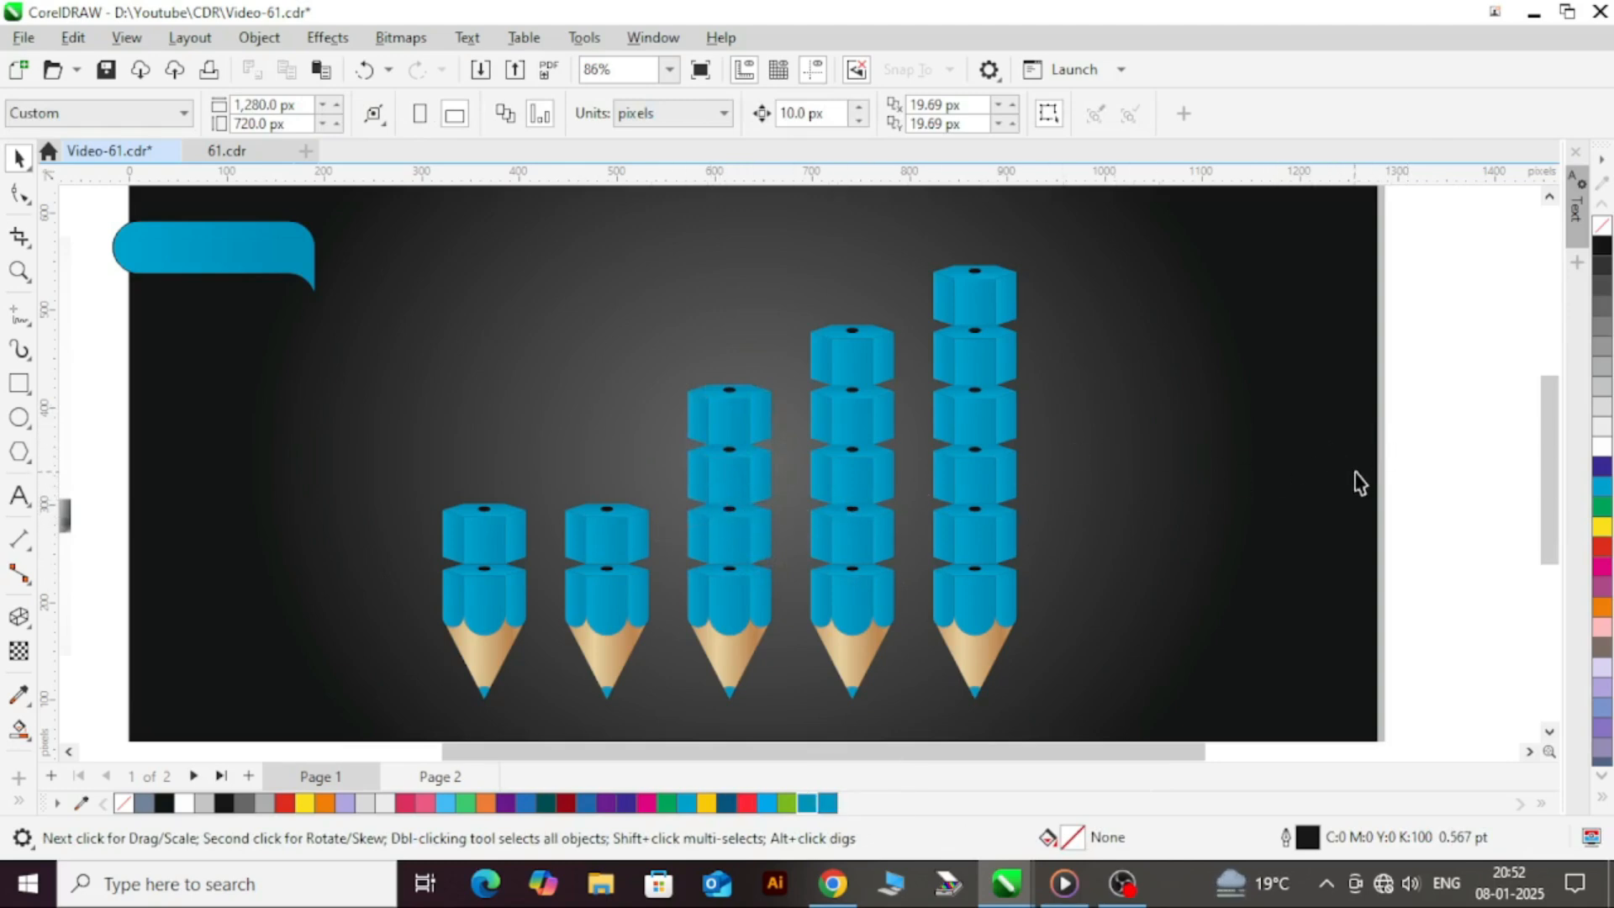
- Copy one body segment from the fifth pencil onto the second pencil, group it and centre it over the pencil's body
{"action": "left_click_drag", "start_coordinate": [1433, 451], "coordinate": [883, 496]}
{"action": "mouse_move", "coordinate": [1429, 414]}
{"action": "left_mouse_down"}
{"action": "mouse_move", "coordinate": [901, 493]}
{"action": "mouse_move", "coordinate": [888, 511]}
{"action": "left_mouse_up"}
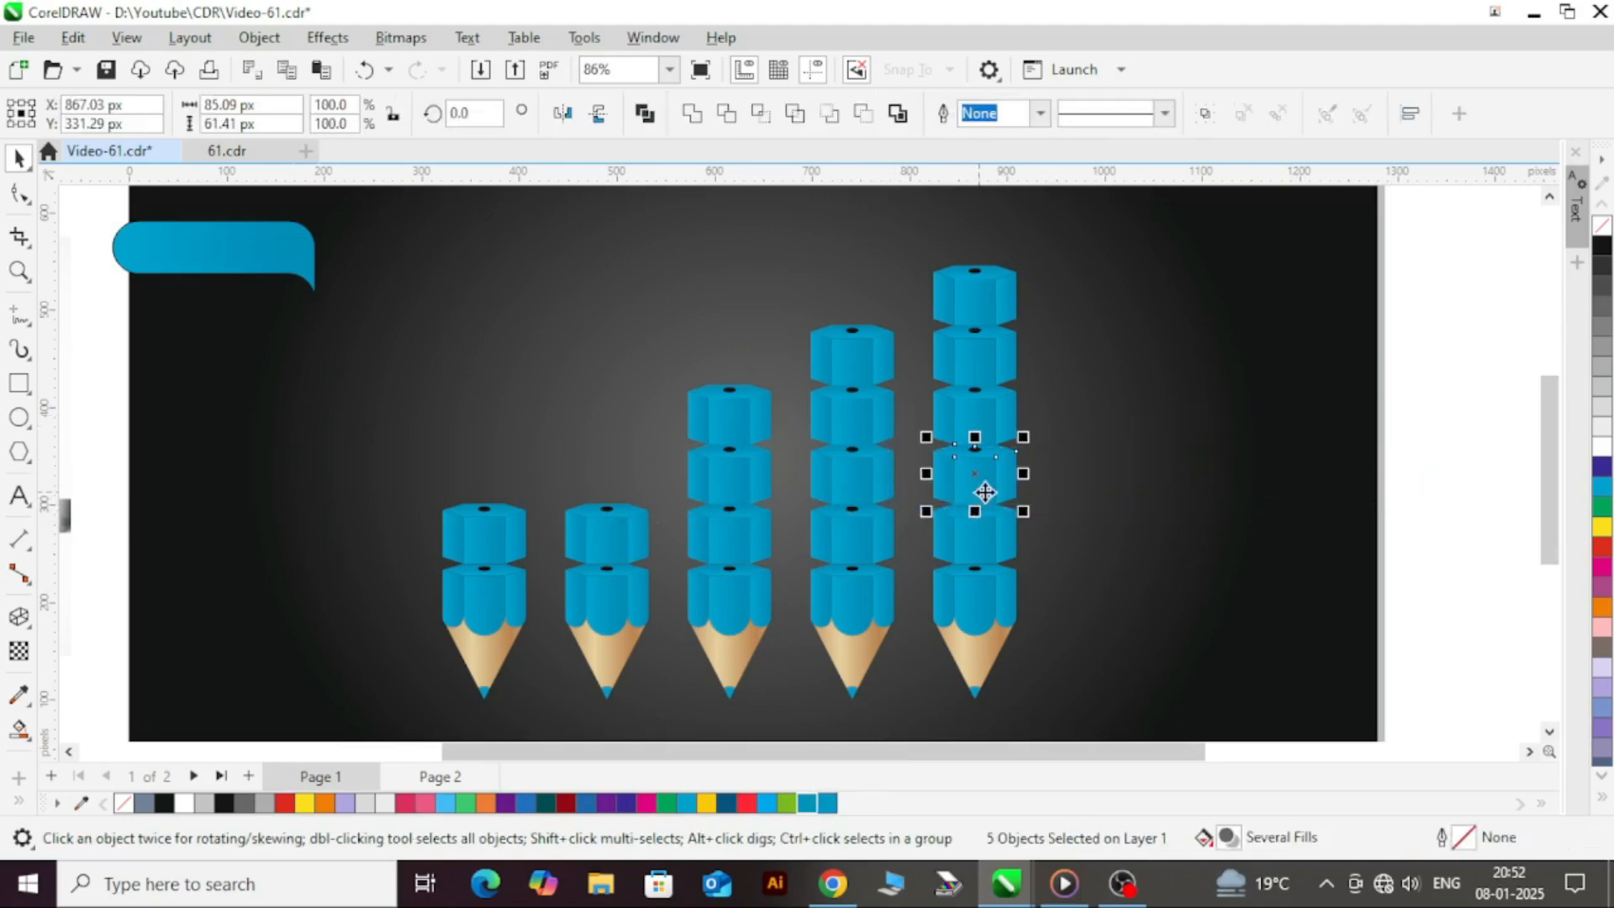
{"action": "left_click_drag", "start_coordinate": [985, 492], "coordinate": [628, 492]}
{"action": "right_click", "coordinate": [628, 492], "text": "ctrl"}
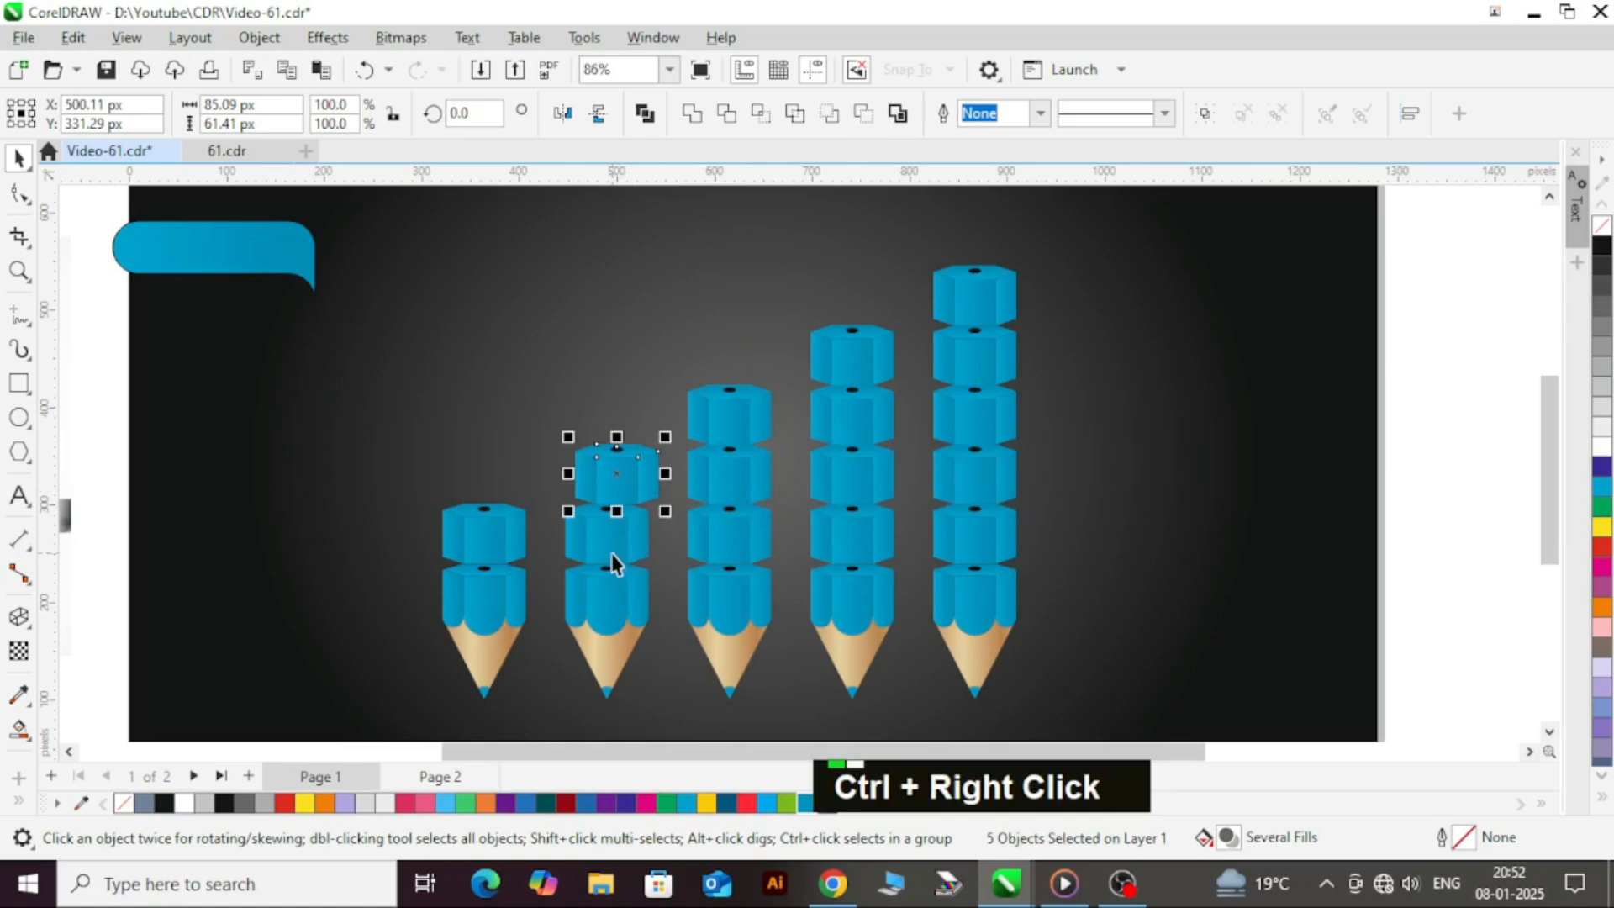
{"action": "key", "text": "ctrl+g"}
{"action": "left_click", "coordinate": [605, 552], "text": "shift"}
{"action": "key", "text": "c"}
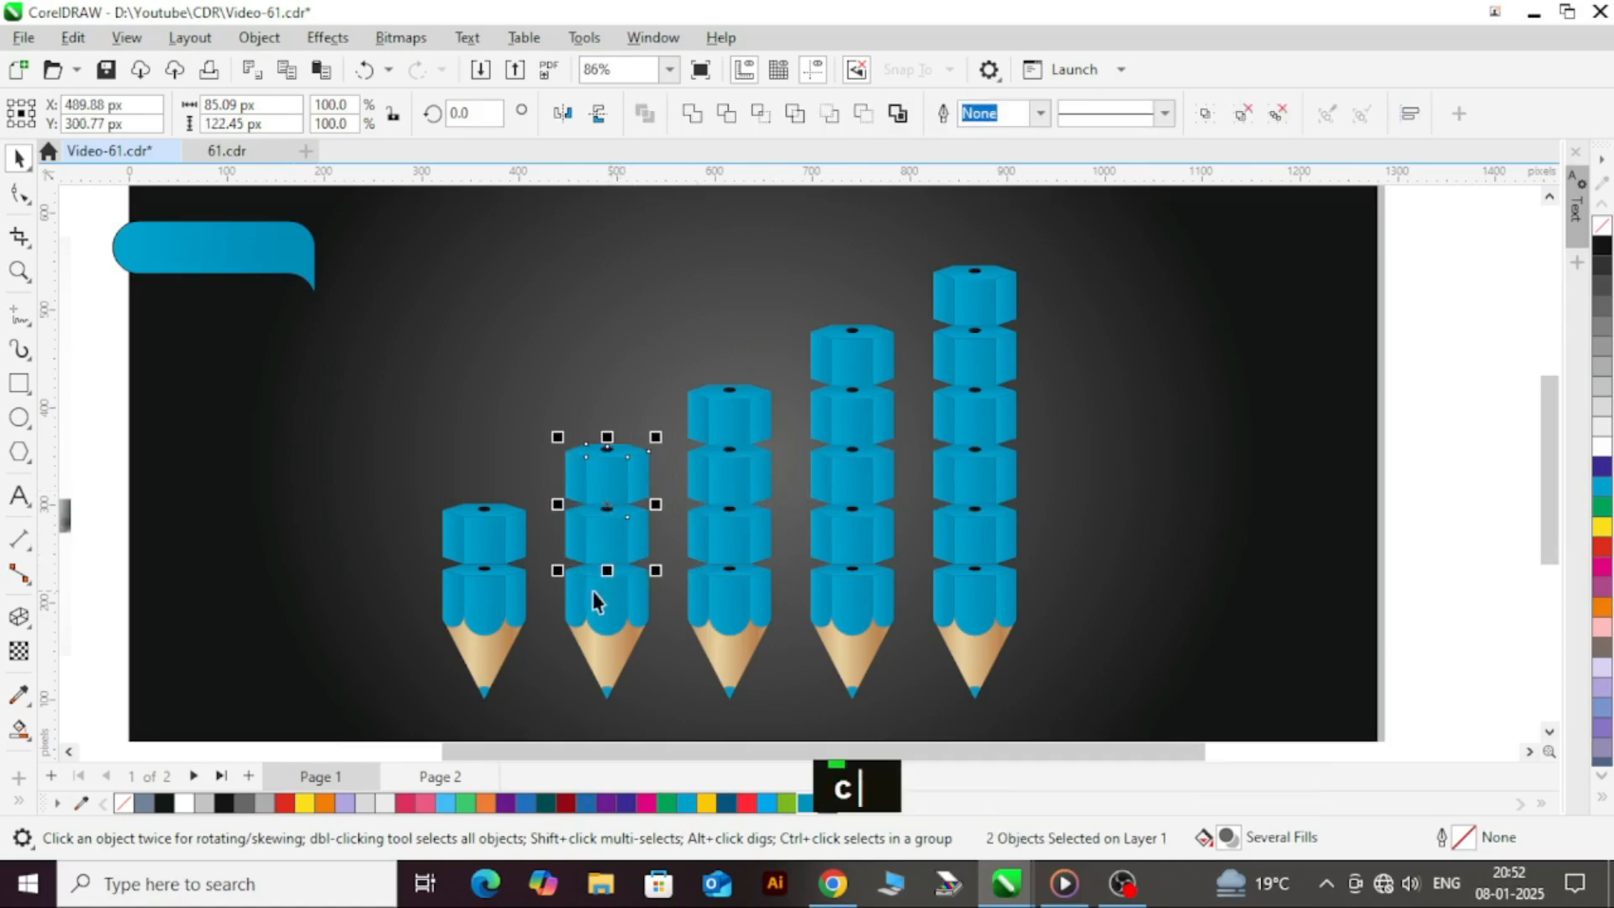
{"action": "left_click", "coordinate": [1026, 472]}
- Move the blue callout so its tip sits on top of the fifth, tallest pencil
{"action": "scroll", "coordinate": [710, 452], "scroll_direction": "down", "scroll_amount": 2}
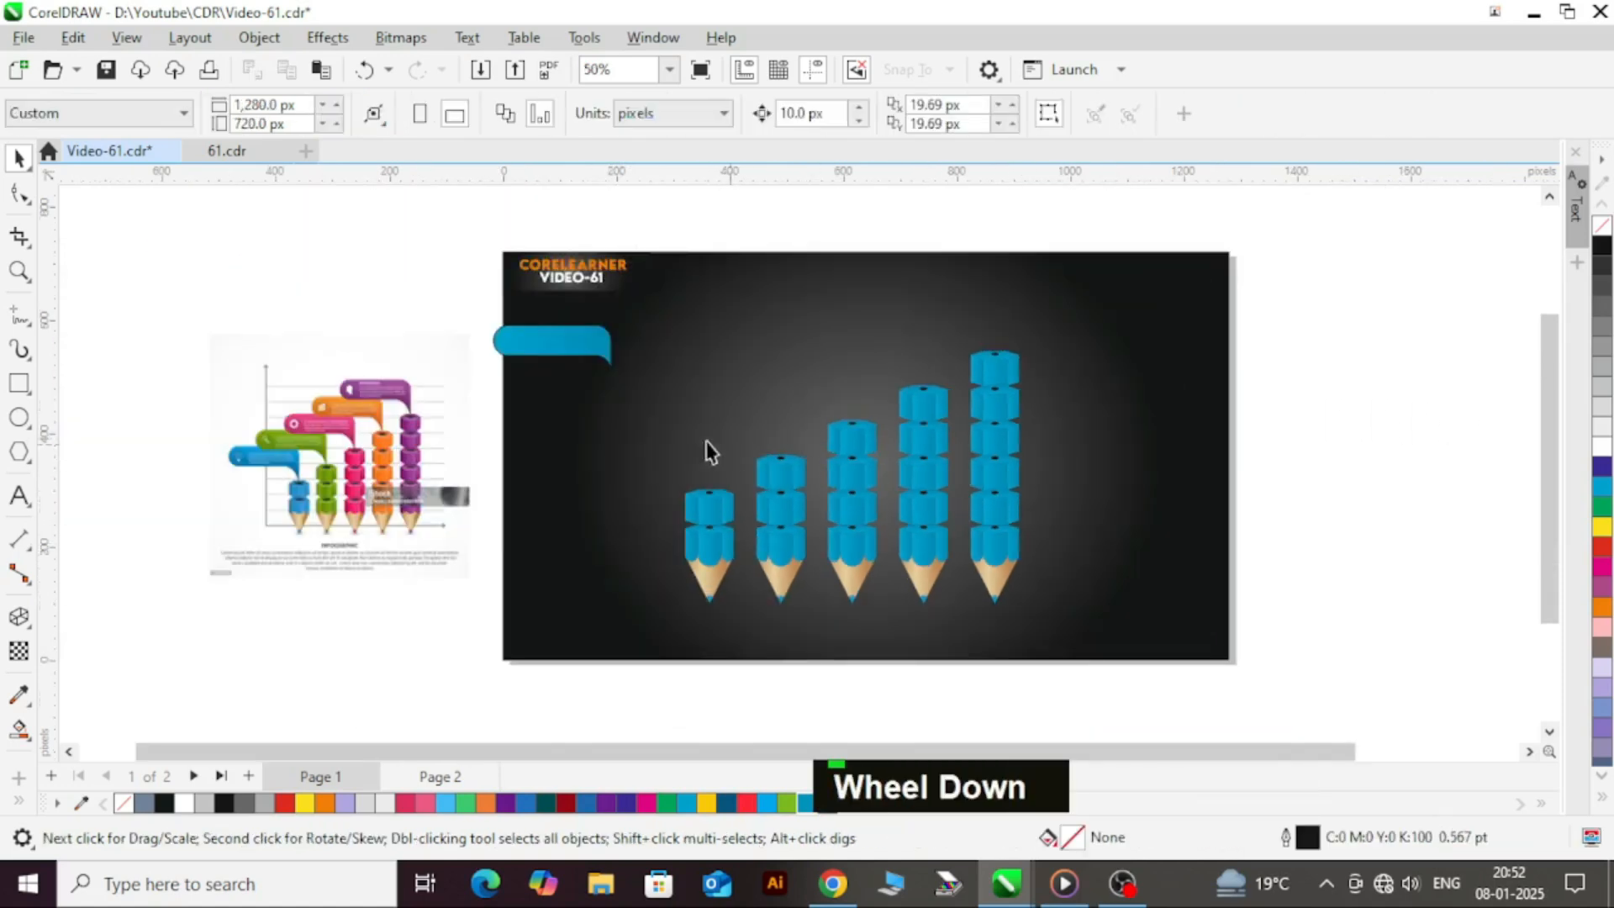
{"action": "mouse_move", "coordinate": [588, 369]}
{"action": "left_mouse_down"}
{"action": "mouse_move", "coordinate": [991, 353]}
{"action": "mouse_move", "coordinate": [950, 332]}
{"action": "mouse_move", "coordinate": [866, 365]}
{"action": "left_mouse_up"}
{"action": "scroll", "coordinate": [947, 328], "scroll_direction": "up", "scroll_amount": 1}
{"action": "key", "text": "ctrl+z"}
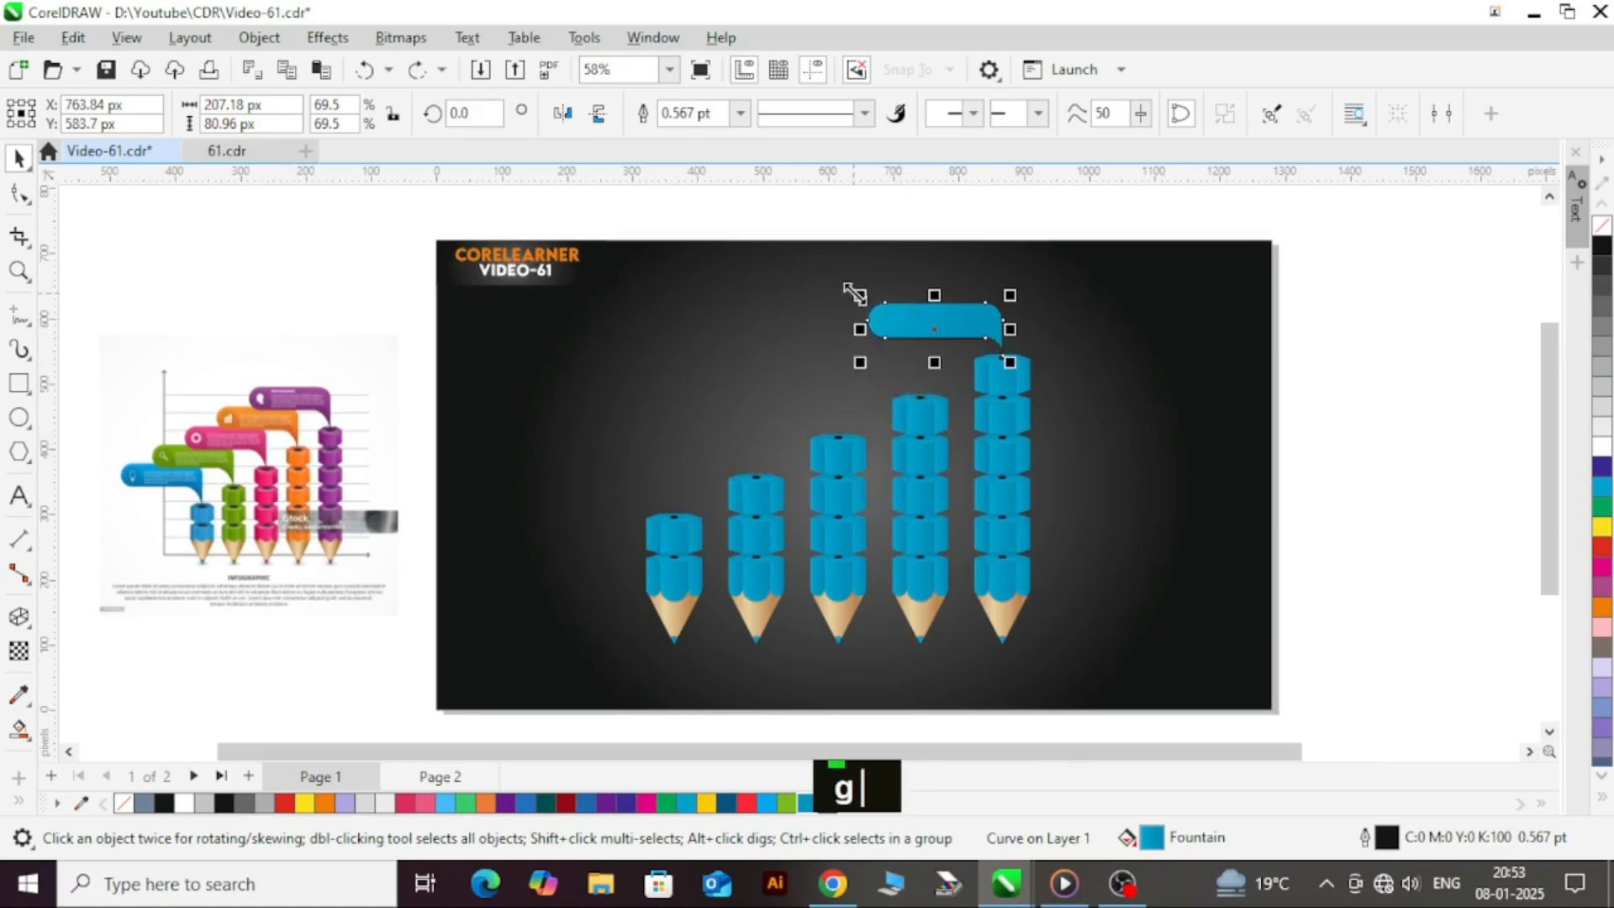
- Enlarge the callout to 79.3% and place copies of it with their tips on the other four pencils
{"action": "mouse_move", "coordinate": [853, 288]}
{"action": "left_mouse_down"}
{"action": "mouse_move", "coordinate": [912, 350]}
{"action": "mouse_move", "coordinate": [869, 359]}
{"action": "mouse_move", "coordinate": [850, 337]}
{"action": "mouse_move", "coordinate": [558, 493]}
{"action": "mouse_move", "coordinate": [597, 484]}
{"action": "left_mouse_up"}
{"action": "right_click", "coordinate": [853, 344]}
{"action": "left_click", "coordinate": [922, 310], "text": "shift"}
{"action": "right_click", "coordinate": [738, 407]}
{"action": "left_click", "coordinate": [426, 384]}
{"action": "right_click", "coordinate": [597, 485]}
- Bring the callouts of the second, third and fourth pencils to the front
{"action": "key", "text": "shift+Page_Down"}
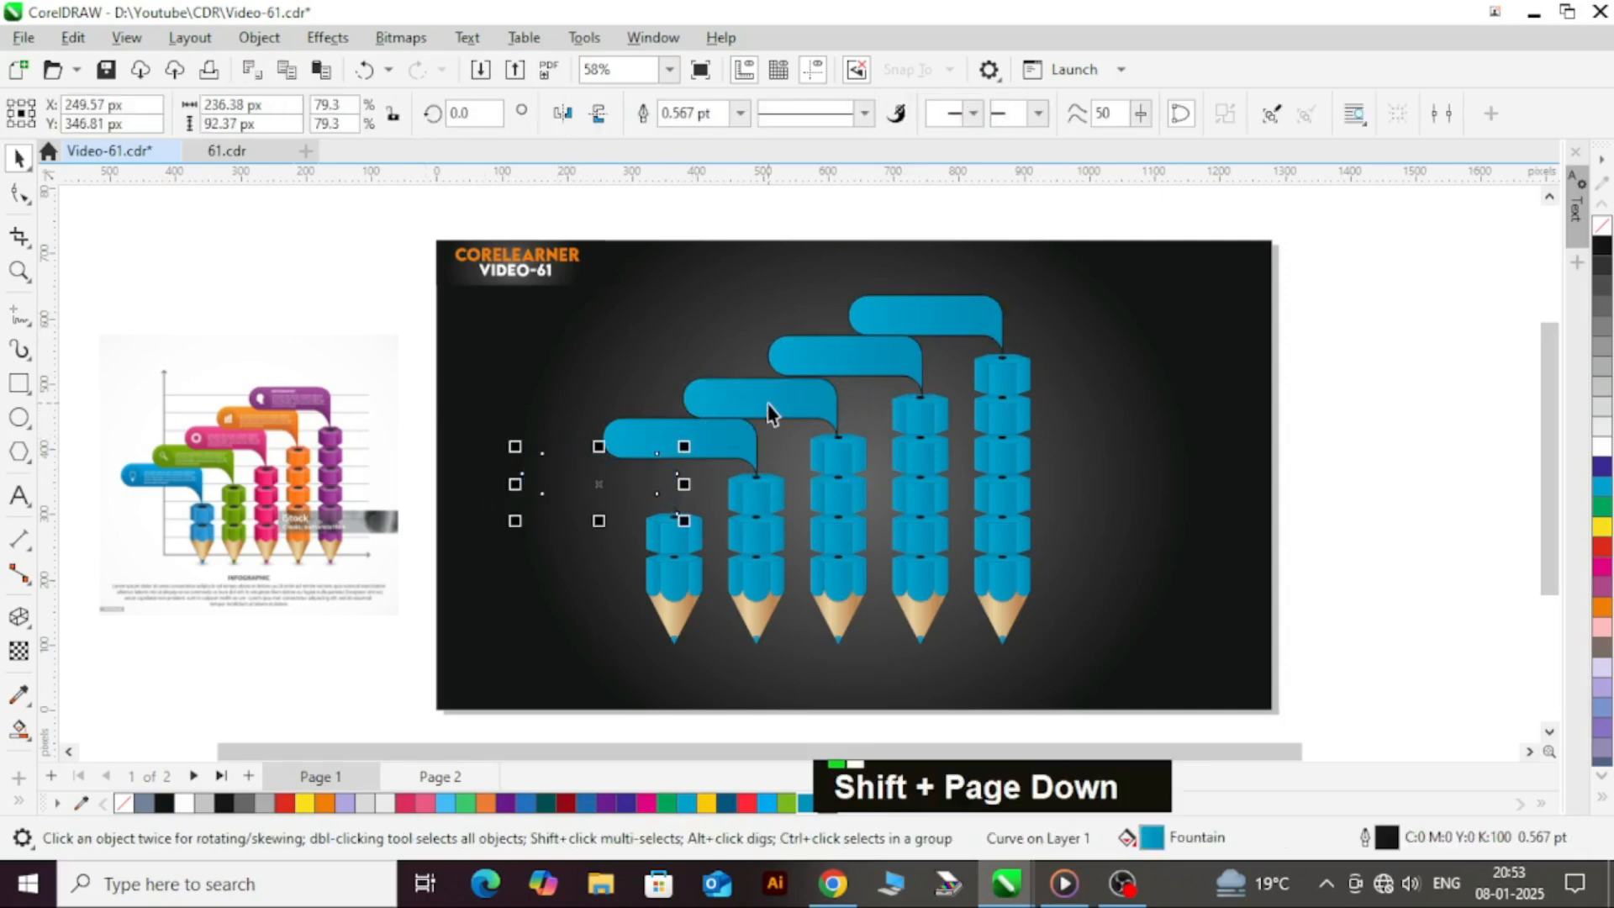
{"action": "key", "text": "ctrl+z"}
{"action": "left_click", "coordinate": [724, 446]}
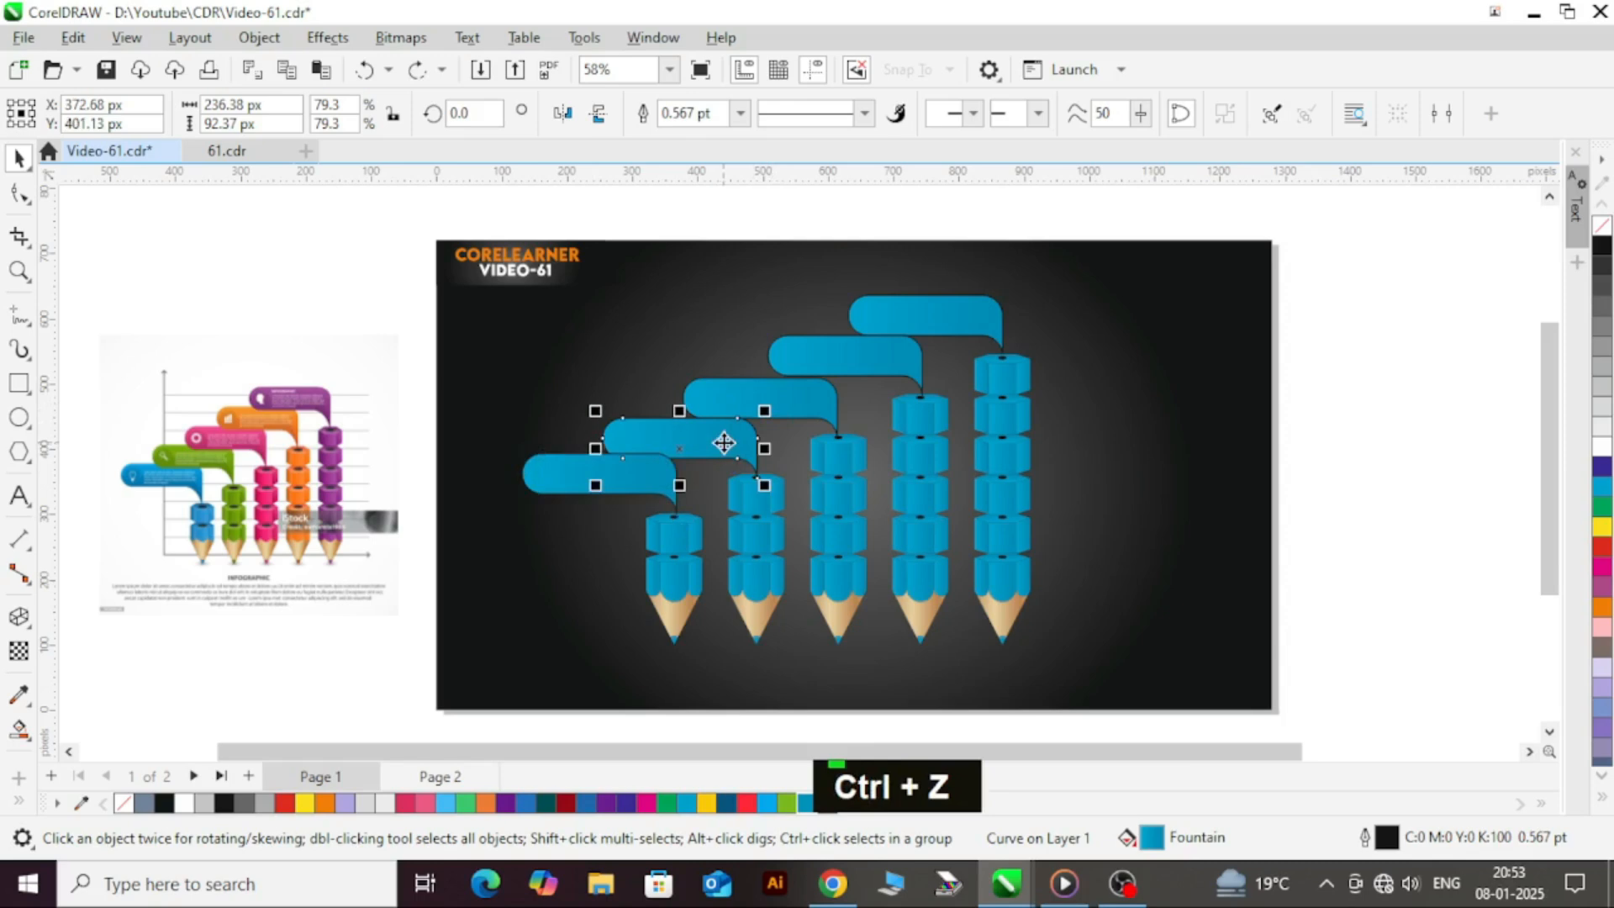
{"action": "key", "text": "shift+Page_Up"}
{"action": "left_click", "coordinate": [807, 417]}
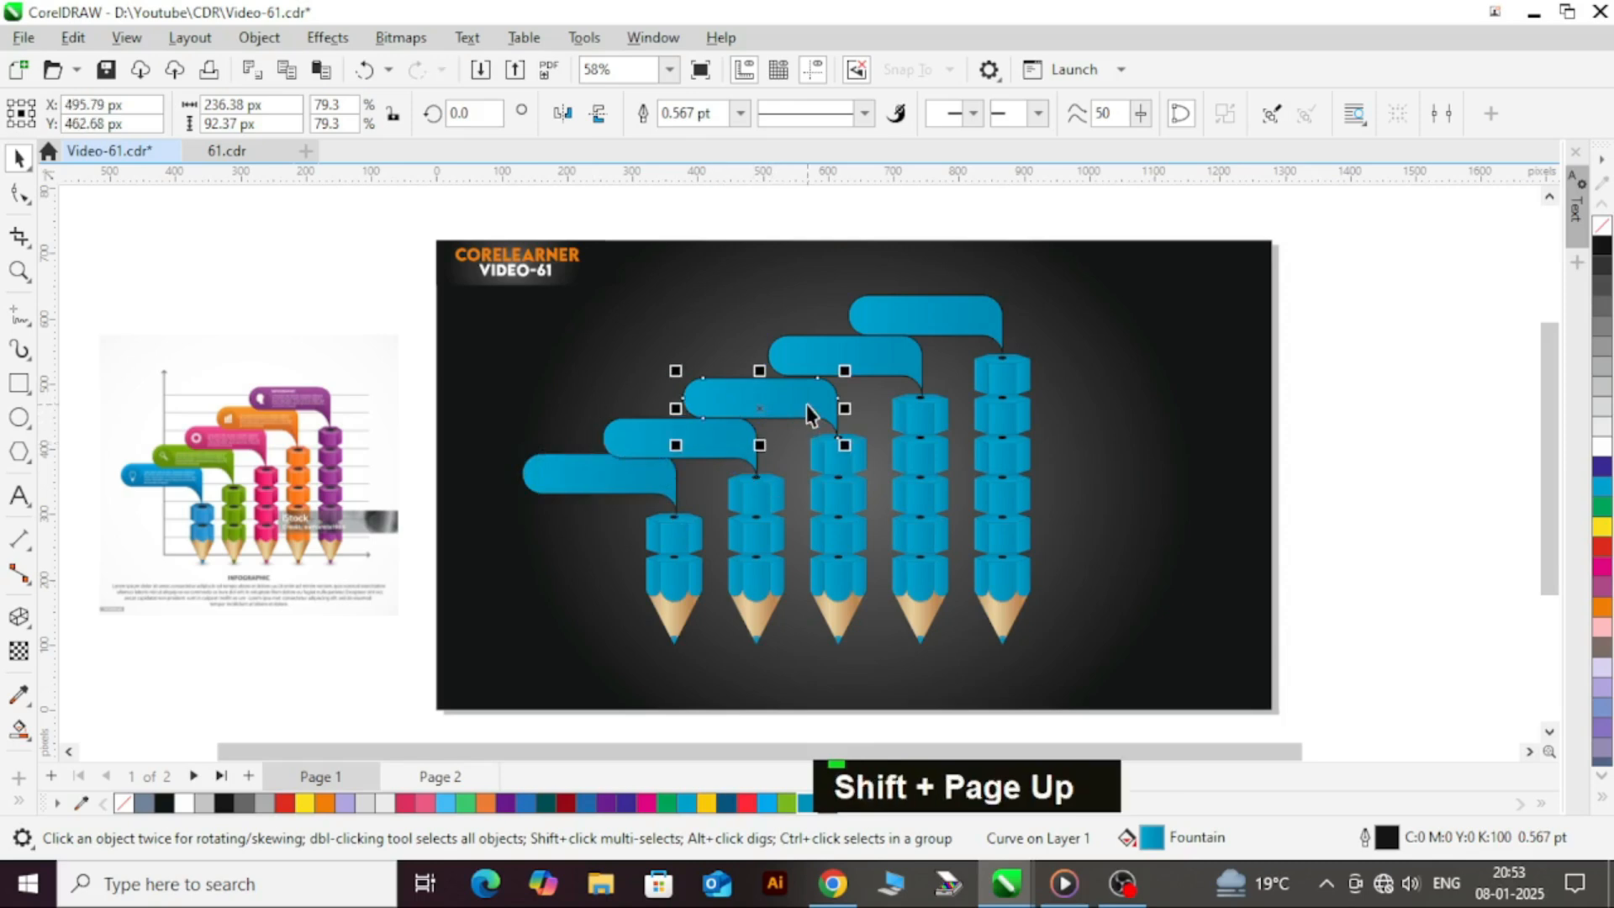
{"action": "key", "text": "shift+Page_Up"}
{"action": "left_click", "coordinate": [890, 370]}
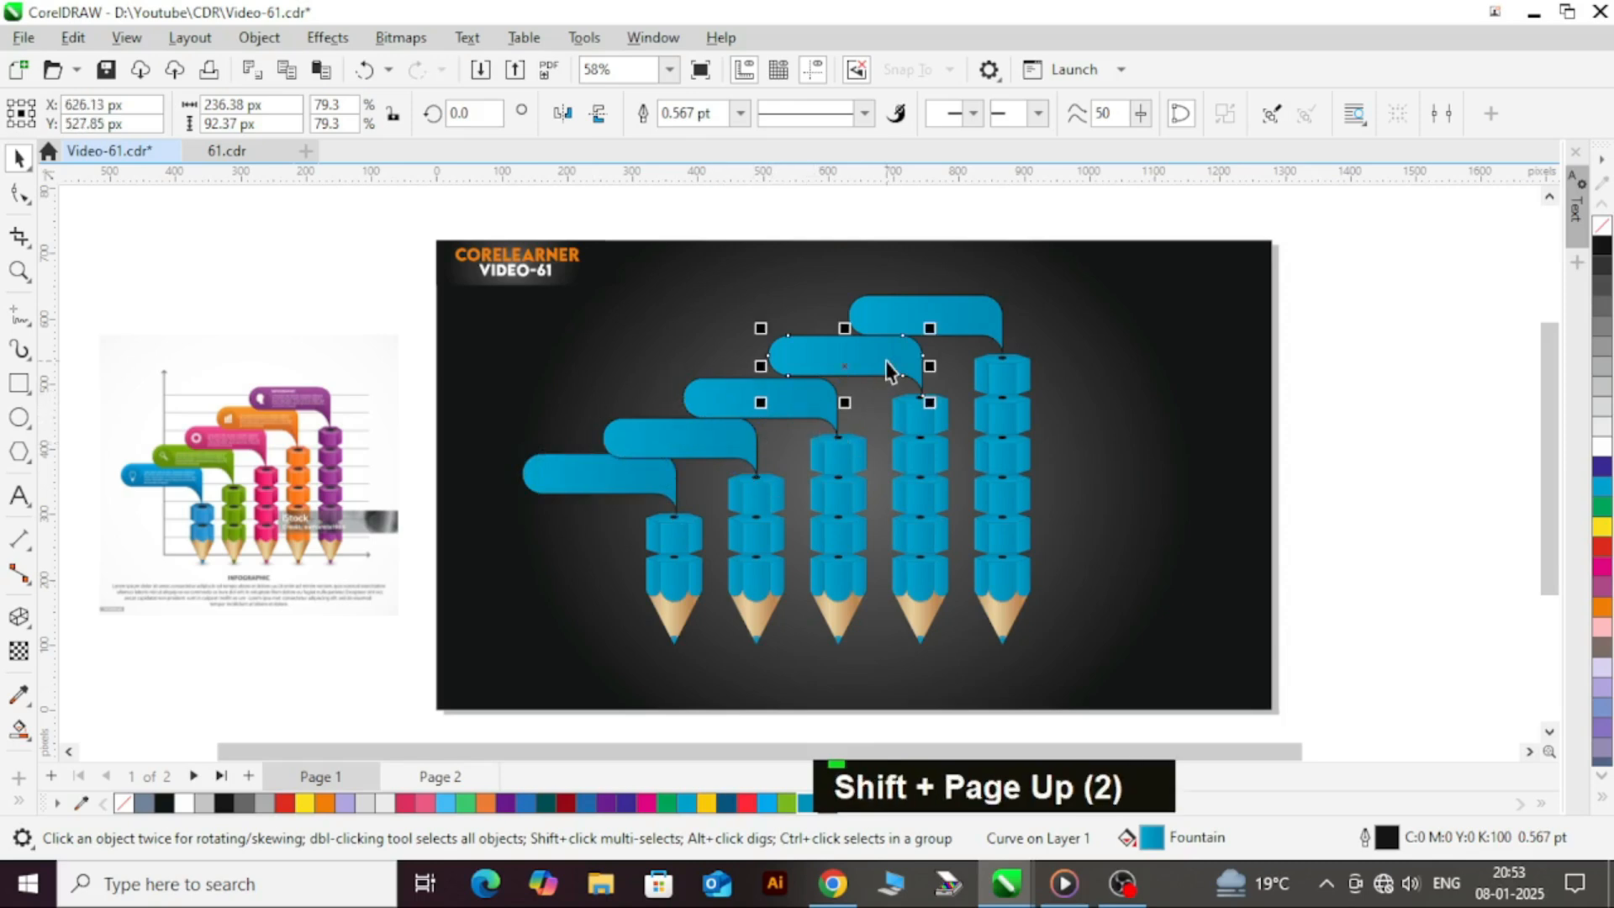
{"action": "left_click", "coordinate": [965, 318]}
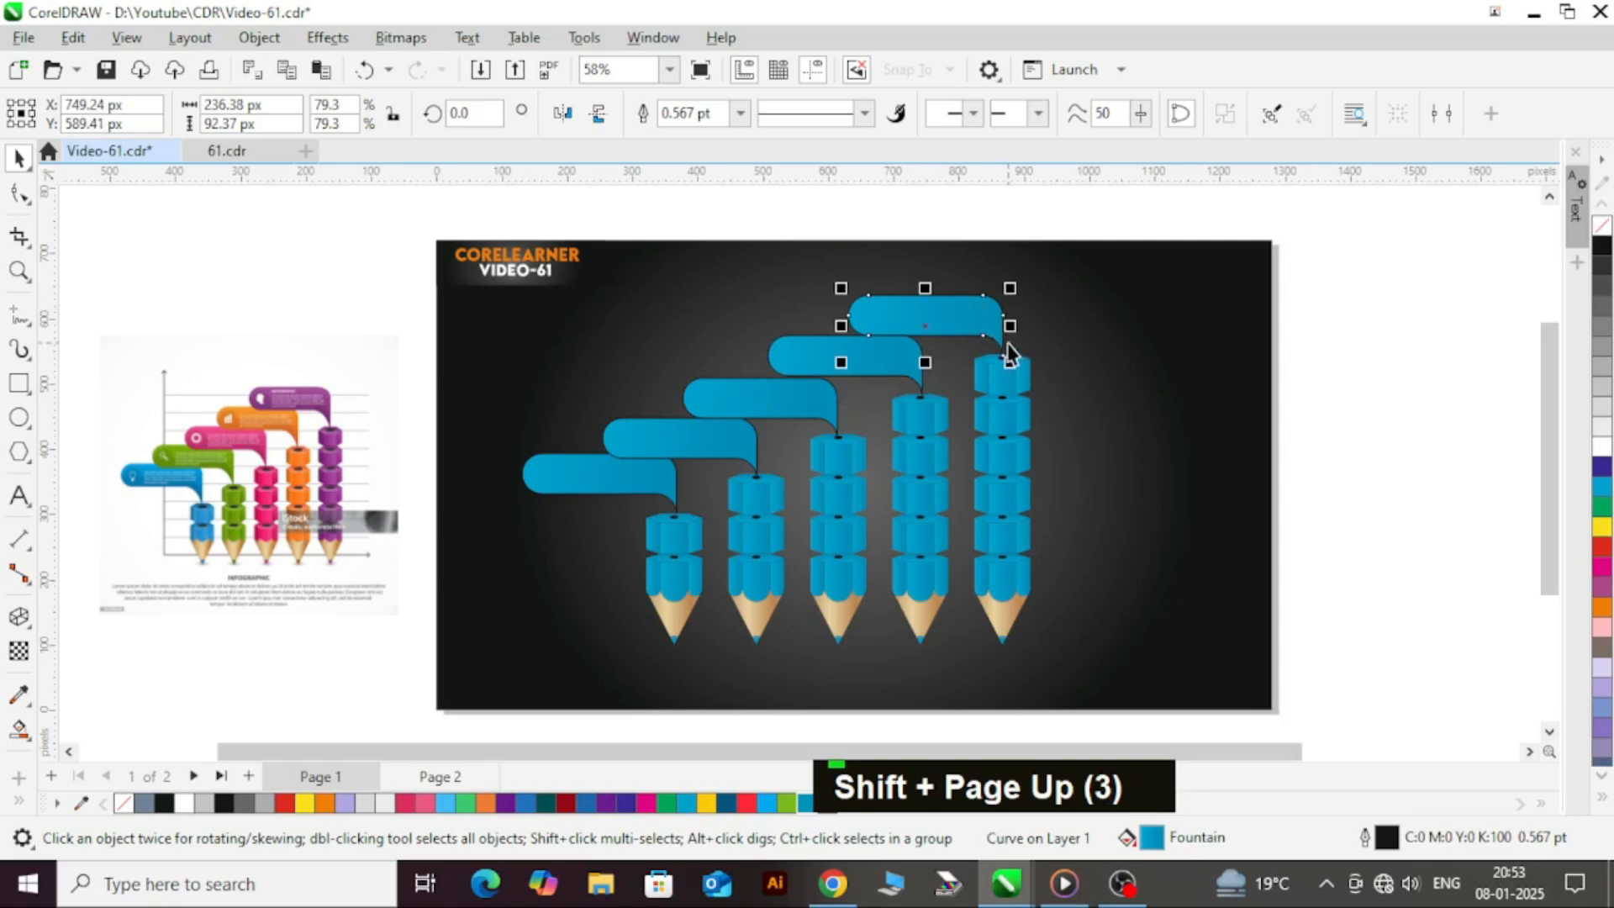
{"action": "left_click", "coordinate": [1363, 437]}
{"action": "left_click", "coordinate": [1024, 443]}
{"action": "left_click", "coordinate": [1026, 486]}
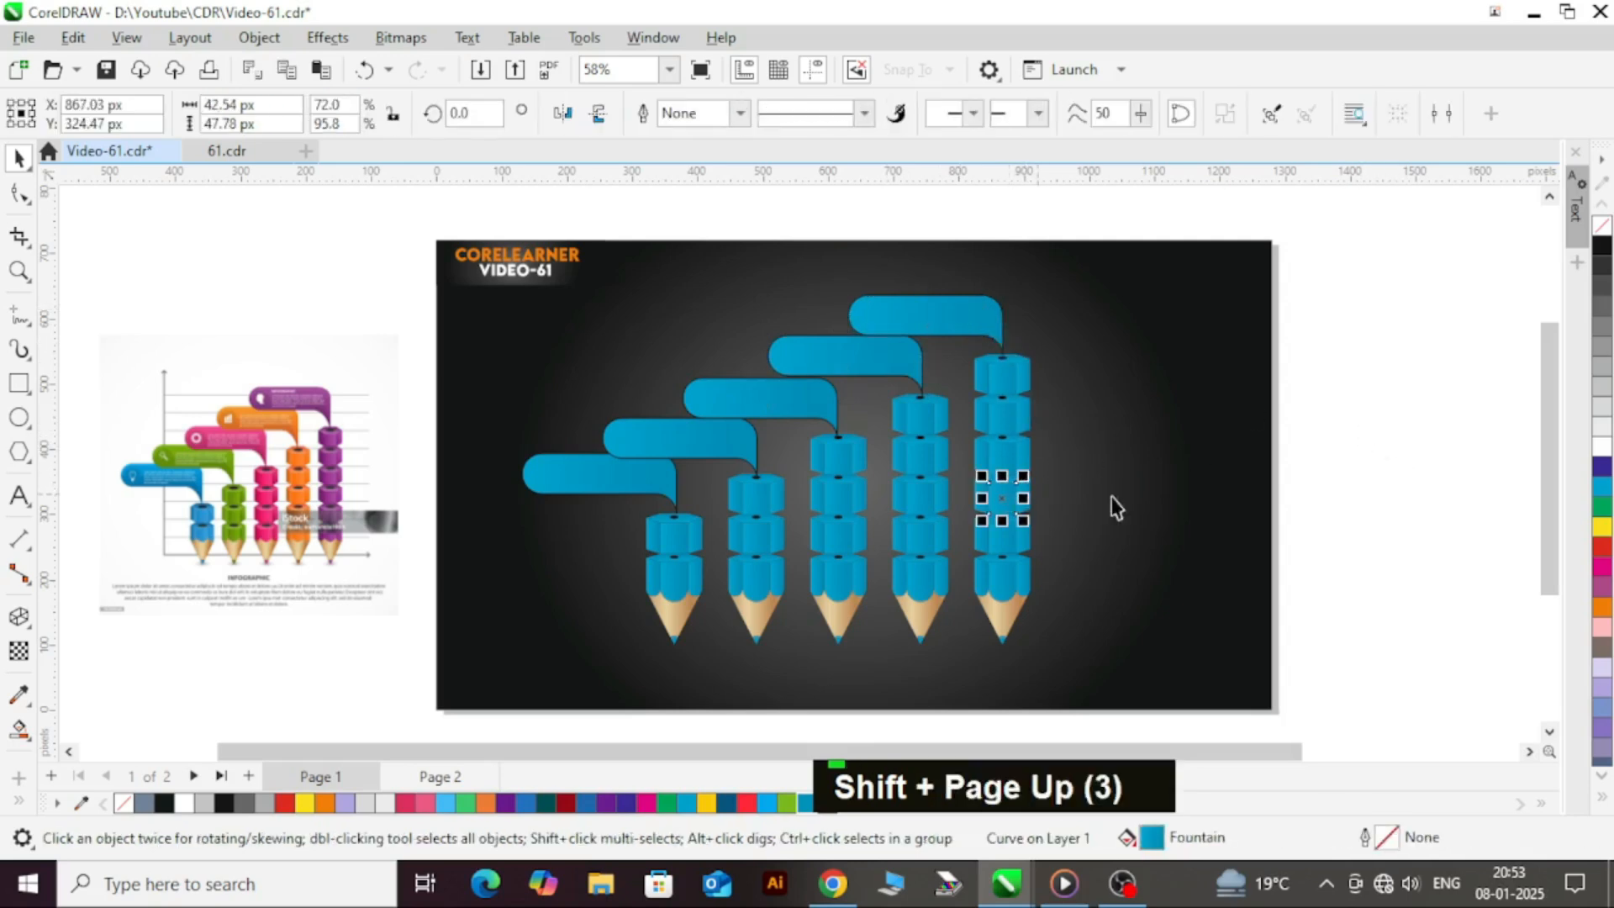
{"action": "left_click", "coordinate": [1122, 481]}
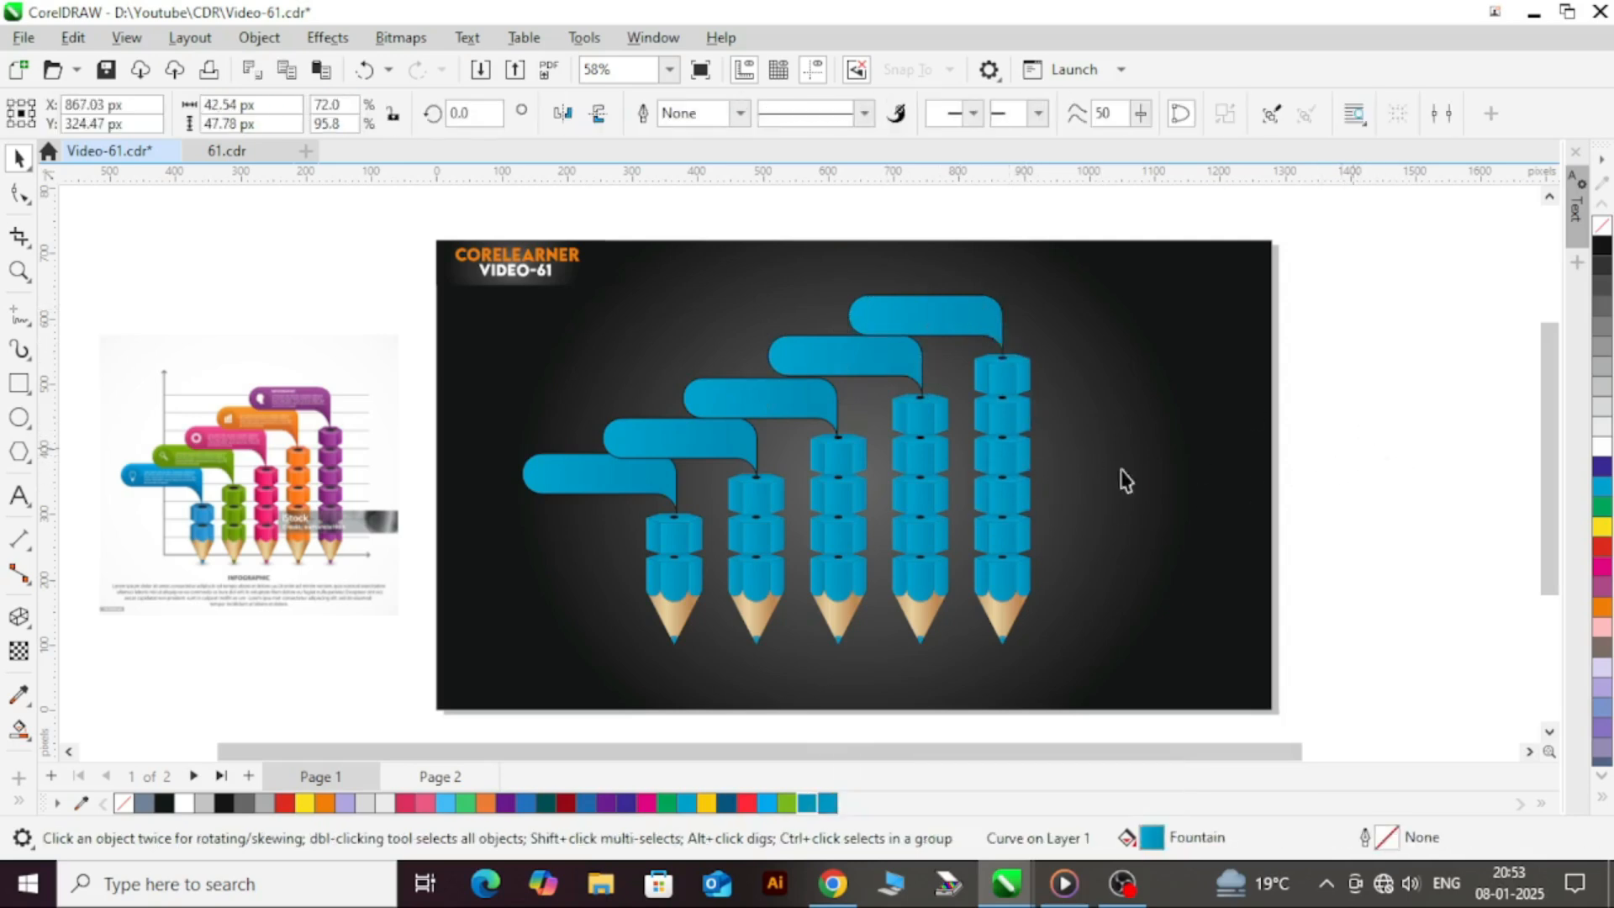
{"action": "left_click", "coordinate": [1018, 591]}
{"action": "left_click", "coordinate": [1152, 436]}
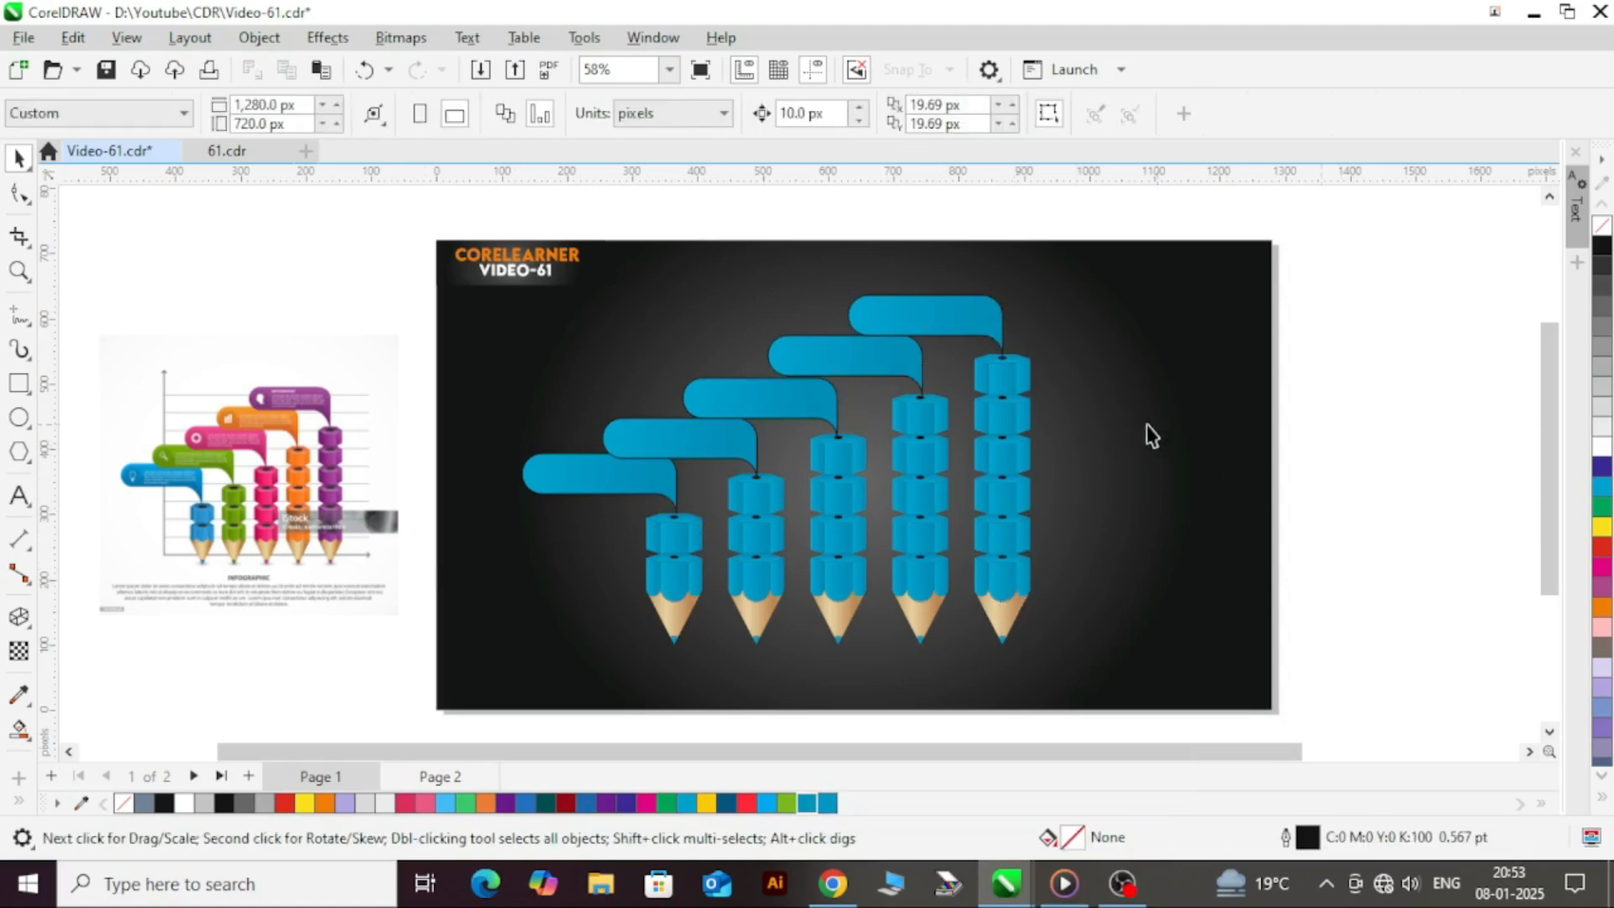
{"action": "left_click", "coordinate": [1008, 393]}
{"action": "key", "text": "g"}
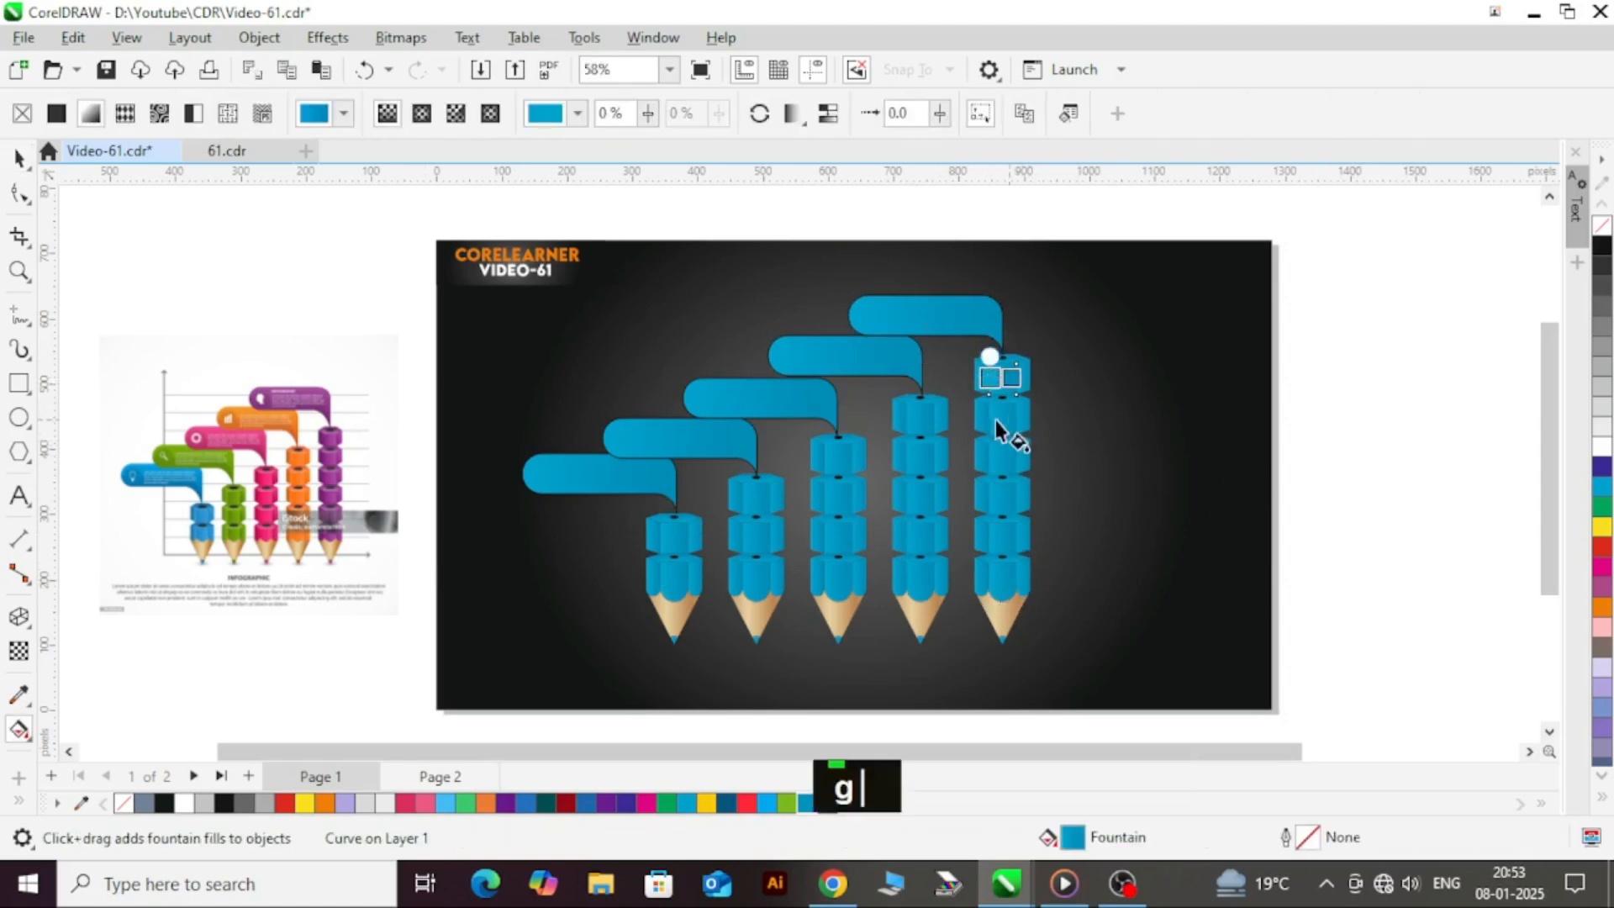
{"action": "scroll", "coordinate": [996, 420], "scroll_direction": "up", "scroll_amount": 1}
{"action": "key", "text": "ctrl+space"}
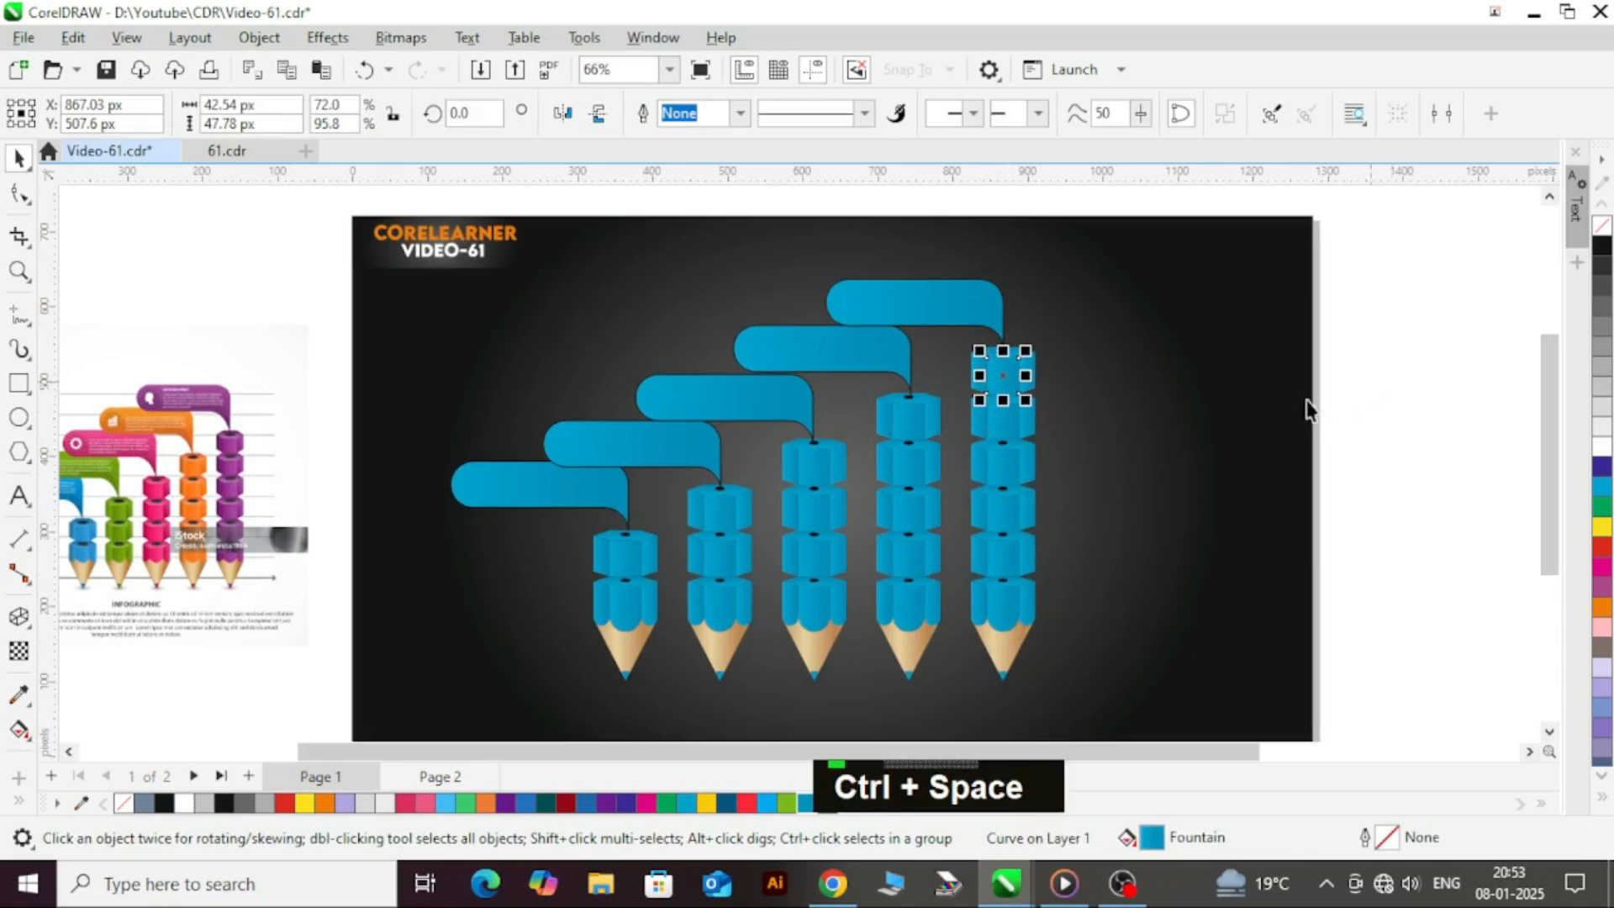
{"action": "left_click", "coordinate": [1355, 410]}
- Fill the six front faces of the fifth pencil with the purple sampled from the tallest pencil in the reference image
{"action": "left_click", "coordinate": [1004, 389]}
{"action": "left_click", "coordinate": [997, 461], "text": "shift"}
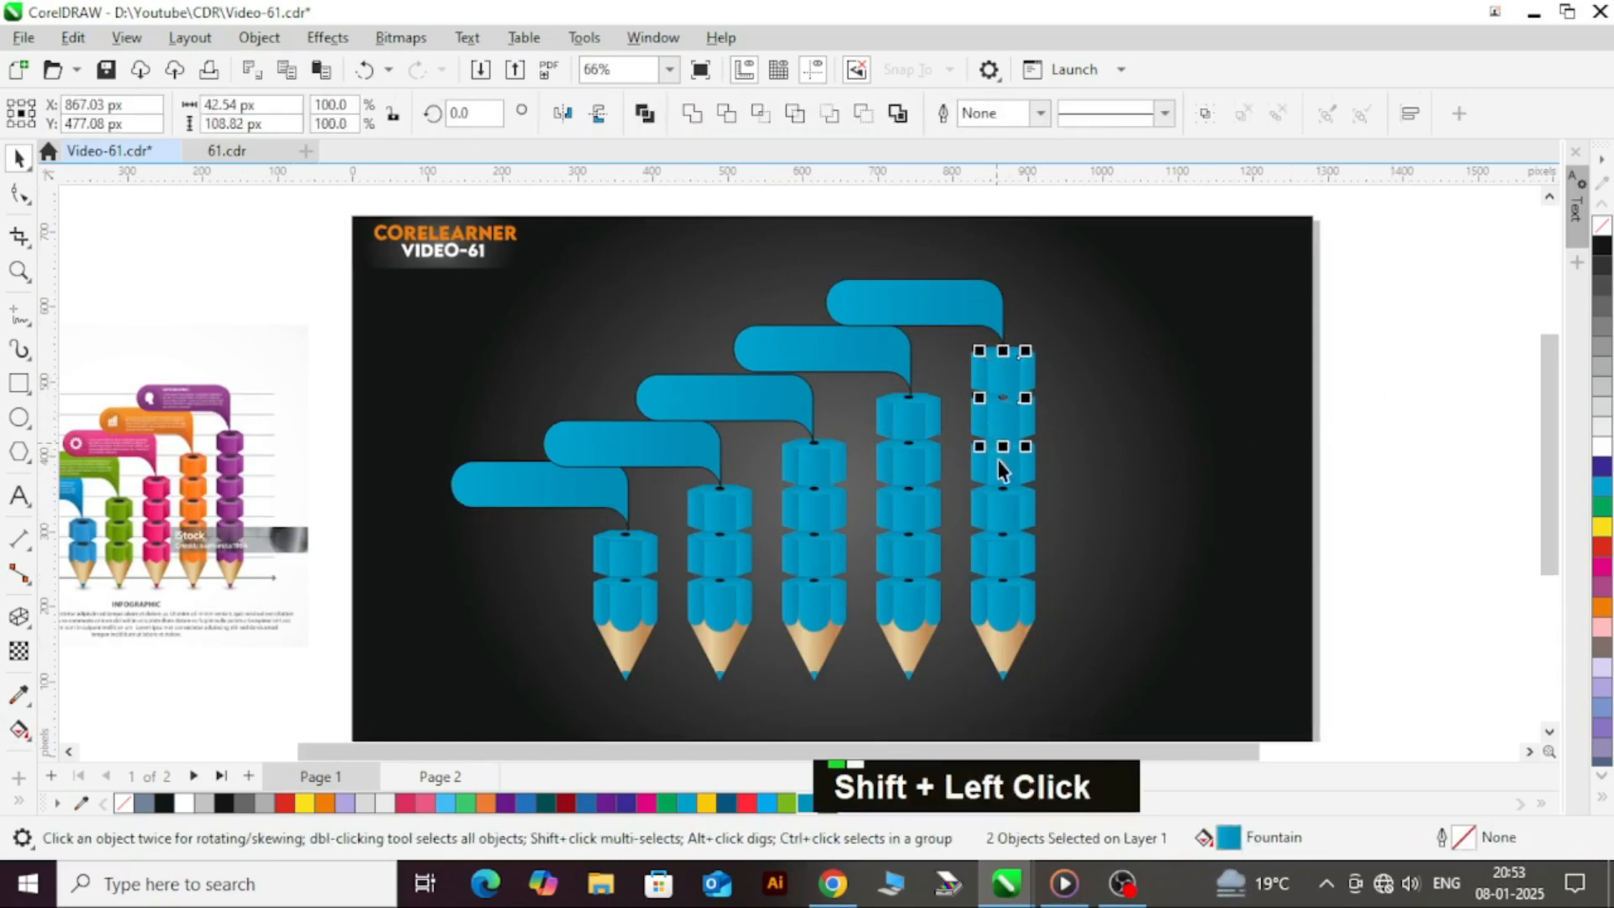
{"action": "left_click", "coordinate": [999, 481], "text": "shift"}
{"action": "left_click", "coordinate": [999, 519], "text": "shift"}
{"action": "left_click", "coordinate": [1006, 569], "text": "shift"}
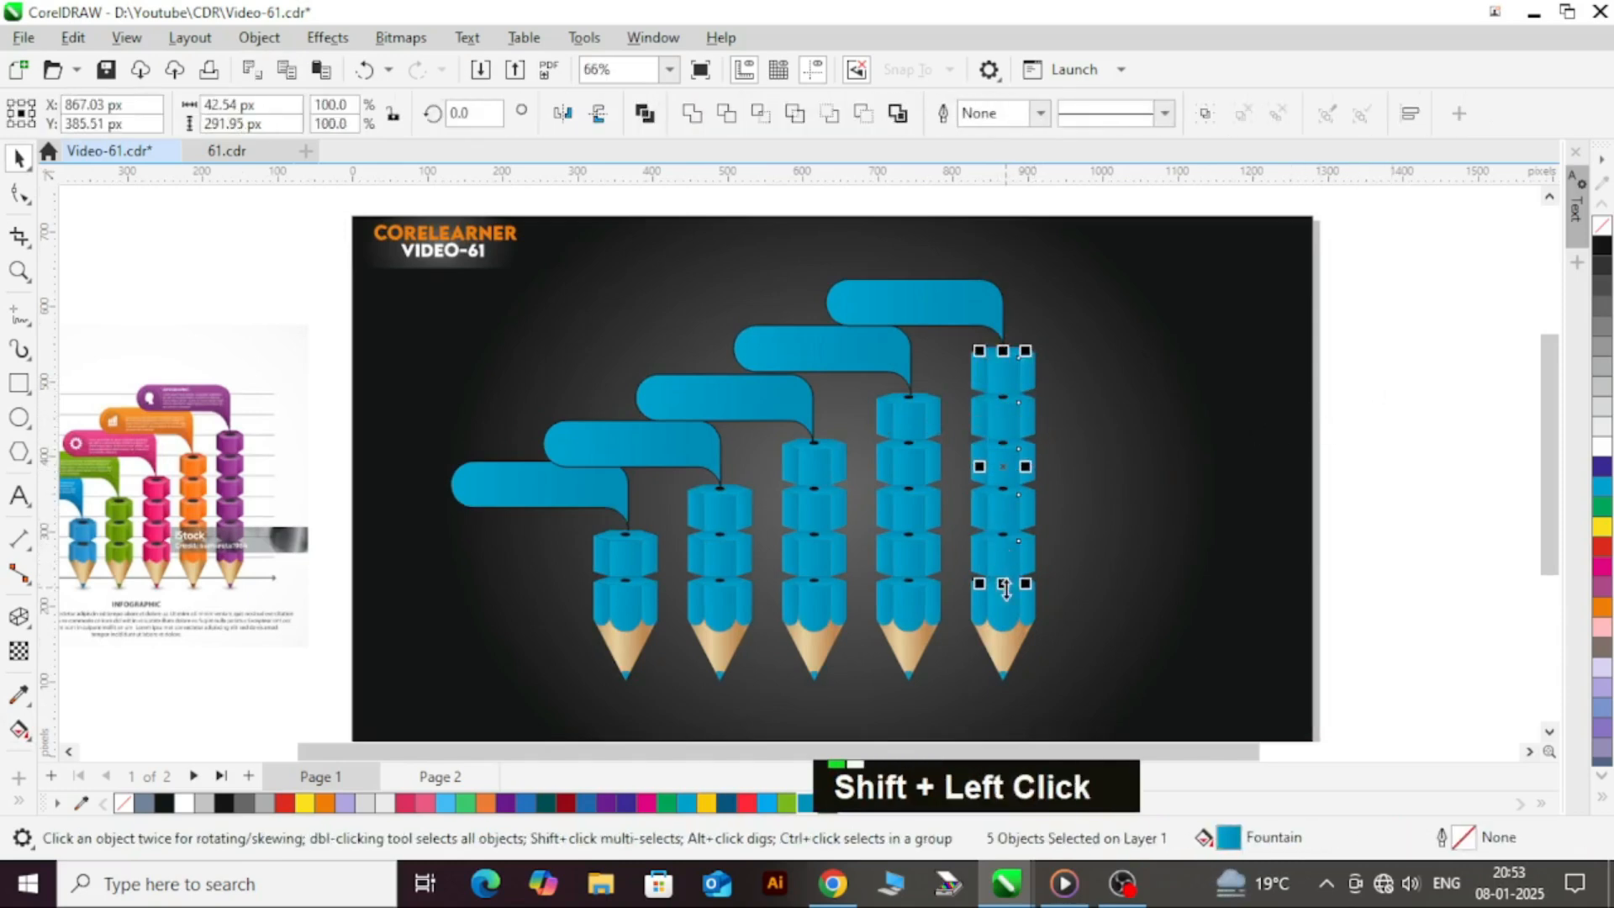
{"action": "left_click", "coordinate": [1003, 608], "text": "shift"}
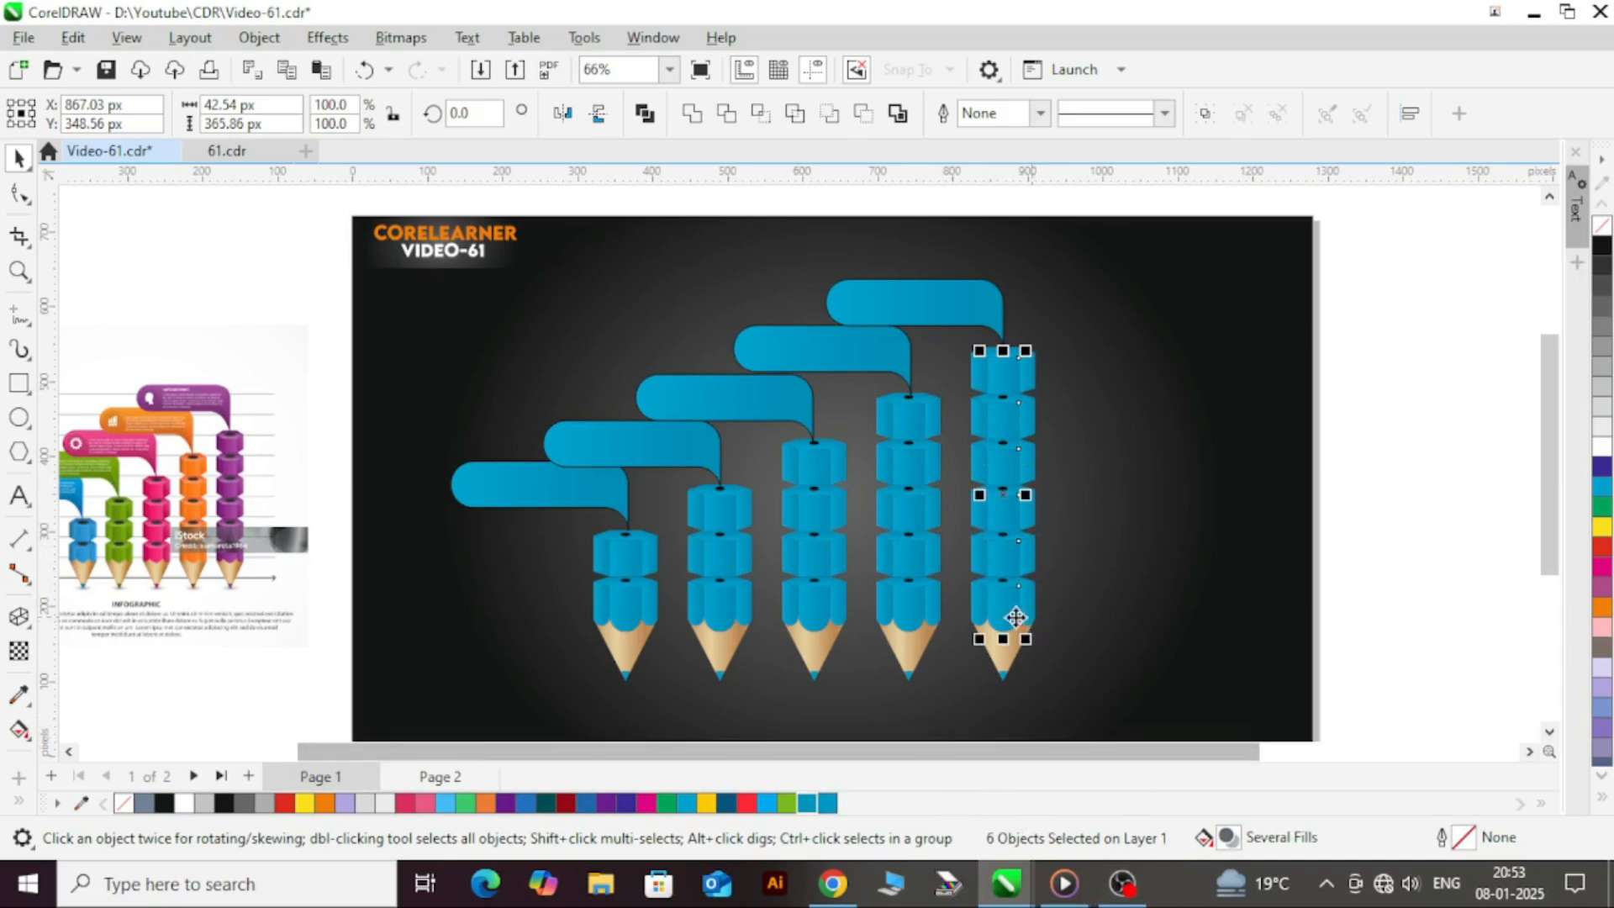
{"action": "left_click", "coordinate": [1604, 570]}
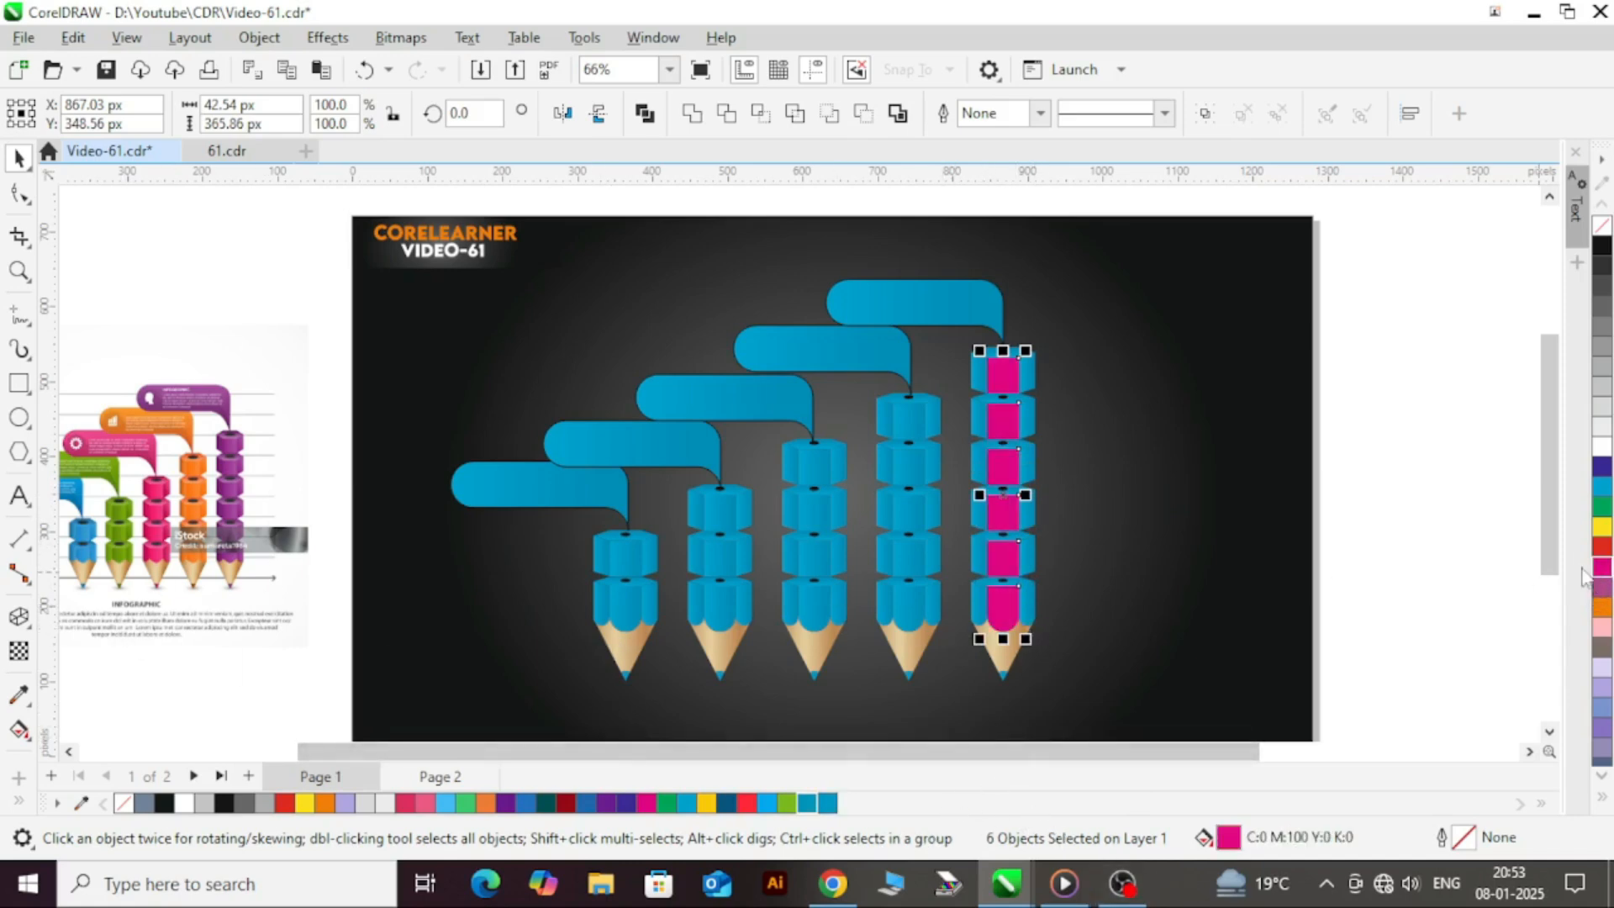
{"action": "double_click", "coordinate": [1229, 838]}
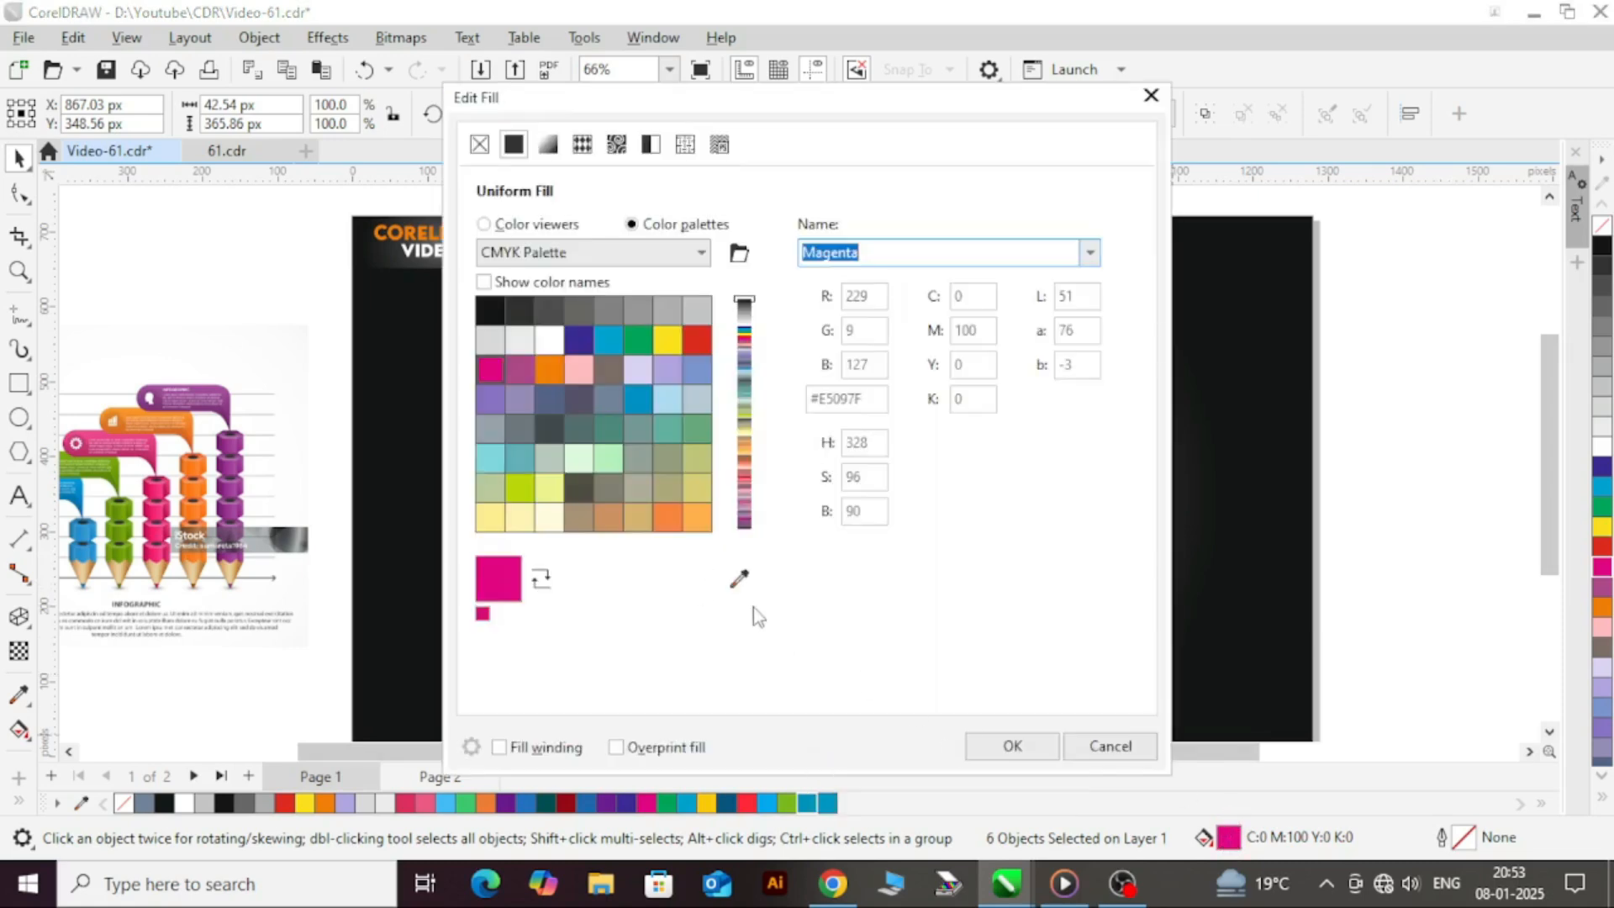
{"action": "left_click", "coordinate": [738, 579]}
{"action": "left_click", "coordinate": [232, 471]}
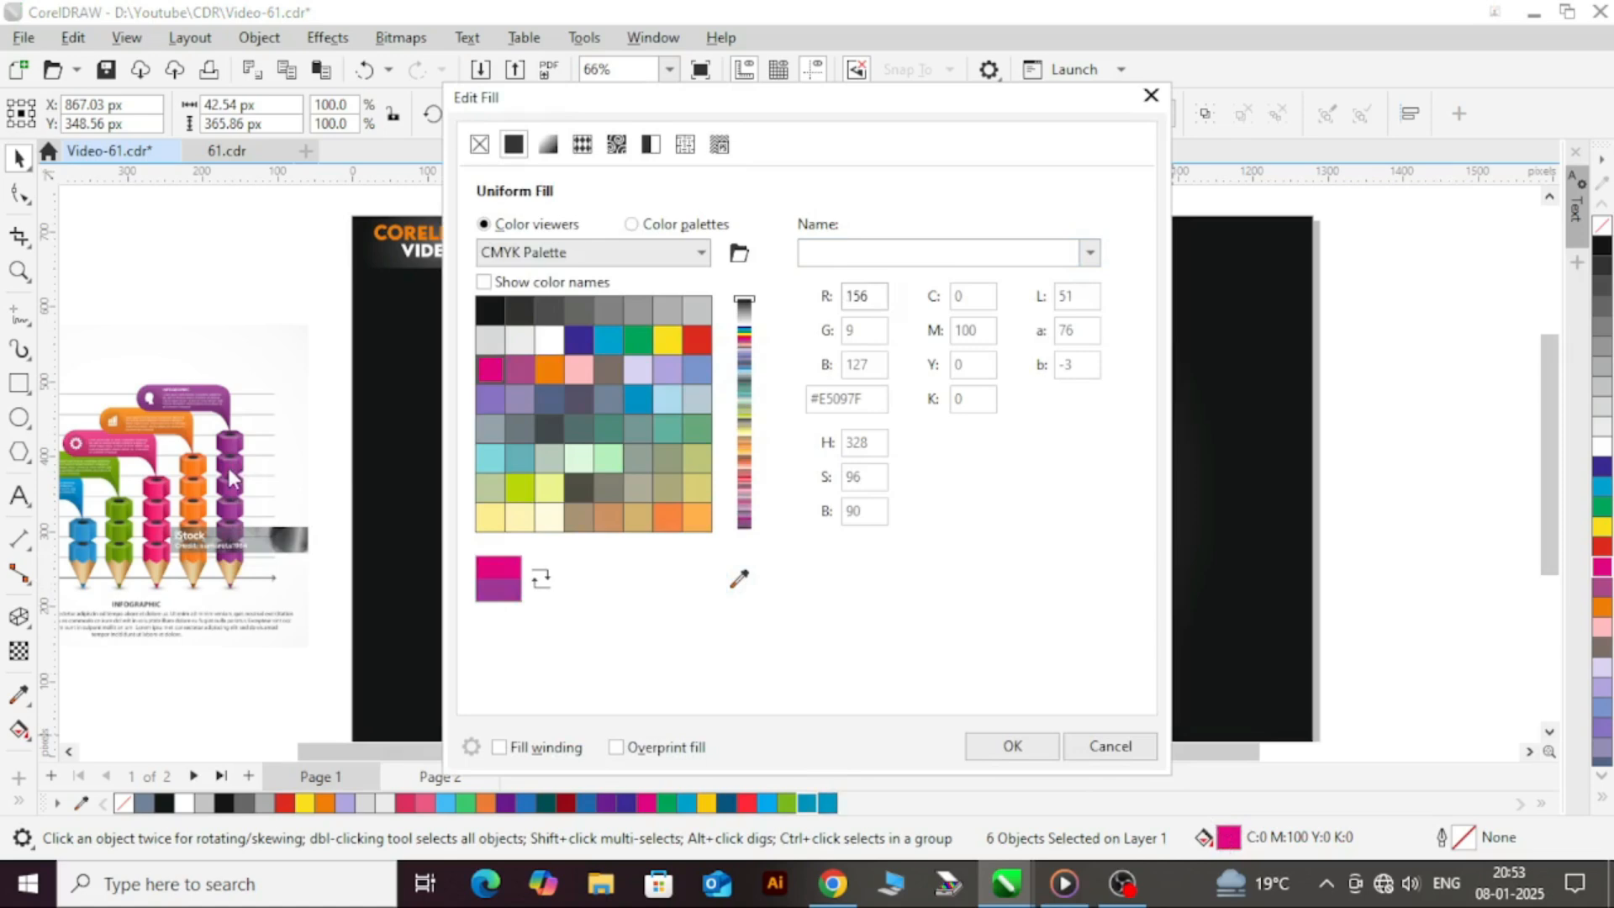
{"action": "left_click", "coordinate": [1012, 748]}
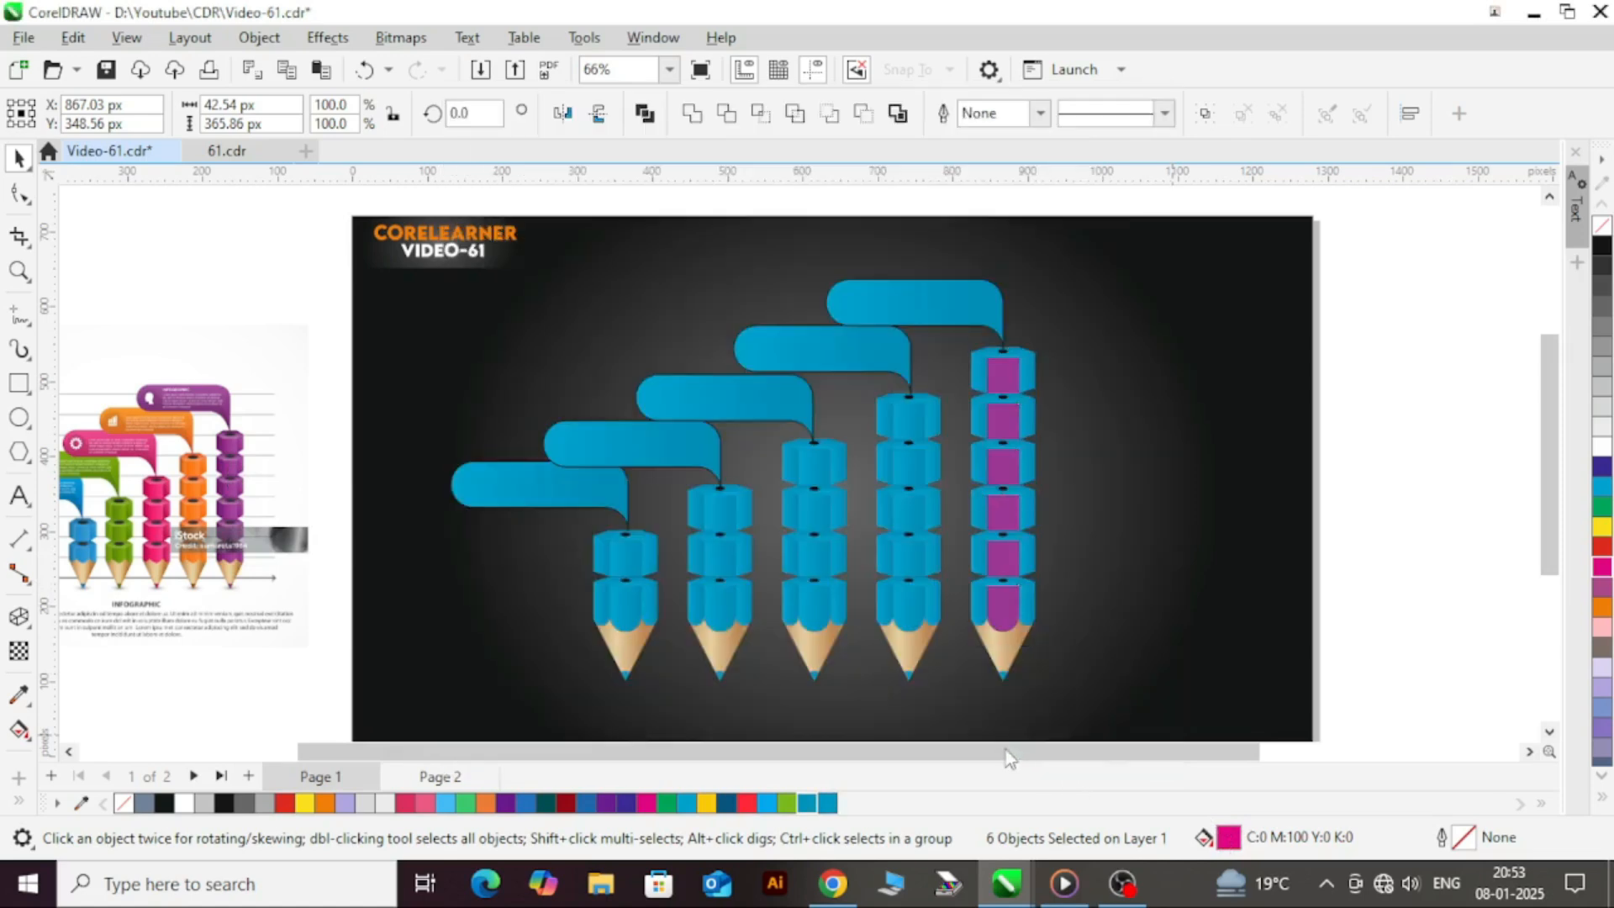
{"action": "left_click", "coordinate": [1345, 416]}
- Copy the plain purple fill from the front face to both side faces of the fifth pencil's top segment
{"action": "scroll", "coordinate": [995, 396], "scroll_direction": "up", "scroll_amount": 2}
{"action": "left_click", "coordinate": [1019, 392]}
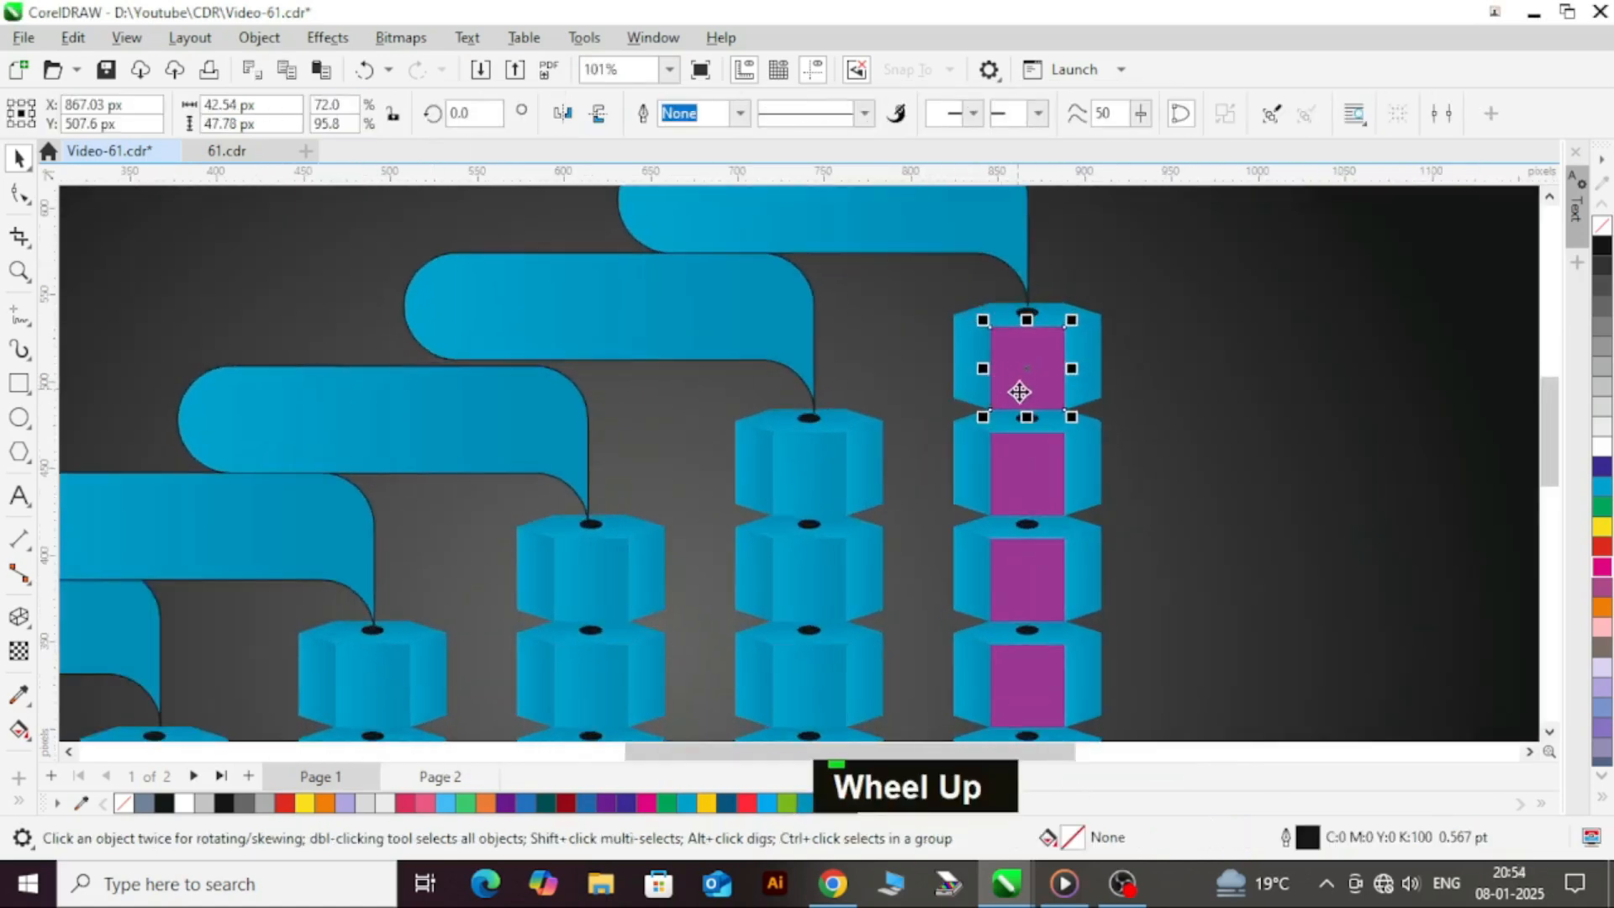
{"action": "left_click_drag", "start_coordinate": [1019, 392], "coordinate": [1092, 375]}
{"action": "scroll", "coordinate": [1076, 378], "scroll_direction": "up", "scroll_amount": 1}
{"action": "left_click", "coordinate": [1009, 382]}
{"action": "scroll", "coordinate": [1061, 362], "scroll_direction": "down", "scroll_amount": 5}
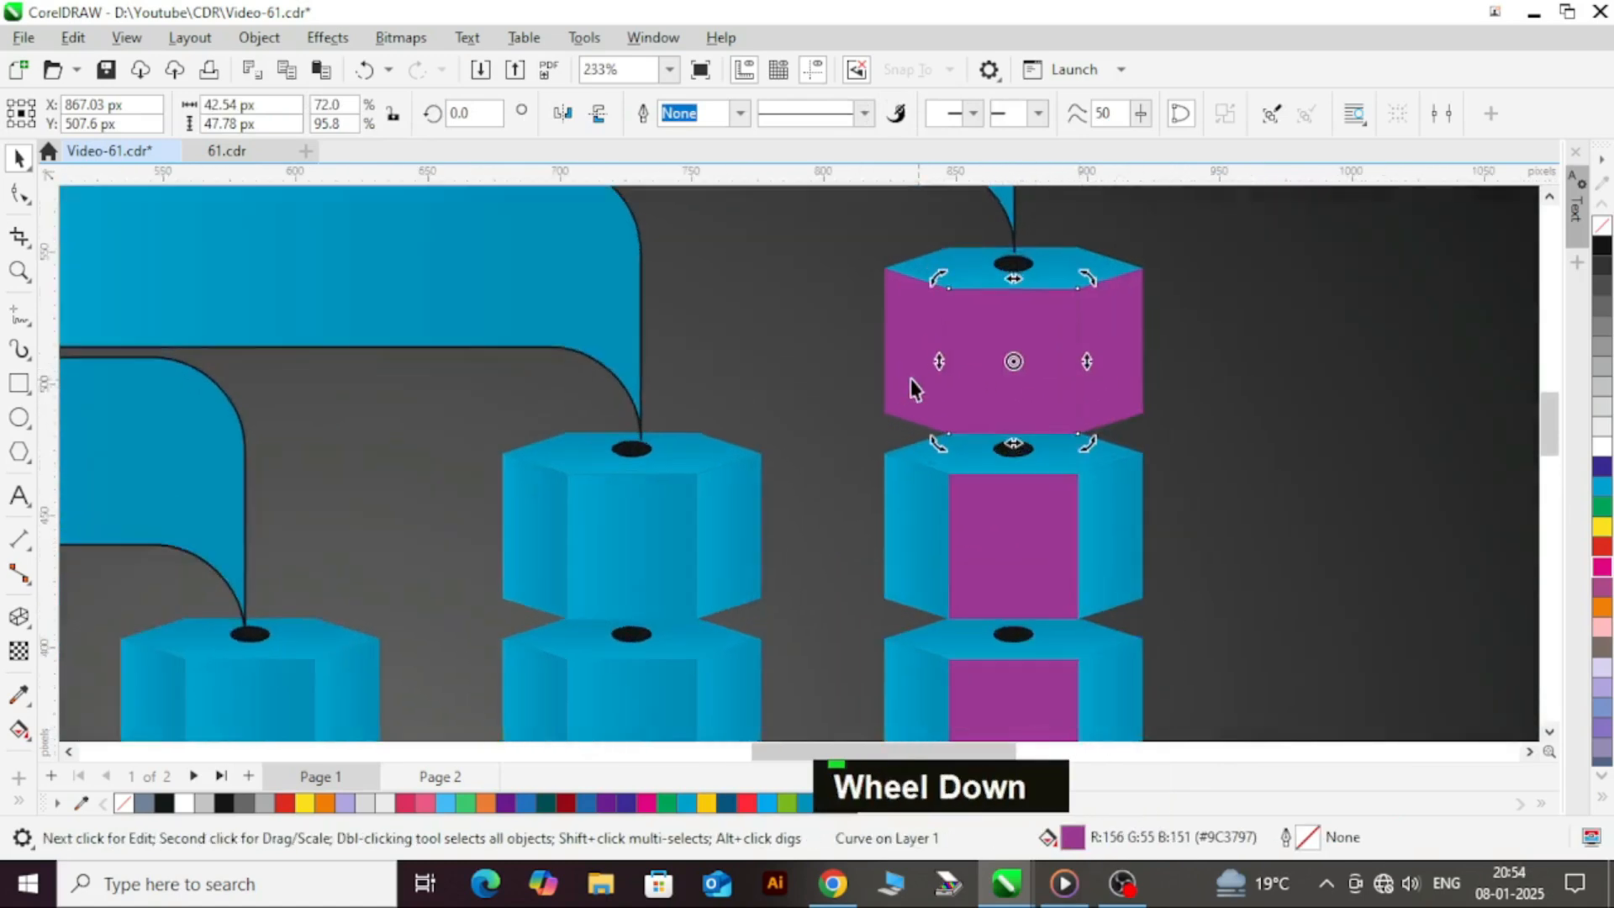
- Apply a horizontal fountain fill to the top segment's front face on the fifth pencil, using the sampled purple at both ends
{"action": "scroll", "coordinate": [958, 400], "scroll_direction": "up", "scroll_amount": 6}
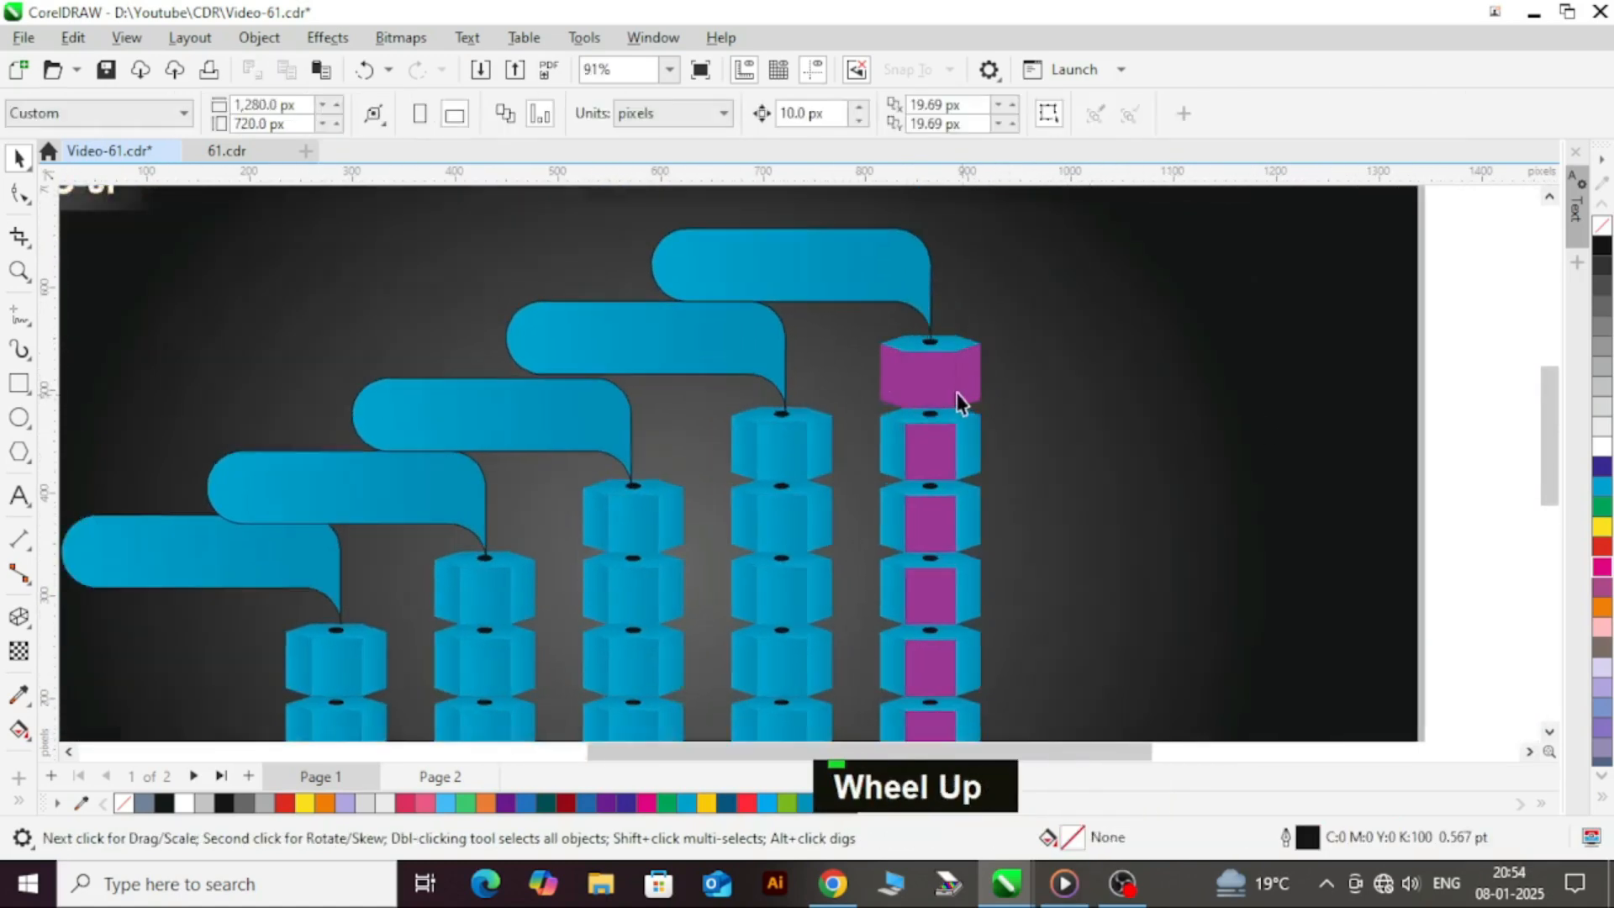
{"action": "left_click", "coordinate": [911, 382]}
{"action": "key", "text": "g"}
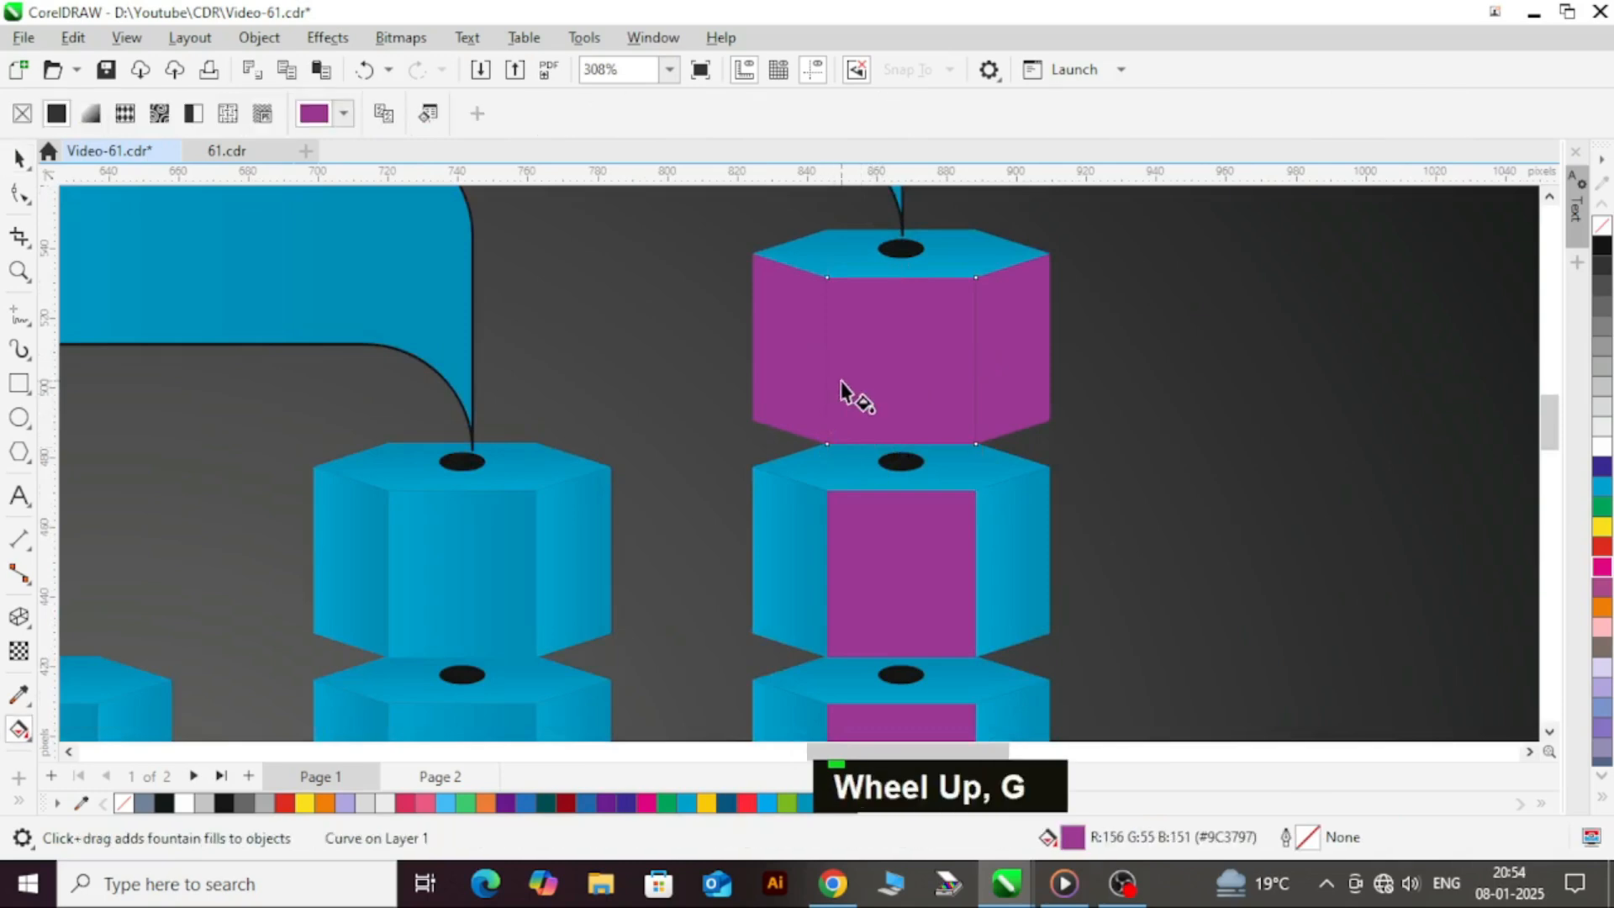
{"action": "scroll", "coordinate": [850, 396], "scroll_direction": "up", "scroll_amount": 2}
{"action": "left_click_drag", "start_coordinate": [835, 359], "coordinate": [1007, 360]}
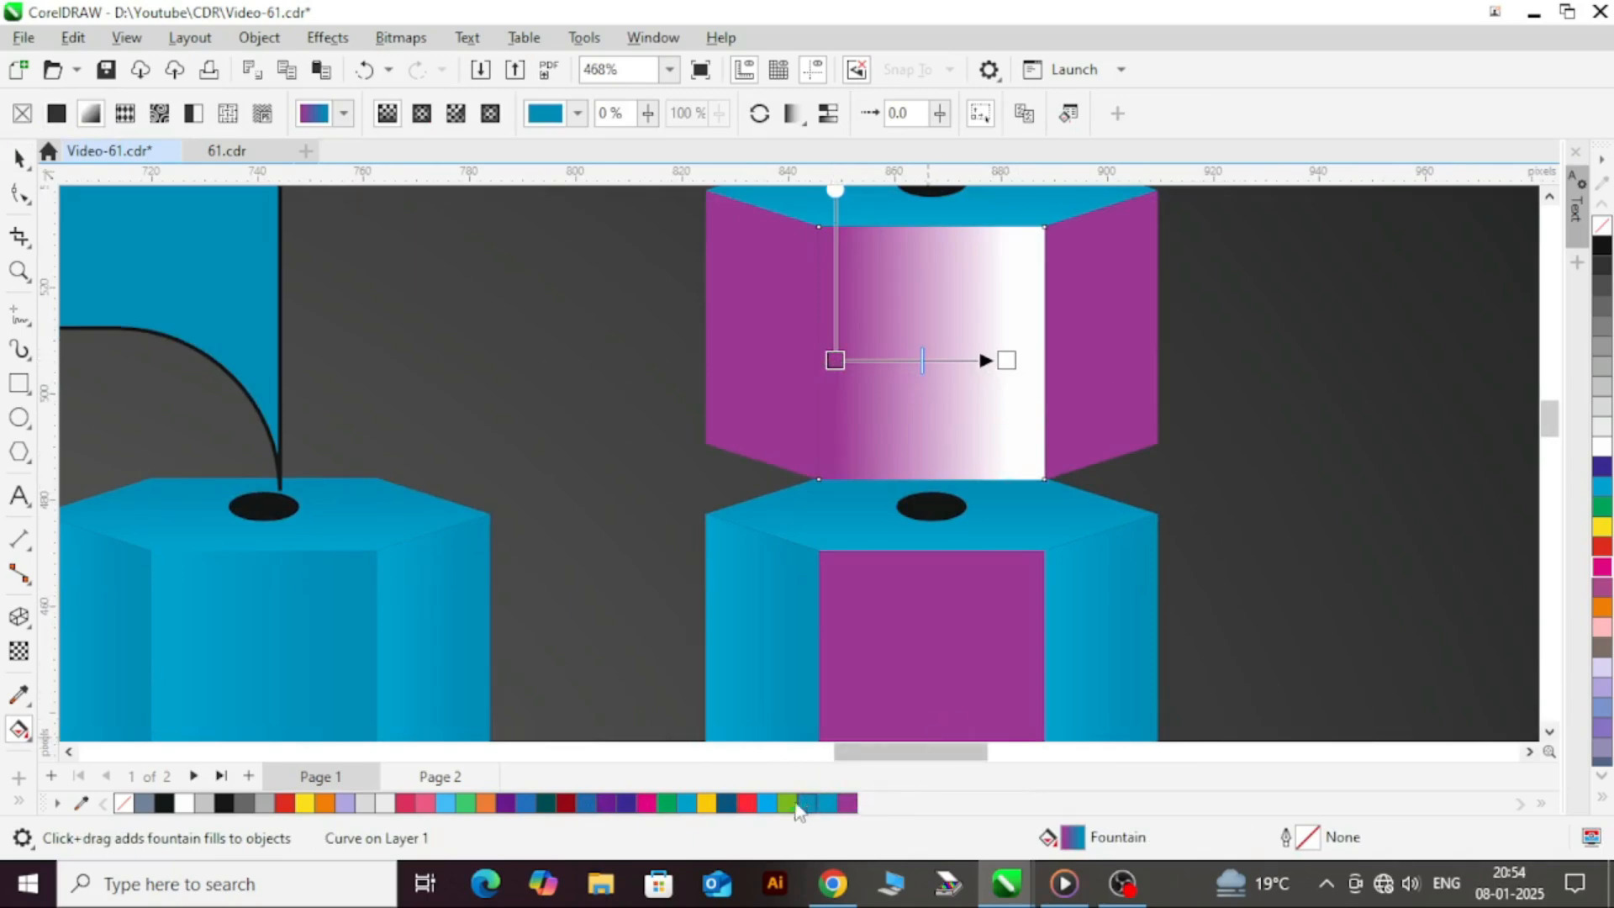
{"action": "left_click", "coordinate": [849, 803]}
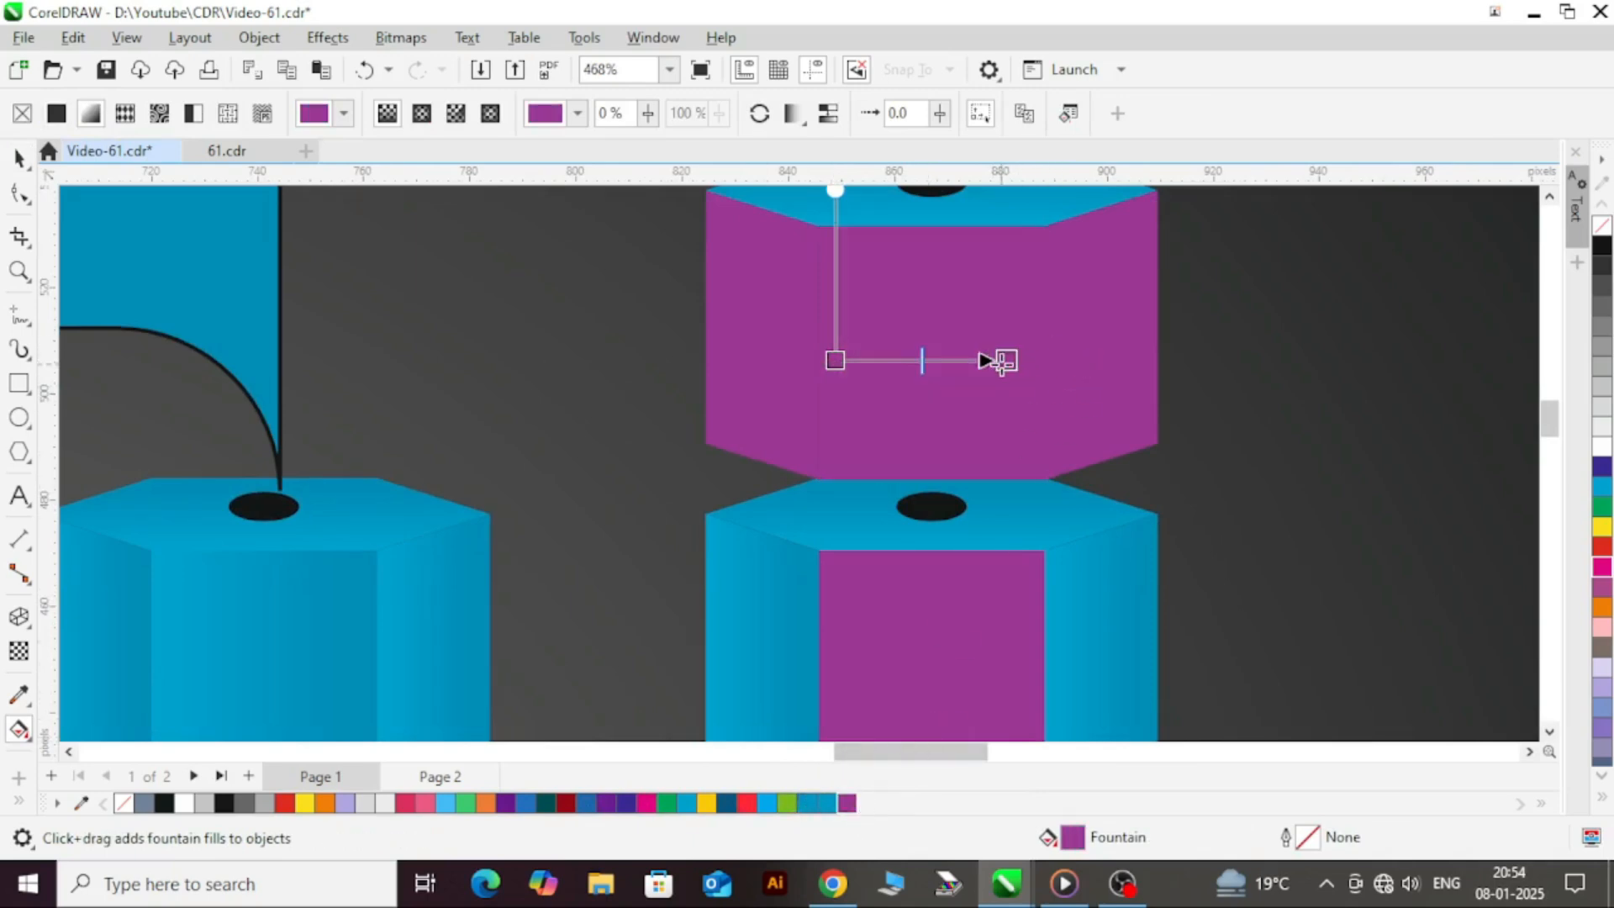
- Darken the end colour of the front face's gradient by switching it to CMYK and setting K to 20
{"action": "double_click", "coordinate": [1005, 360]}
{"action": "left_click", "coordinate": [964, 388]}
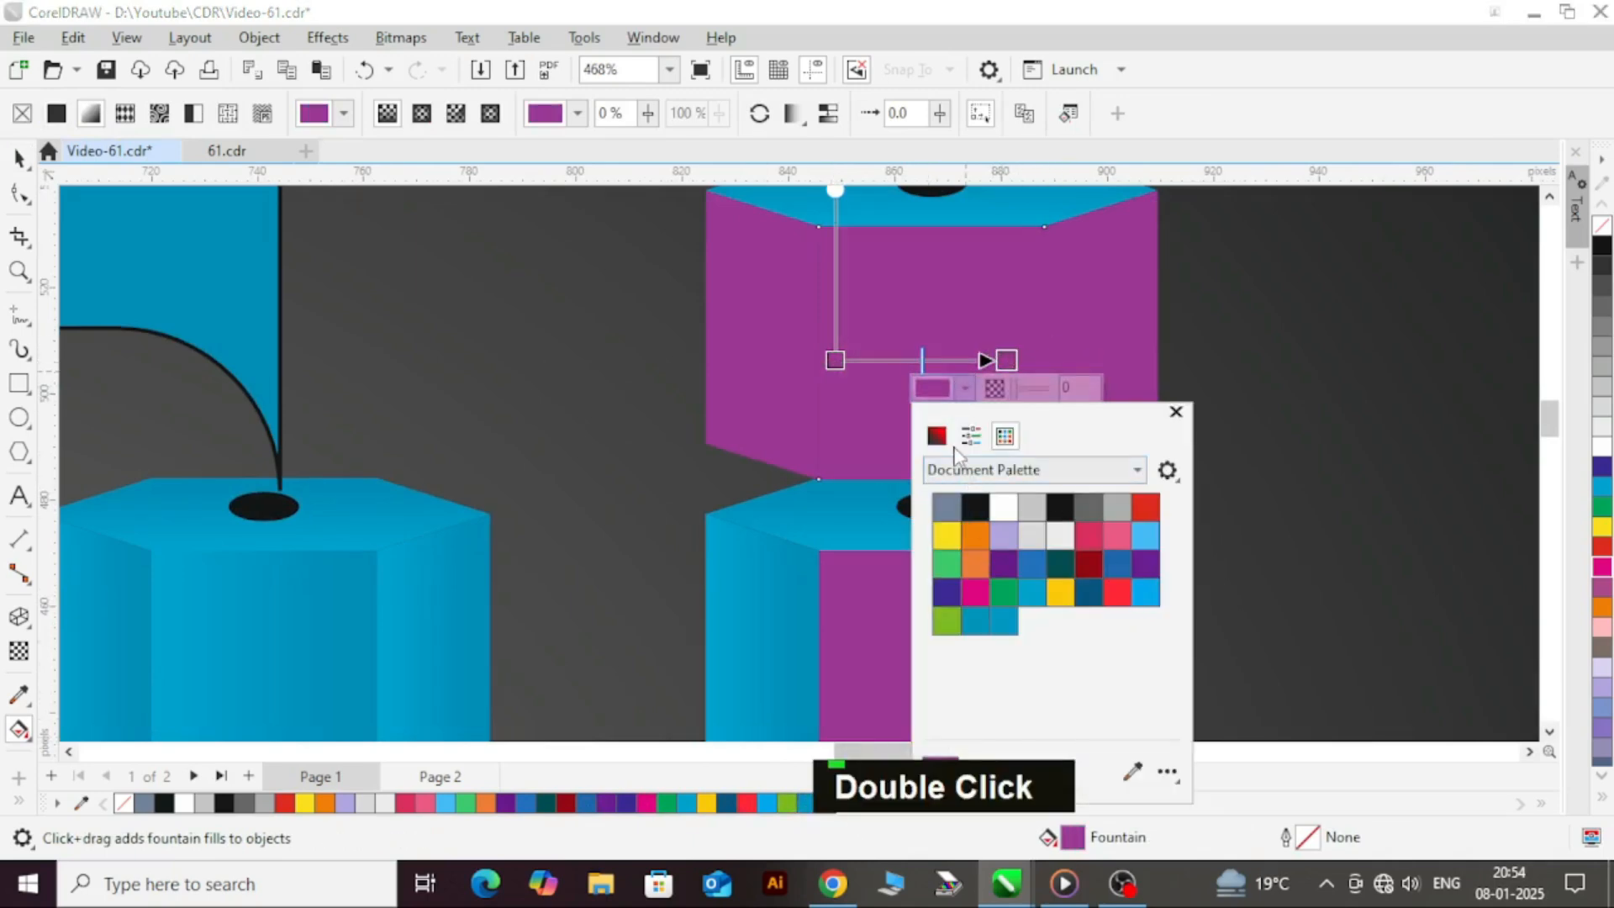
{"action": "left_click", "coordinate": [945, 436]}
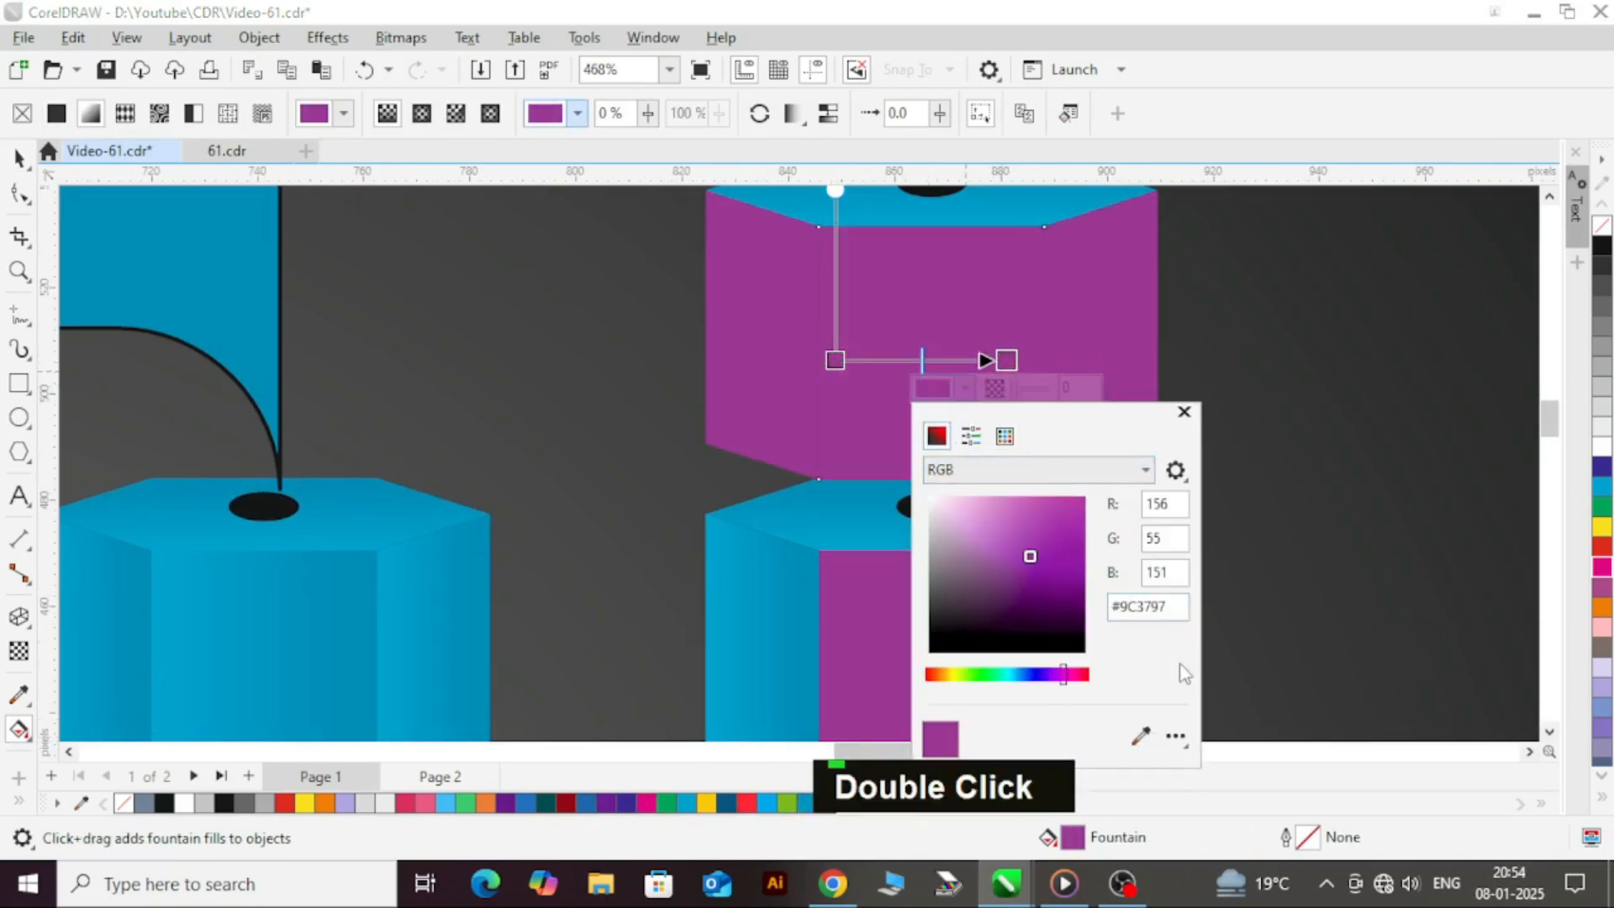
{"action": "double_click", "coordinate": [1001, 469]}
{"action": "left_click", "coordinate": [1055, 469]}
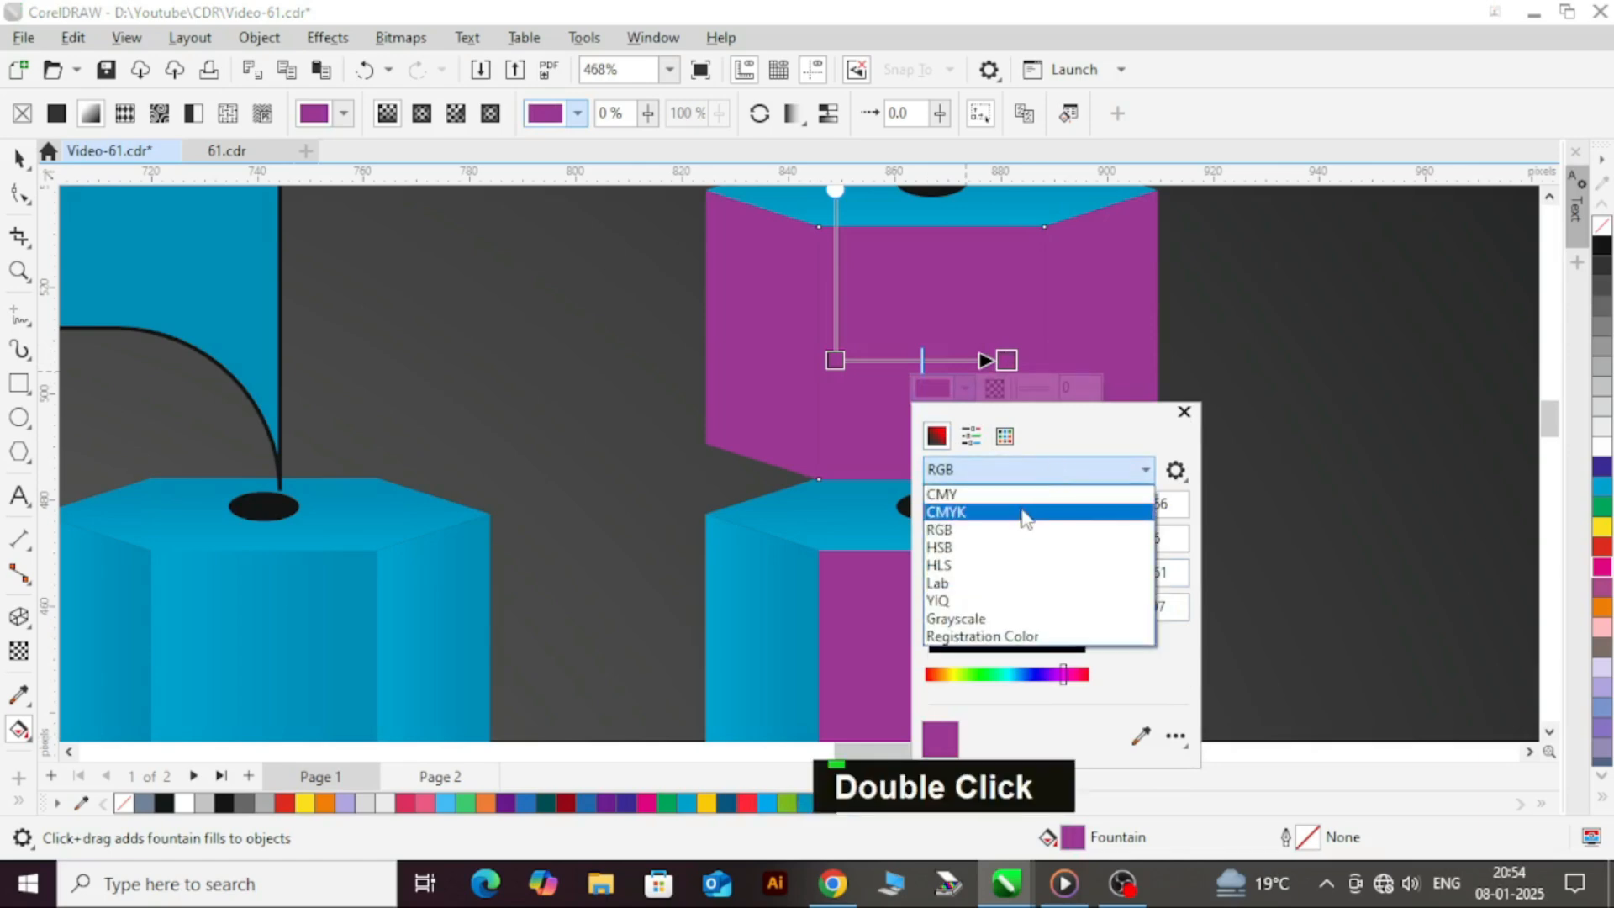
{"action": "left_click", "coordinate": [1026, 513]}
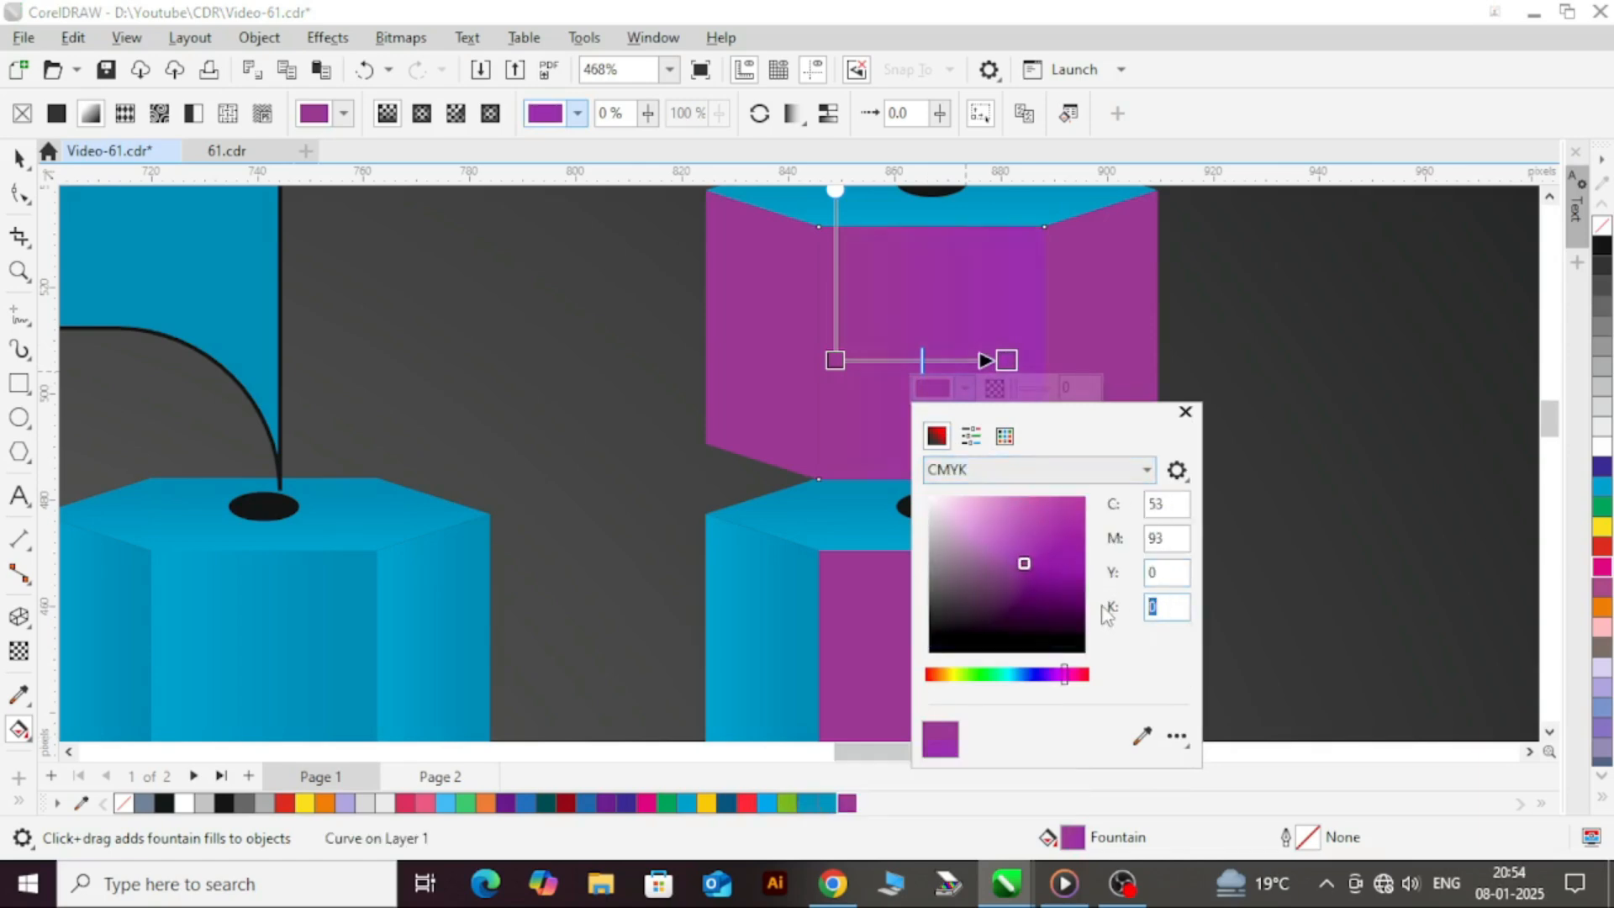
{"action": "type", "text": "10"}
{"action": "key", "text": "Return"}
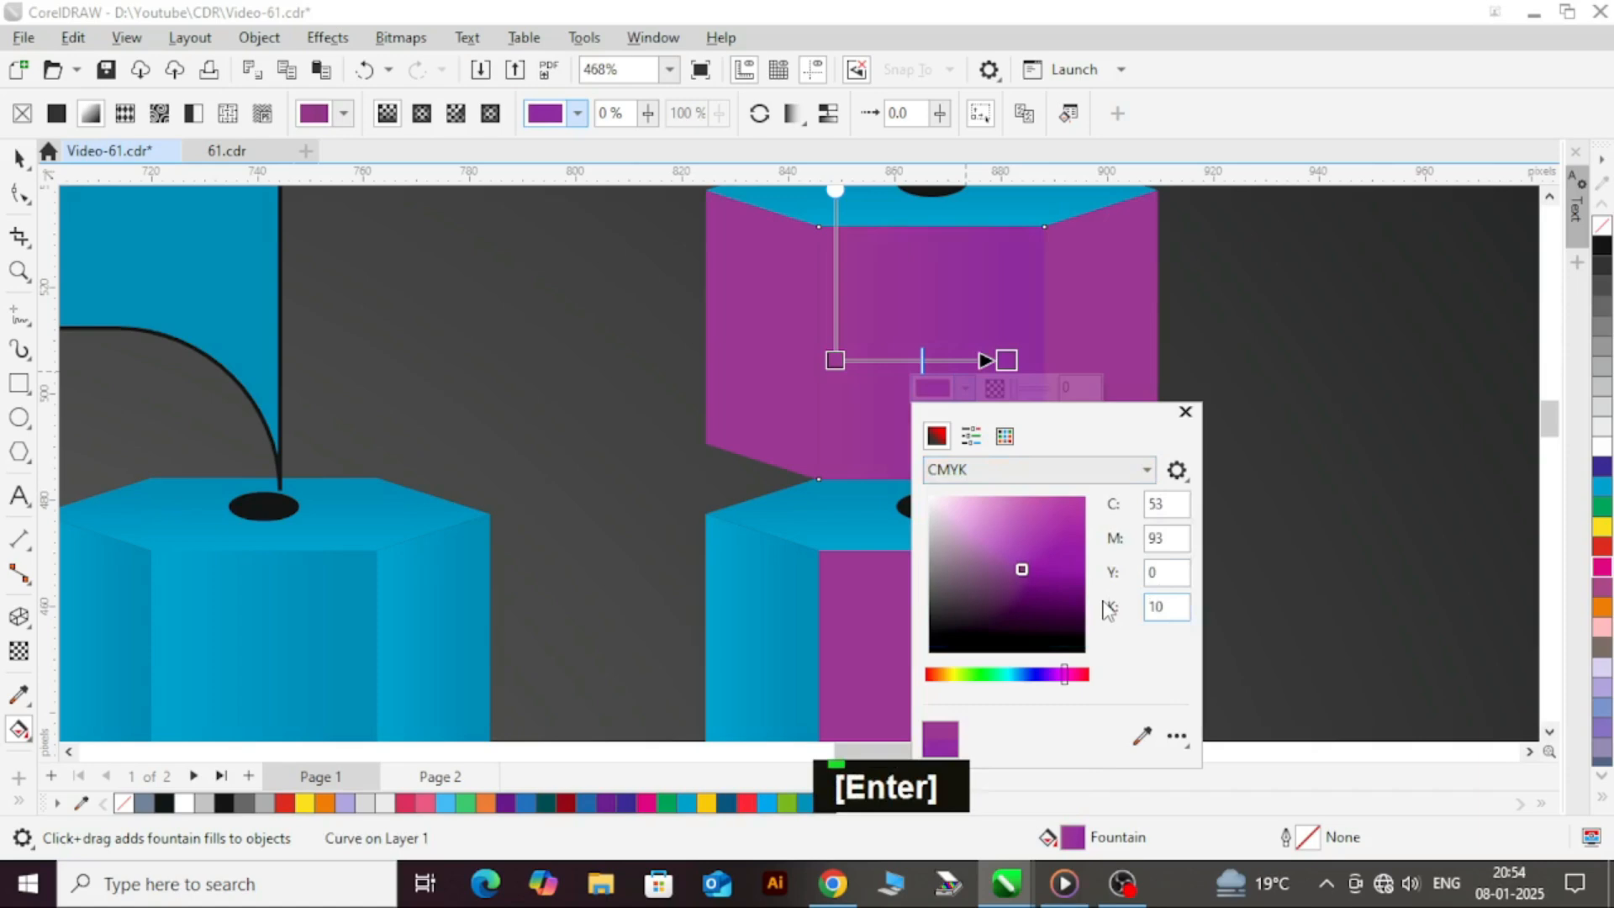
{"action": "type", "text": "20"}
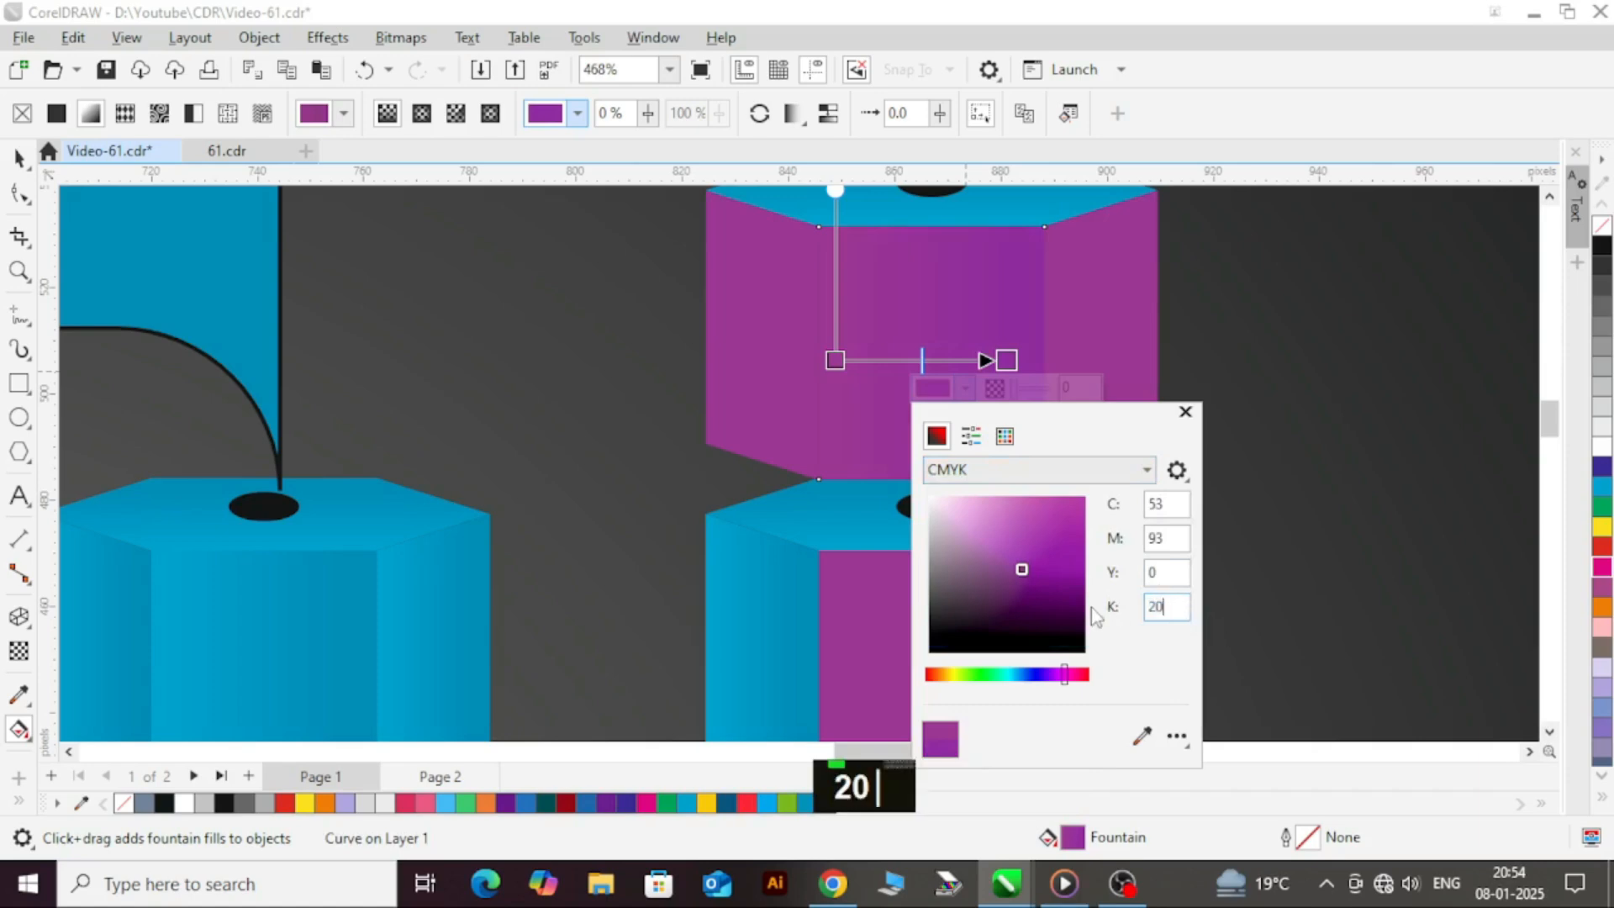
{"action": "key", "text": "Return"}
{"action": "key", "text": "ctrl+space"}
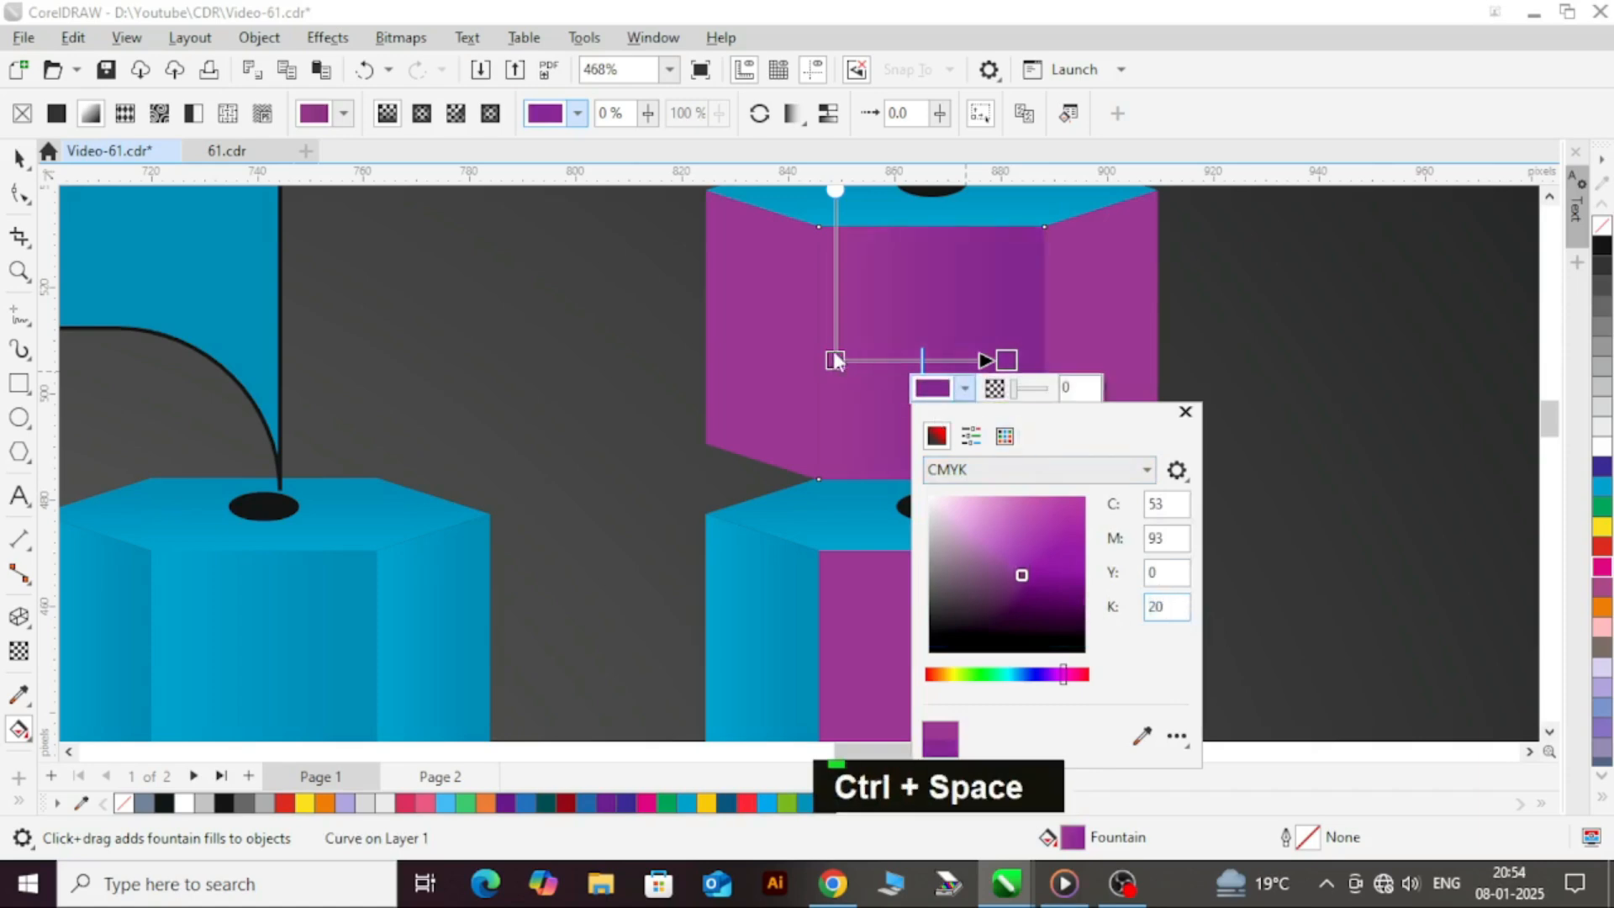
- Move the gradient's start inward on the front face and copy the purple gradient to the top segment's two side faces
{"action": "left_click_drag", "start_coordinate": [834, 361], "coordinate": [875, 360]}
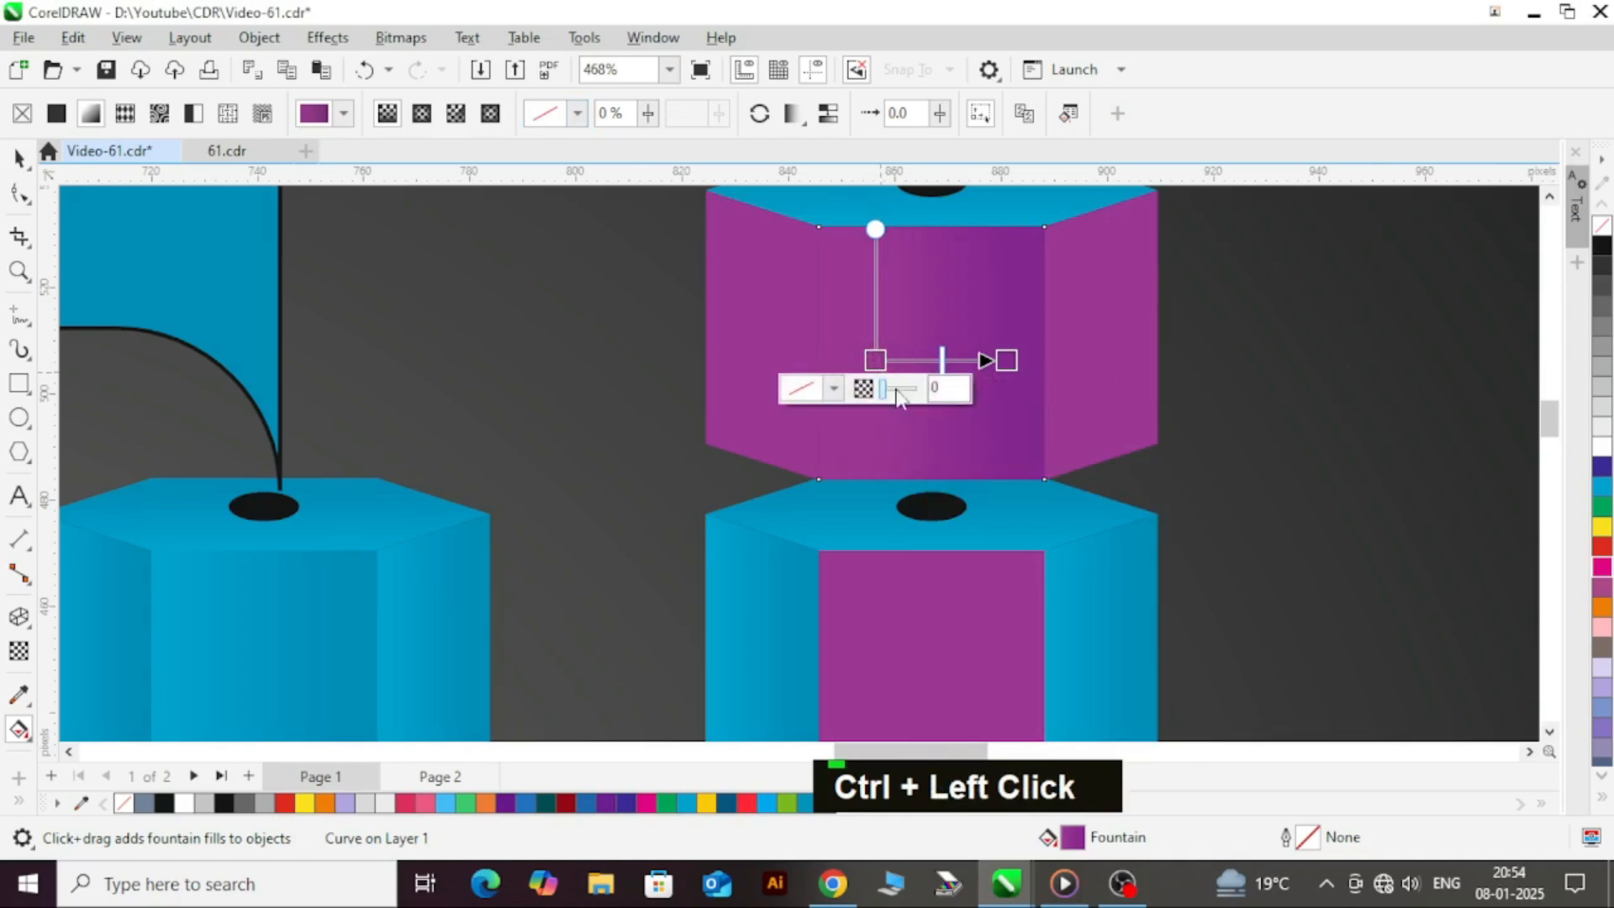
{"action": "key", "text": "ctrl+space"}
{"action": "left_click", "coordinate": [998, 302]}
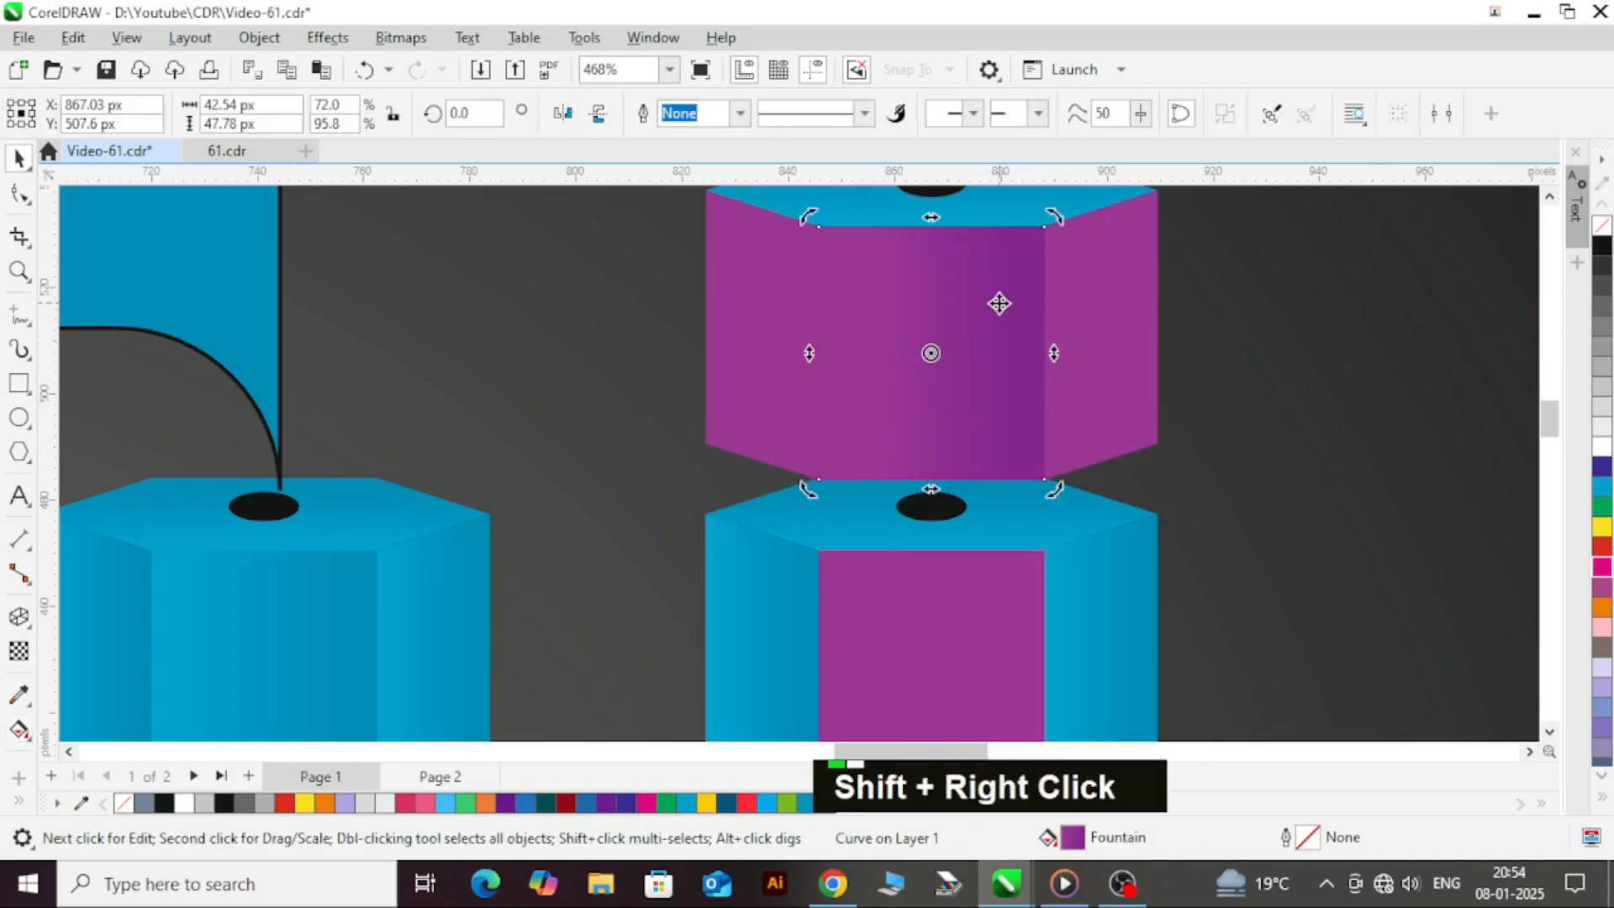
{"action": "left_click", "coordinate": [1094, 308]}
{"action": "right_click", "coordinate": [1108, 263], "text": "shift"}
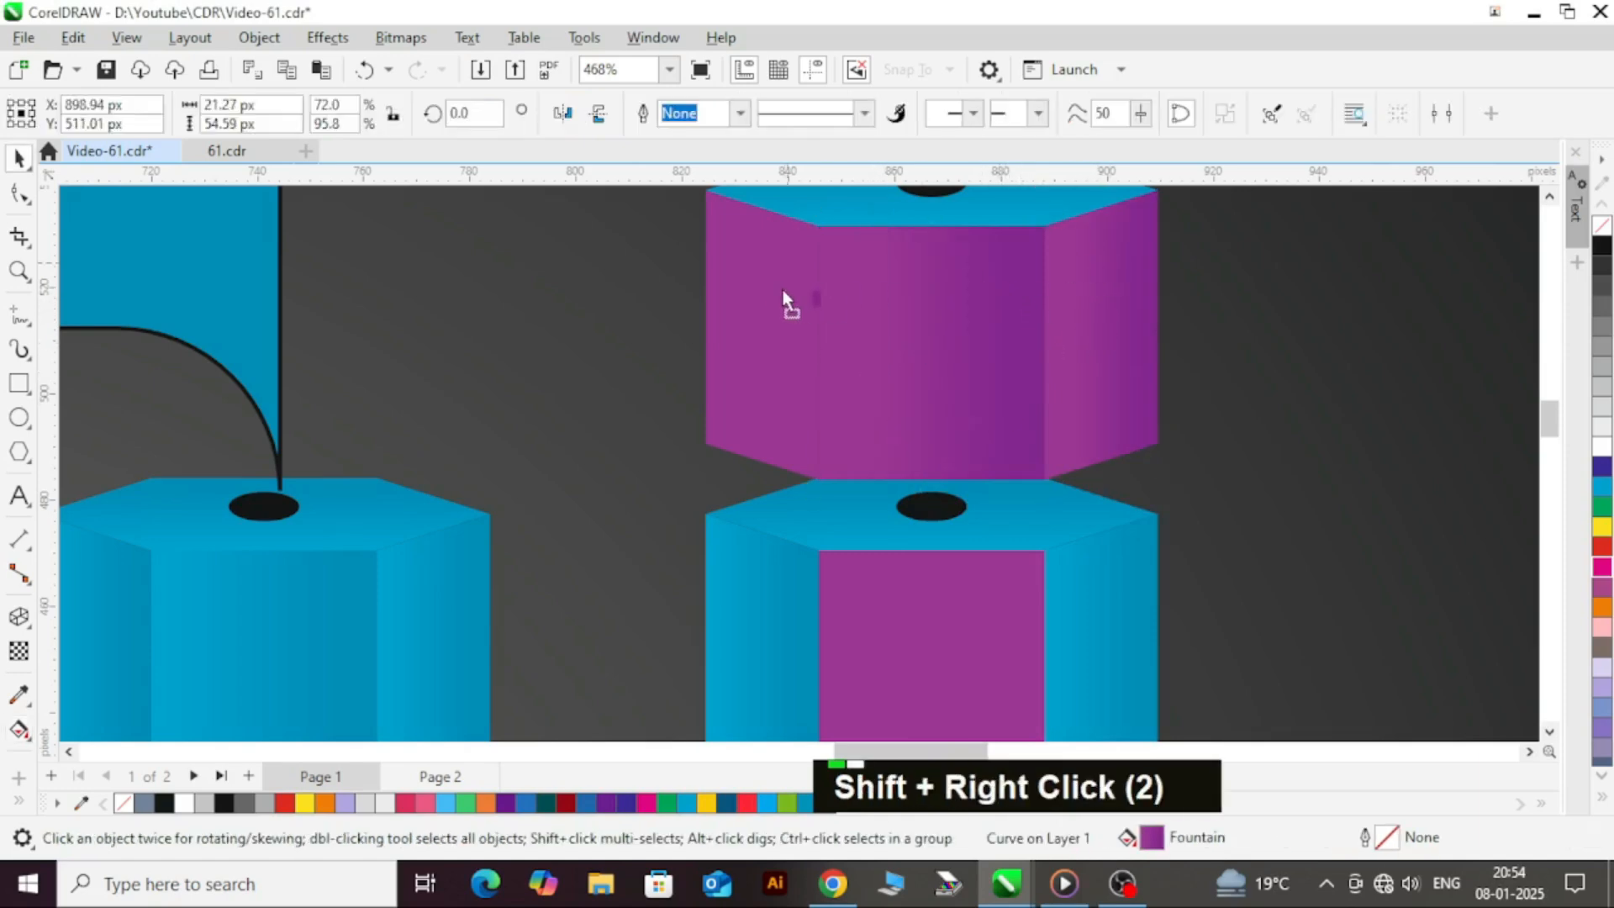
{"action": "scroll", "coordinate": [881, 340], "scroll_direction": "down", "scroll_amount": 5}
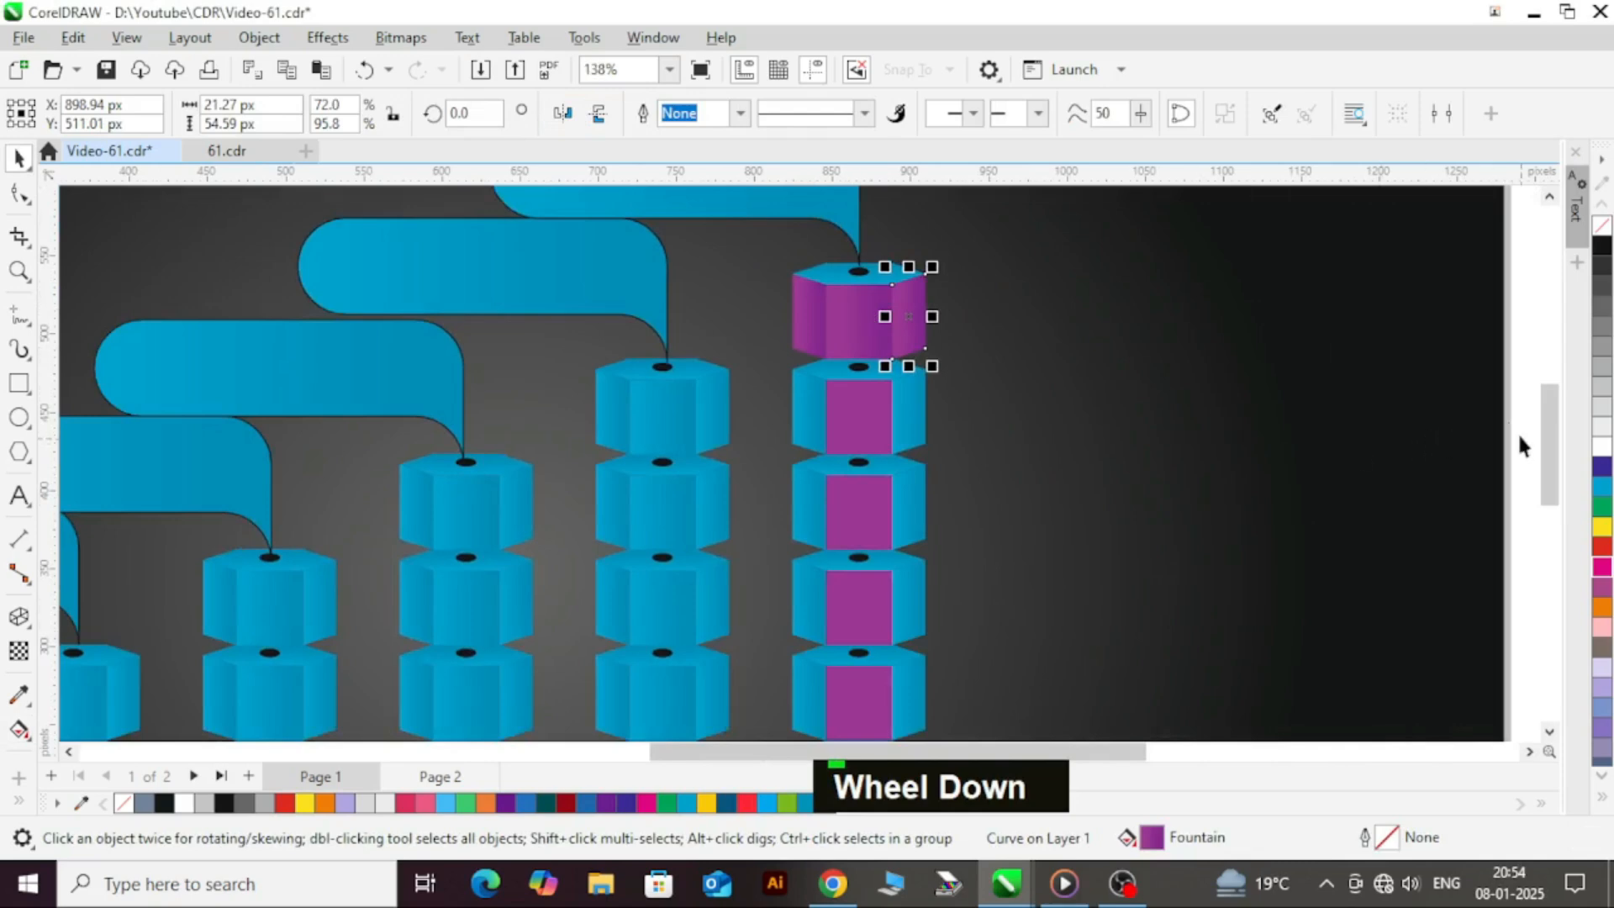
{"action": "scroll", "coordinate": [1148, 384], "scroll_direction": "up", "scroll_amount": 1}
{"action": "left_click", "coordinate": [1549, 338]}
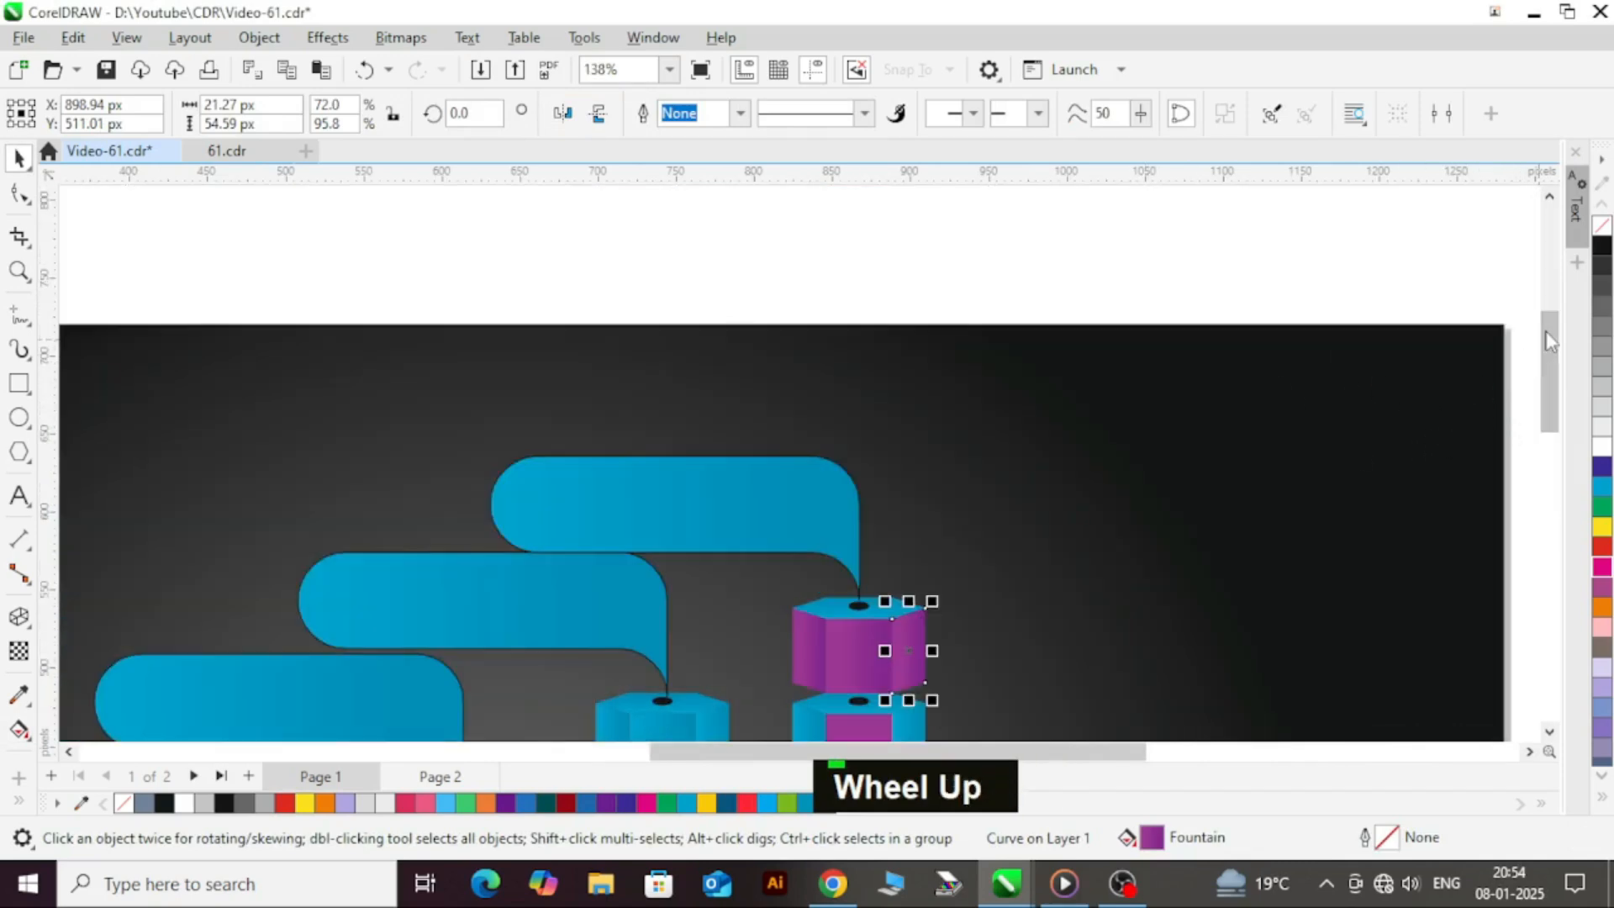
{"action": "scroll", "coordinate": [891, 389], "scroll_direction": "down", "scroll_amount": 2}
{"action": "left_click", "coordinate": [1353, 502]}
- Copy the fill of the fifth pencil's purple top segment to all three side faces of each of the five segments below it
{"action": "scroll", "coordinate": [900, 588], "scroll_direction": "up", "scroll_amount": 2}
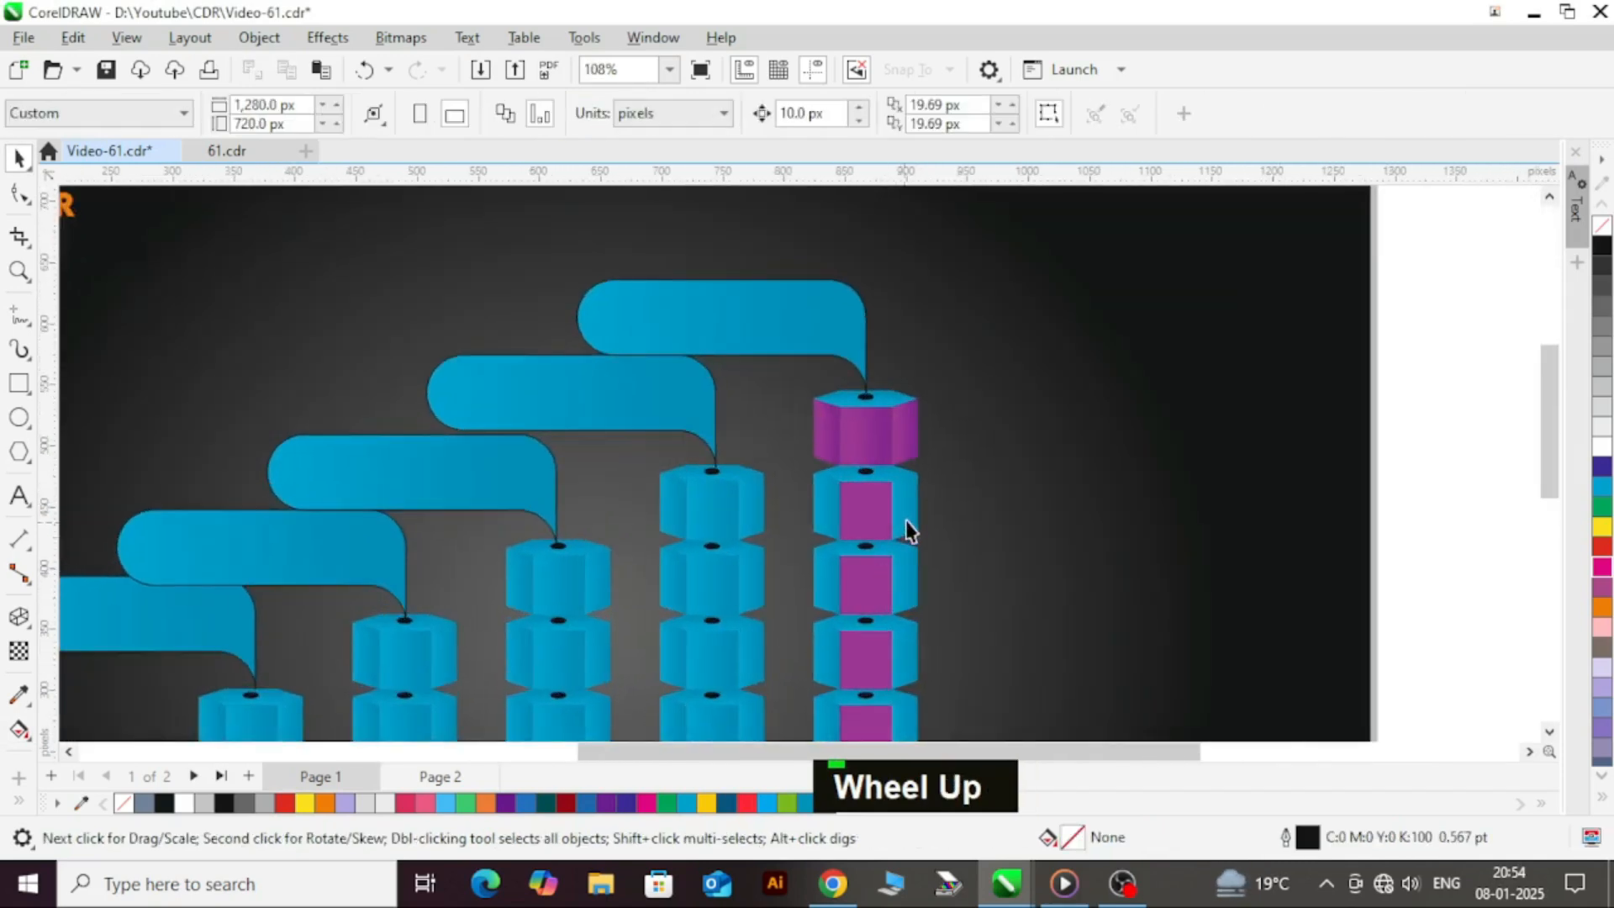
{"action": "left_click", "coordinate": [908, 528]}
{"action": "scroll", "coordinate": [895, 500], "scroll_direction": "down", "scroll_amount": 1}
{"action": "scroll", "coordinate": [871, 517], "scroll_direction": "up", "scroll_amount": 2}
{"action": "left_click", "coordinate": [870, 515], "text": "shift"}
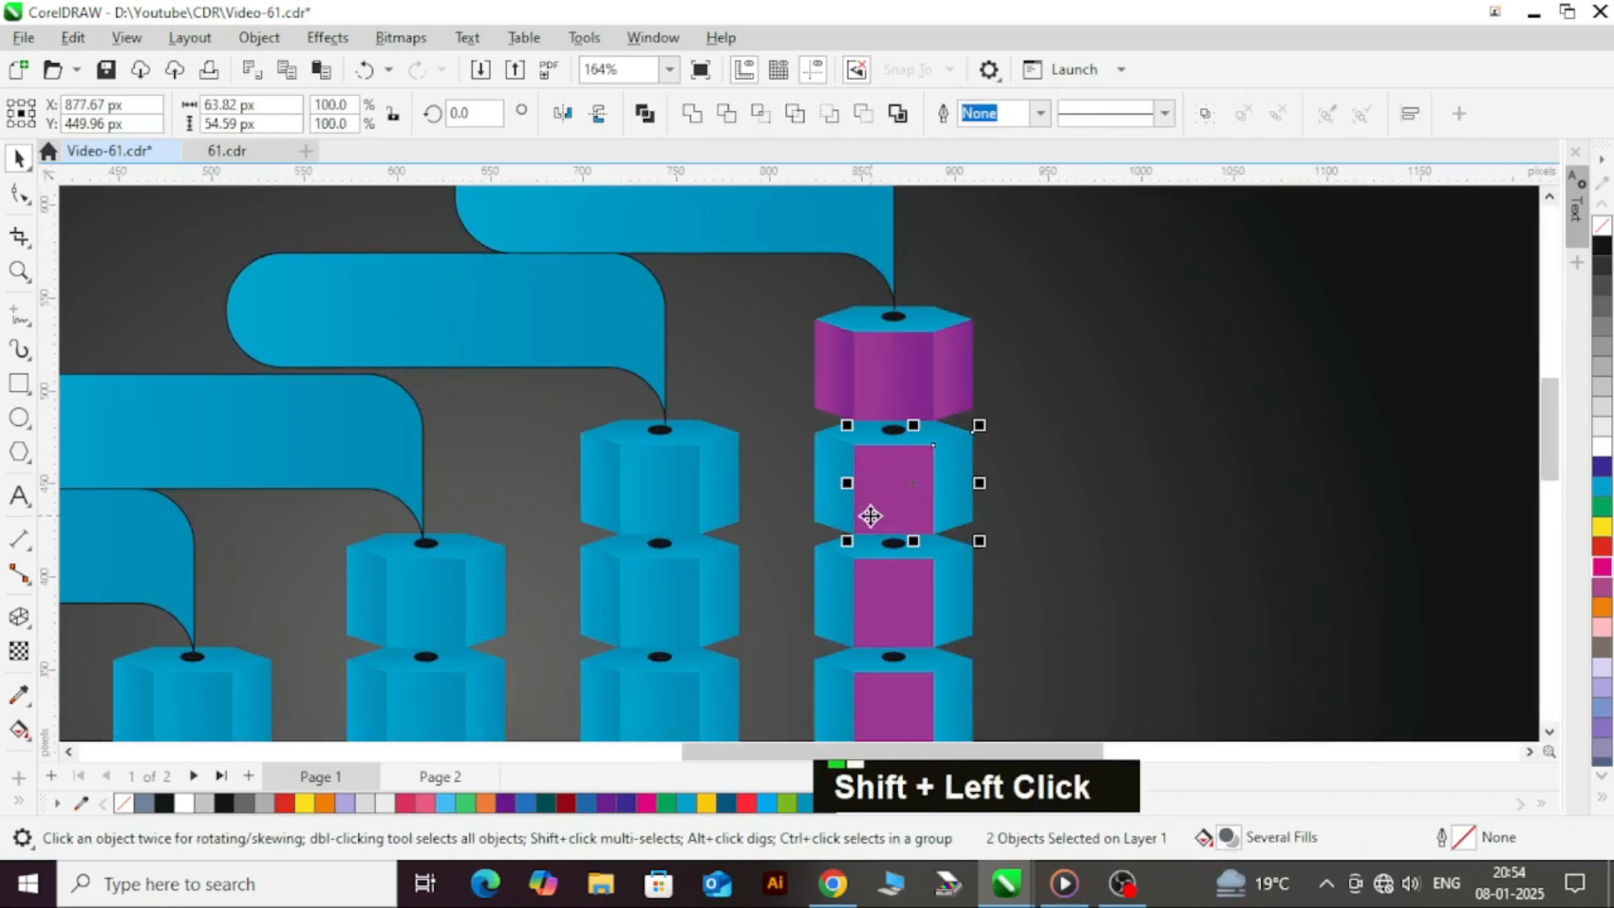
{"action": "left_click", "coordinate": [828, 503], "text": "shift"}
{"action": "left_click", "coordinate": [890, 594], "text": "shift"}
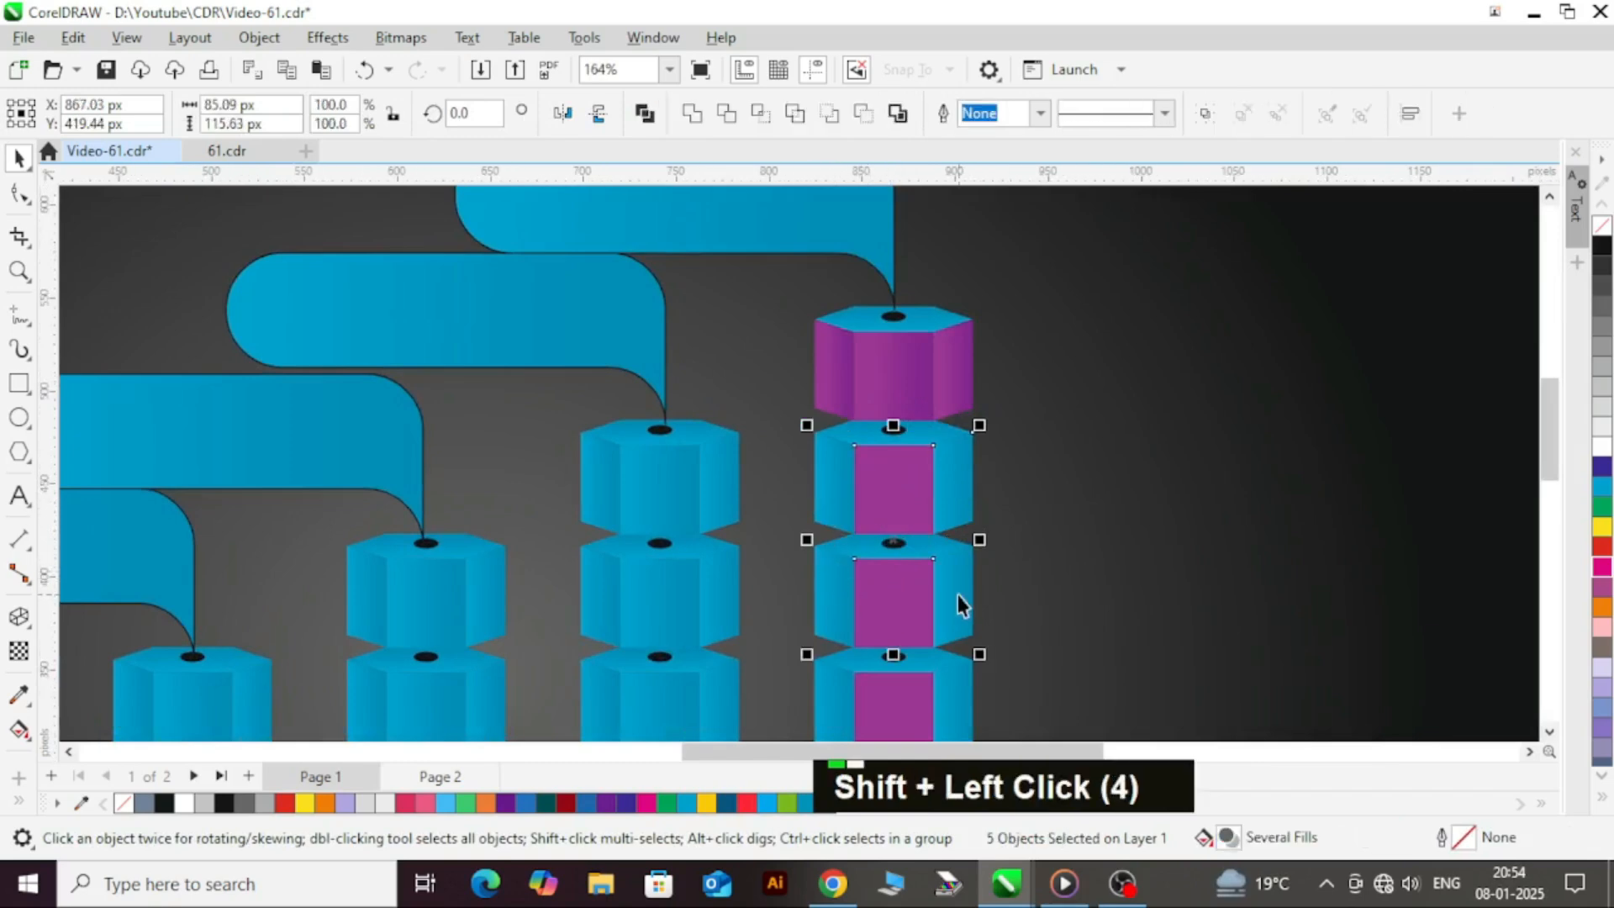
{"action": "scroll", "coordinate": [934, 677], "scroll_direction": "down", "scroll_amount": 1}
{"action": "scroll", "coordinate": [948, 648], "scroll_direction": "up", "scroll_amount": 1}
{"action": "left_click", "coordinate": [896, 647], "text": "shift"}
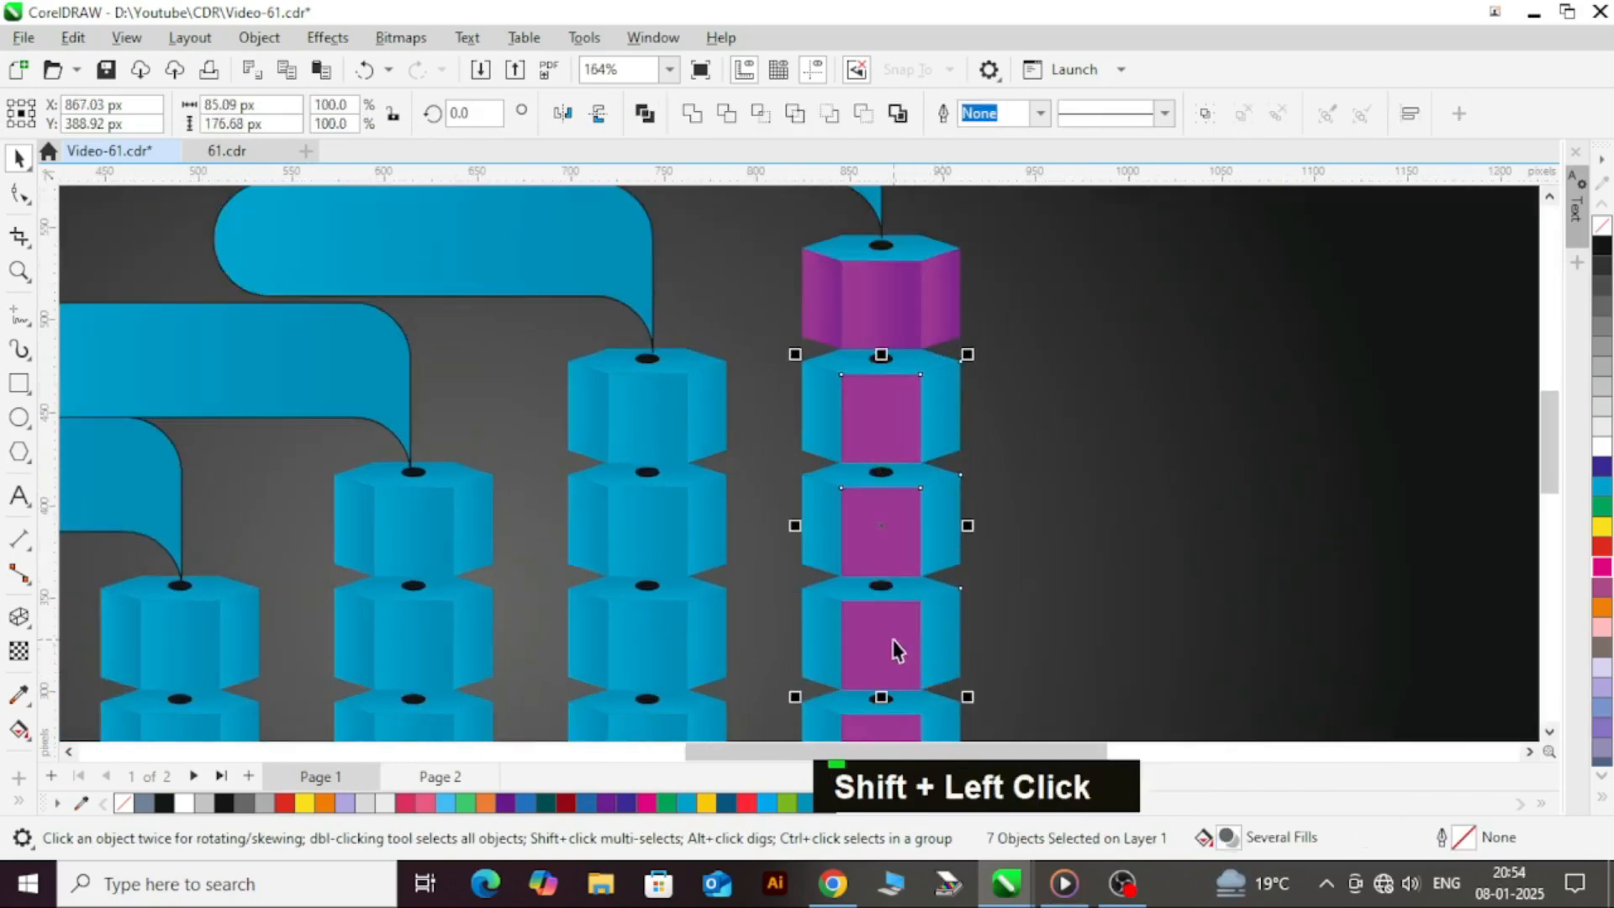
{"action": "left_click", "coordinate": [830, 629], "text": "shift"}
{"action": "left_click", "coordinate": [853, 486], "text": "shift"}
{"action": "scroll", "coordinate": [888, 703], "scroll_direction": "down", "scroll_amount": 1}
{"action": "scroll", "coordinate": [815, 661], "scroll_direction": "up", "scroll_amount": 1}
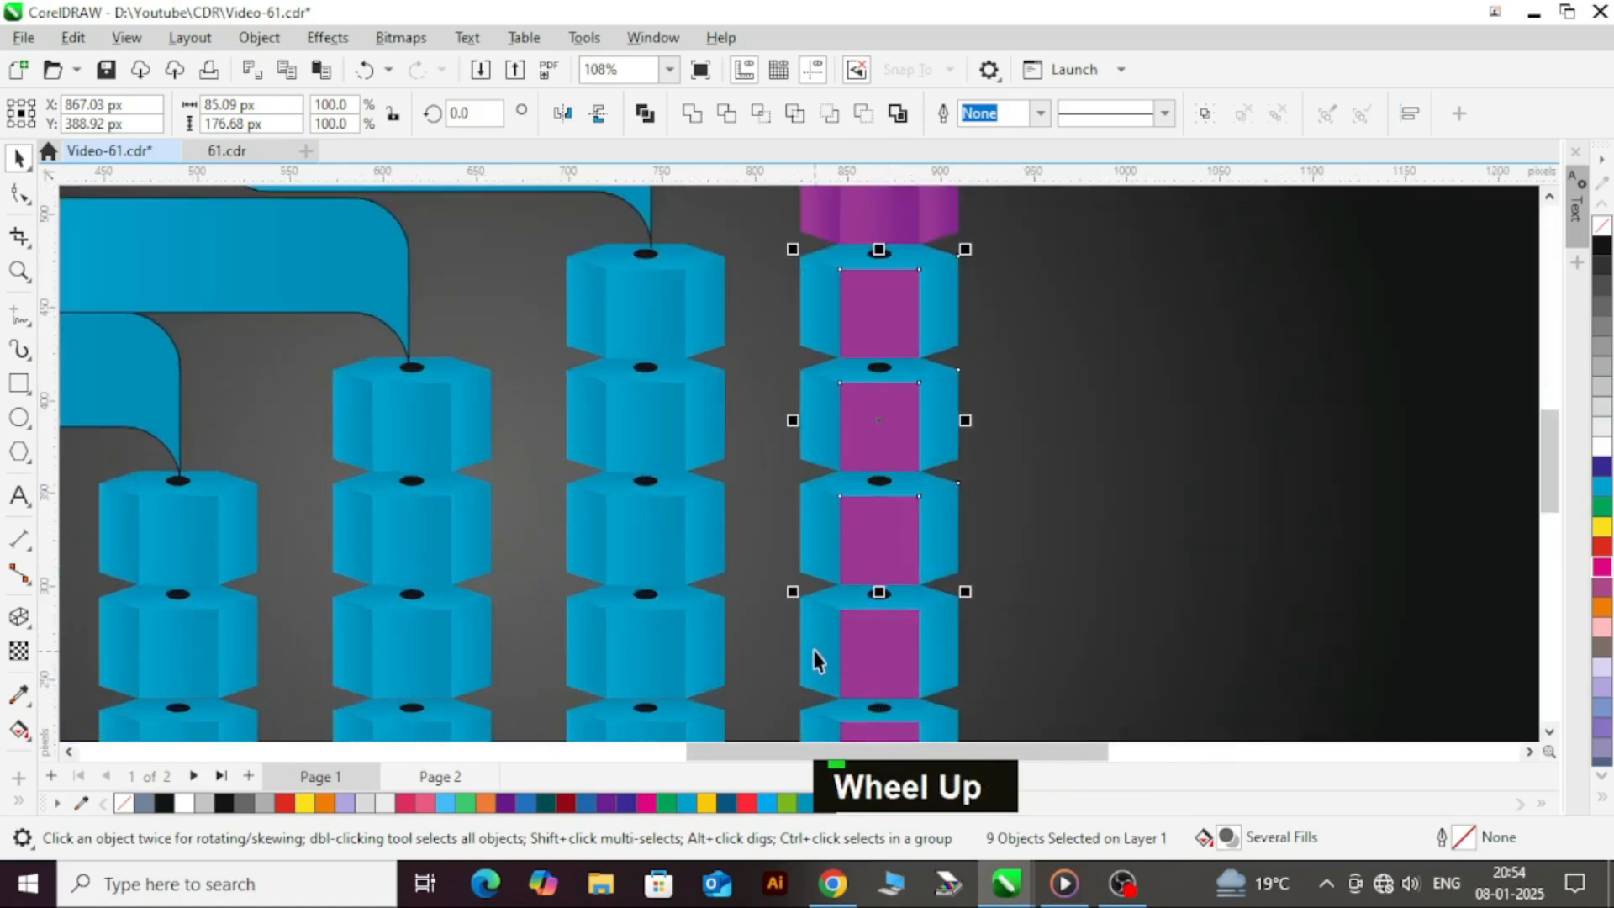
{"action": "left_click", "coordinate": [884, 652], "text": "shift"}
{"action": "left_click", "coordinate": [908, 641], "text": "shift"}
{"action": "left_click", "coordinate": [890, 534], "text": "shift"}
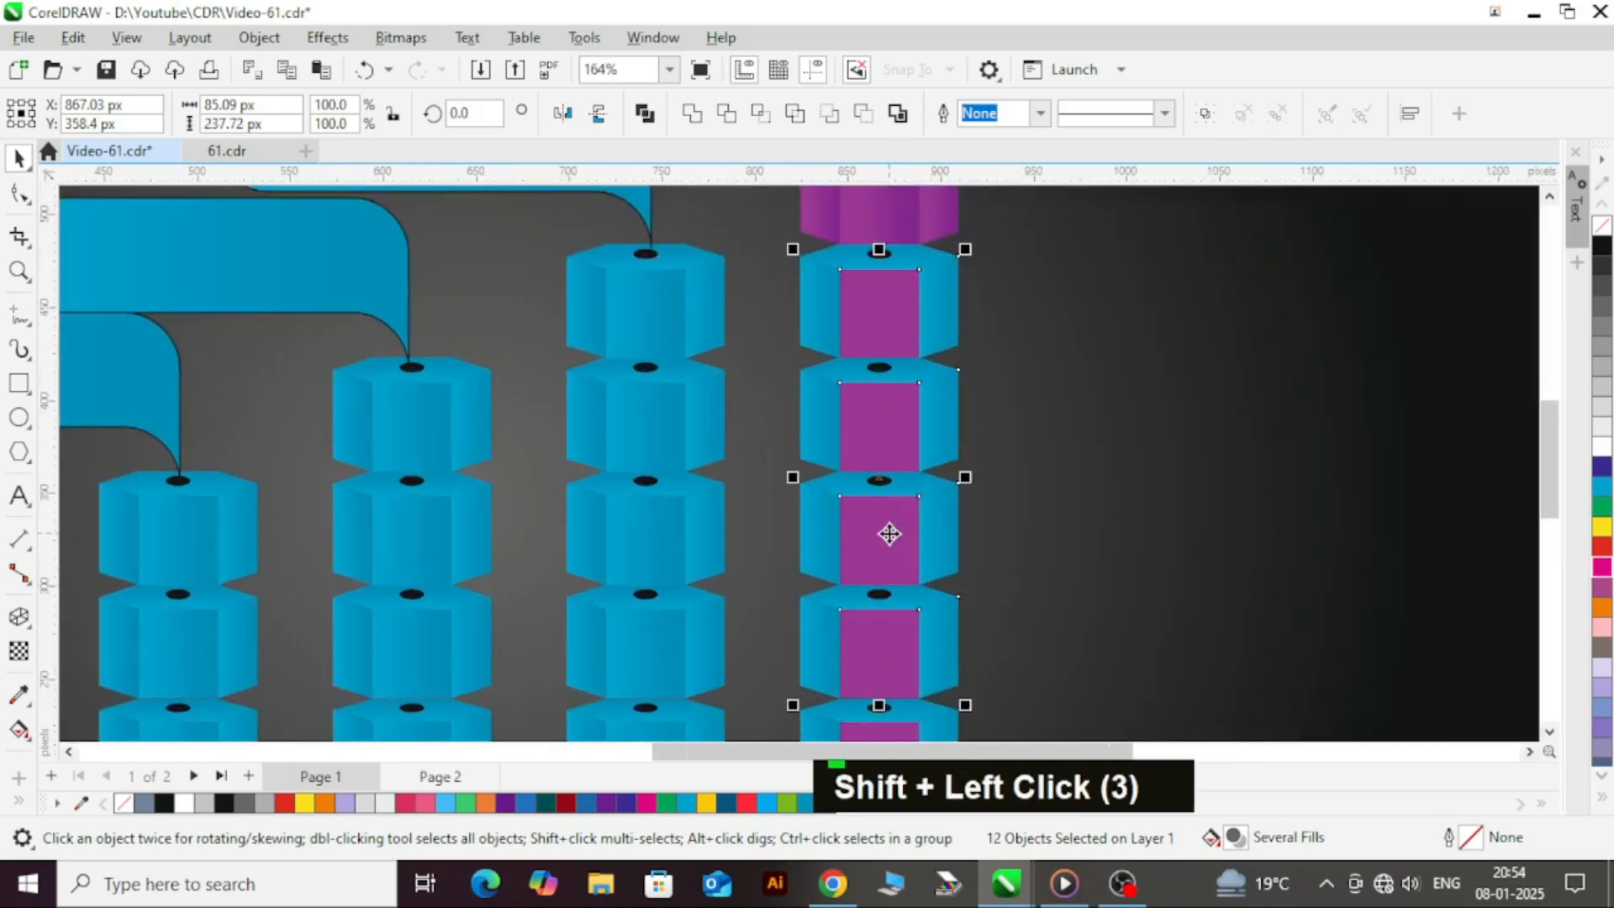
{"action": "scroll", "coordinate": [875, 684], "scroll_direction": "down", "scroll_amount": 1}
{"action": "left_click", "coordinate": [850, 673], "text": "shift"}
{"action": "left_click", "coordinate": [883, 681], "text": "shift"}
{"action": "left_click", "coordinate": [922, 679], "text": "shift"}
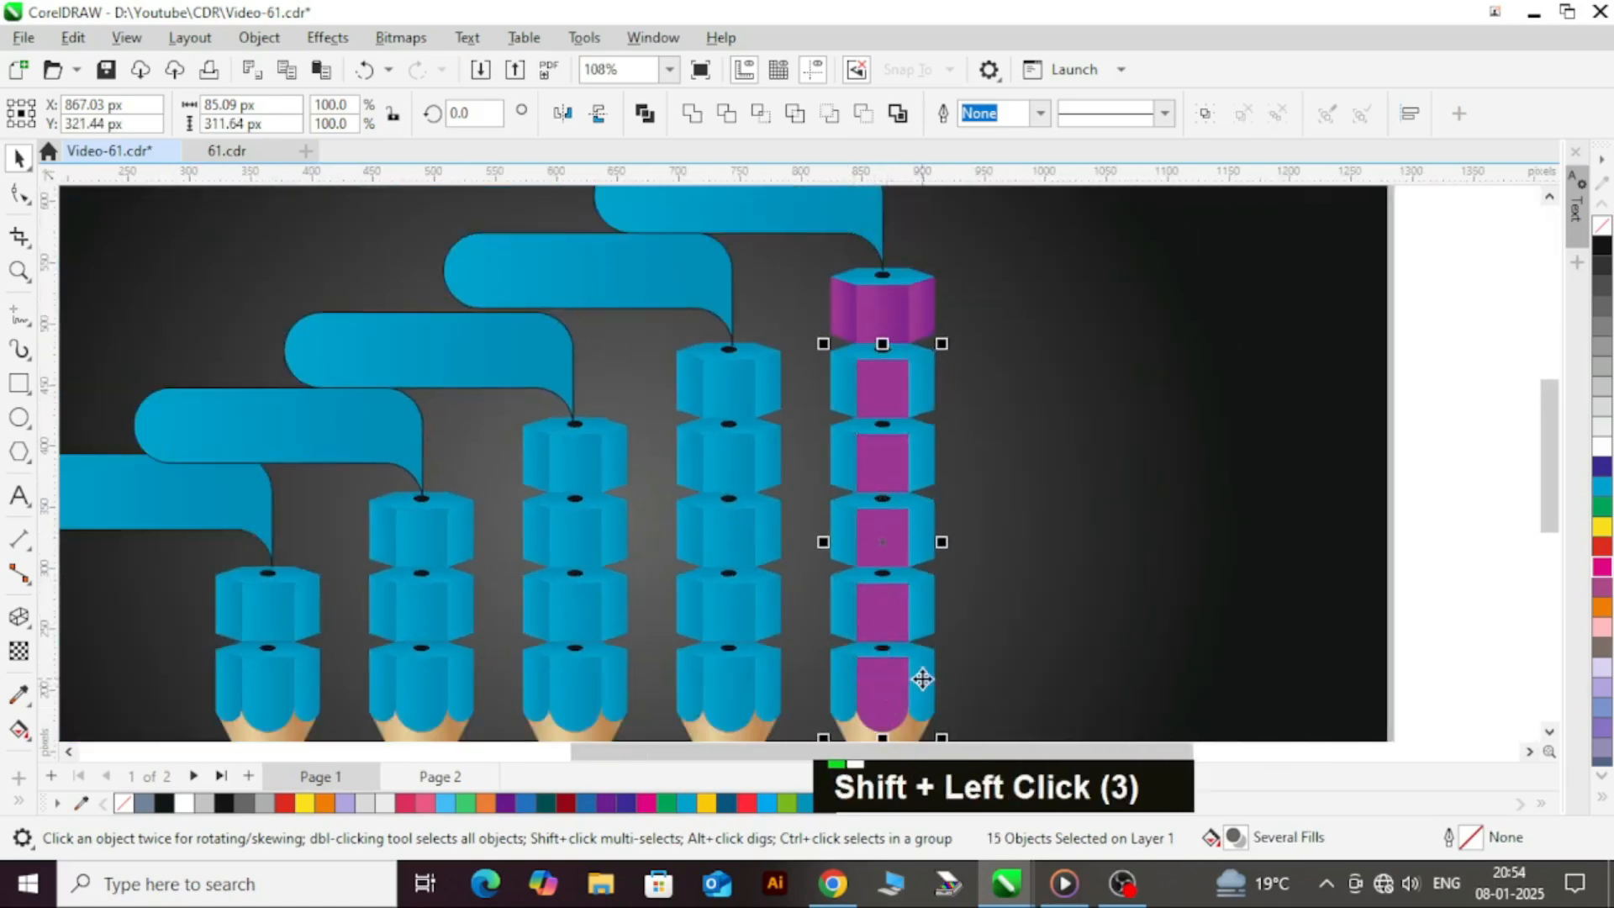
{"action": "left_click_drag", "start_coordinate": [75, 24], "coordinate": [80, 36]}
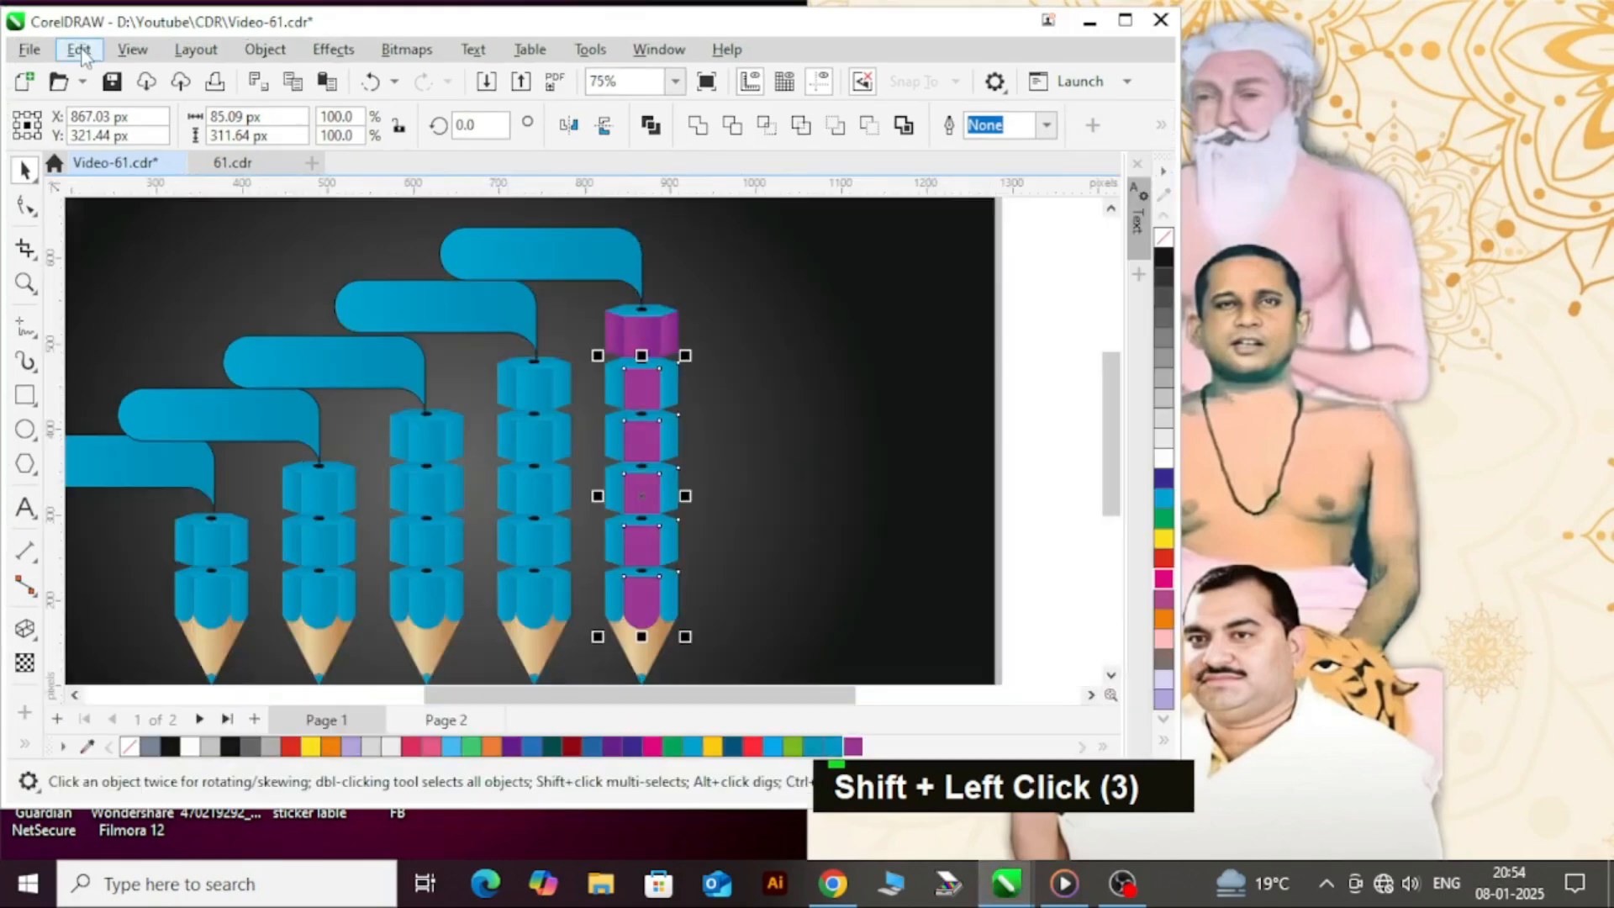
{"action": "left_click", "coordinate": [80, 49]}
{"action": "left_click", "coordinate": [160, 271]}
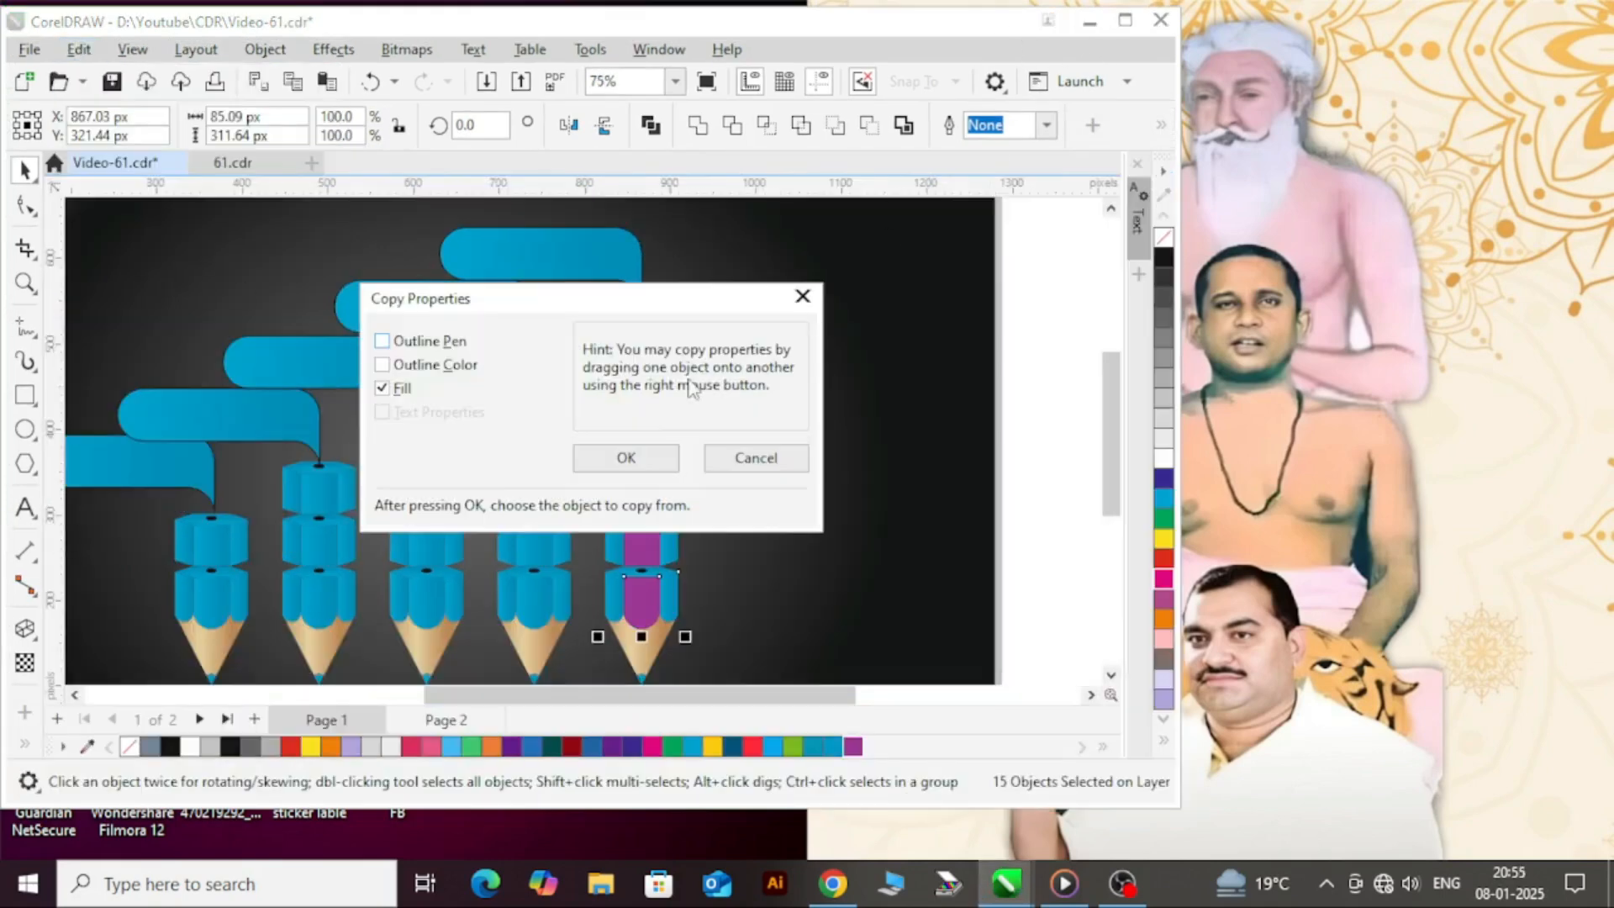
{"action": "left_click", "coordinate": [624, 458]}
{"action": "left_click", "coordinate": [1125, 19]}
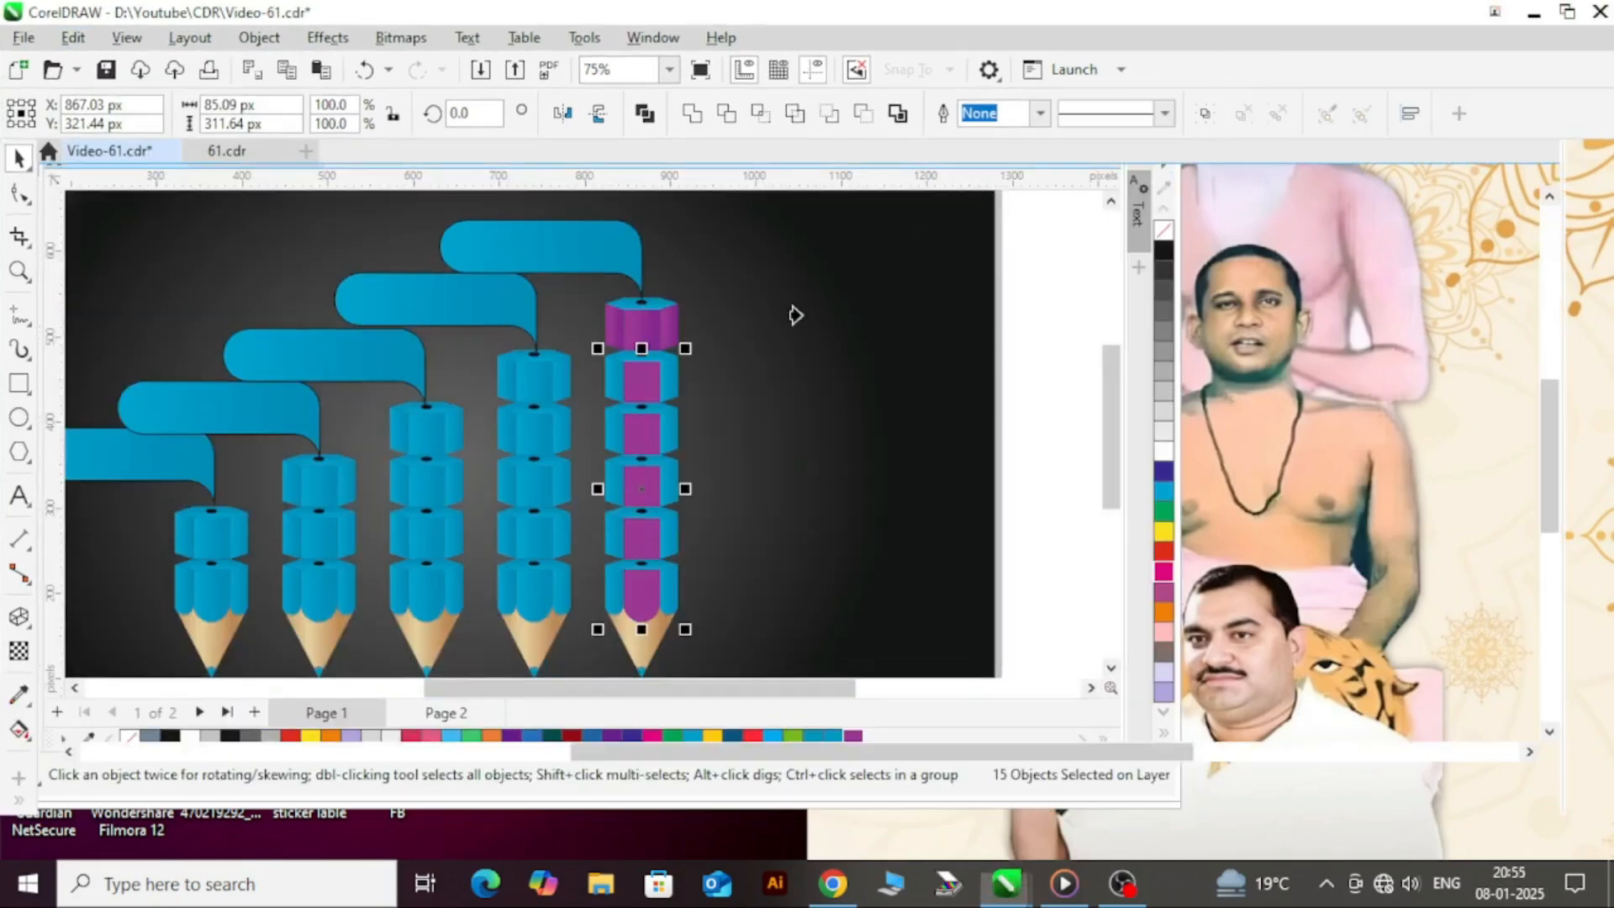
{"action": "left_click", "coordinate": [865, 307]}
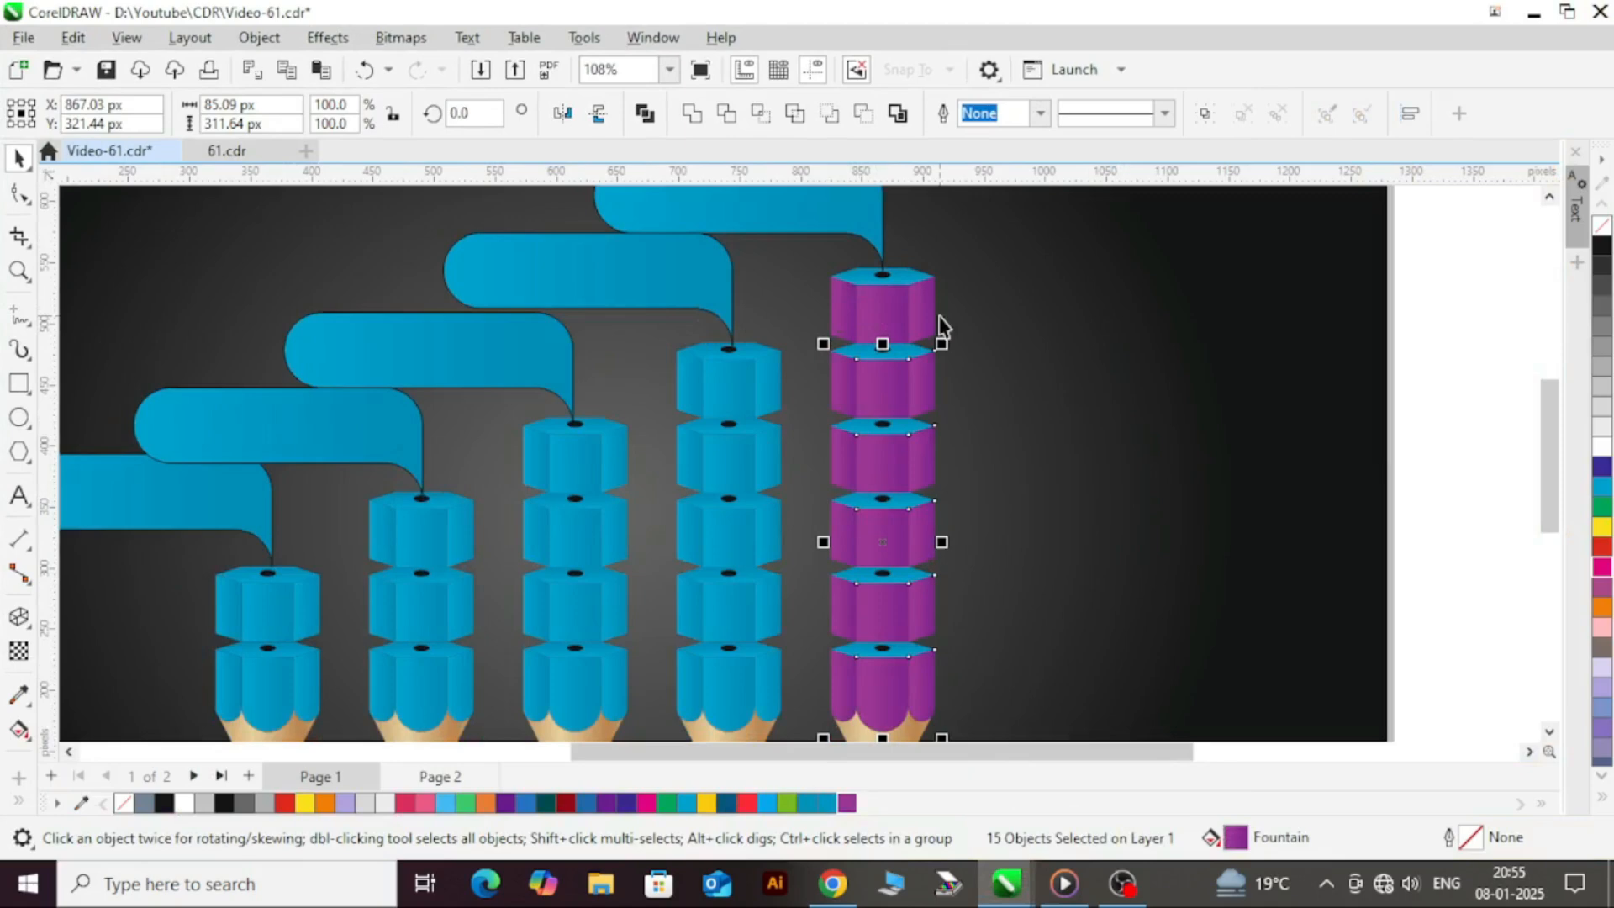
{"action": "left_click", "coordinate": [1479, 473]}
- Repeat the purple fill copy on the hexagonal top faces of the fifth pencil's segments, except the second segment from the top
{"action": "scroll", "coordinate": [1109, 404], "scroll_direction": "down", "scroll_amount": 3}
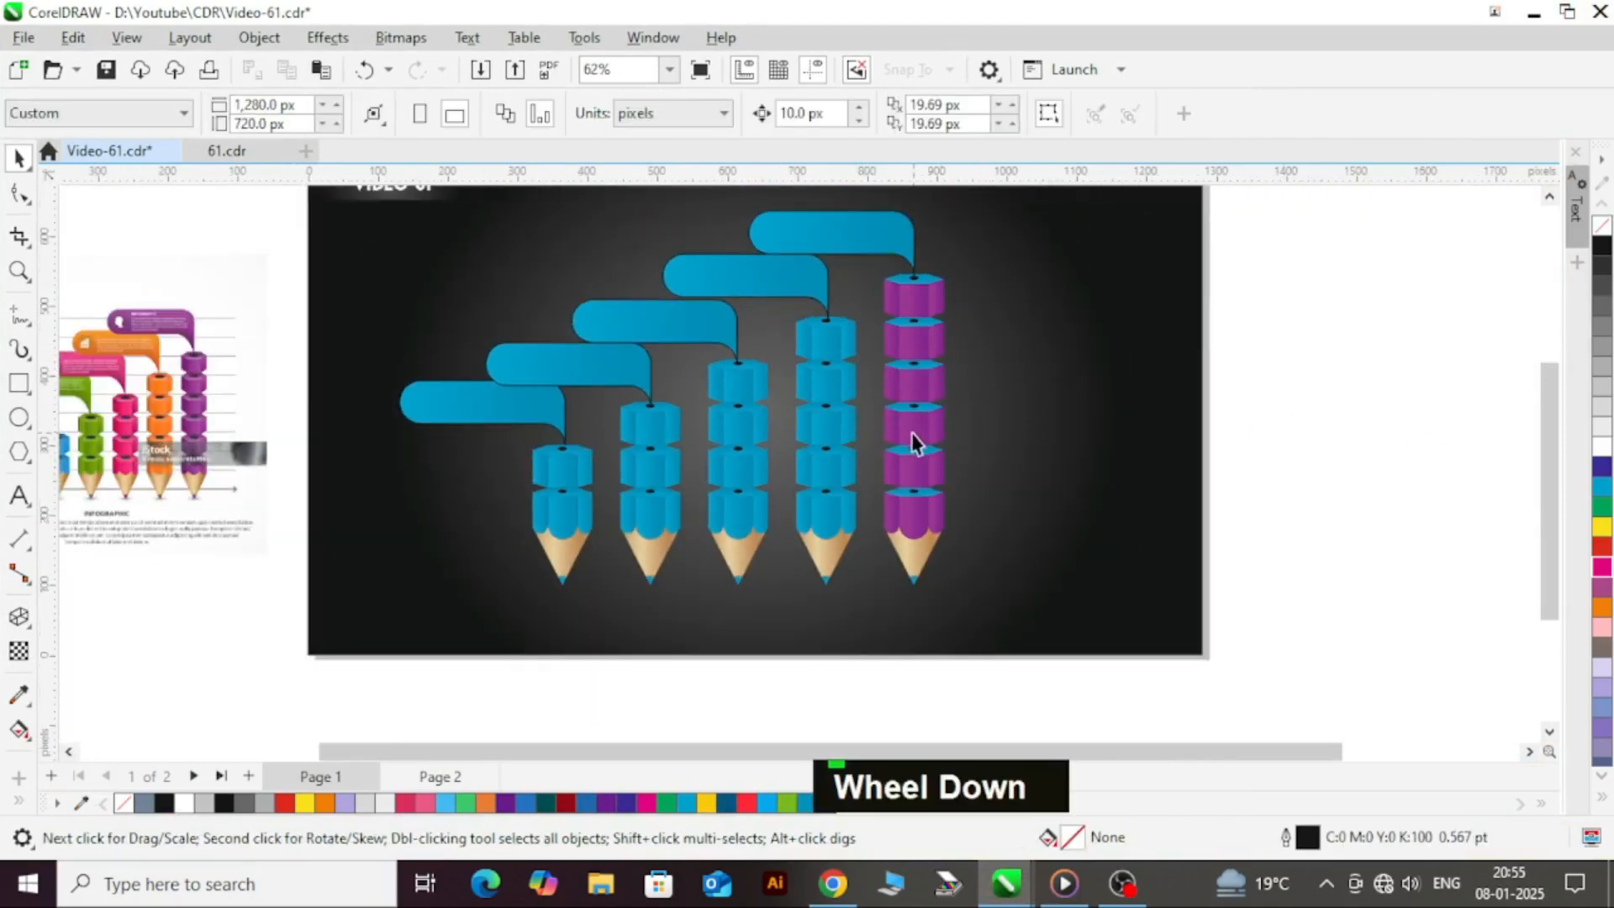
{"action": "scroll", "coordinate": [914, 443], "scroll_direction": "up", "scroll_amount": 2}
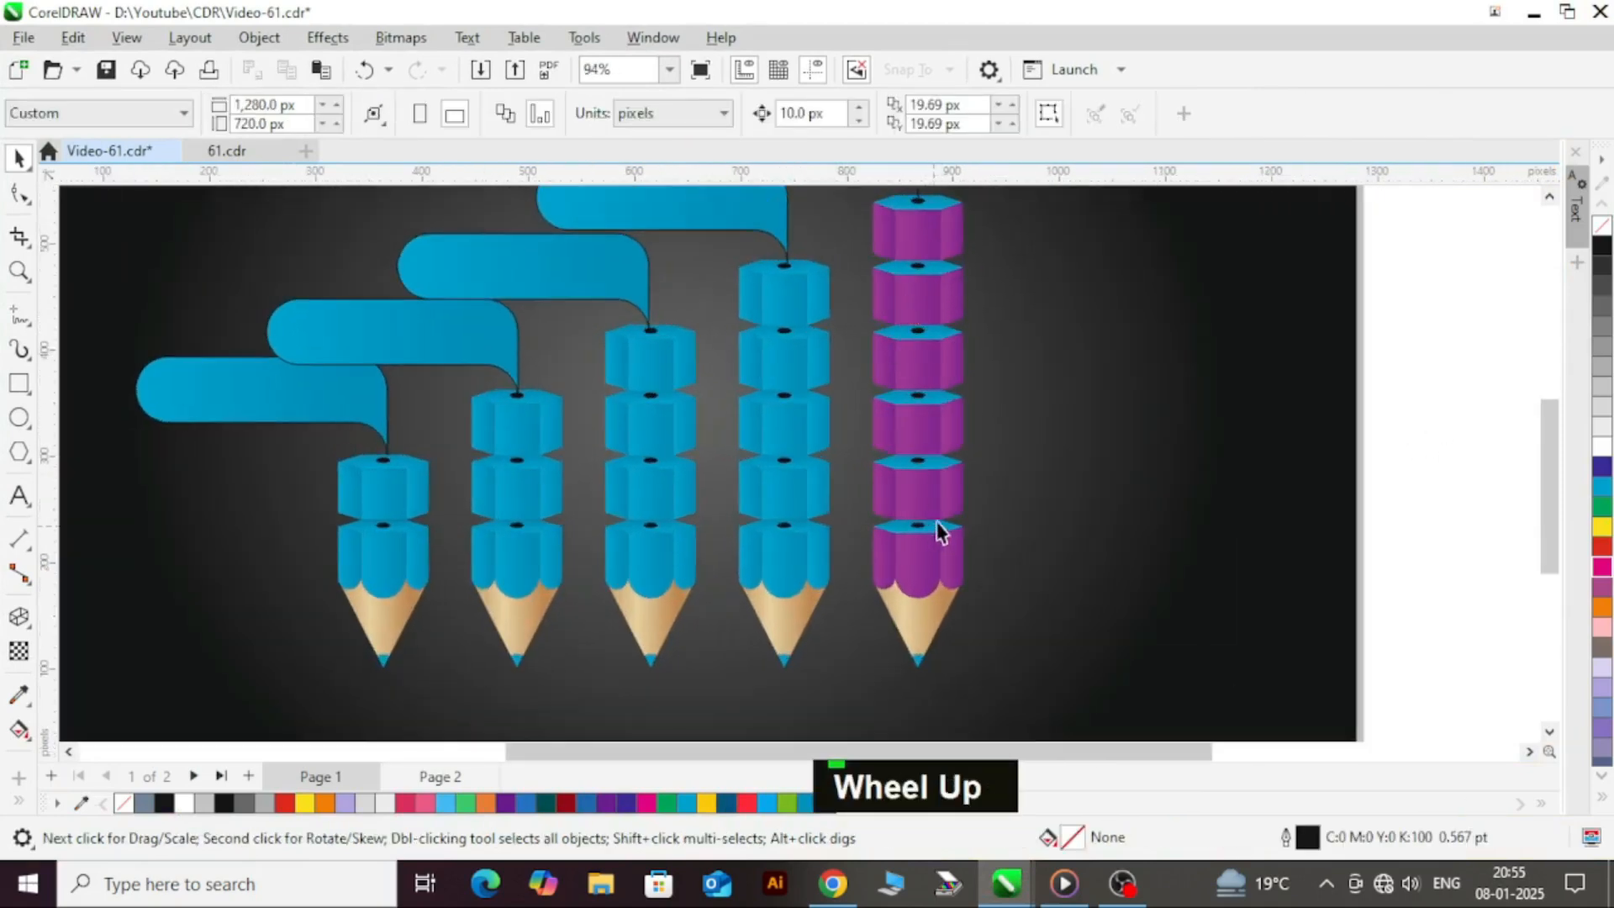
{"action": "left_click", "coordinate": [940, 530]}
{"action": "scroll", "coordinate": [942, 482], "scroll_direction": "up", "scroll_amount": 3}
{"action": "left_click", "coordinate": [929, 450], "text": "shift"}
{"action": "left_click", "coordinate": [919, 334], "text": "shift"}
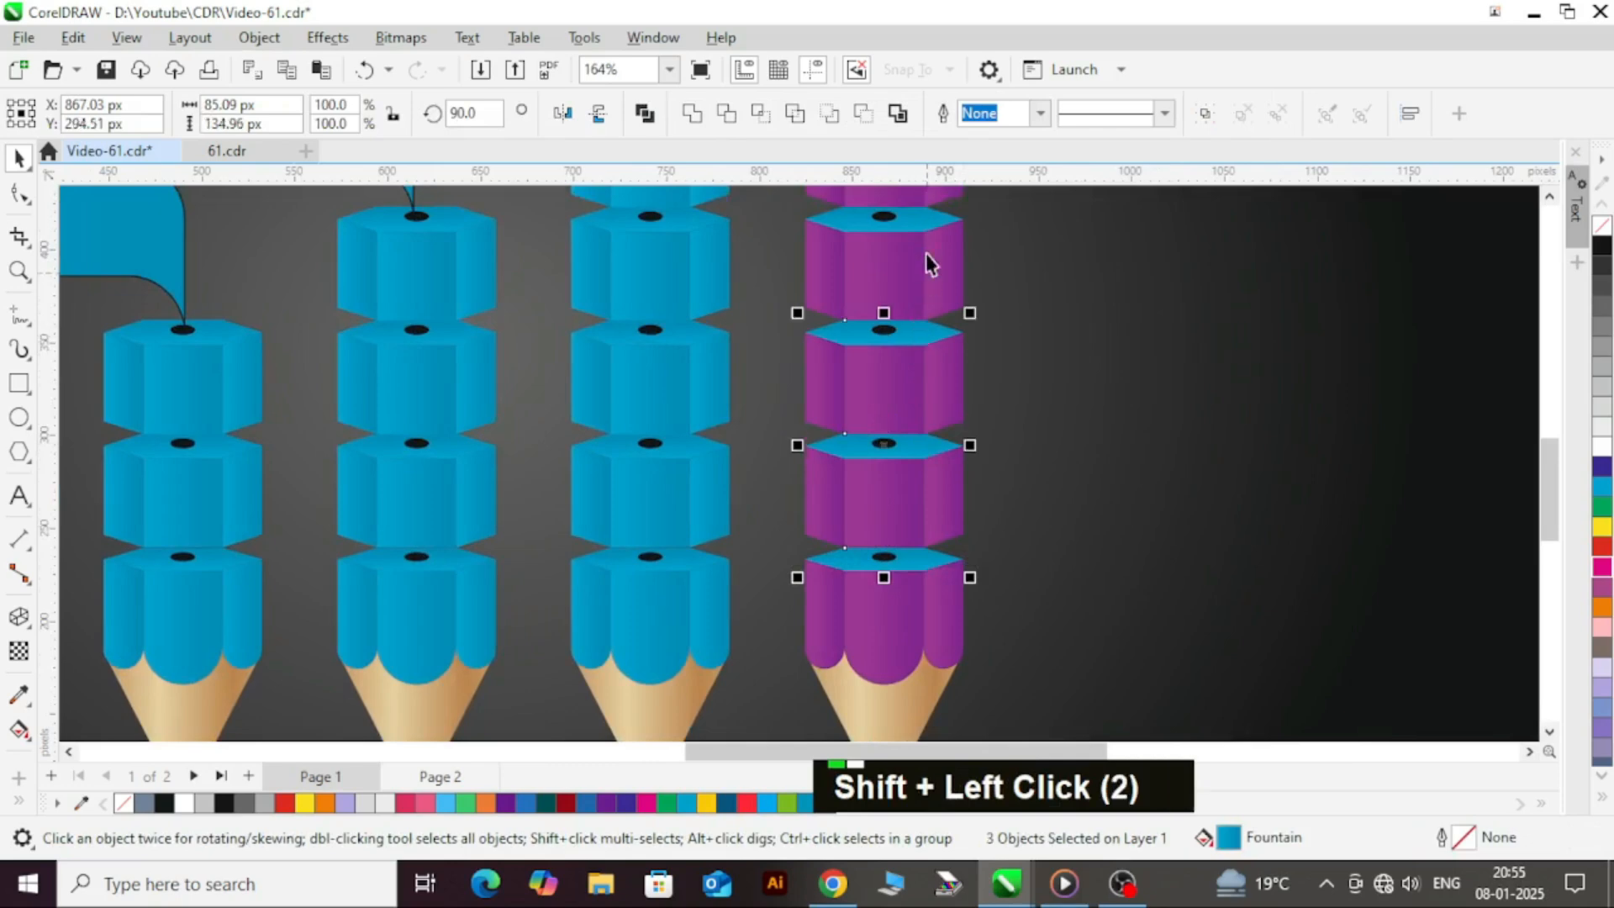
{"action": "left_click", "coordinate": [918, 219], "text": "shift"}
{"action": "left_click_drag", "start_coordinate": [1539, 515], "coordinate": [1535, 412]}
{"action": "left_click", "coordinate": [905, 419], "text": "shift"}
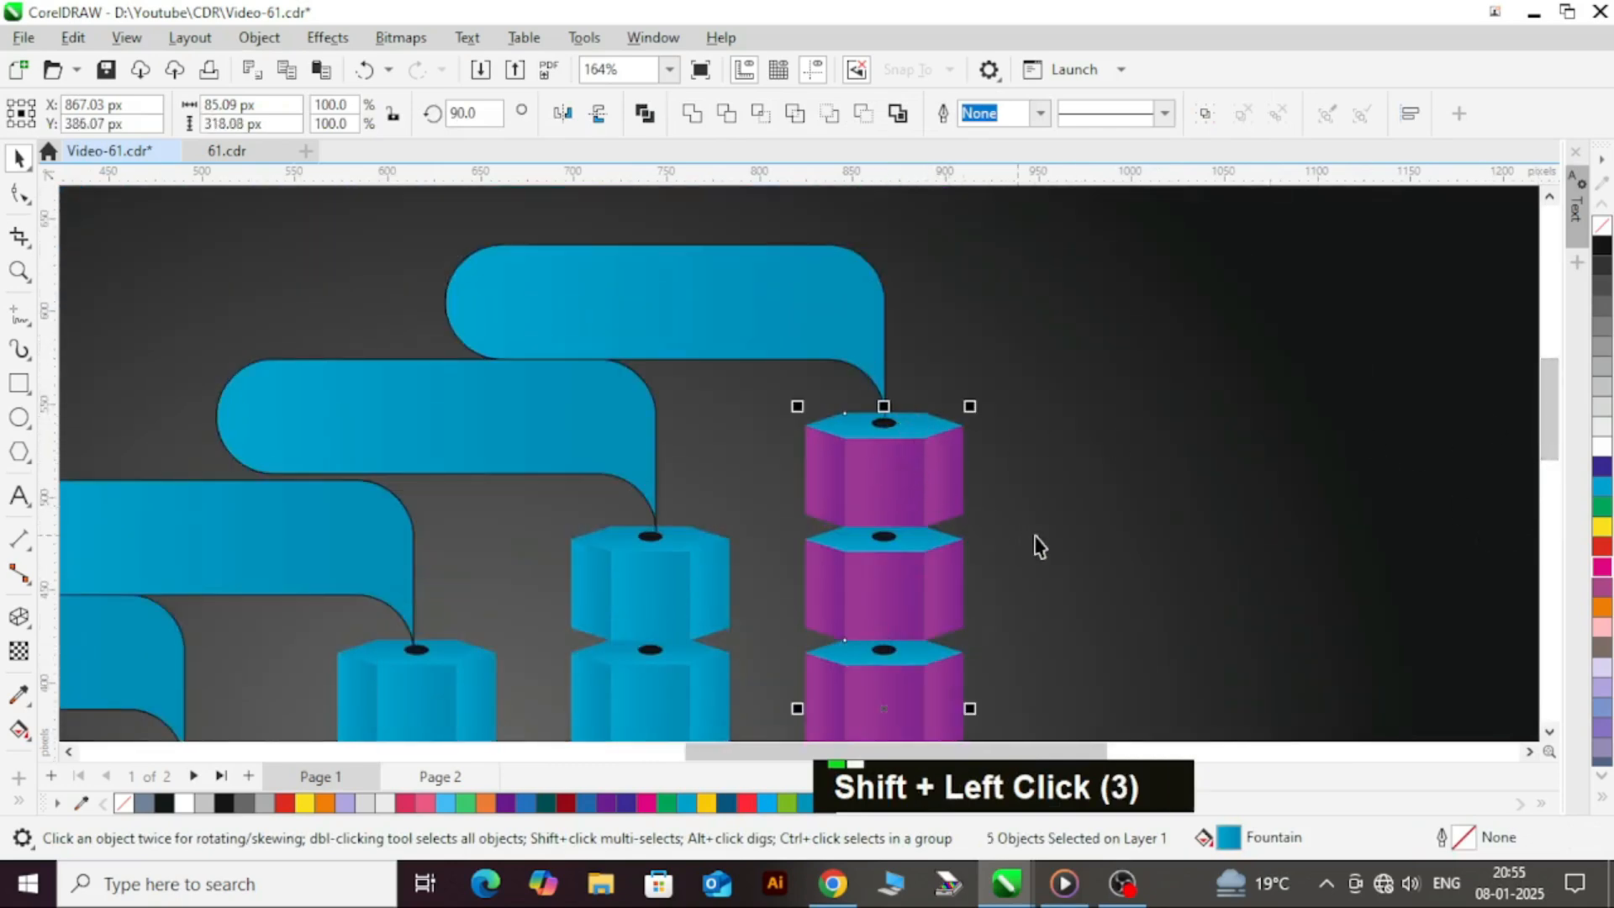
{"action": "key", "text": "ctrl+r"}
{"action": "scroll", "coordinate": [899, 433], "scroll_direction": "down", "scroll_amount": 3}
{"action": "left_click", "coordinate": [961, 468]}
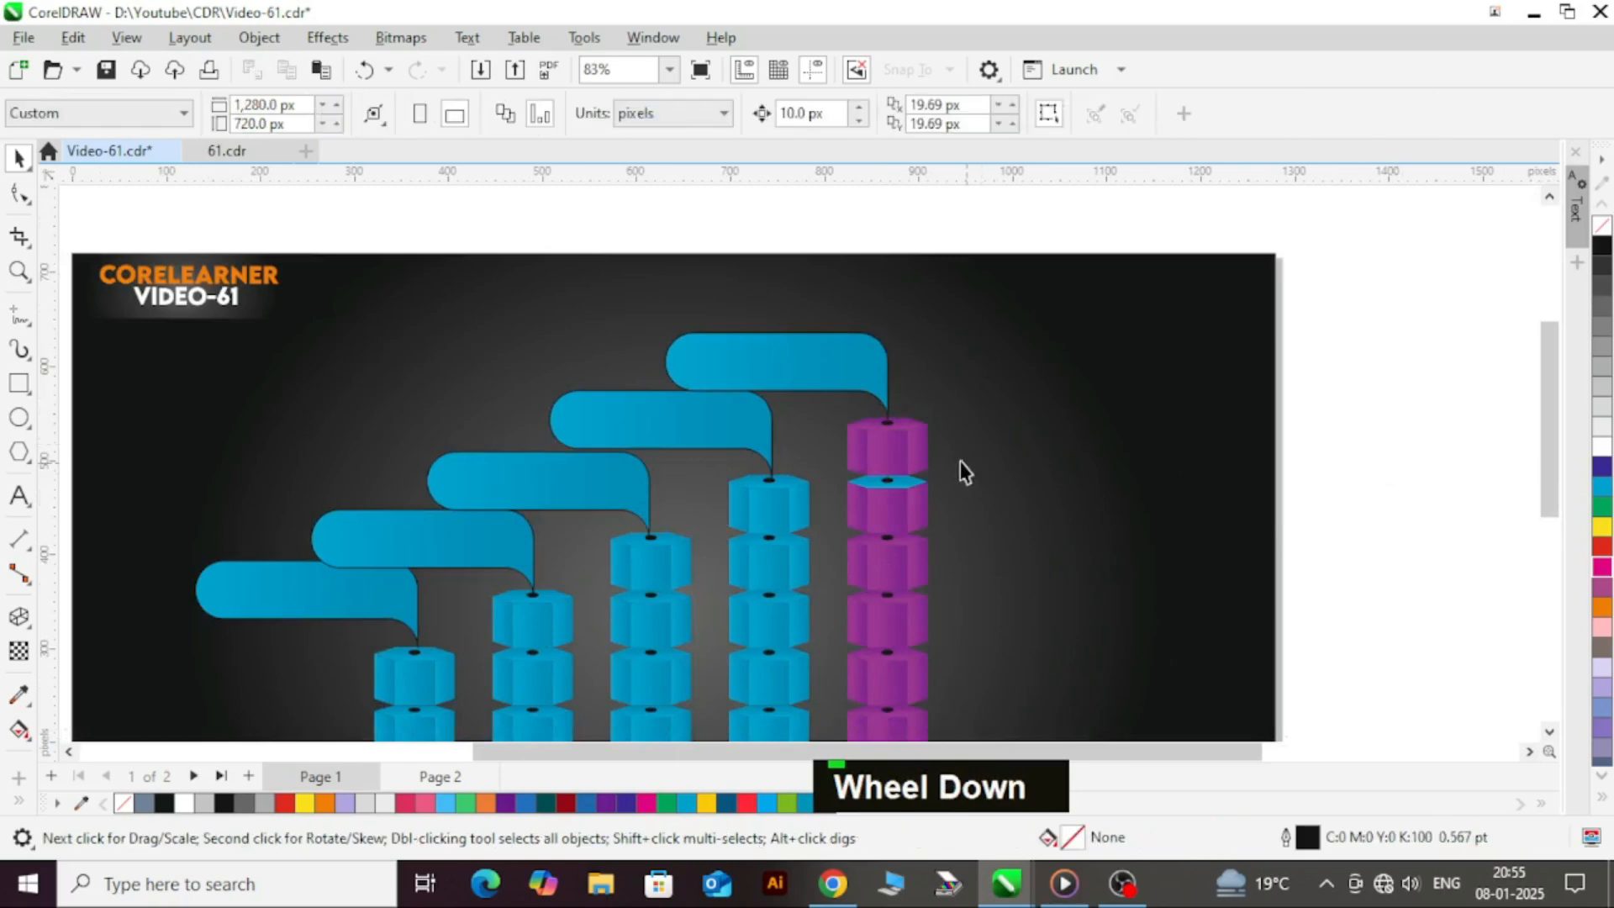
- Apply the same purple fill to the remaining blue hexagonal top face on the fifth pencil's second segment
{"action": "scroll", "coordinate": [962, 469], "scroll_direction": "up", "scroll_amount": 3}
{"action": "left_click", "coordinate": [866, 506]}
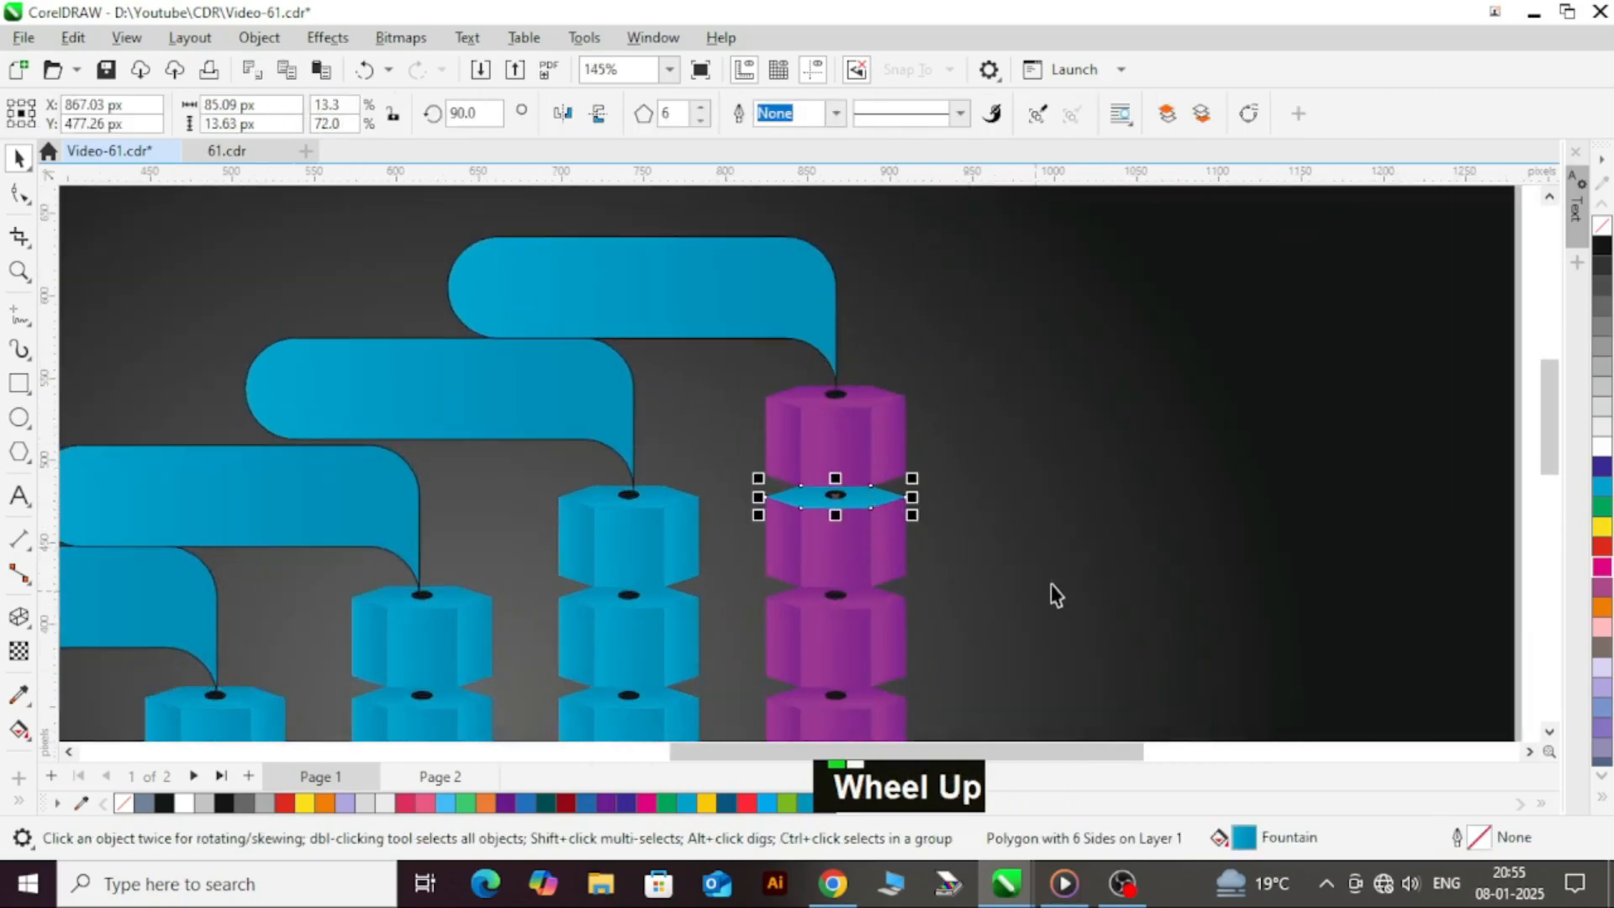
{"action": "key", "text": "ctrl+r"}
{"action": "scroll", "coordinate": [1051, 584], "scroll_direction": "down", "scroll_amount": 3}
{"action": "left_click", "coordinate": [1261, 535]}
{"action": "scroll", "coordinate": [782, 631], "scroll_direction": "up", "scroll_amount": 1}
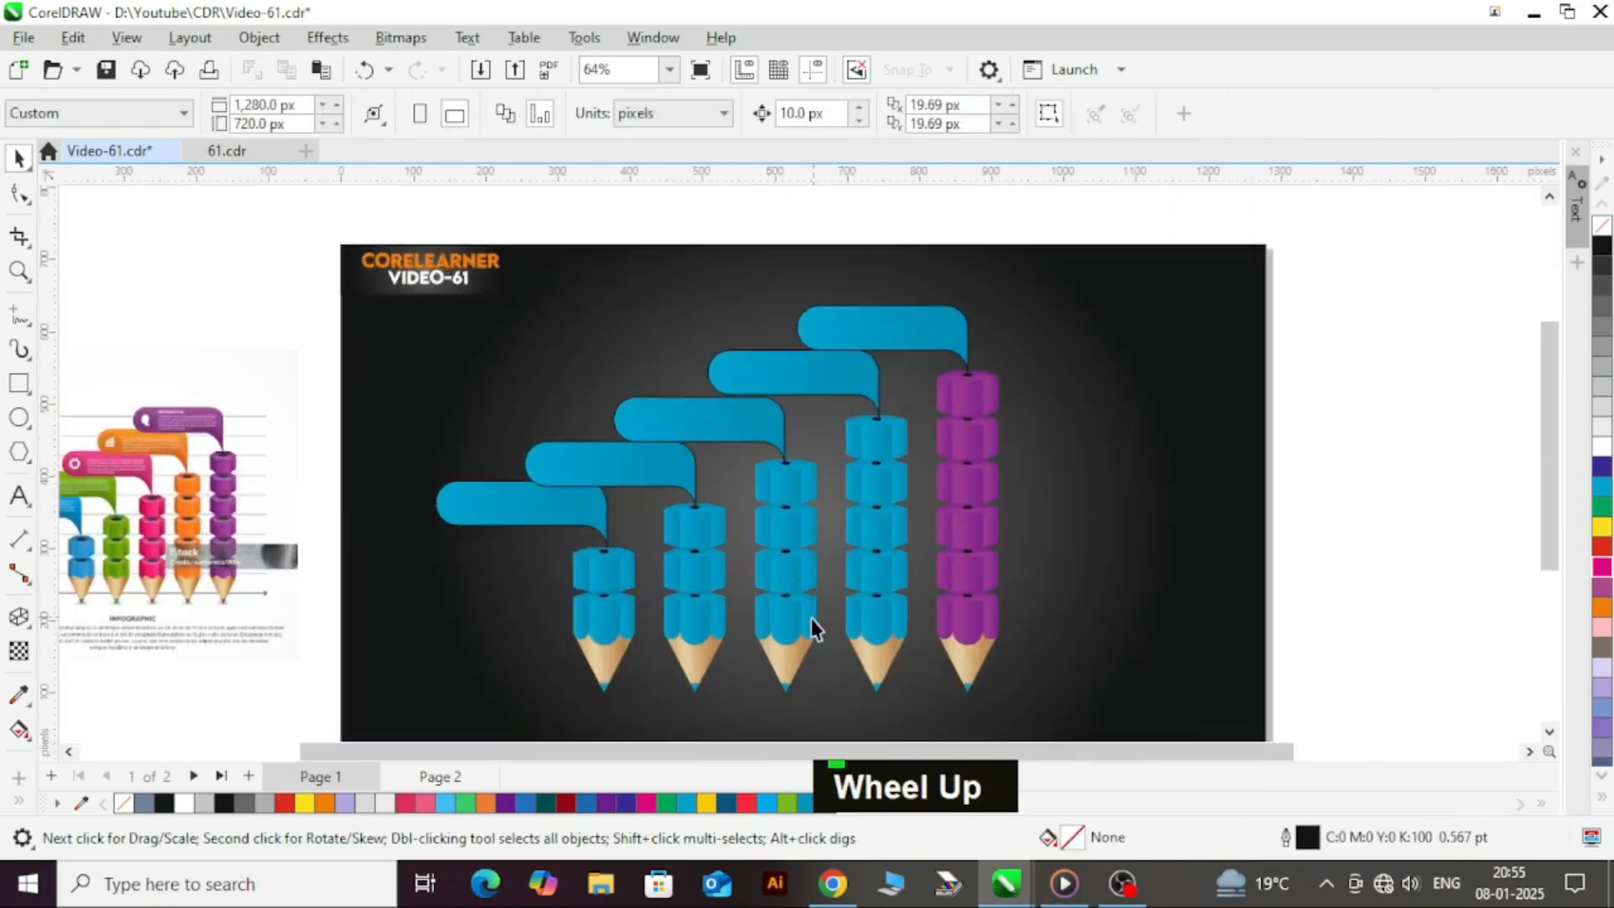
- Ungroup the upper three segments of the fourth pencil so their faces can be recoloured individually
{"action": "left_click", "coordinate": [871, 617]}
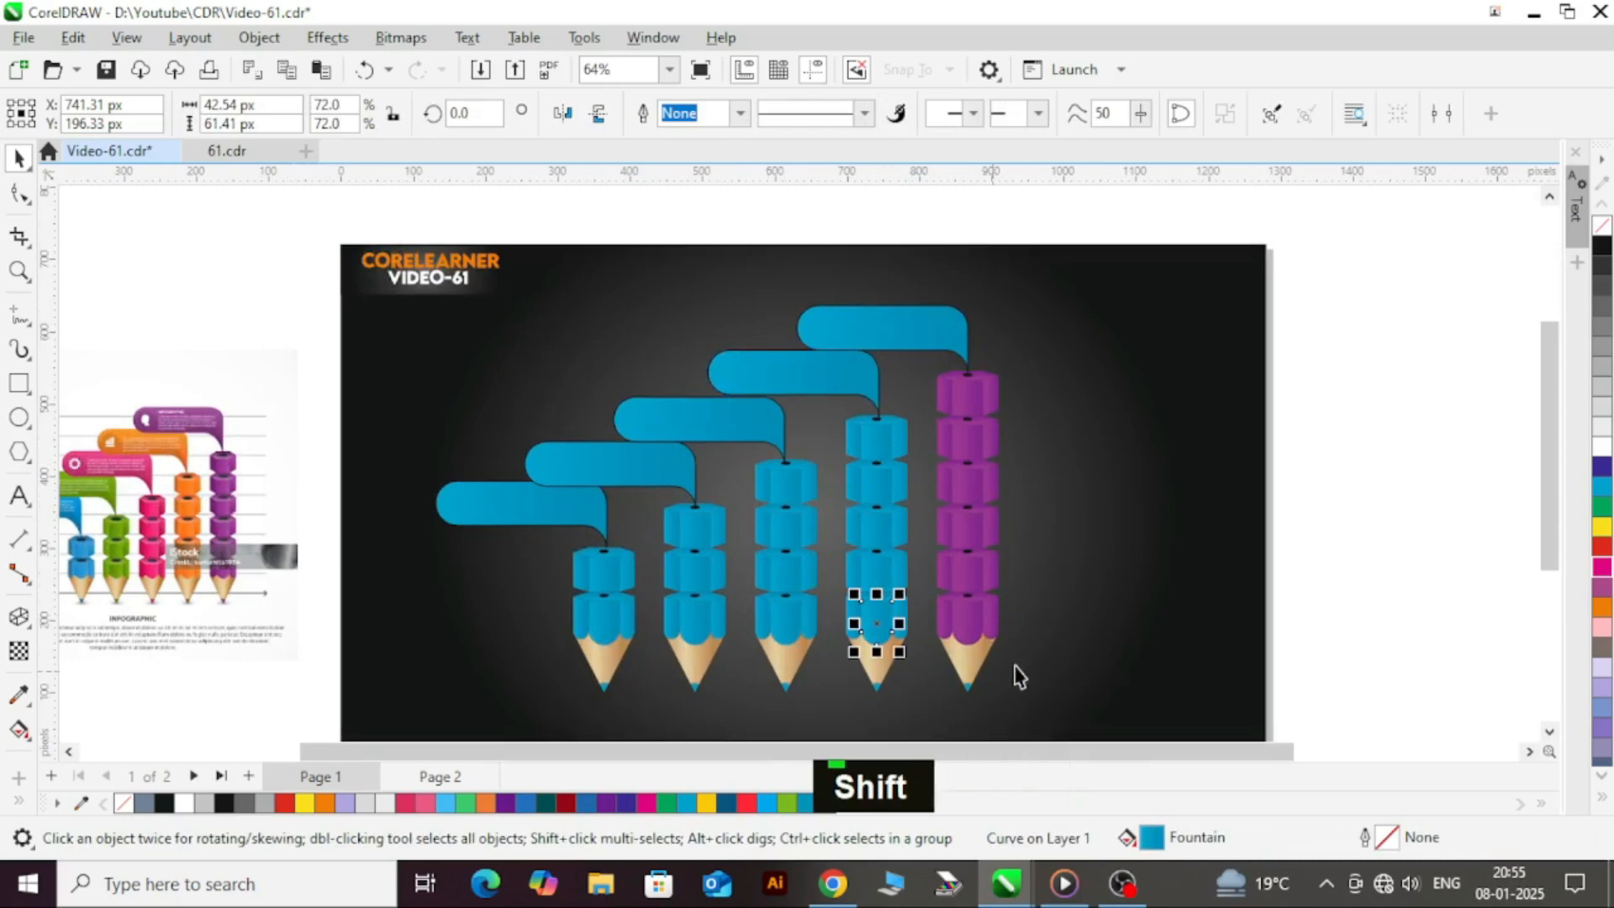
{"action": "left_click", "coordinate": [898, 619], "text": "shift"}
{"action": "scroll", "coordinate": [898, 620], "scroll_direction": "up", "scroll_amount": 1}
{"action": "left_click", "coordinate": [868, 620]}
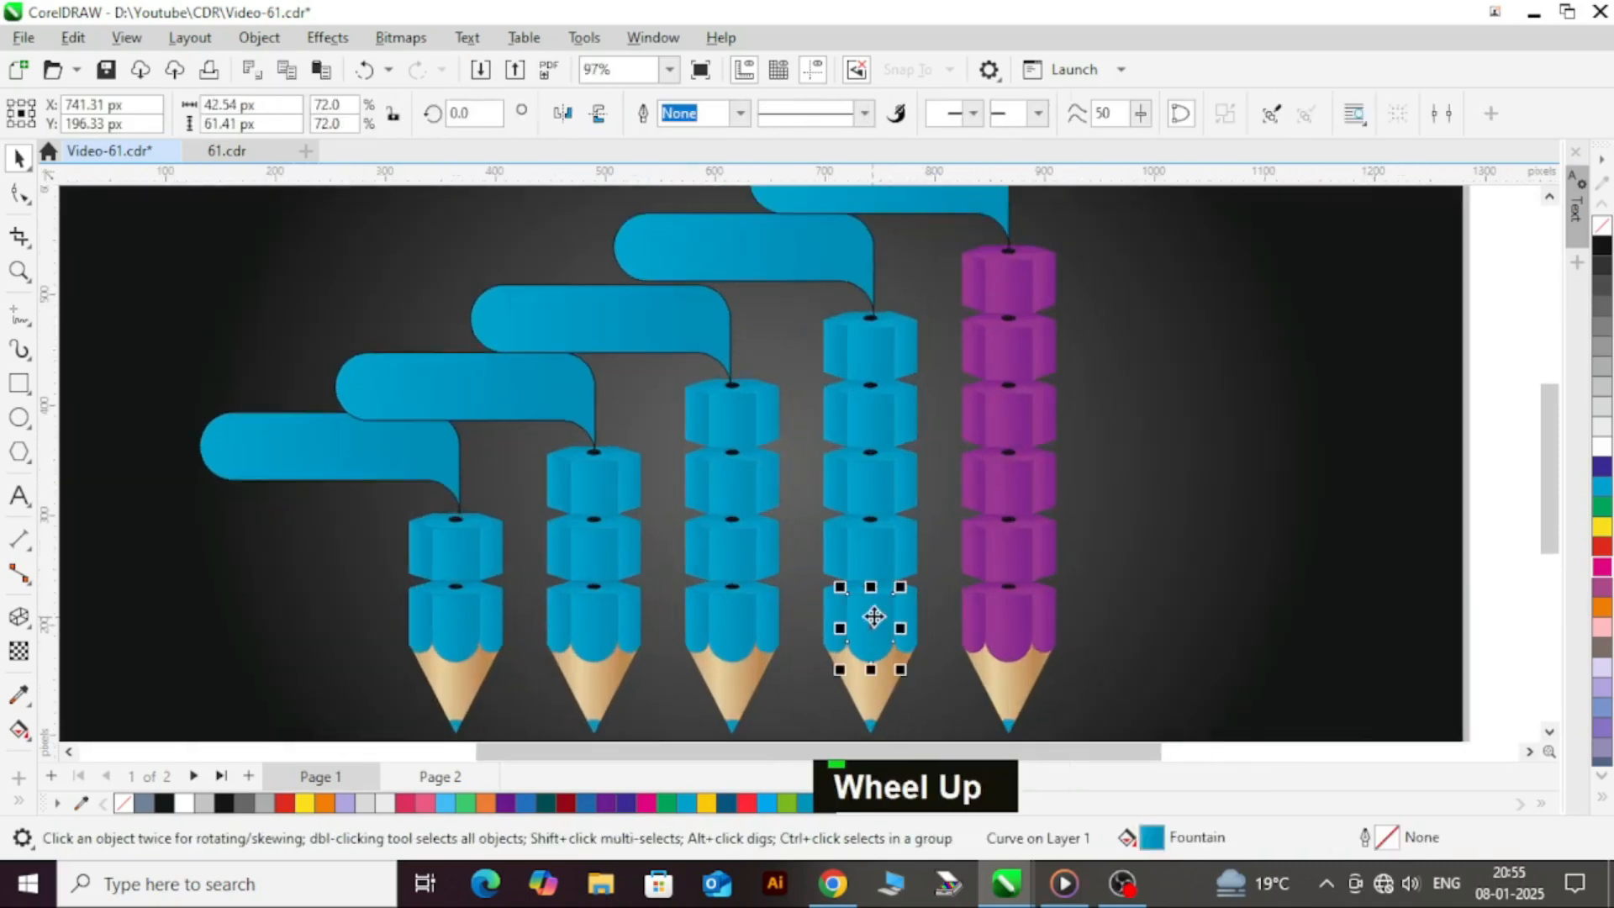
{"action": "left_click", "coordinate": [870, 364]}
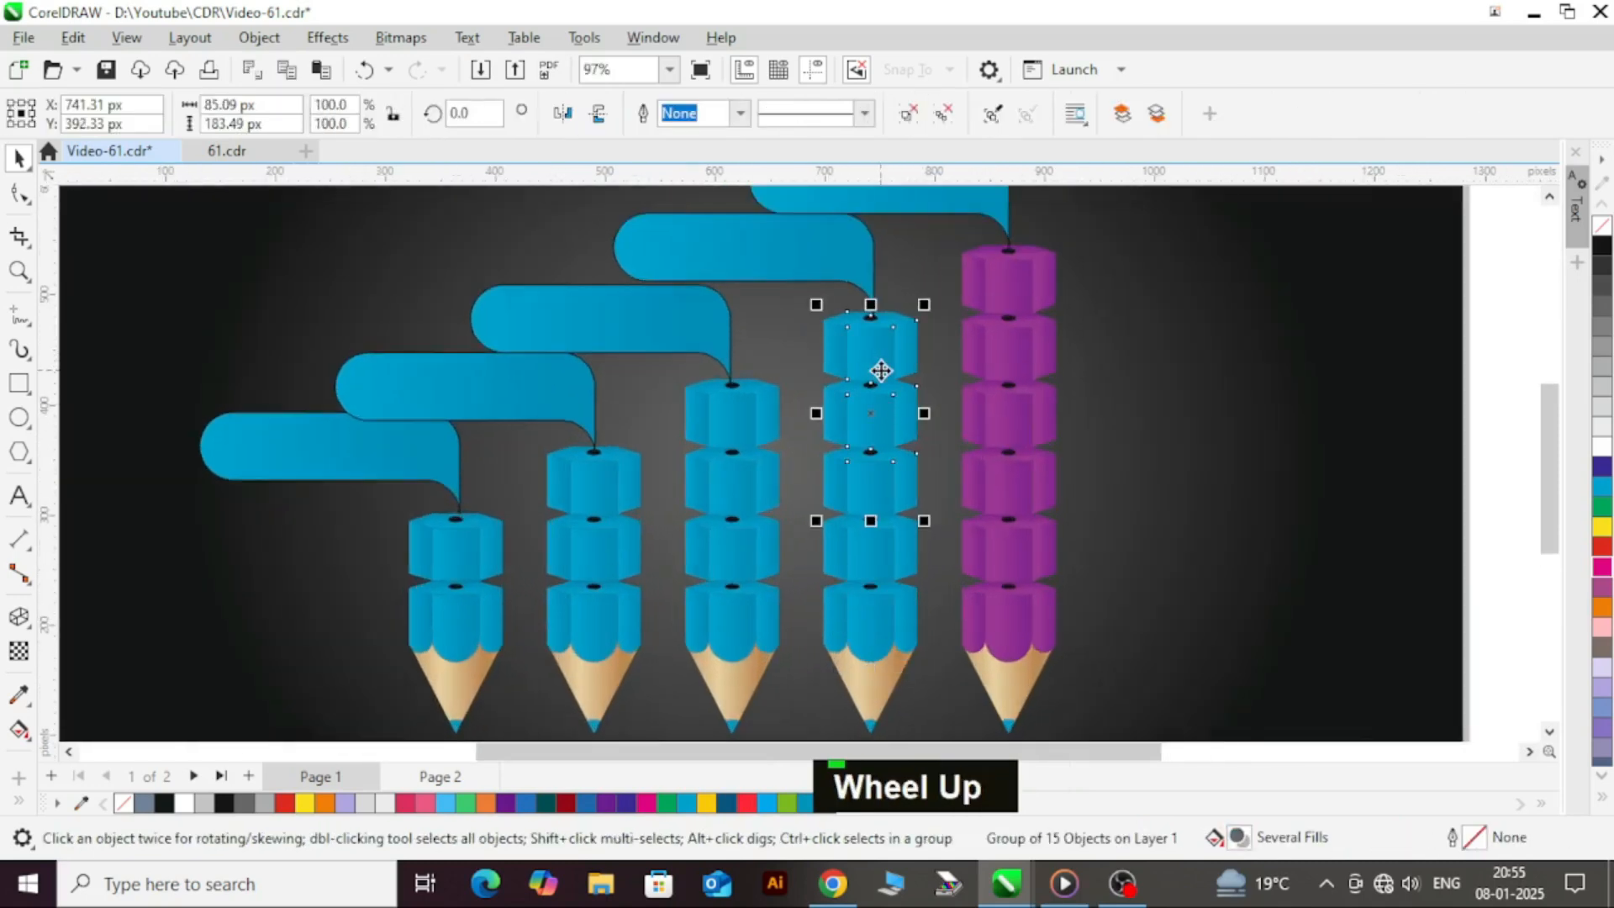
{"action": "left_click", "coordinate": [907, 122]}
{"action": "left_click", "coordinate": [1445, 370]}
- Recolour the fourth pencil's top front face gradient, starting with orange #FB7512 sampled from the reference and ending with the palette's orange
{"action": "left_click", "coordinate": [857, 353]}
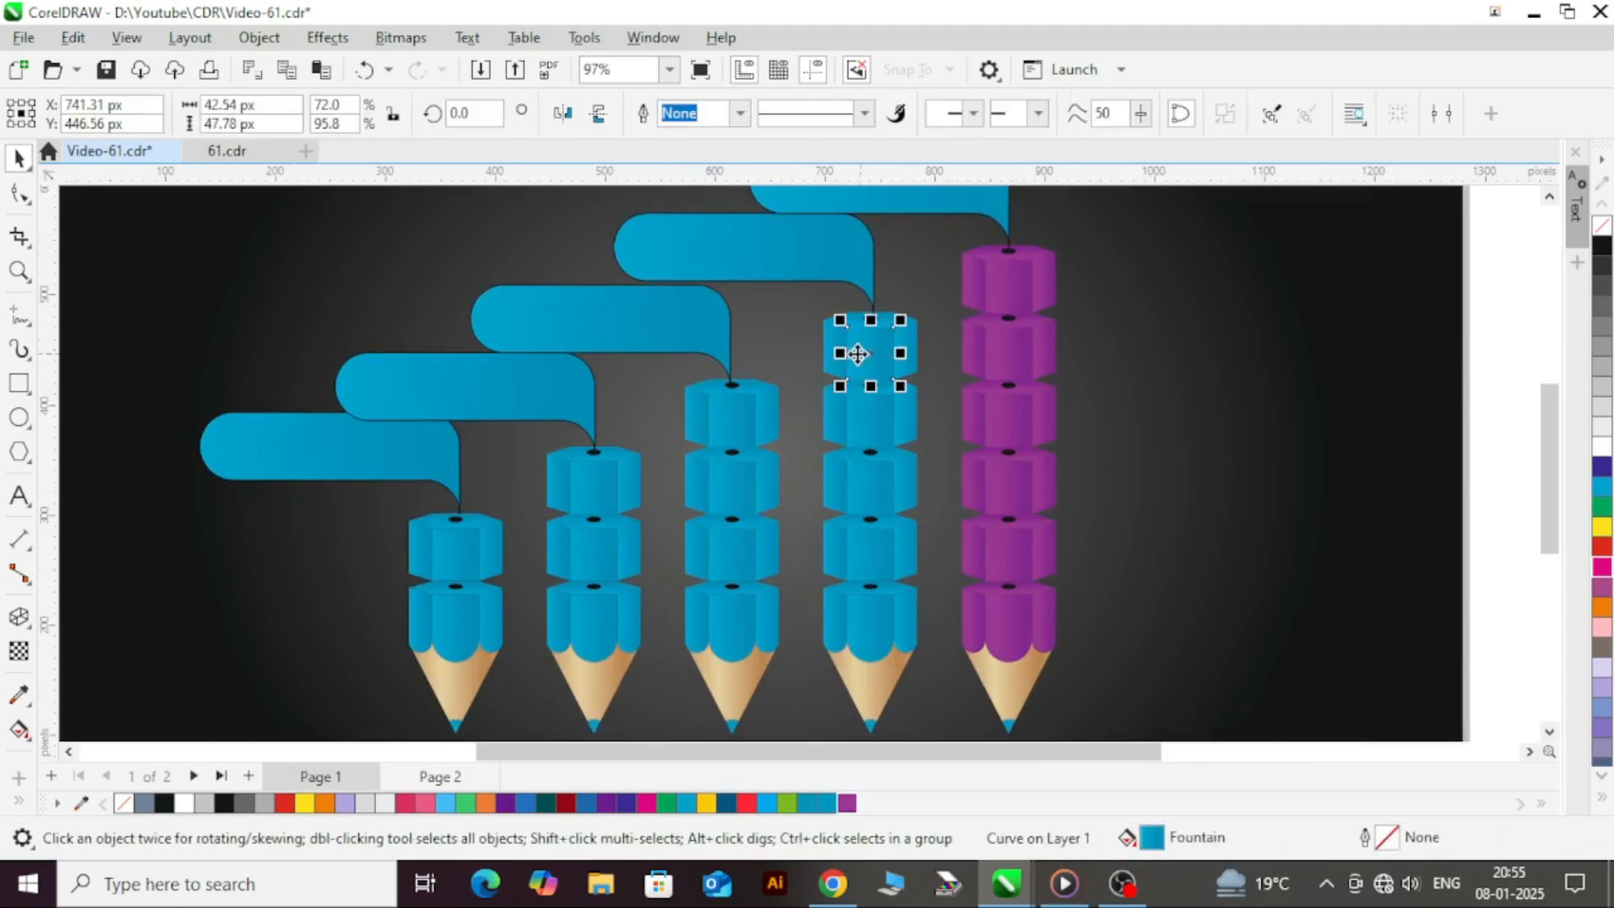
{"action": "key", "text": "g"}
{"action": "scroll", "coordinate": [883, 353], "scroll_direction": "up", "scroll_amount": 1}
{"action": "scroll", "coordinate": [894, 350], "scroll_direction": "down", "scroll_amount": 2}
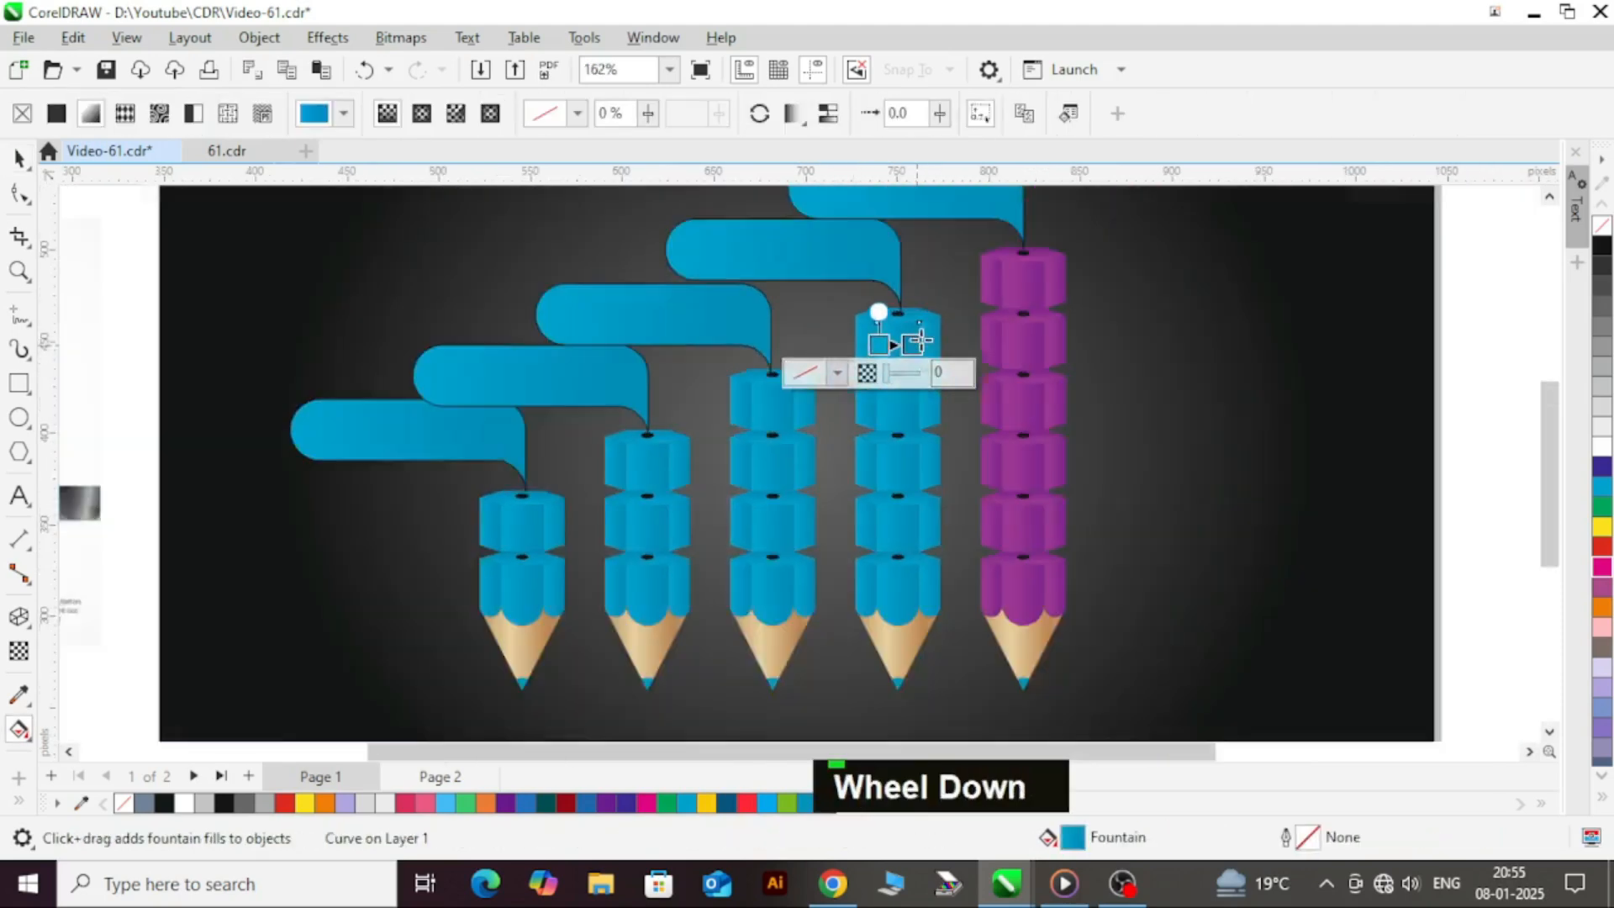
{"action": "scroll", "coordinate": [904, 338], "scroll_direction": "up", "scroll_amount": 1}
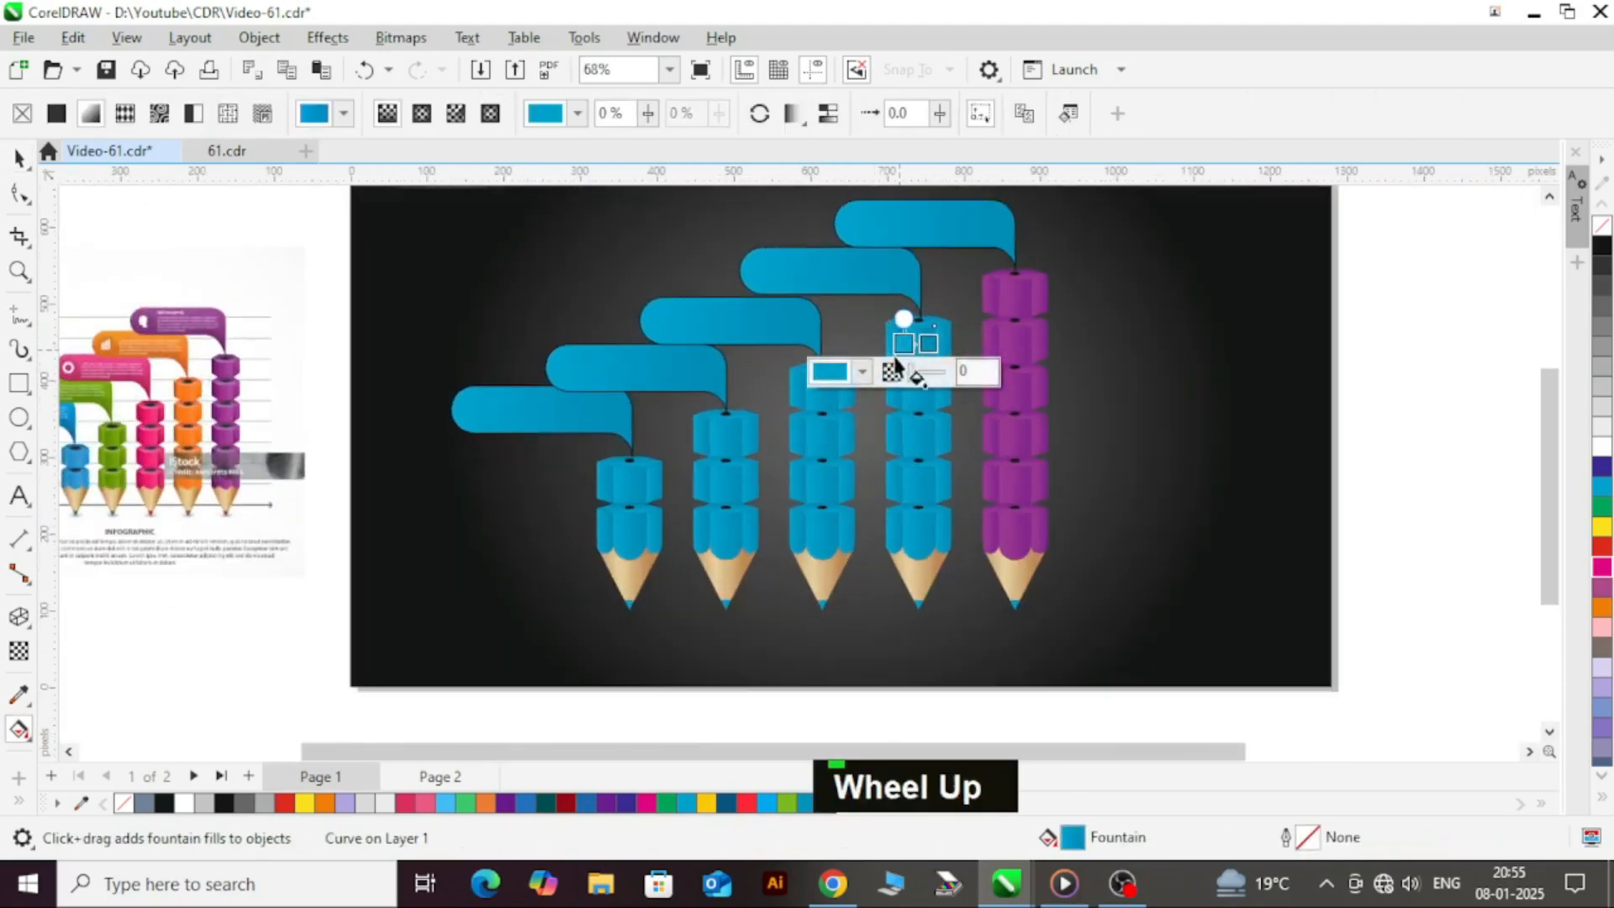
{"action": "left_click", "coordinate": [830, 372]}
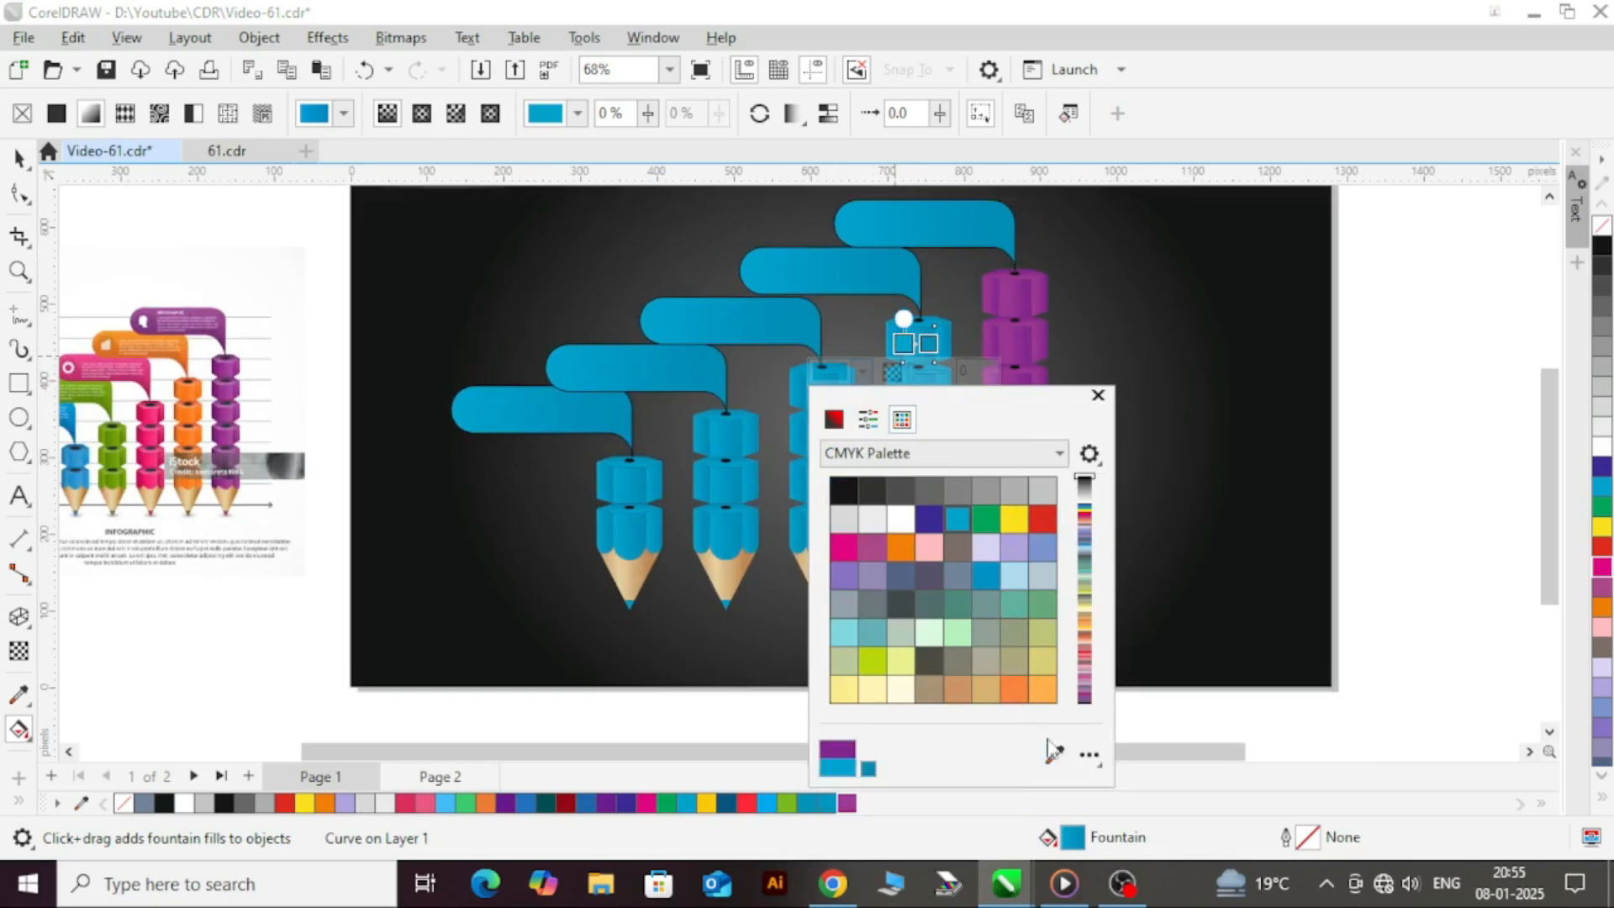
{"action": "left_click", "coordinate": [184, 393]}
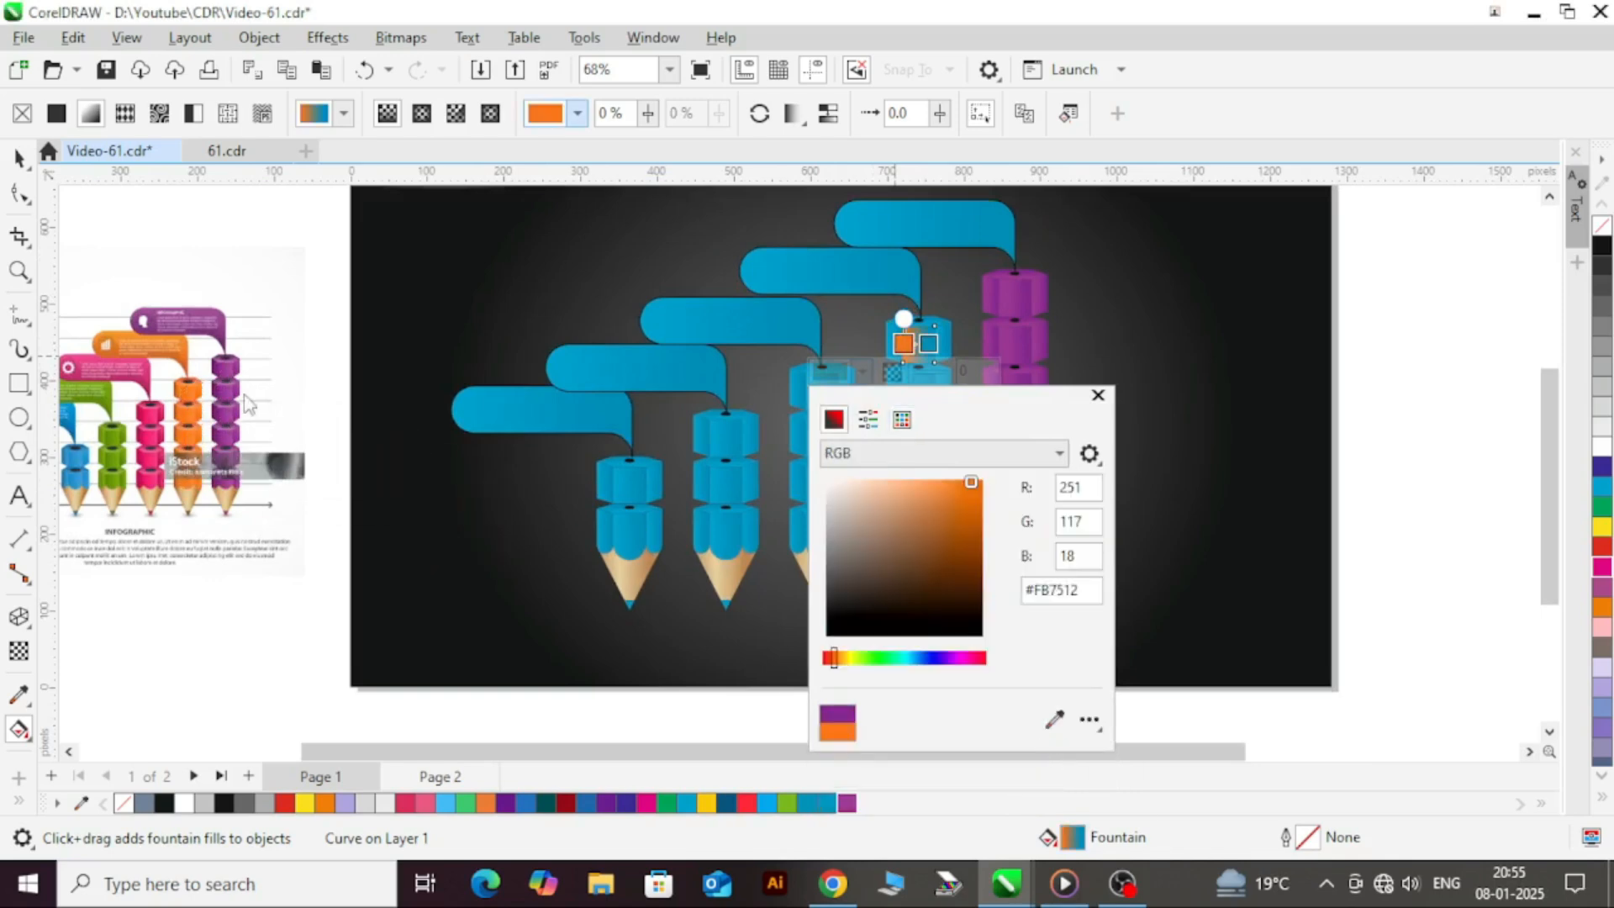
{"action": "double_click", "coordinate": [929, 346]}
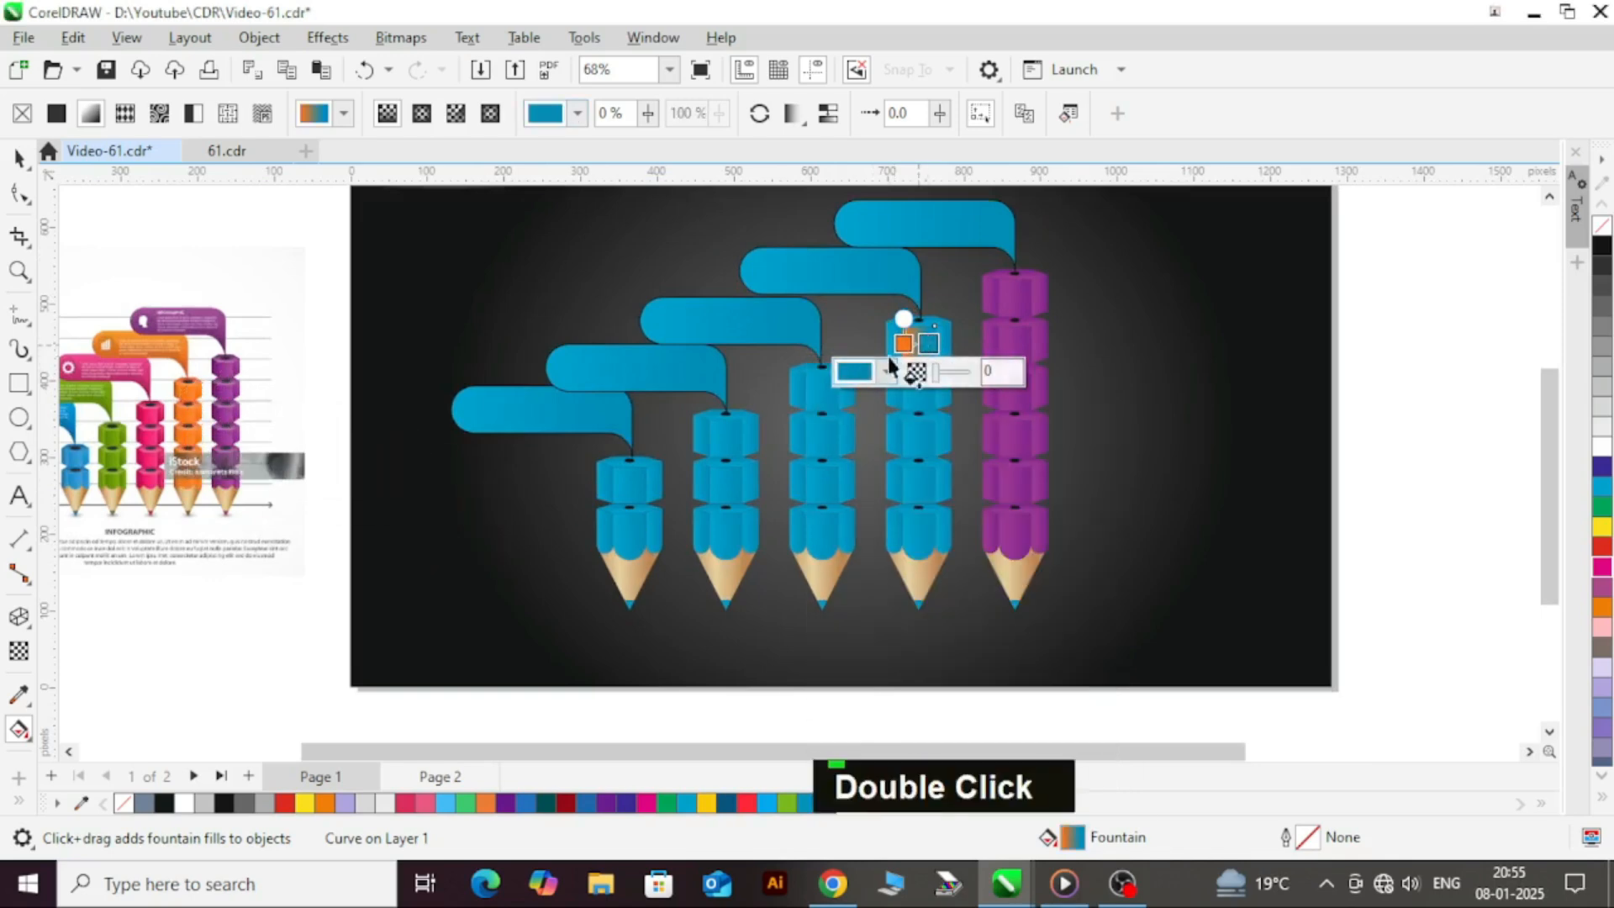
{"action": "left_click", "coordinate": [1601, 607]}
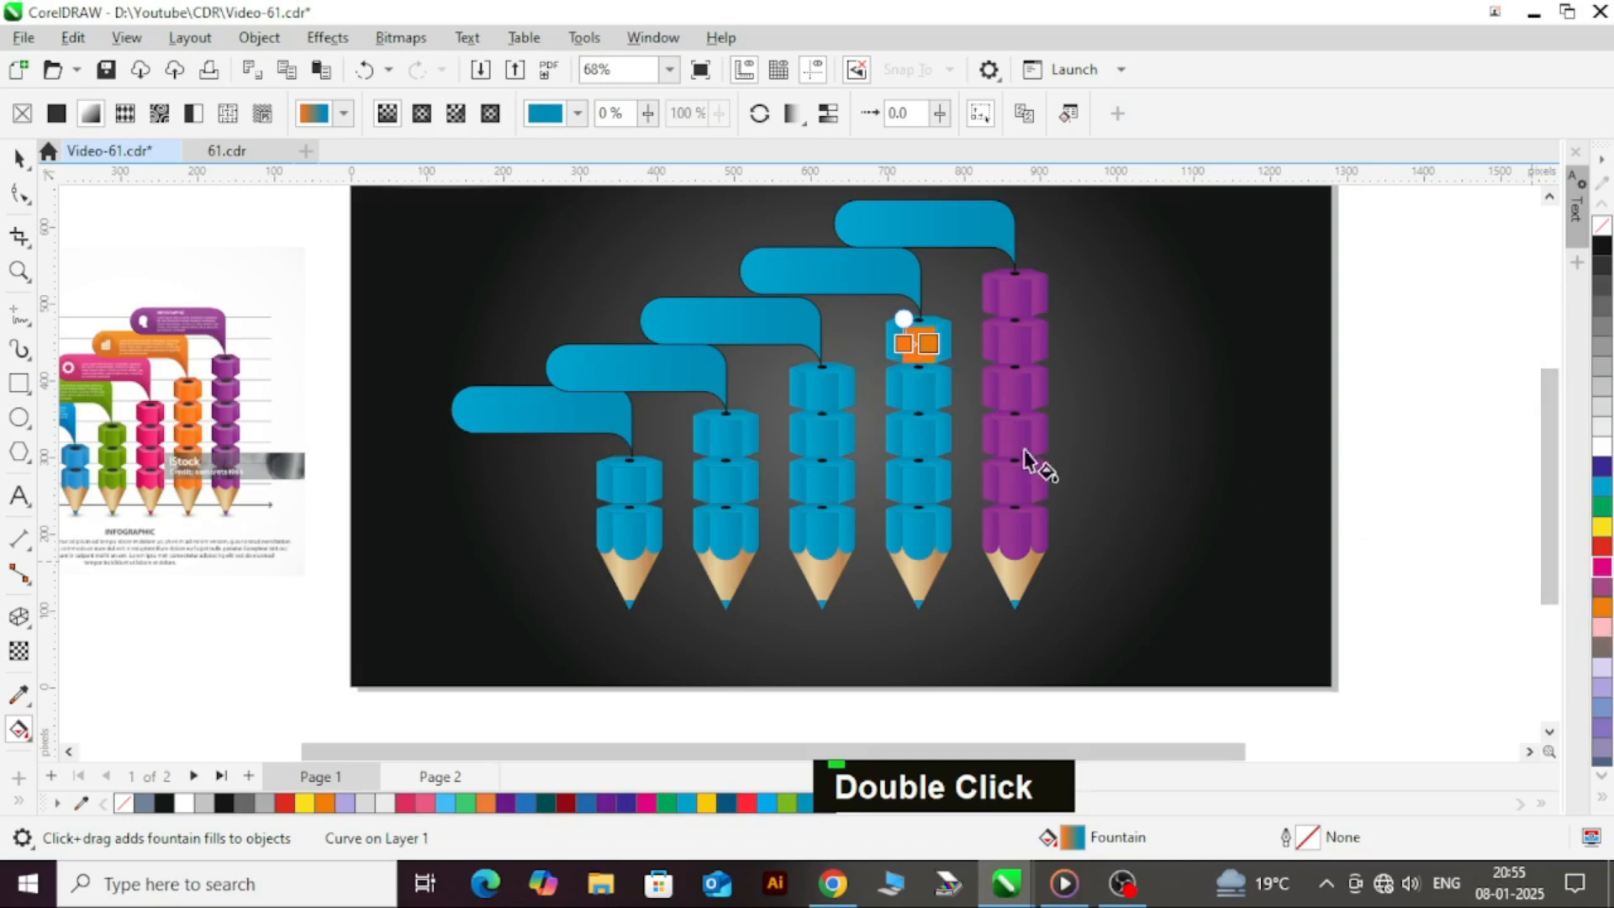
- Darken the end colour of the orange gradient by switching it to the CMYK model and setting K to 20
{"action": "scroll", "coordinate": [933, 362], "scroll_direction": "up", "scroll_amount": 2}
{"action": "scroll", "coordinate": [925, 341], "scroll_direction": "up", "scroll_amount": 4}
{"action": "left_click", "coordinate": [889, 365]}
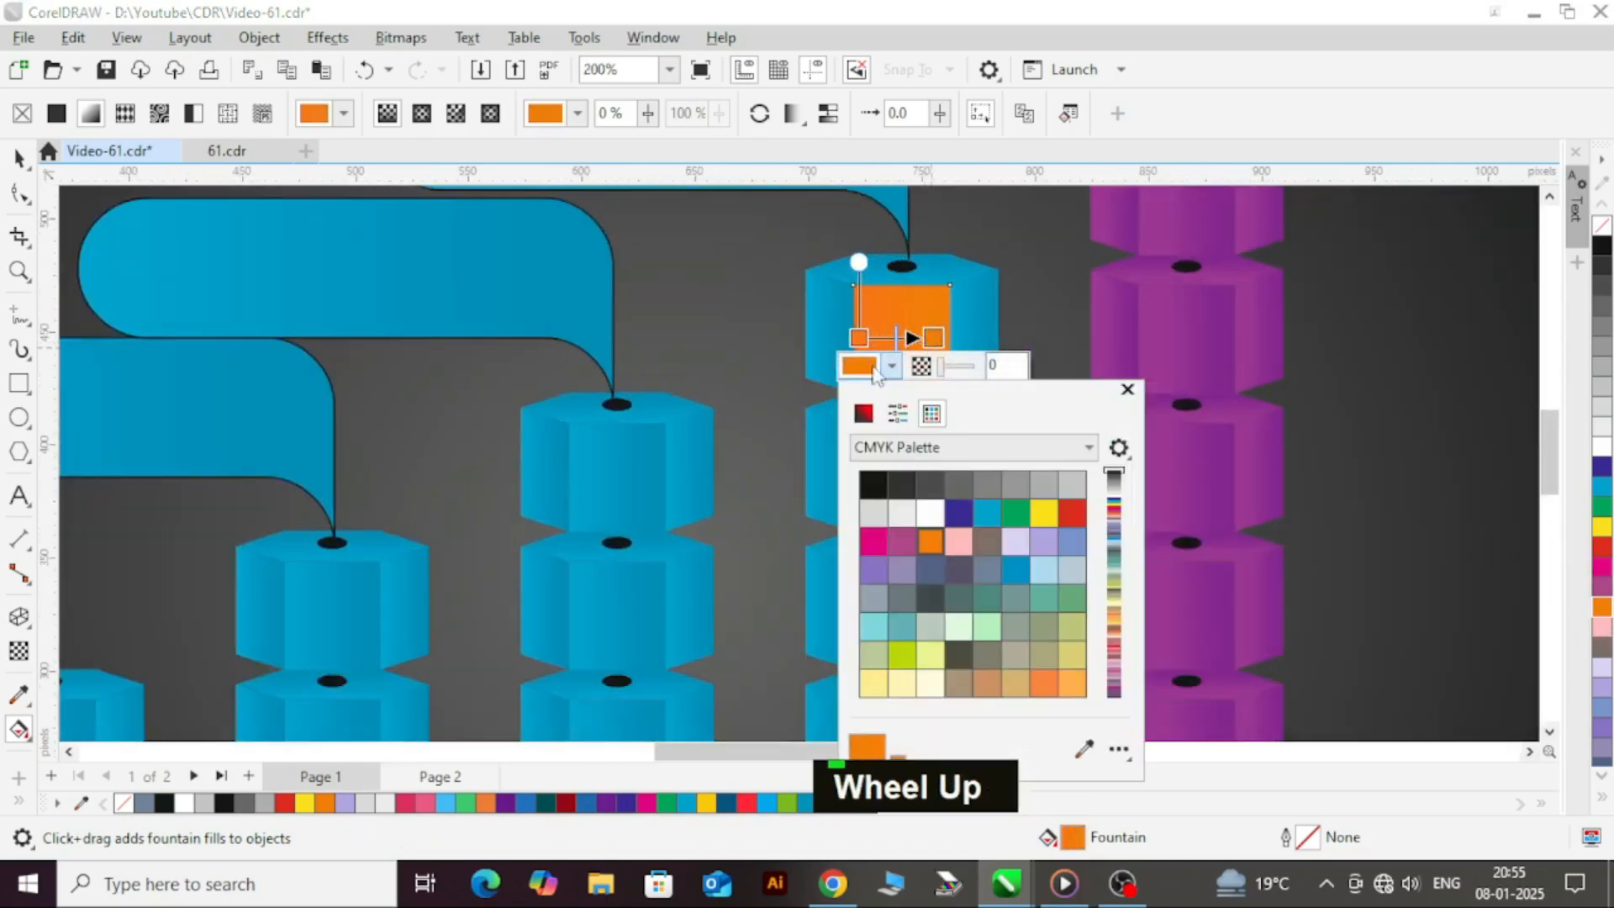
{"action": "left_click", "coordinate": [945, 447]}
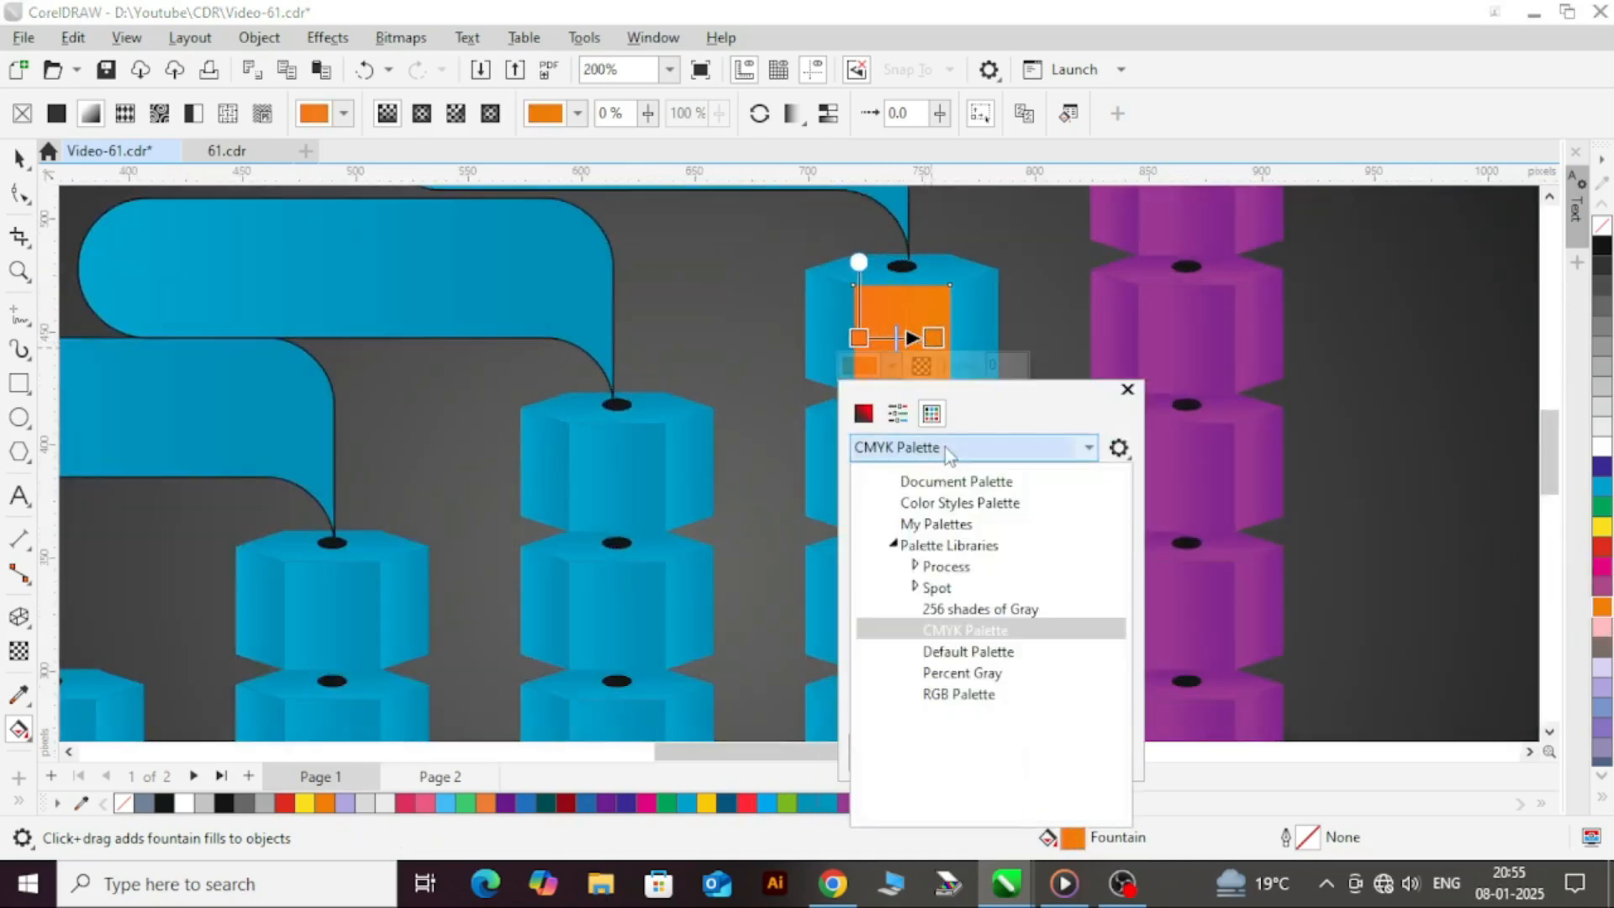
{"action": "left_click", "coordinate": [945, 447]}
{"action": "double_click", "coordinate": [864, 412]}
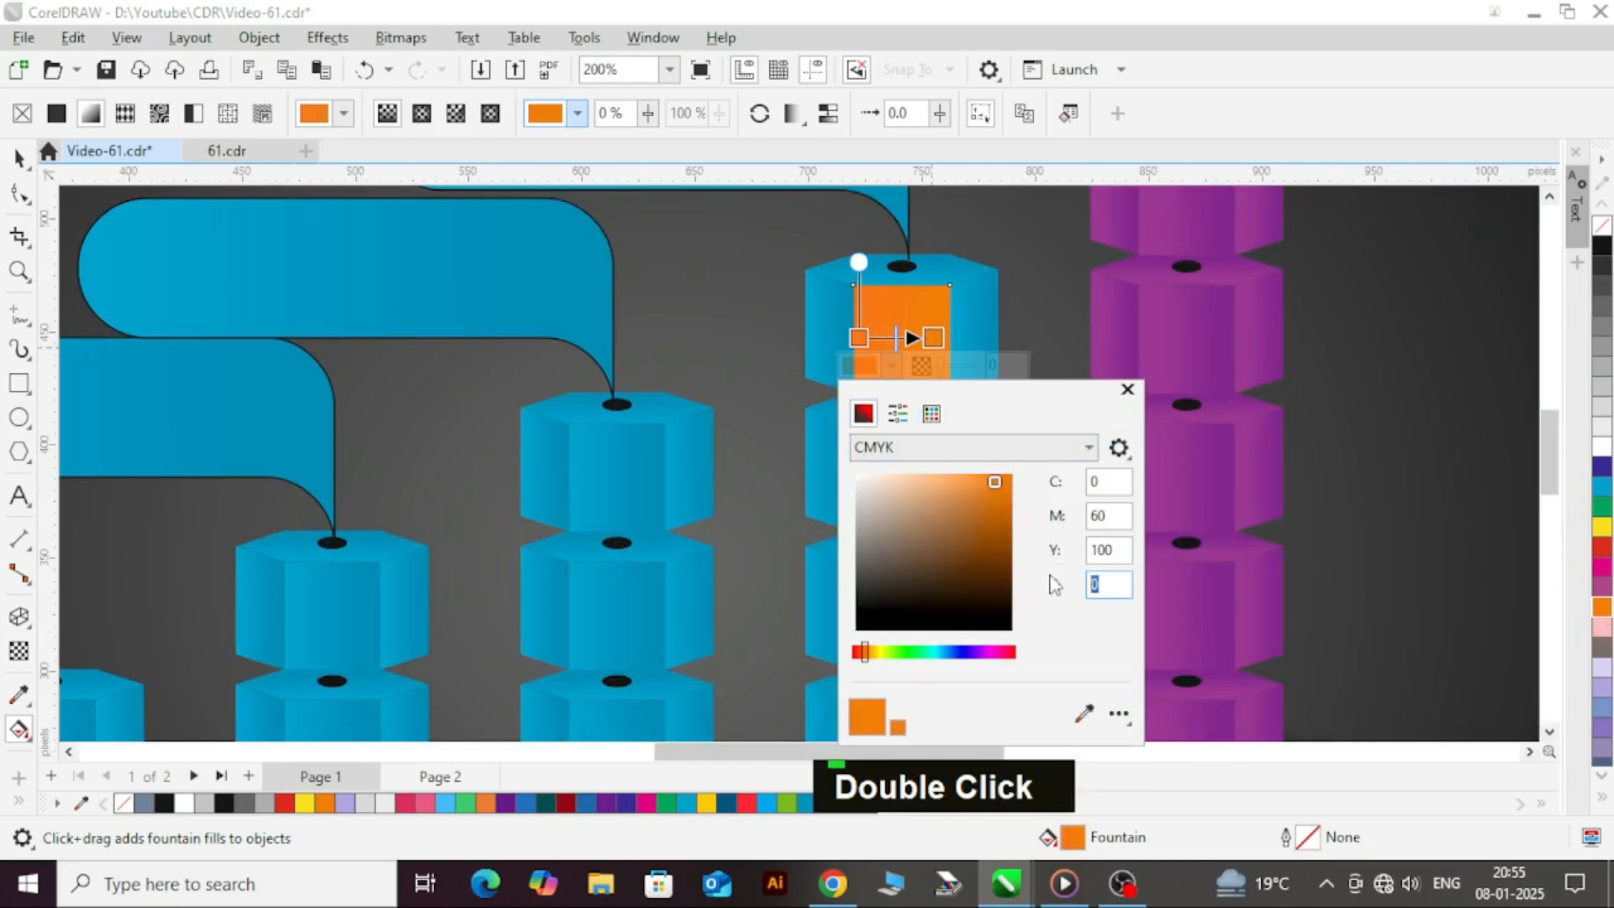
{"action": "type", "text": "20"}
{"action": "key", "text": "Return"}
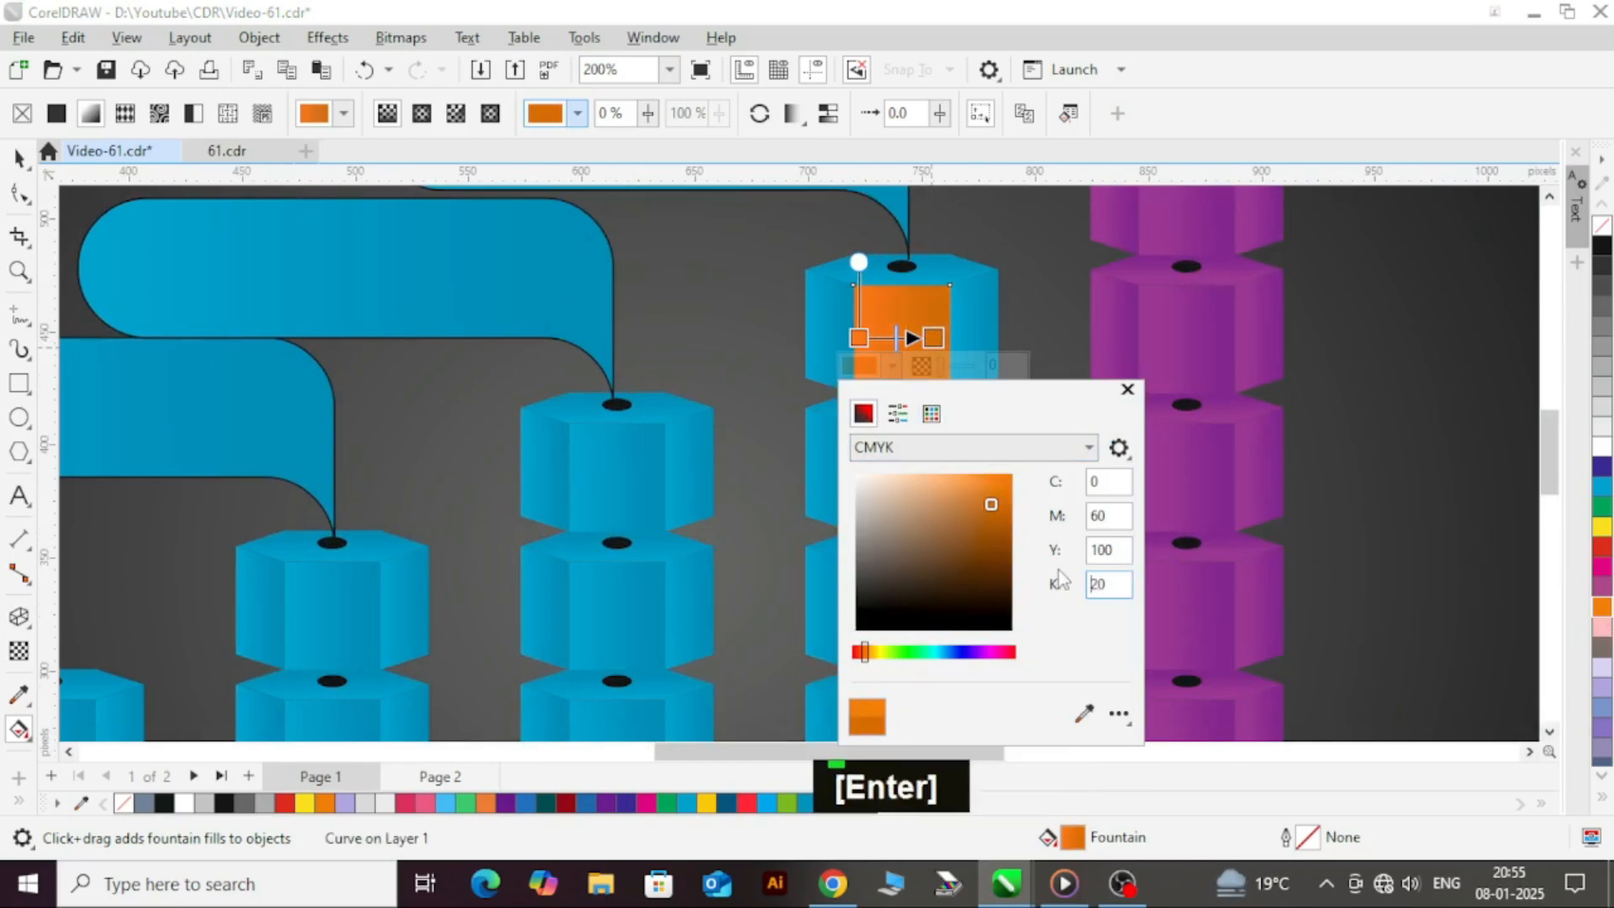
- Extend the orange gradient's end to the front face's far edge and move its start inward
{"action": "scroll", "coordinate": [930, 345], "scroll_direction": "up", "scroll_amount": 1}
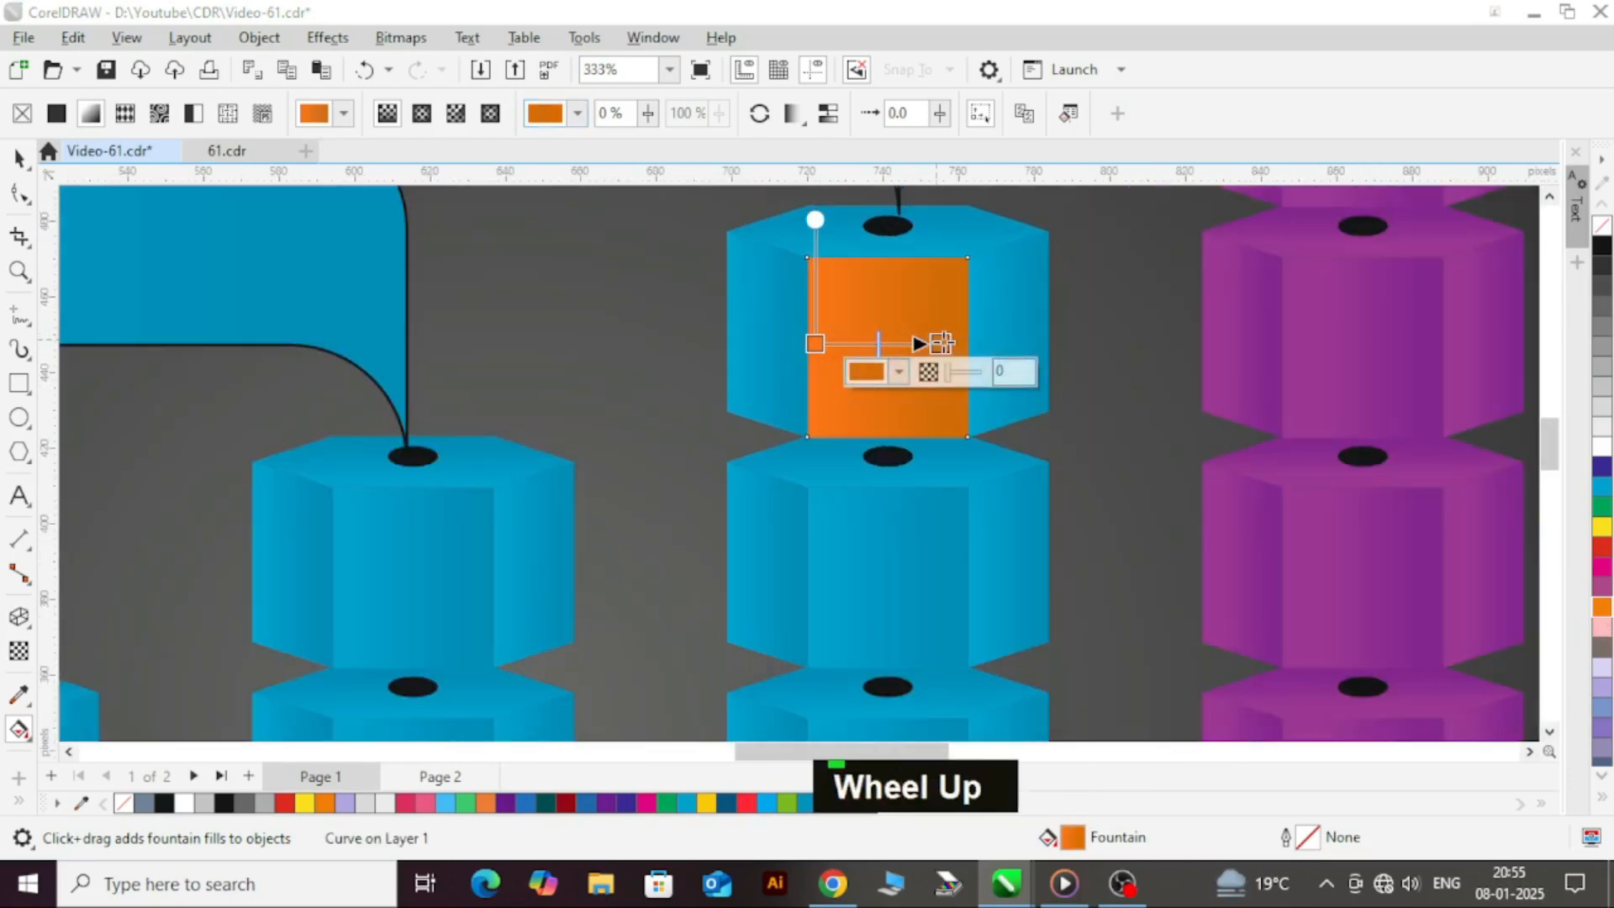
{"action": "mouse_move", "coordinate": [988, 344]}
{"action": "left_mouse_down"}
{"action": "mouse_move", "coordinate": [944, 371]}
{"action": "mouse_move", "coordinate": [962, 342]}
{"action": "left_mouse_up"}
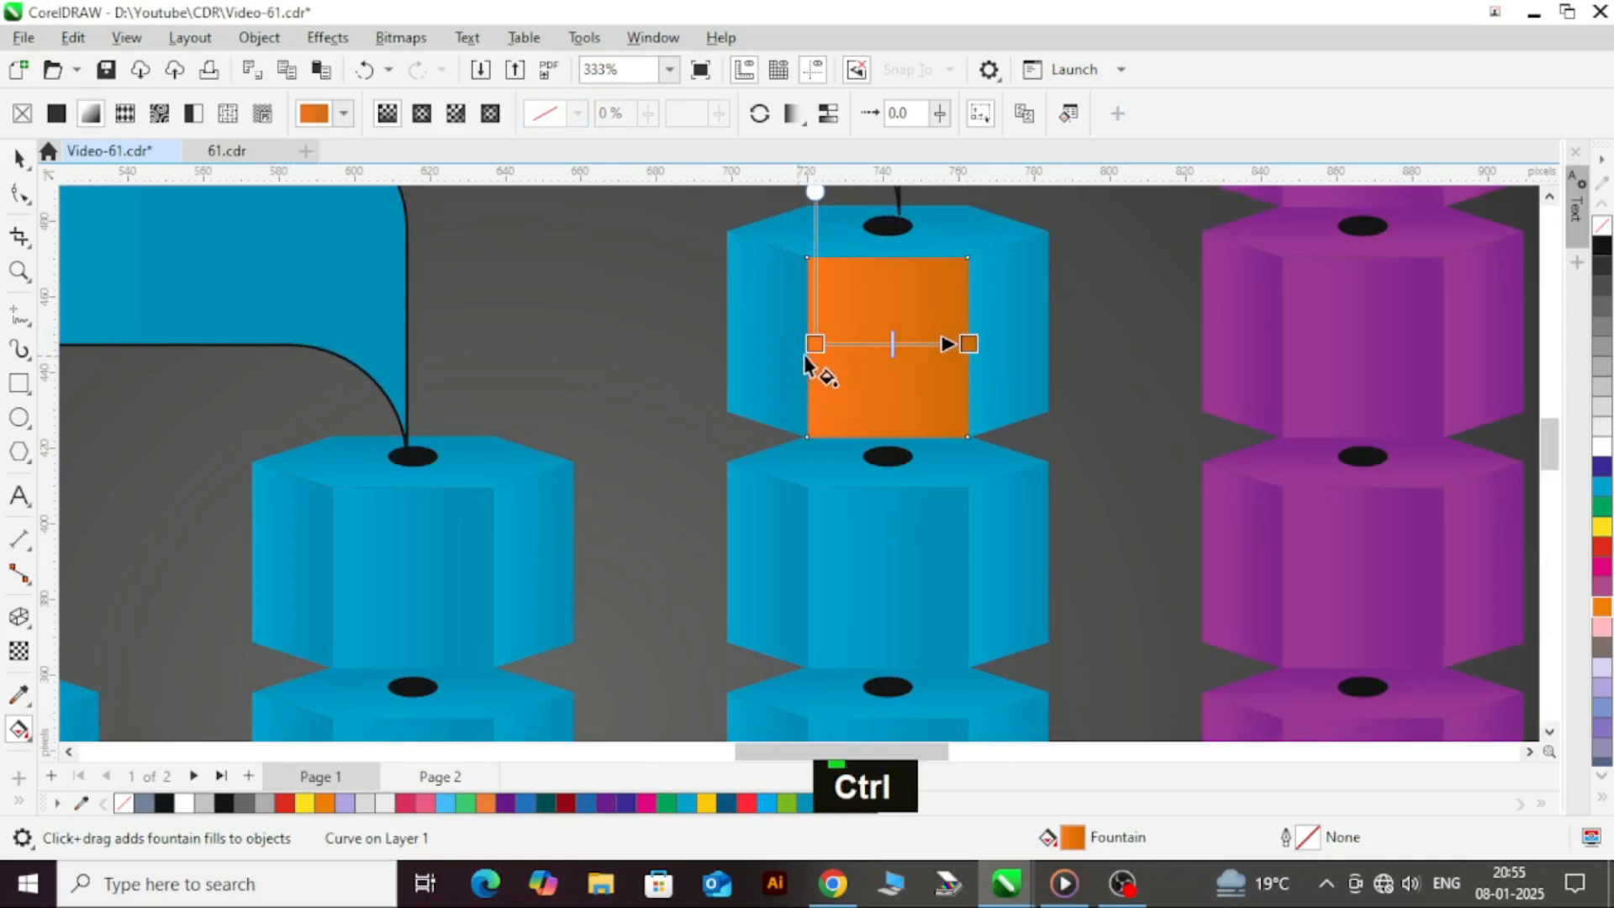
{"action": "left_click_drag", "start_coordinate": [816, 345], "coordinate": [844, 346]}
{"action": "key", "text": "ctrl+space"}
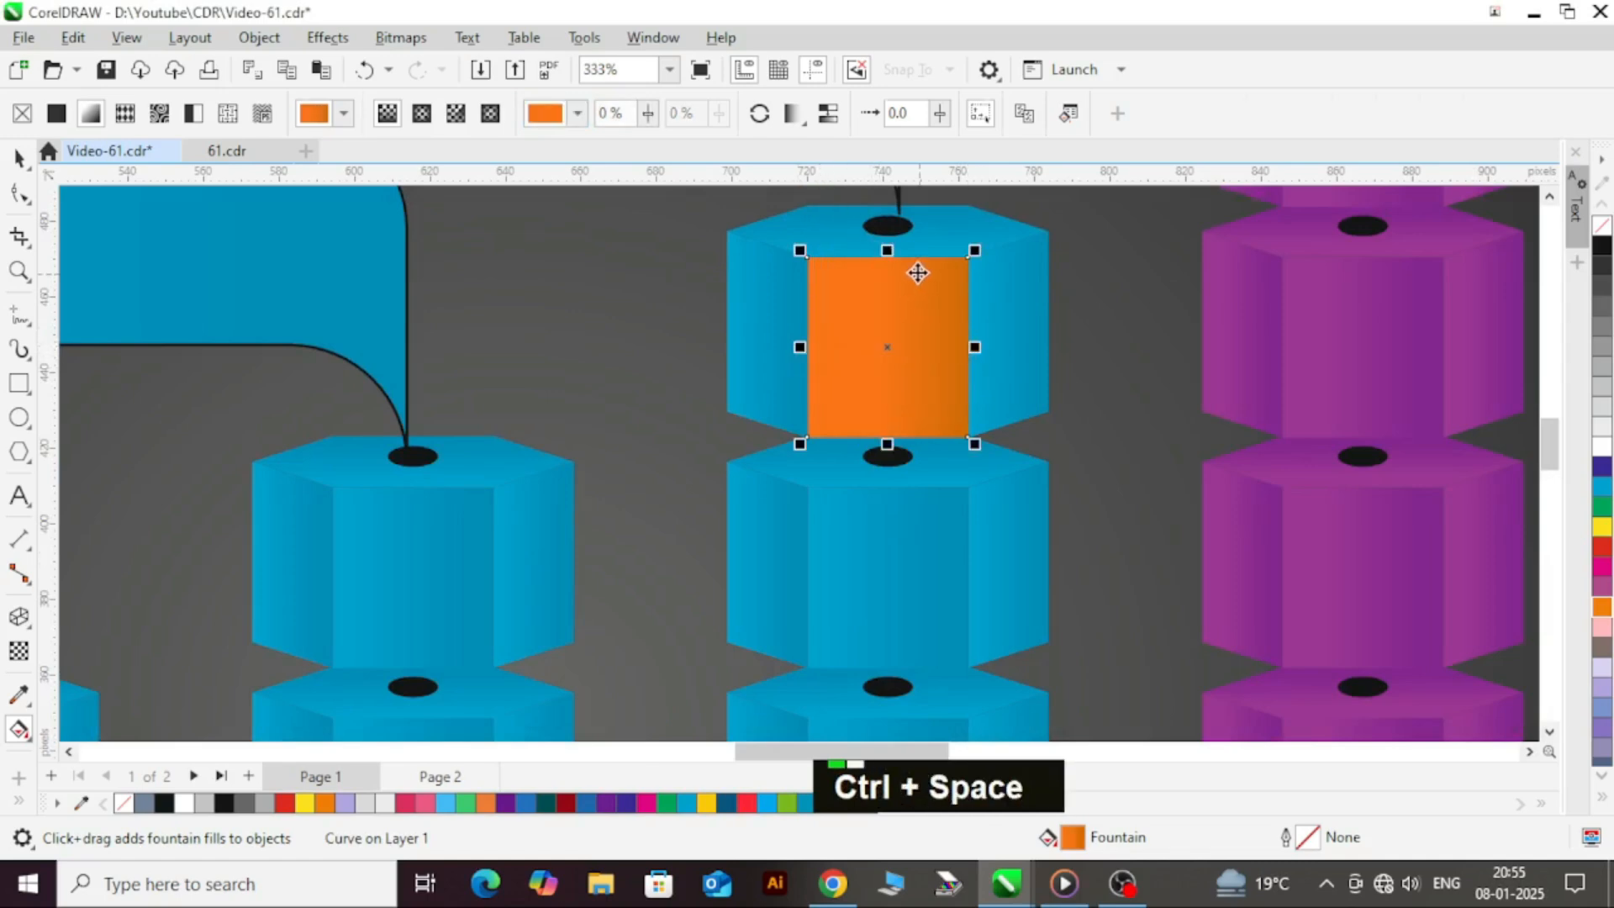
- Copy the orange gradient from the fourth pencil's top front face onto both side faces and the hexagonal cap of that segment
{"action": "left_click", "coordinate": [915, 303]}
{"action": "left_click_drag", "start_coordinate": [915, 303], "coordinate": [769, 294]}
{"action": "left_click", "coordinate": [1017, 302]}
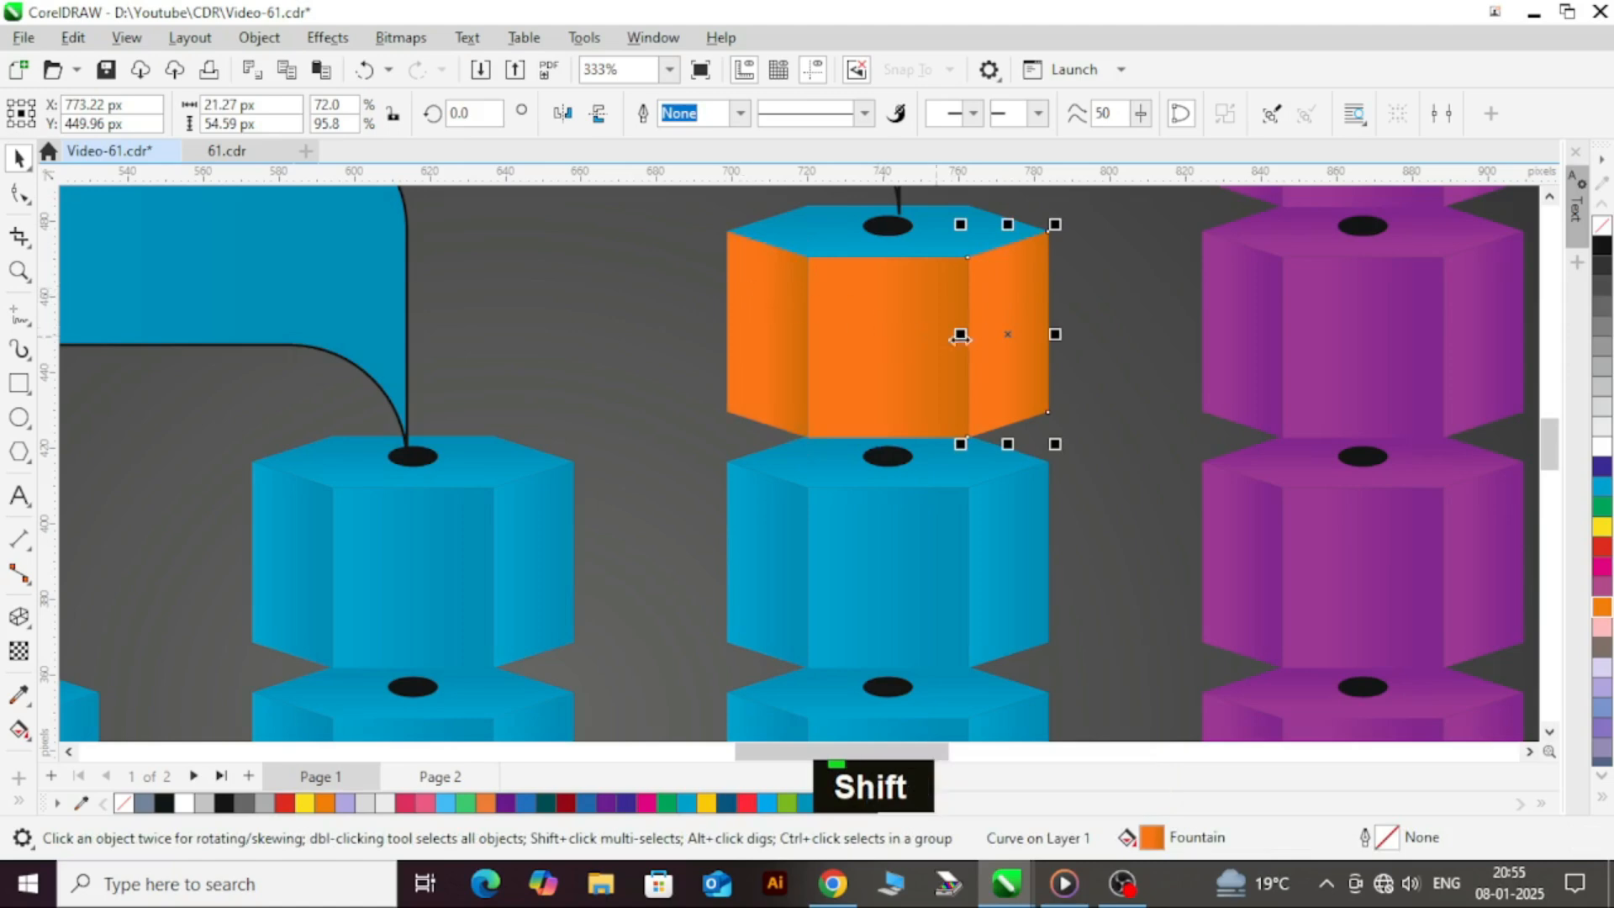
{"action": "left_click", "coordinate": [1013, 301]}
{"action": "left_click", "coordinate": [857, 301]}
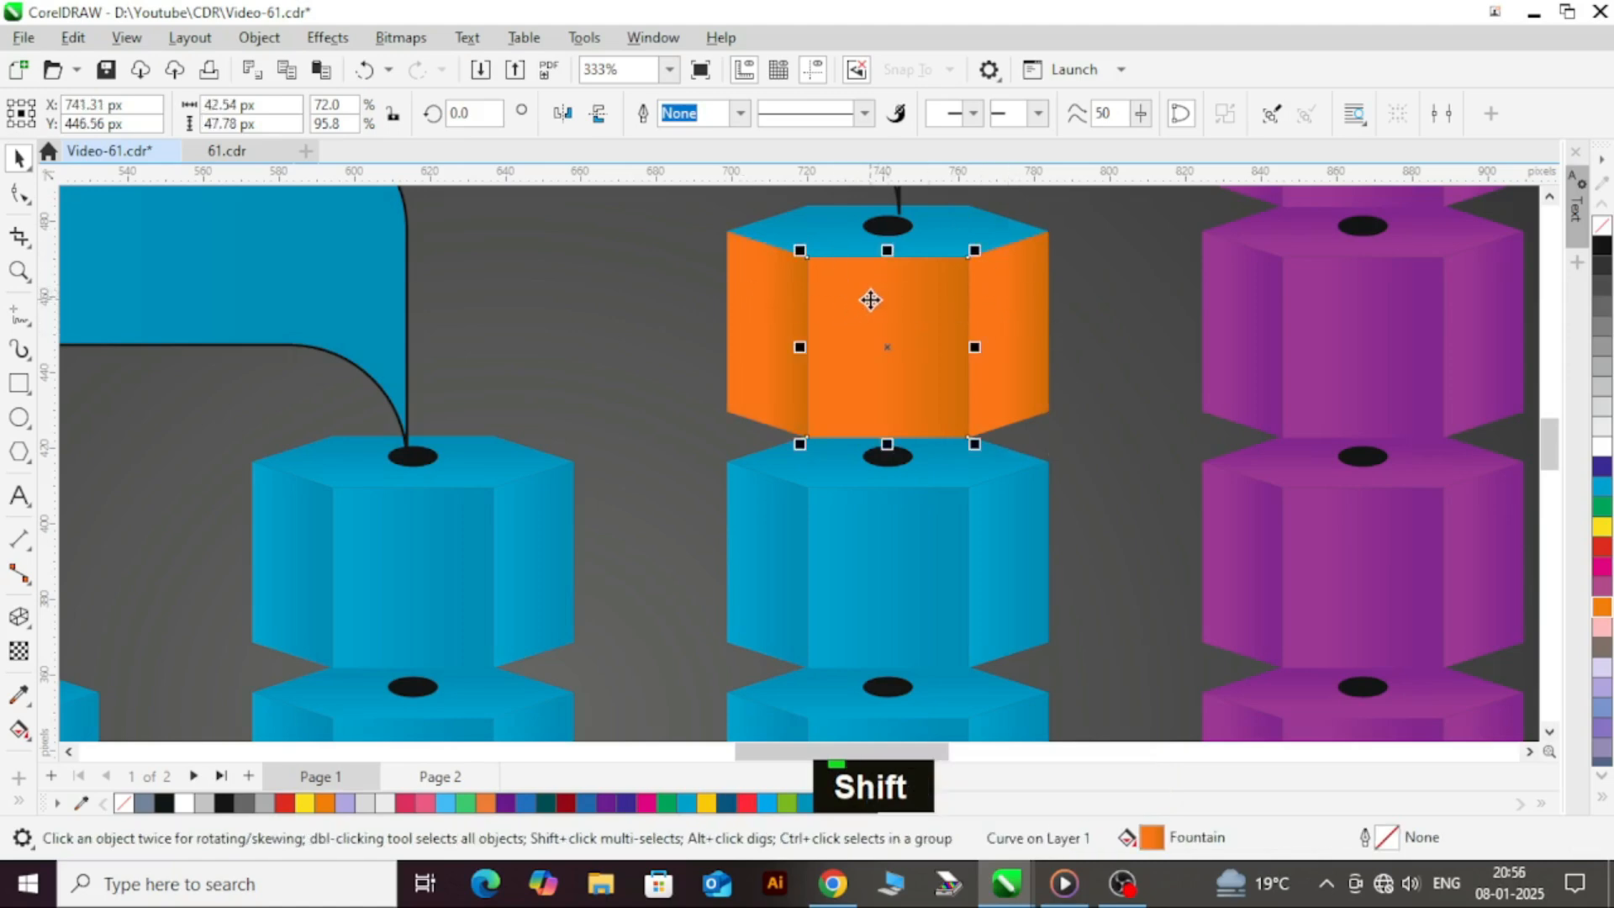
{"action": "left_click_drag", "start_coordinate": [870, 300], "coordinate": [825, 229]}
{"action": "scroll", "coordinate": [797, 350], "scroll_direction": "down", "scroll_amount": 1}
{"action": "scroll", "coordinate": [797, 350], "scroll_direction": "down", "scroll_amount": 2}
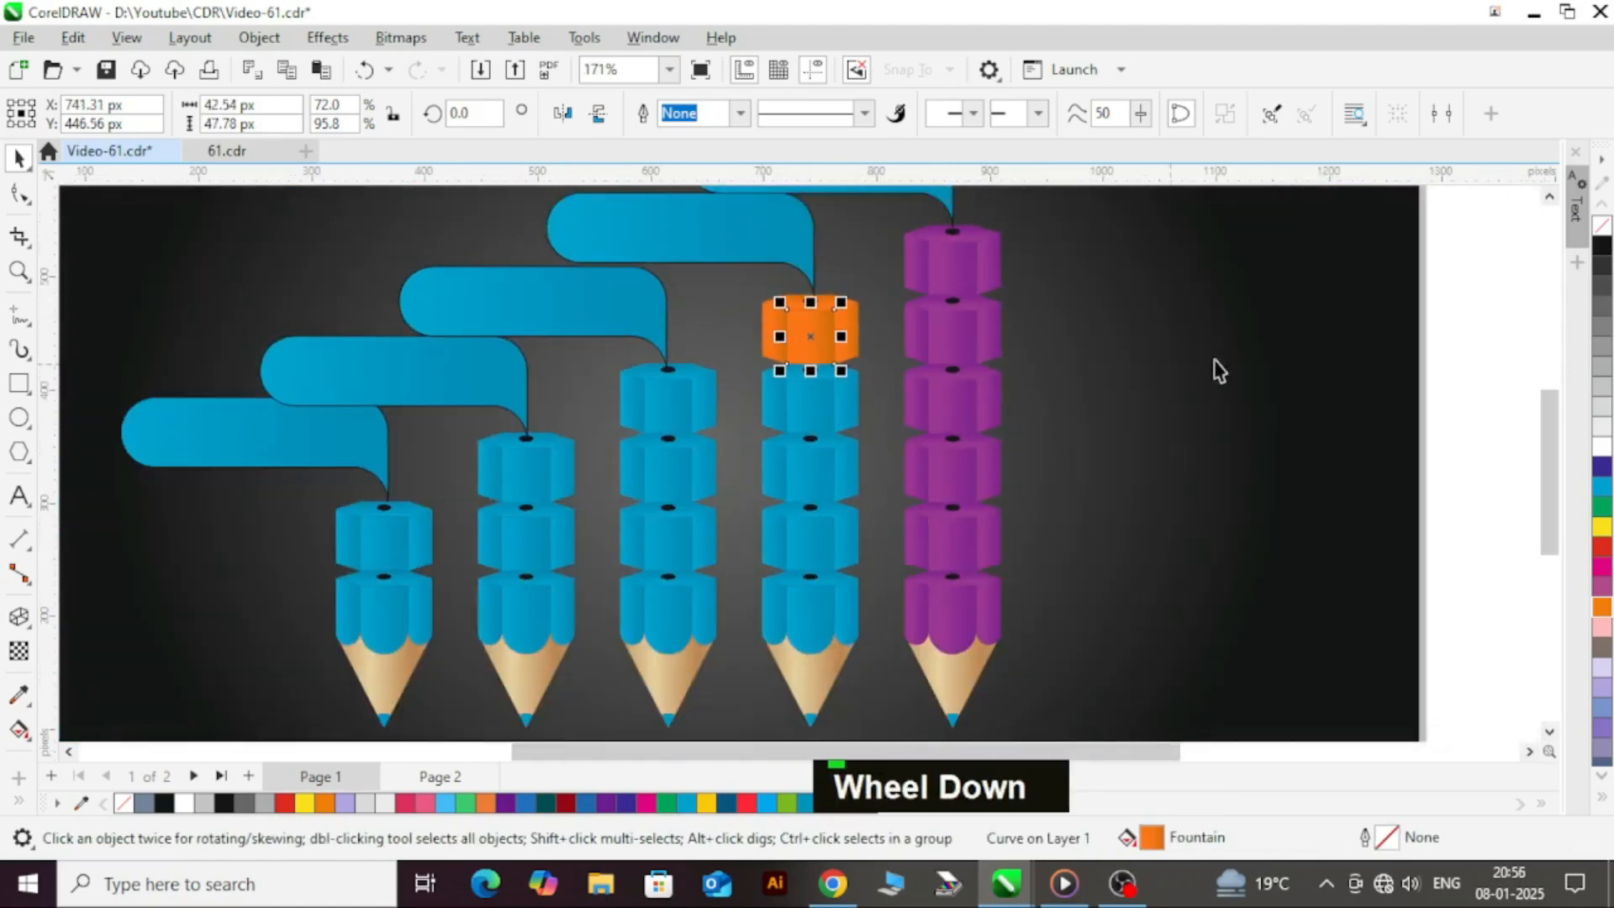
{"action": "left_click", "coordinate": [1434, 349]}
- Copy only the fill of the orange top segment onto the front and side faces of the fourth pencil's four lower segments
{"action": "left_click", "coordinate": [855, 401]}
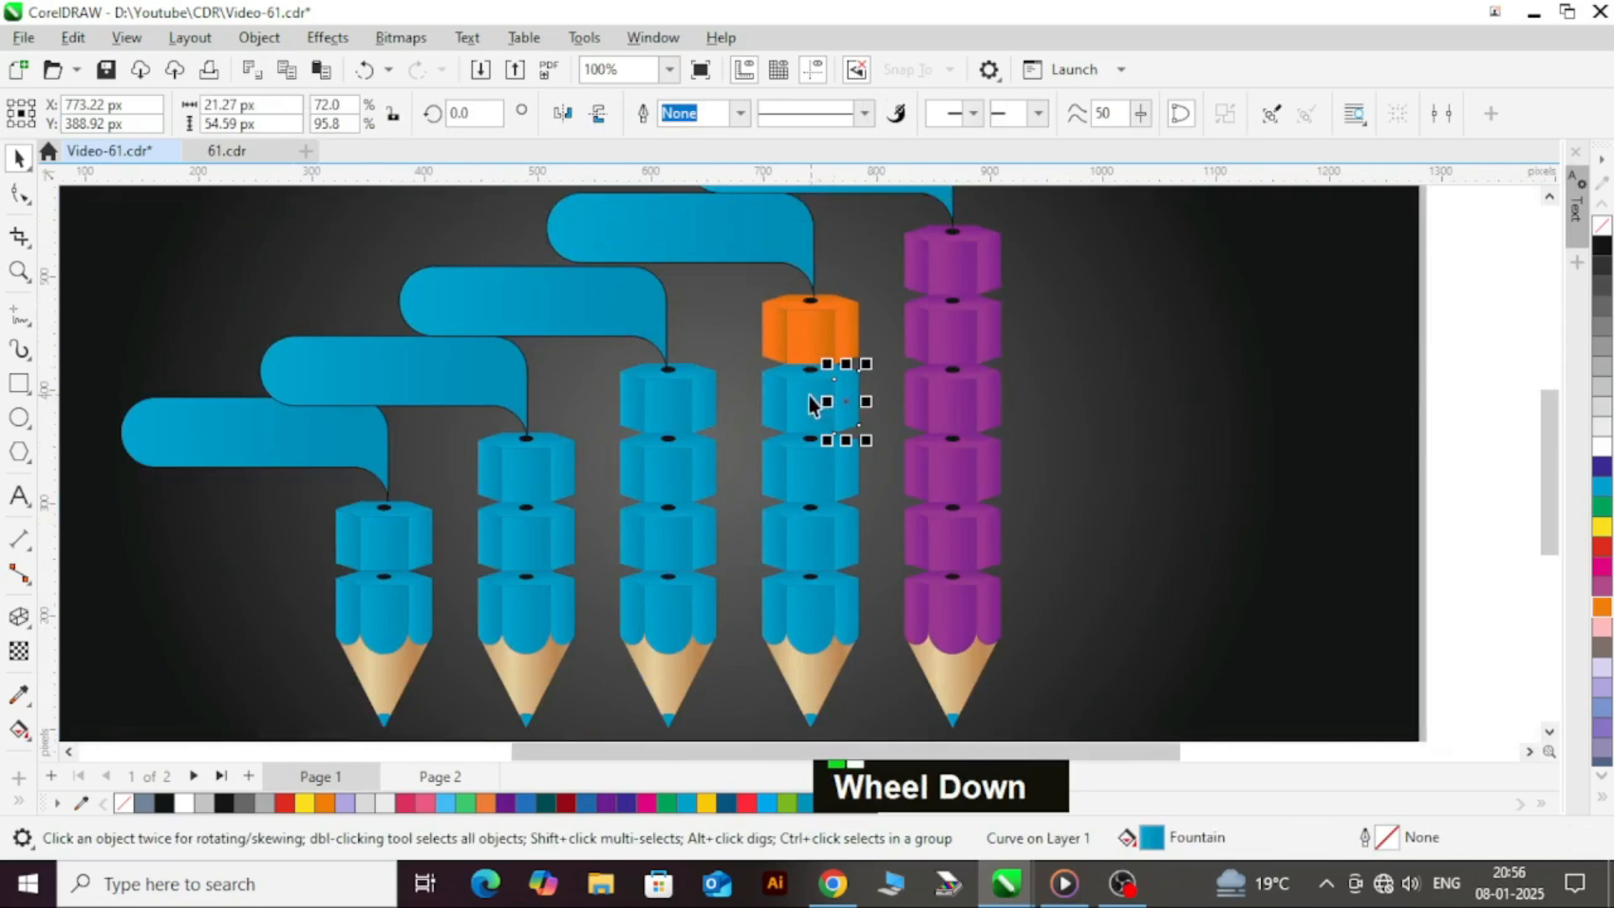
{"action": "left_click", "coordinate": [781, 402], "text": "shift"}
{"action": "left_click", "coordinate": [795, 476], "text": "shift"}
{"action": "left_click", "coordinate": [780, 473], "text": "shift"}
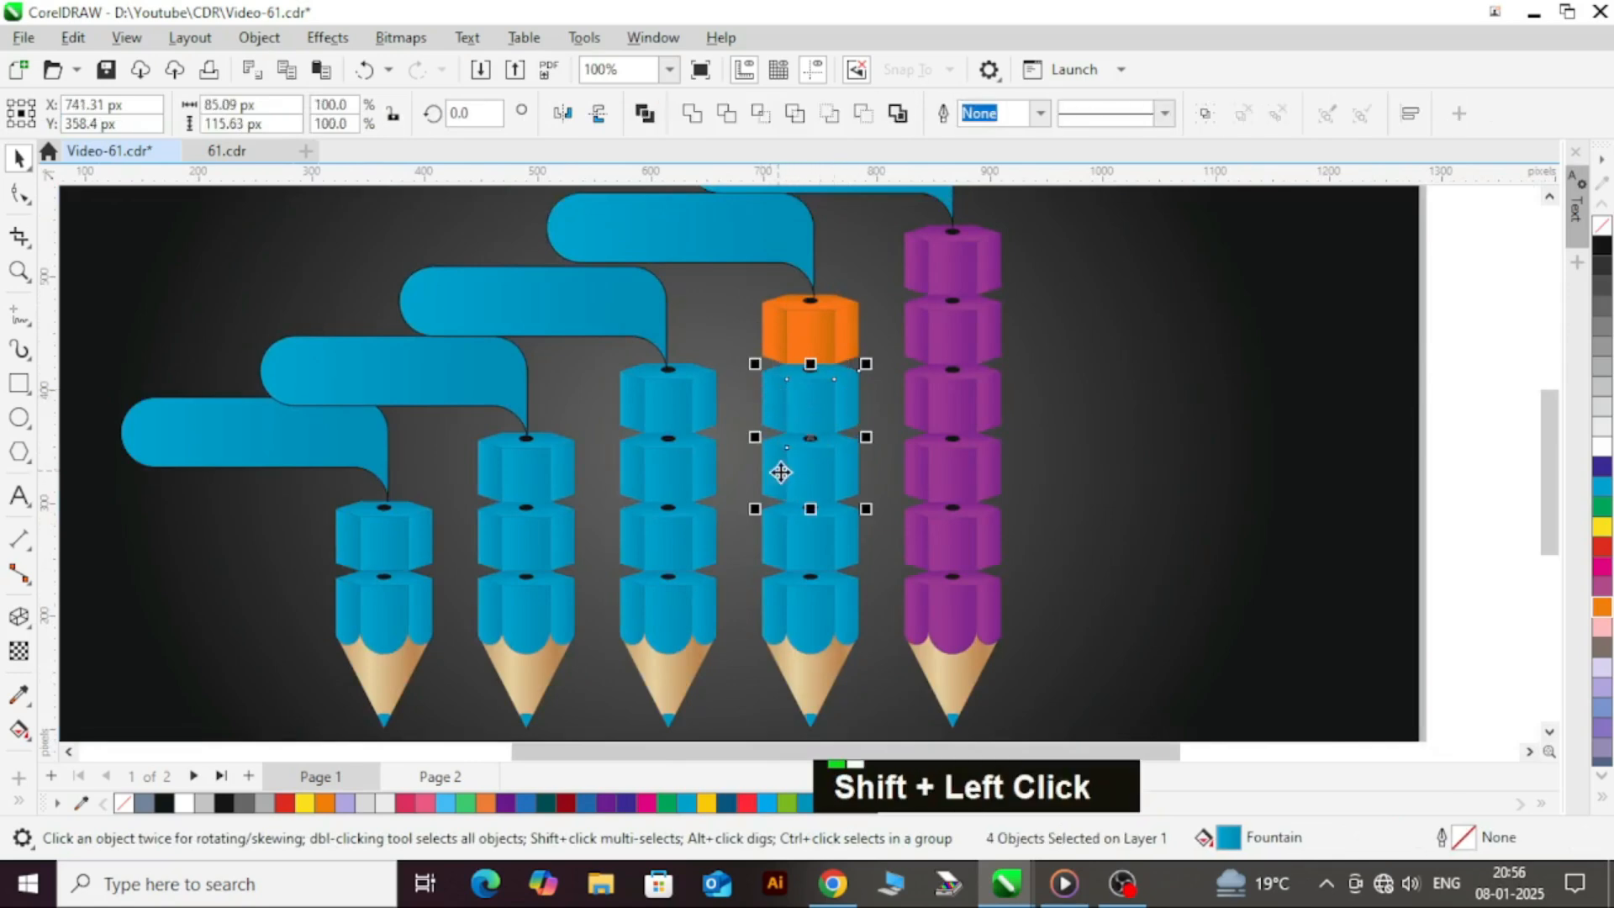
{"action": "left_click", "coordinate": [847, 526], "text": "shift"}
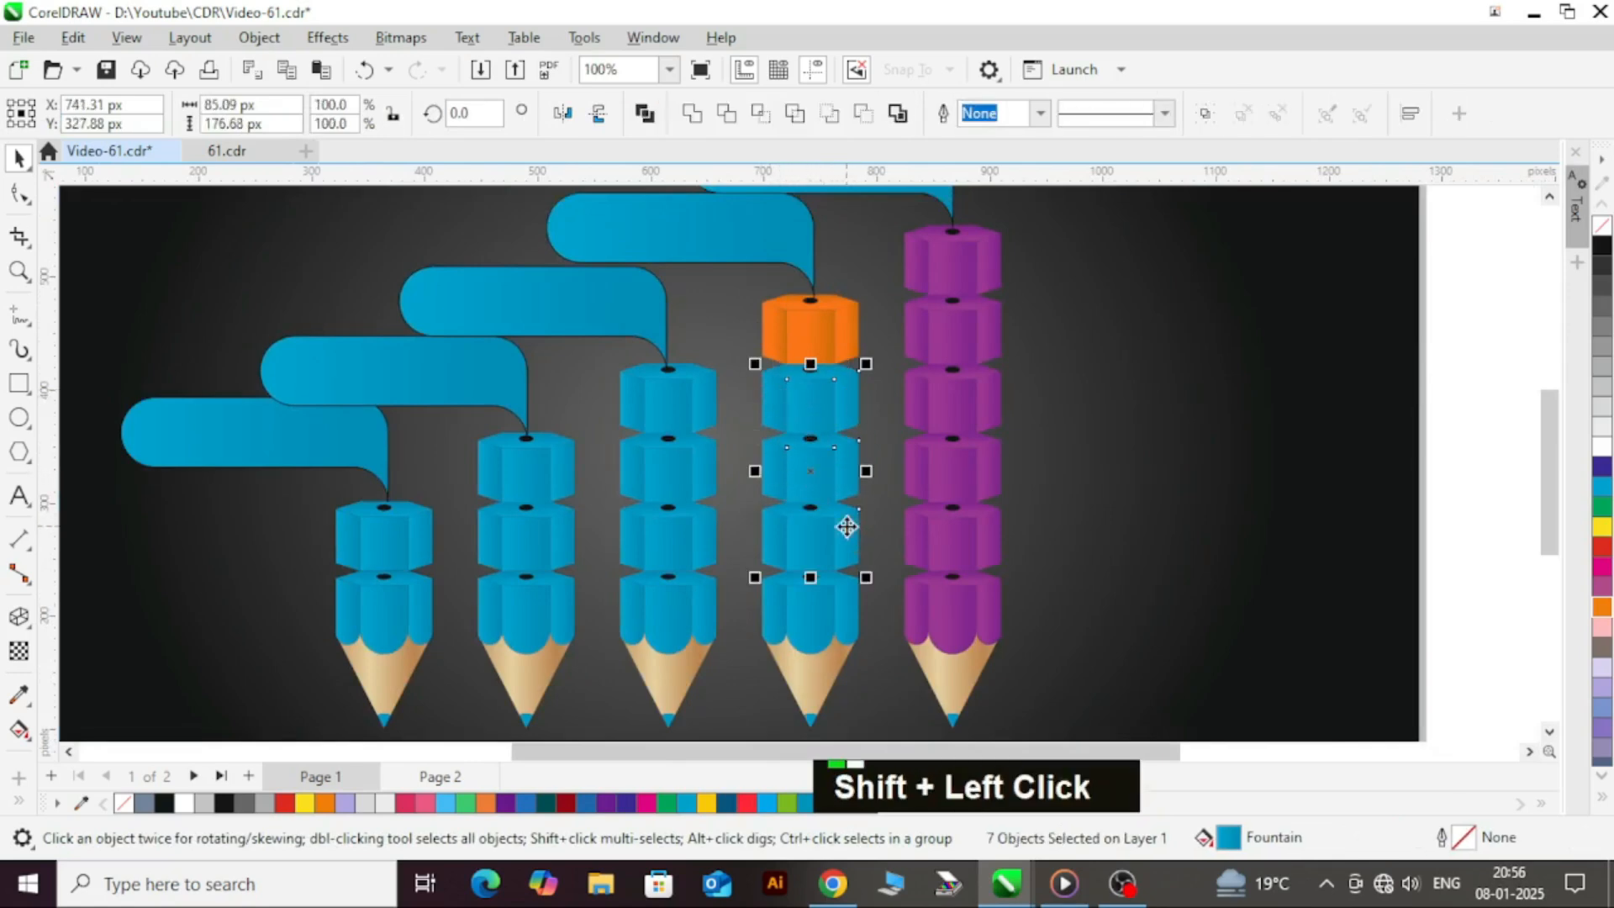
{"action": "left_click", "coordinate": [771, 596], "text": "shift"}
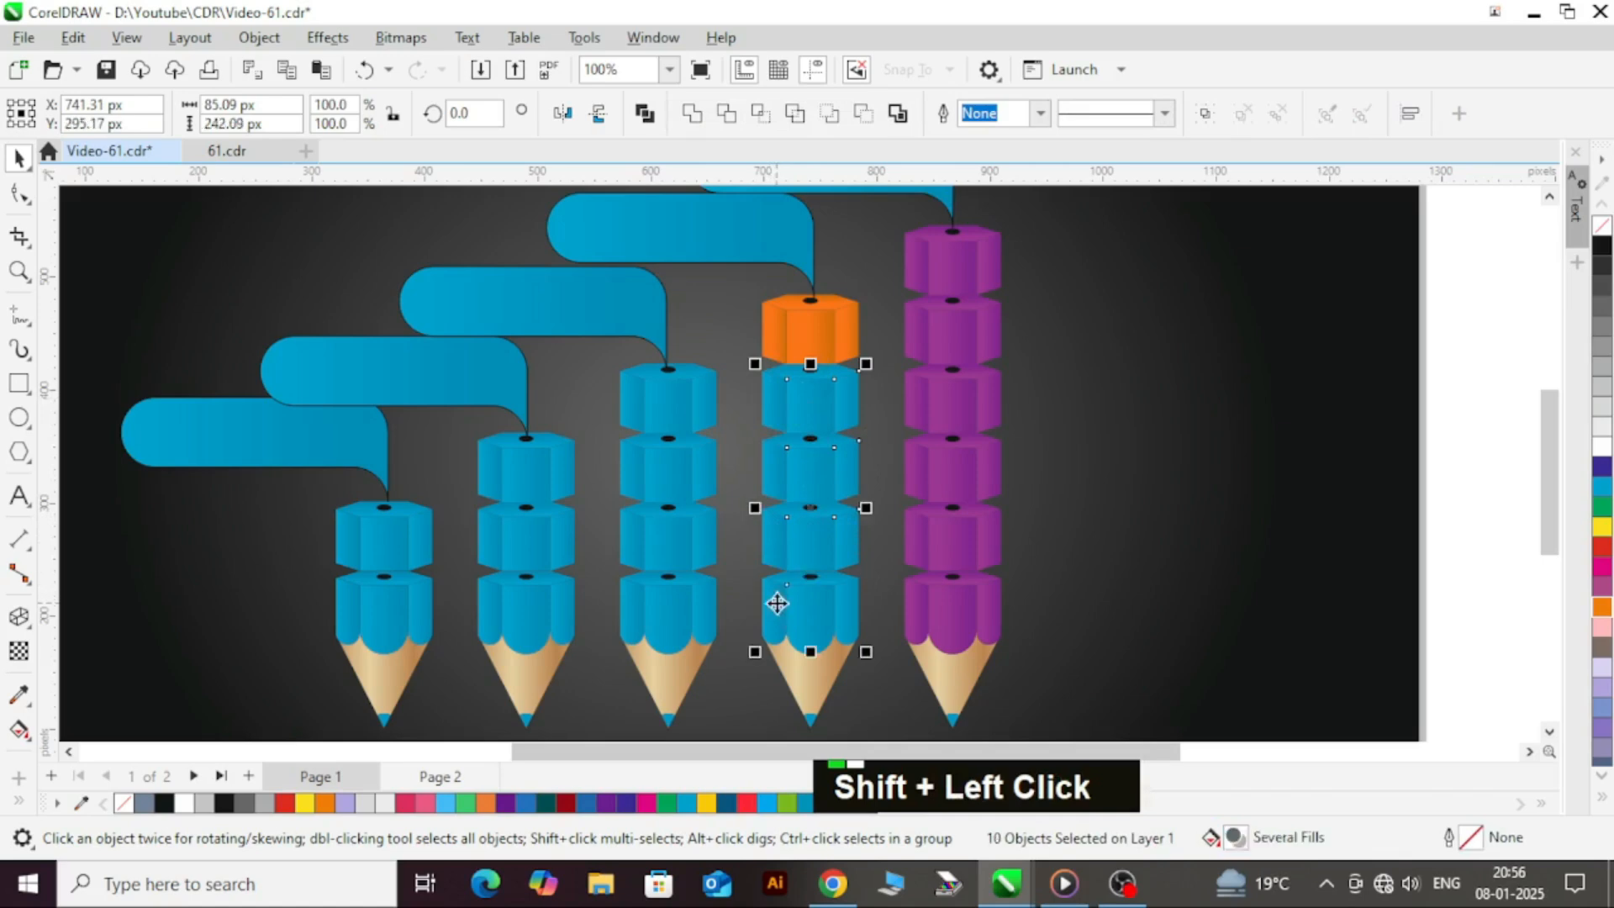
{"action": "left_click", "coordinate": [845, 618], "text": "shift"}
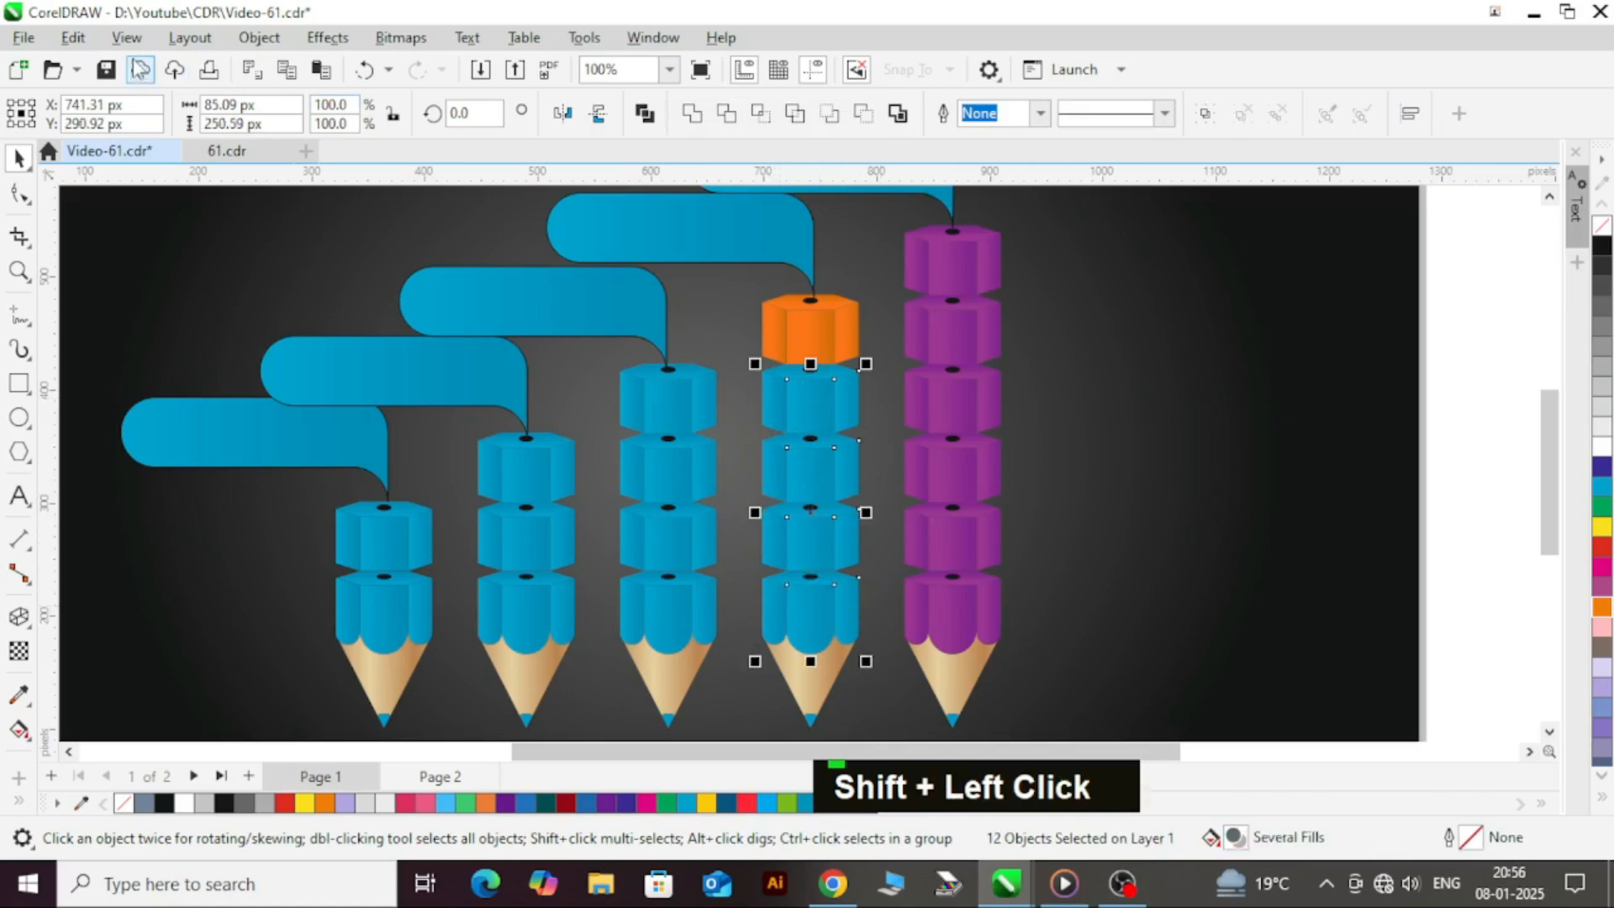
{"action": "left_click", "coordinate": [73, 37]}
{"action": "left_click", "coordinate": [252, 263]}
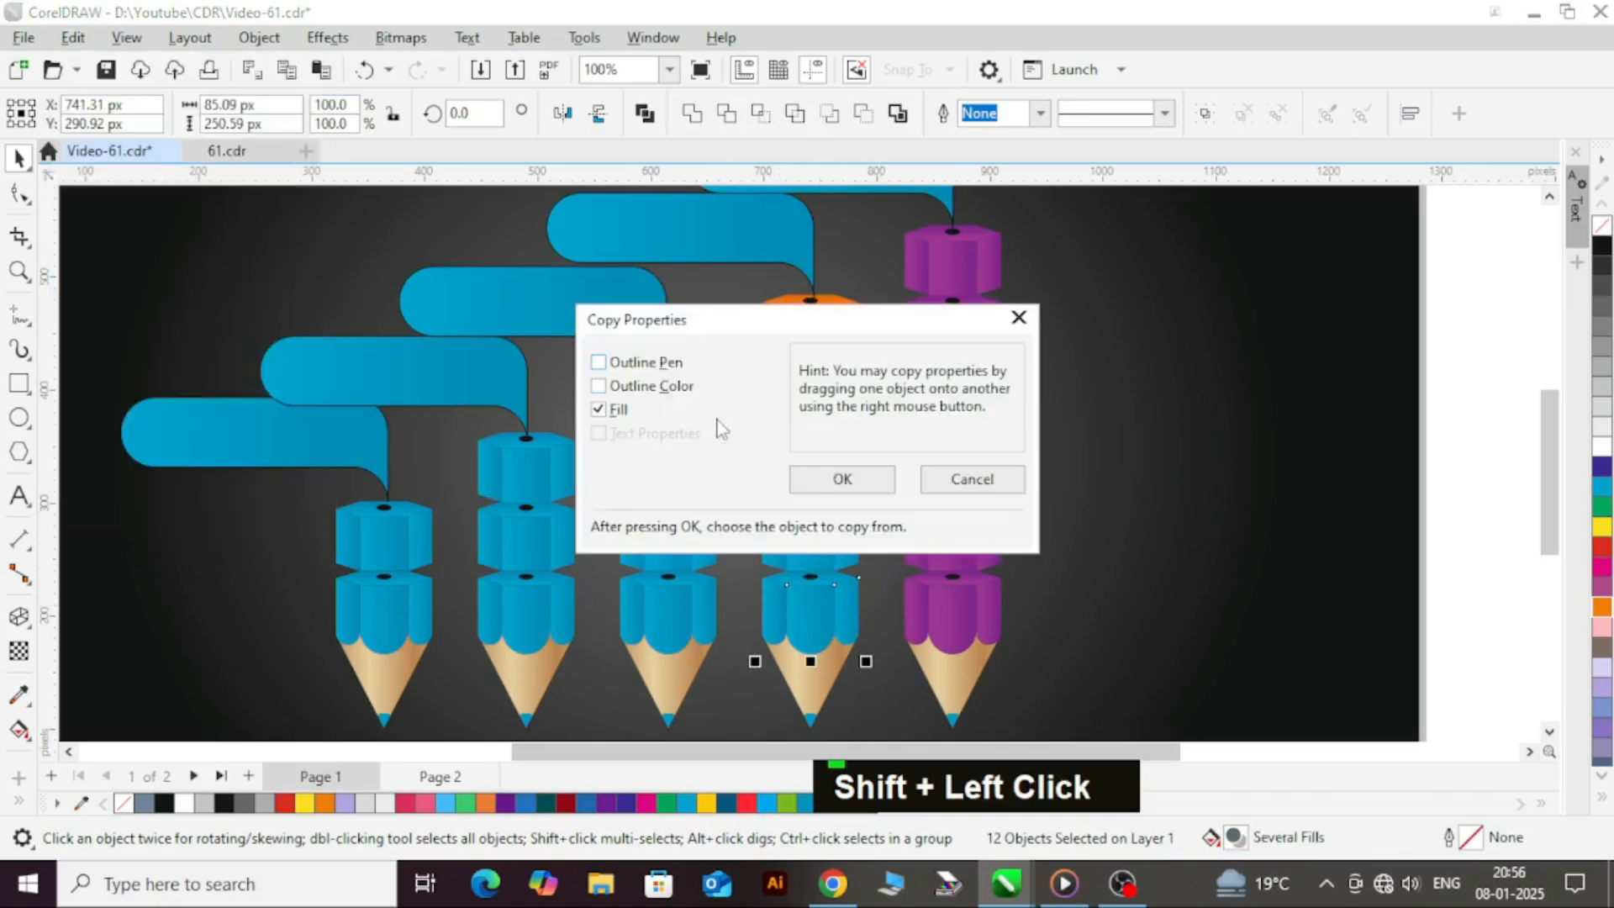
{"action": "left_click", "coordinate": [842, 481]}
{"action": "left_click", "coordinate": [807, 338]}
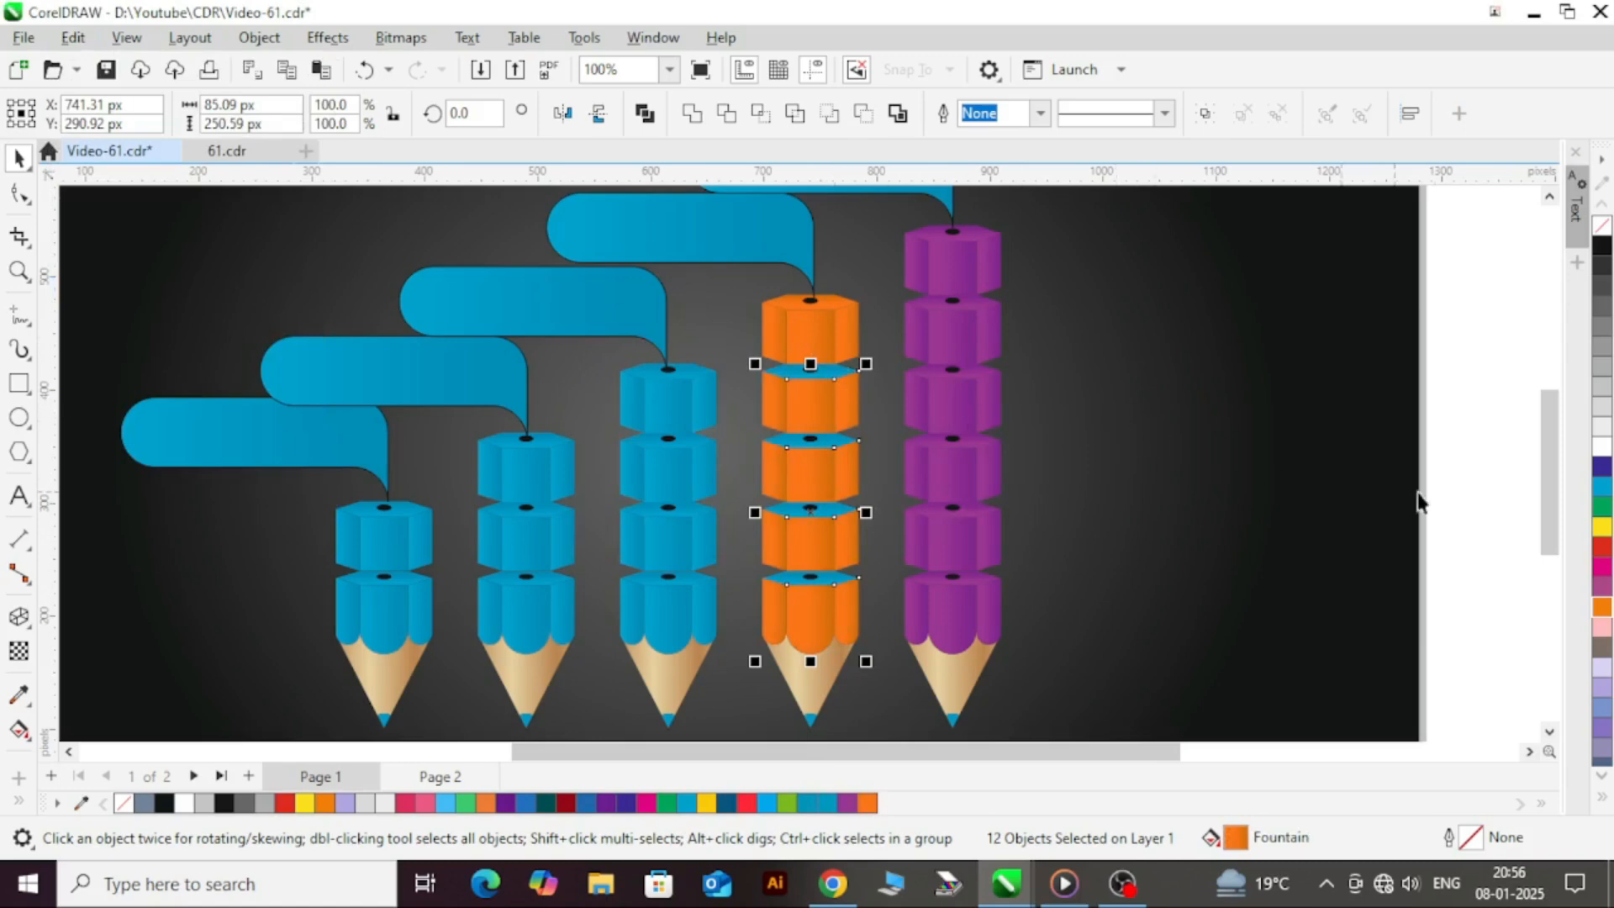
{"action": "left_click", "coordinate": [1498, 462]}
- Repeat the copied orange fill on the four remaining blue hexagonal caps of the fourth pencil
{"action": "scroll", "coordinate": [844, 385], "scroll_direction": "up", "scroll_amount": 1}
{"action": "left_click", "coordinate": [837, 372]}
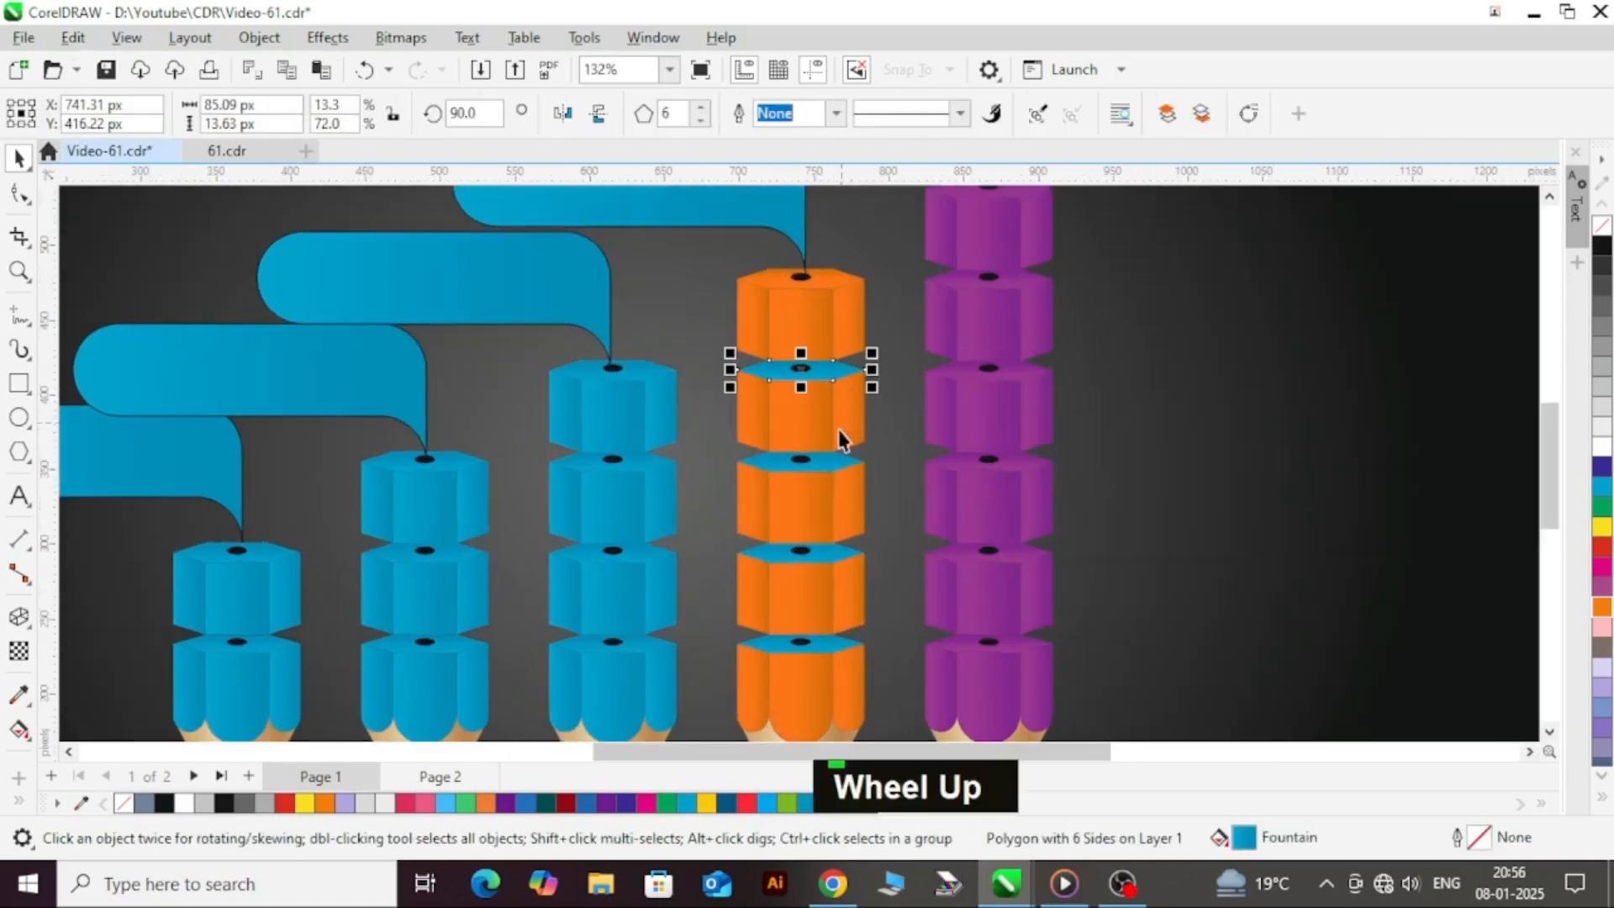
{"action": "left_click", "coordinate": [822, 462], "text": "shift"}
{"action": "left_click", "coordinate": [828, 553], "text": "shift"}
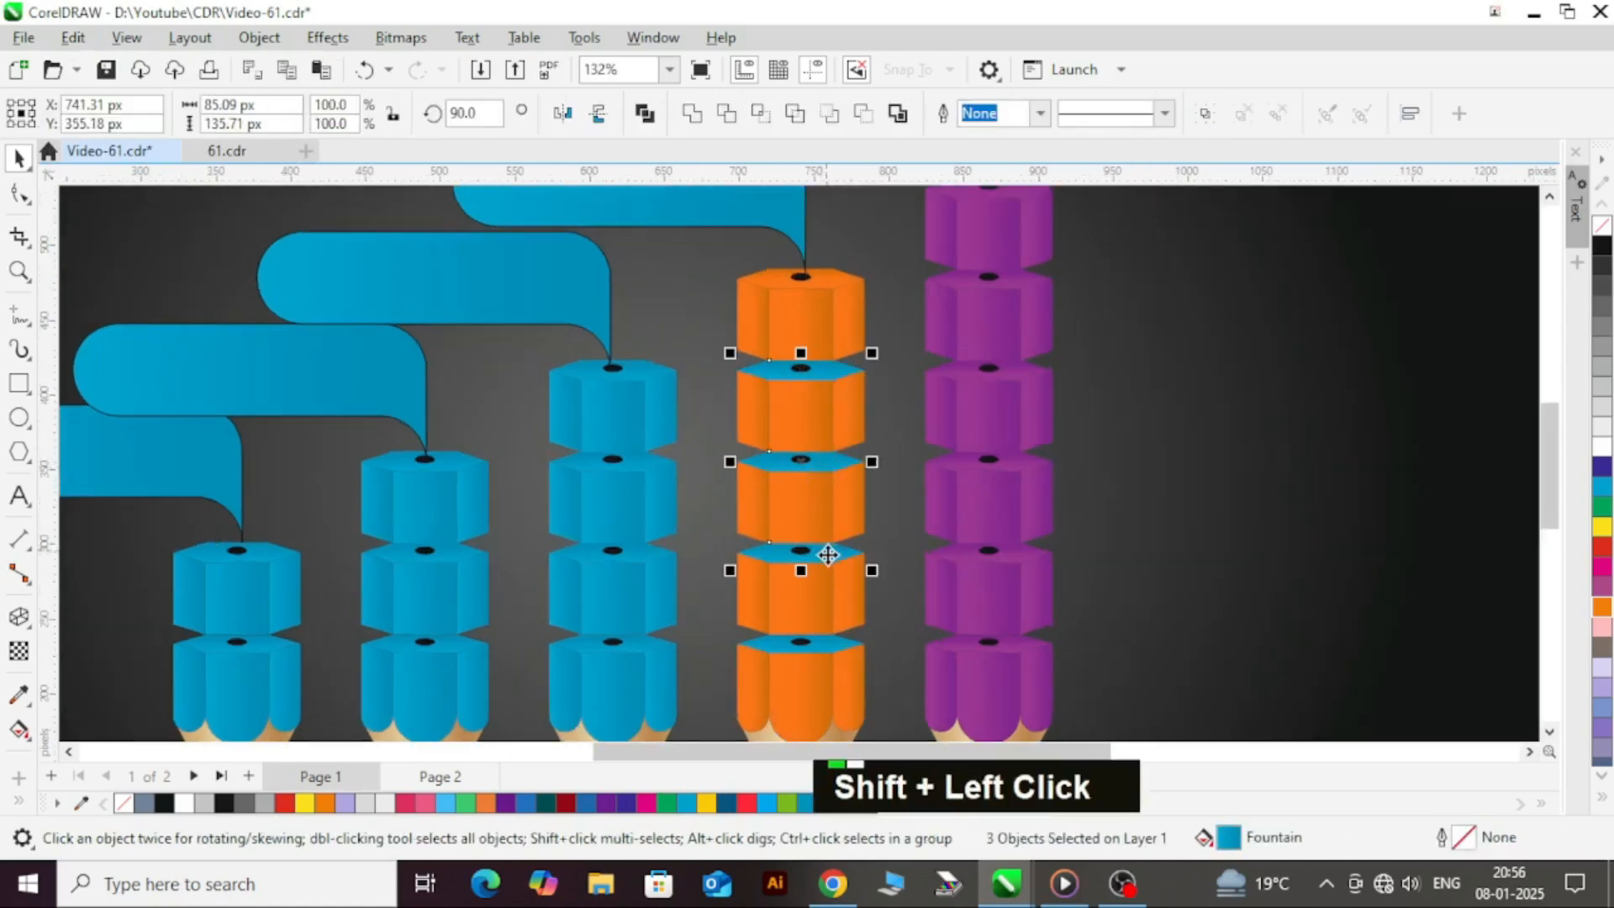
{"action": "left_click", "coordinate": [819, 643], "text": "shift"}
{"action": "key", "text": "ctrl+r"}
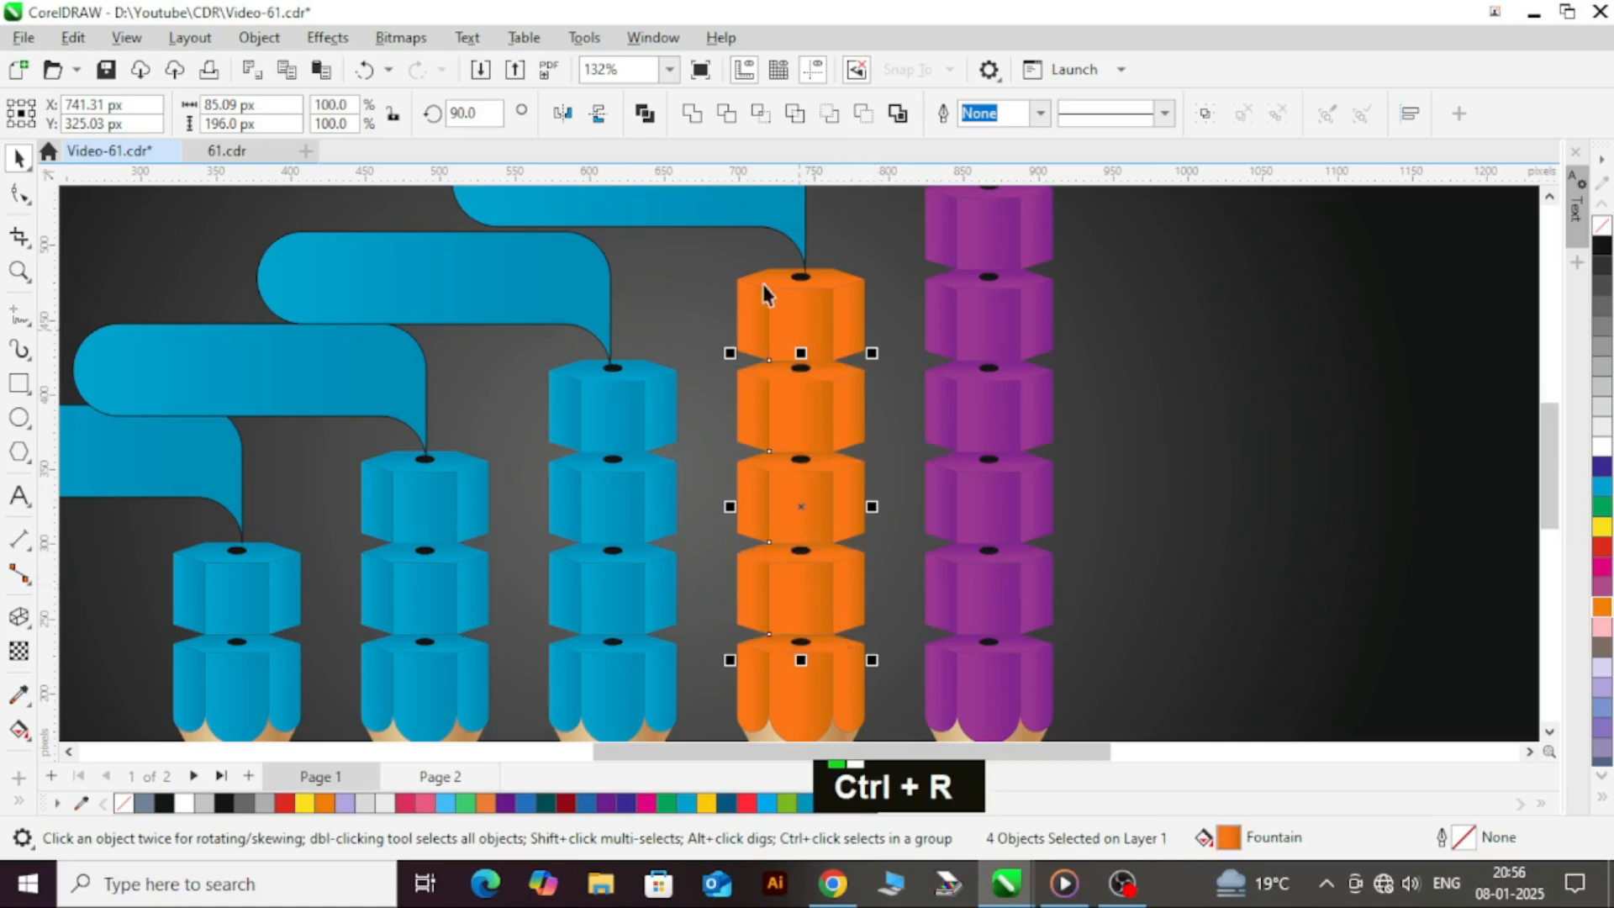
- Repeat the copied orange fill on the callout attached to the fourth pencil
{"action": "left_click", "coordinate": [717, 203]}
{"action": "key", "text": "ctrl+r"}
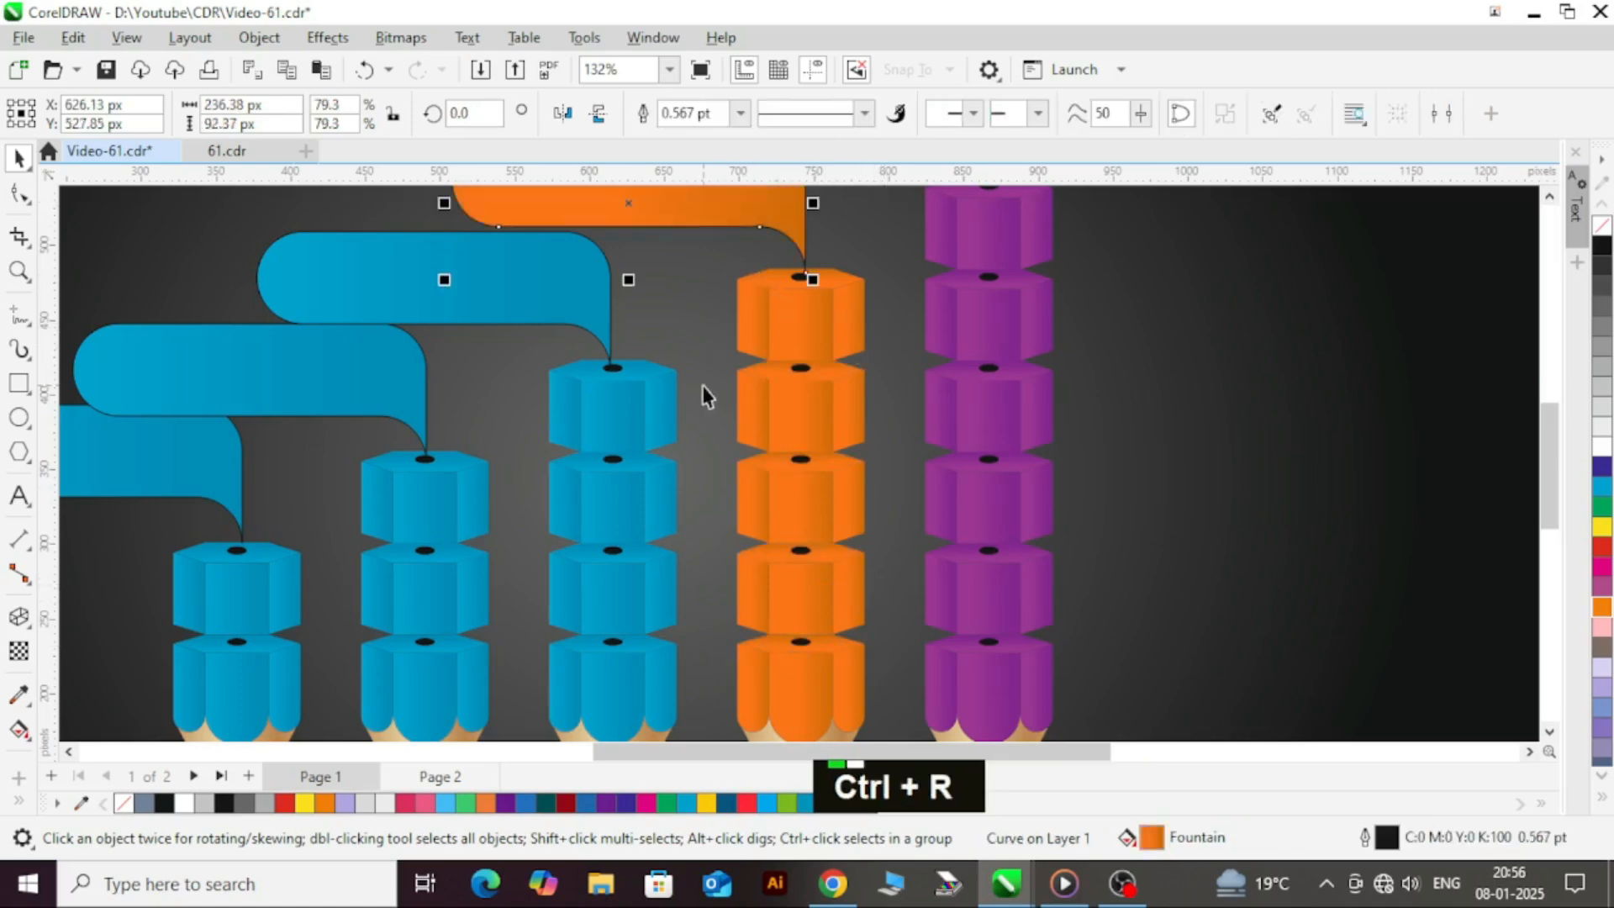
{"action": "scroll", "coordinate": [990, 317], "scroll_direction": "down", "scroll_amount": 4}
{"action": "left_click", "coordinate": [1293, 301]}
- Ungroup the upper two segments of the third pencil so their faces can be recoloured individually
{"action": "scroll", "coordinate": [566, 425], "scroll_direction": "up", "scroll_amount": 2}
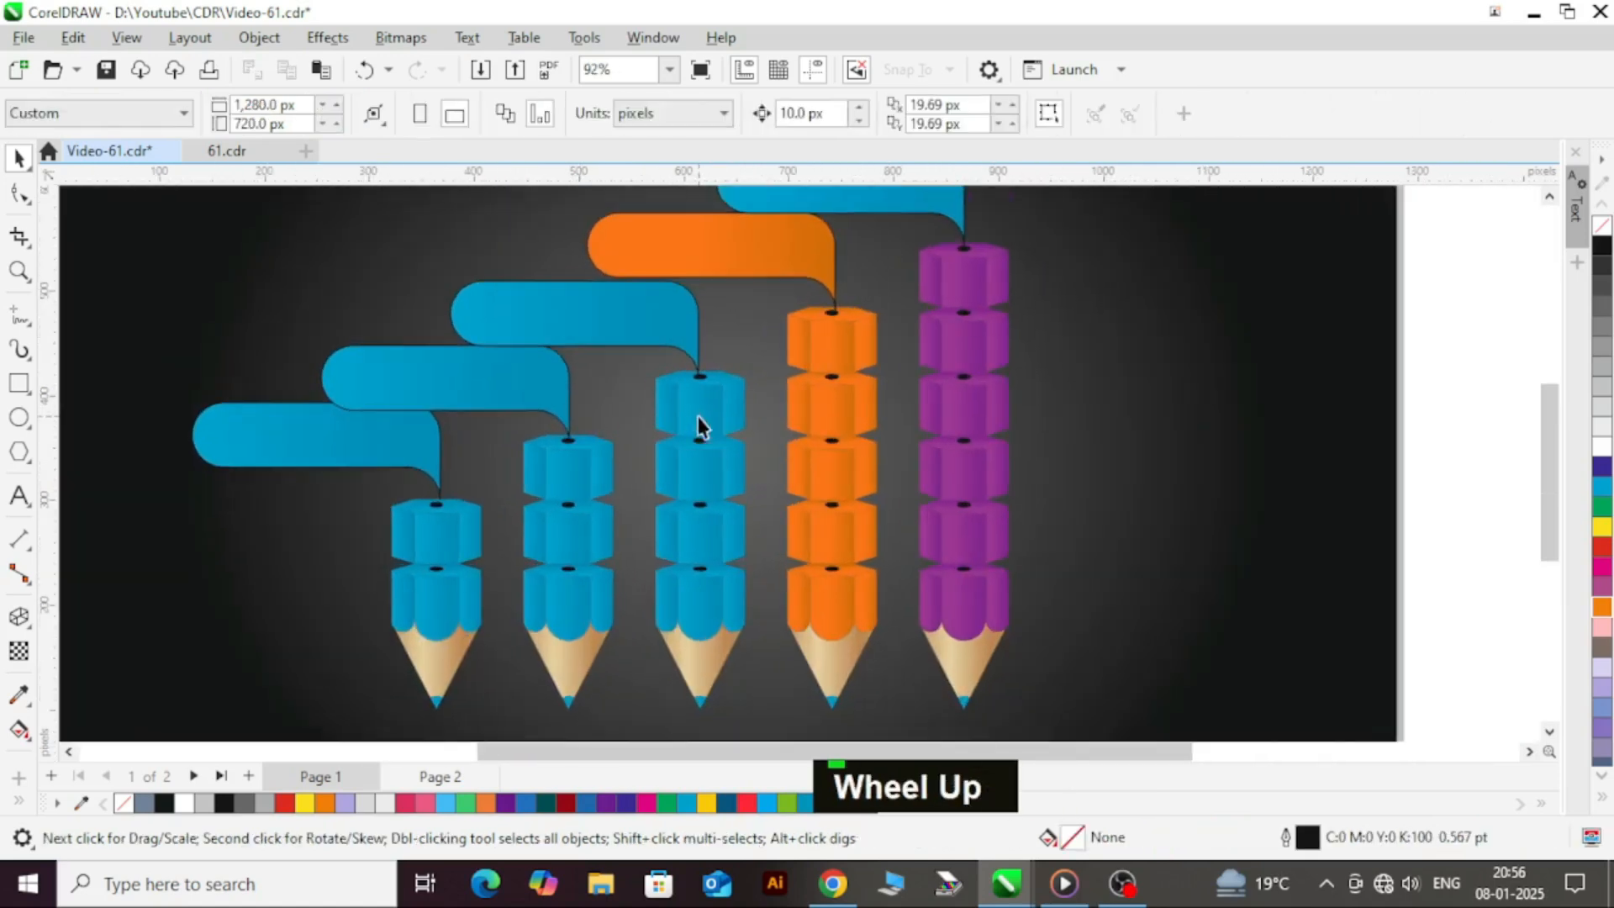
{"action": "left_click", "coordinate": [711, 414]}
{"action": "scroll", "coordinate": [742, 416], "scroll_direction": "down", "scroll_amount": 2}
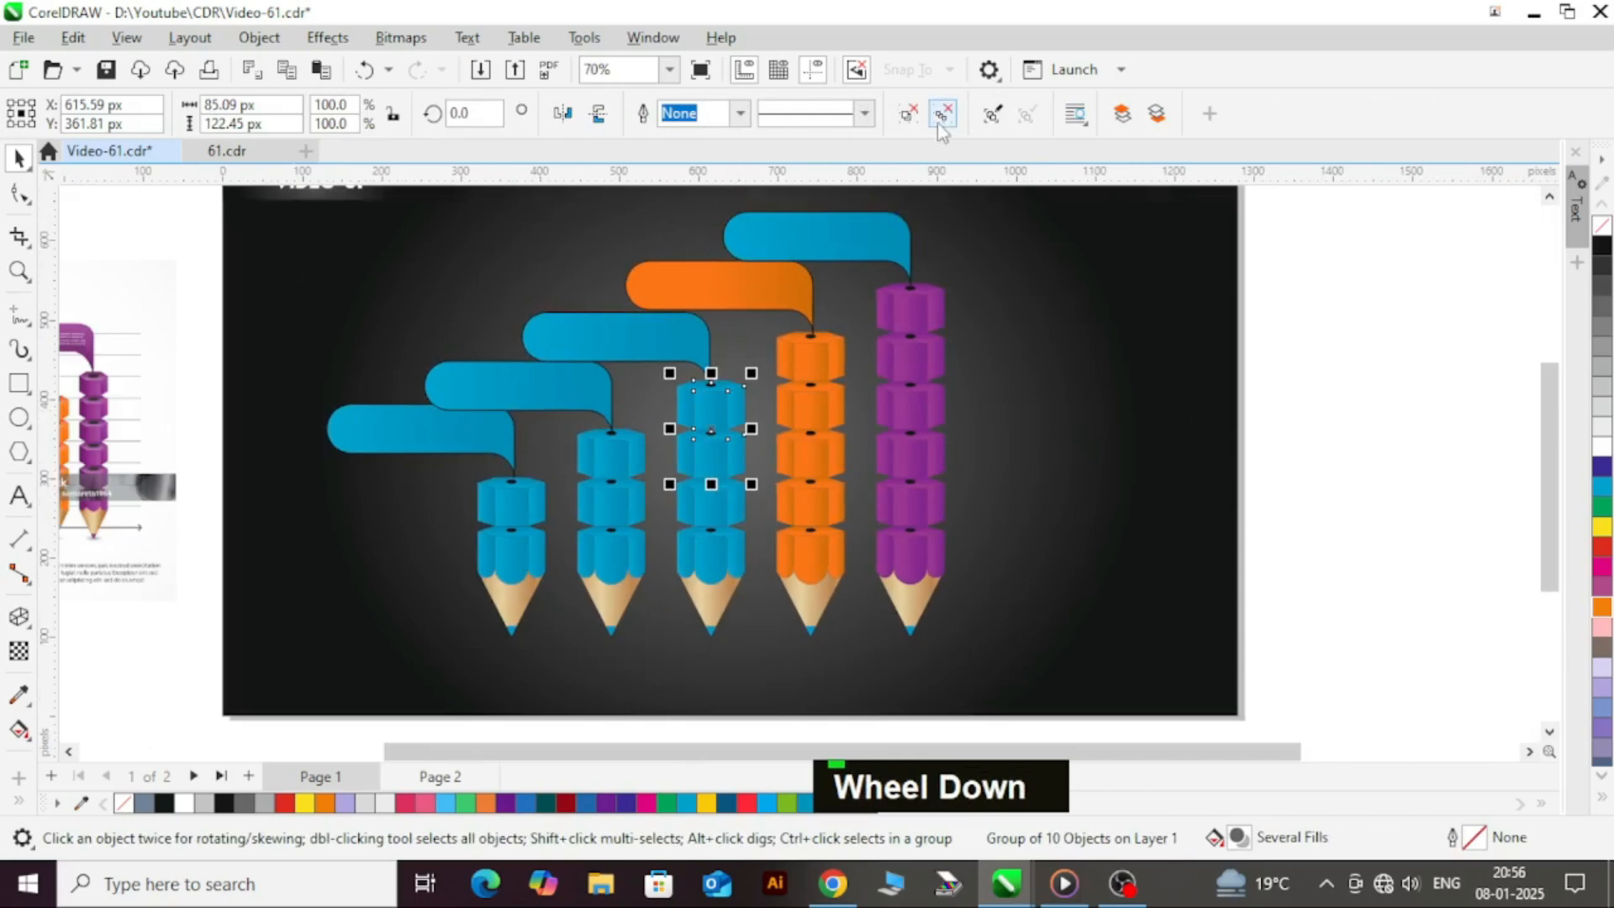
{"action": "left_click", "coordinate": [907, 117]}
{"action": "left_click", "coordinate": [1168, 309]}
{"action": "left_click", "coordinate": [716, 454]}
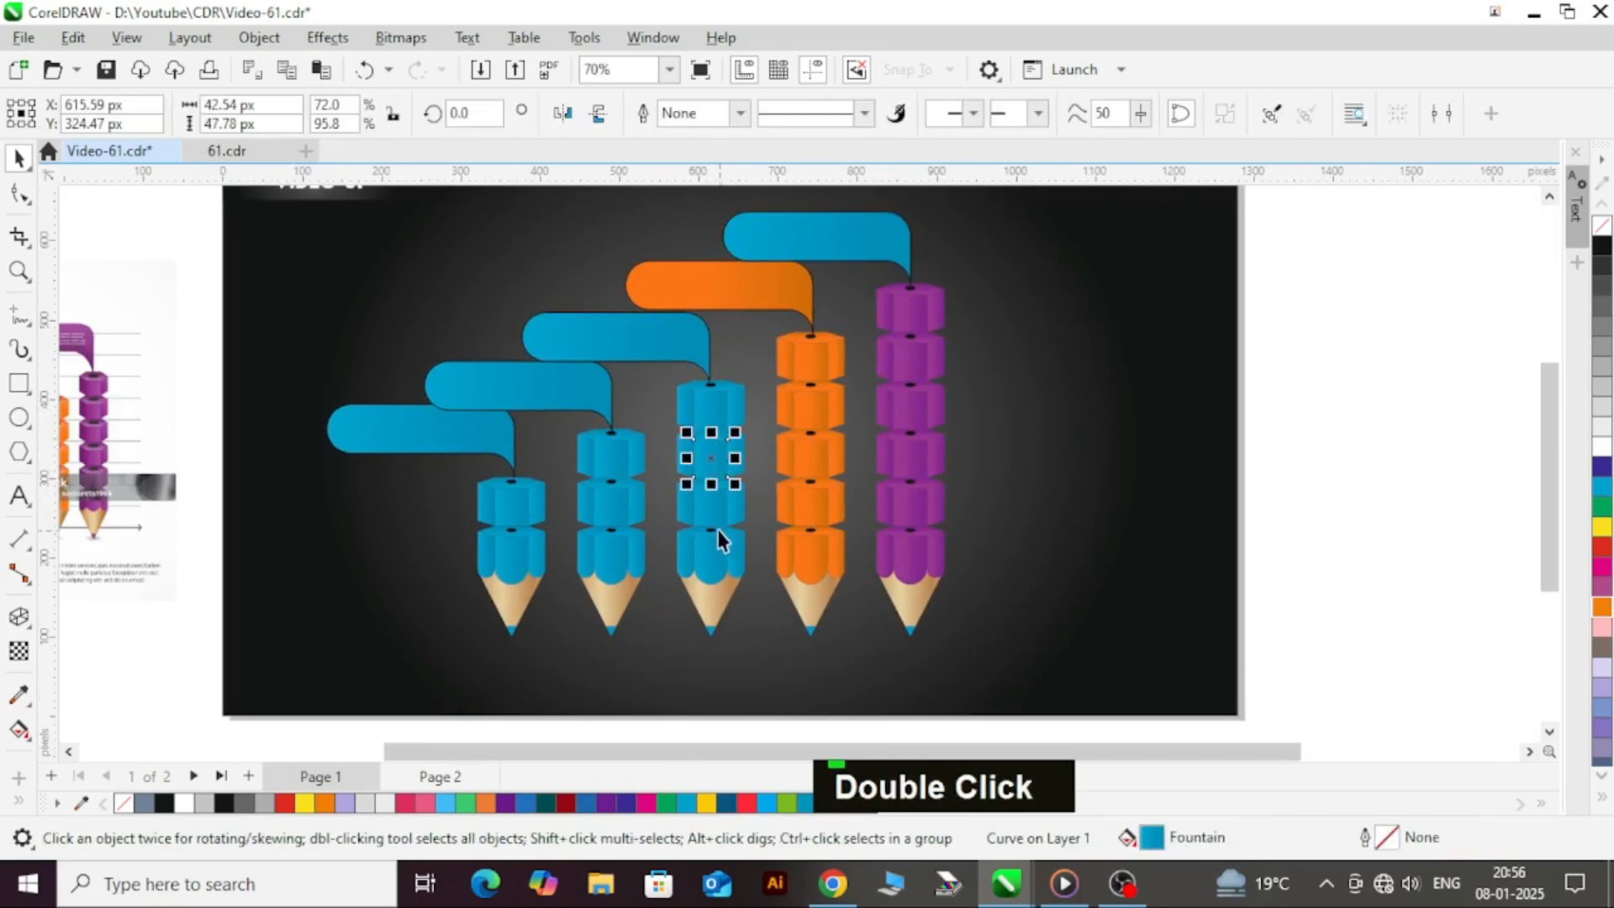
{"action": "left_click", "coordinate": [718, 530]}
{"action": "left_click", "coordinate": [717, 557]}
- Recolour the third pencil's top front face gradient by setting both its start and end colours to the palette's magenta
{"action": "left_click_drag", "start_coordinate": [1122, 756], "coordinate": [882, 714]}
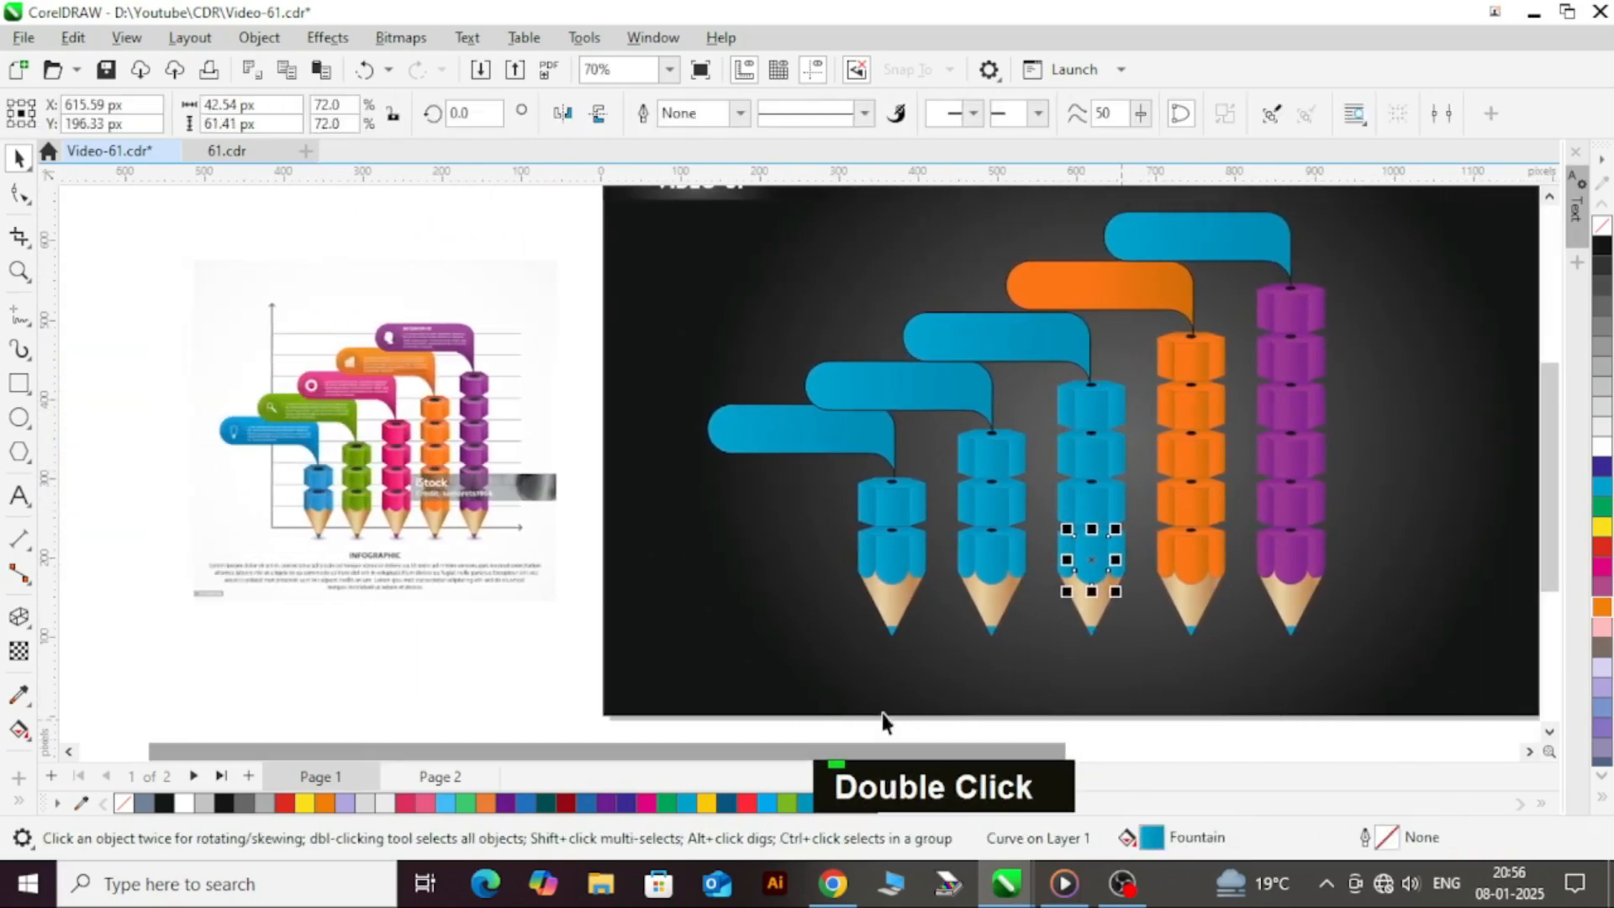
{"action": "left_click", "coordinate": [1091, 505], "text": "shift"}
{"action": "left_click", "coordinate": [1091, 415]}
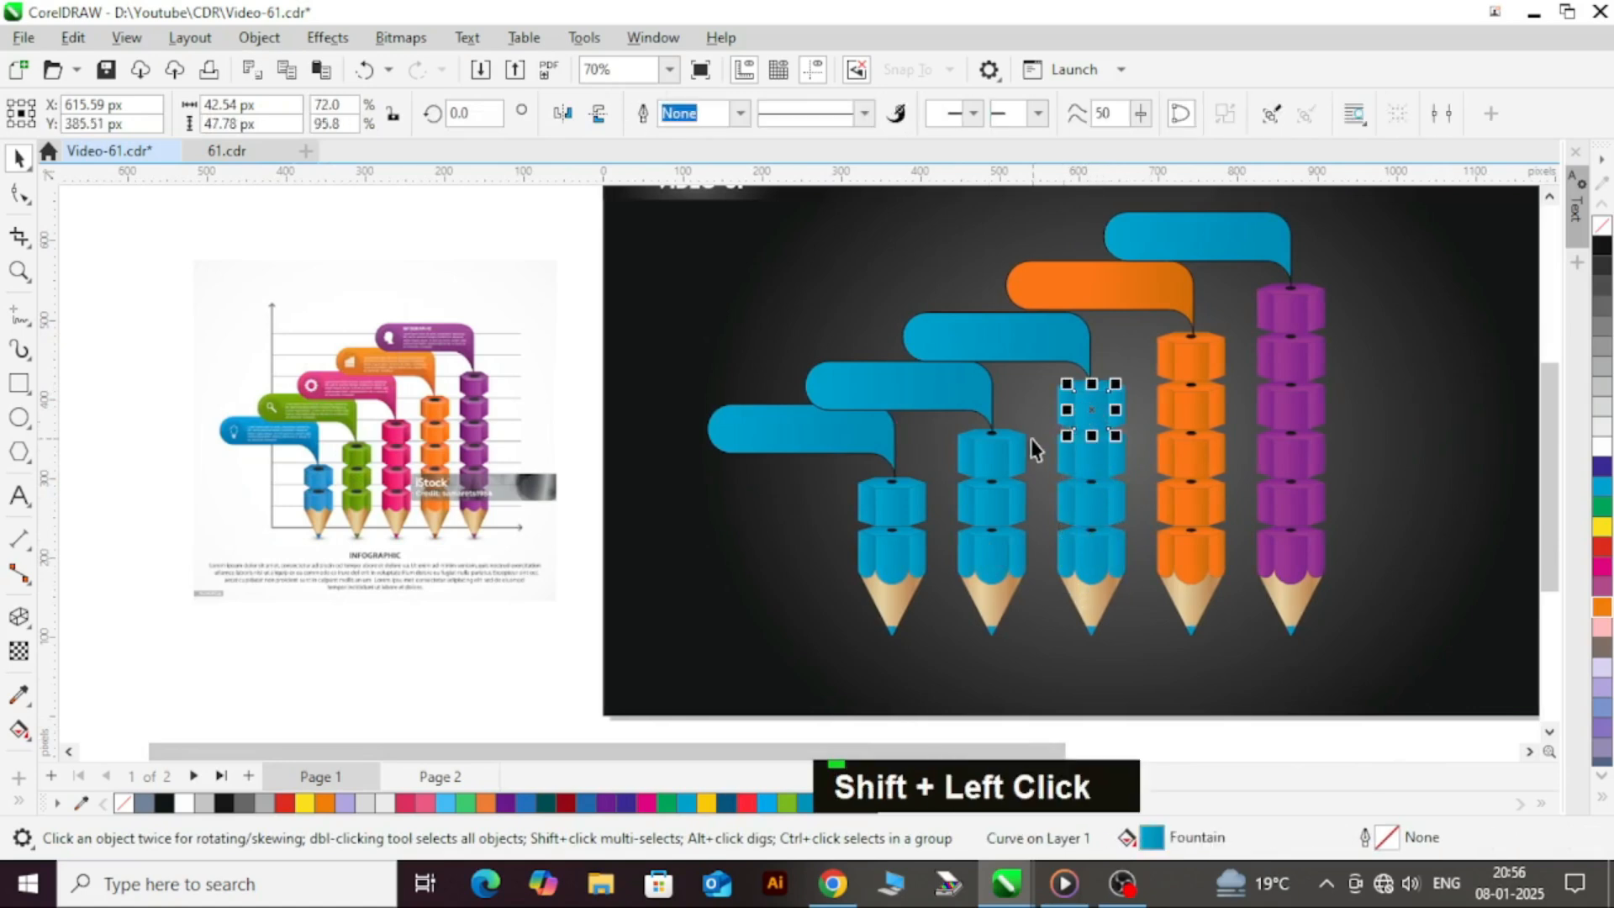
{"action": "key", "text": "g"}
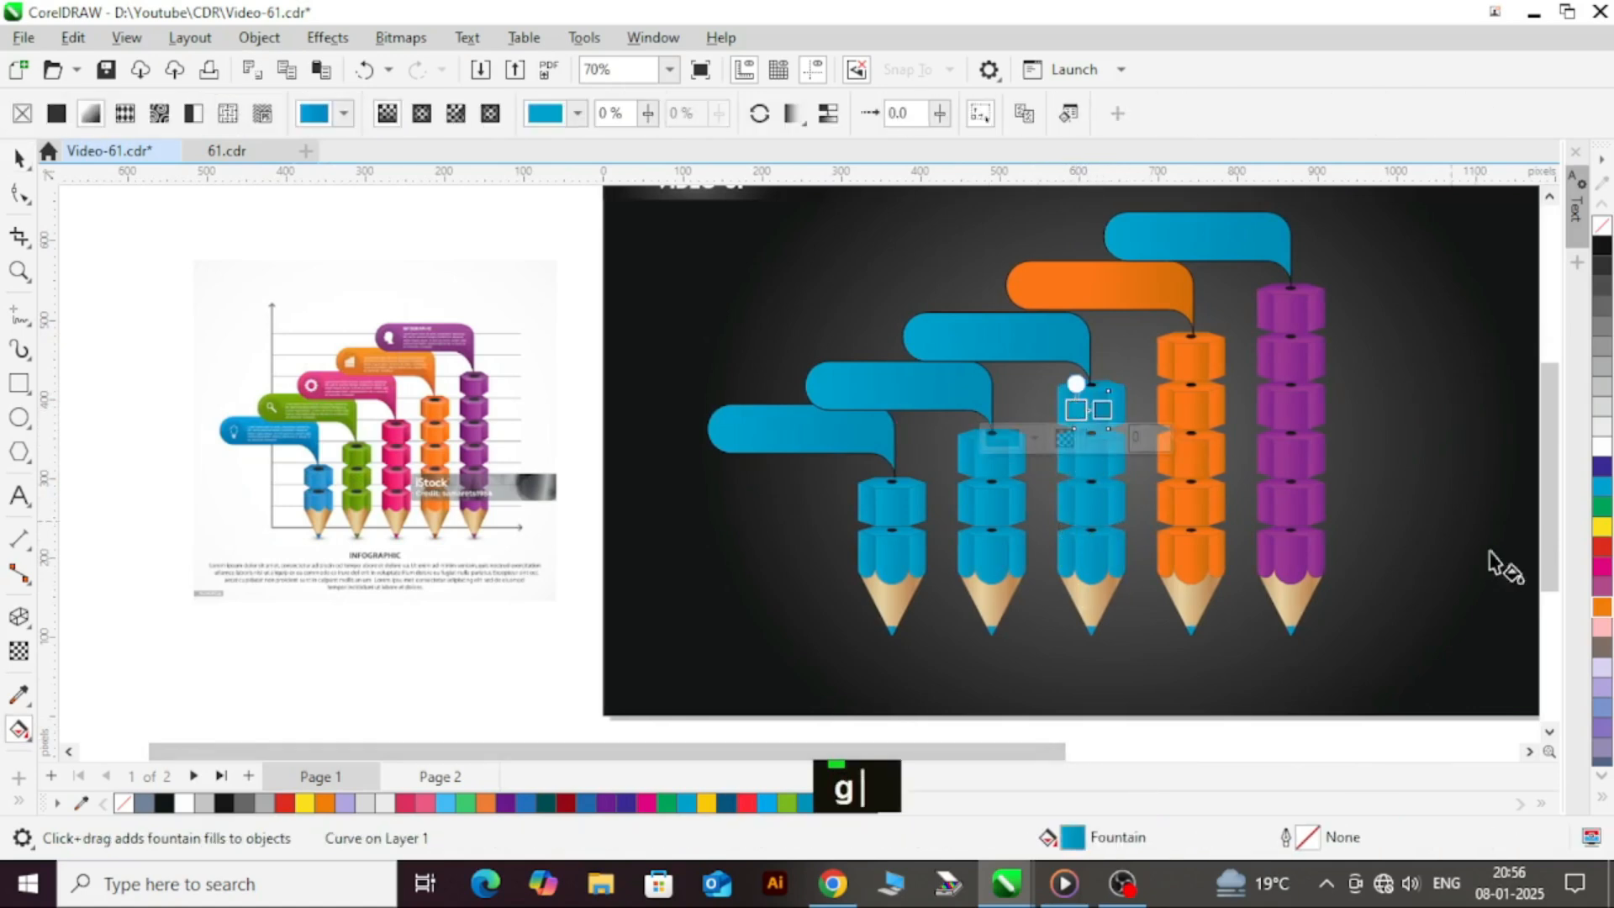
{"action": "left_click", "coordinate": [1588, 573]}
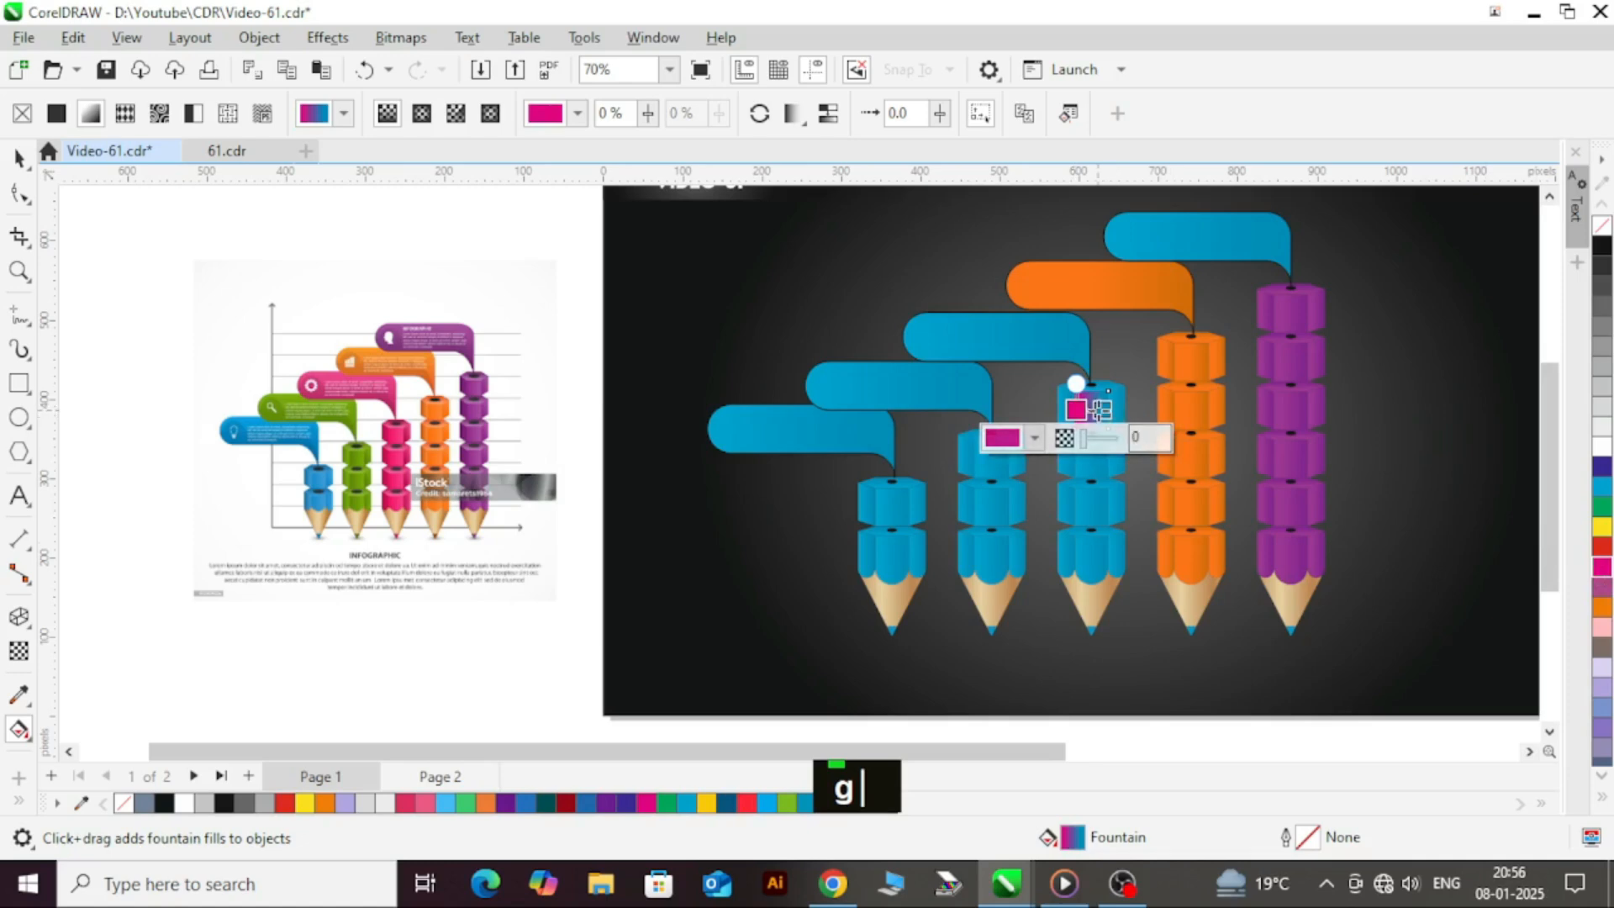
{"action": "left_click", "coordinate": [1605, 570]}
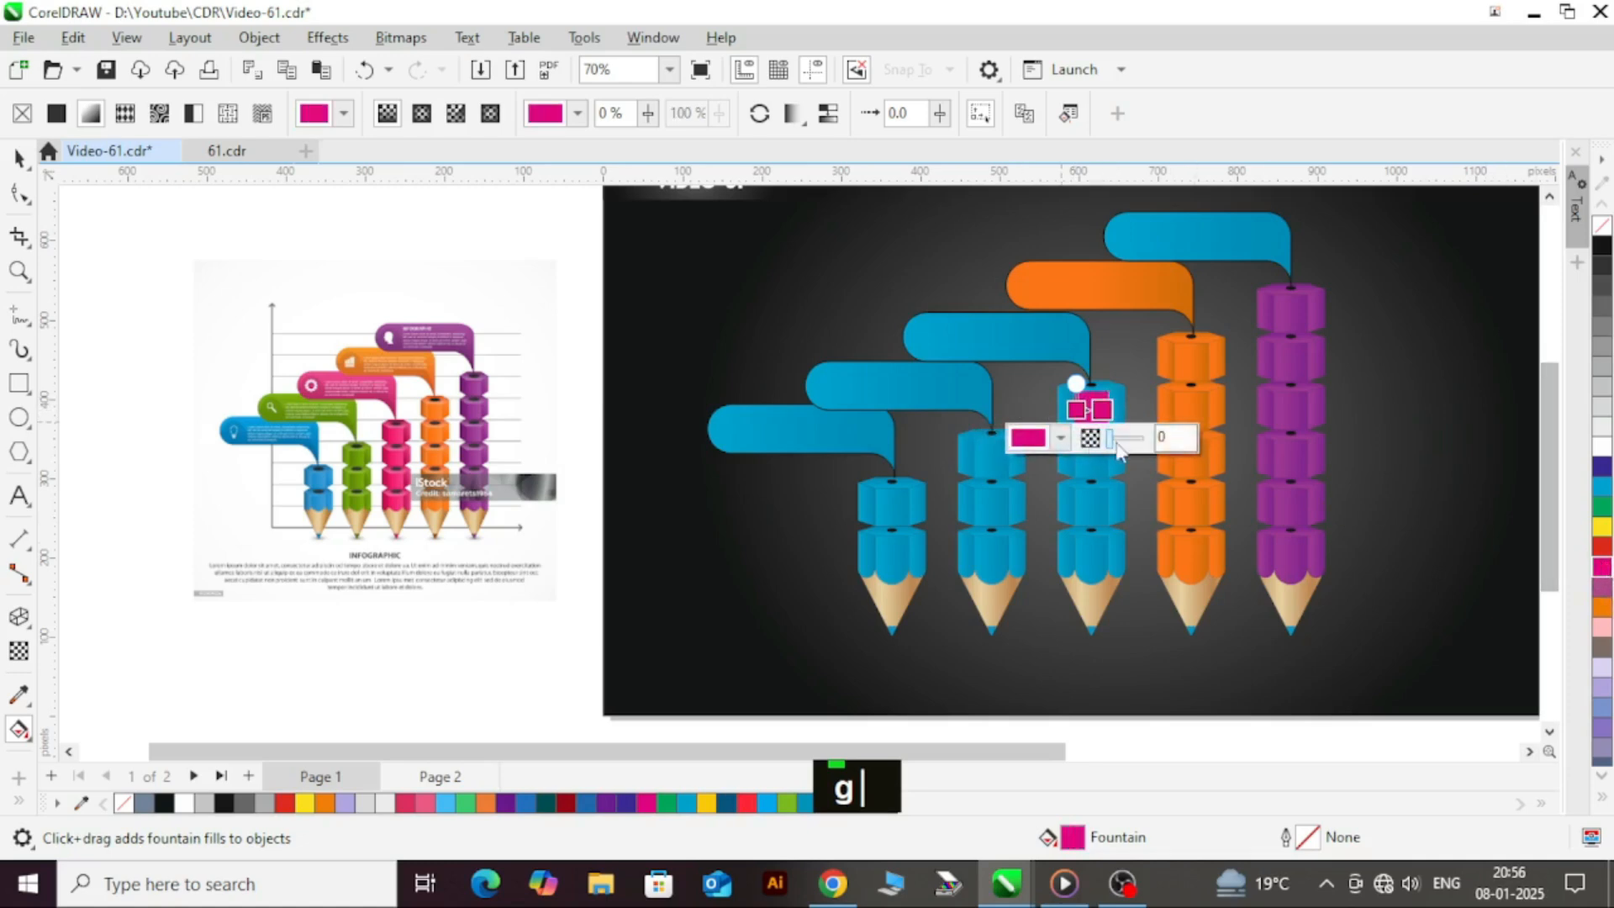
- Darken the end colour of the magenta gradient by switching it to the CMYK model and setting K to 20
{"action": "left_click", "coordinate": [1061, 438]}
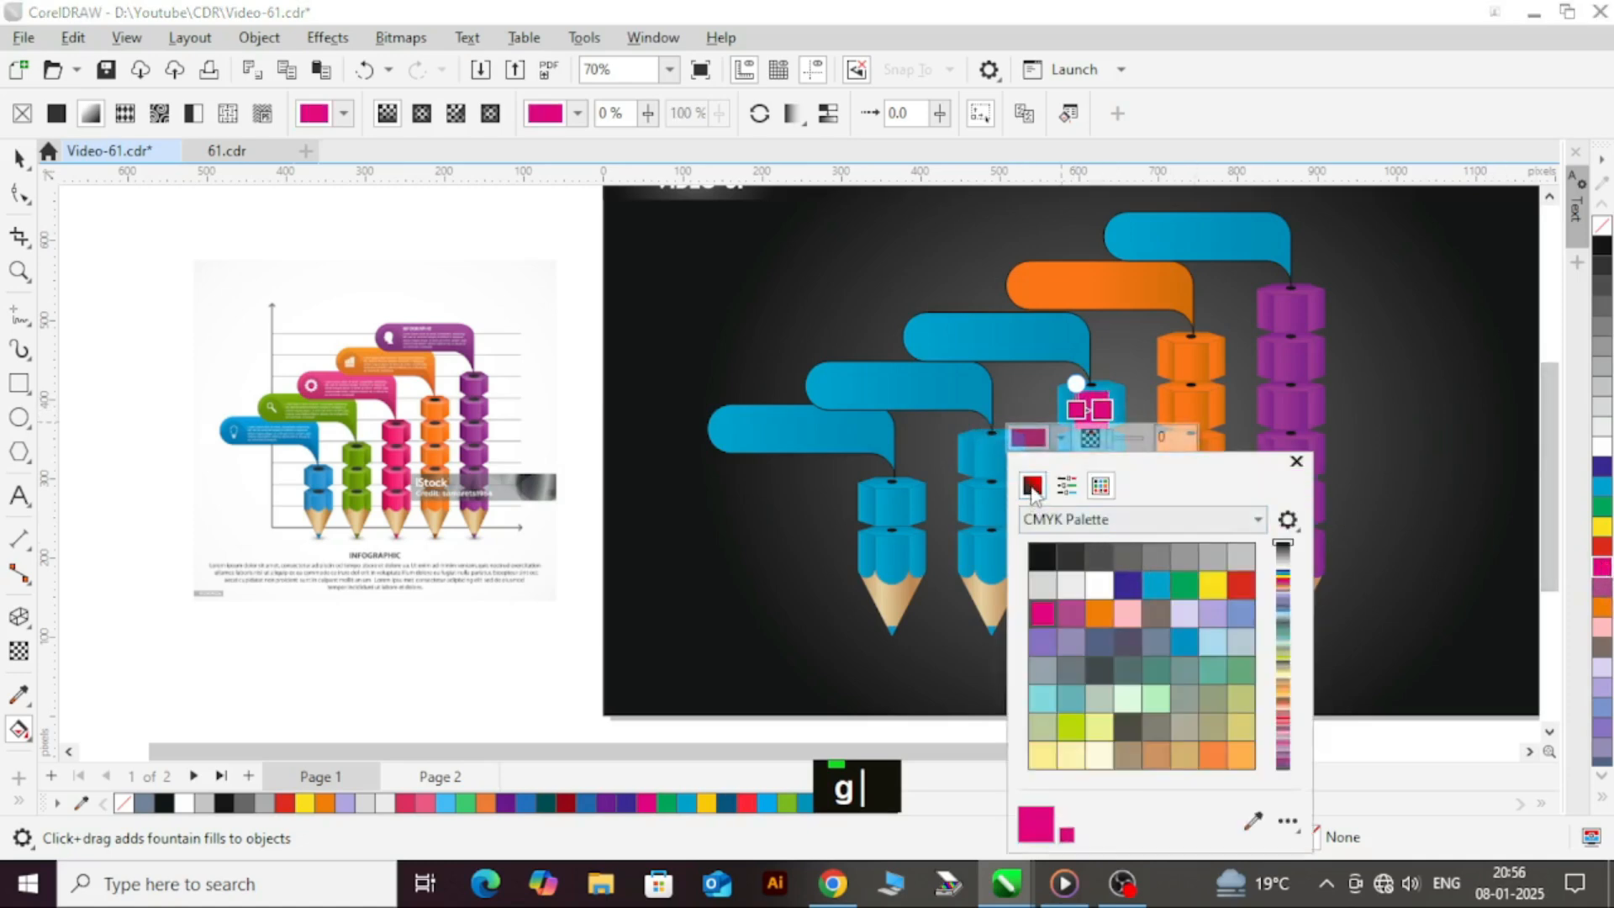
{"action": "left_click", "coordinate": [1032, 485]}
{"action": "type", "text": "20"}
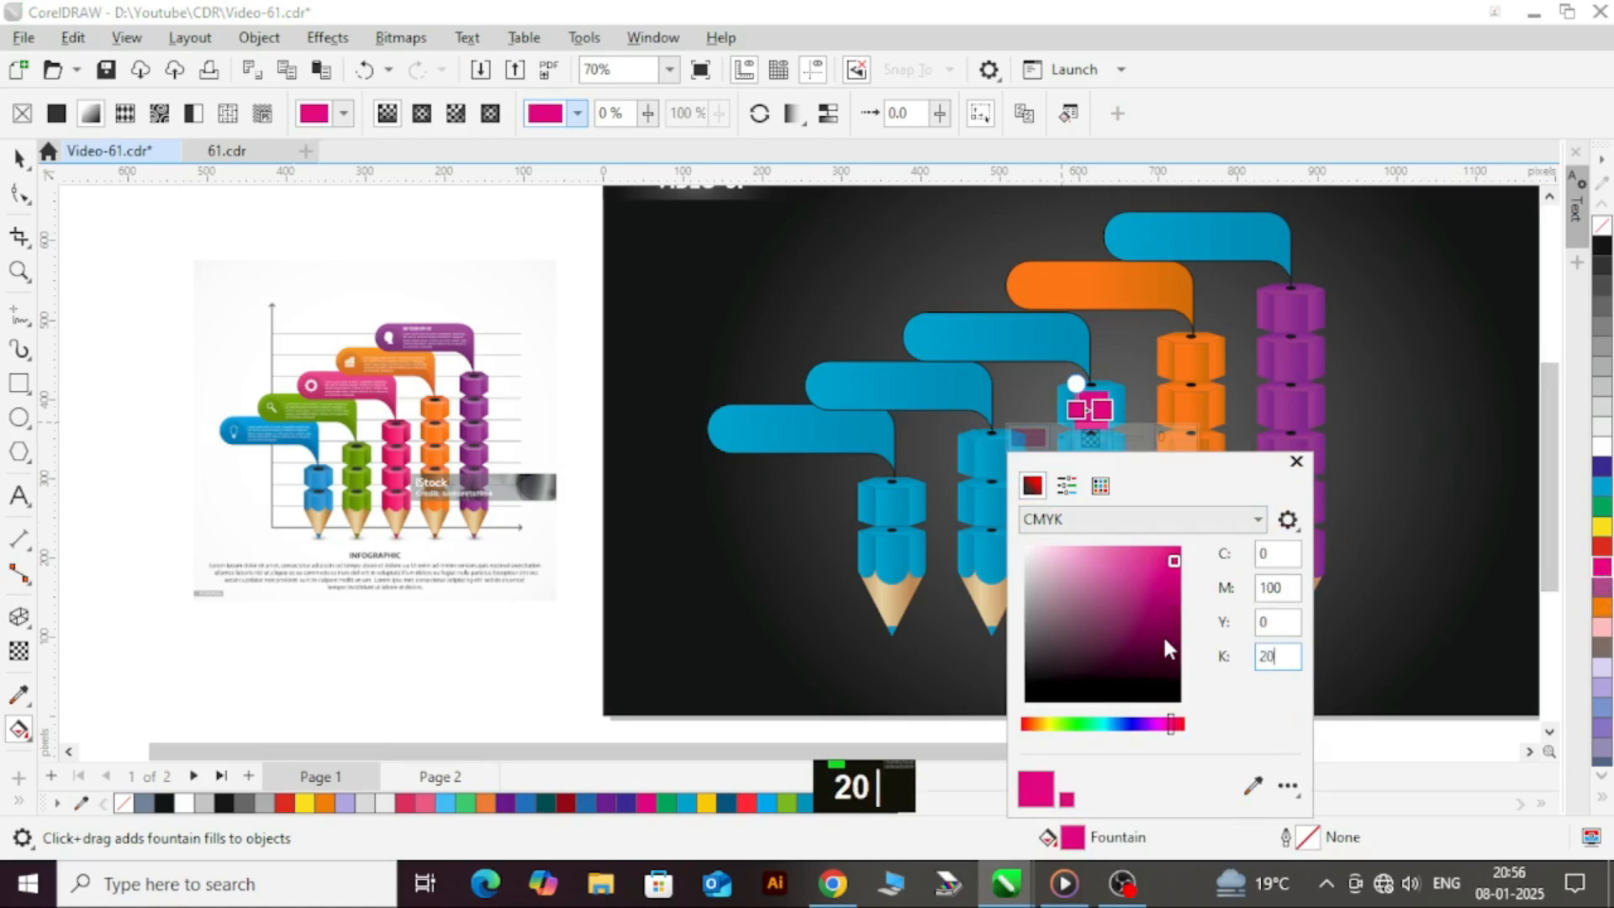
{"action": "key", "text": "Return"}
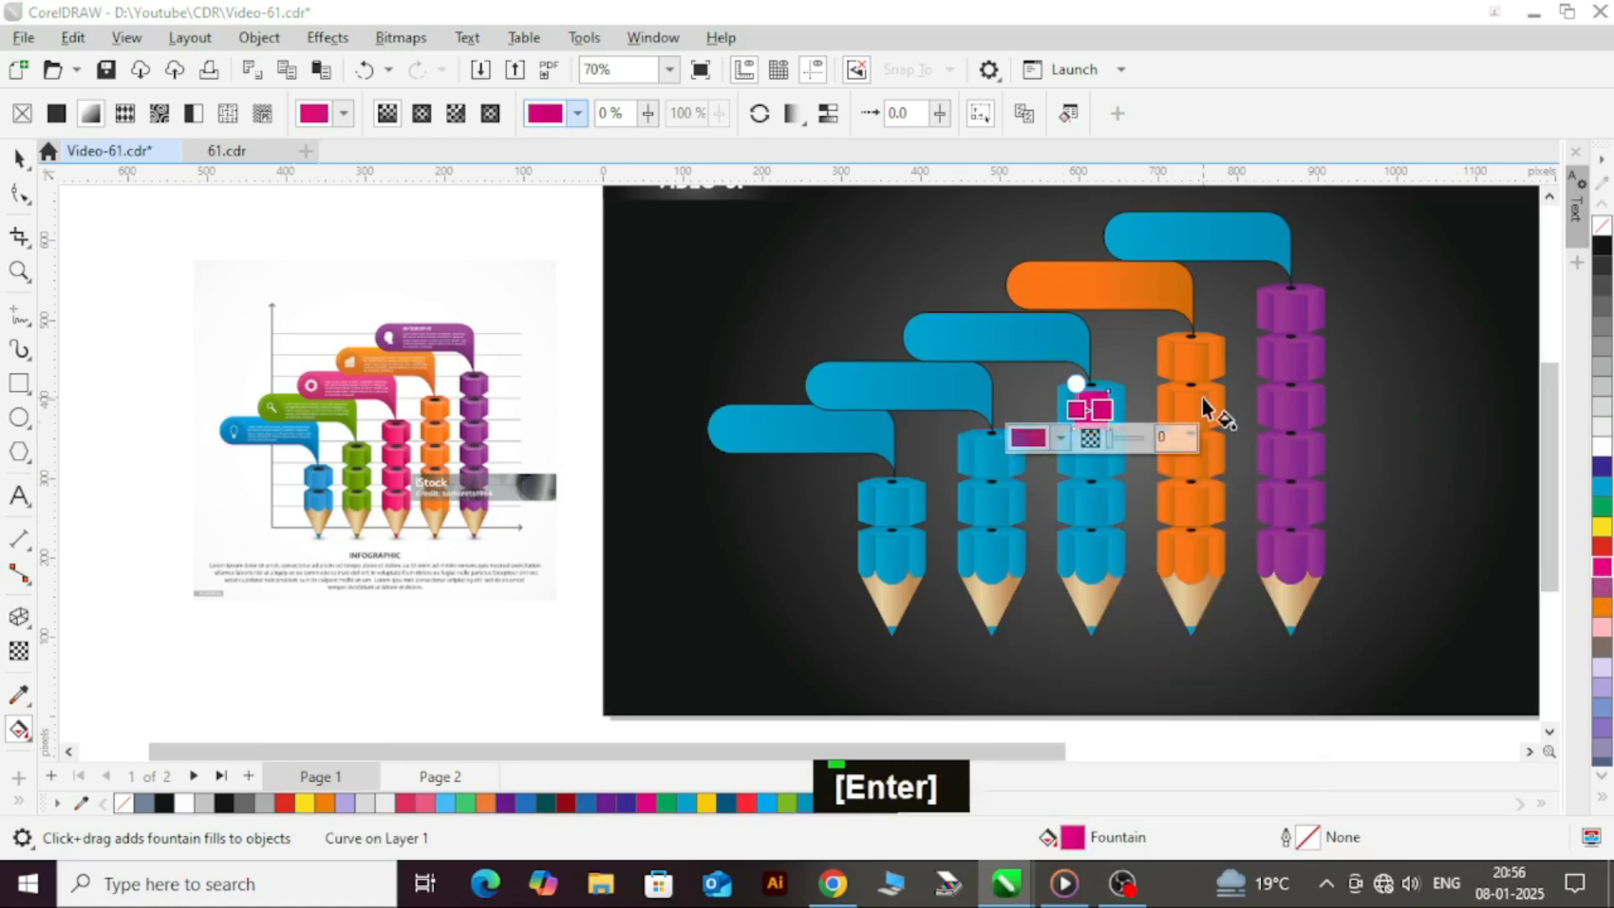
- Move the start of the magenta gradient inward to about the middle of the front face
{"action": "scroll", "coordinate": [1048, 427], "scroll_direction": "up", "scroll_amount": 3}
{"action": "scroll", "coordinate": [1152, 388], "scroll_direction": "up", "scroll_amount": 7}
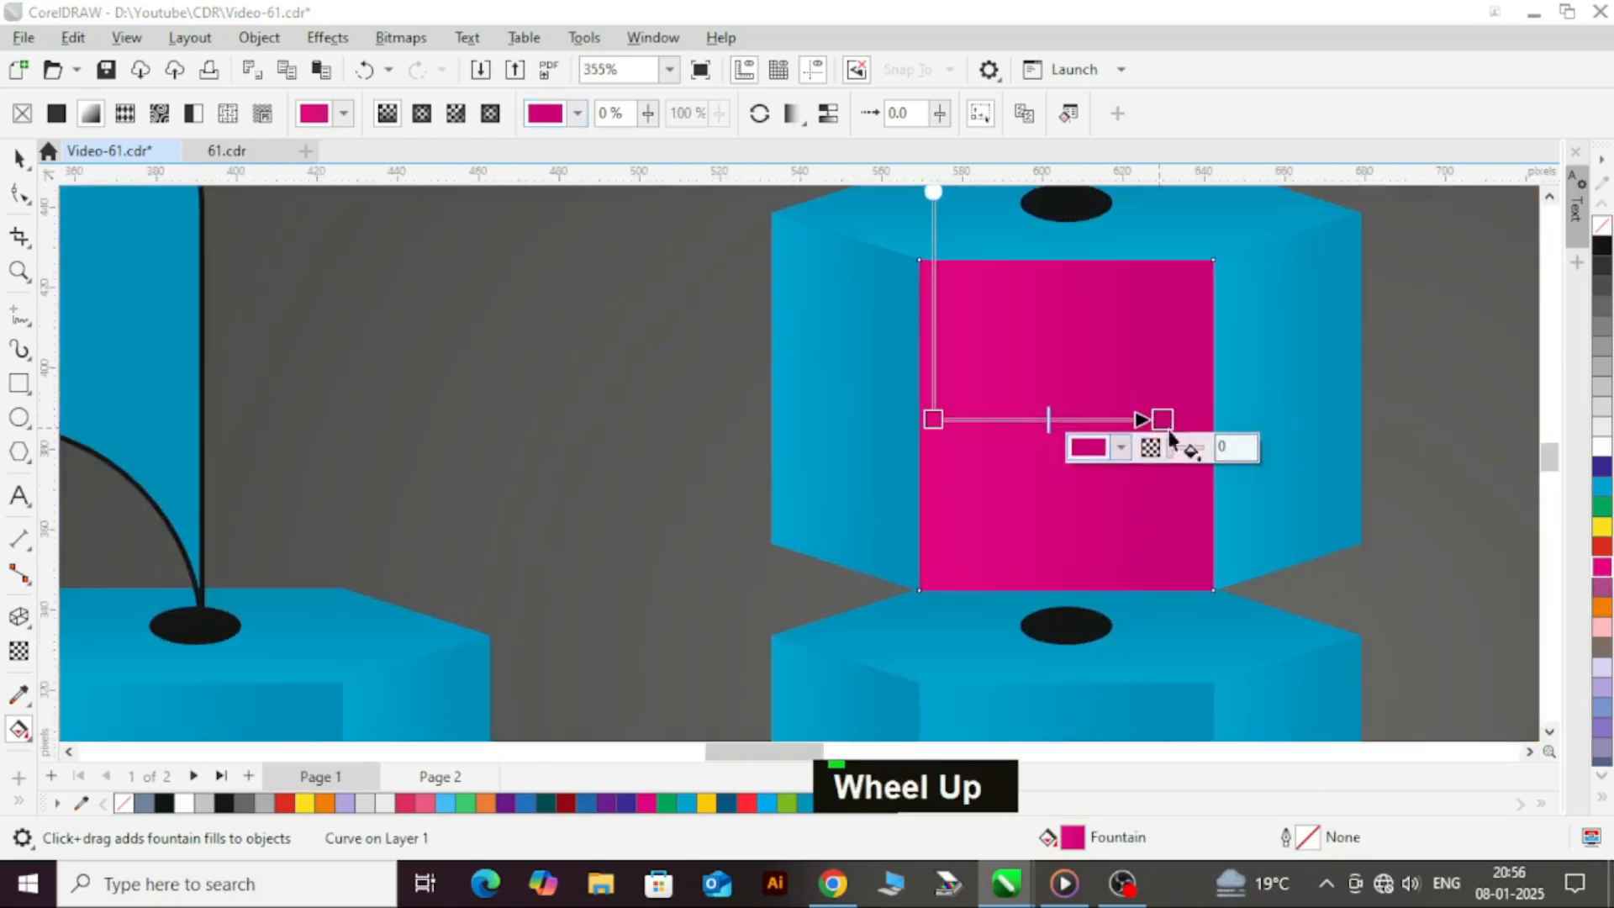
{"action": "left_click_drag", "start_coordinate": [935, 420], "coordinate": [1053, 418]}
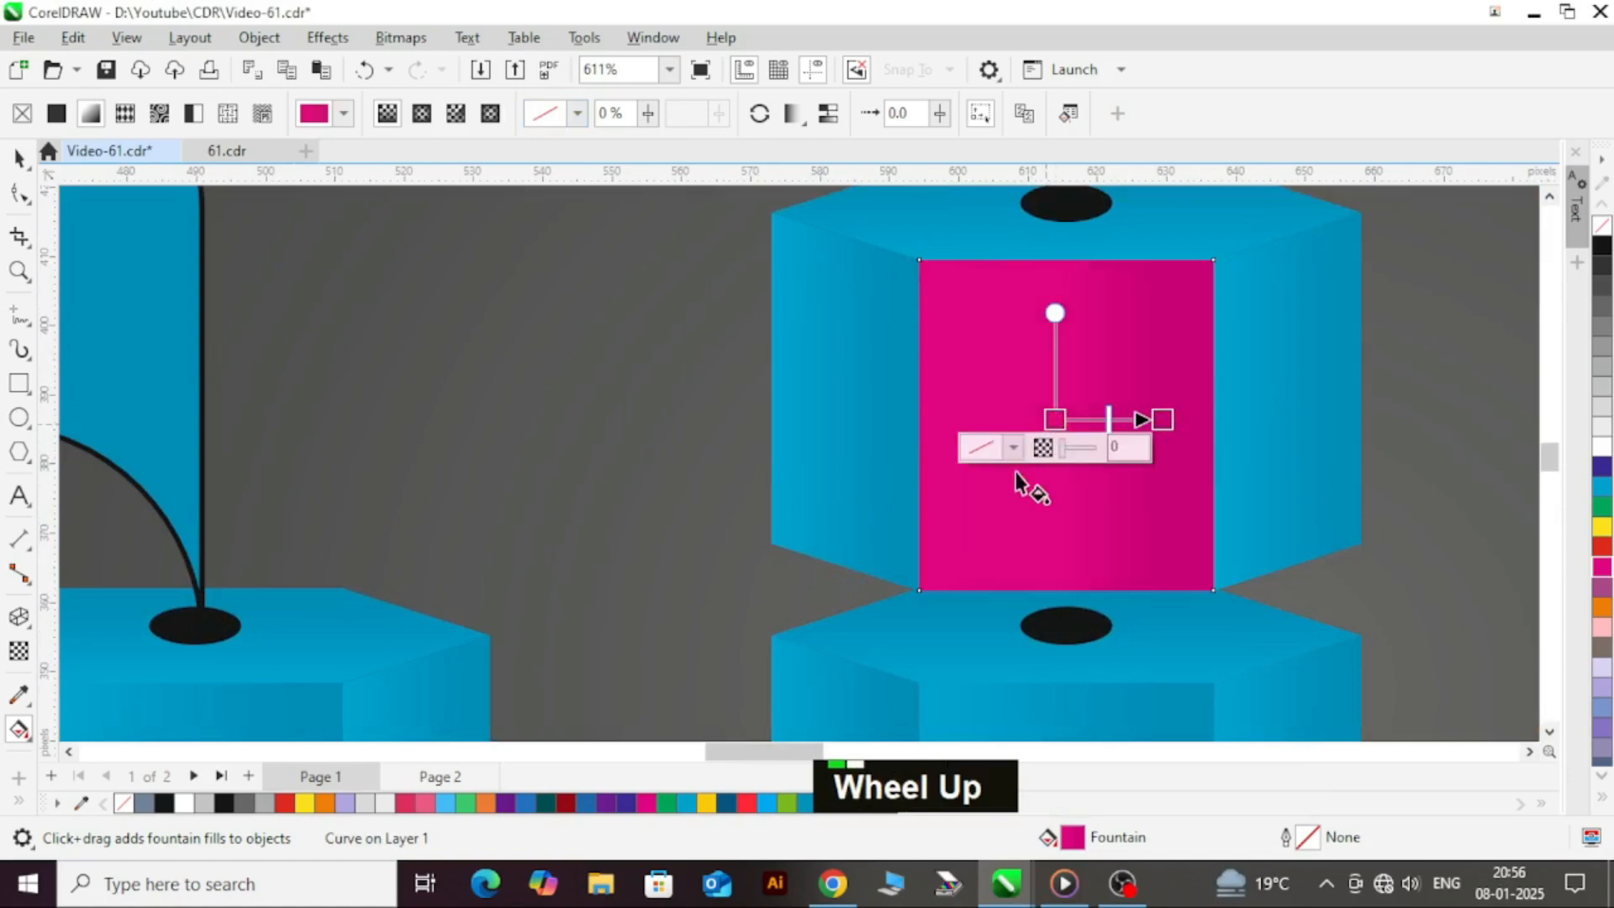
- Copy the magenta gradient from the third pencil's top front face onto both side faces and the hexagonal cap of that segment
{"action": "key", "text": "ctrl+space"}
{"action": "right_click", "coordinate": [1128, 350], "text": "shift"}
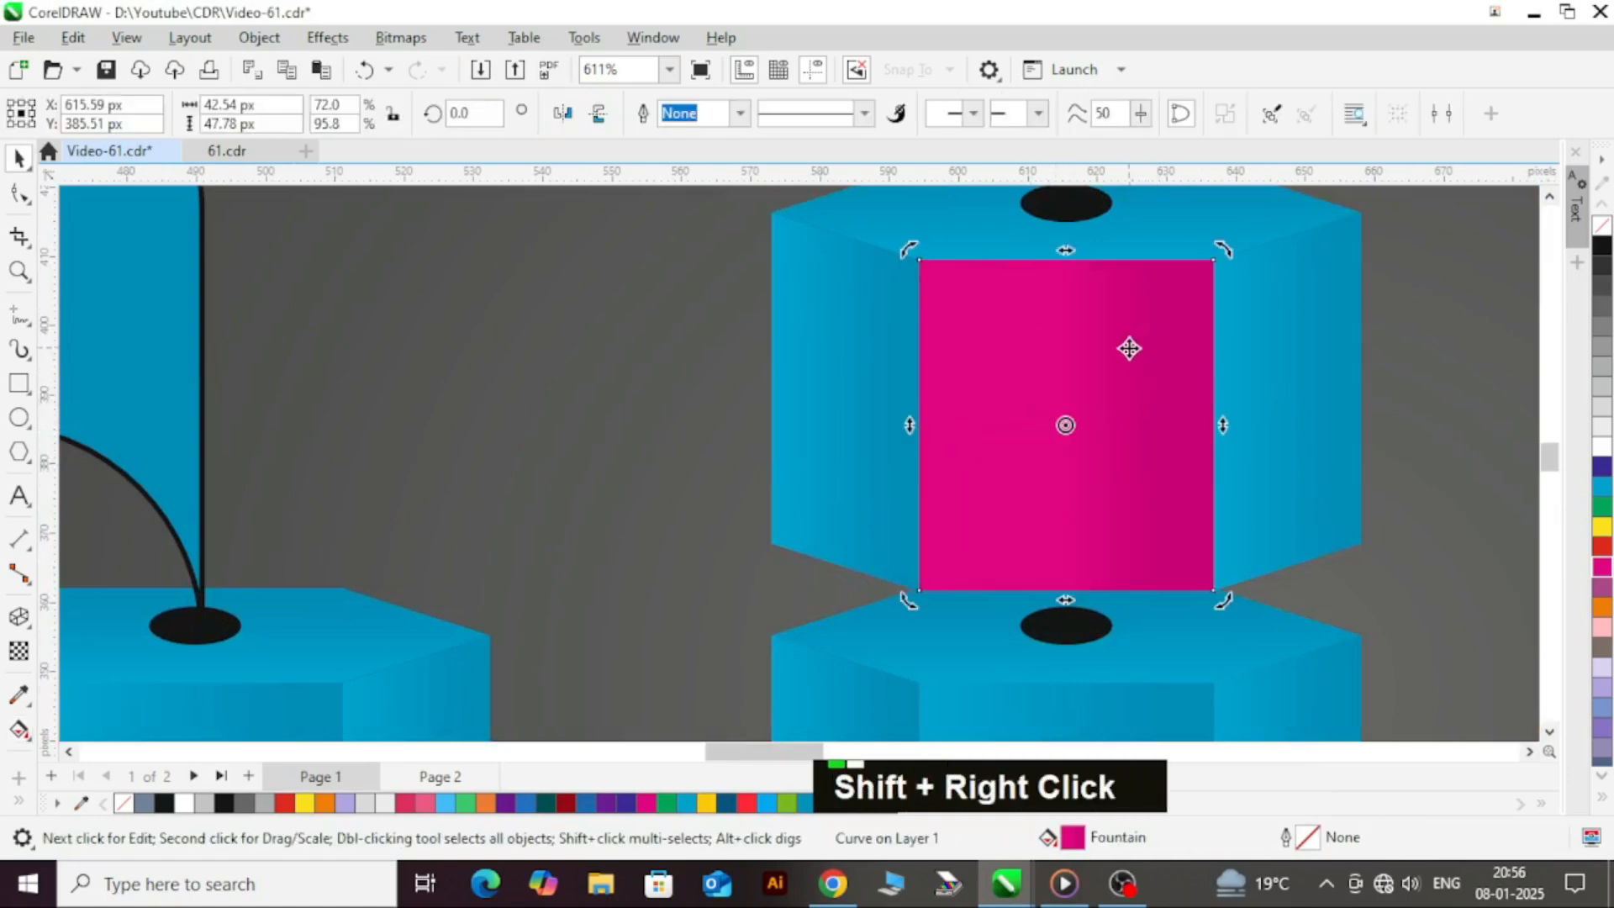
{"action": "right_click", "coordinate": [1043, 362], "text": "shift"}
{"action": "right_click", "coordinate": [1043, 361], "text": "shift"}
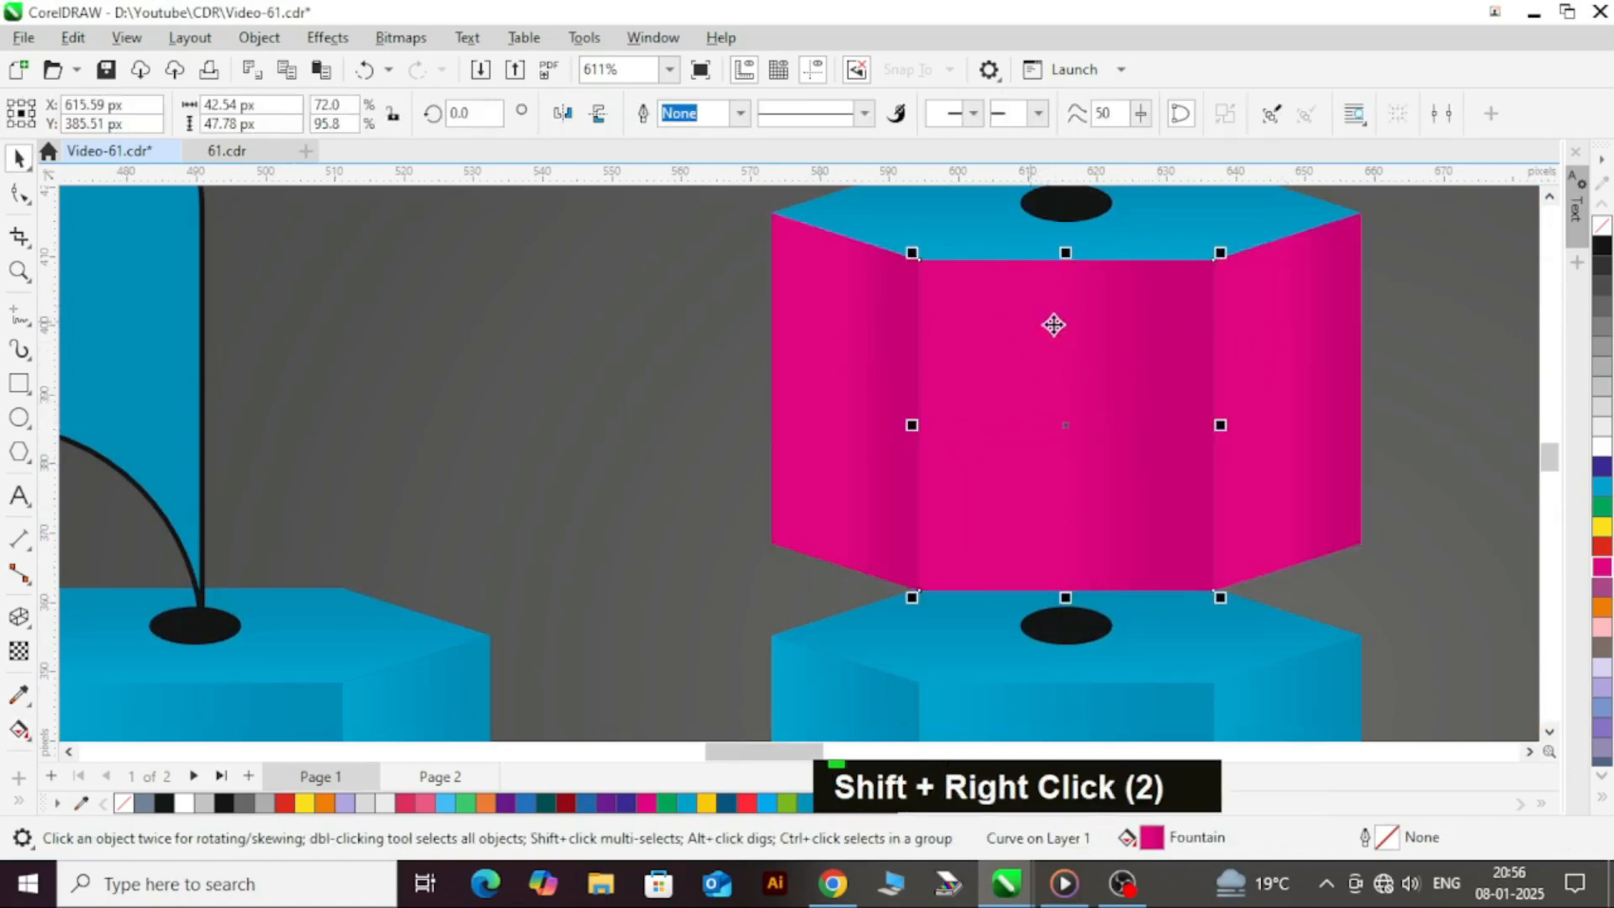
{"action": "right_click", "coordinate": [1075, 310]}
{"action": "scroll", "coordinate": [967, 349], "scroll_direction": "down", "scroll_amount": 10}
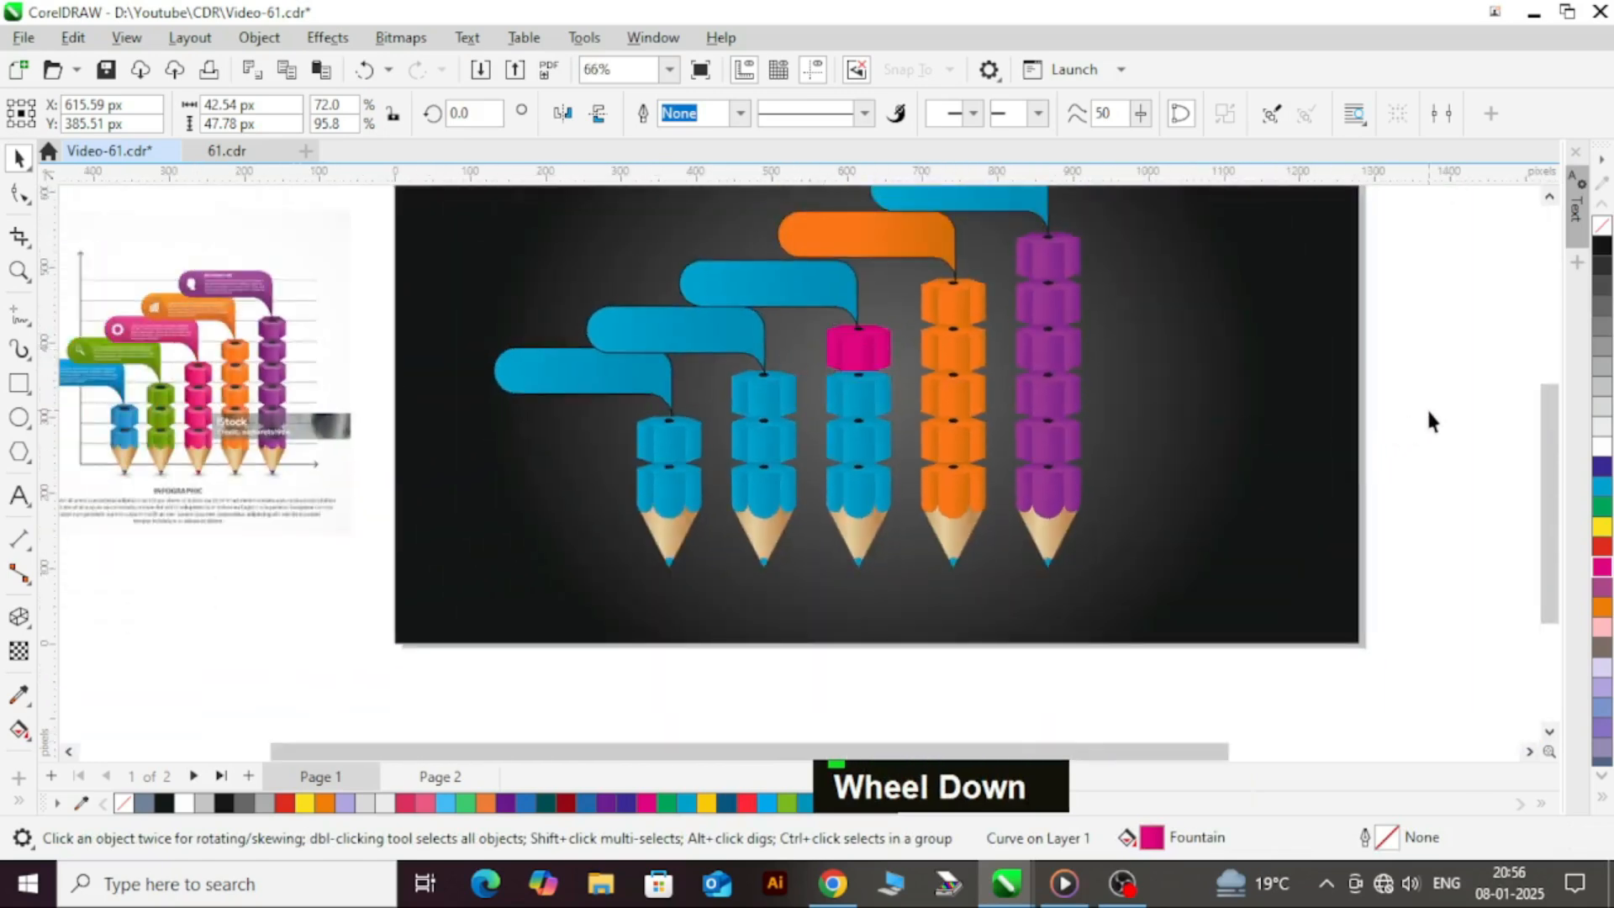
{"action": "left_click", "coordinate": [1429, 412]}
- Copy the magenta gradient from the third pencil's top segment onto the front and side faces of its three lower segments
{"action": "scroll", "coordinate": [849, 362], "scroll_direction": "up", "scroll_amount": 3}
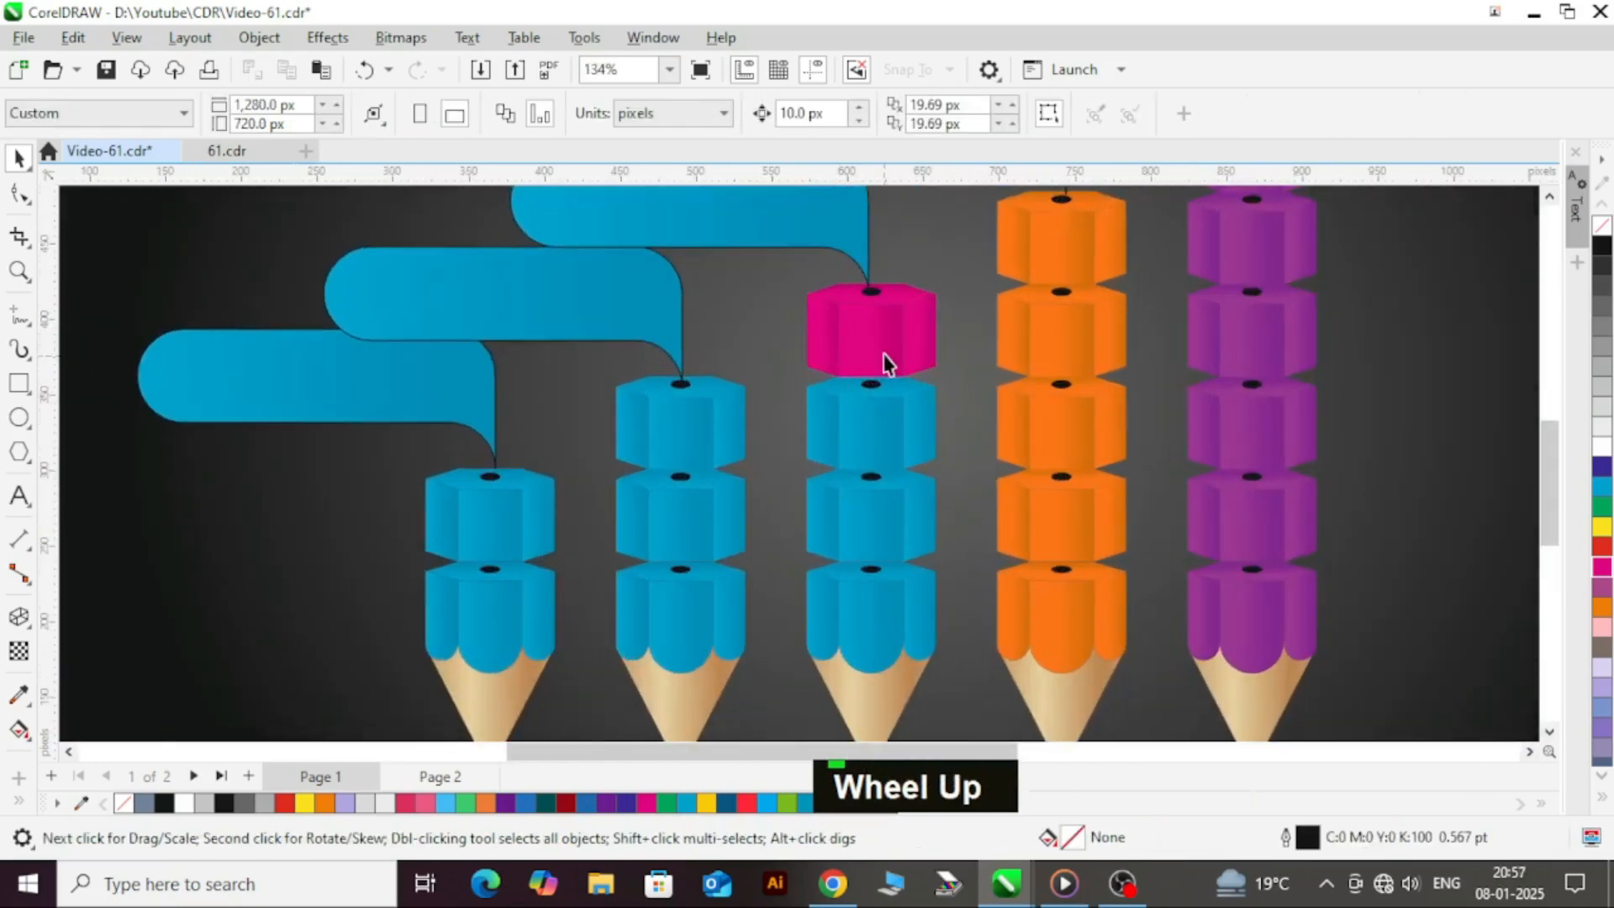
{"action": "left_click", "coordinate": [849, 427], "text": "shift"}
{"action": "left_click", "coordinate": [882, 429], "text": "shift"}
{"action": "left_click", "coordinate": [908, 504], "text": "shift"}
{"action": "left_click", "coordinate": [919, 523], "text": "shift"}
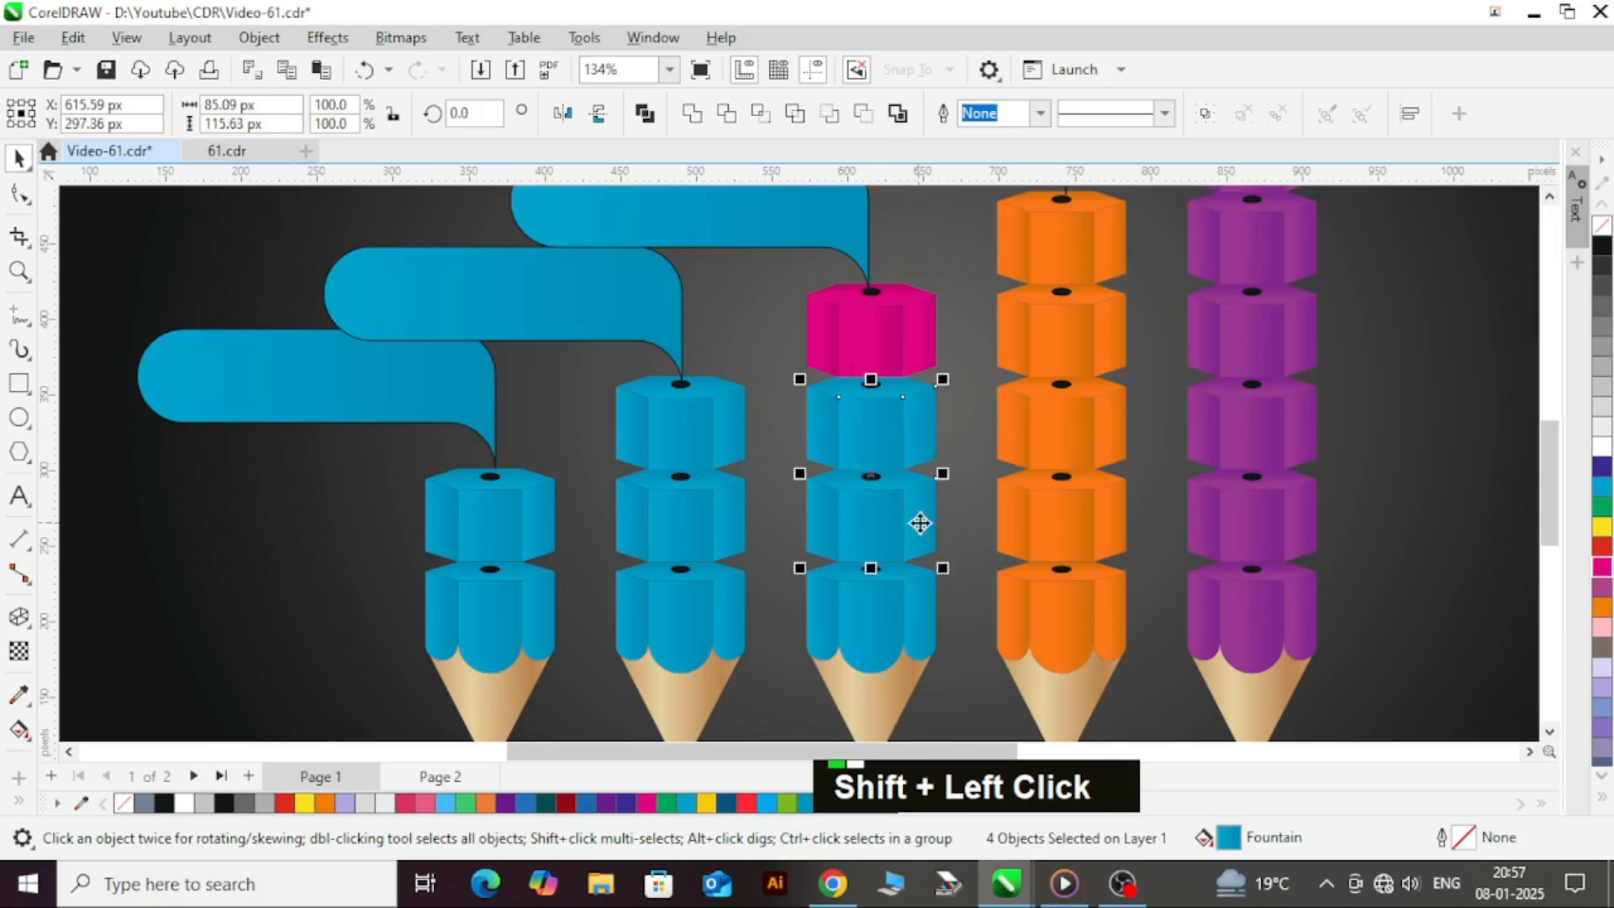
{"action": "left_click", "coordinate": [869, 611], "text": "shift"}
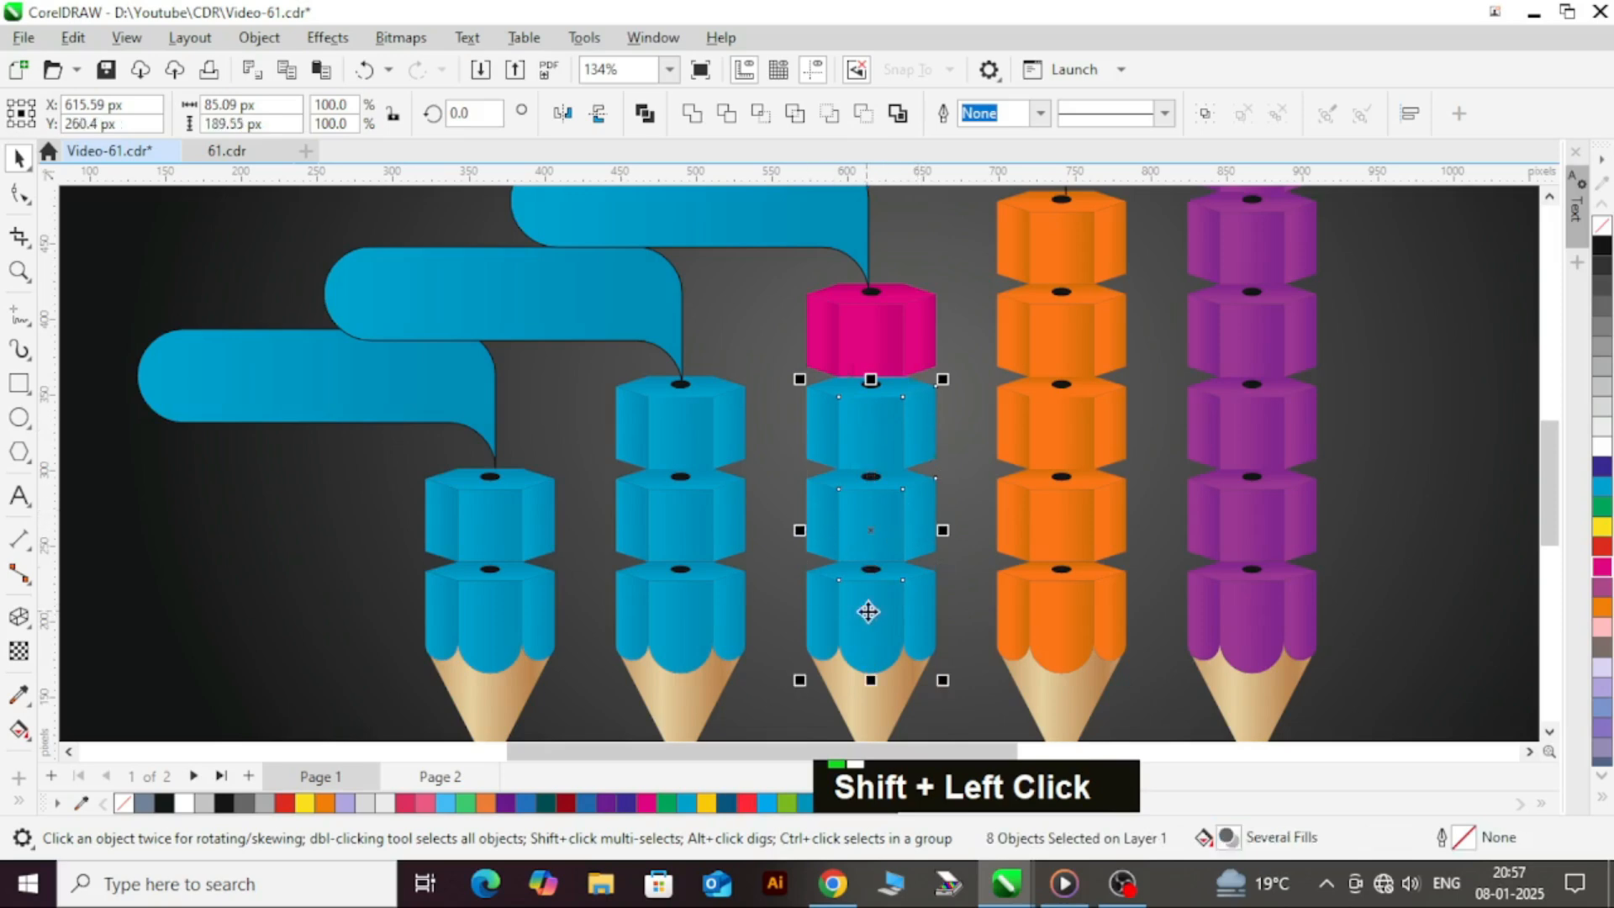
{"action": "left_click", "coordinate": [73, 37]}
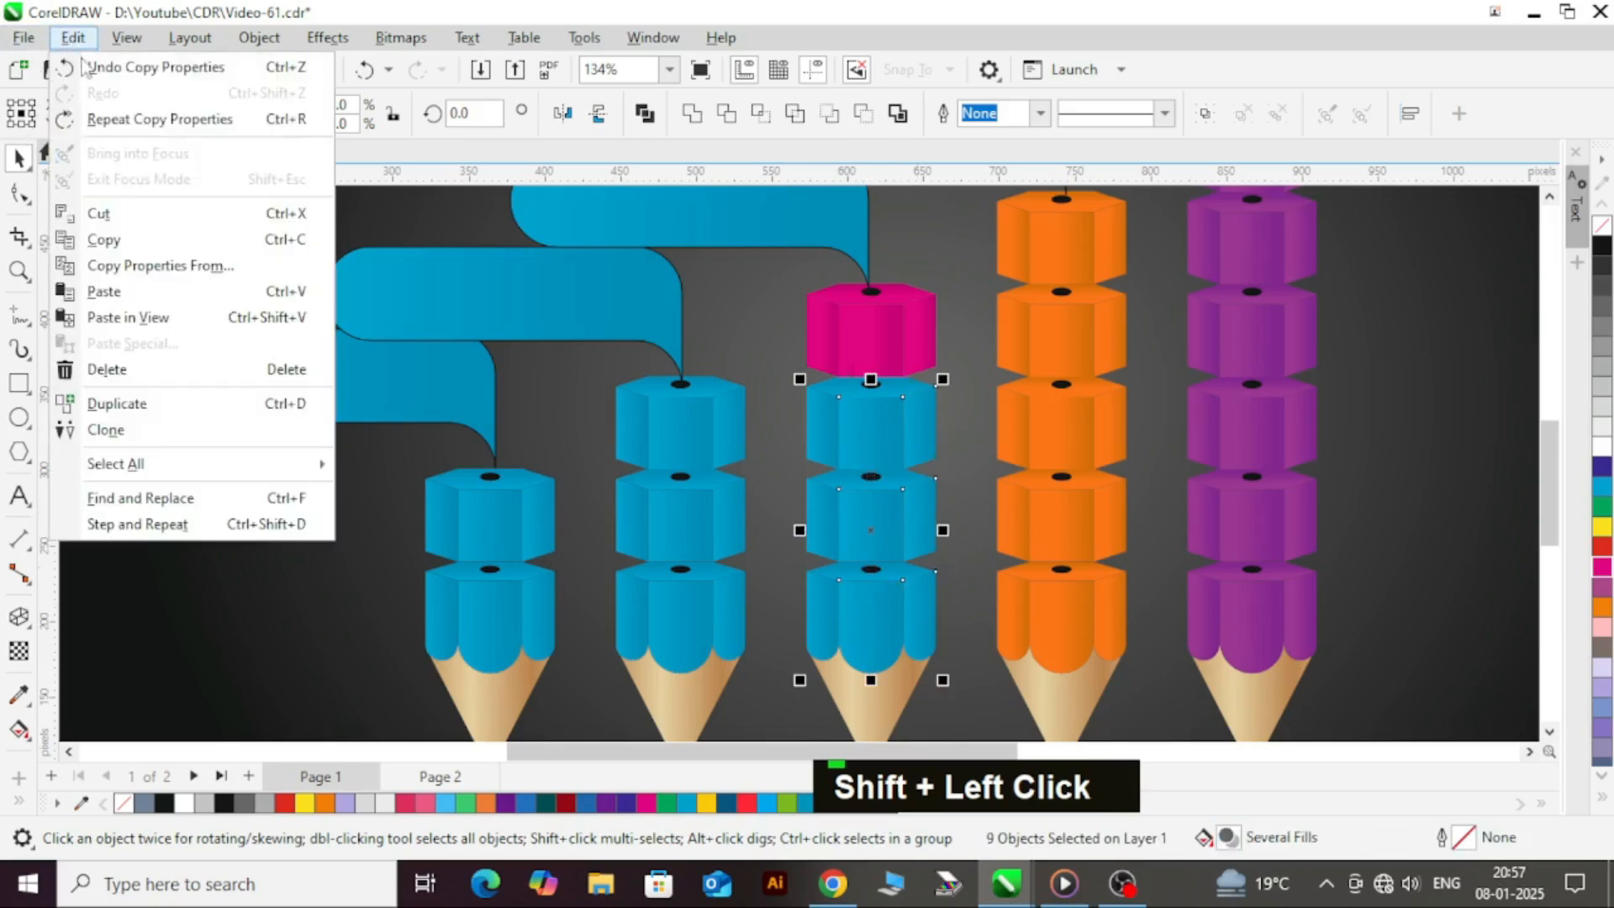
{"action": "left_click", "coordinate": [160, 264]}
{"action": "left_click", "coordinate": [841, 478]}
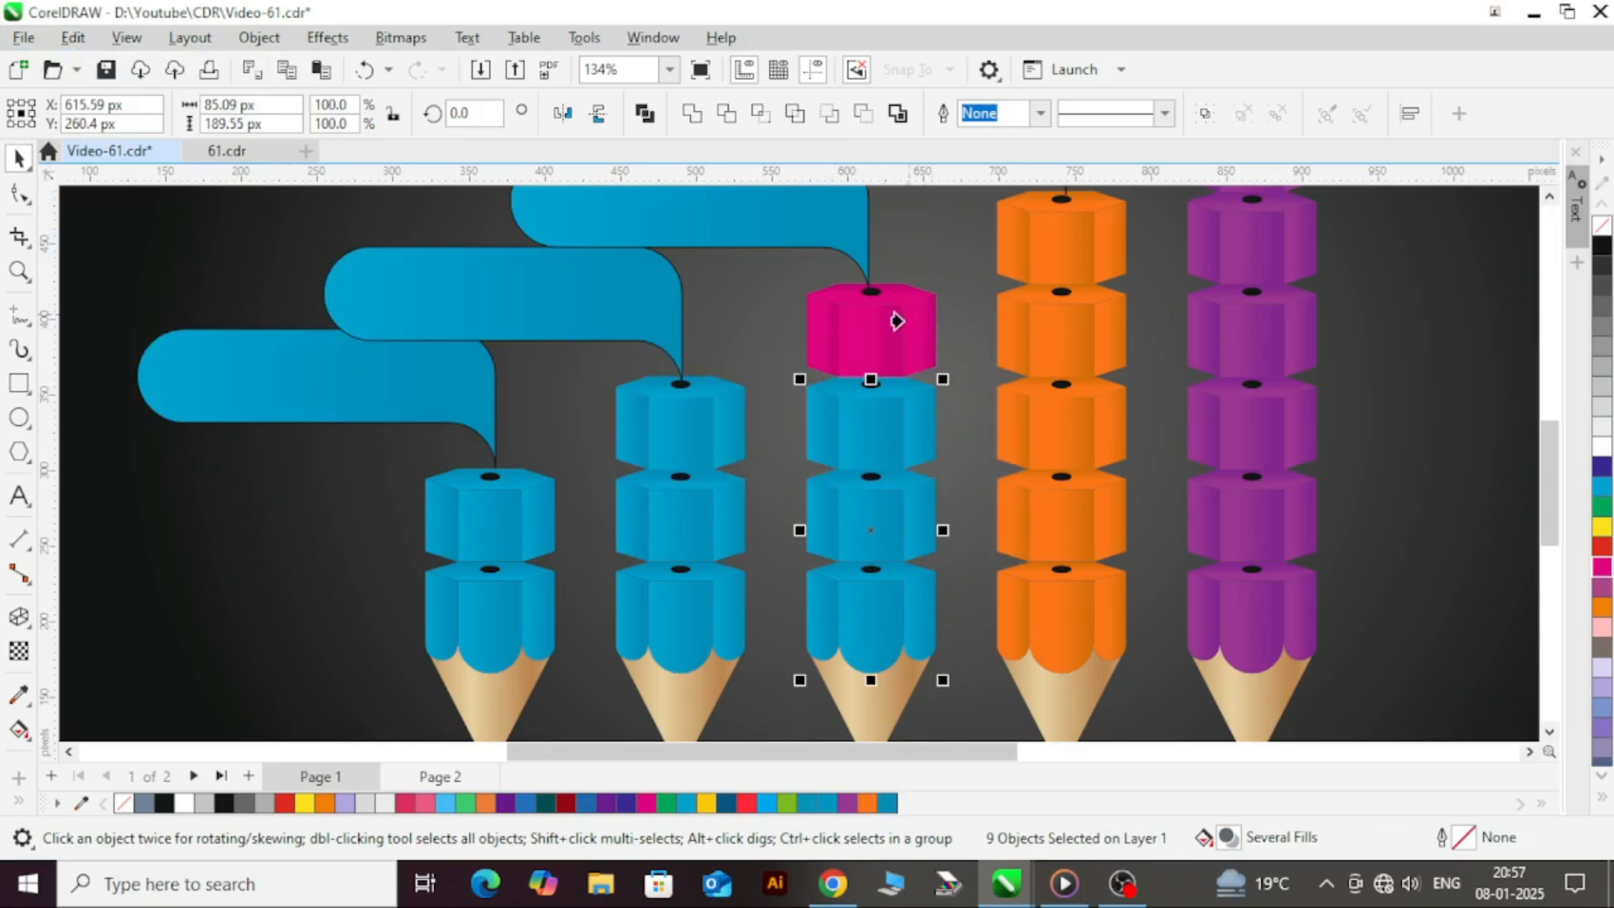
{"action": "left_click", "coordinate": [868, 370]}
- Apply the same copied magenta fill to the hexagonal caps of the third pencil's three lower segments
{"action": "left_click", "coordinate": [908, 484]}
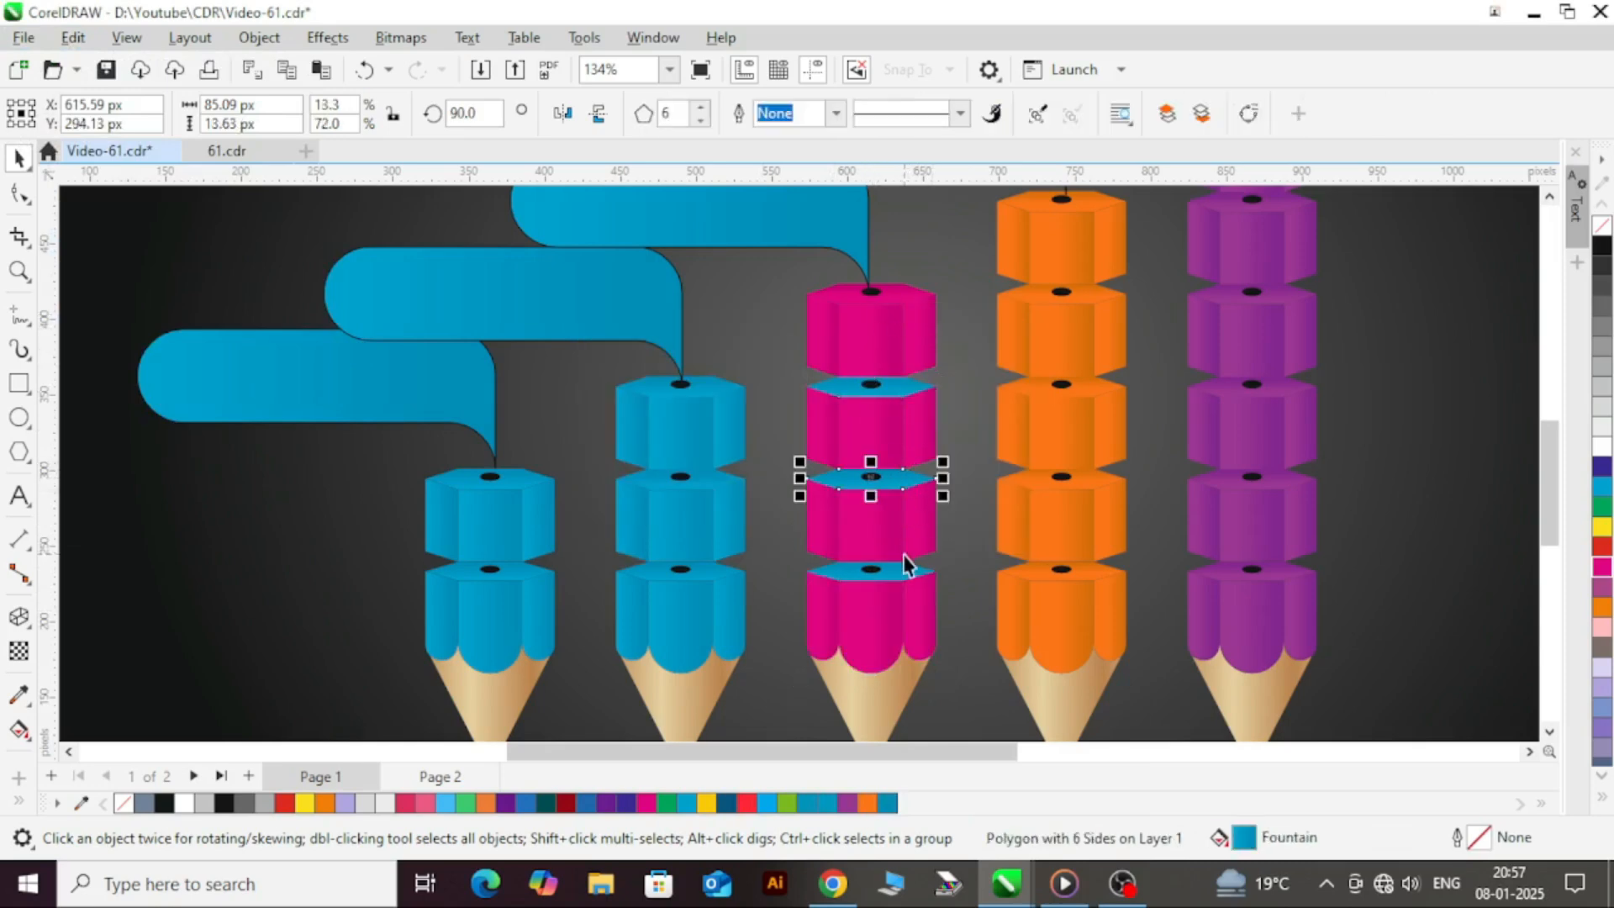
{"action": "left_click", "coordinate": [900, 569], "text": "shift"}
{"action": "left_click", "coordinate": [900, 391], "text": "shift"}
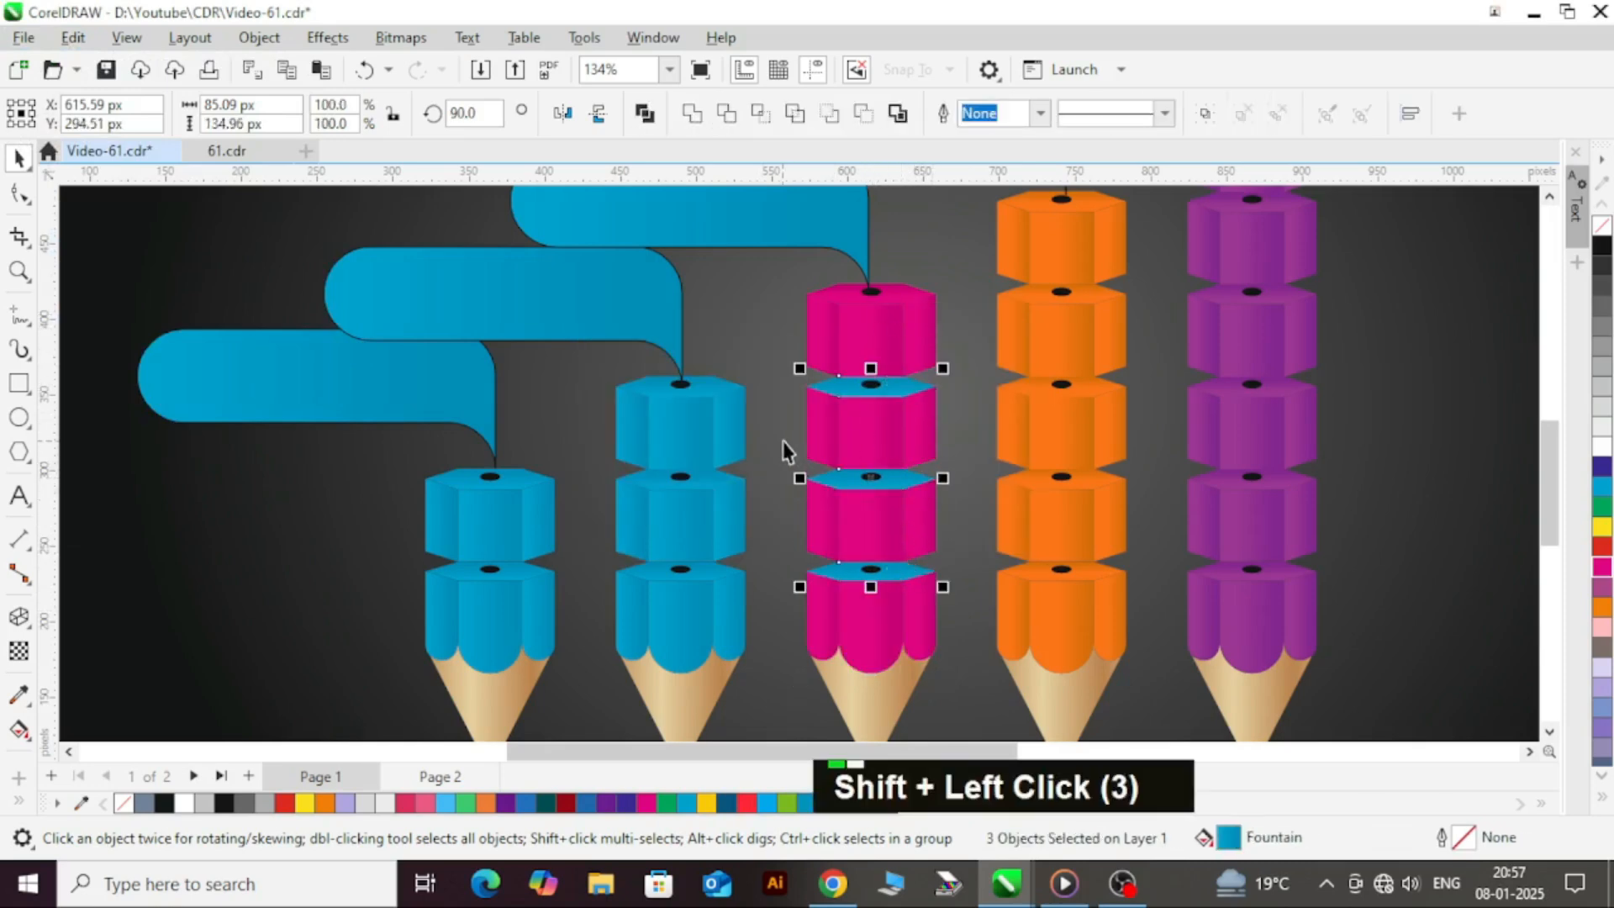
{"action": "key", "text": "ctrl+r"}
- Apply the copied magenta gradient to the callout shape attached to the third pencil
{"action": "scroll", "coordinate": [757, 425], "scroll_direction": "down", "scroll_amount": 3}
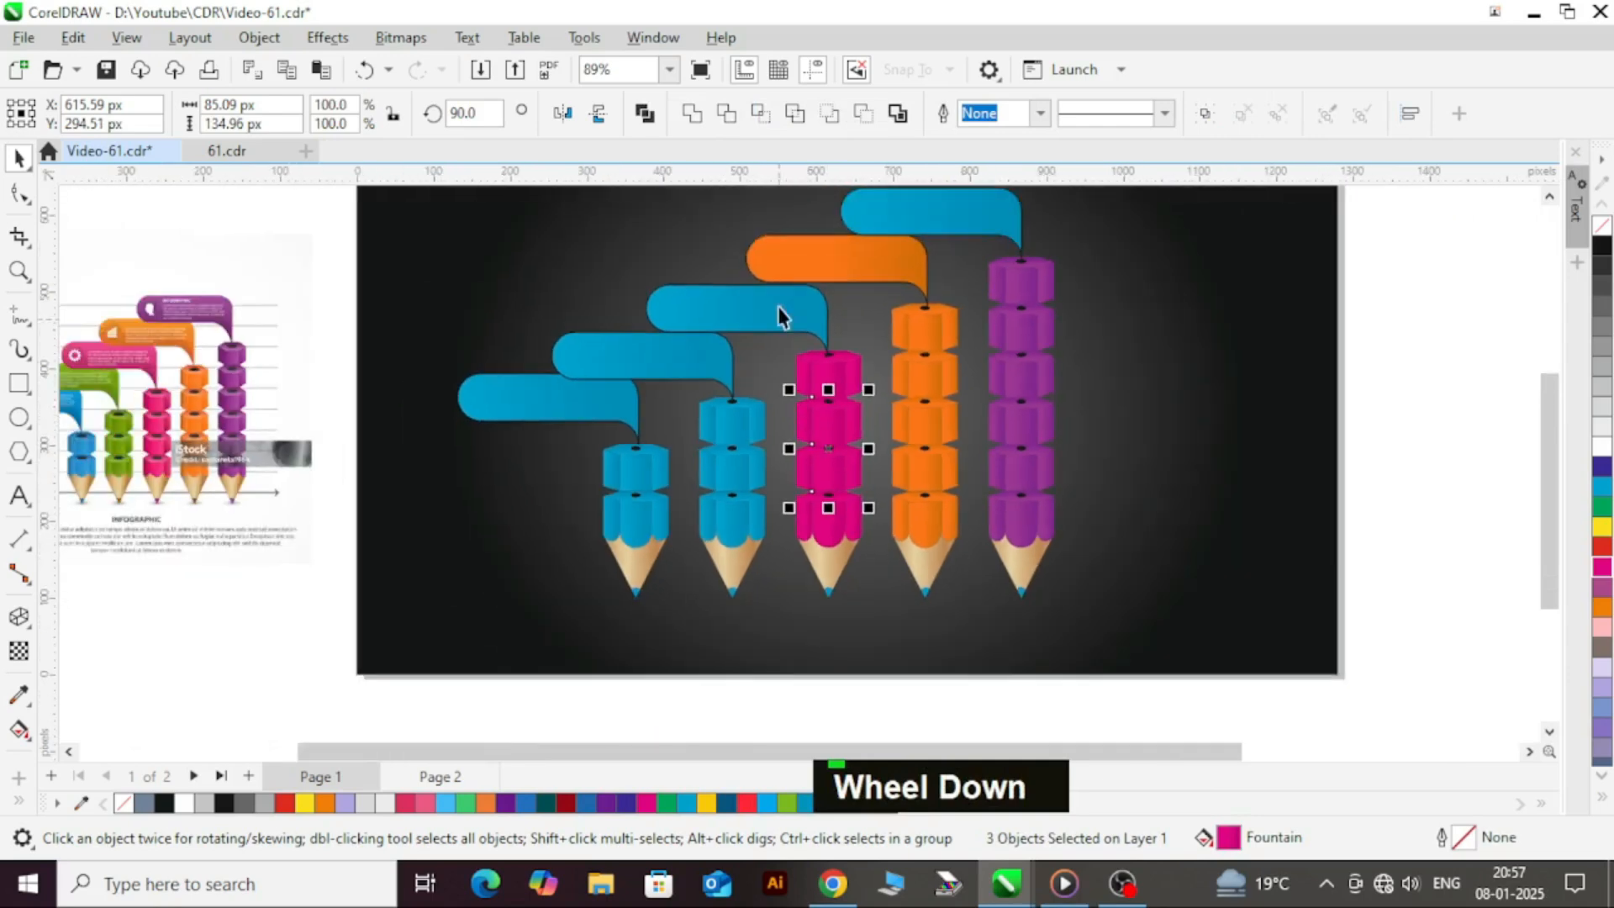
{"action": "left_click", "coordinate": [790, 326]}
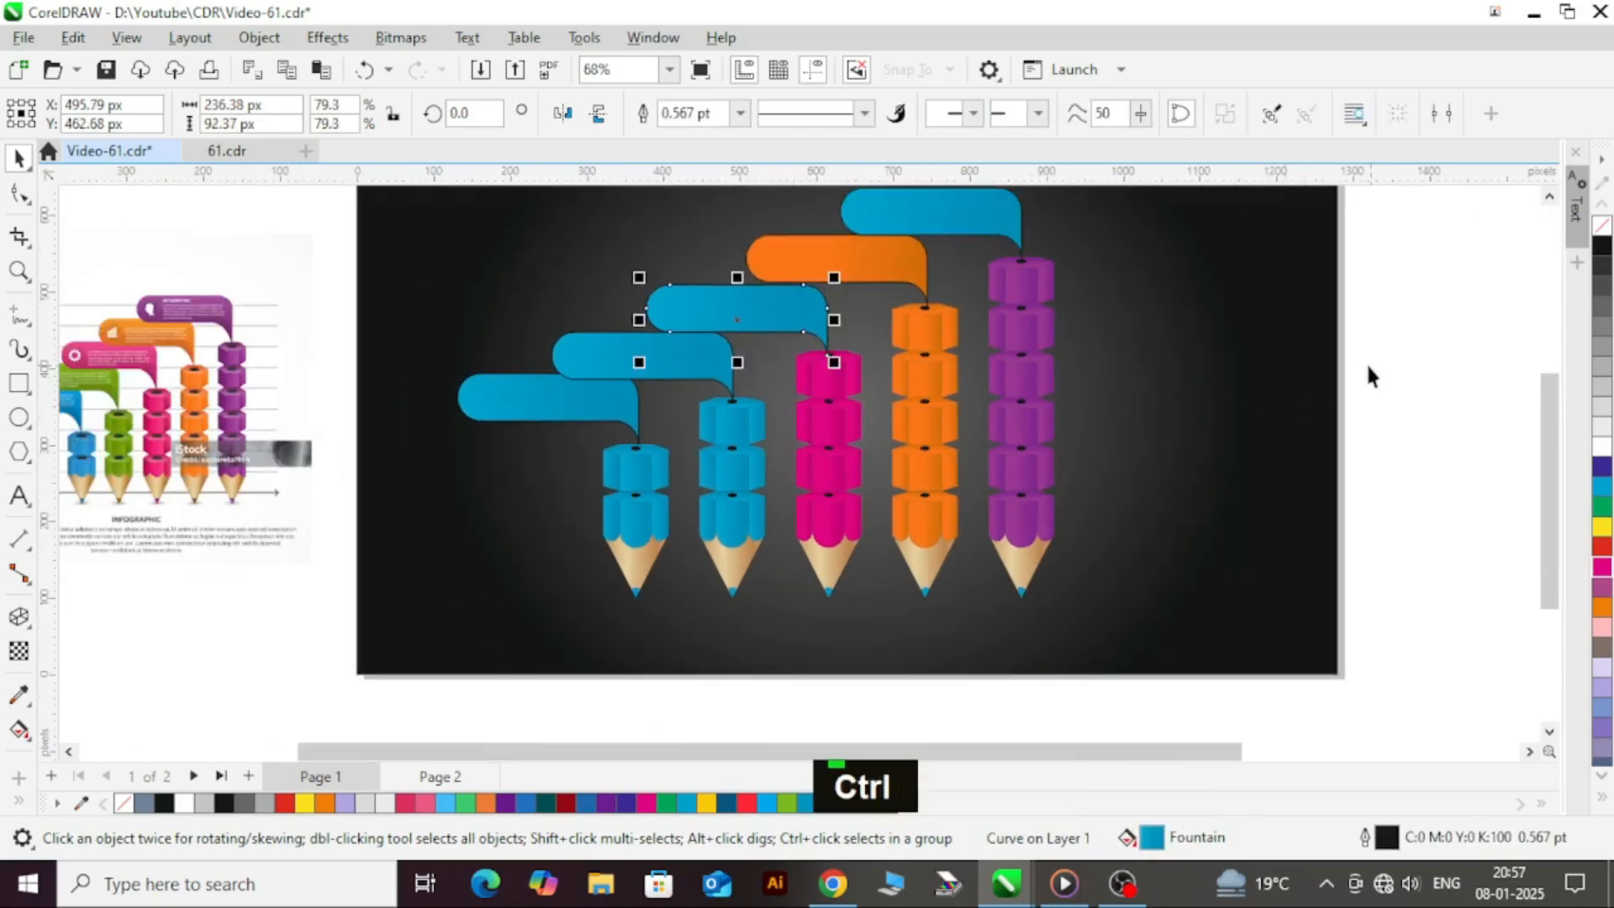
{"action": "key", "text": "ctrl+r"}
{"action": "left_click", "coordinate": [1387, 375]}
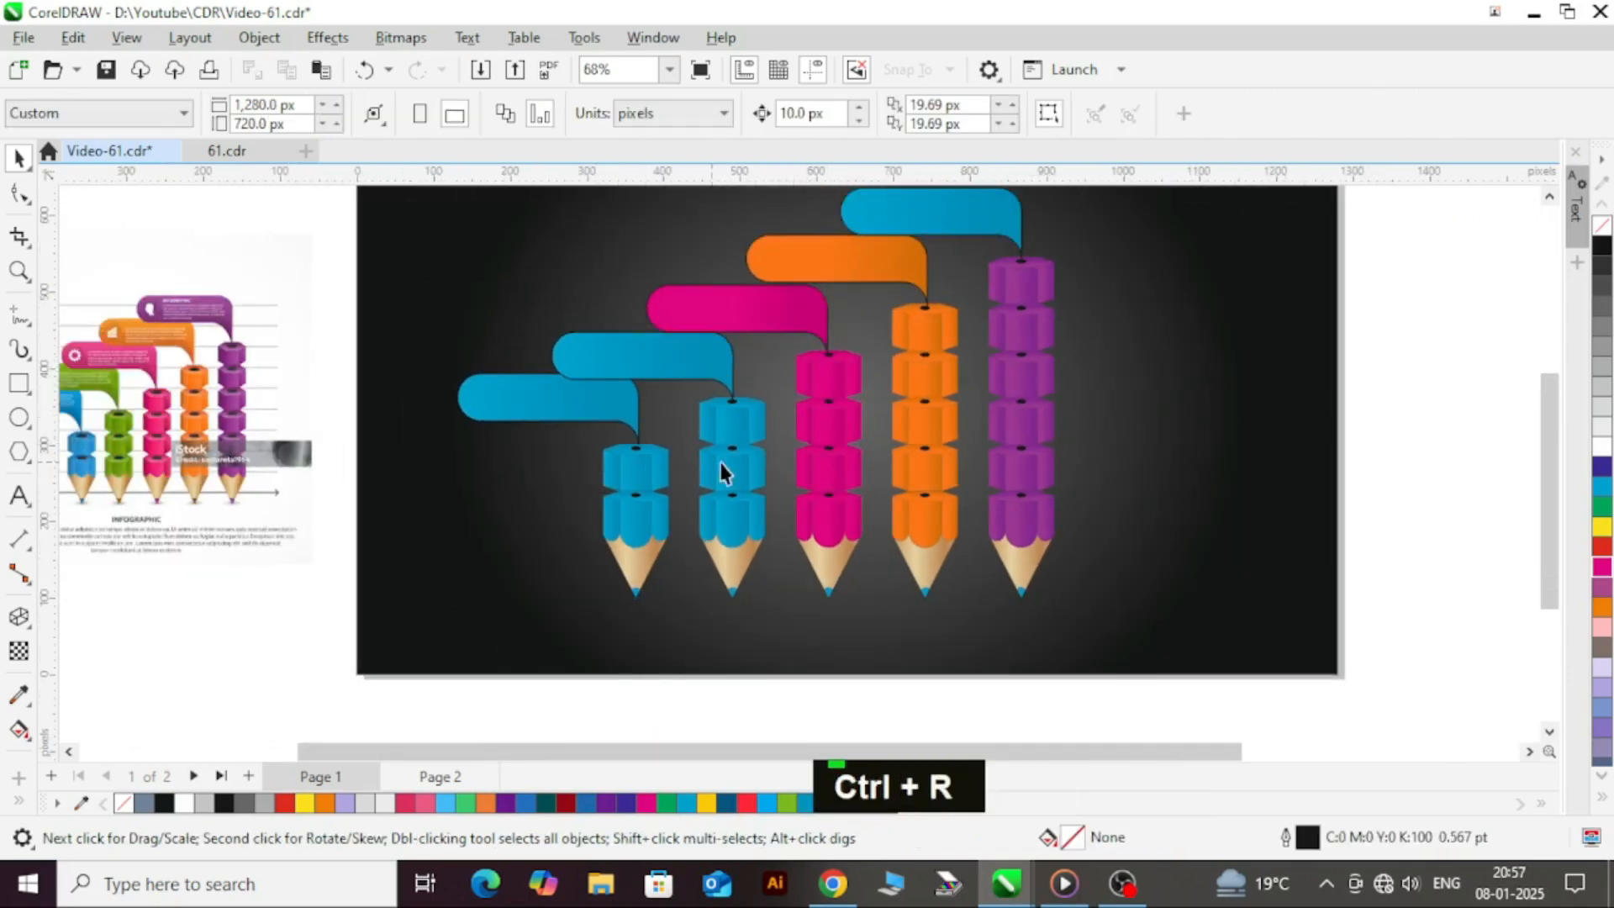
- Ungroup the second pencil's top segment and select its front face
{"action": "left_click", "coordinate": [750, 435]}
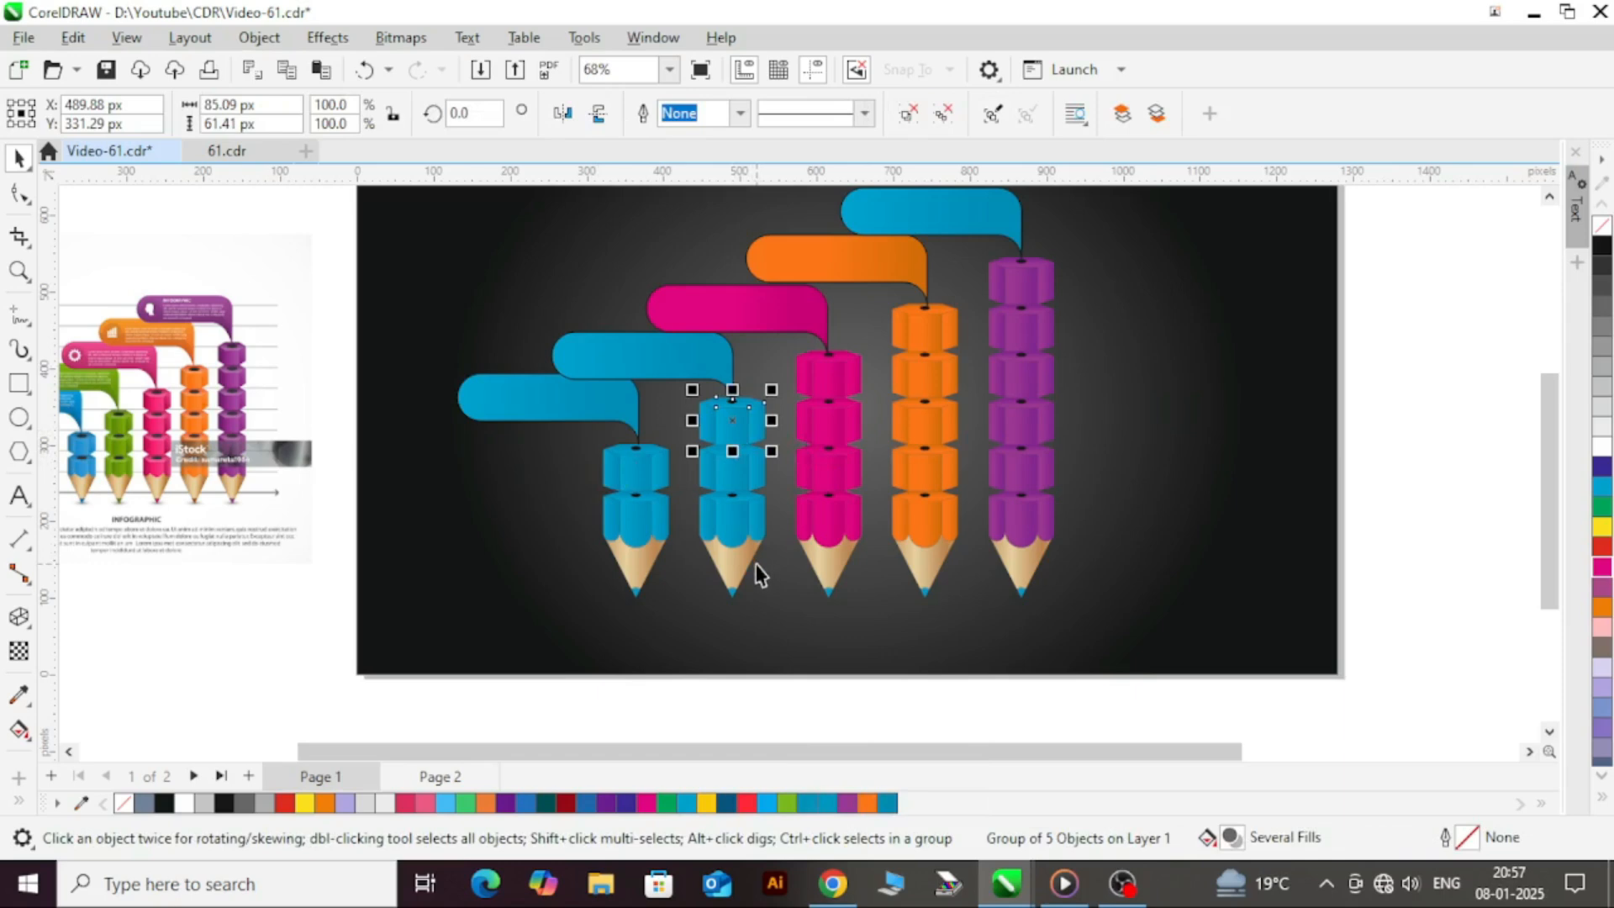
{"action": "key", "text": "g"}
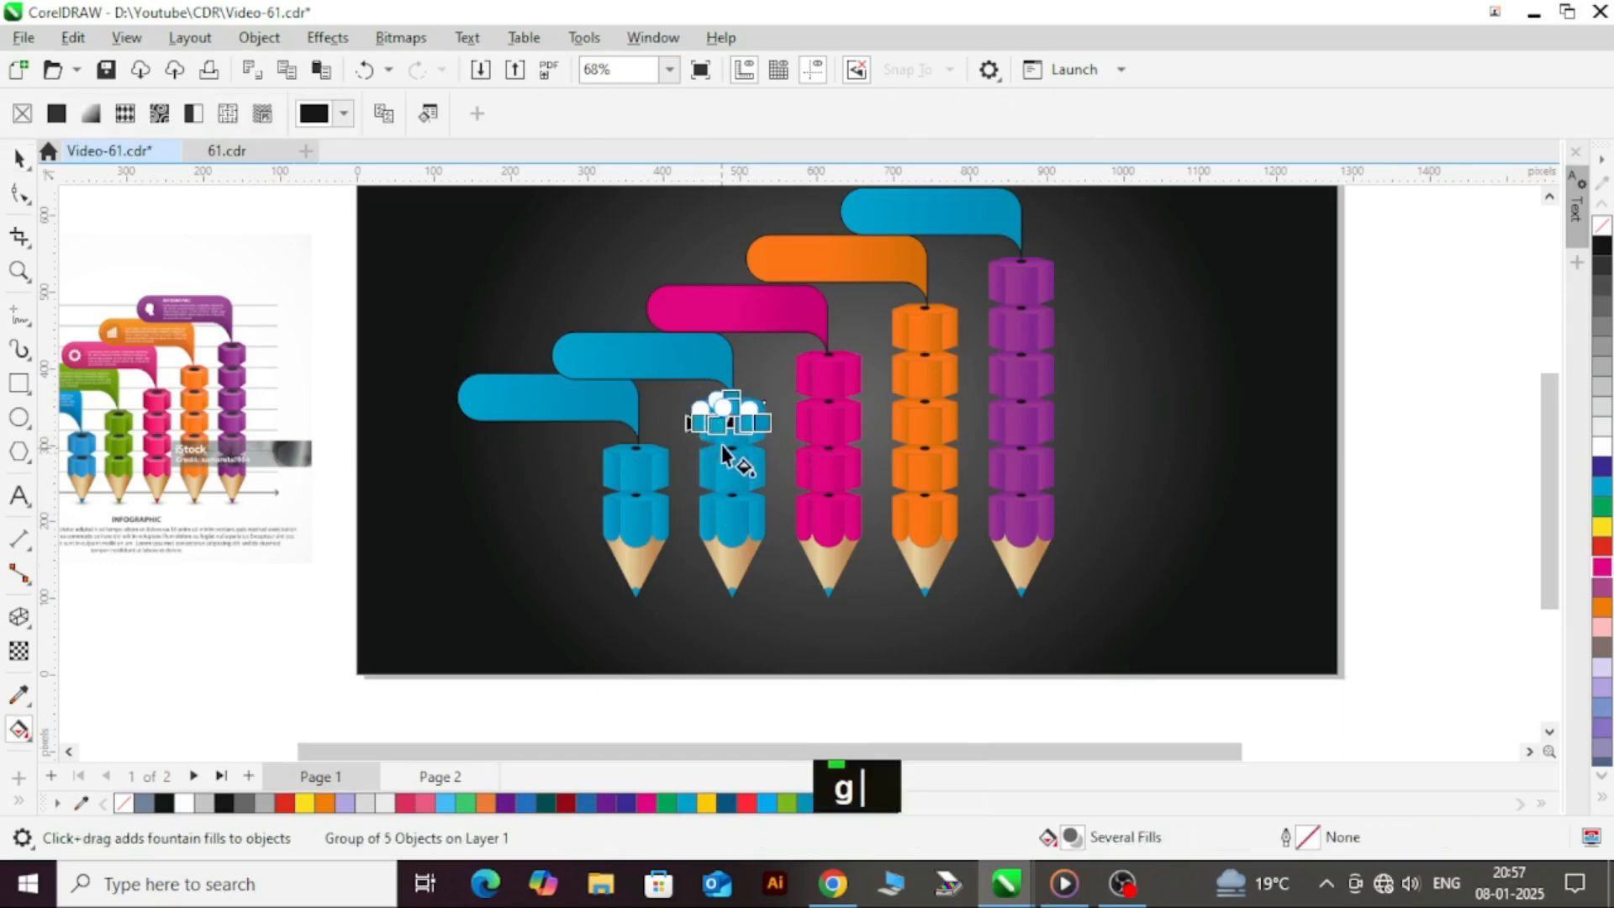
{"action": "scroll", "coordinate": [723, 454], "scroll_direction": "up", "scroll_amount": 4}
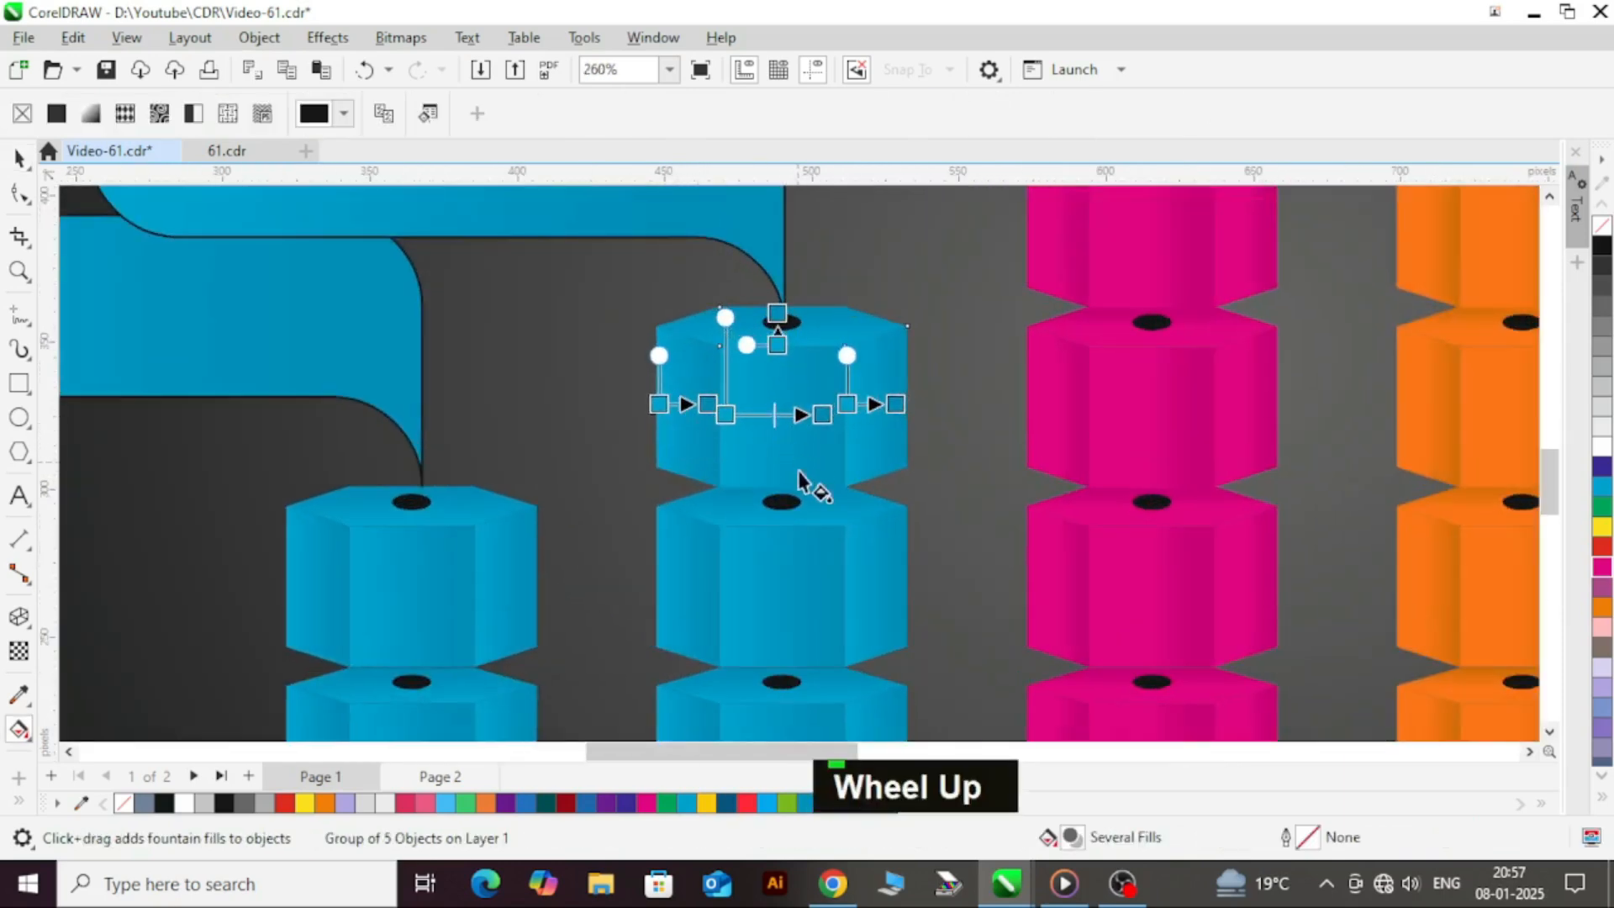
{"action": "key", "text": "g"}
{"action": "key", "text": "ctrl+space"}
{"action": "left_click", "coordinate": [812, 430]}
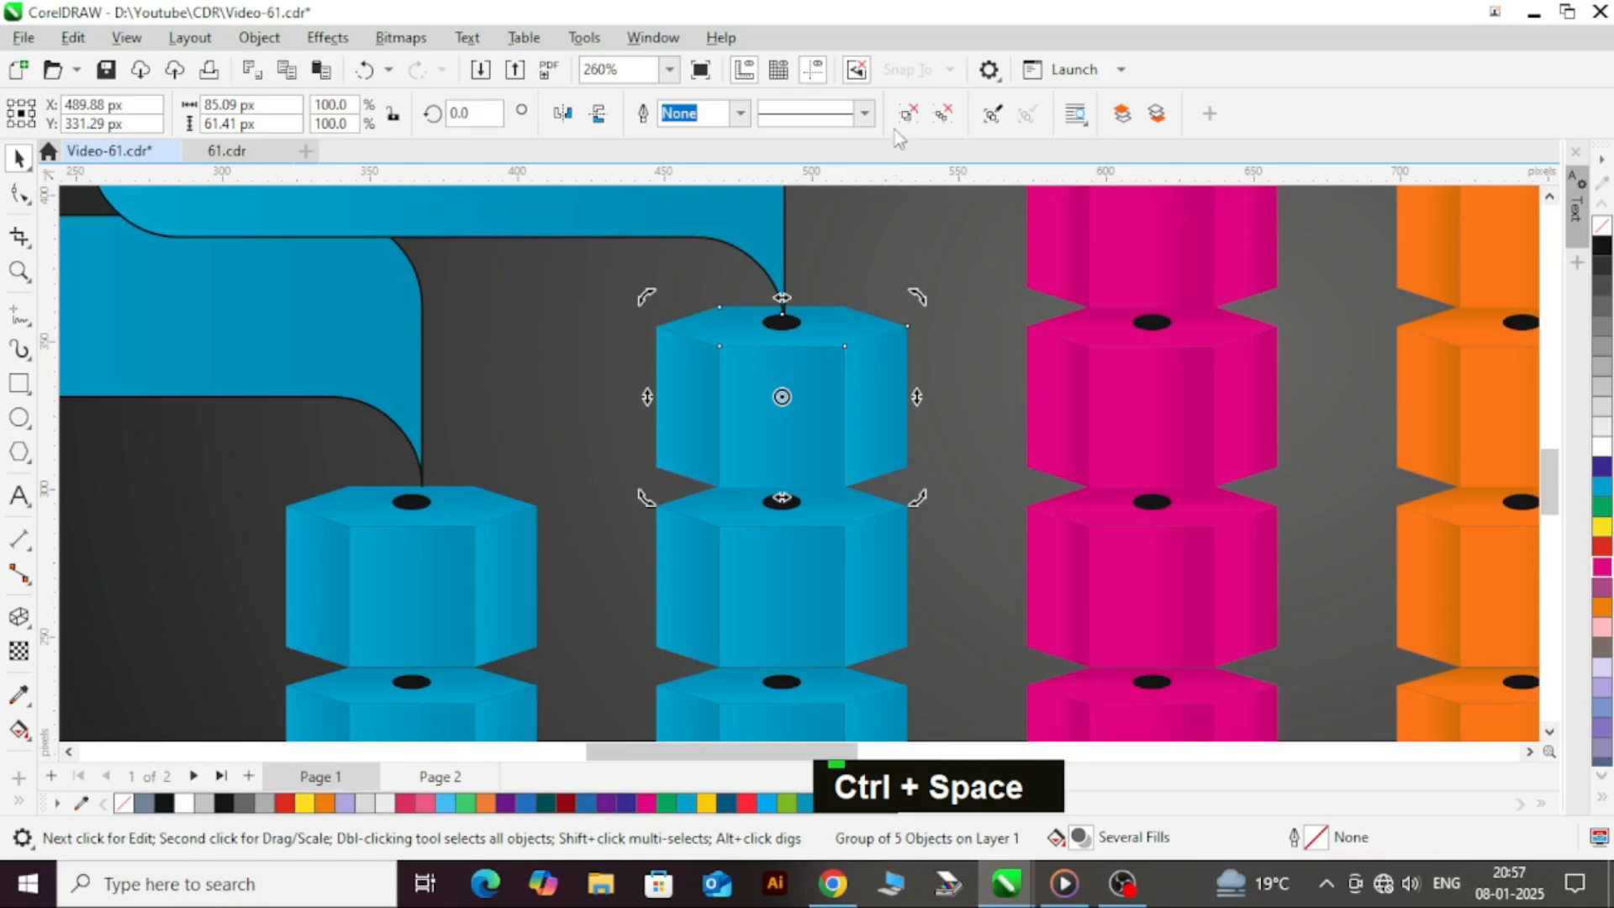
{"action": "left_click", "coordinate": [1106, 396]}
{"action": "double_click", "coordinate": [893, 403]}
{"action": "scroll", "coordinate": [933, 450], "scroll_direction": "down", "scroll_amount": 1}
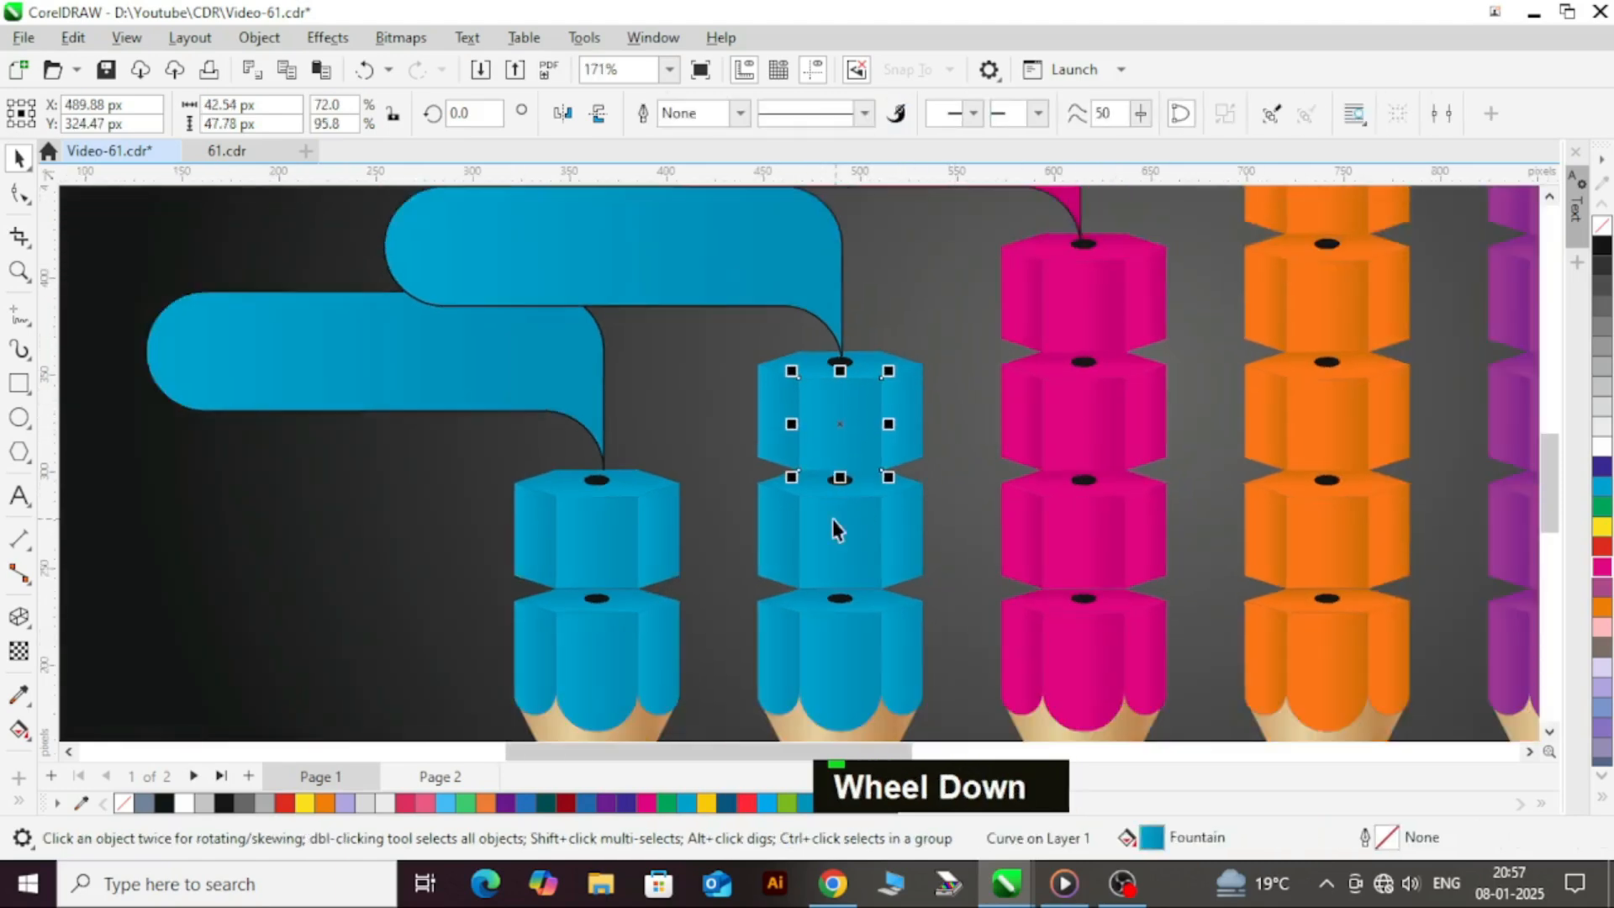
{"action": "left_click", "coordinate": [832, 520]}
{"action": "left_click", "coordinate": [849, 648]}
{"action": "left_click", "coordinate": [871, 442]}
- Set the start colour of the front face gradient to green #608803, sampled from the second pencil in the reference image
{"action": "scroll", "coordinate": [939, 416], "scroll_direction": "down", "scroll_amount": 2}
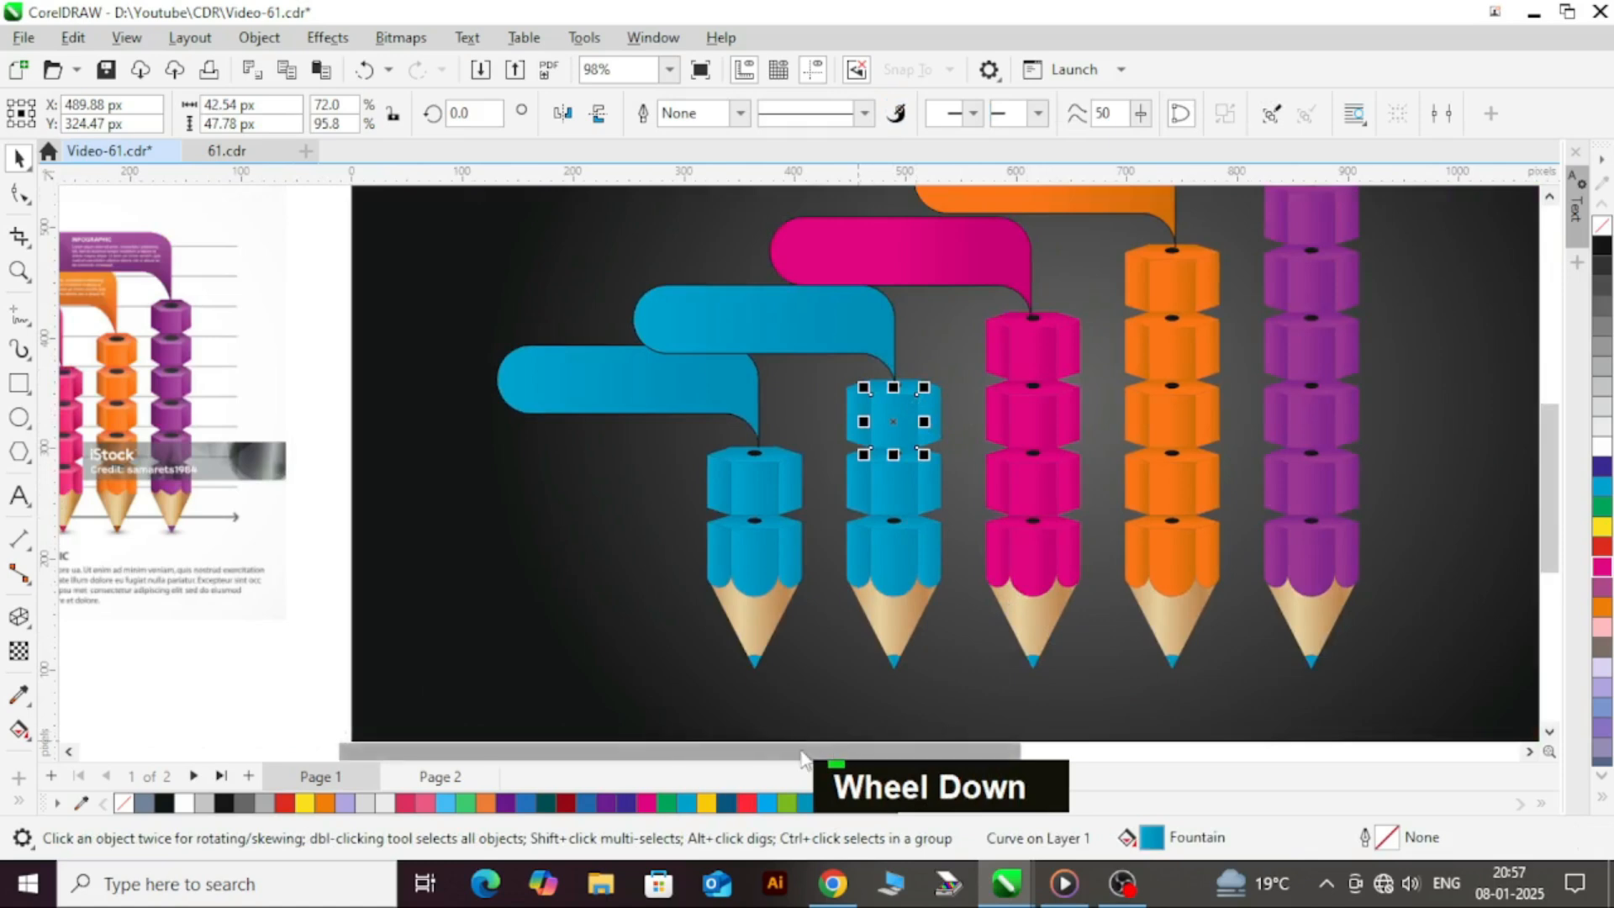
{"action": "left_click_drag", "start_coordinate": [809, 751], "coordinate": [706, 754]}
{"action": "key", "text": "g"}
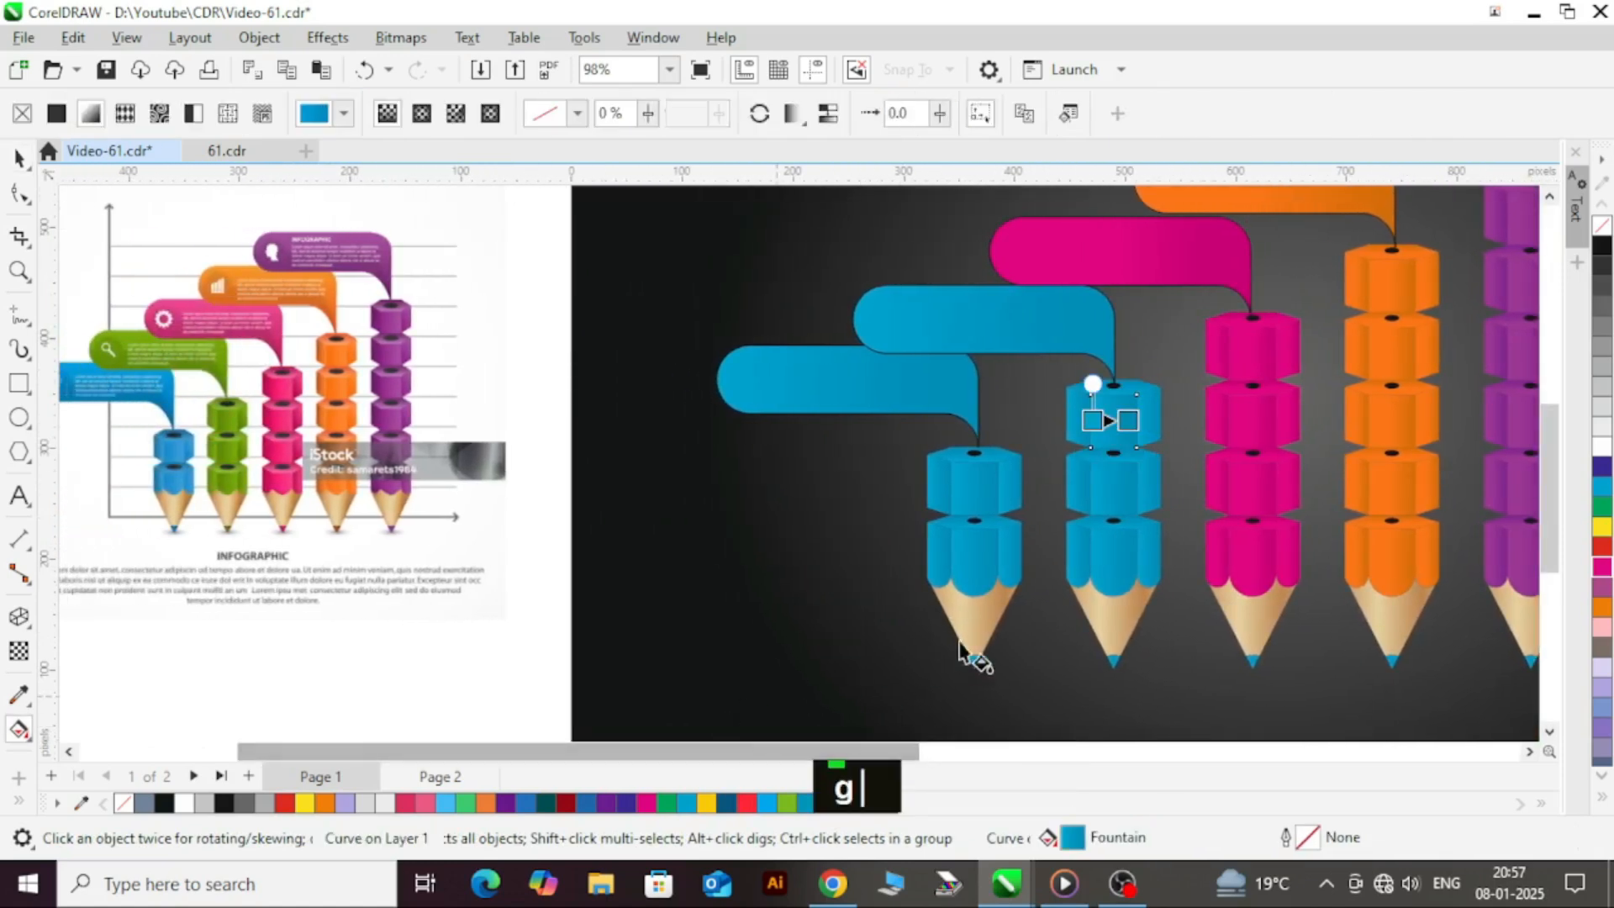
{"action": "left_click", "coordinate": [1092, 420]}
{"action": "left_click", "coordinate": [1028, 451]}
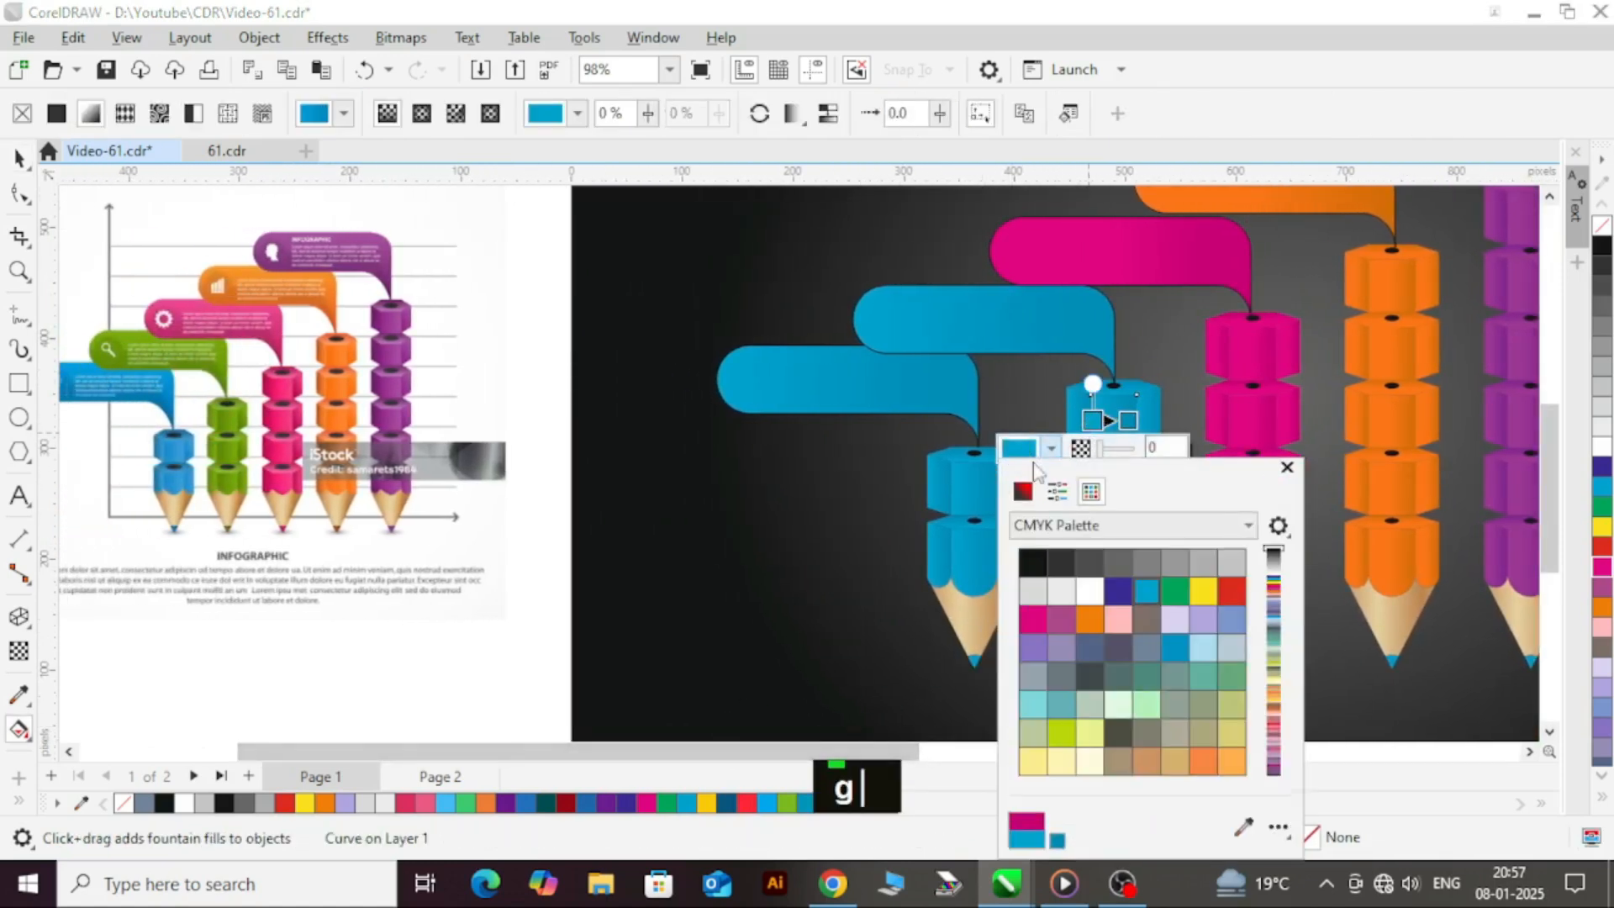
{"action": "left_click", "coordinate": [1244, 827]}
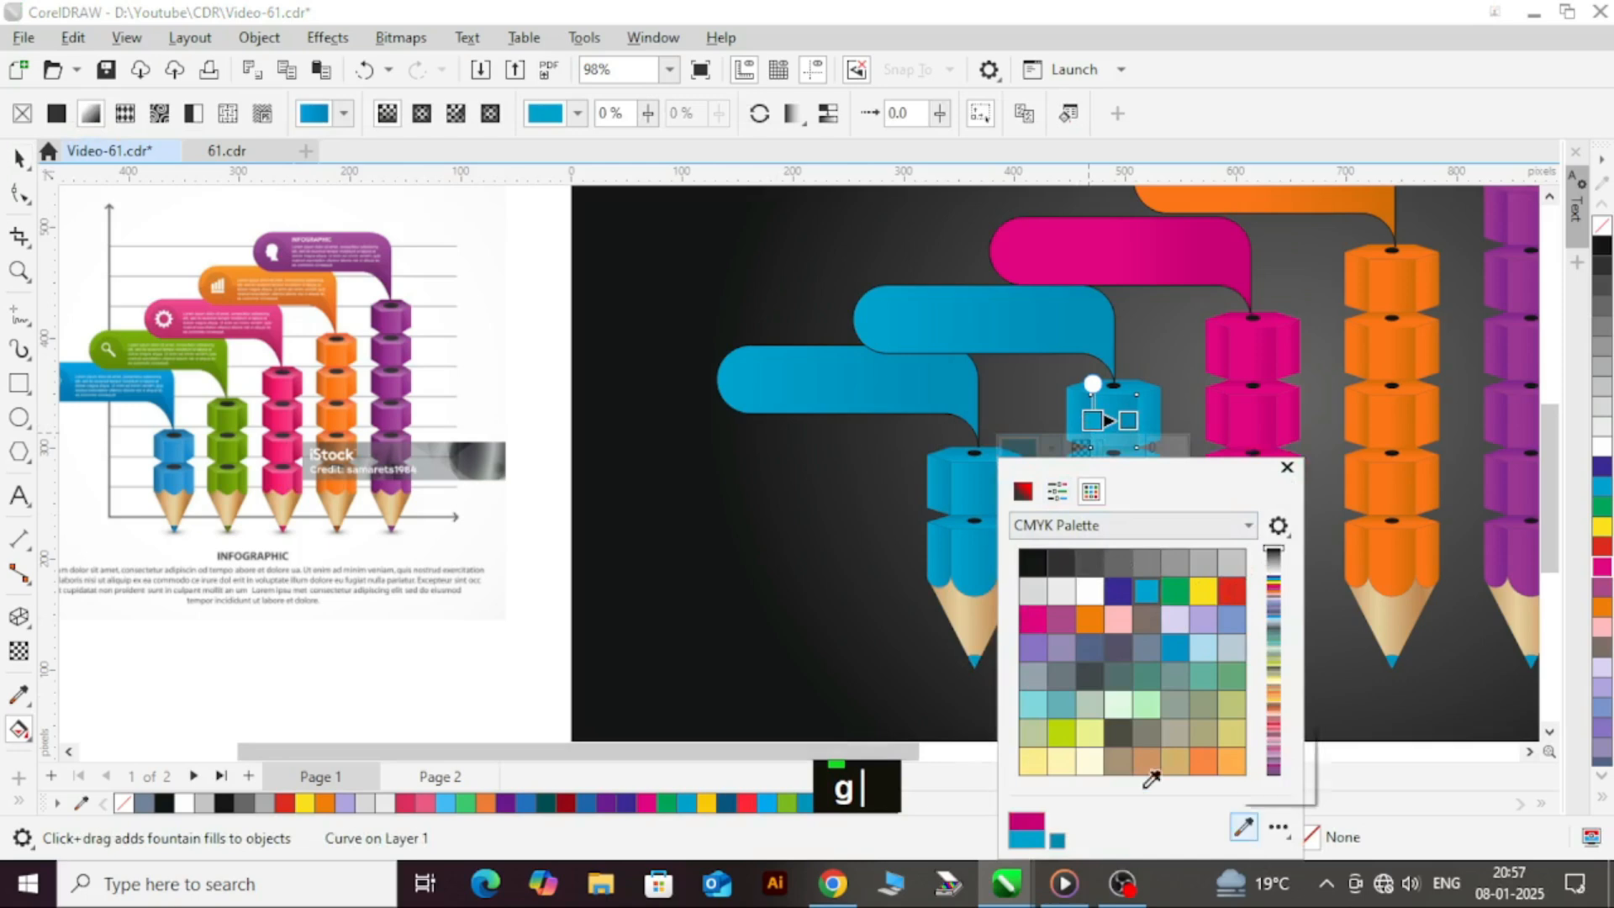
{"action": "left_click", "coordinate": [225, 425]}
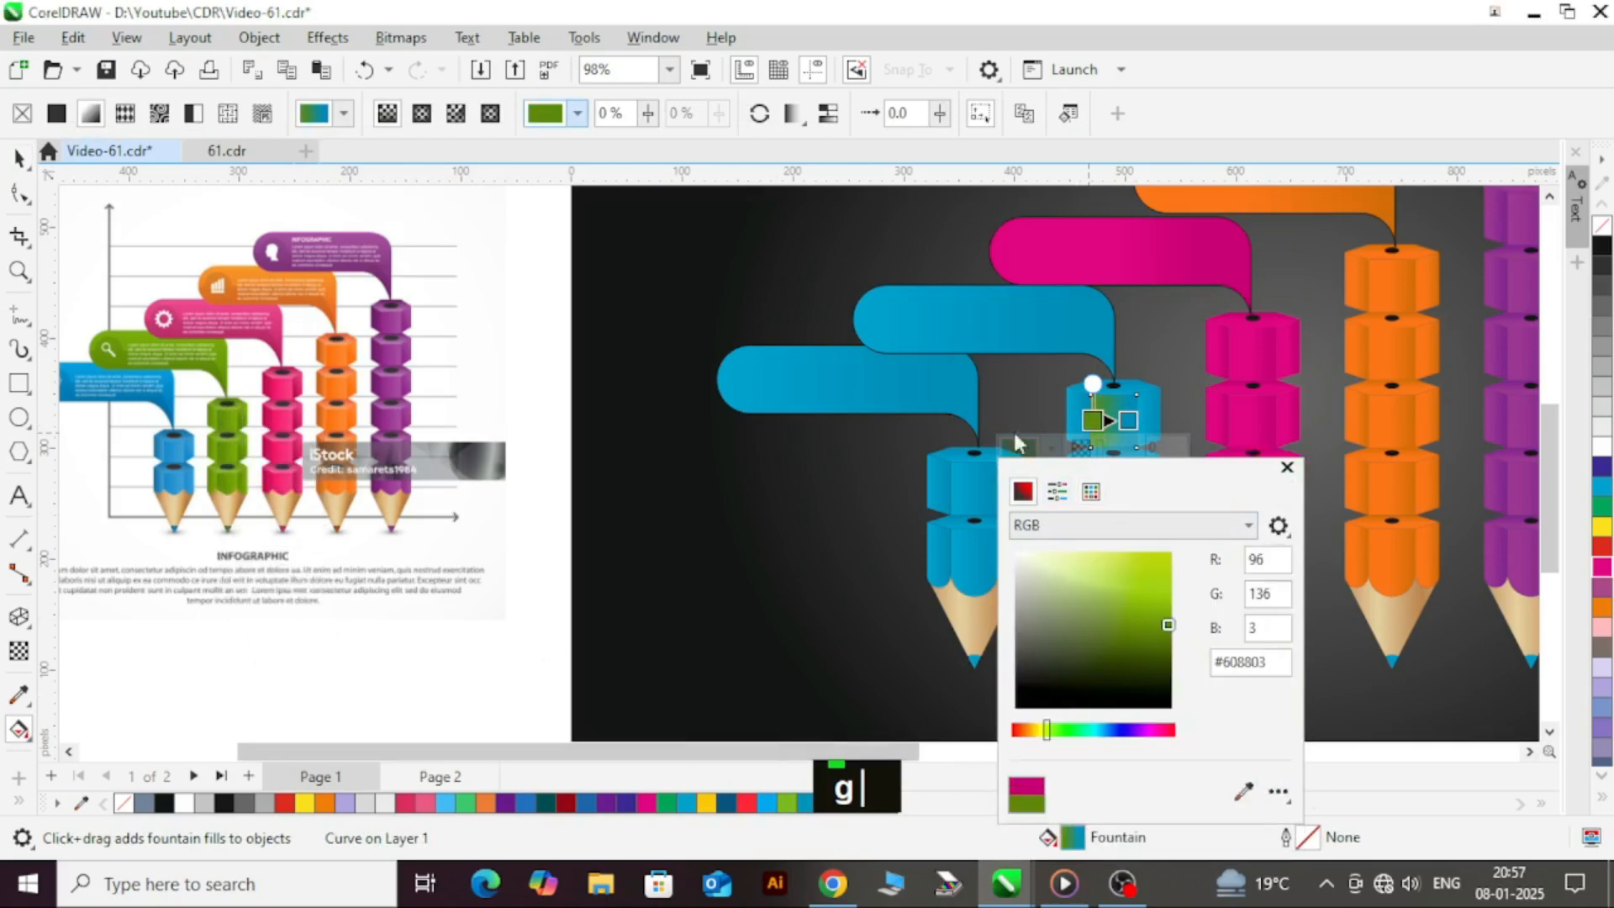
- Try darker greens #405906 and #395906 as the start colour of the second pencil's front face gradient
{"action": "left_click", "coordinate": [1131, 424]}
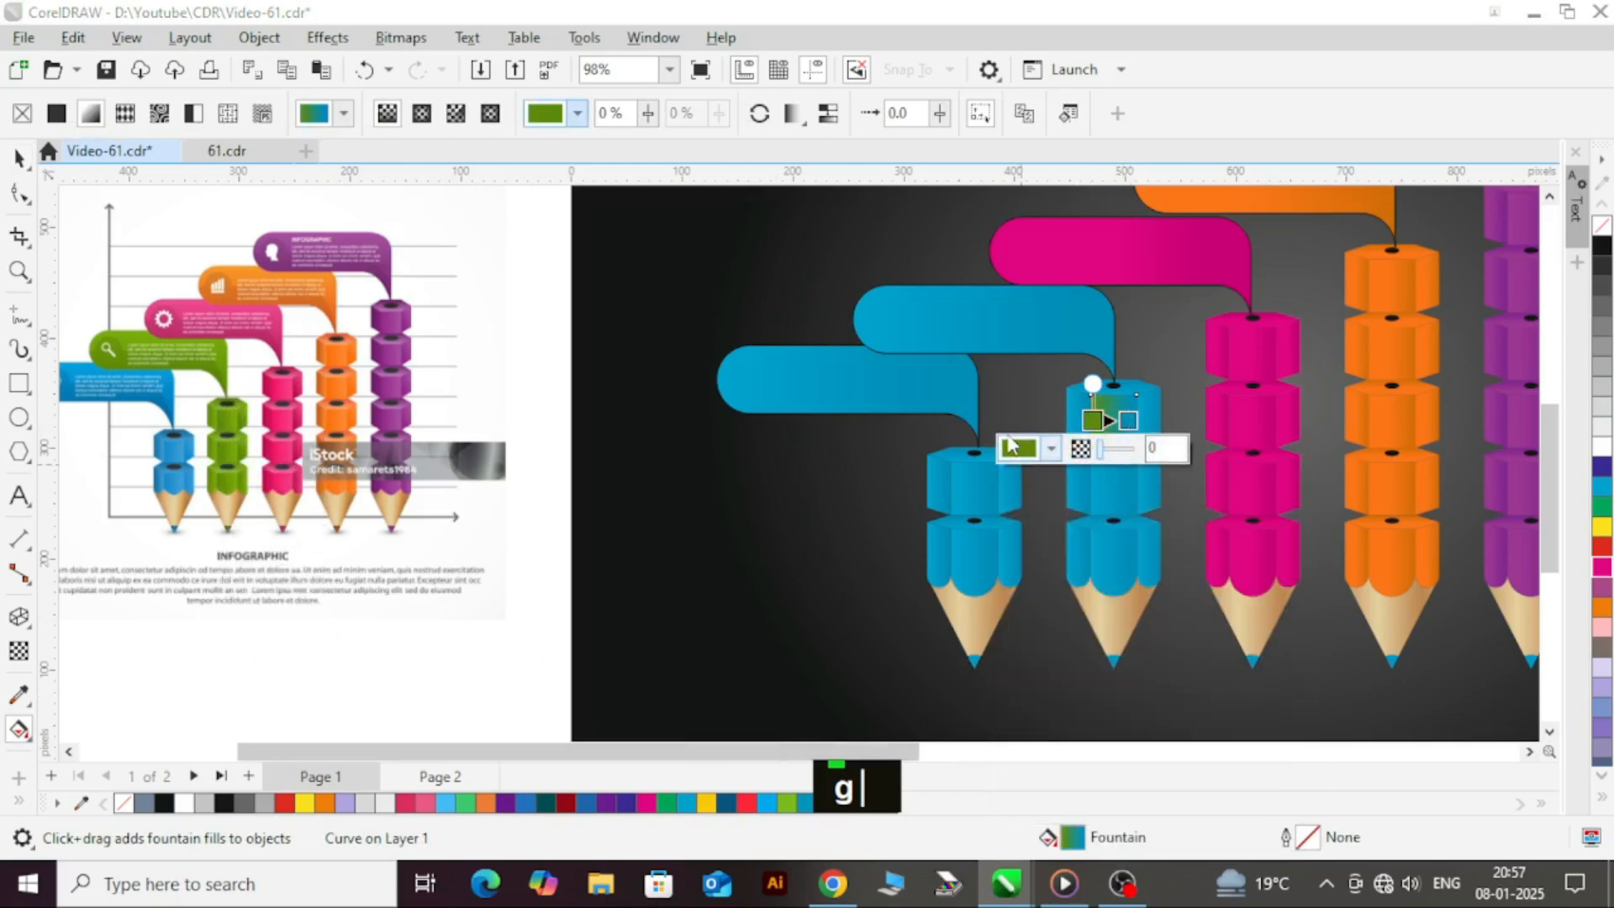
{"action": "left_click", "coordinate": [1029, 457]}
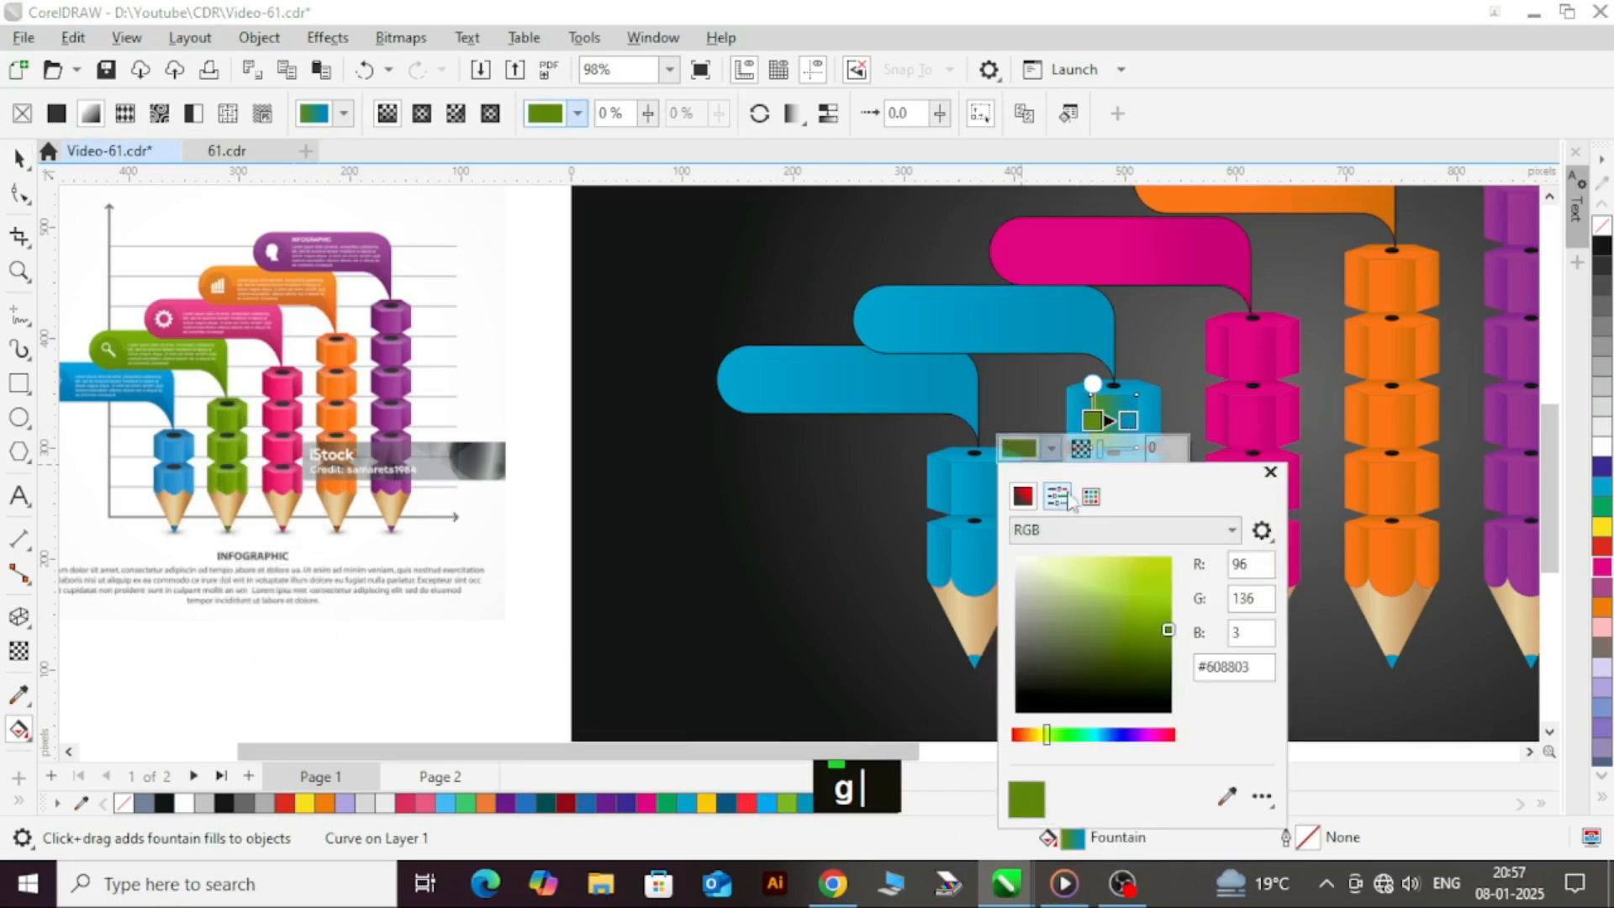
{"action": "left_click", "coordinate": [1227, 796]}
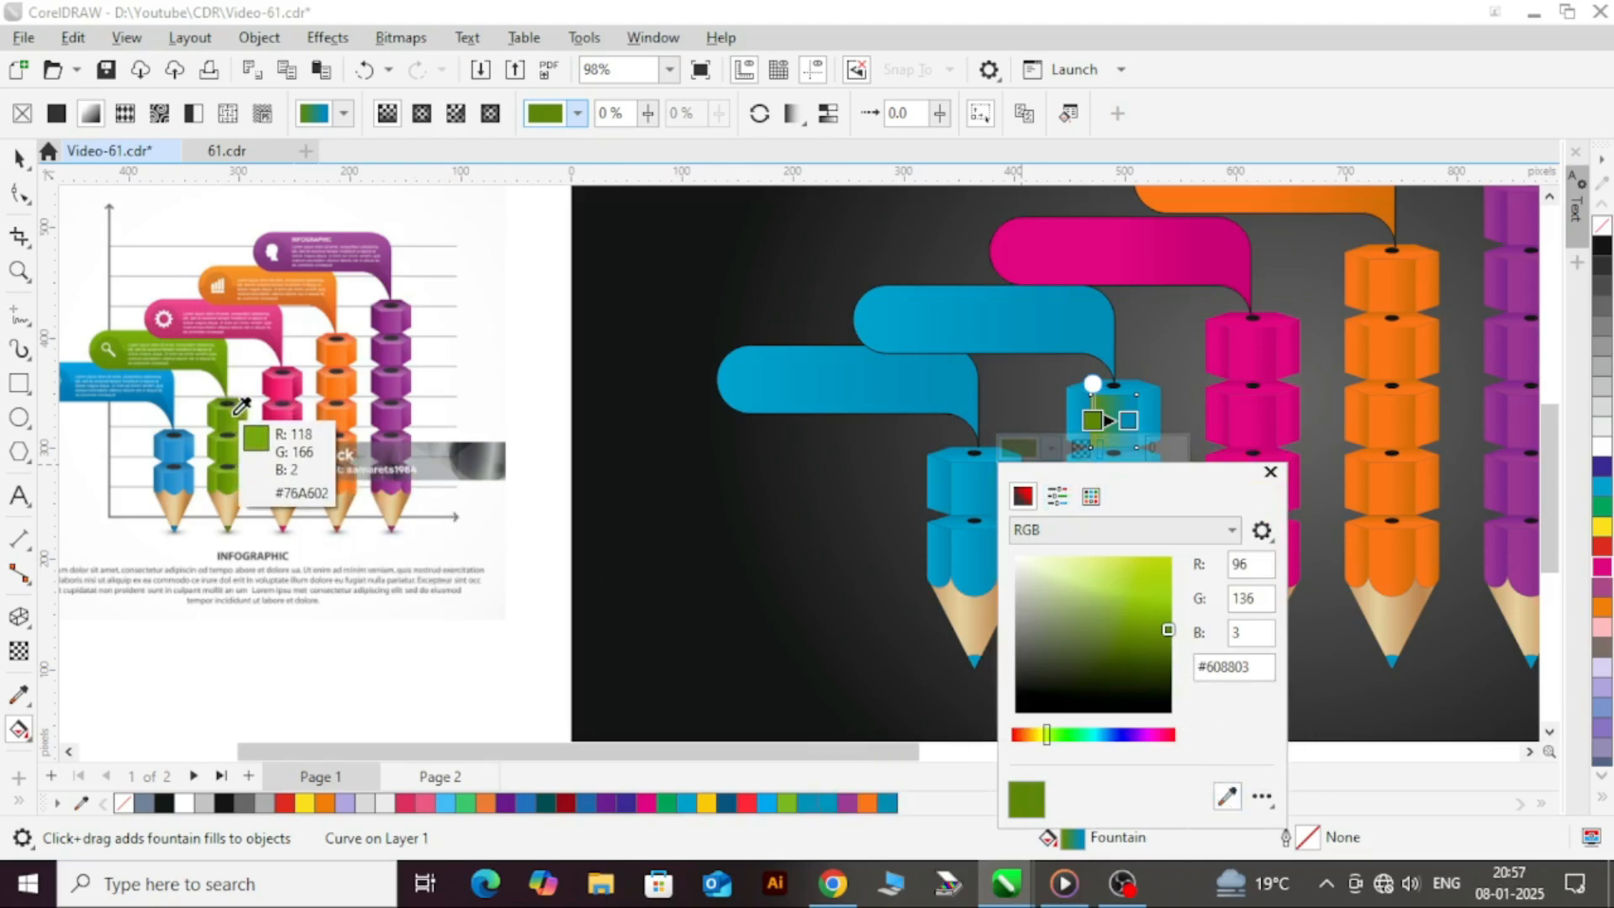
{"action": "left_click", "coordinate": [223, 490]}
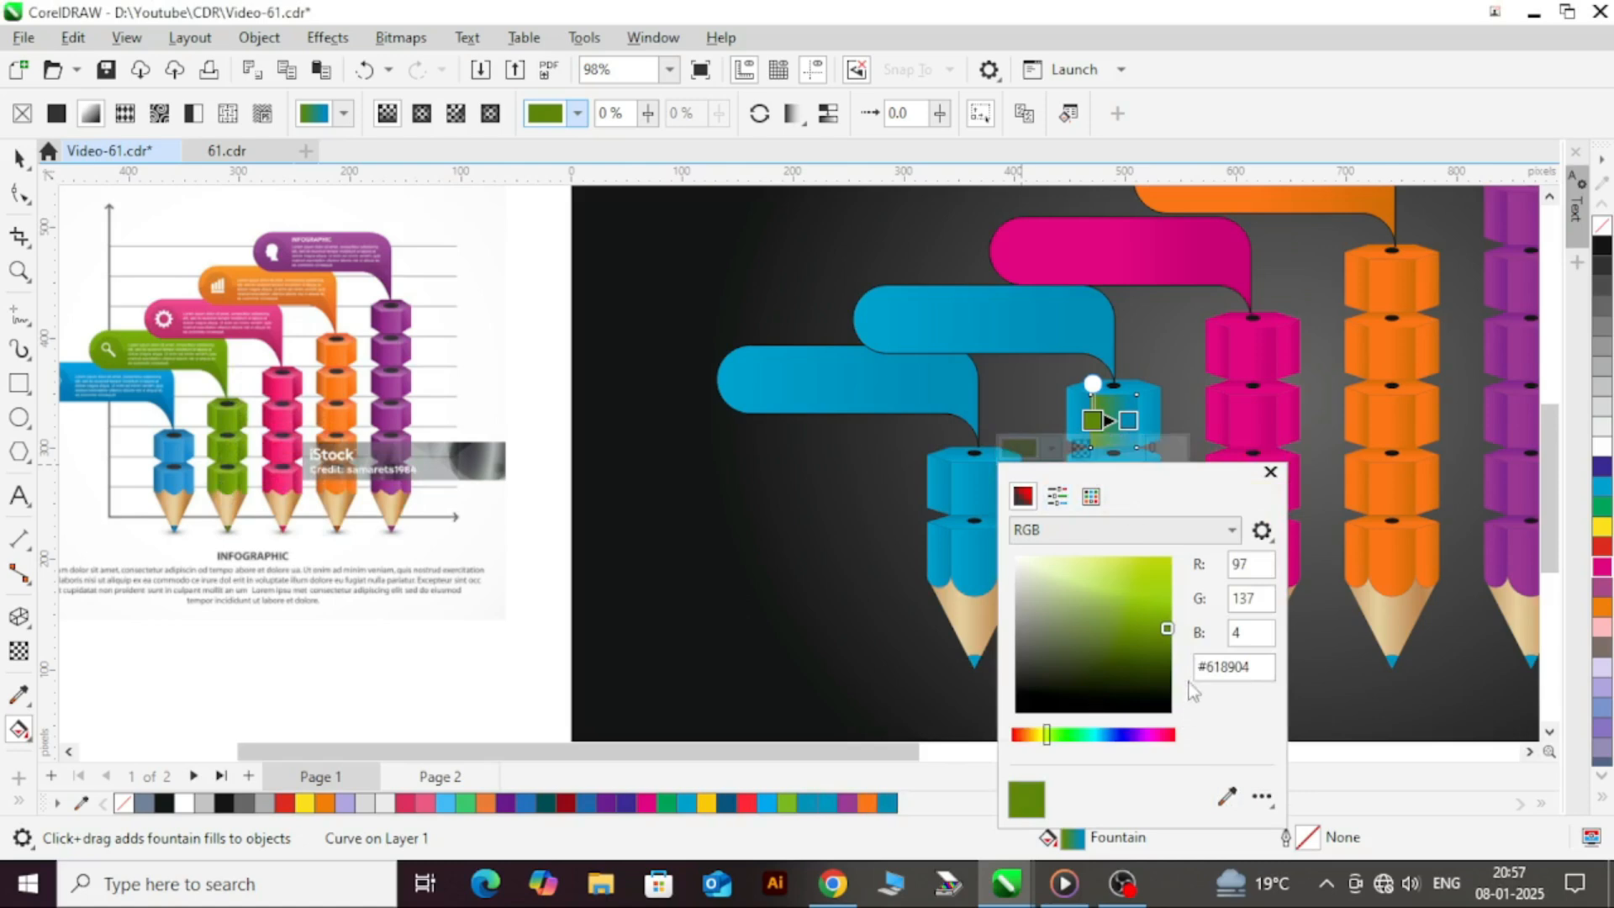
{"action": "left_click", "coordinate": [1162, 660]}
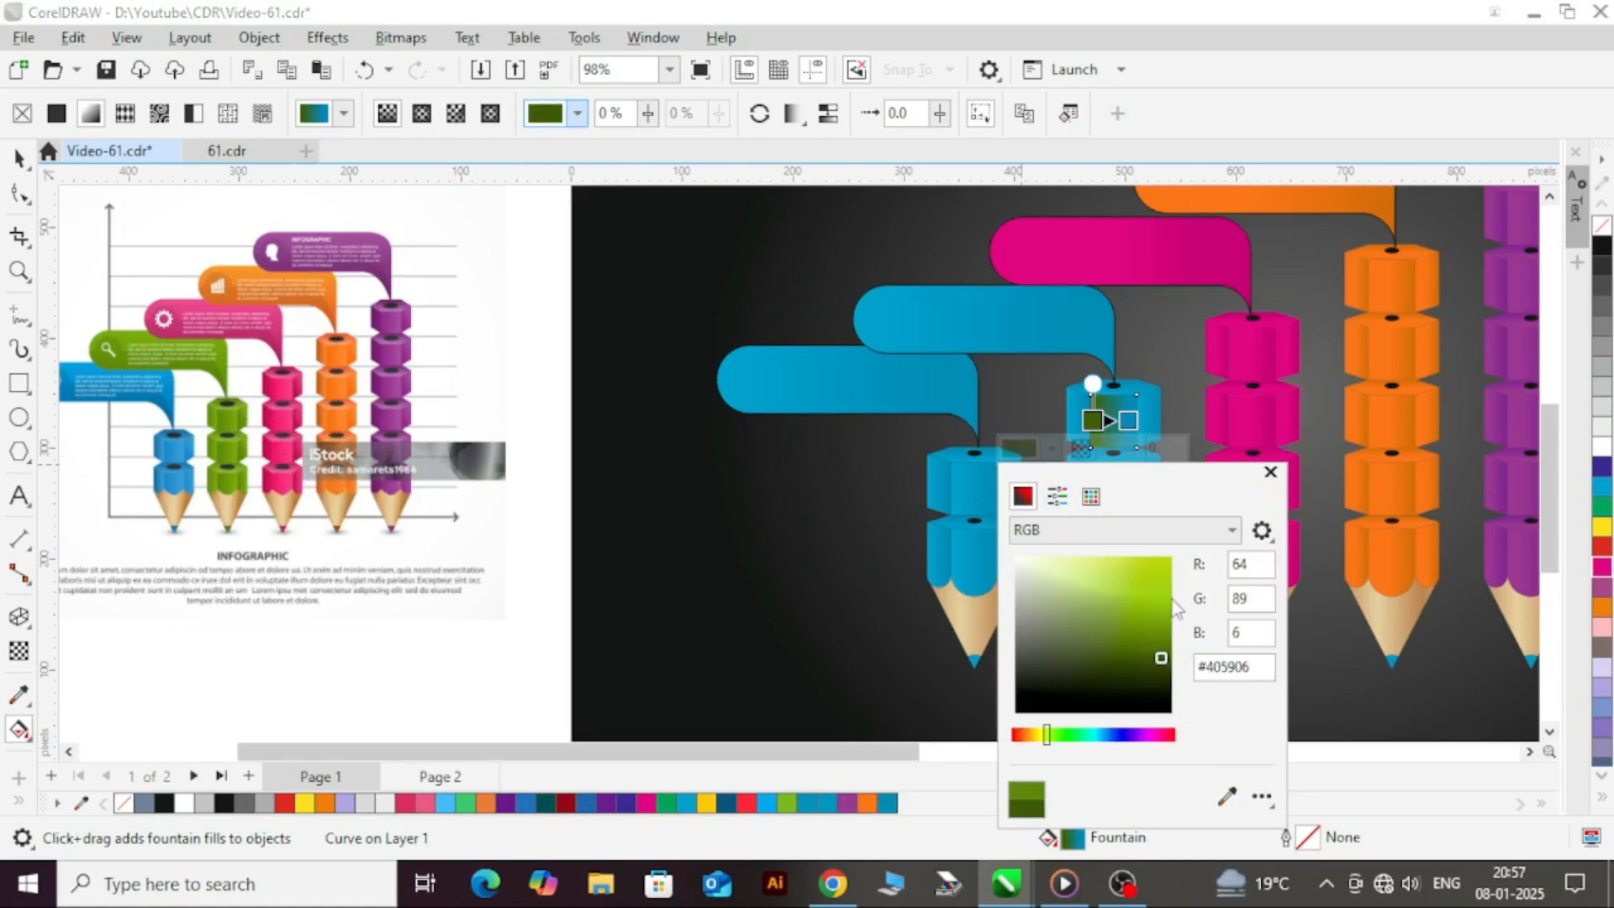
{"action": "left_click", "coordinate": [1132, 362]}
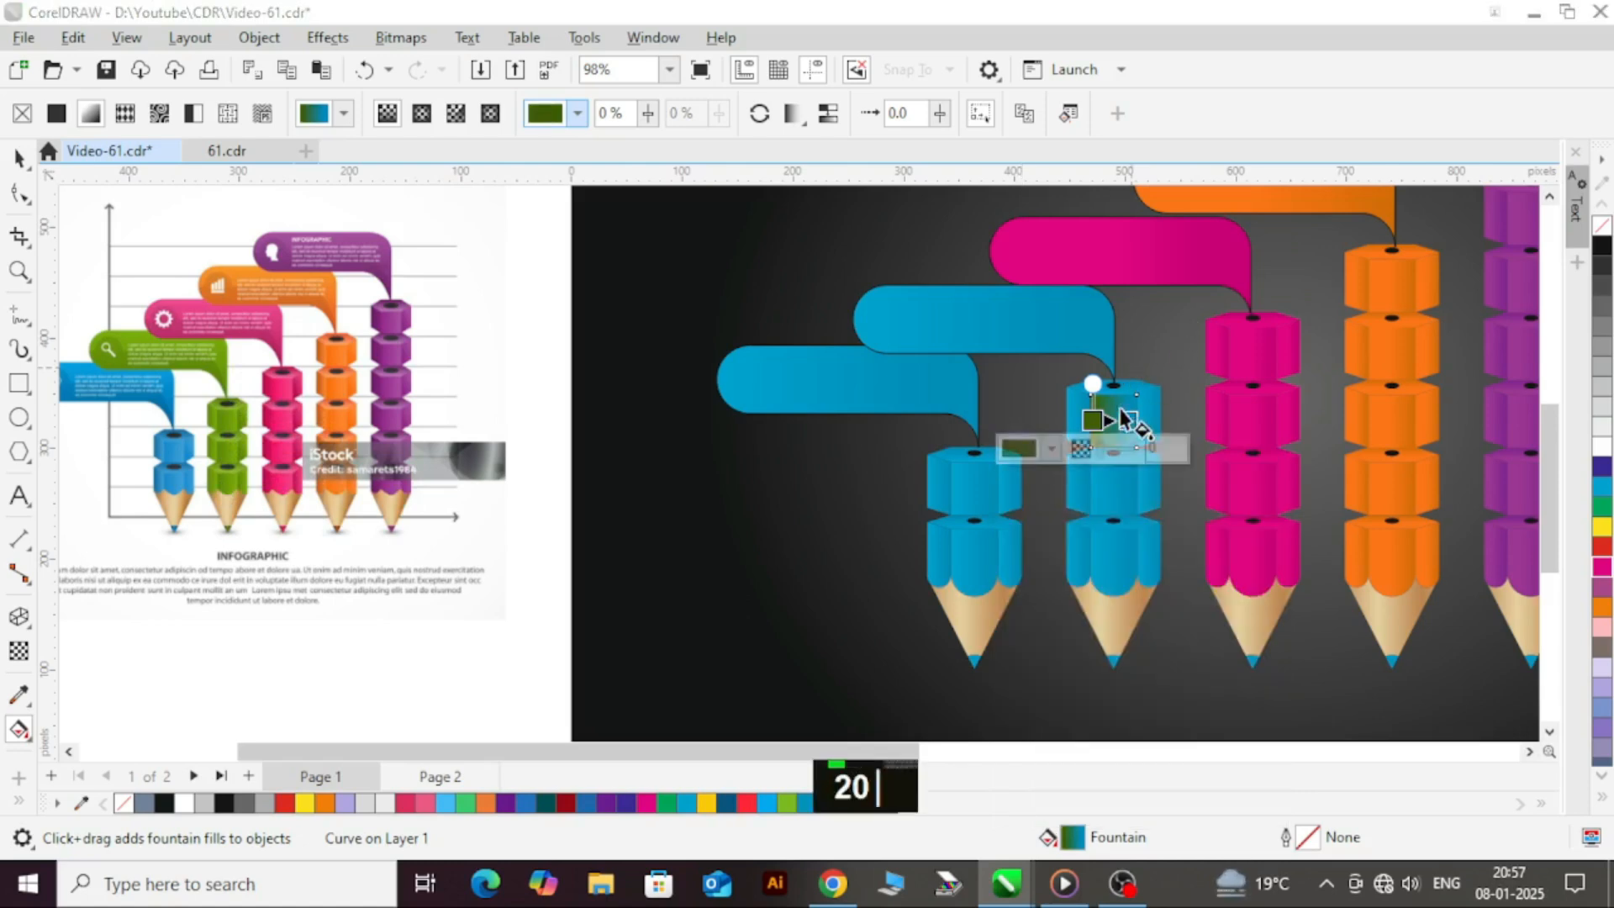
{"action": "key", "text": "g"}
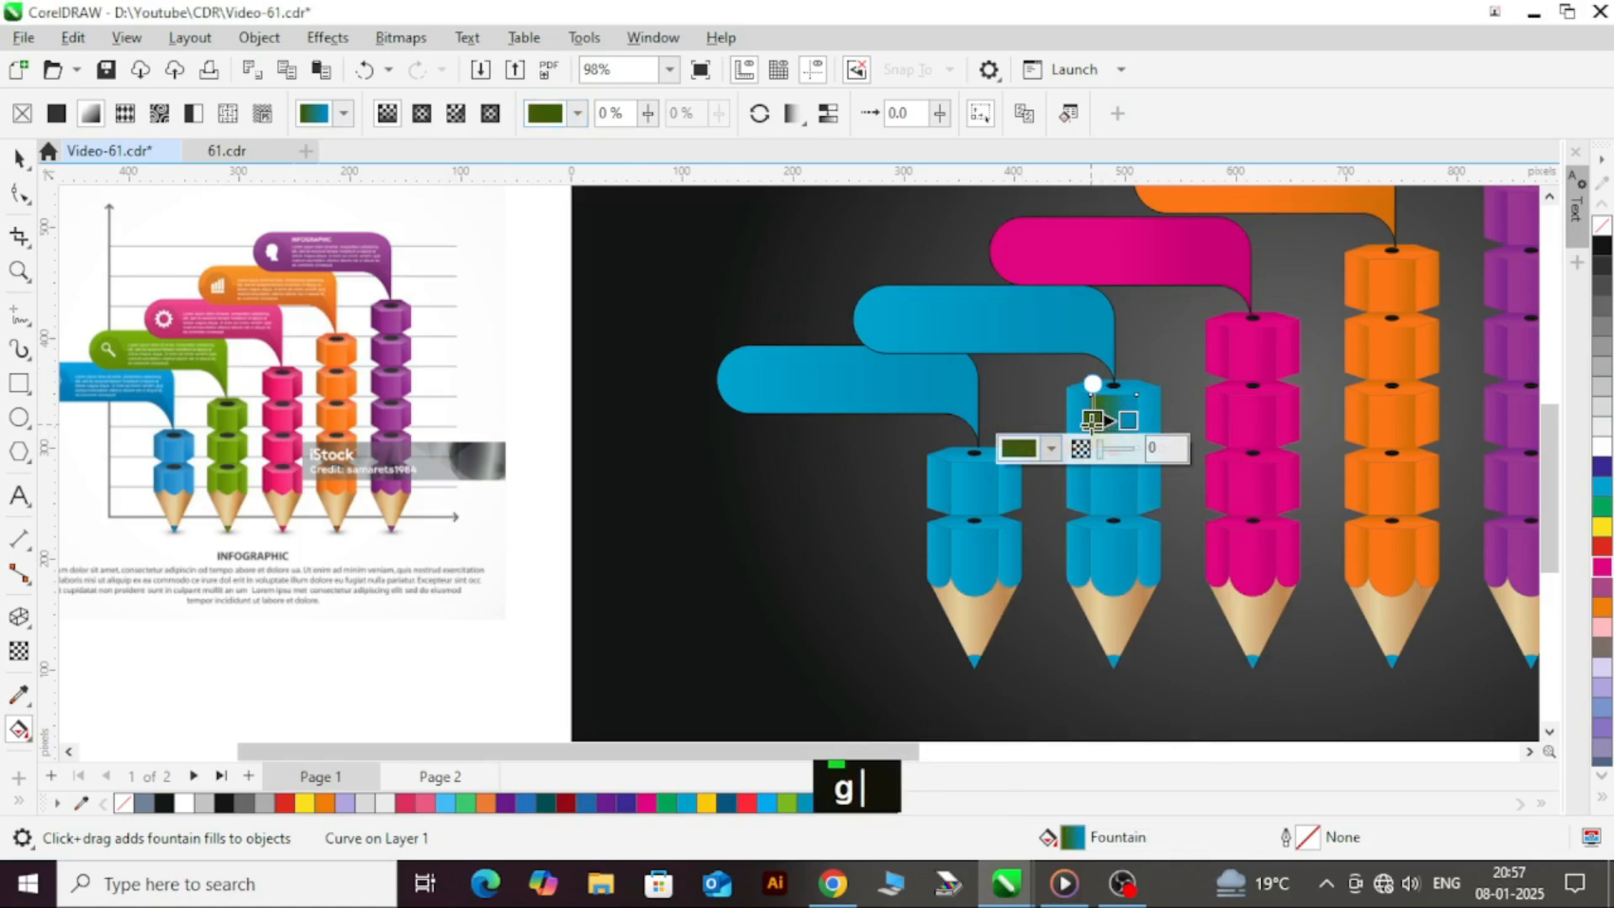
{"action": "left_click", "coordinate": [1024, 449]}
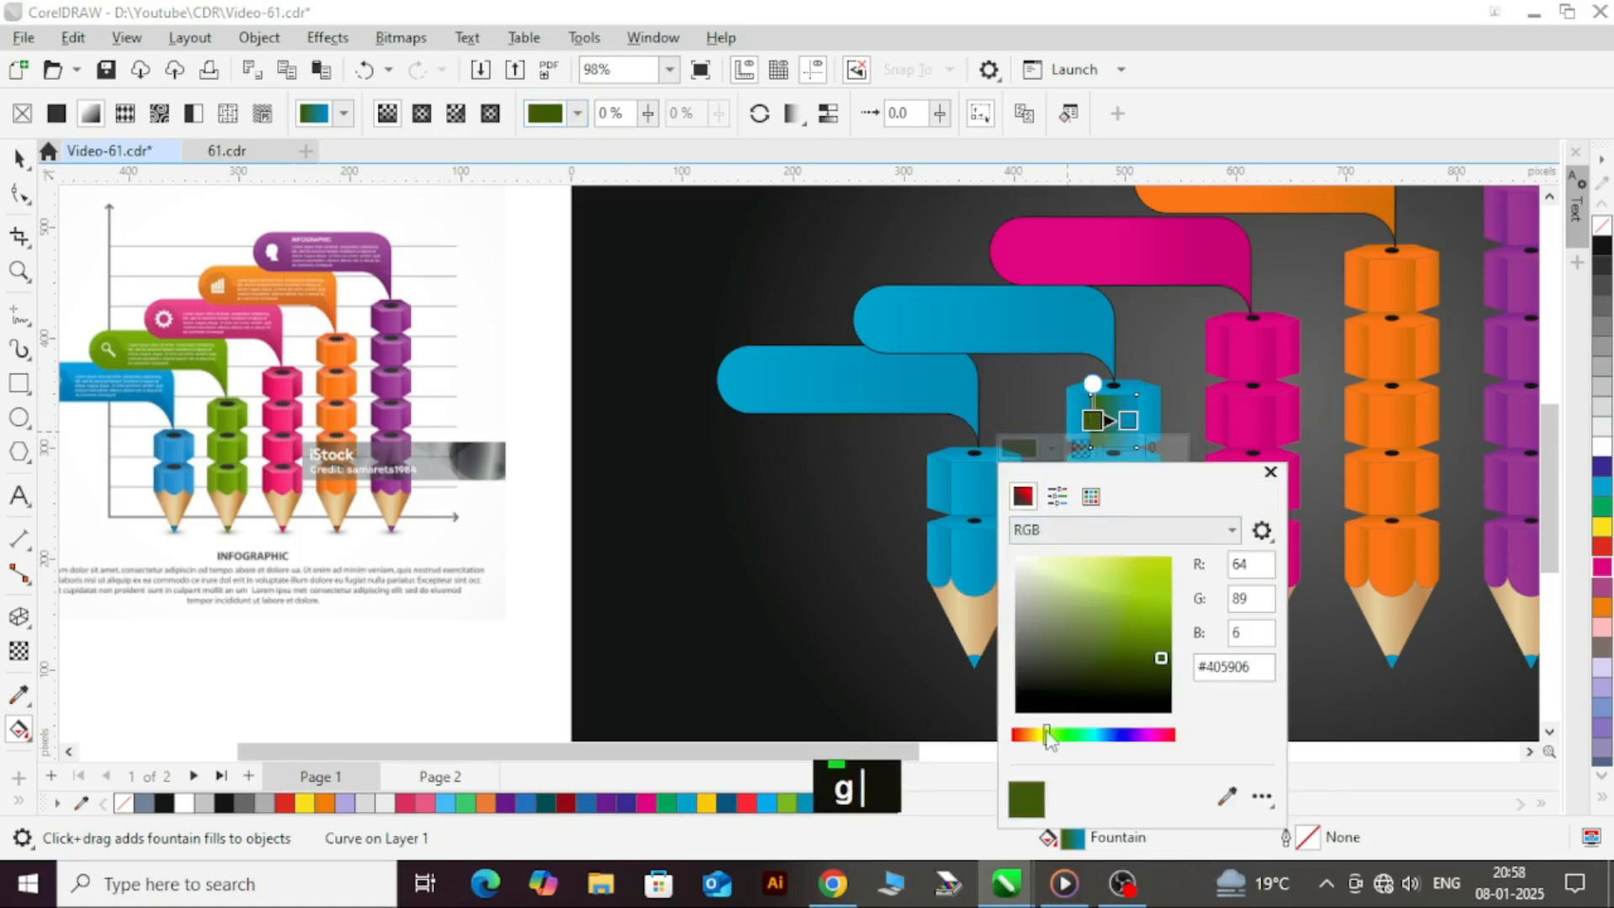
{"action": "left_click_drag", "start_coordinate": [1047, 734], "coordinate": [1049, 733]}
{"action": "left_click", "coordinate": [225, 491]}
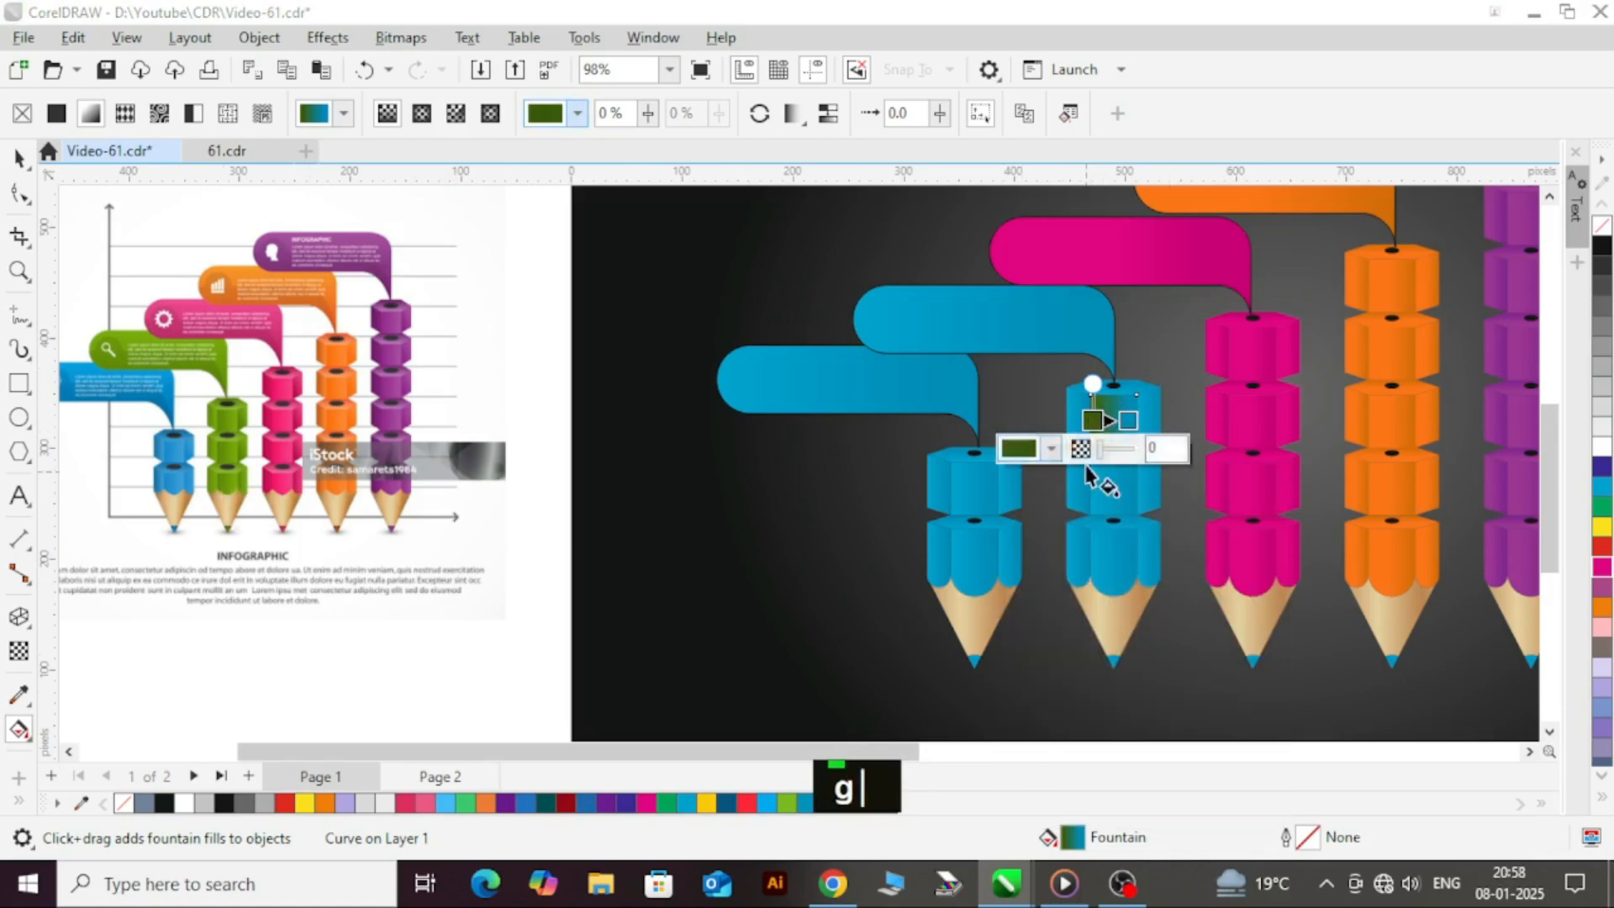
- Resample the gradient's start colour from the reference's green pencil as #5F8703
{"action": "left_click", "coordinate": [1024, 449]}
{"action": "left_click", "coordinate": [1227, 795]}
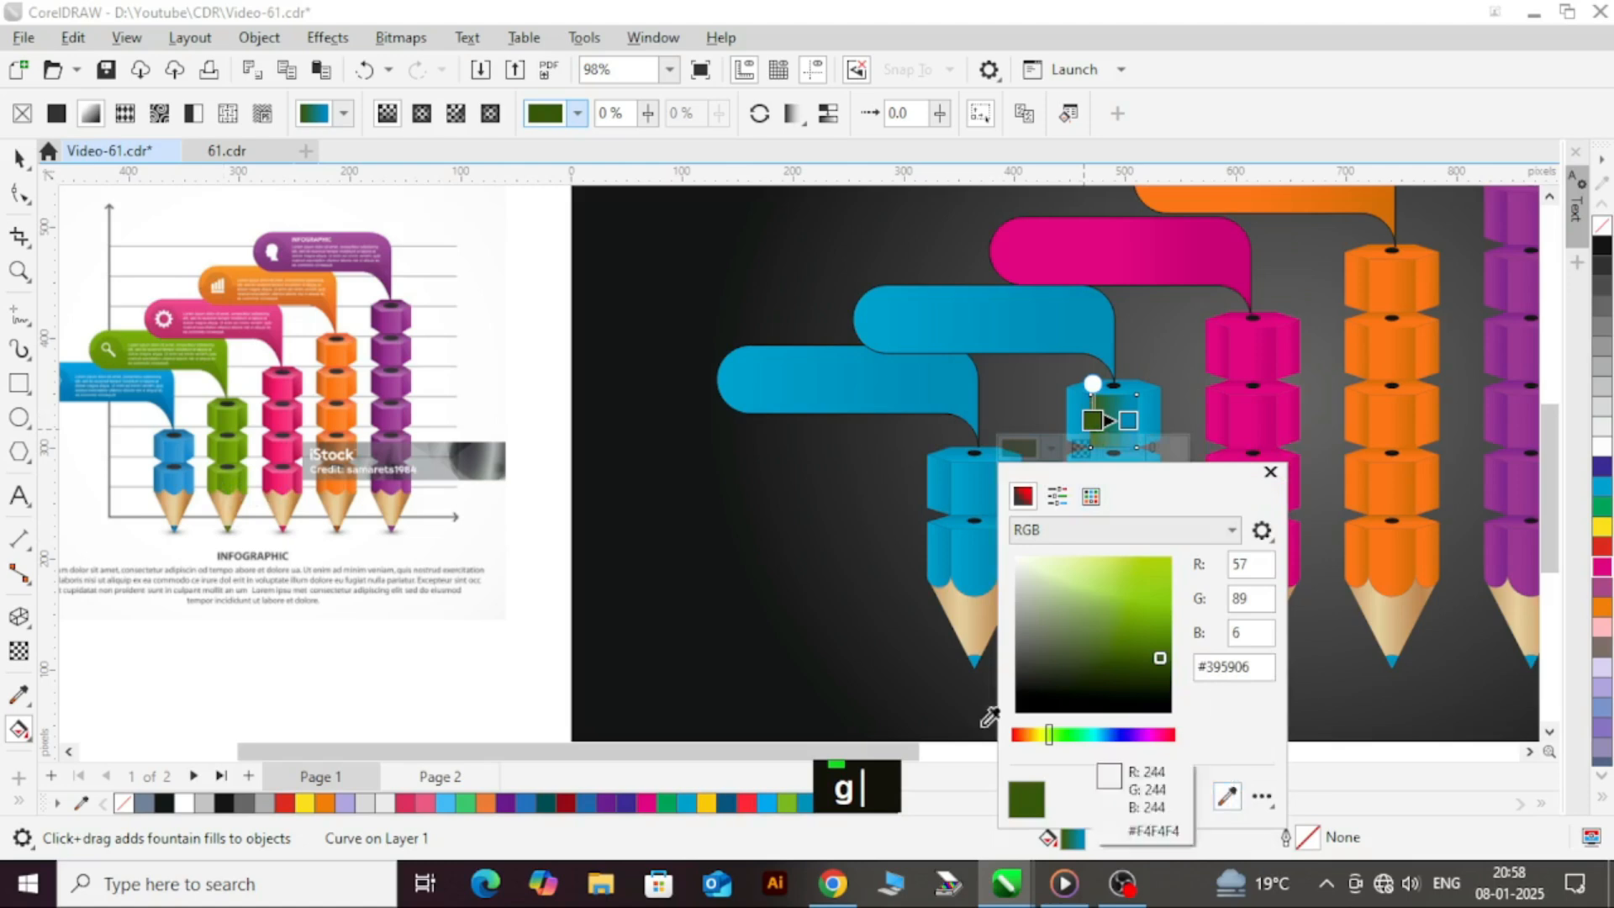
{"action": "left_click", "coordinate": [219, 485]}
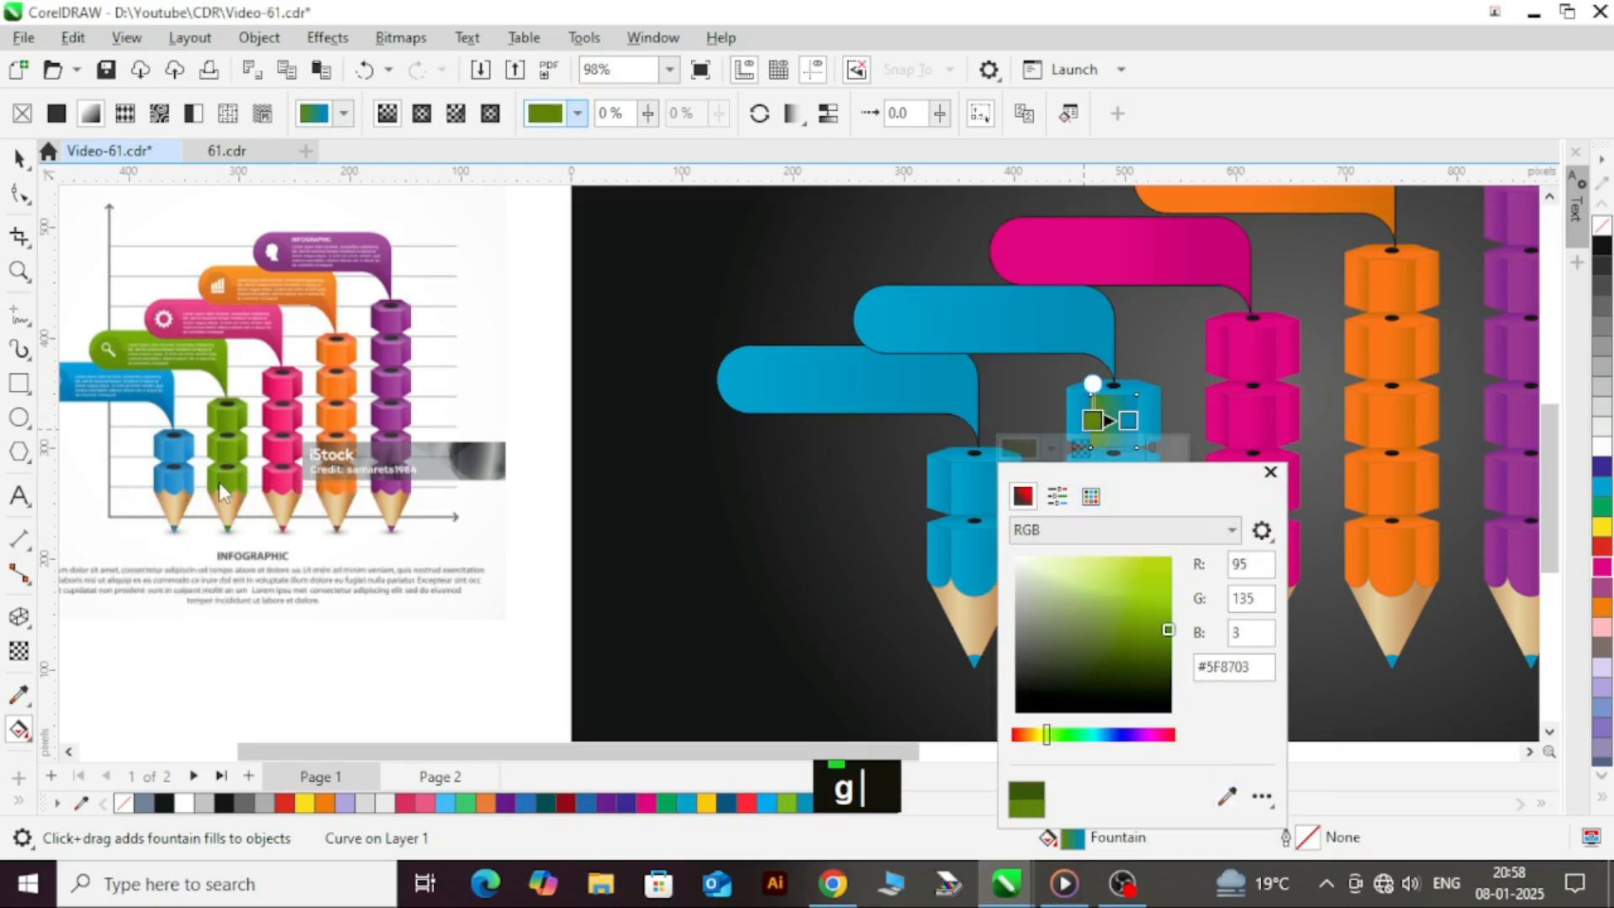
- Set the end colour of the second pencil's front face gradient to green #689403, sampled from the reference pencil
{"action": "left_click", "coordinate": [1128, 421]}
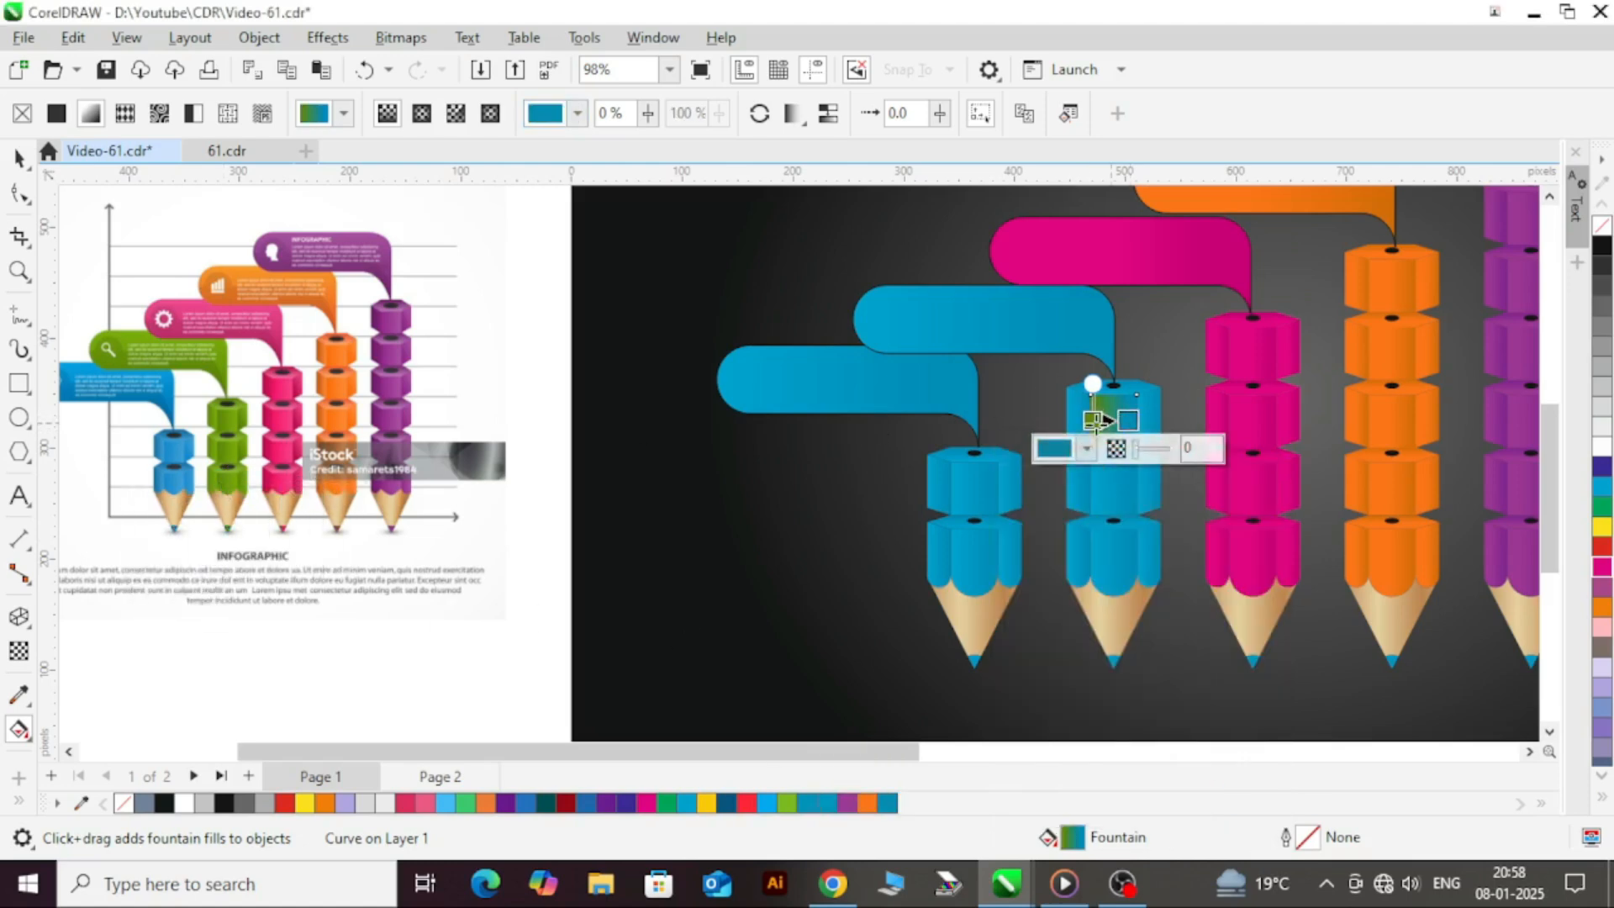
{"action": "left_click", "coordinate": [1054, 447]}
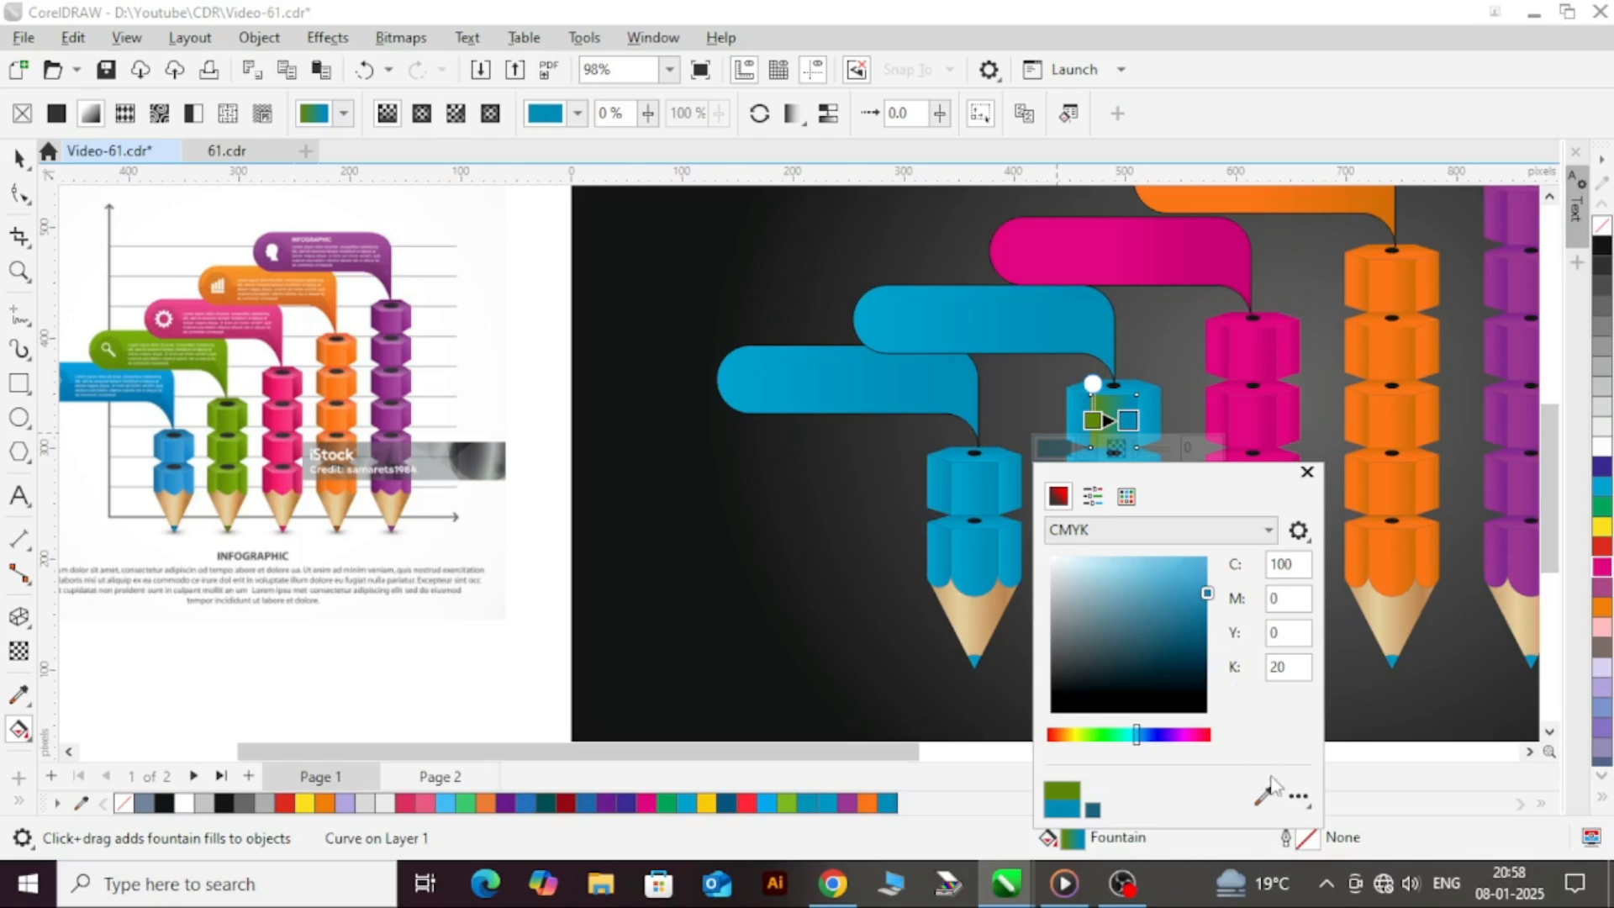
{"action": "left_click", "coordinate": [1267, 792]}
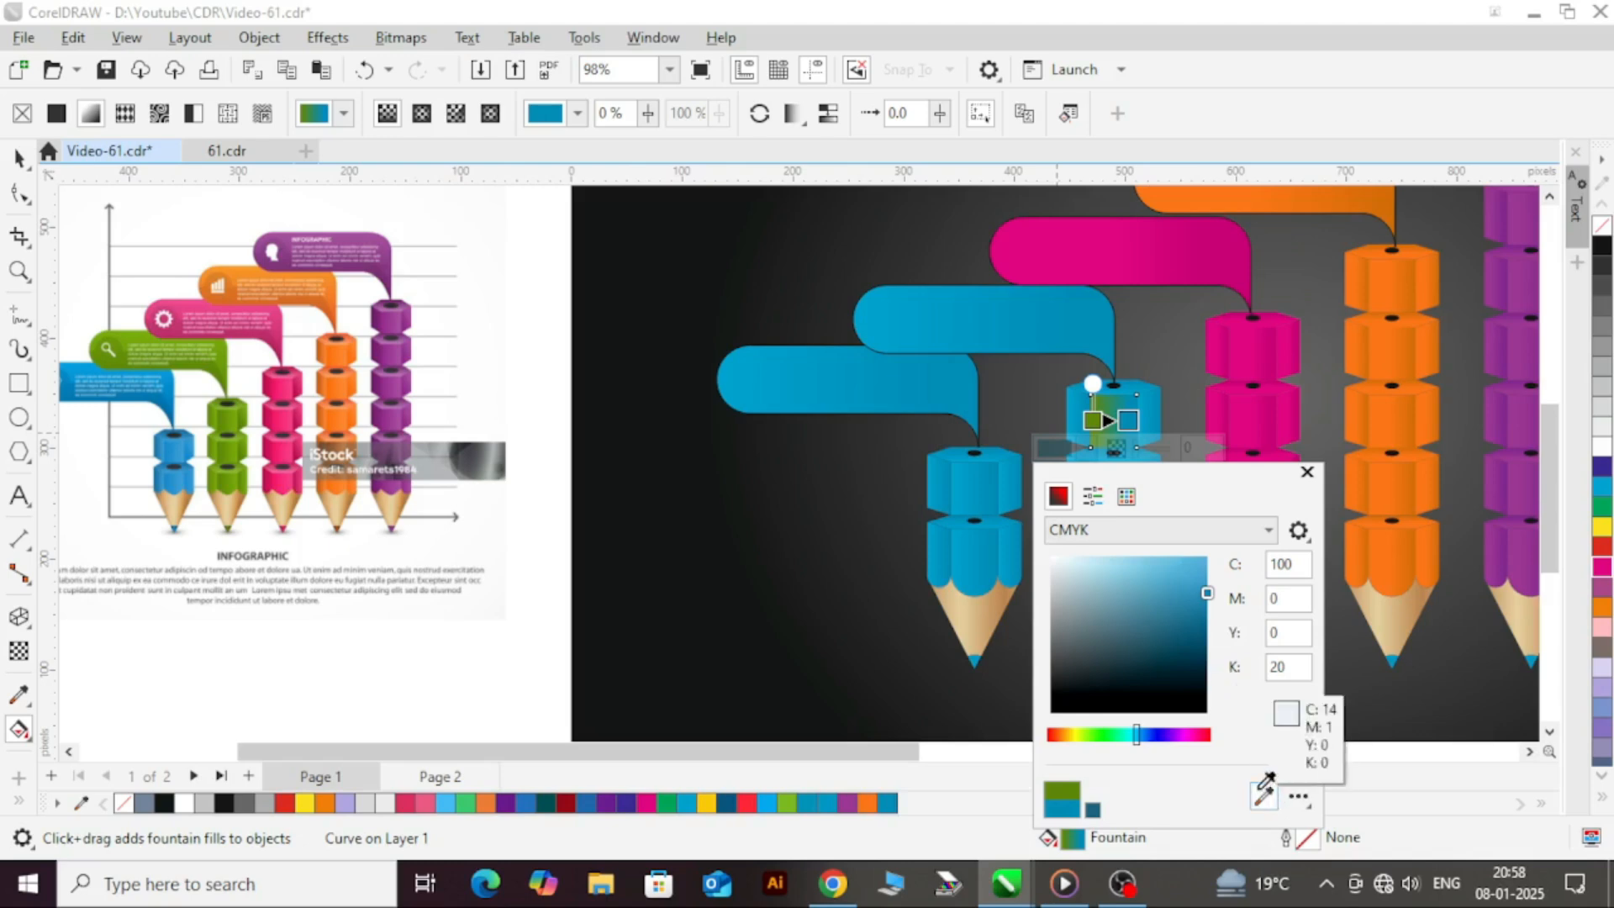
{"action": "left_click", "coordinate": [243, 481]}
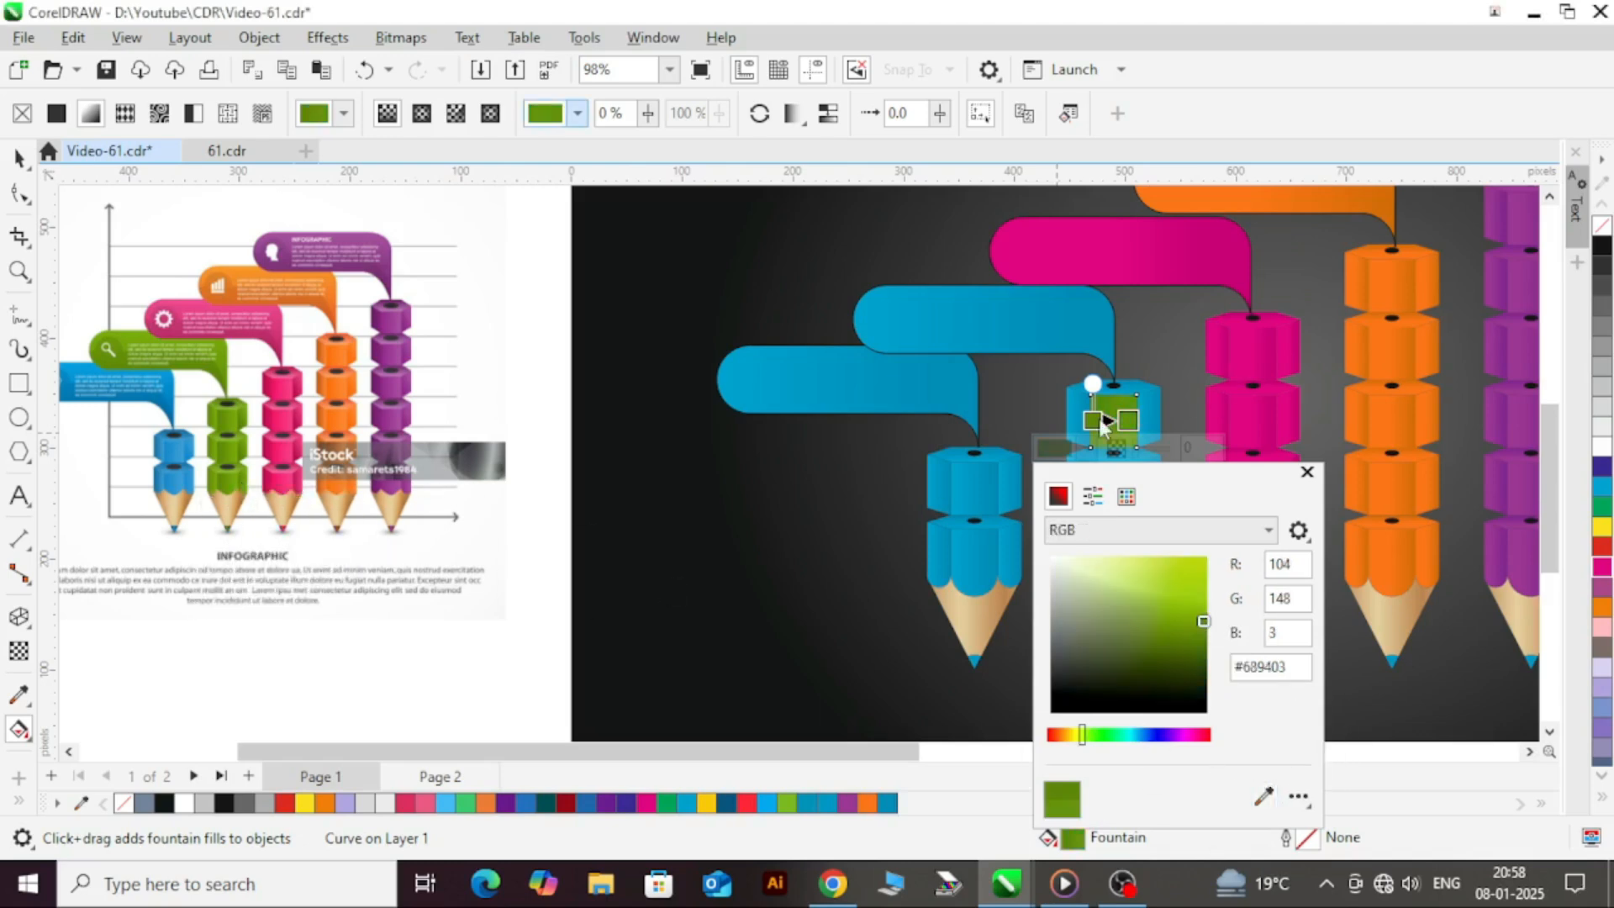
- Set the end colour of the second pencil's front face gradient to CMYK 54, 5, 100, 50
{"action": "scroll", "coordinate": [1104, 420], "scroll_direction": "up", "scroll_amount": 5}
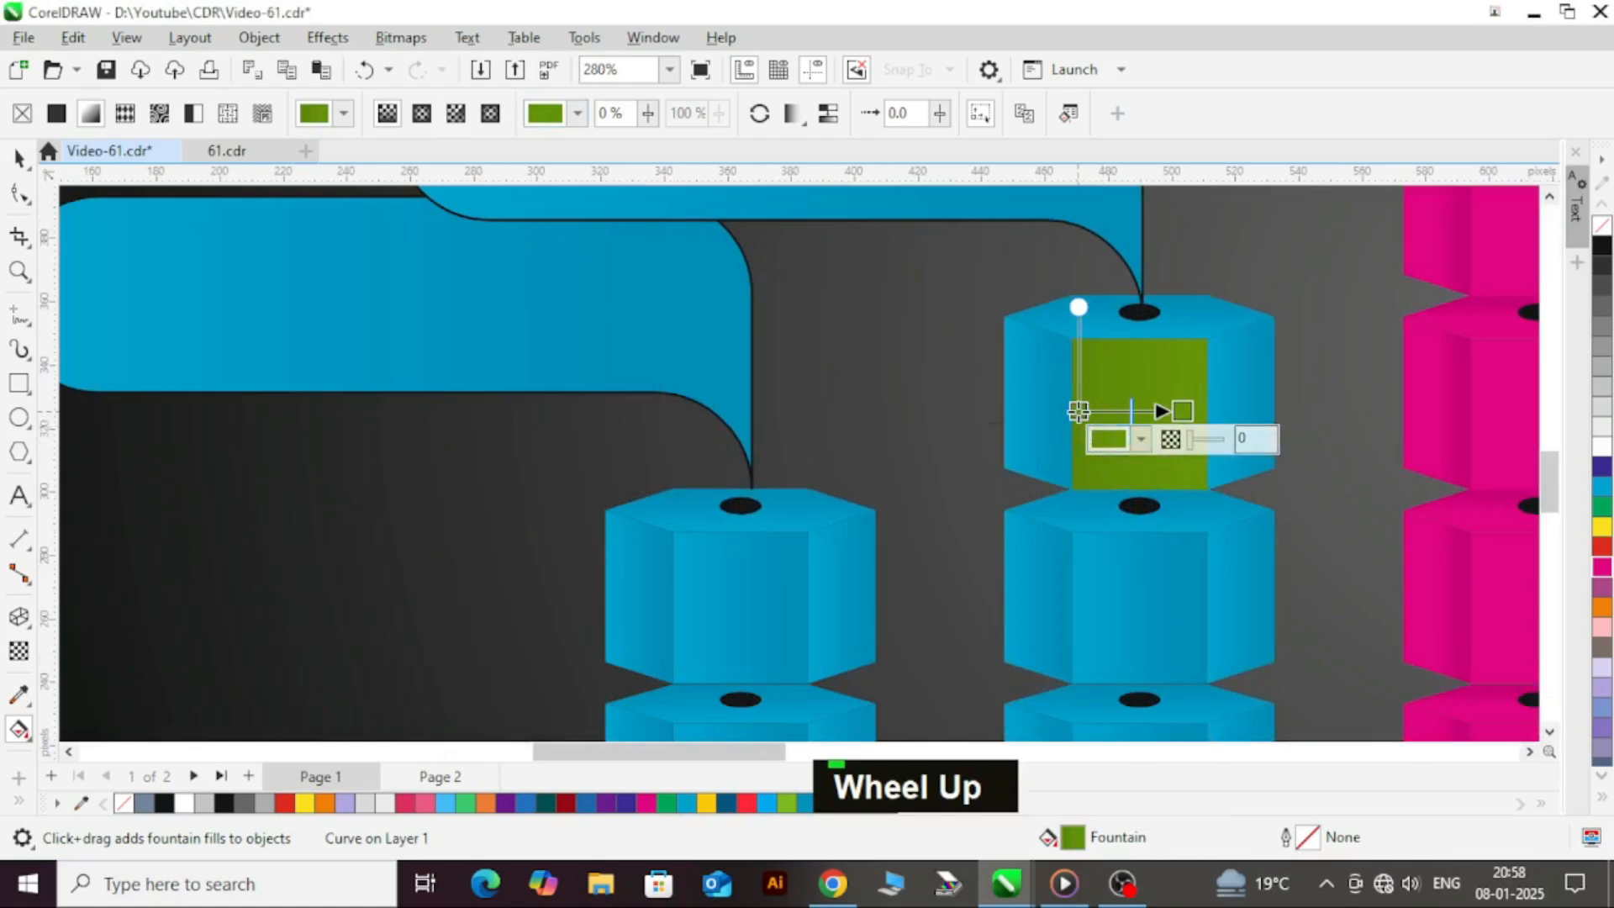
{"action": "left_click", "coordinate": [1079, 411]}
{"action": "left_click", "coordinate": [1007, 439]}
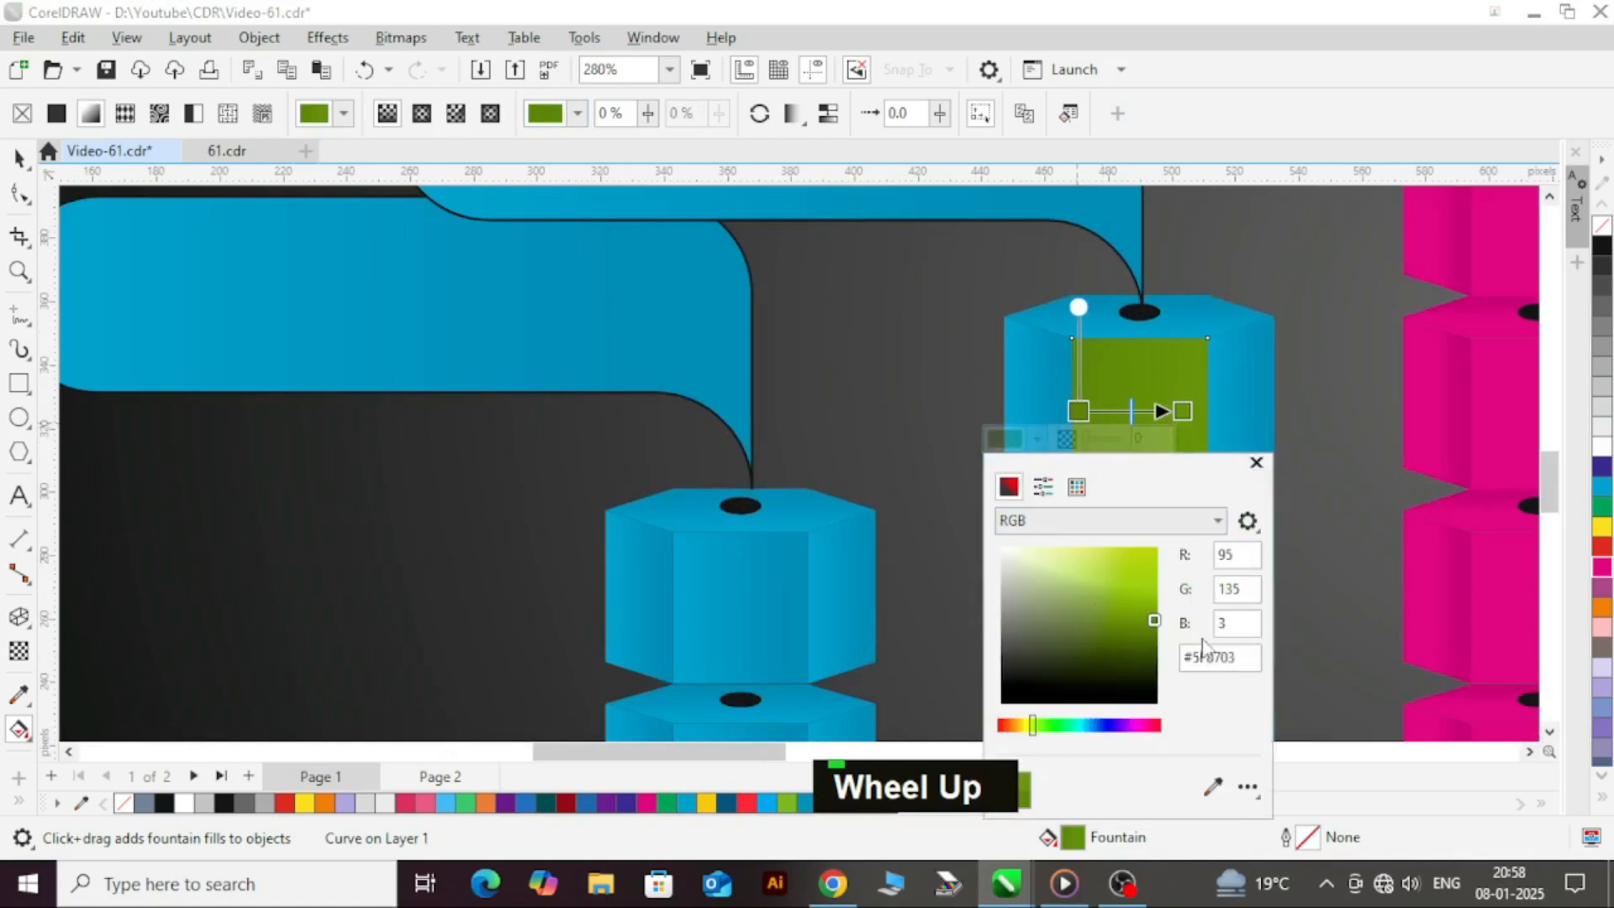
{"action": "double_click", "coordinate": [1183, 412]}
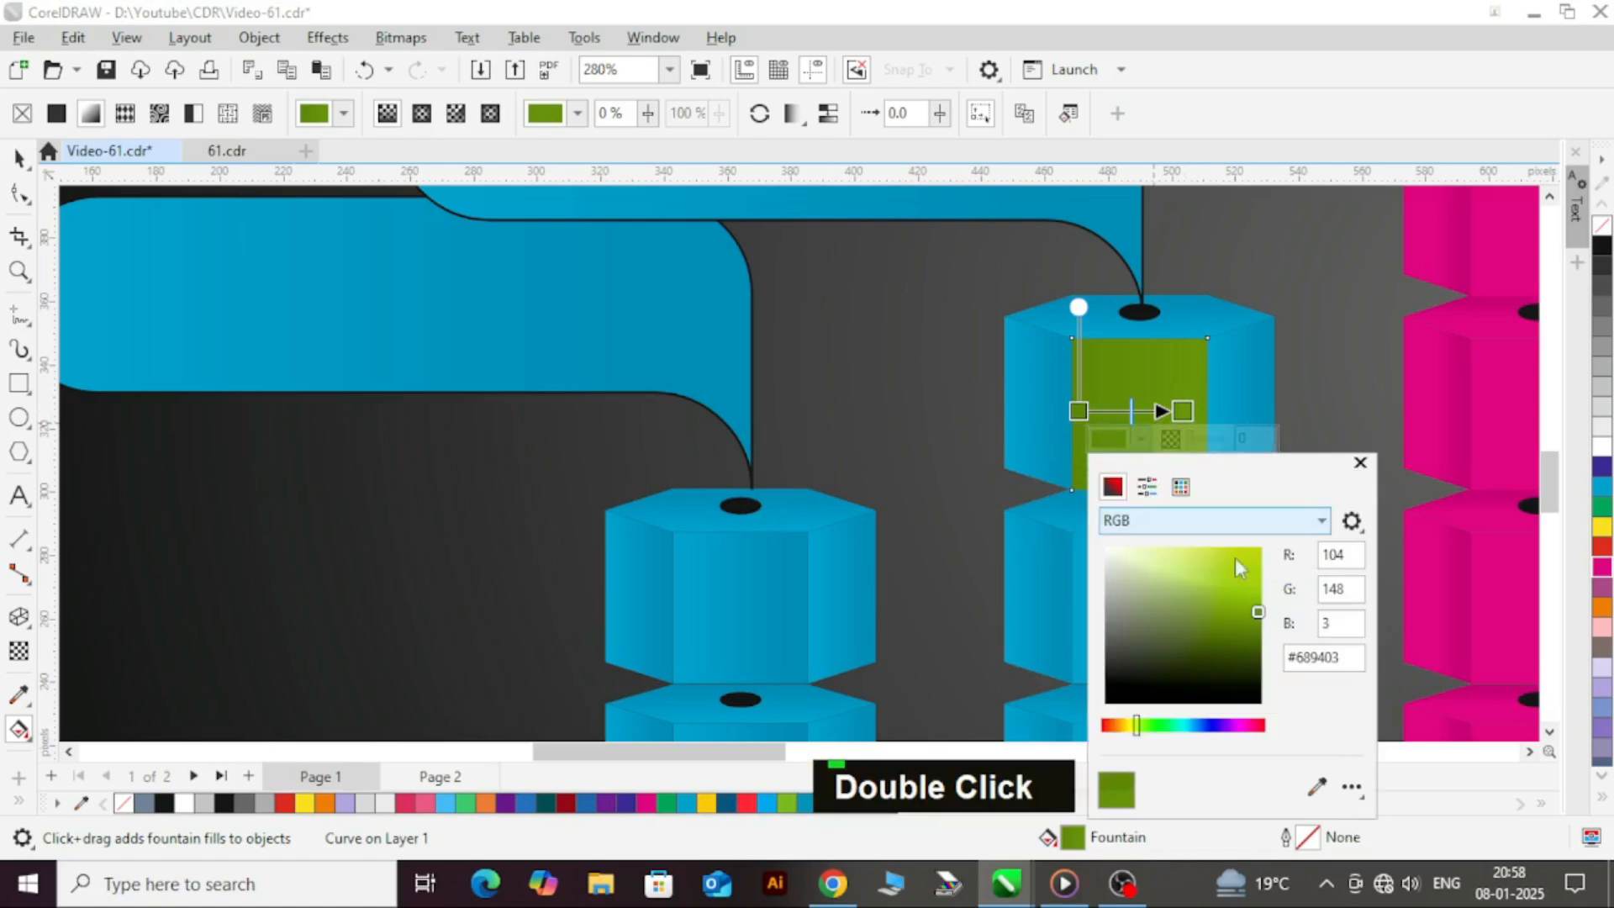
{"action": "left_click", "coordinate": [1277, 521]}
{"action": "scroll", "coordinate": [1253, 555], "scroll_direction": "up", "scroll_amount": 1}
{"action": "left_click", "coordinate": [1219, 557]}
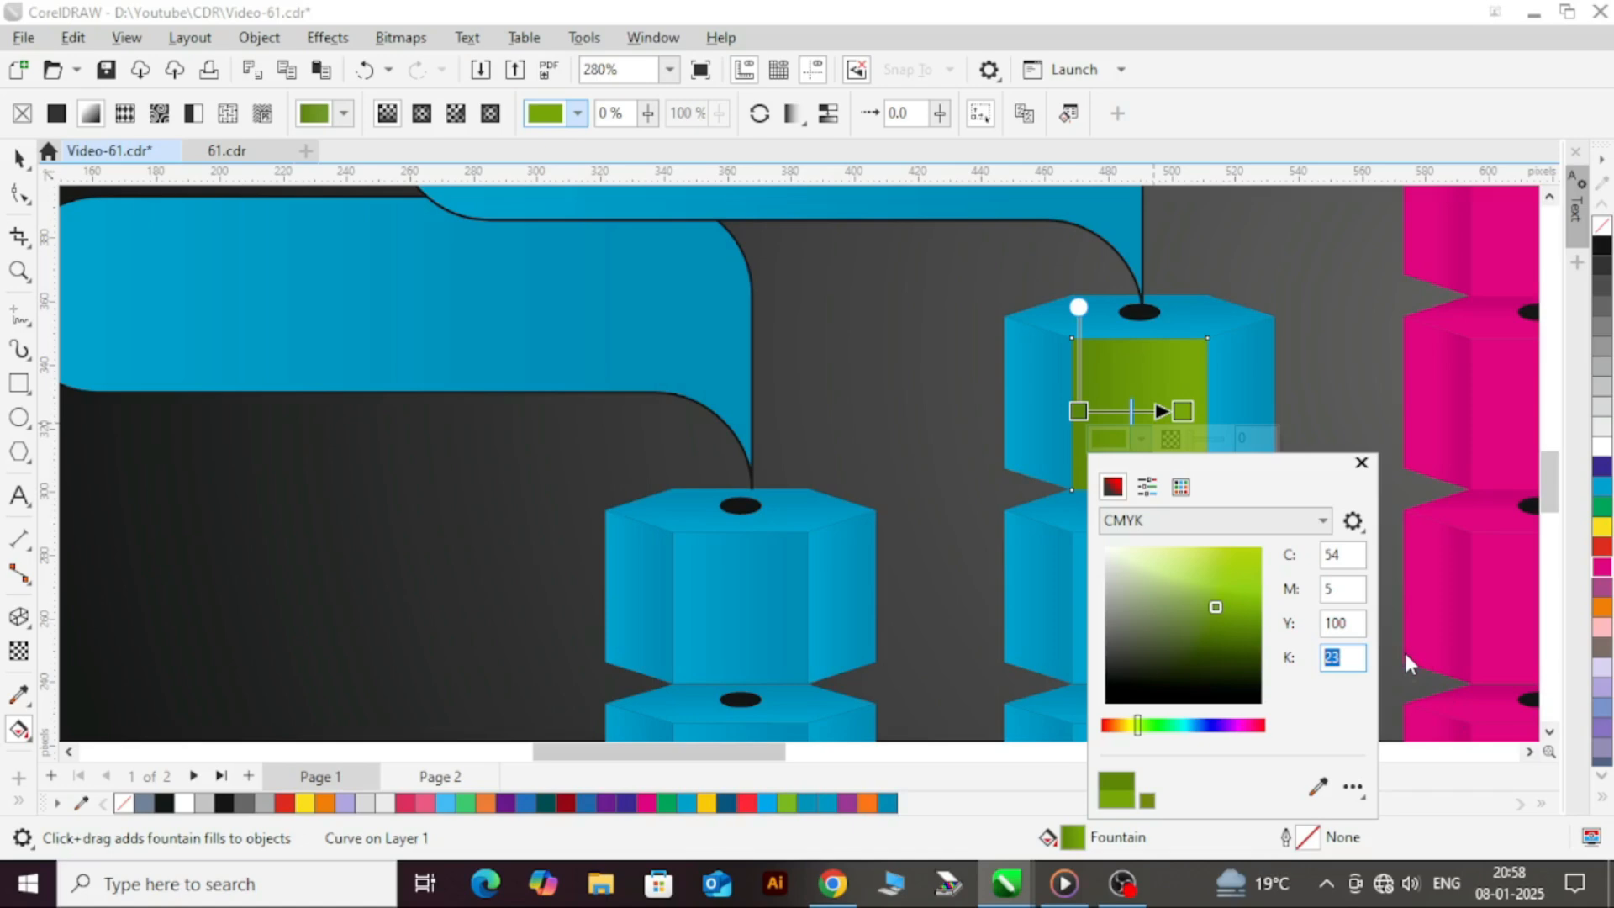
{"action": "type", "text": "50"}
{"action": "key", "text": "Return"}
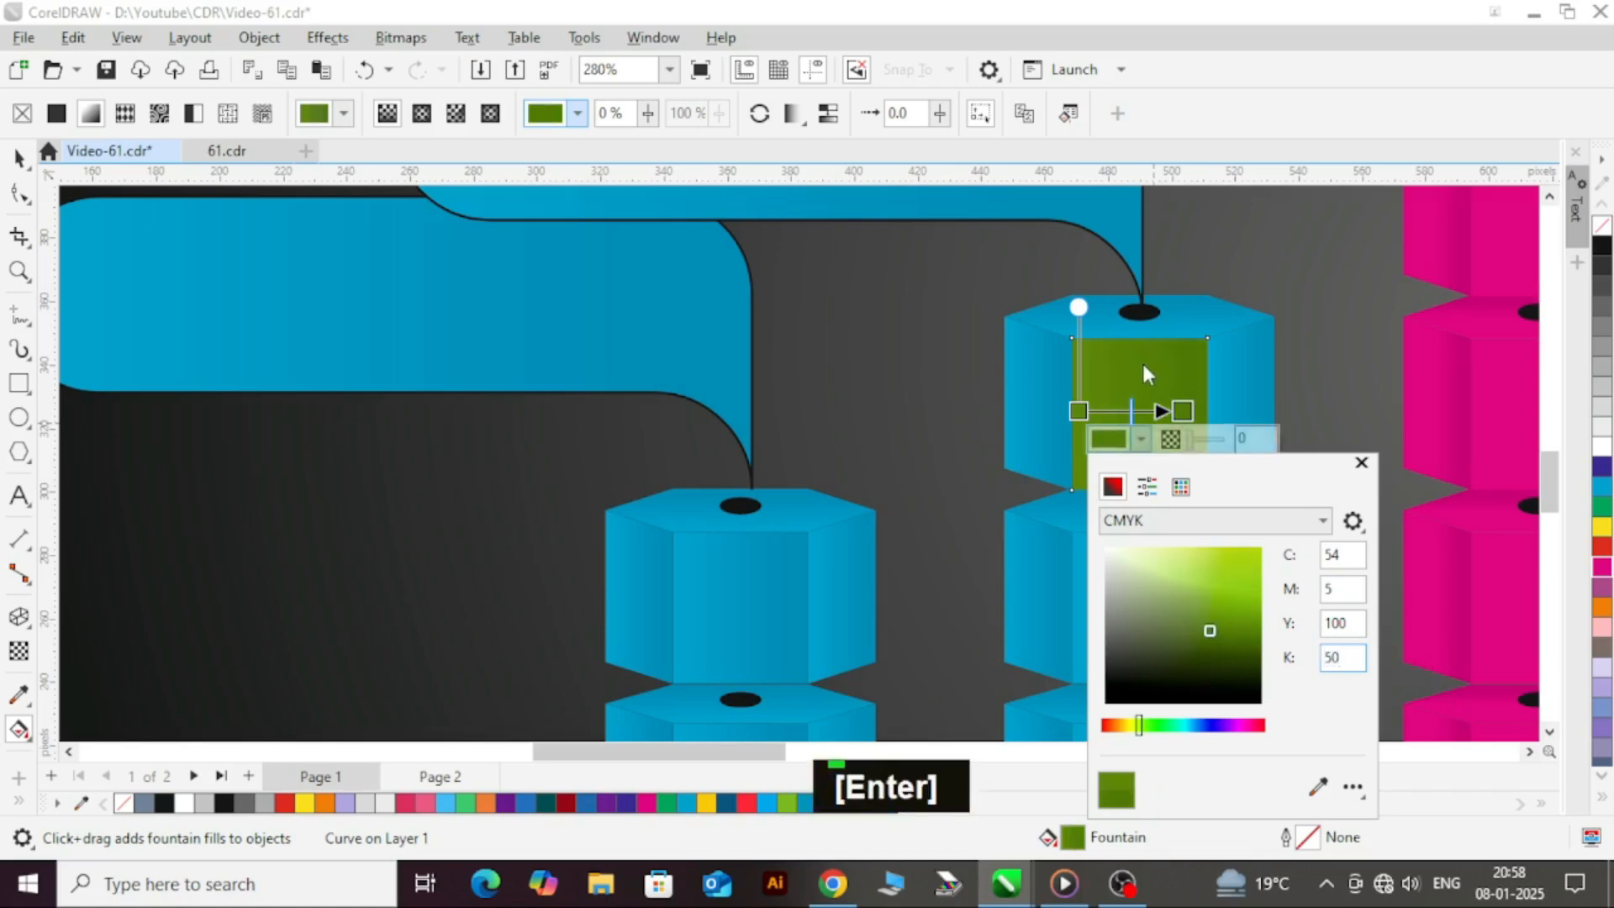
- Move the gradient's start point inward on the second pencil's front face and change its start colour to a lighter green
{"action": "left_click", "coordinate": [1080, 412]}
{"action": "left_click_drag", "start_coordinate": [1080, 412], "coordinate": [1108, 412]}
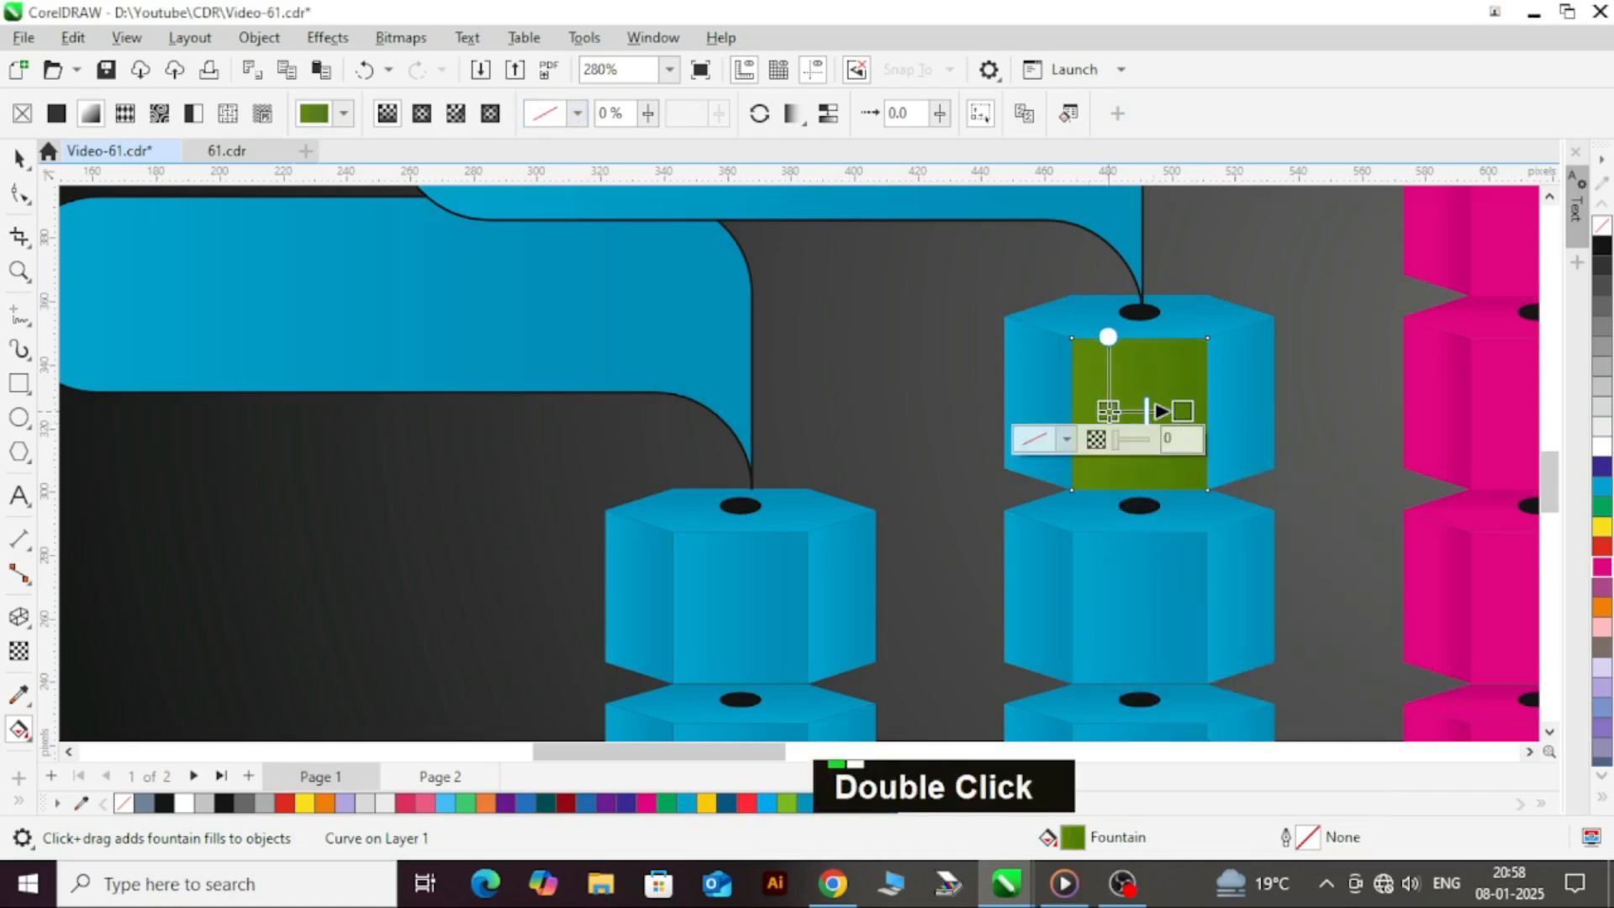
{"action": "left_click", "coordinate": [1108, 411]}
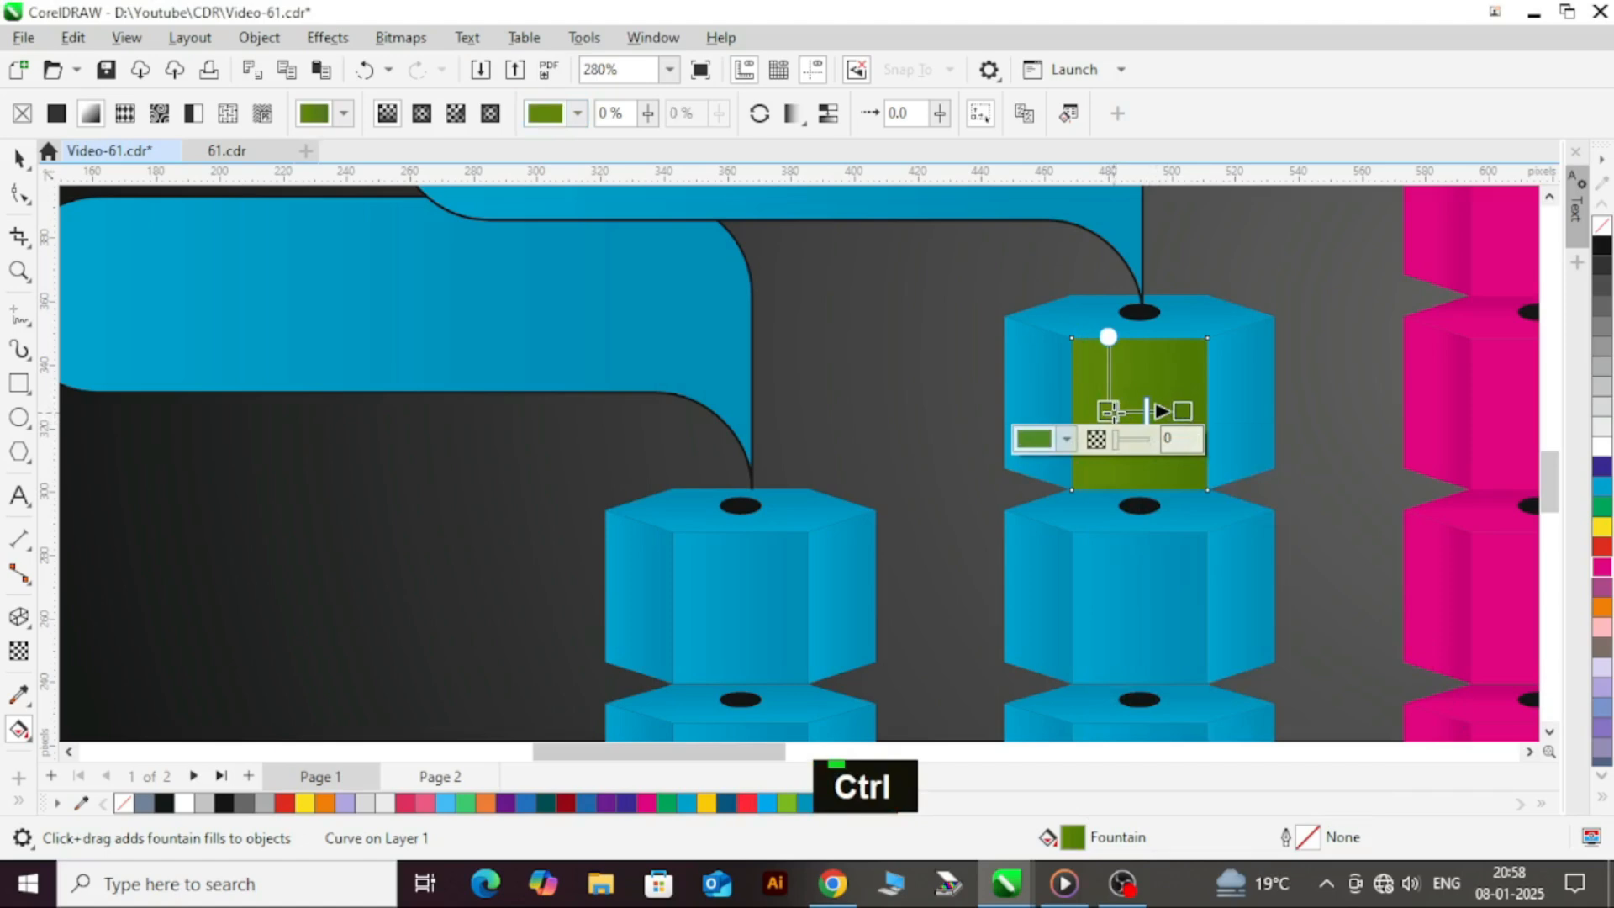
{"action": "left_click", "coordinate": [1040, 440]}
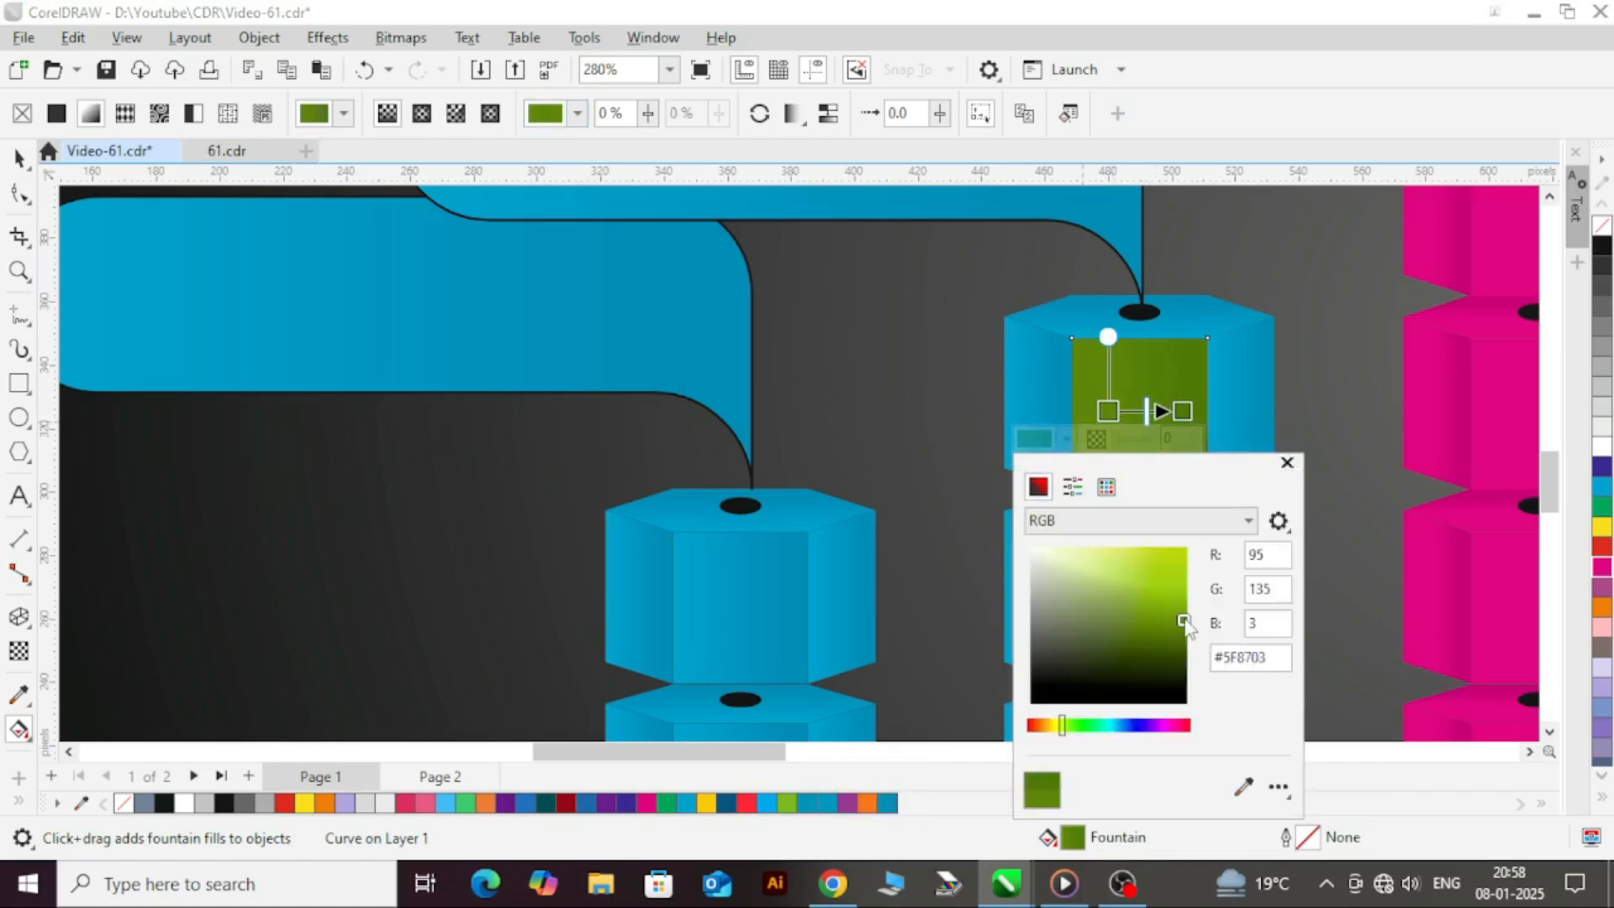
{"action": "left_click_drag", "start_coordinate": [1185, 624], "coordinate": [1171, 602]}
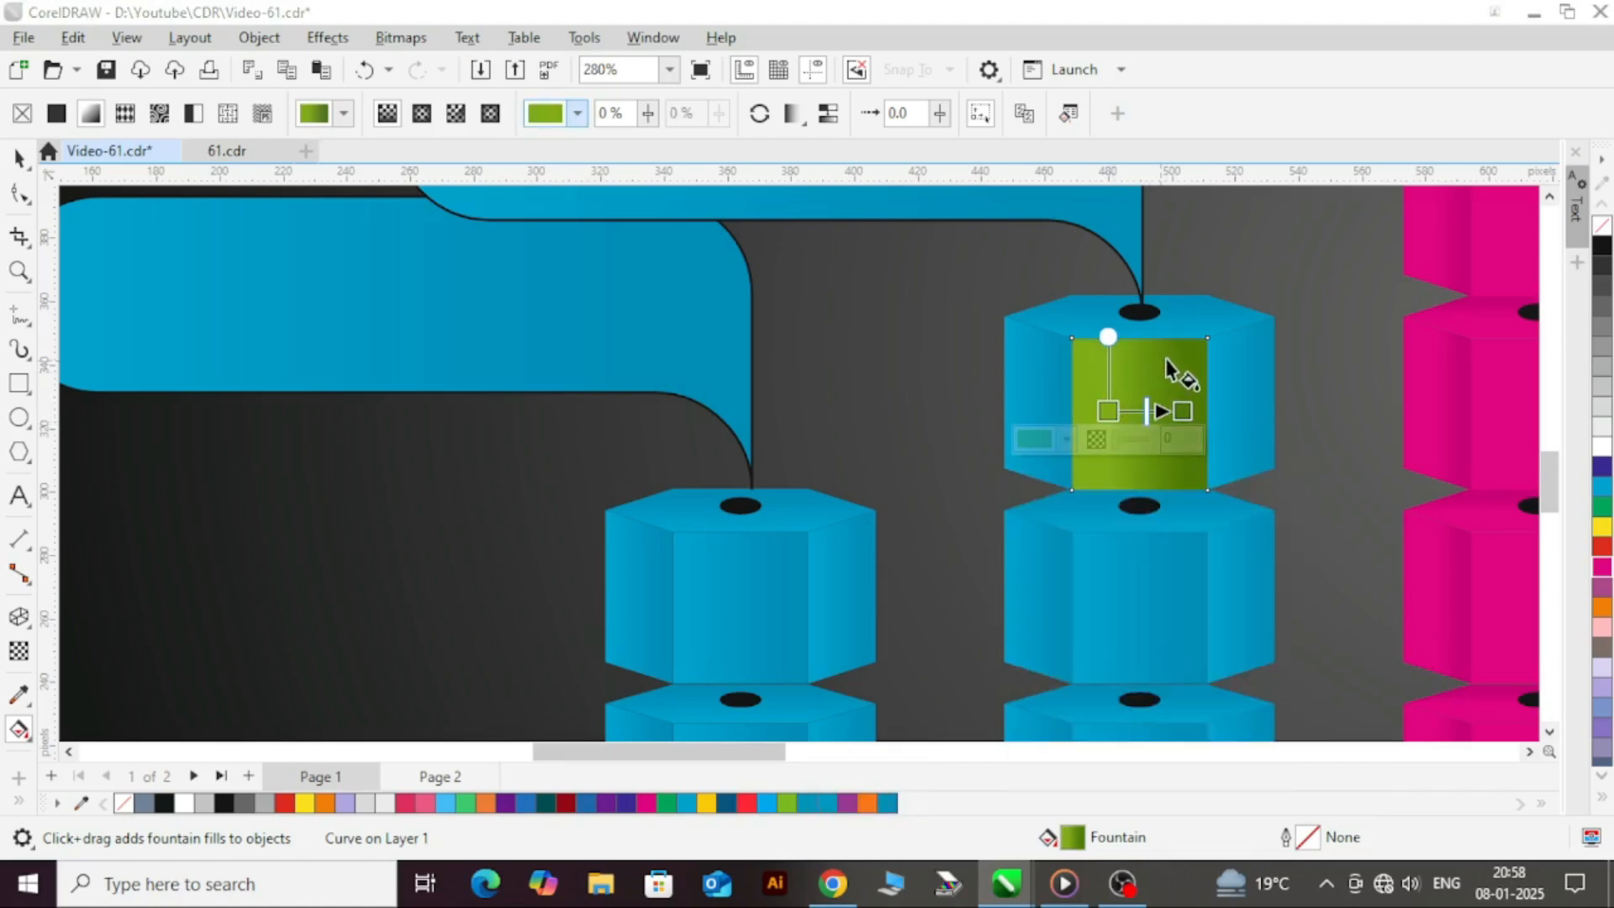
{"action": "key", "text": "ctrl+space"}
{"action": "scroll", "coordinate": [1182, 362], "scroll_direction": "up", "scroll_amount": 1}
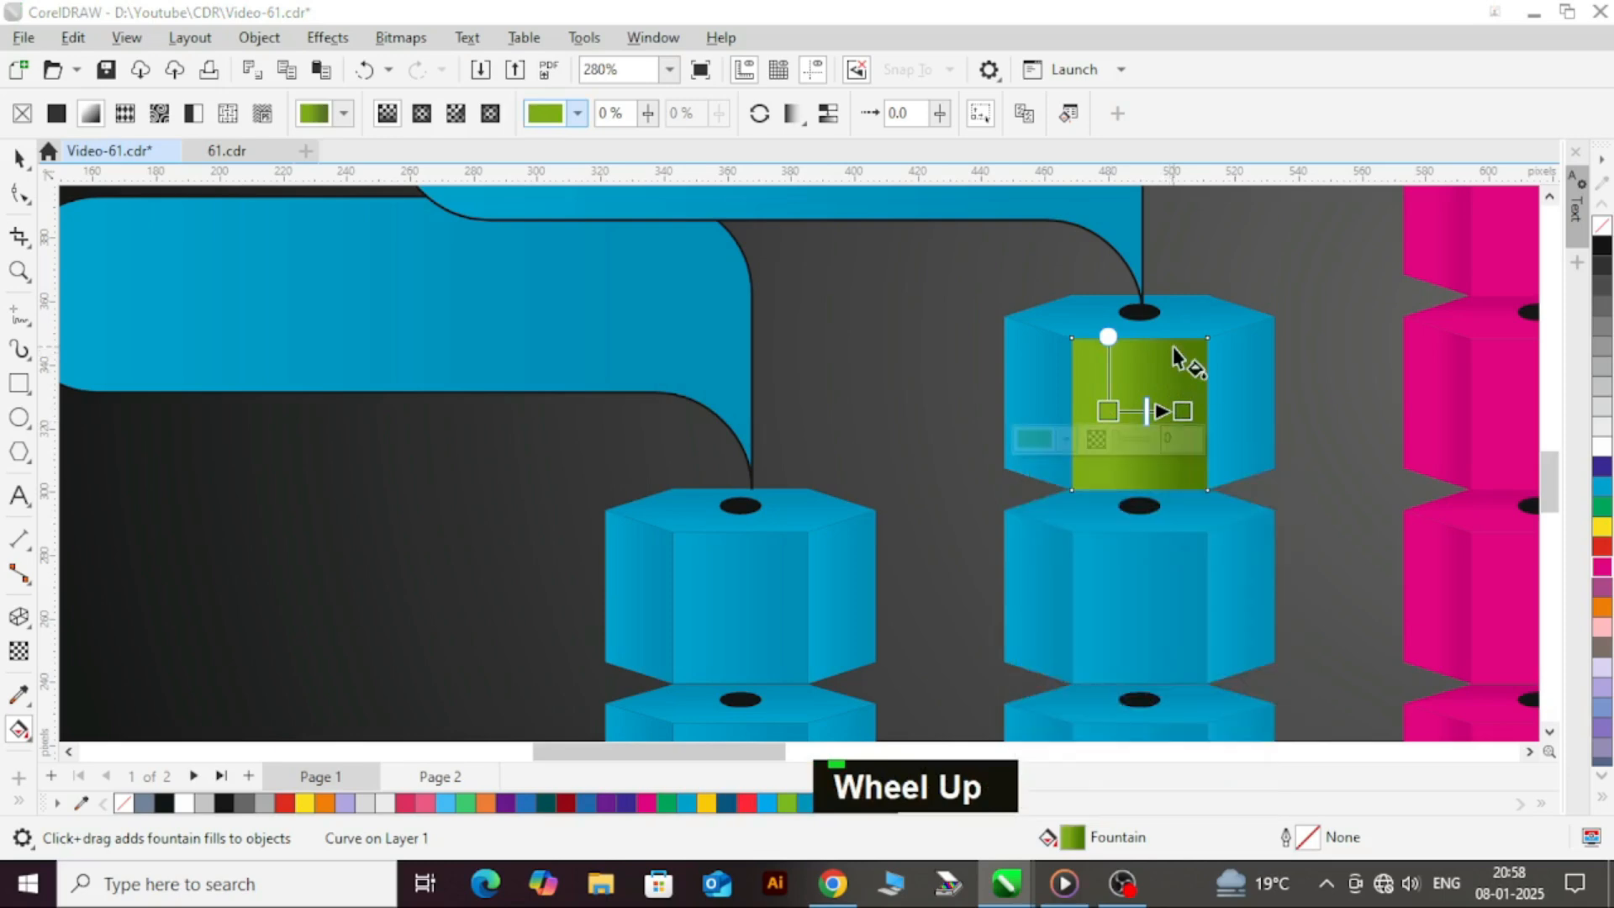
- Copy the front face's green gradient fill to the side and top faces of the second pencil's uppermost segment
{"action": "left_click", "coordinate": [19, 160]}
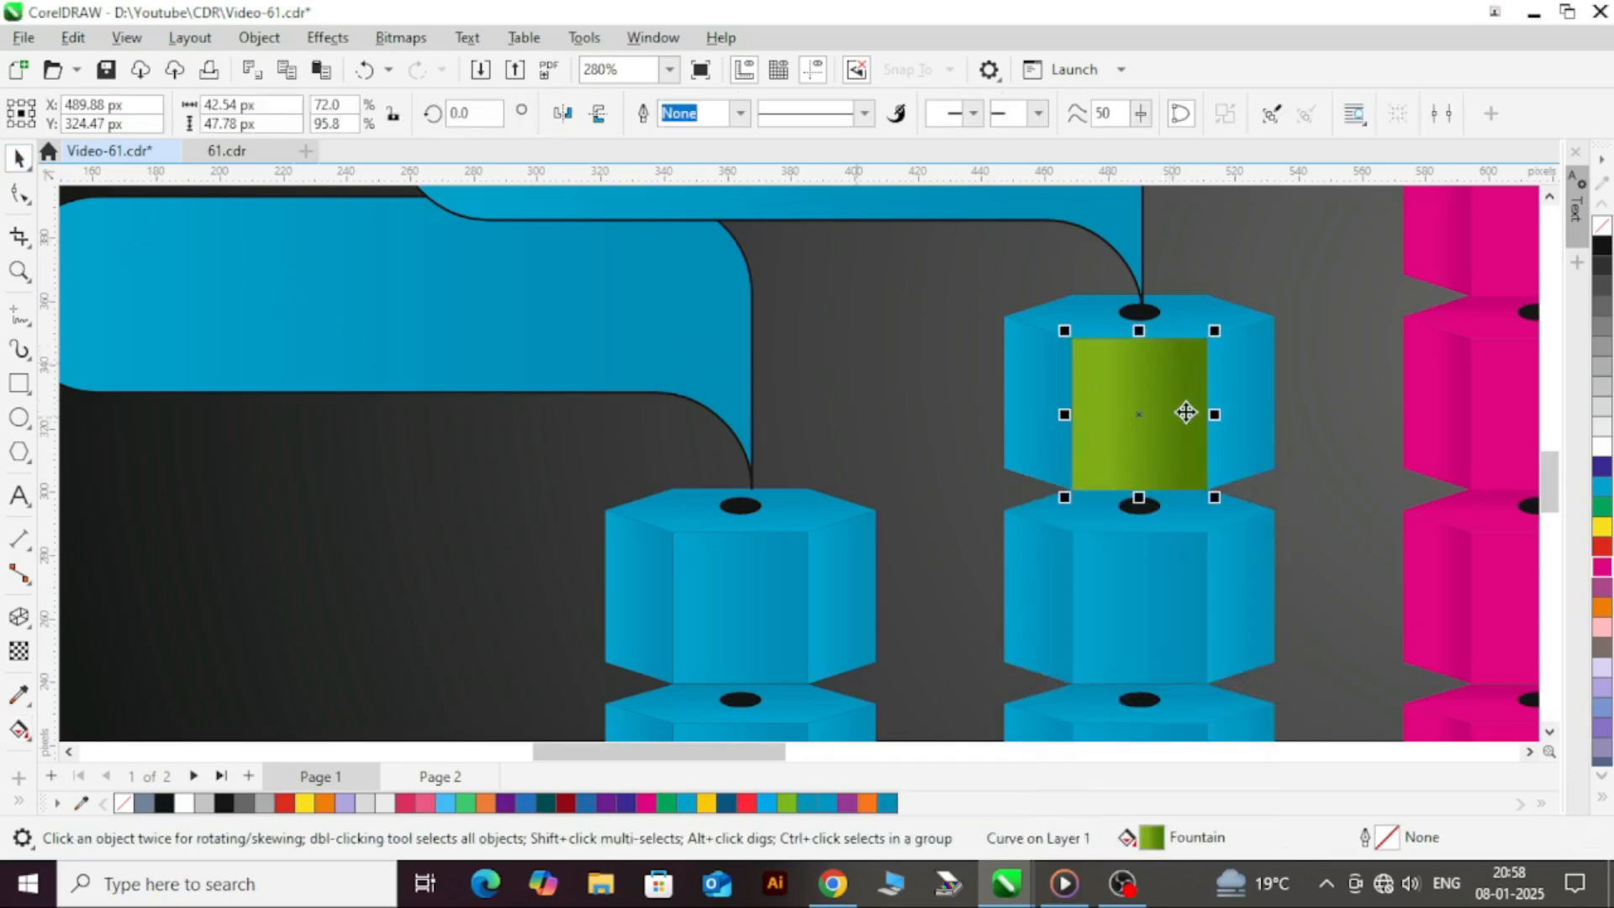
{"action": "right_click", "coordinate": [1225, 385], "text": "shift"}
{"action": "left_click", "coordinate": [1128, 375]}
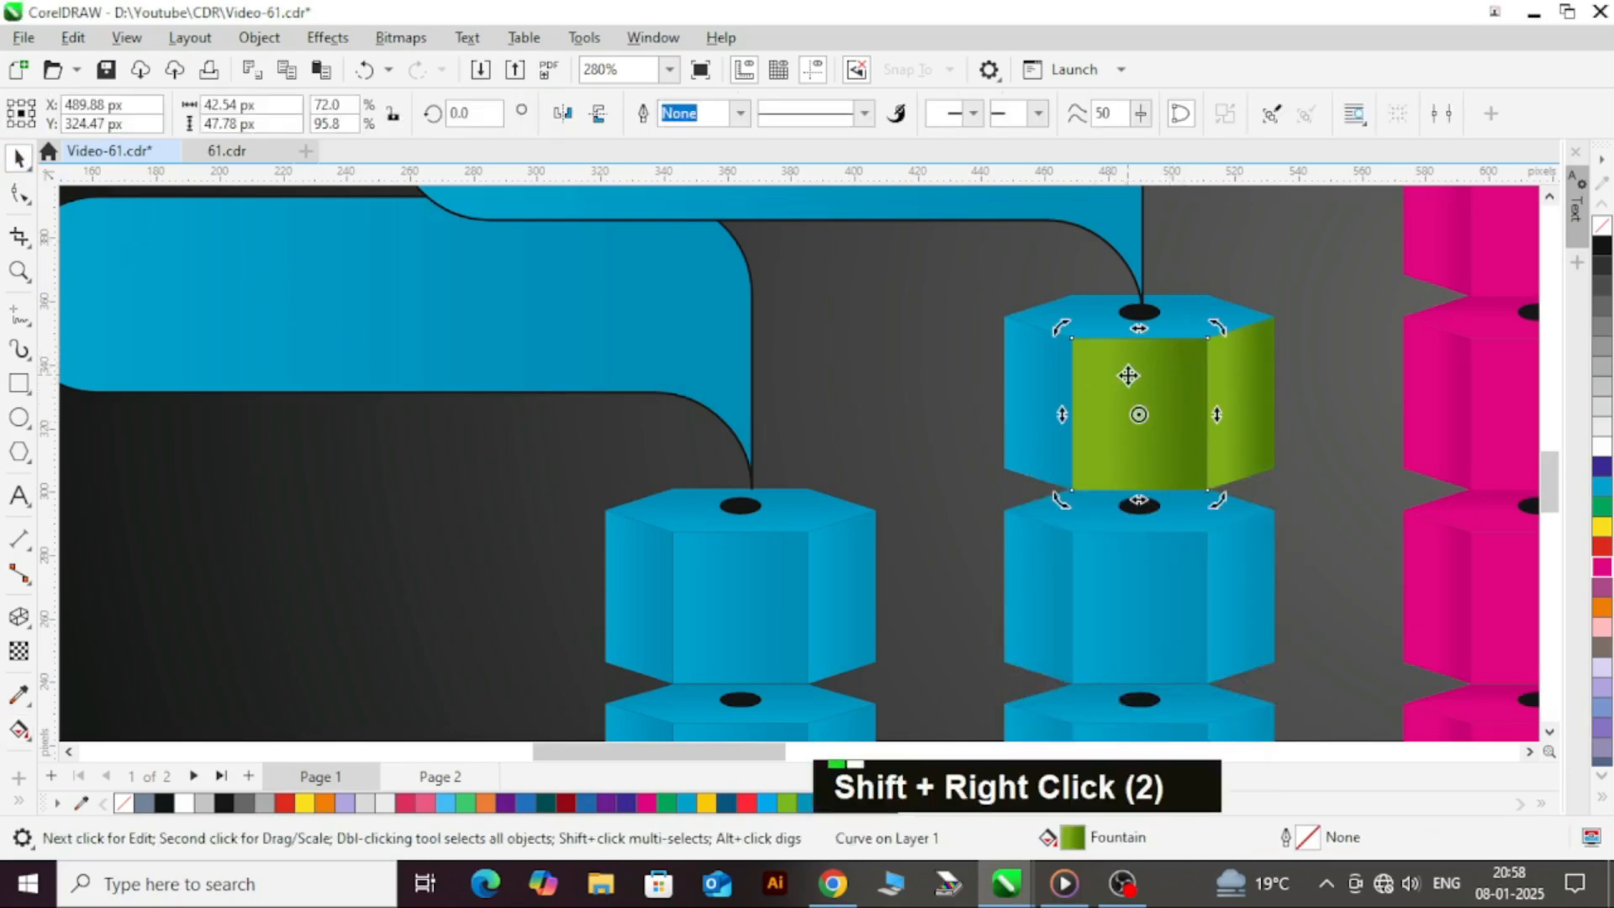
{"action": "left_click_drag", "start_coordinate": [1127, 375], "coordinate": [1047, 389]}
{"action": "left_click_drag", "start_coordinate": [1140, 372], "coordinate": [1085, 307]}
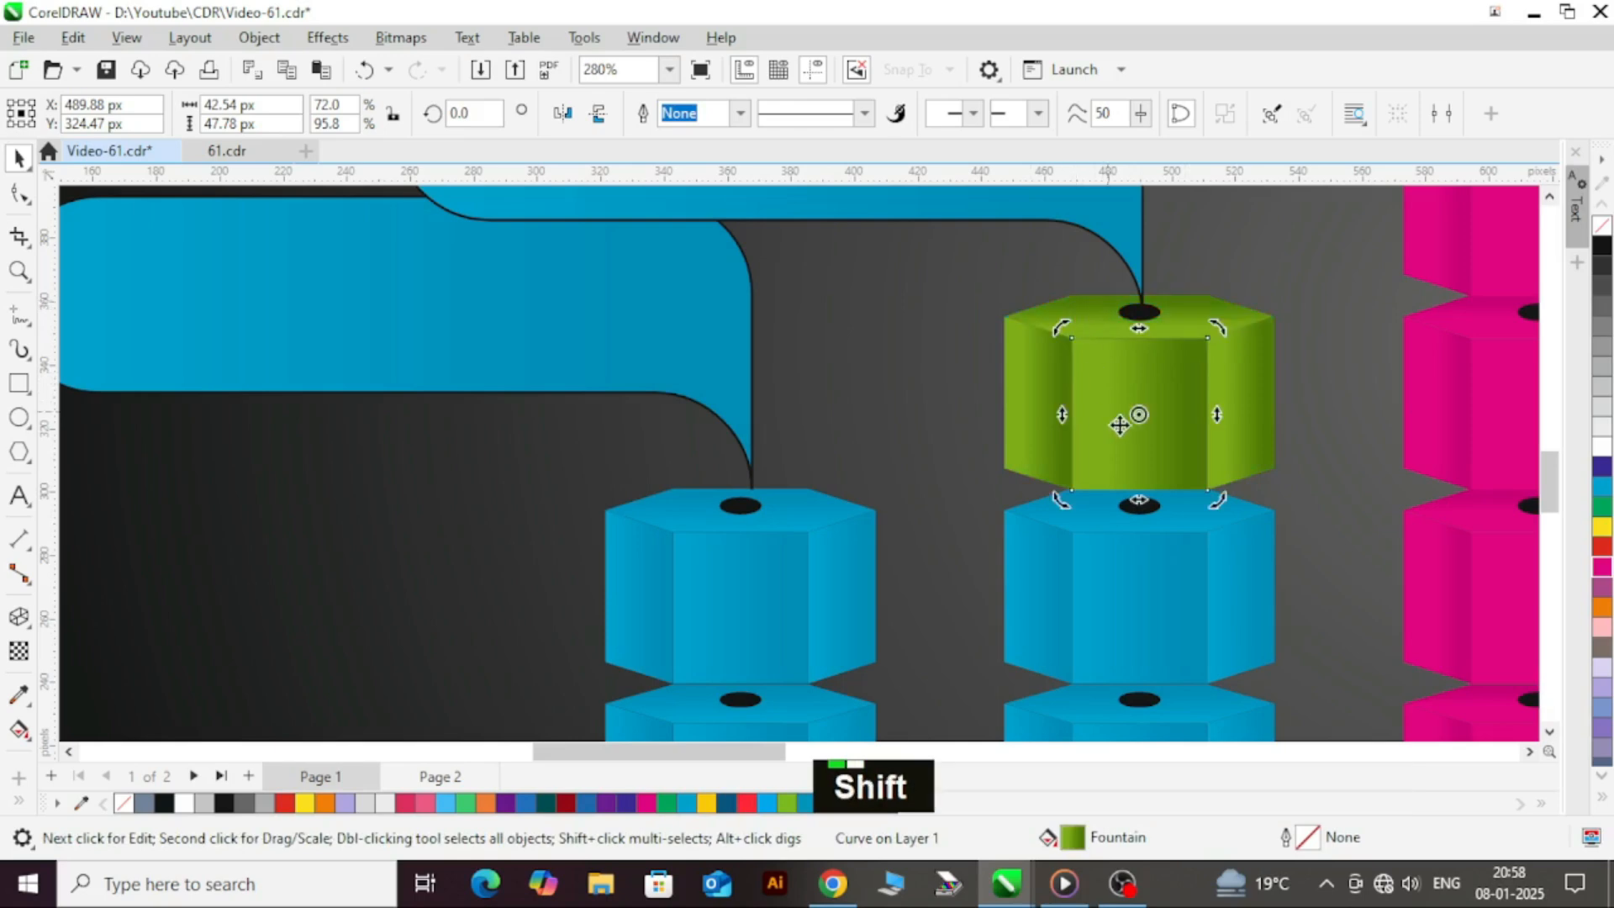
- Copy only the green gradient fill from the second pencil's uppermost segment to all faces of its two lower segments
{"action": "left_click", "coordinate": [1182, 599]}
{"action": "left_click", "coordinate": [1212, 566], "text": "shift"}
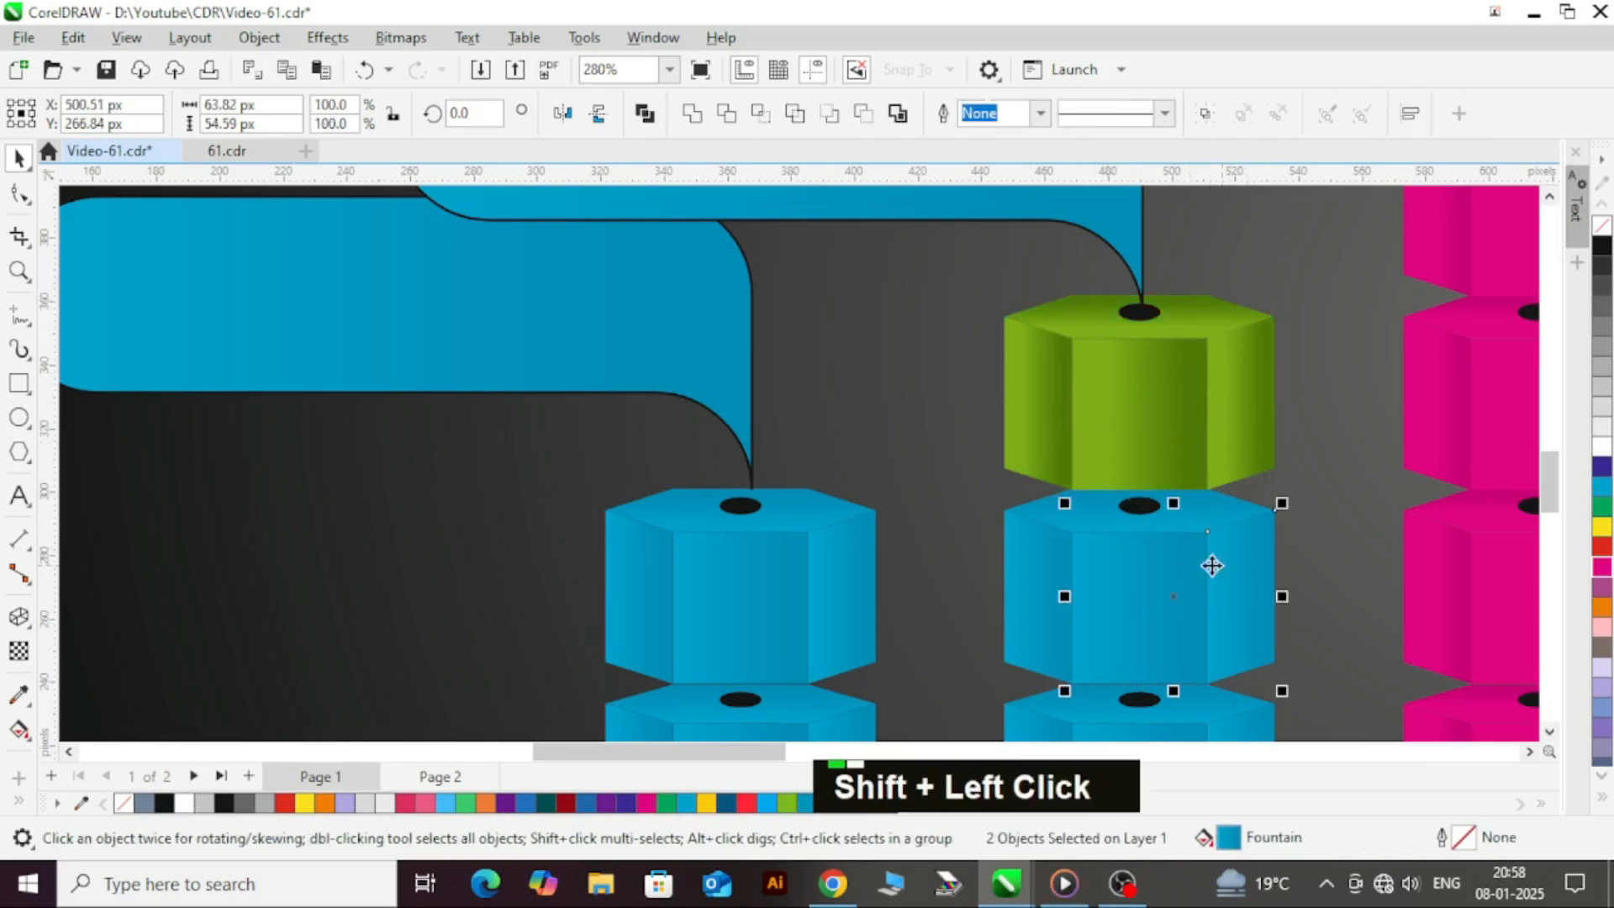
{"action": "left_click", "coordinate": [1043, 572], "text": "shift"}
{"action": "left_click", "coordinate": [1063, 518], "text": "shift"}
{"action": "scroll", "coordinate": [1057, 431], "scroll_direction": "down", "scroll_amount": 2}
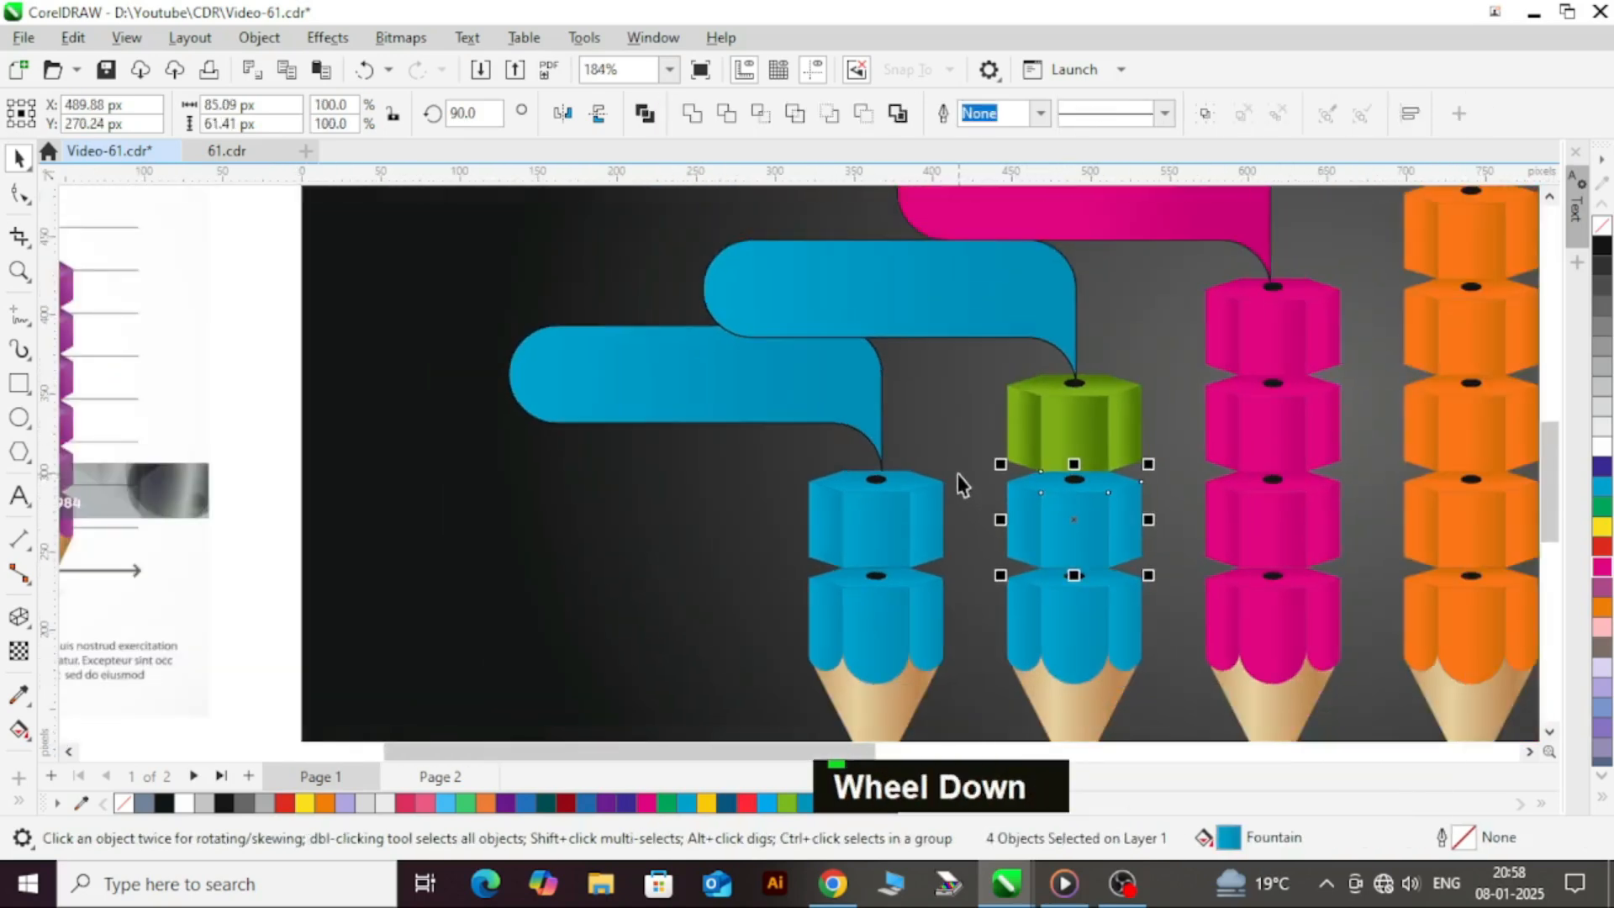
{"action": "left_click", "coordinate": [1029, 611], "text": "shift"}
{"action": "left_click", "coordinate": [1101, 617], "text": "shift"}
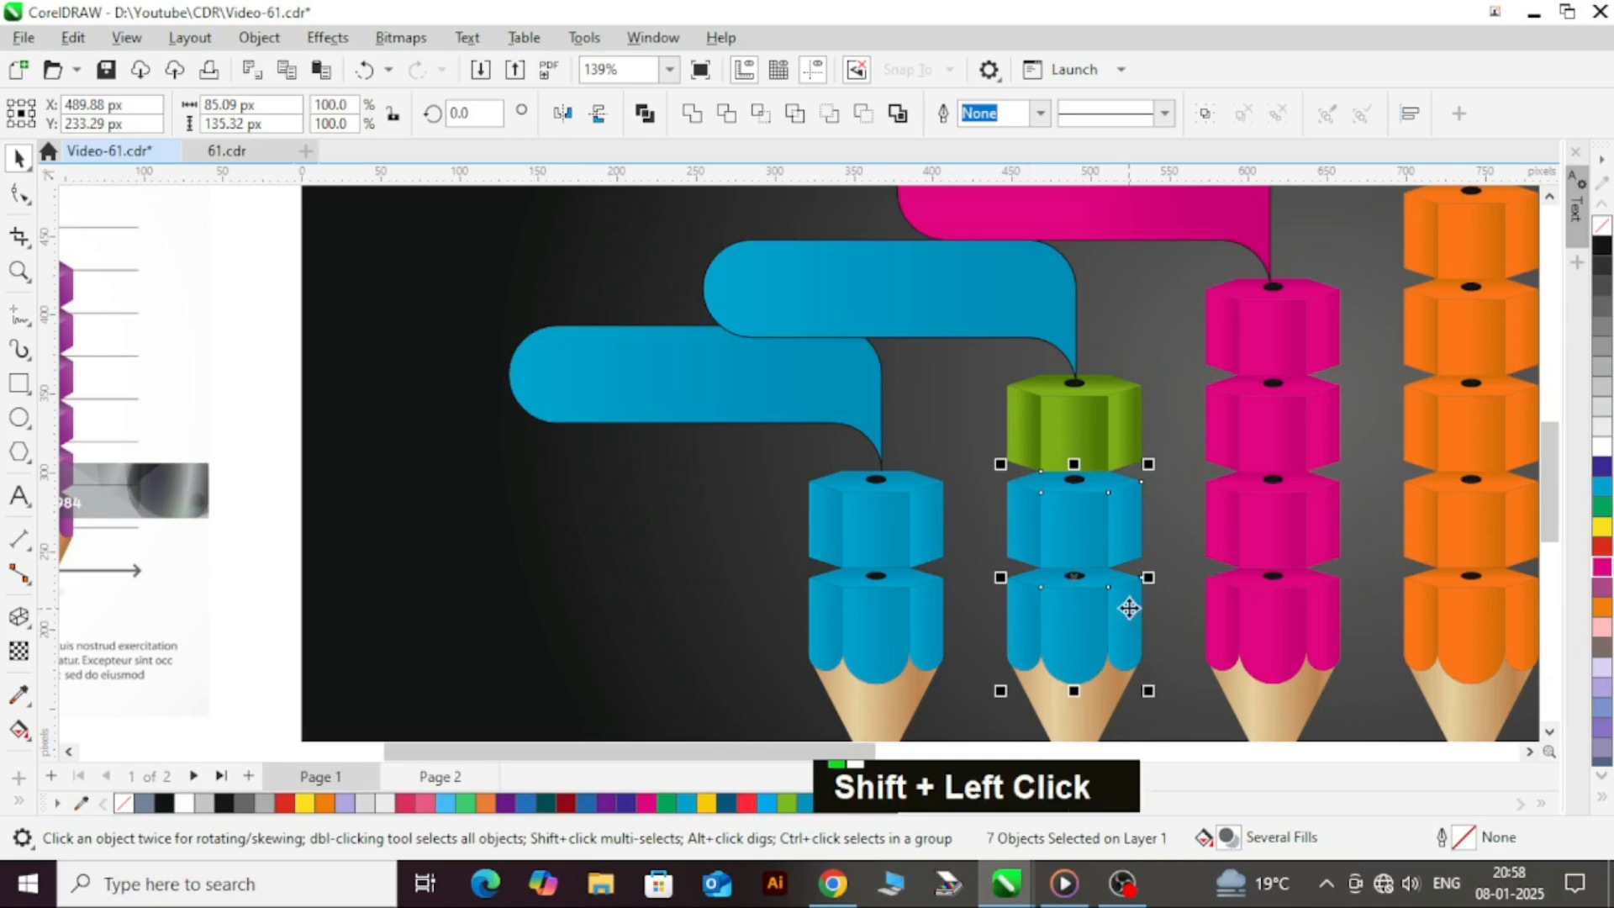
{"action": "scroll", "coordinate": [1112, 542], "scroll_direction": "up", "scroll_amount": 1}
{"action": "left_click", "coordinate": [1106, 597], "text": "shift"}
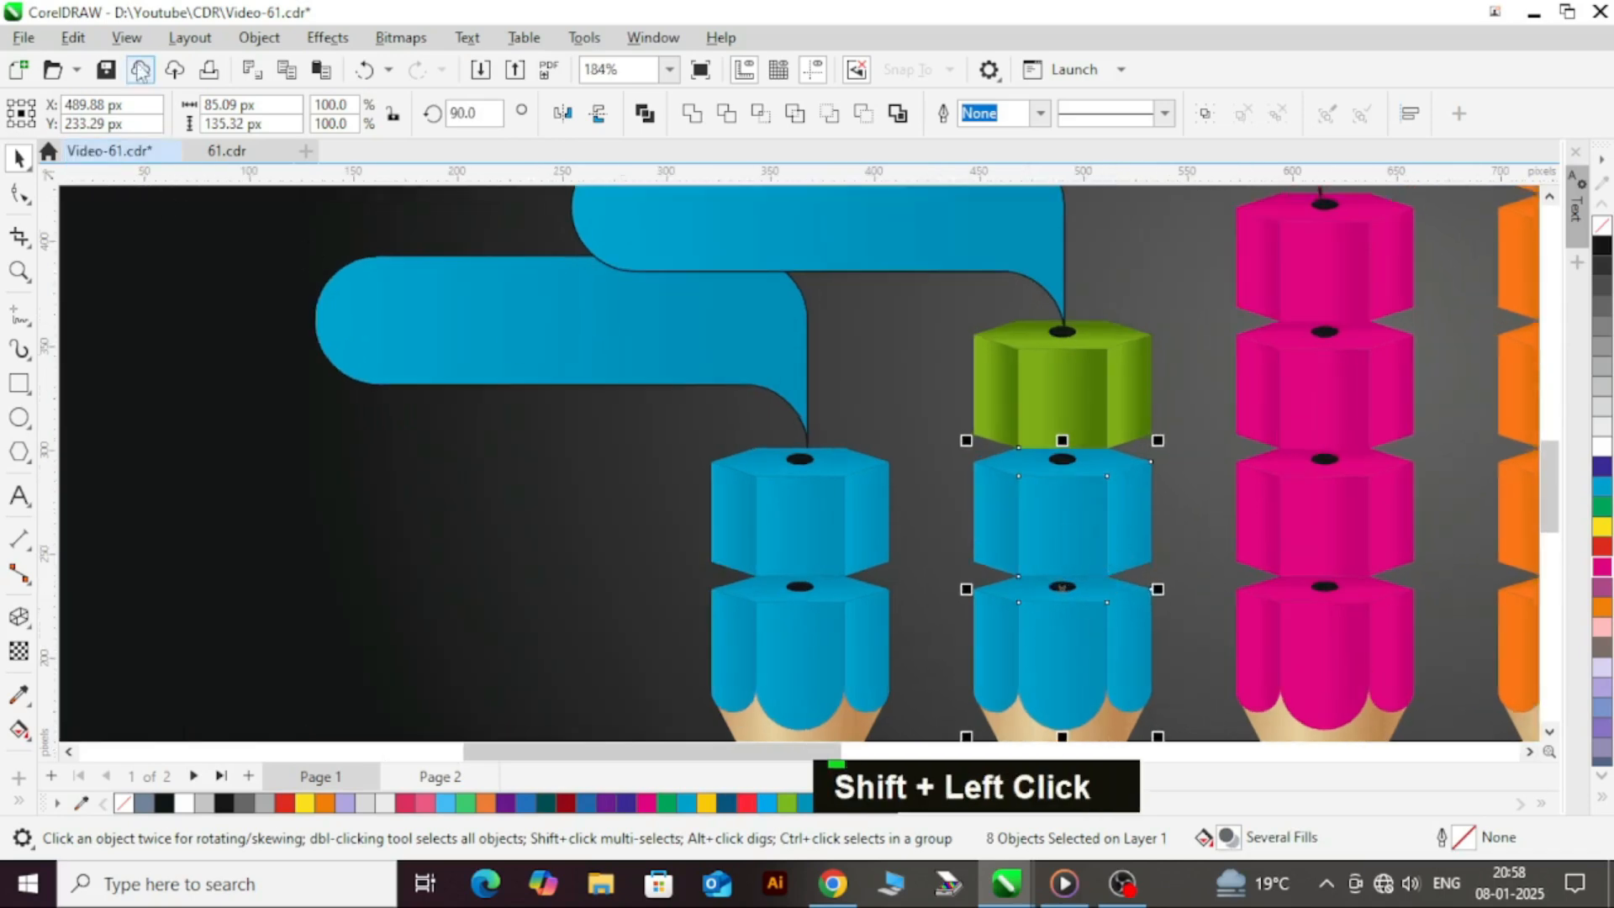
{"action": "left_click", "coordinate": [73, 37]}
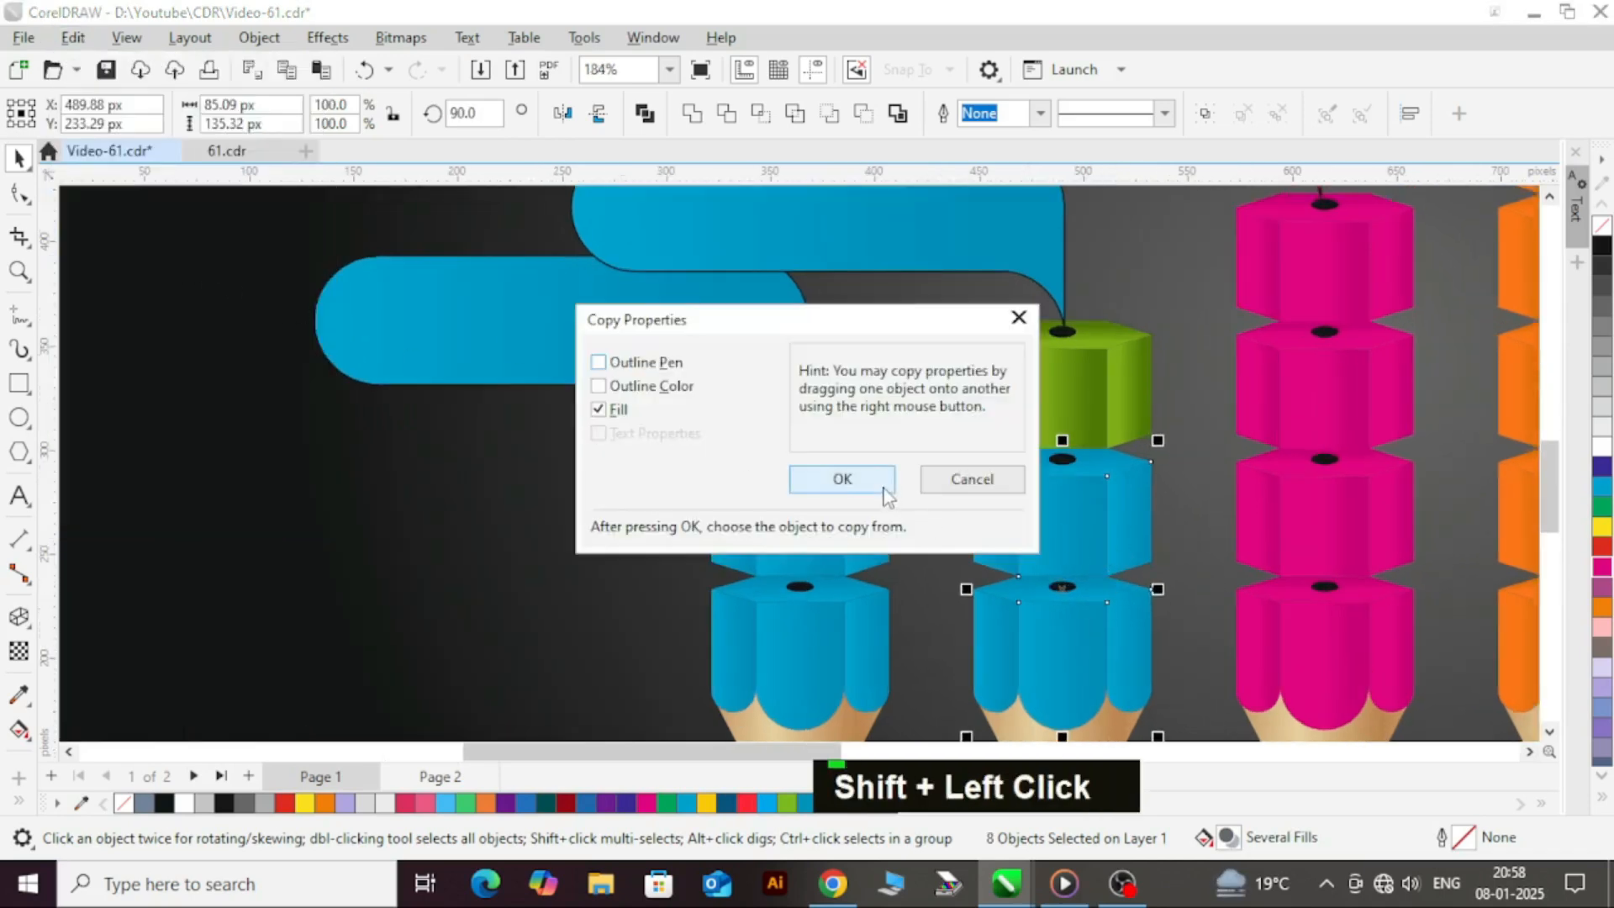
{"action": "left_click", "coordinate": [843, 479]}
{"action": "left_click", "coordinate": [1009, 412]}
{"action": "scroll", "coordinate": [856, 391], "scroll_direction": "down", "scroll_amount": 3}
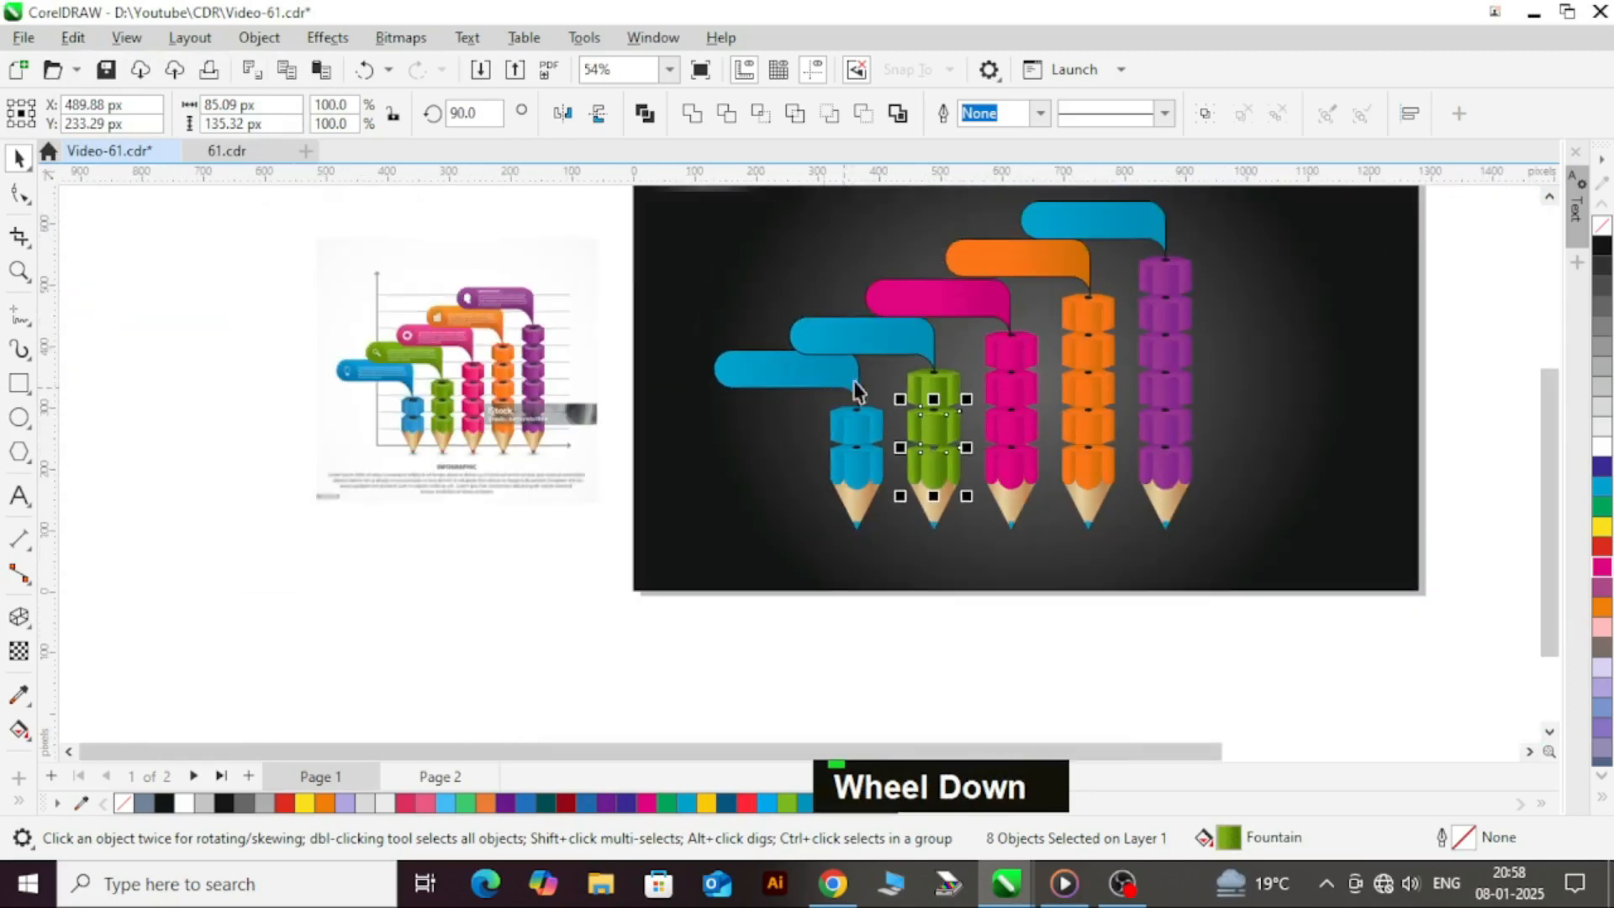
- Repeat the green fill copy on the second pencil's callout
{"action": "left_click", "coordinate": [859, 342]}
{"action": "key", "text": "ctrl+r"}
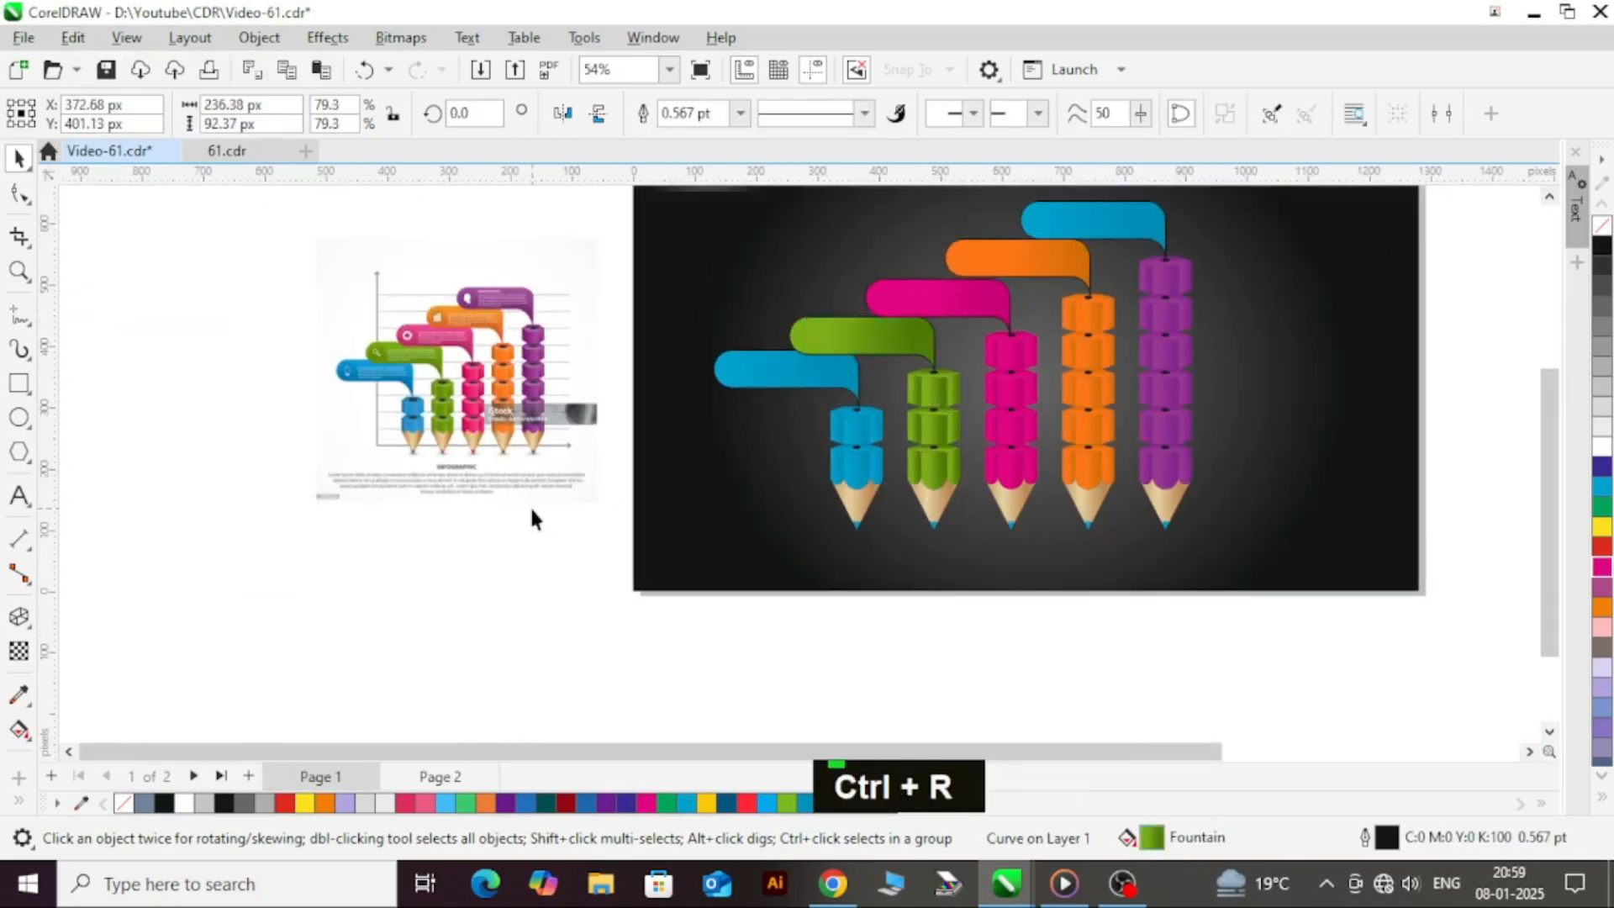
{"action": "left_click", "coordinate": [533, 515]}
{"action": "scroll", "coordinate": [764, 462], "scroll_direction": "up", "scroll_amount": 2}
{"action": "scroll", "coordinate": [780, 495], "scroll_direction": "down", "scroll_amount": 1}
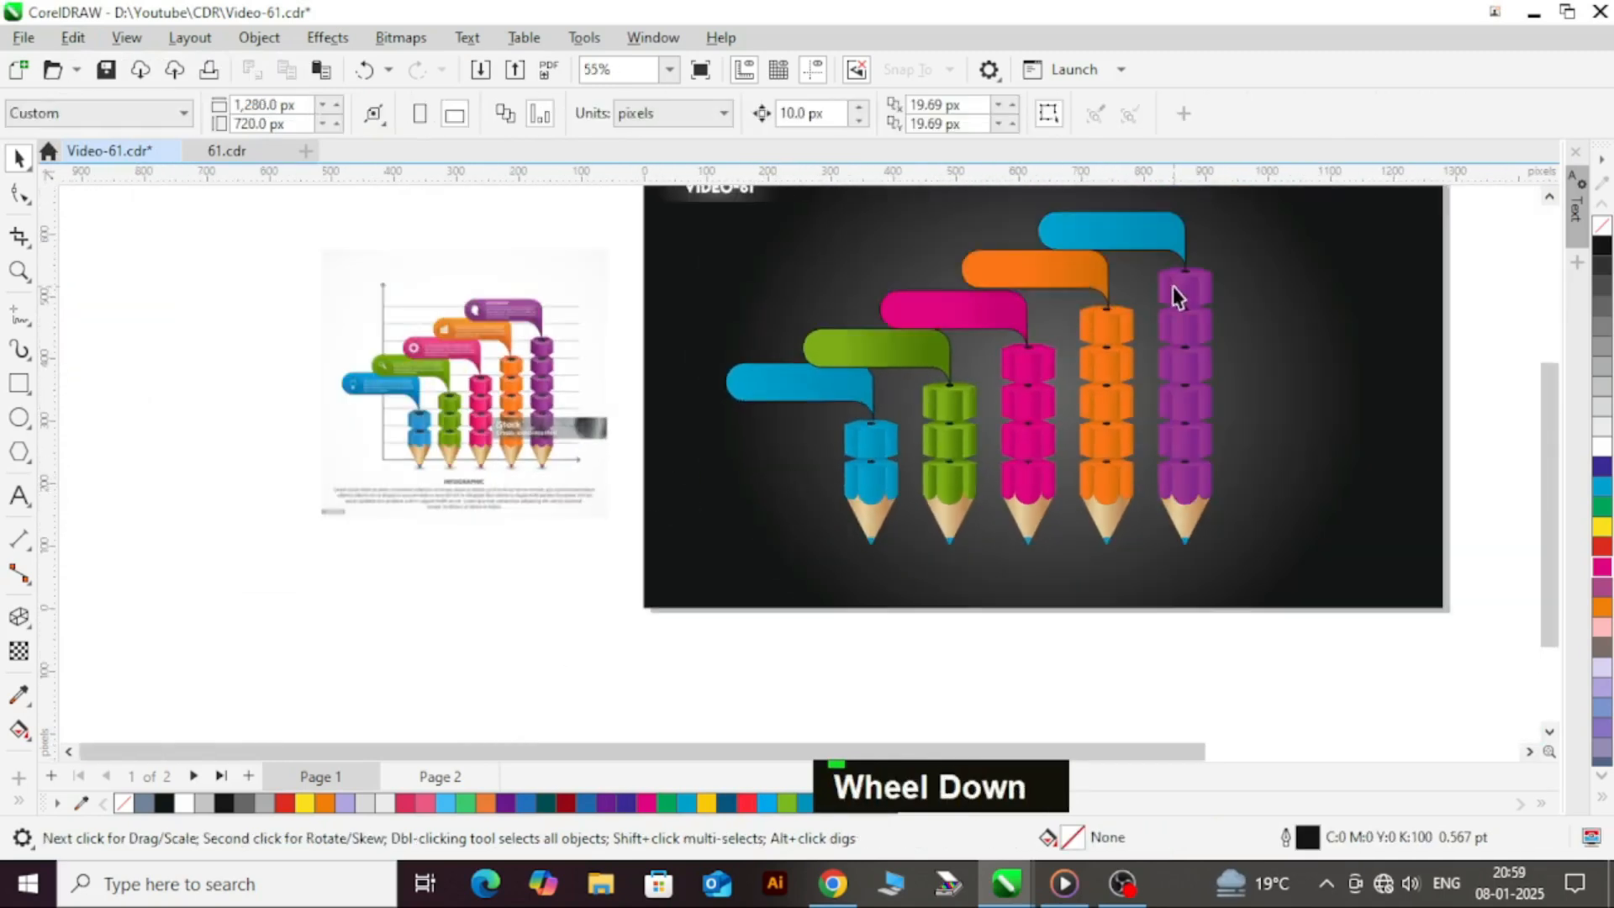
- Copy only the purple gradient fill from the fifth pencil to its callout
{"action": "left_click", "coordinate": [1160, 246]}
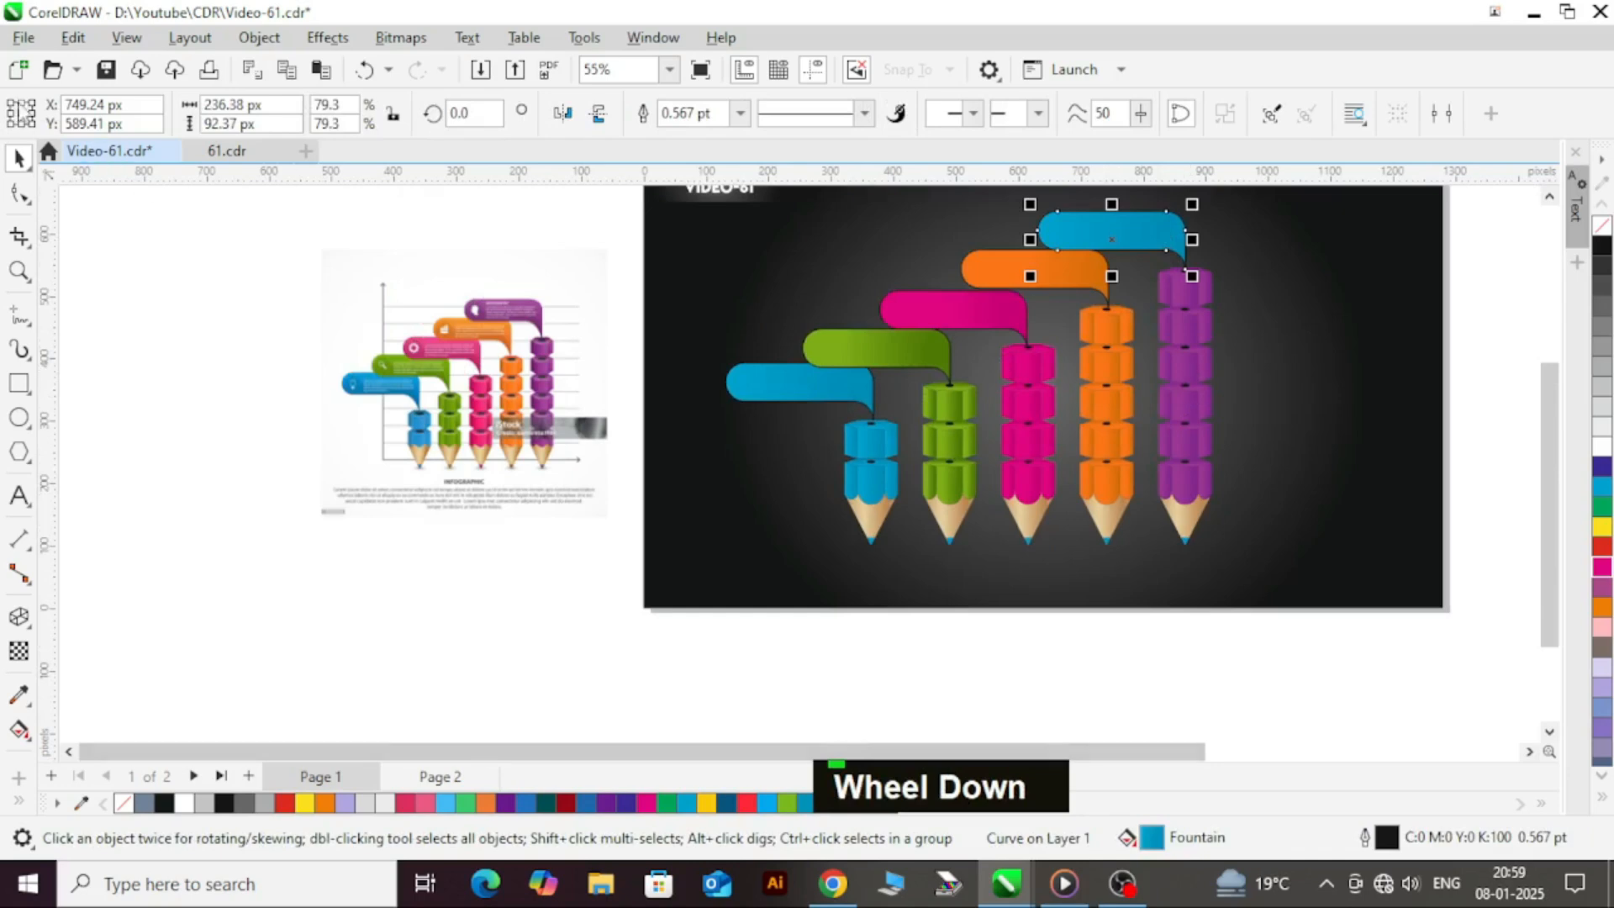
{"action": "left_click", "coordinate": [72, 37]}
{"action": "left_click", "coordinate": [152, 265]}
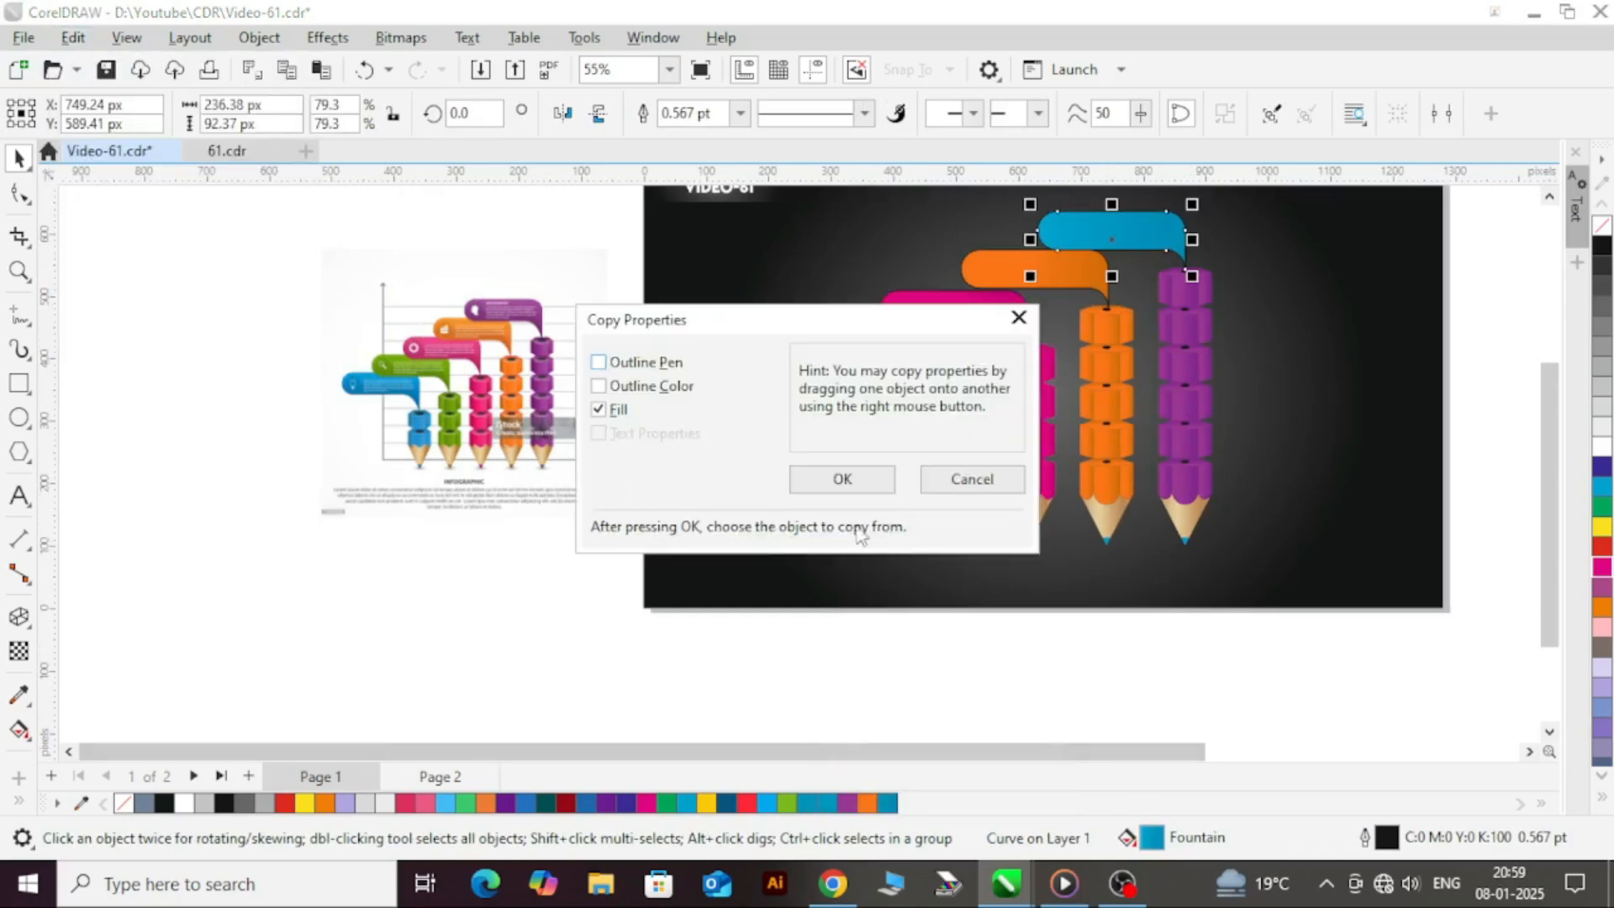
{"action": "left_click", "coordinate": [842, 478]}
{"action": "left_click", "coordinate": [1185, 337]}
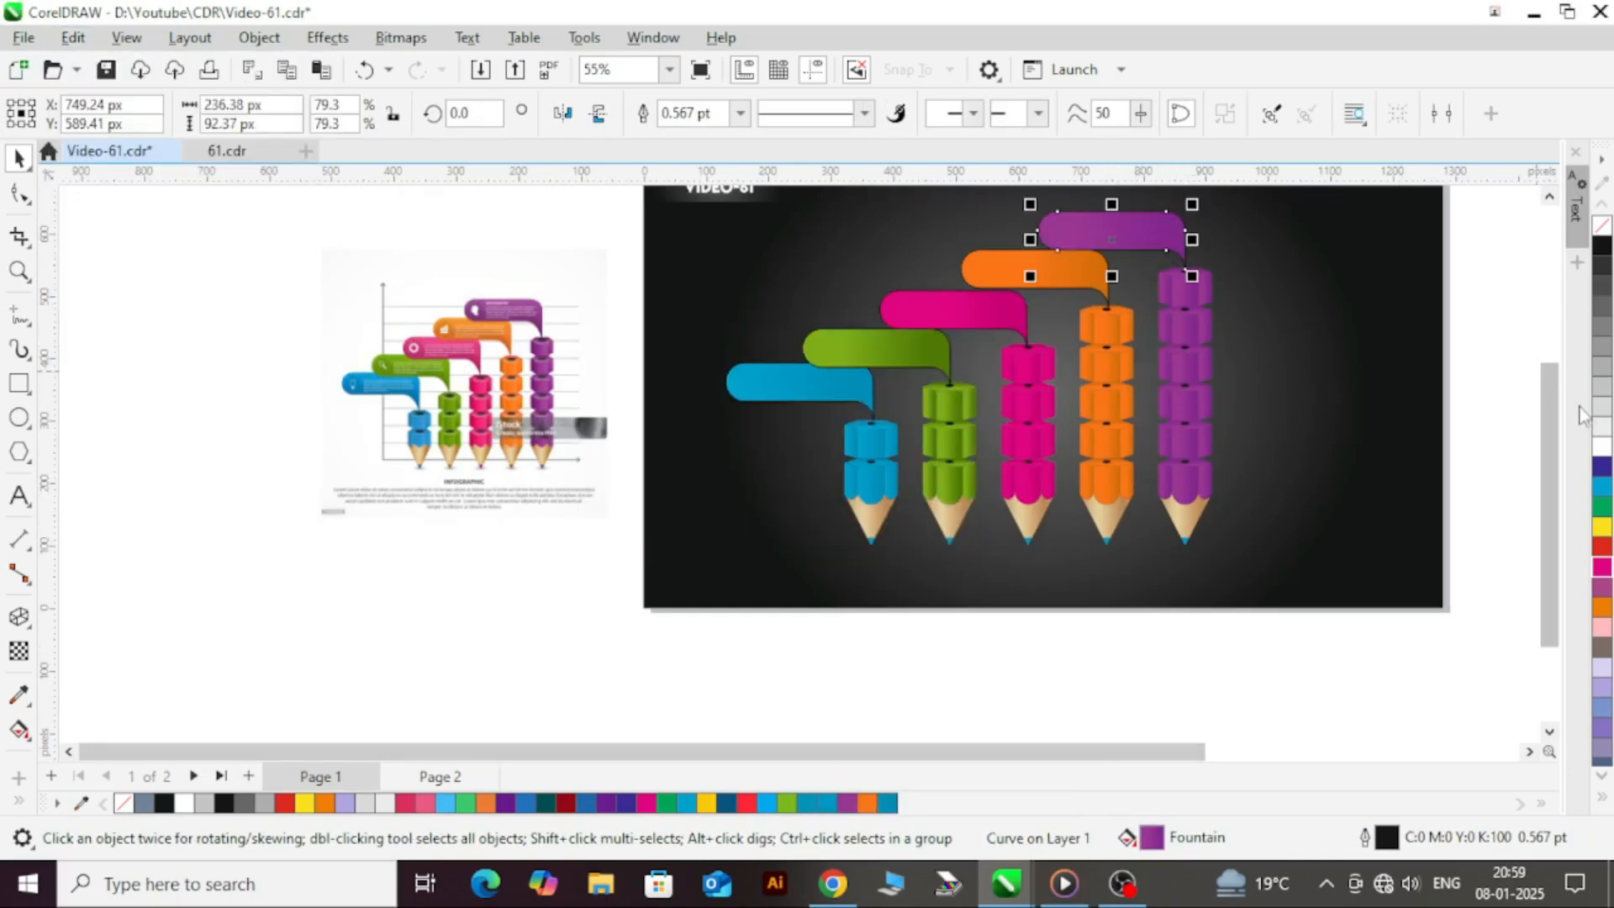
{"action": "scroll", "coordinate": [937, 539], "scroll_direction": "down", "scroll_amount": 1}
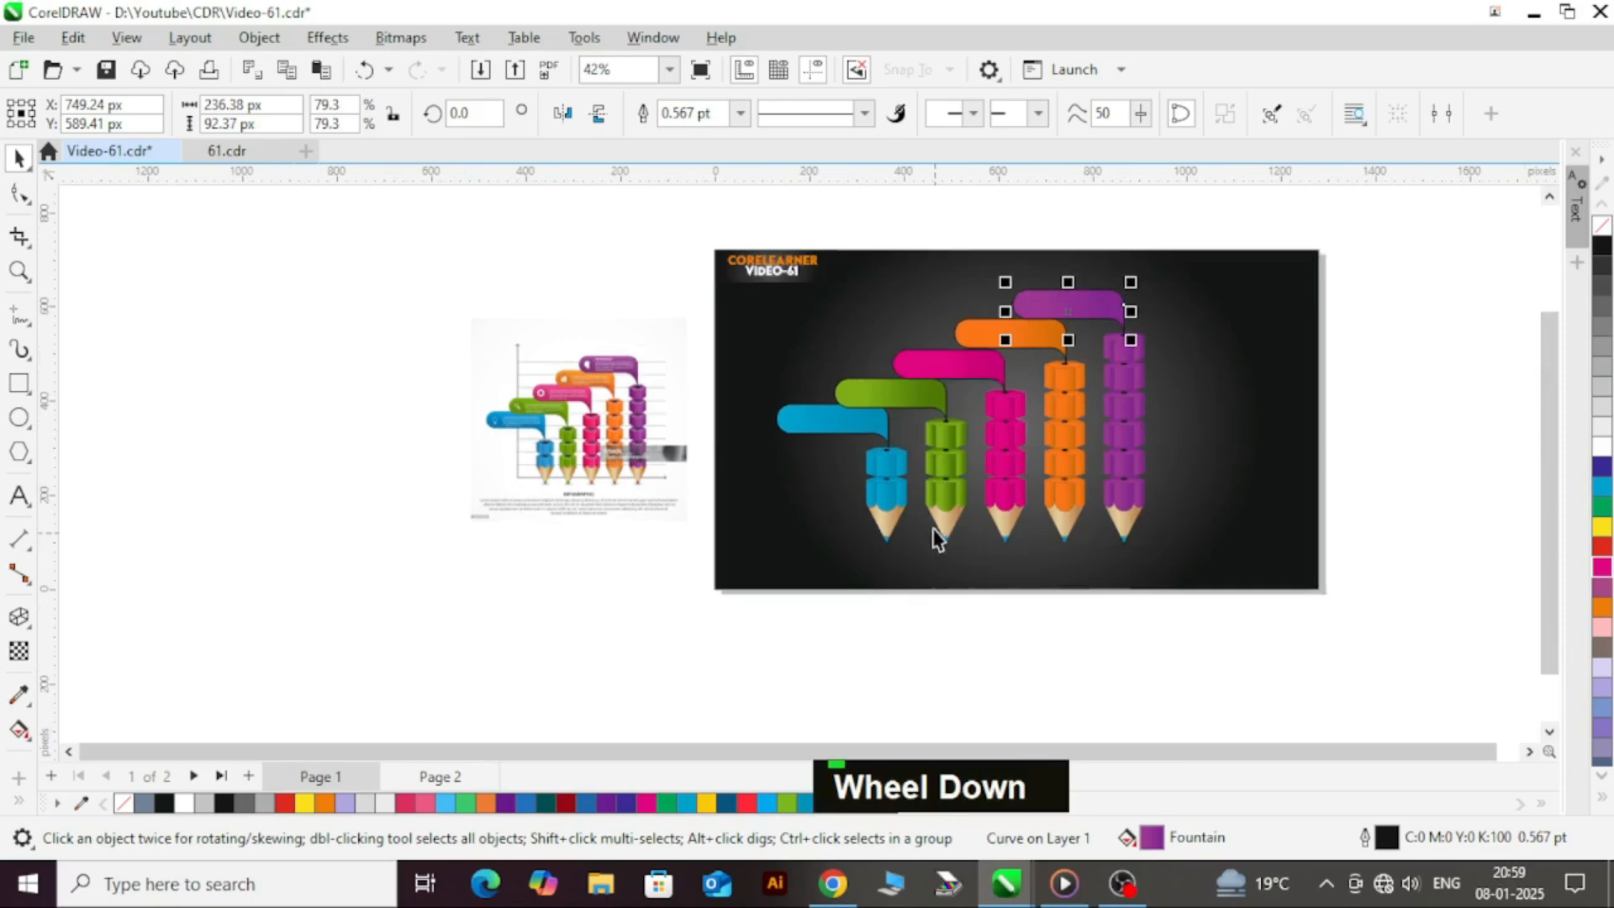
- Remove the outline from all five callouts
{"action": "left_click", "coordinate": [850, 435]}
{"action": "left_click", "coordinate": [897, 397], "text": "shift"}
{"action": "left_click", "coordinate": [967, 363], "text": "shift"}
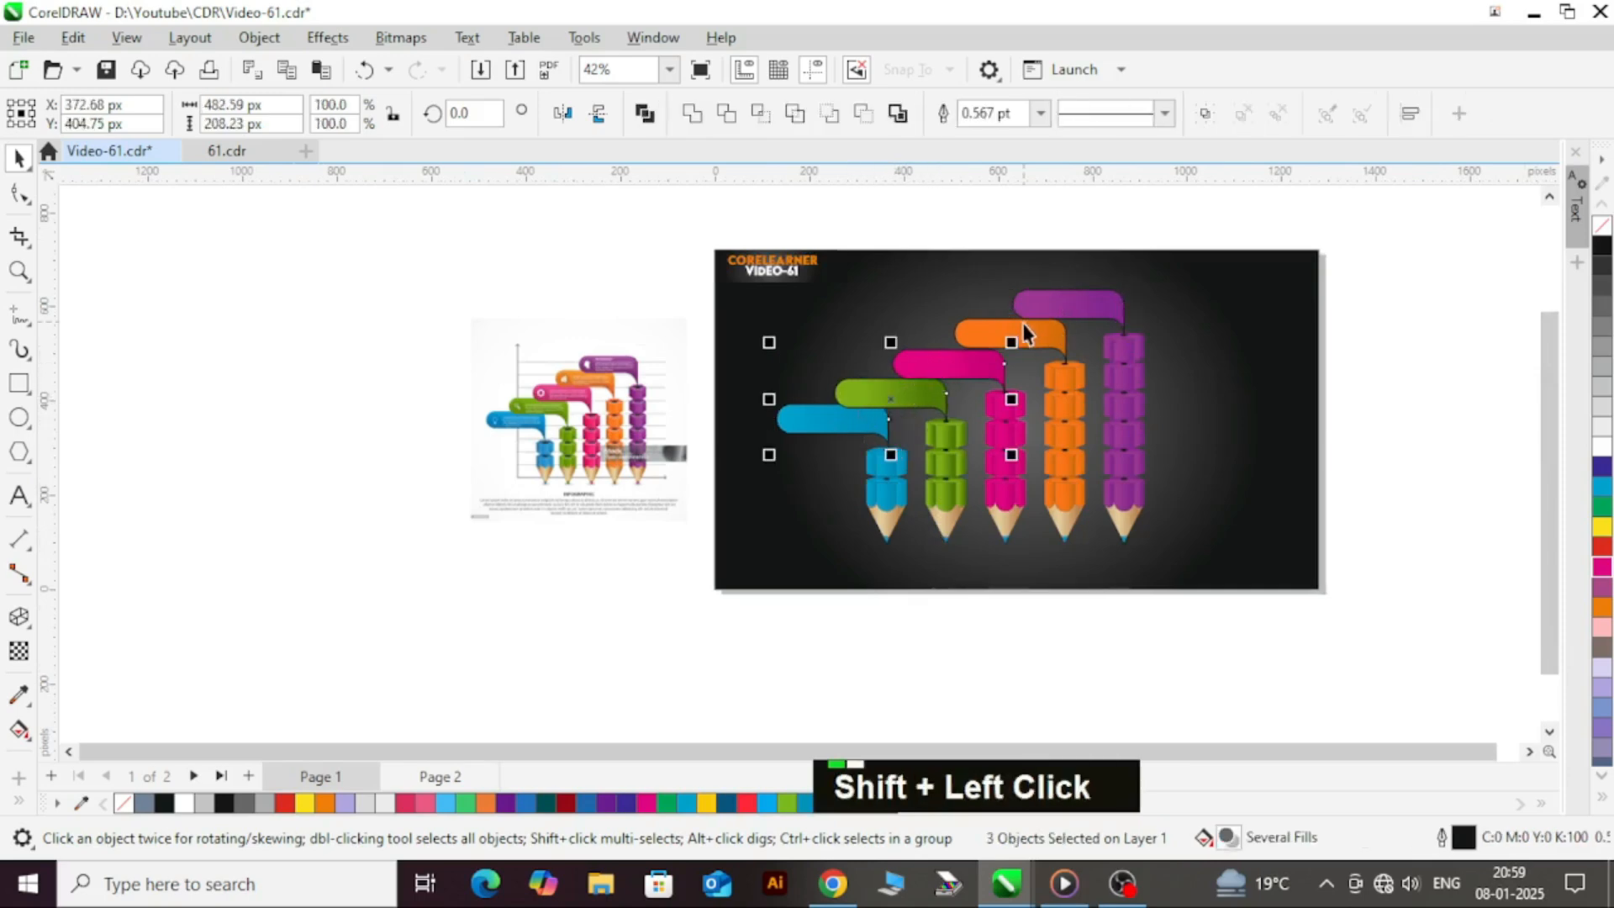
{"action": "left_click", "coordinate": [1024, 334], "text": "shift"}
{"action": "left_click", "coordinate": [1083, 304], "text": "shift"}
{"action": "right_click", "coordinate": [1603, 230]}
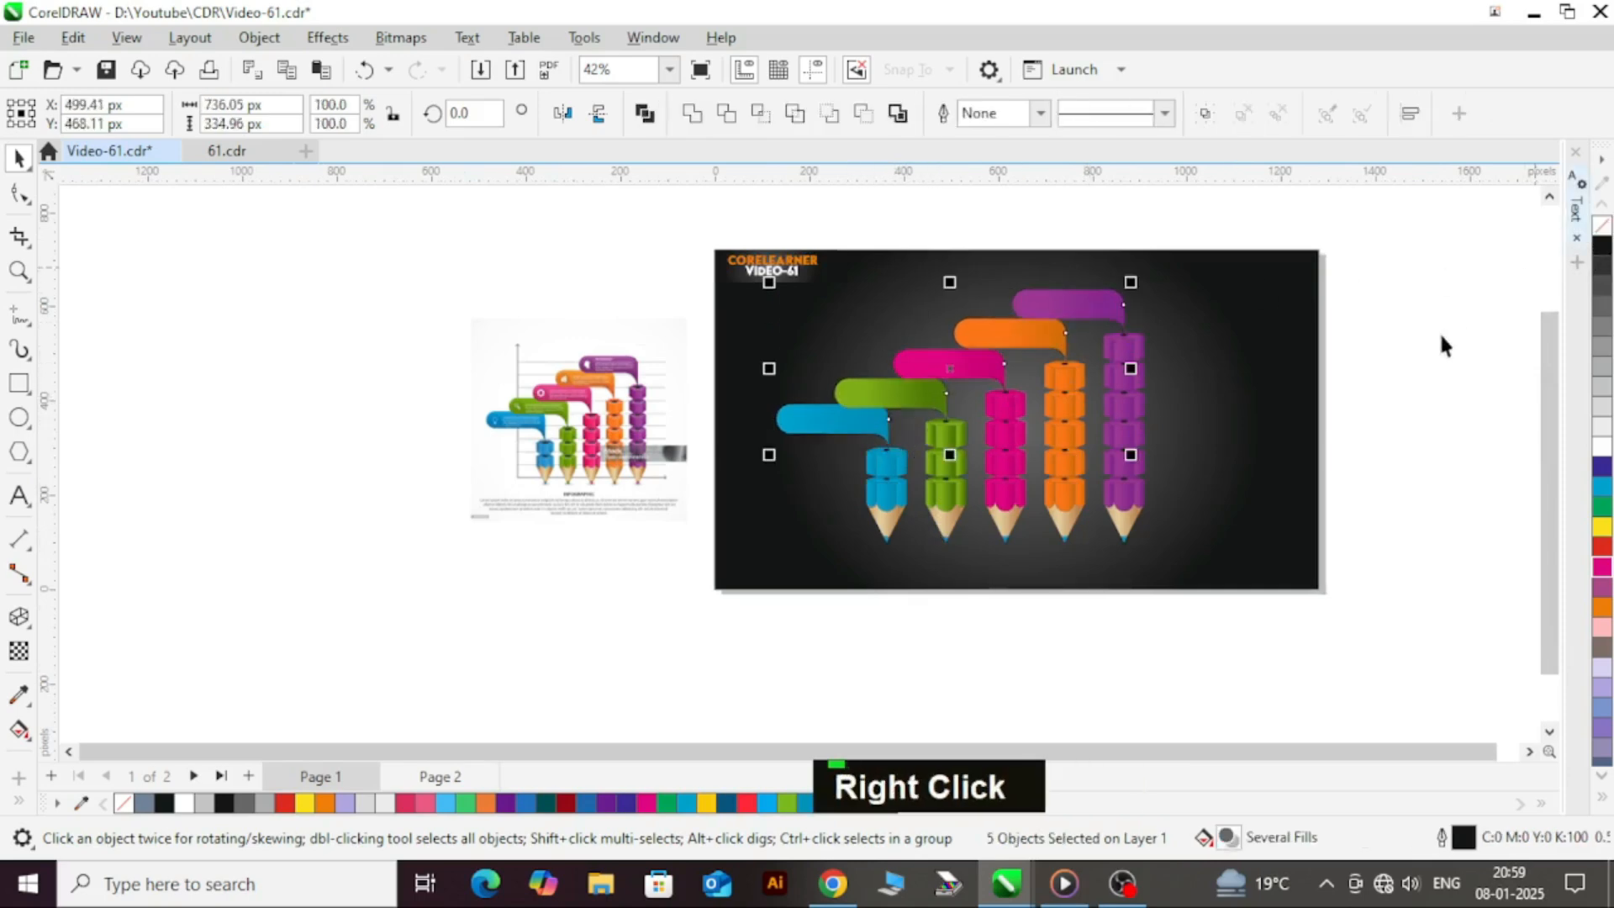
{"action": "left_click", "coordinate": [1439, 333]}
- Group all pencils and callouts, centre the group on the page, and shift it about 55 px to the left
{"action": "left_click_drag", "start_coordinate": [1398, 621], "coordinate": [719, 283]}
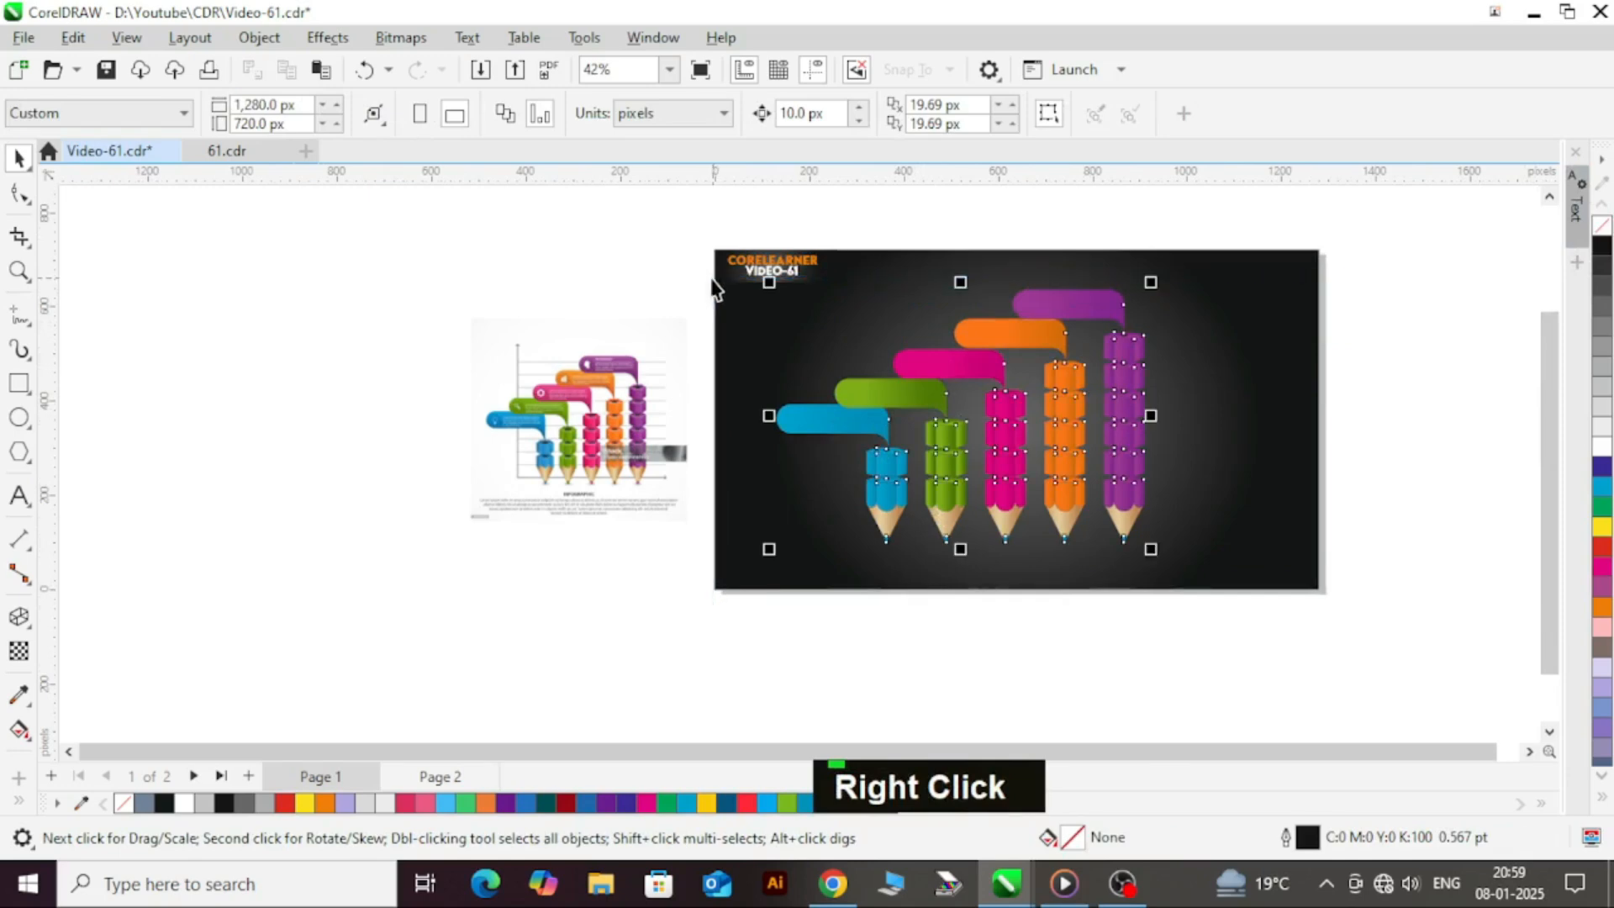
{"action": "key", "text": "ctrl+g"}
{"action": "key", "text": "p"}
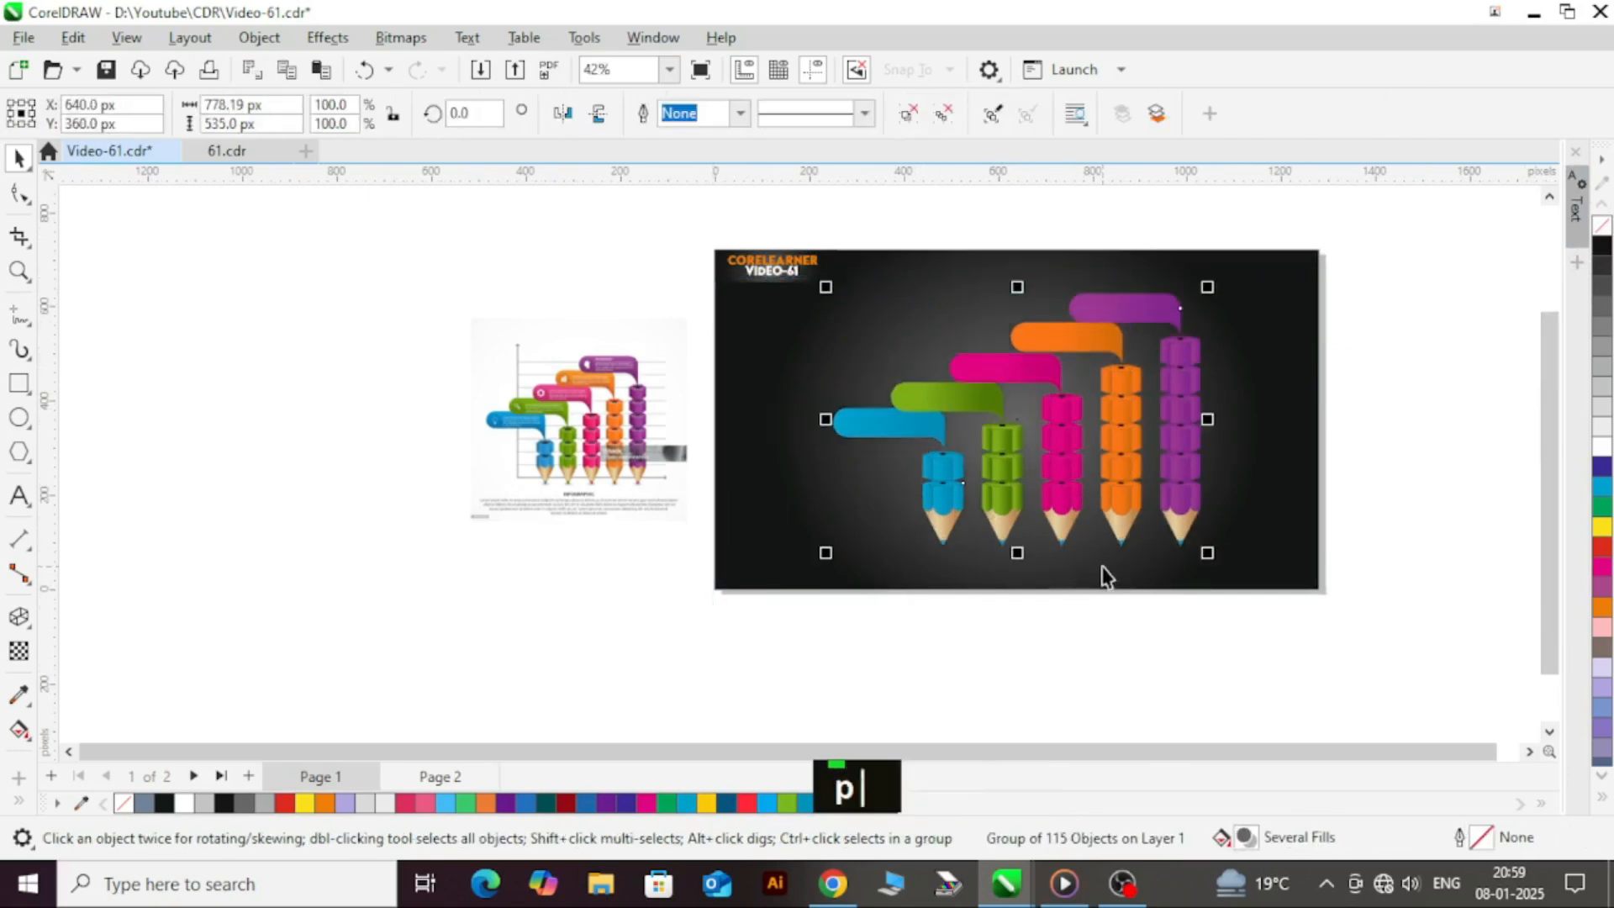
{"action": "left_click_drag", "start_coordinate": [1112, 492], "coordinate": [1086, 492]}
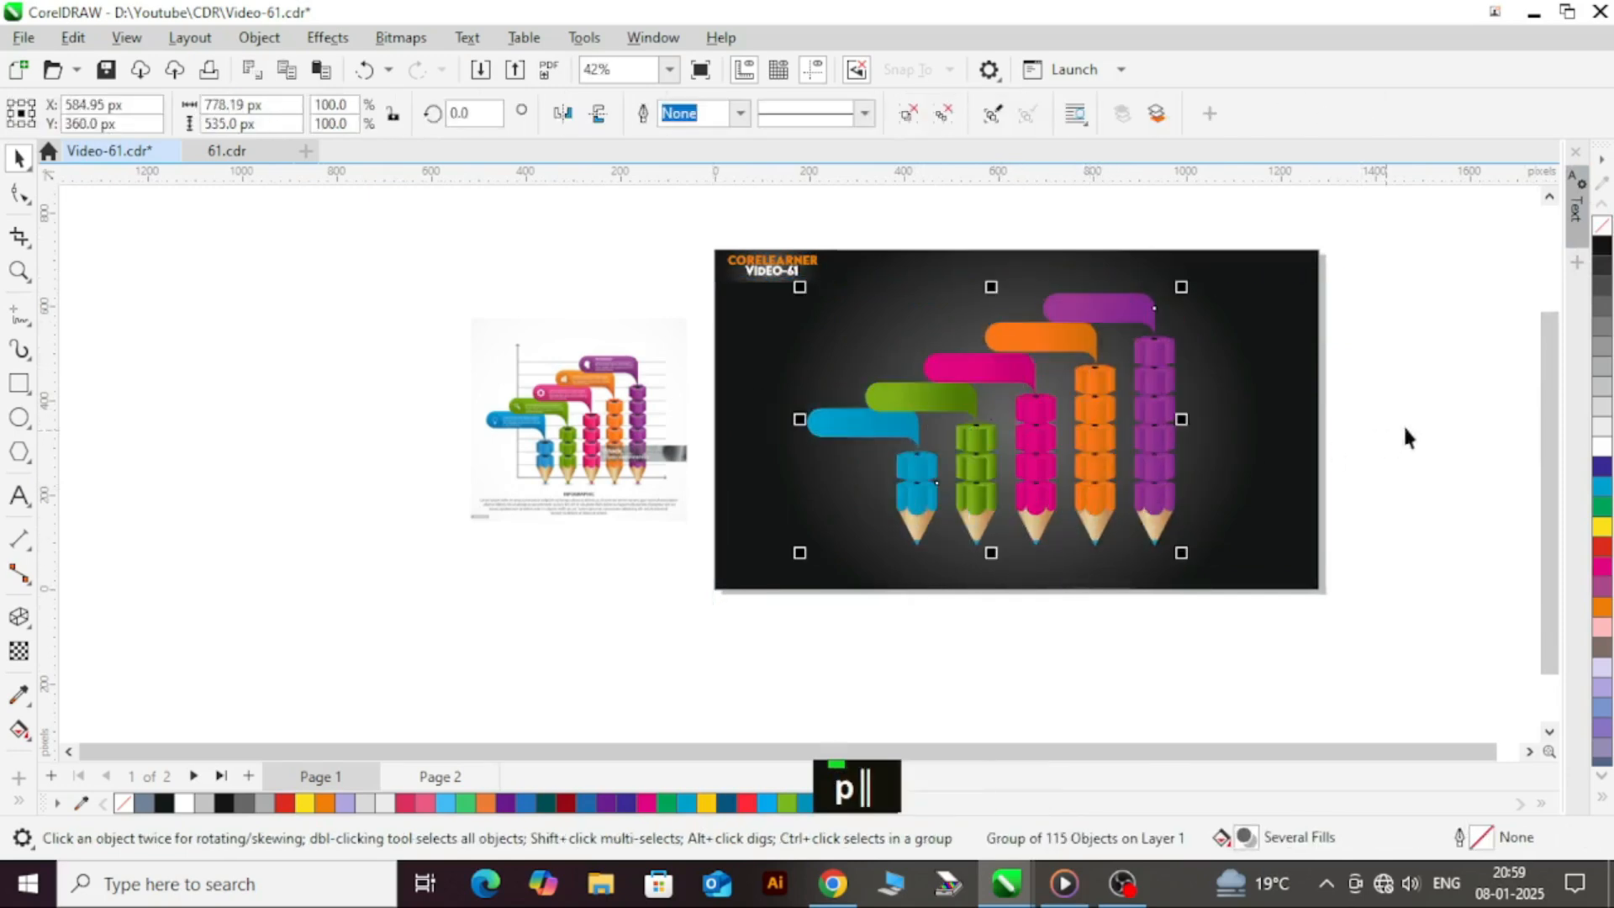
{"action": "left_click", "coordinate": [1404, 427]}
- Place a copy of the CORELEARNER title on the first pencil's blue callout and colour it white
{"action": "left_click_drag", "start_coordinate": [814, 267], "coordinate": [891, 414]}
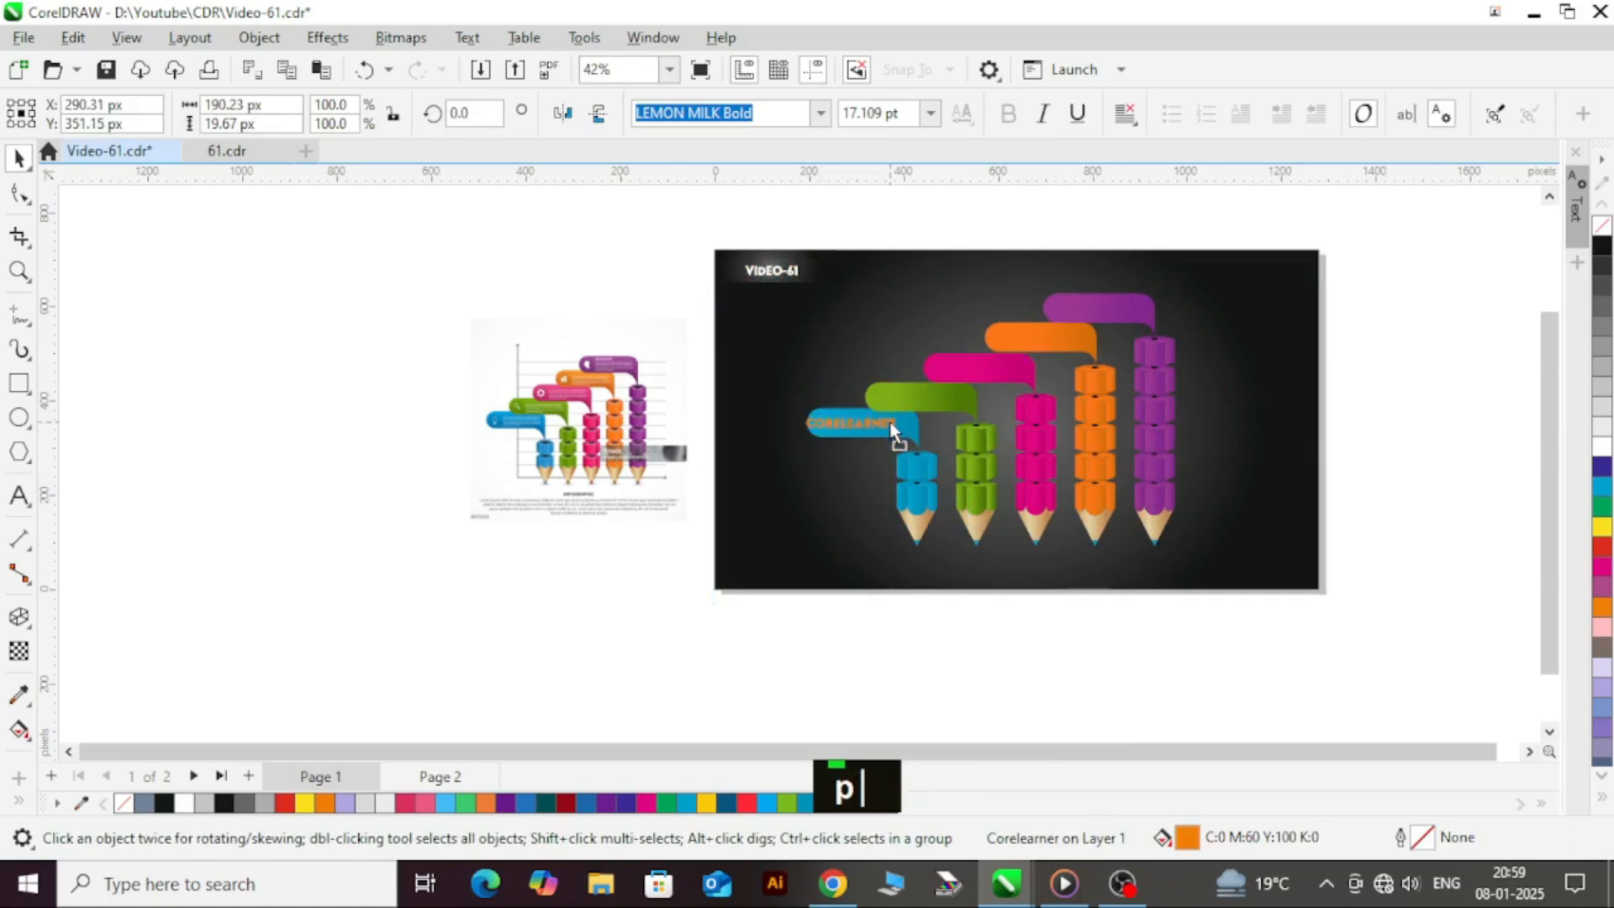
{"action": "right_click", "coordinate": [893, 431]}
{"action": "left_click", "coordinate": [1494, 482]}
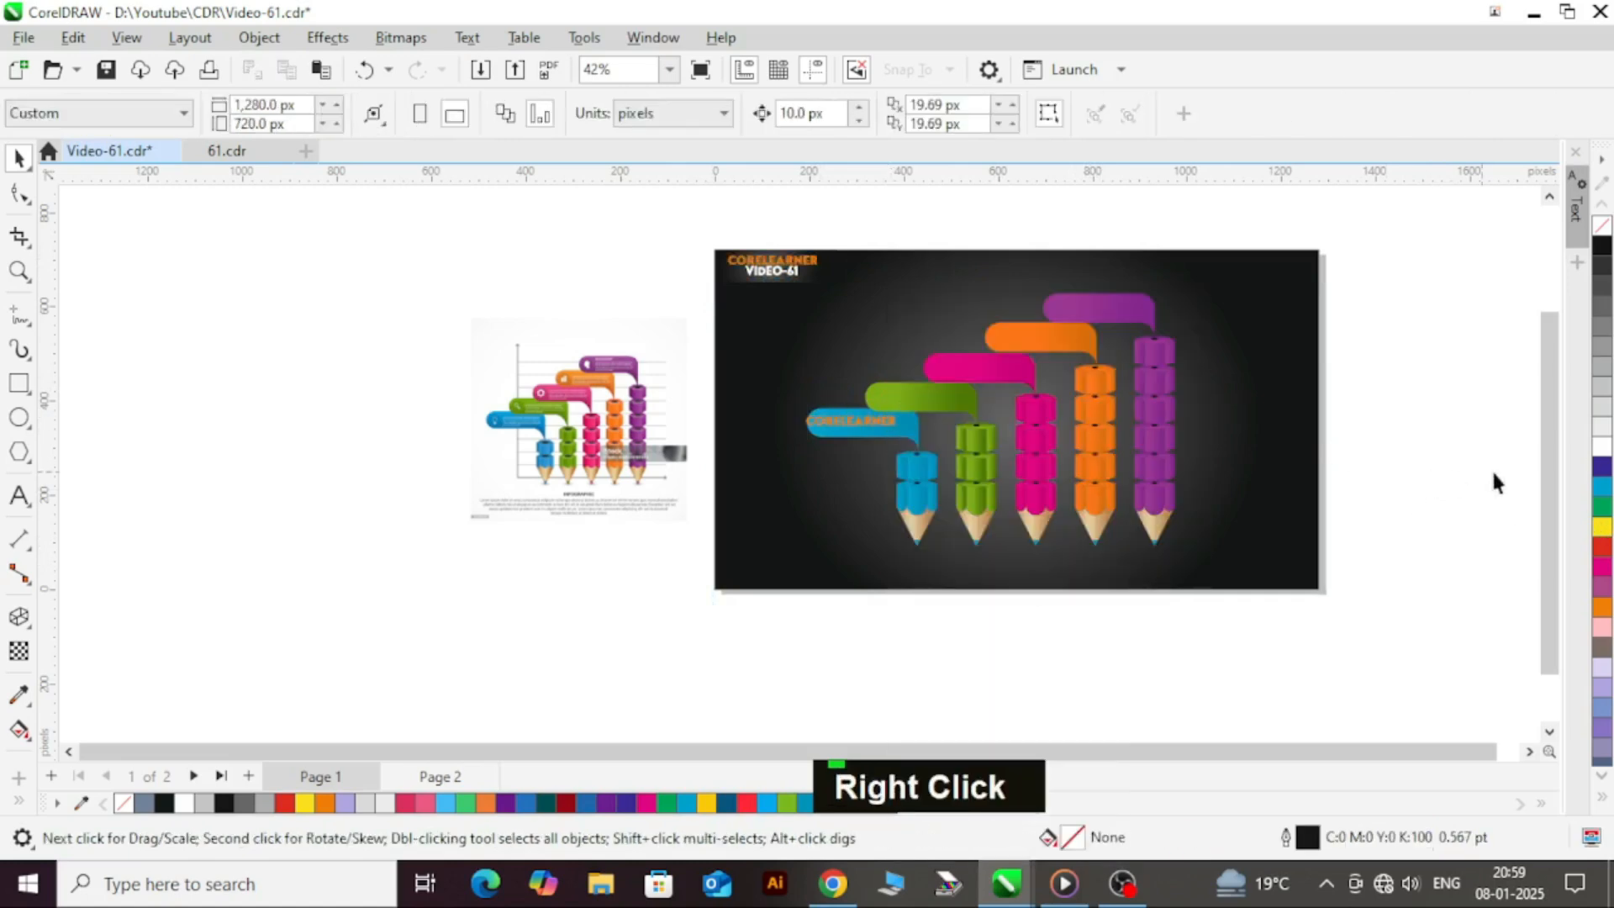
{"action": "left_click", "coordinate": [868, 431]}
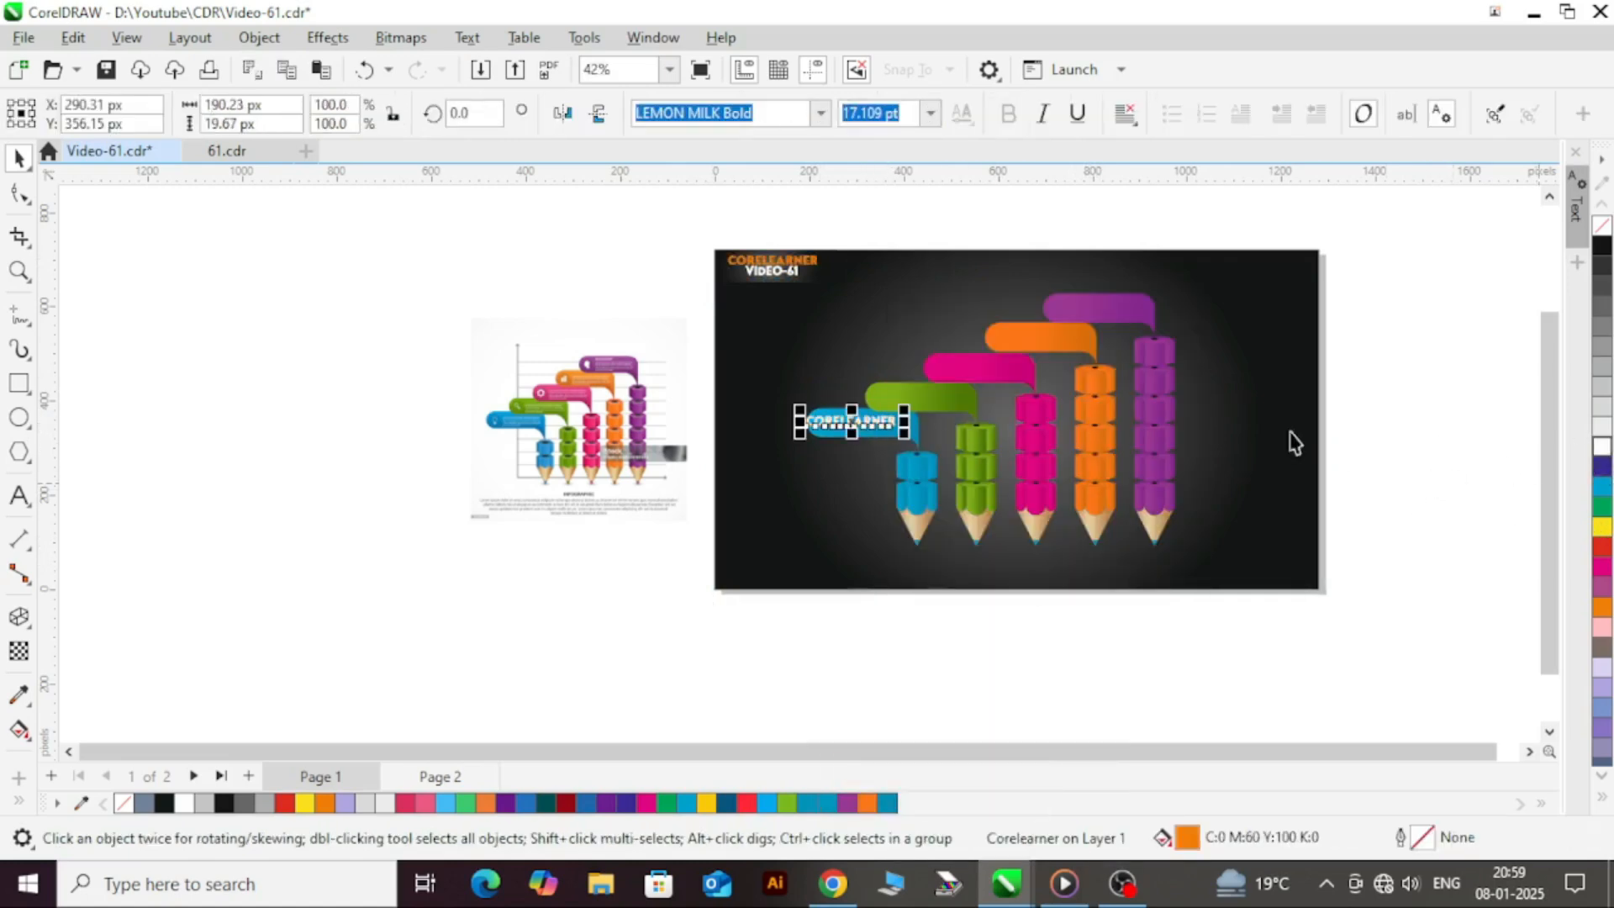
- Place copies of the white CORELEARNER label on the green, magenta, orange and purple callouts
{"action": "scroll", "coordinate": [874, 428], "scroll_direction": "up", "scroll_amount": 3}
{"action": "left_click_drag", "start_coordinate": [874, 429], "coordinate": [1318, 252]}
{"action": "right_click", "coordinate": [1032, 380]}
{"action": "right_click", "coordinate": [1167, 308]}
{"action": "scroll", "coordinate": [1193, 300], "scroll_direction": "down", "scroll_amount": 3}
{"action": "scroll", "coordinate": [1193, 301], "scroll_direction": "up", "scroll_amount": 3}
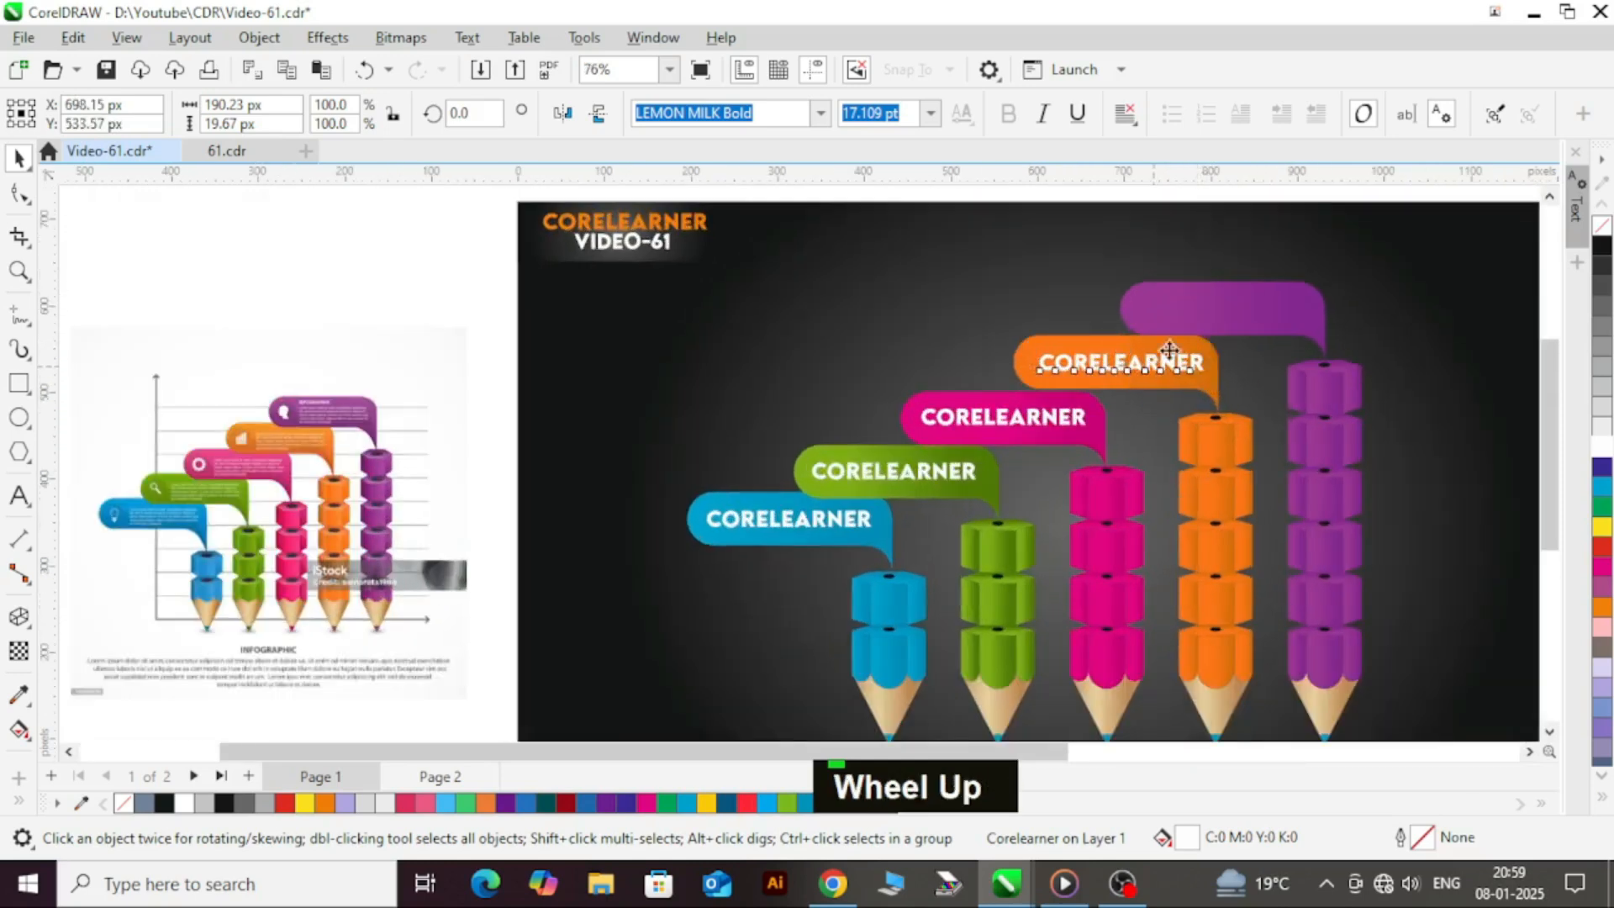
{"action": "left_click_drag", "start_coordinate": [1154, 372], "coordinate": [1261, 318]}
{"action": "right_click", "coordinate": [1261, 318]}
{"action": "scroll", "coordinate": [1261, 318], "scroll_direction": "down", "scroll_amount": 3}
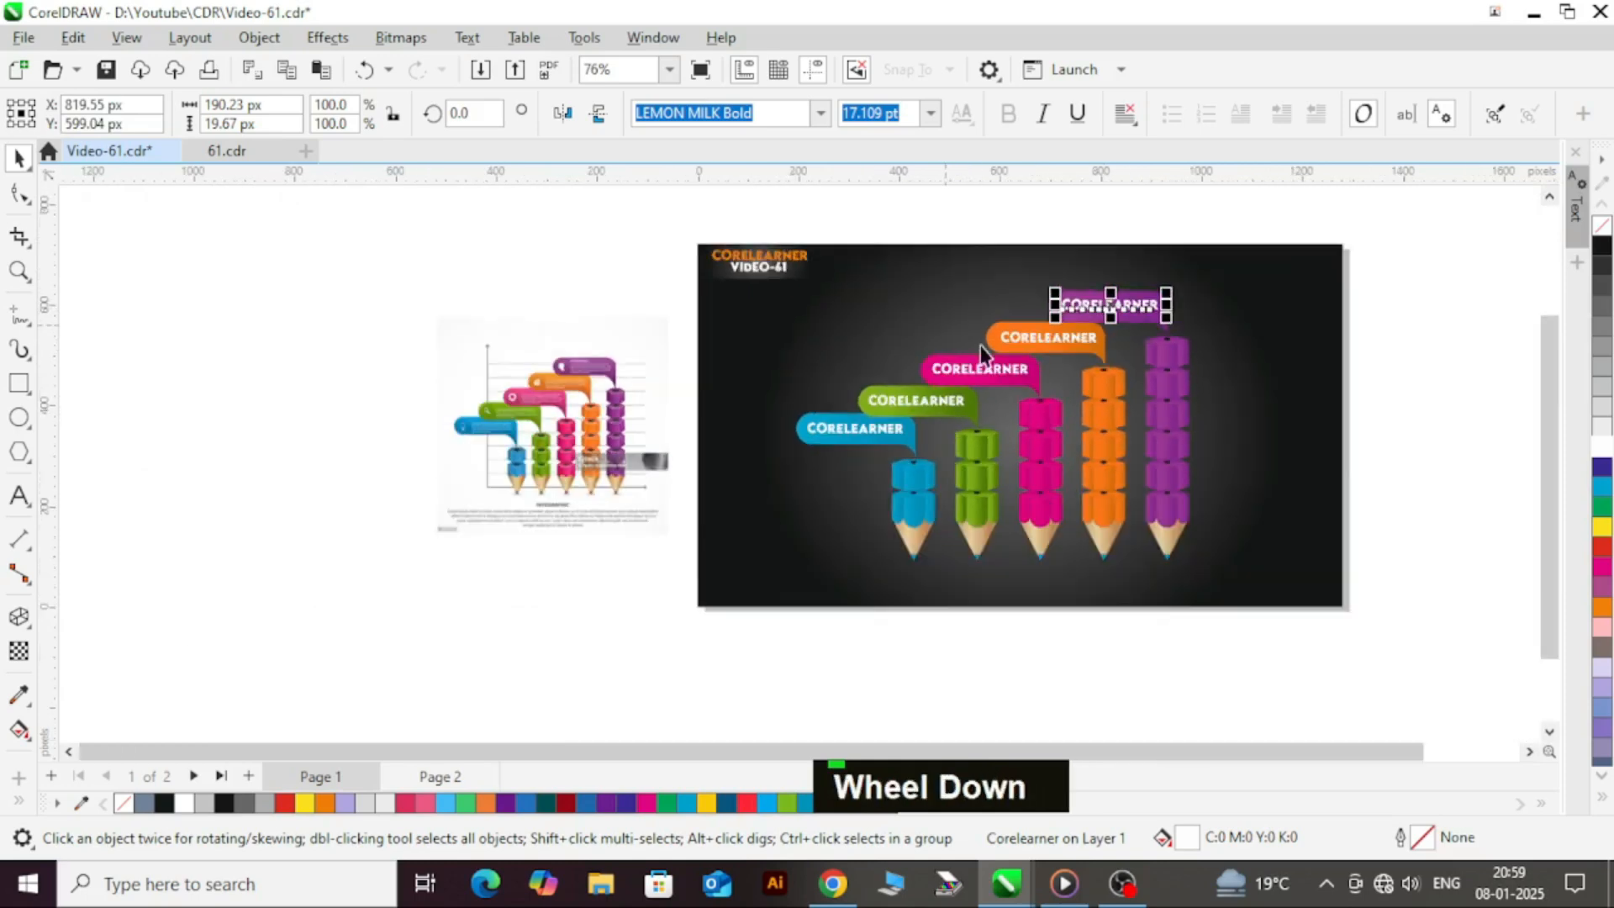
- Recolour the purple pencil's blue tip with the purple sampled from its body
{"action": "left_click", "coordinate": [1441, 370]}
{"action": "key", "text": "3"}
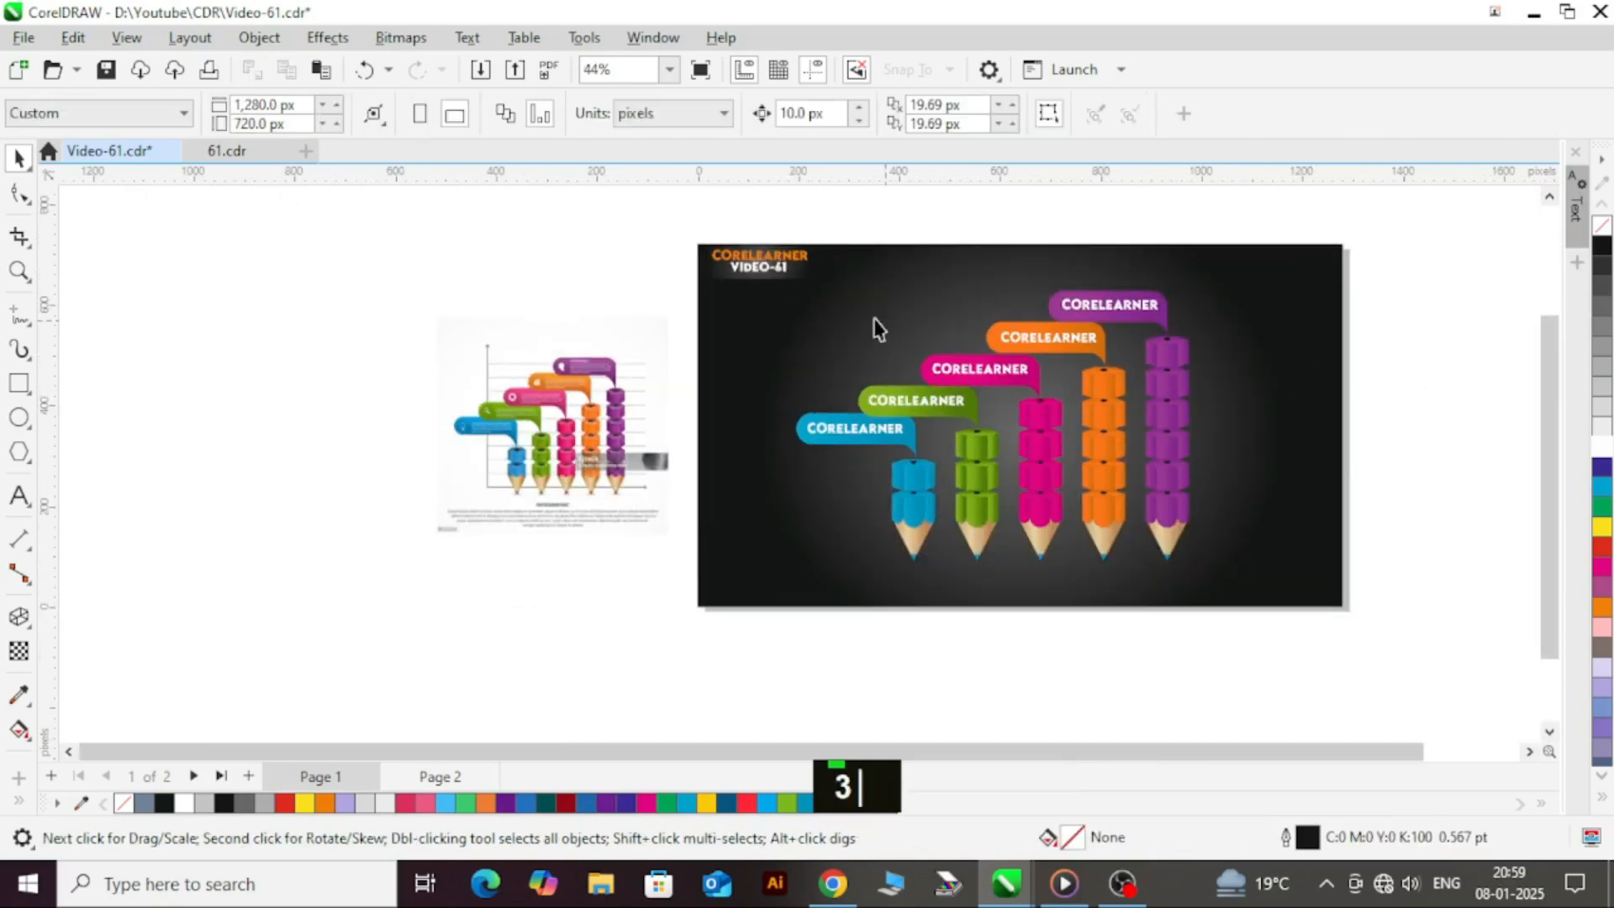
{"action": "key", "text": "F2"}
{"action": "left_click_drag", "start_coordinate": [775, 264], "coordinate": [1249, 597]}
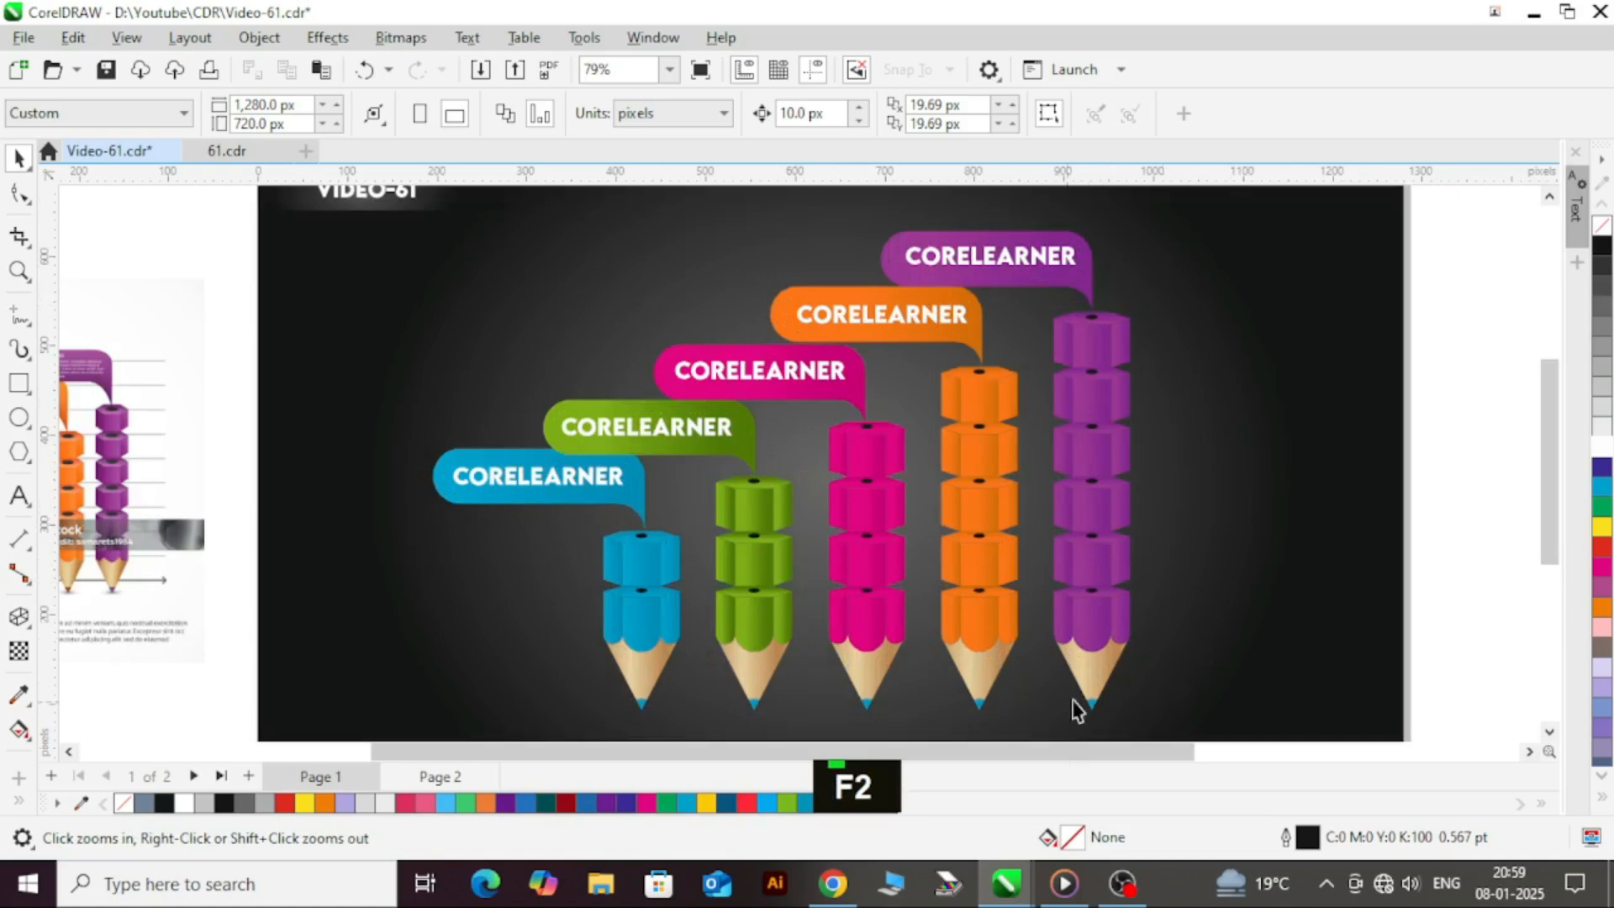
{"action": "scroll", "coordinate": [1099, 715], "scroll_direction": "up", "scroll_amount": 1}
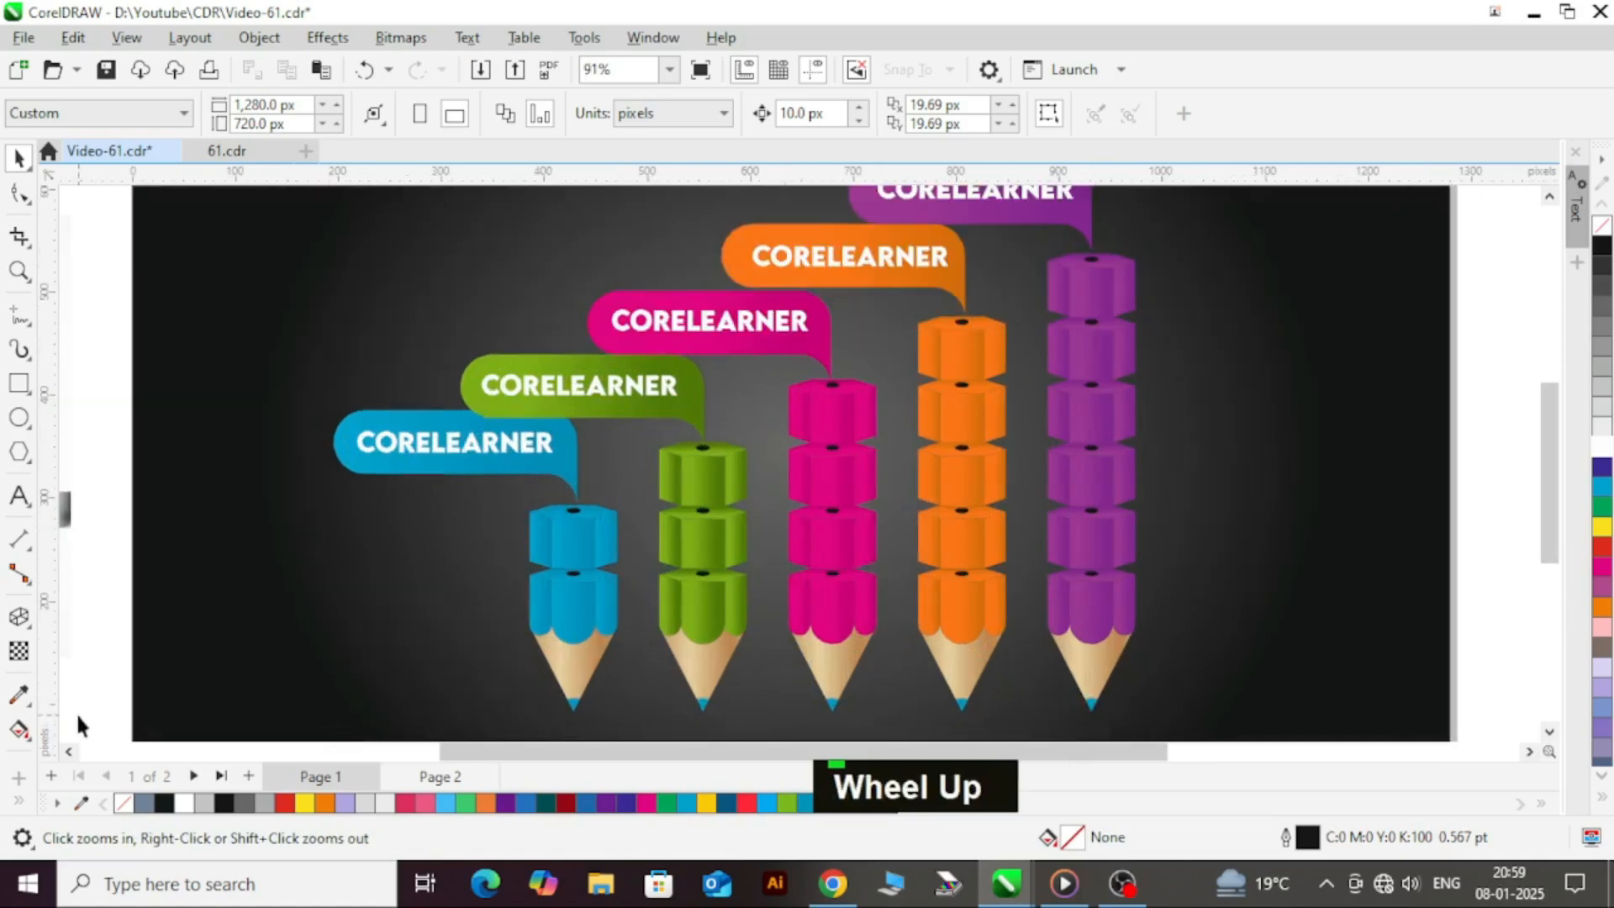
{"action": "left_click", "coordinate": [20, 694]}
{"action": "left_click", "coordinate": [1093, 673]}
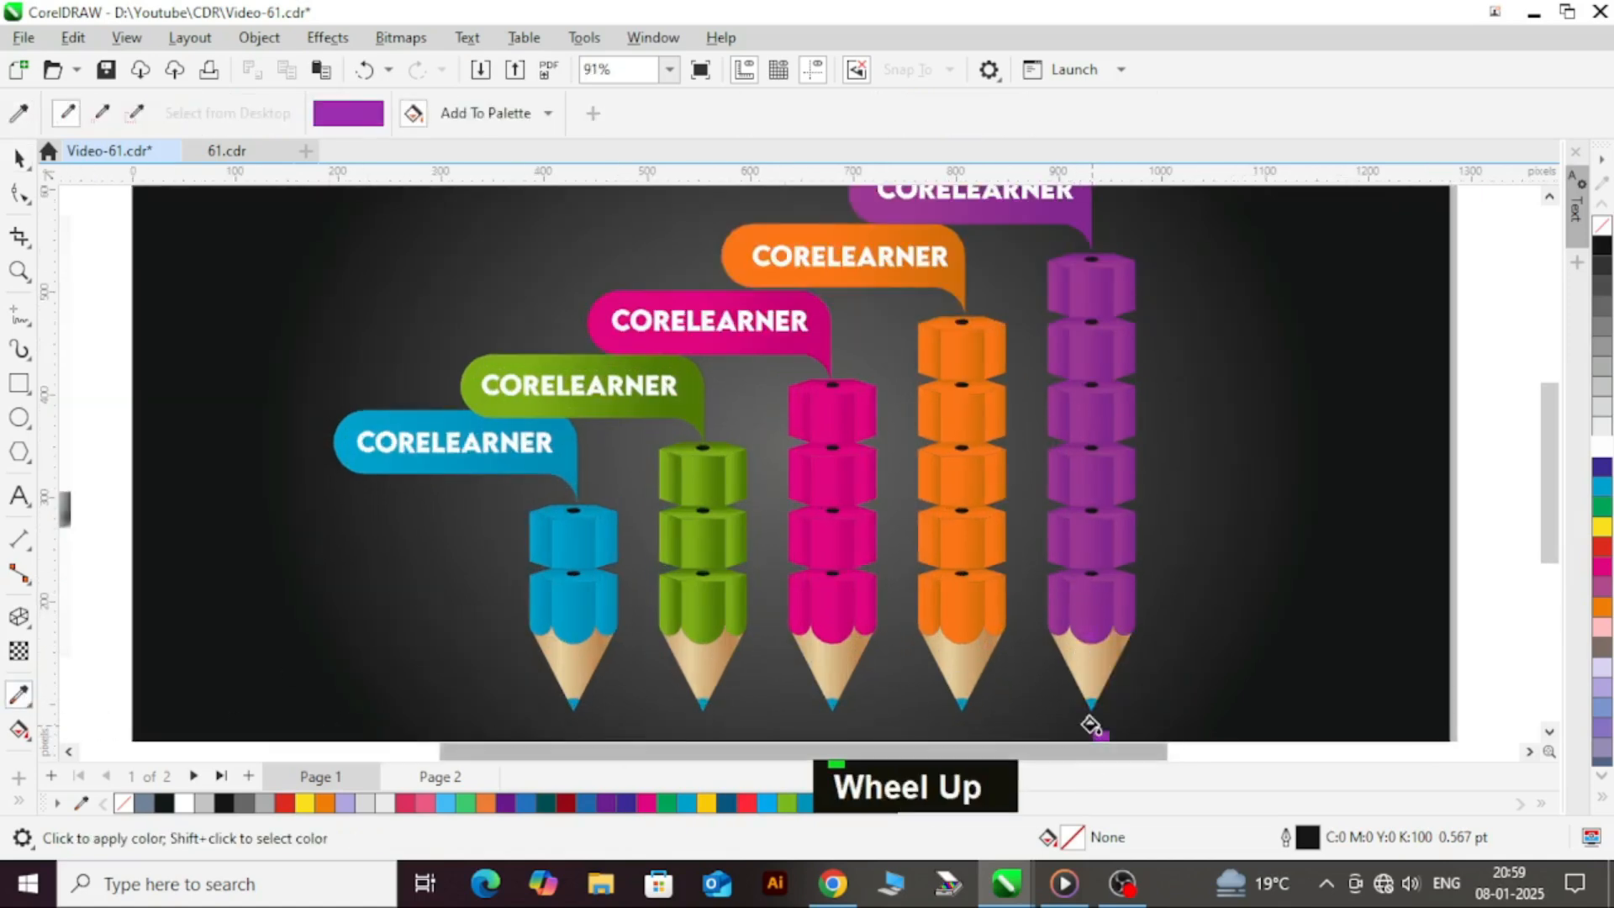
{"action": "scroll", "coordinate": [1092, 699], "scroll_direction": "up", "scroll_amount": 2}
{"action": "scroll", "coordinate": [1090, 708], "scroll_direction": "up", "scroll_amount": 5}
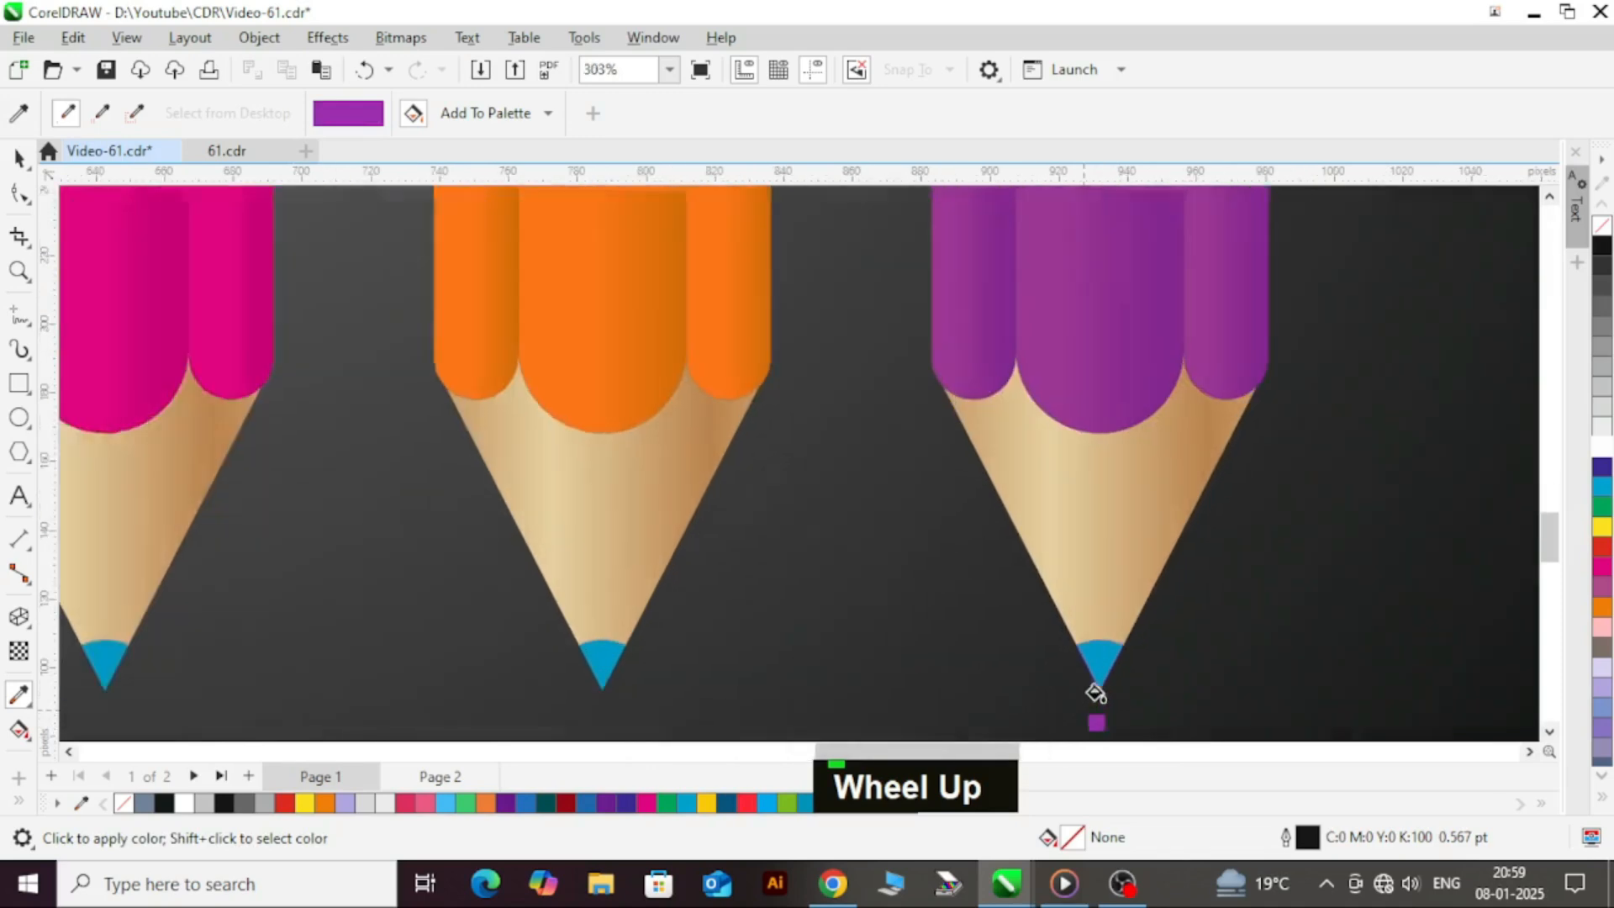
{"action": "left_click", "coordinate": [1099, 652]}
{"action": "scroll", "coordinate": [1061, 597], "scroll_direction": "down", "scroll_amount": 2}
{"action": "key", "text": "ctrl+space"}
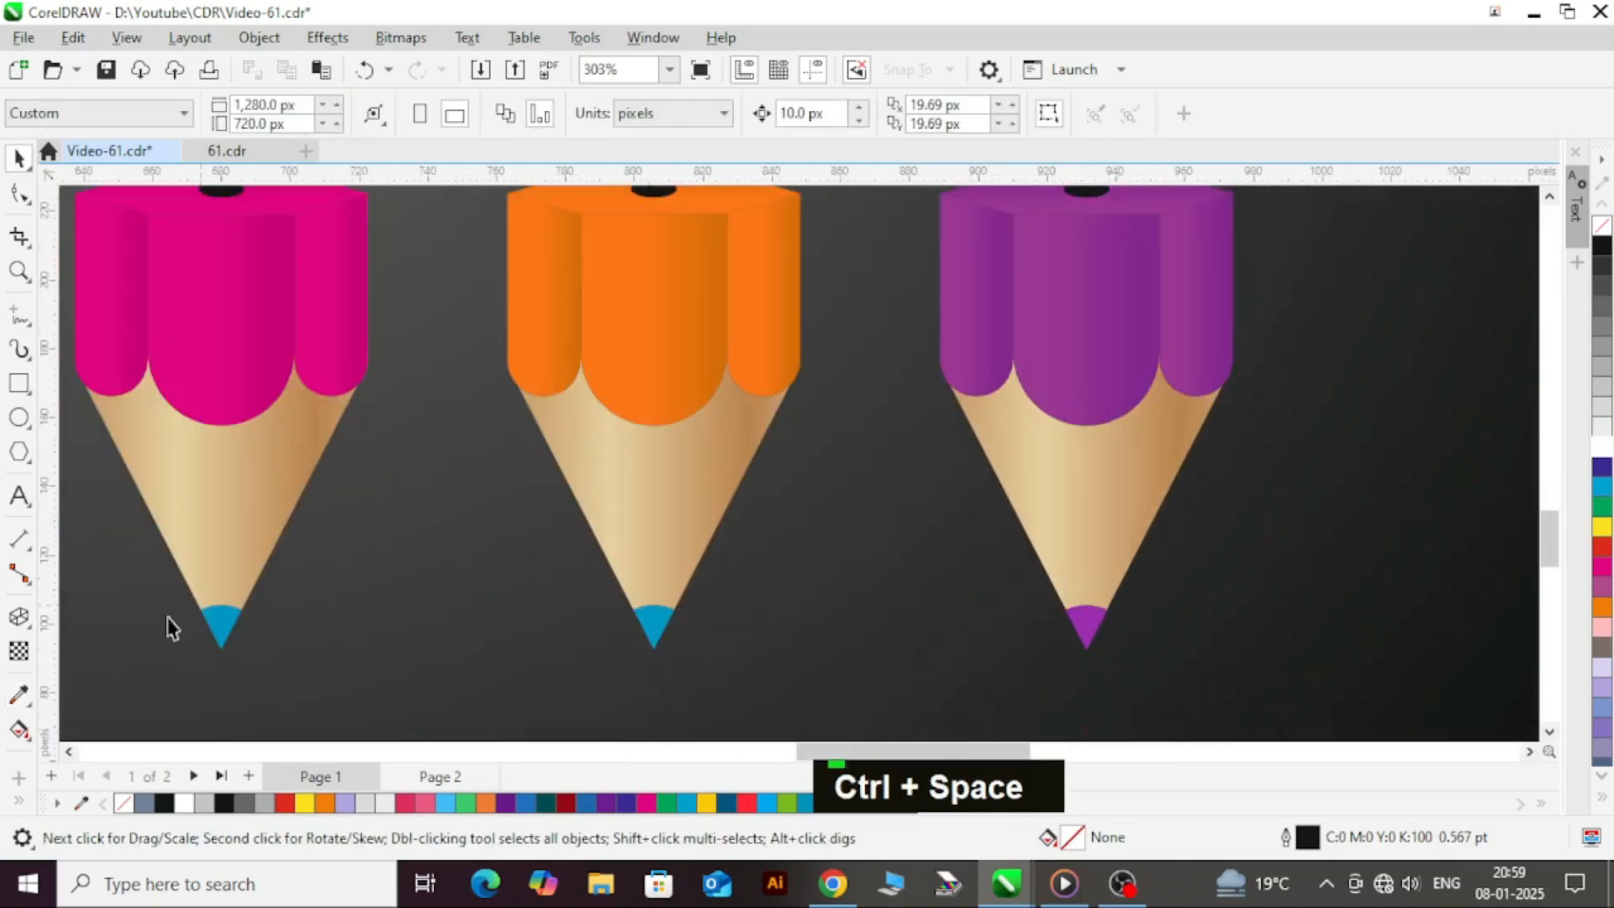
- Fill the orange pencil's tip with the orange sampled from its body
{"action": "left_click", "coordinate": [20, 695]}
{"action": "left_click", "coordinate": [594, 353]}
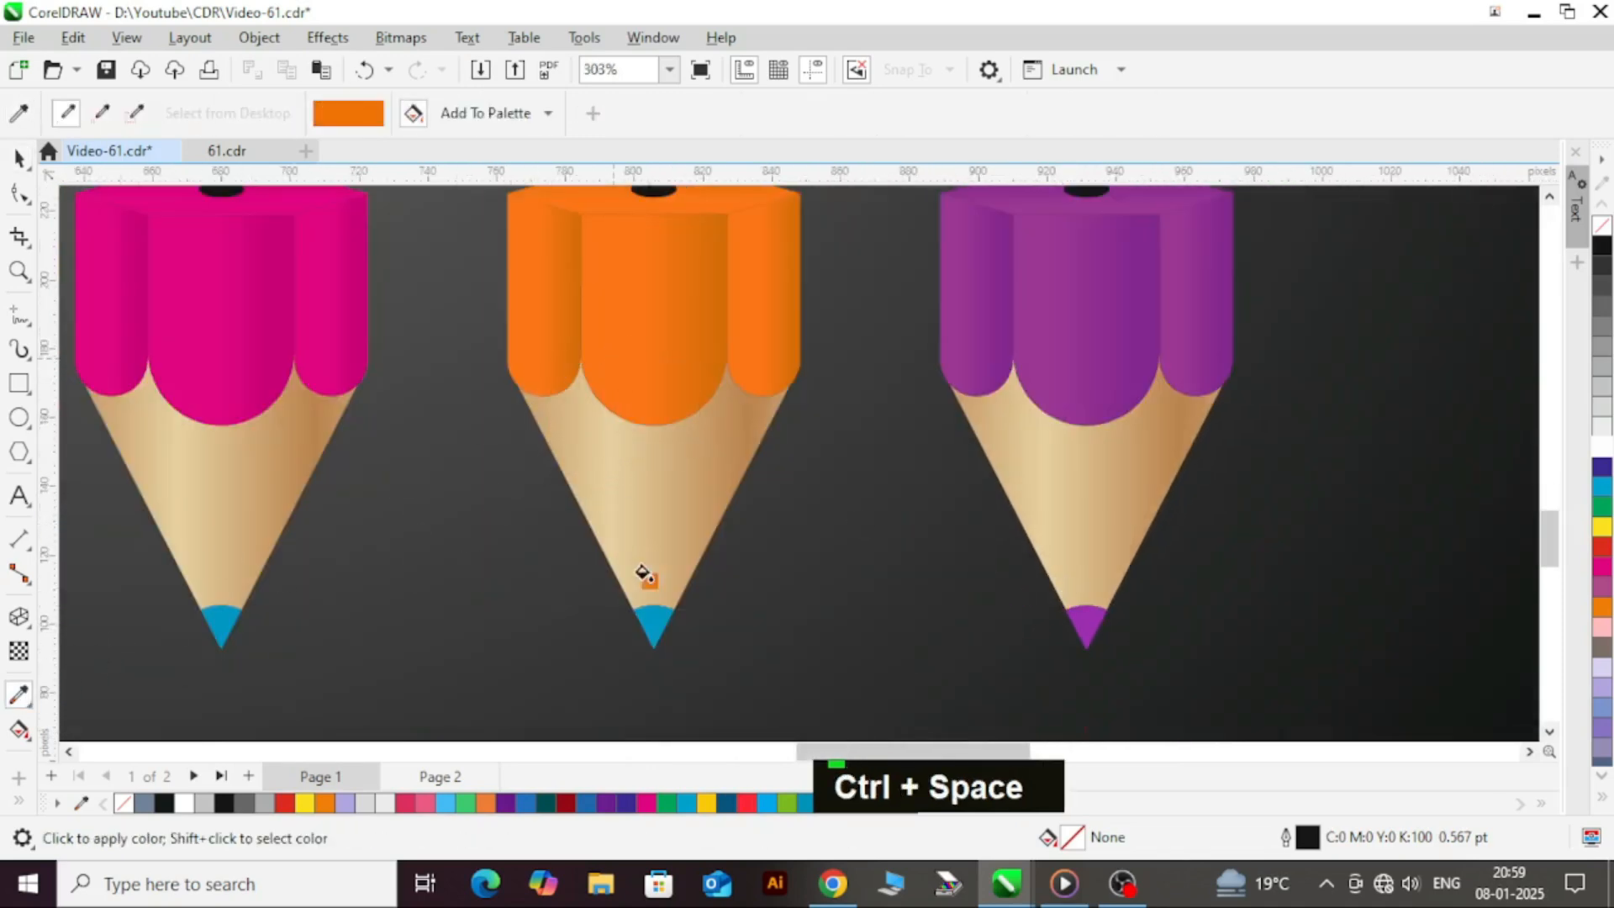
{"action": "left_click", "coordinate": [664, 624]}
{"action": "scroll", "coordinate": [764, 480], "scroll_direction": "down", "scroll_amount": 2}
{"action": "key", "text": "ctrl+space"}
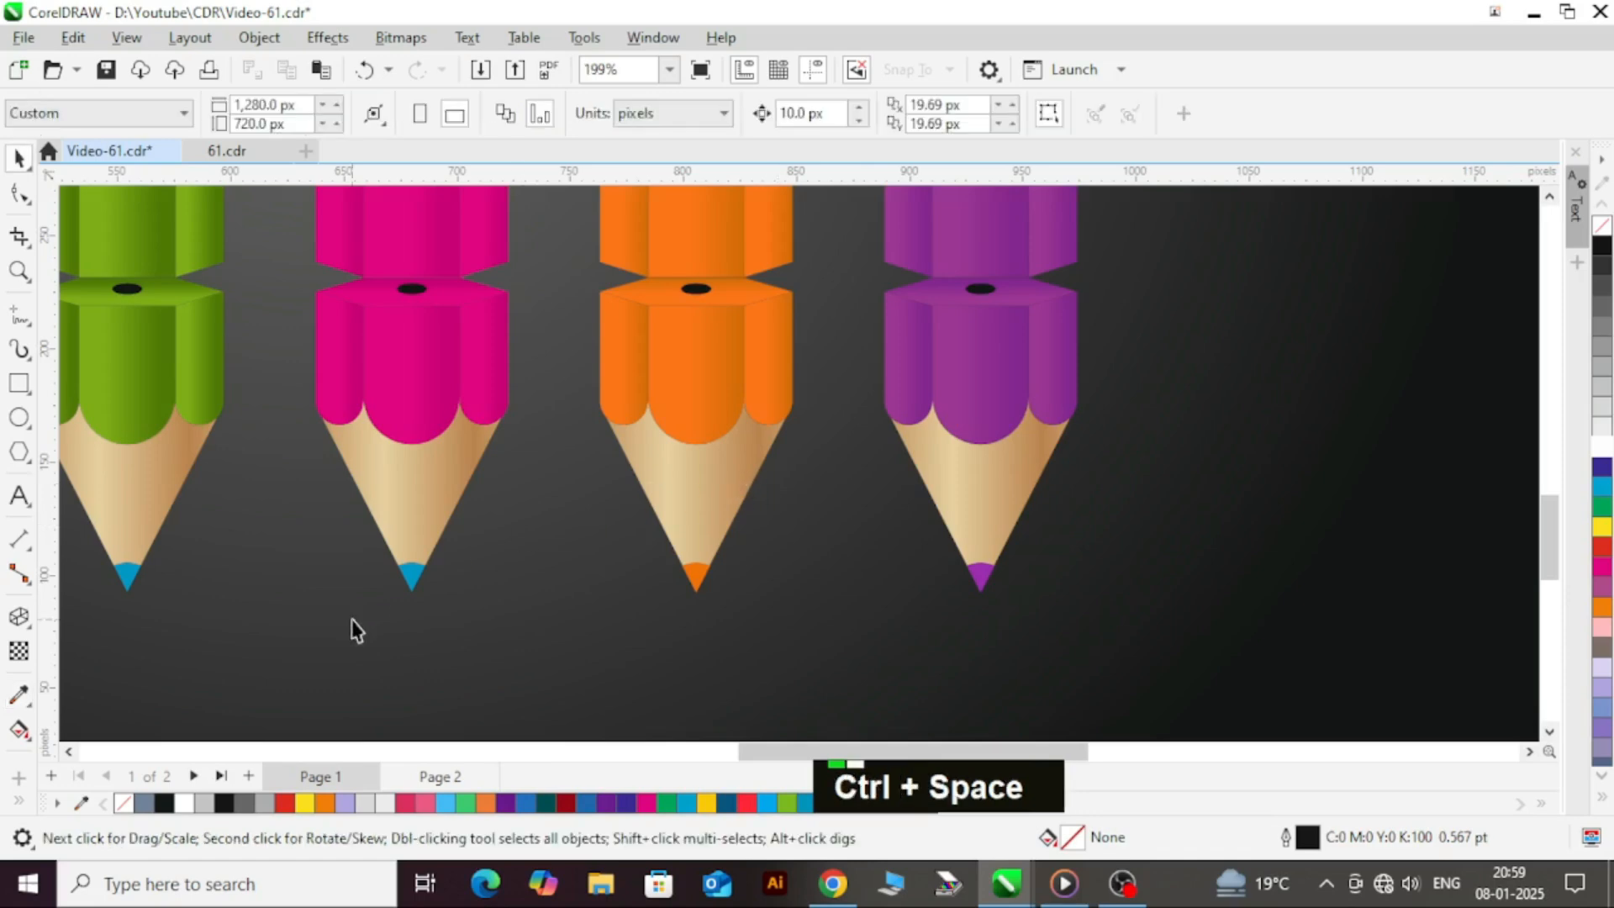
{"action": "left_click", "coordinate": [412, 574]}
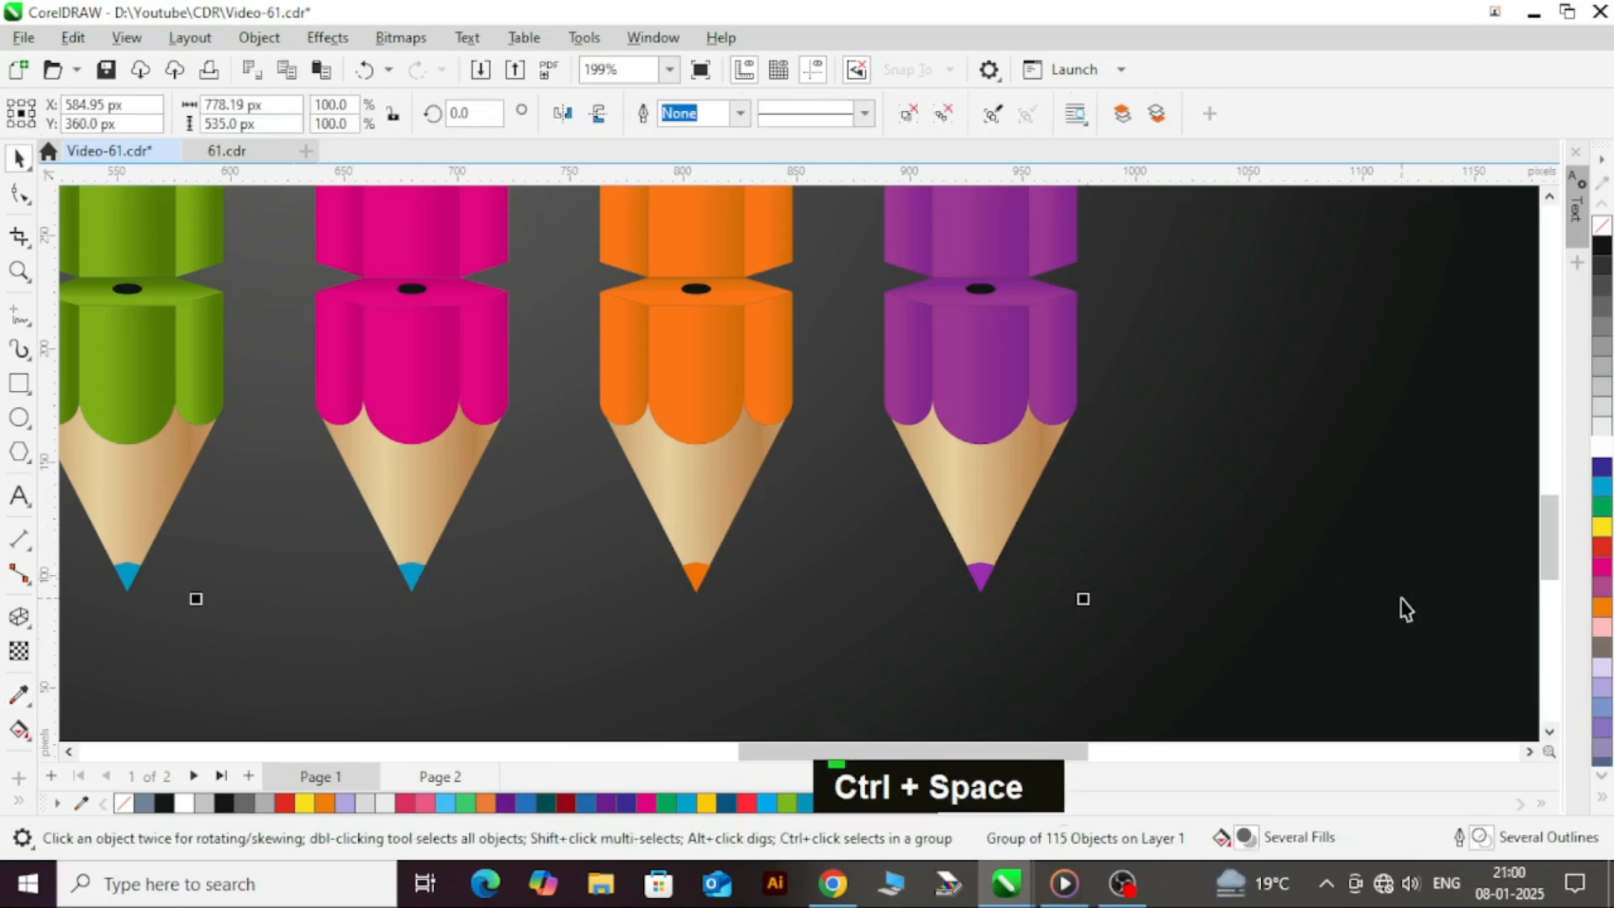
{"action": "scroll", "coordinate": [933, 497], "scroll_direction": "down", "scroll_amount": 3}
{"action": "left_click", "coordinate": [1368, 471]}
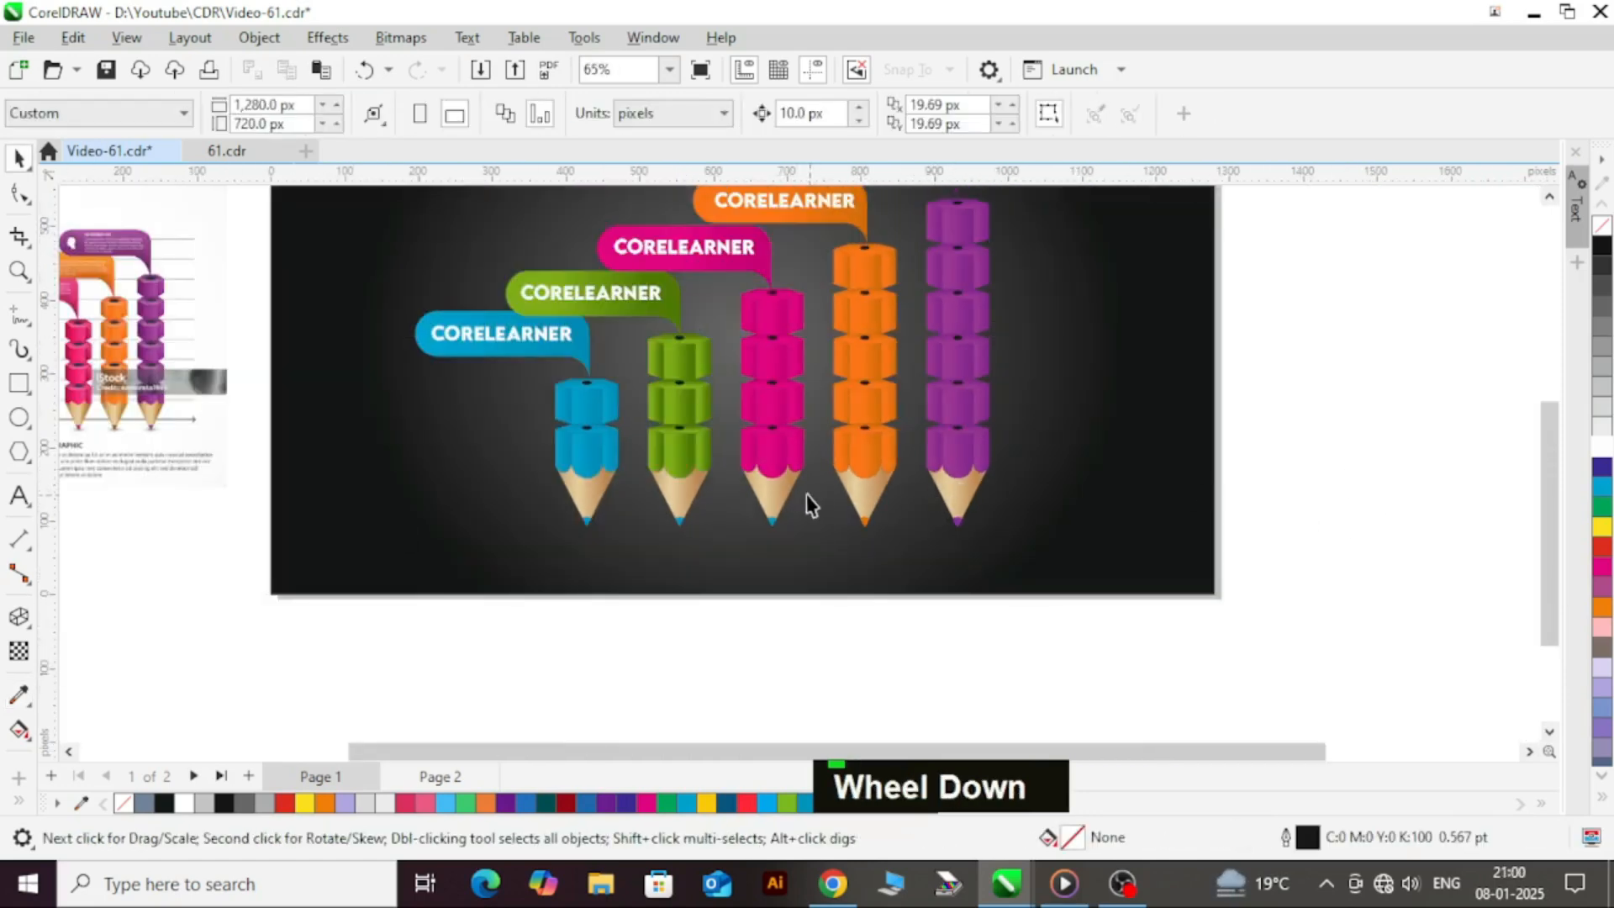
{"action": "left_click", "coordinate": [807, 502]}
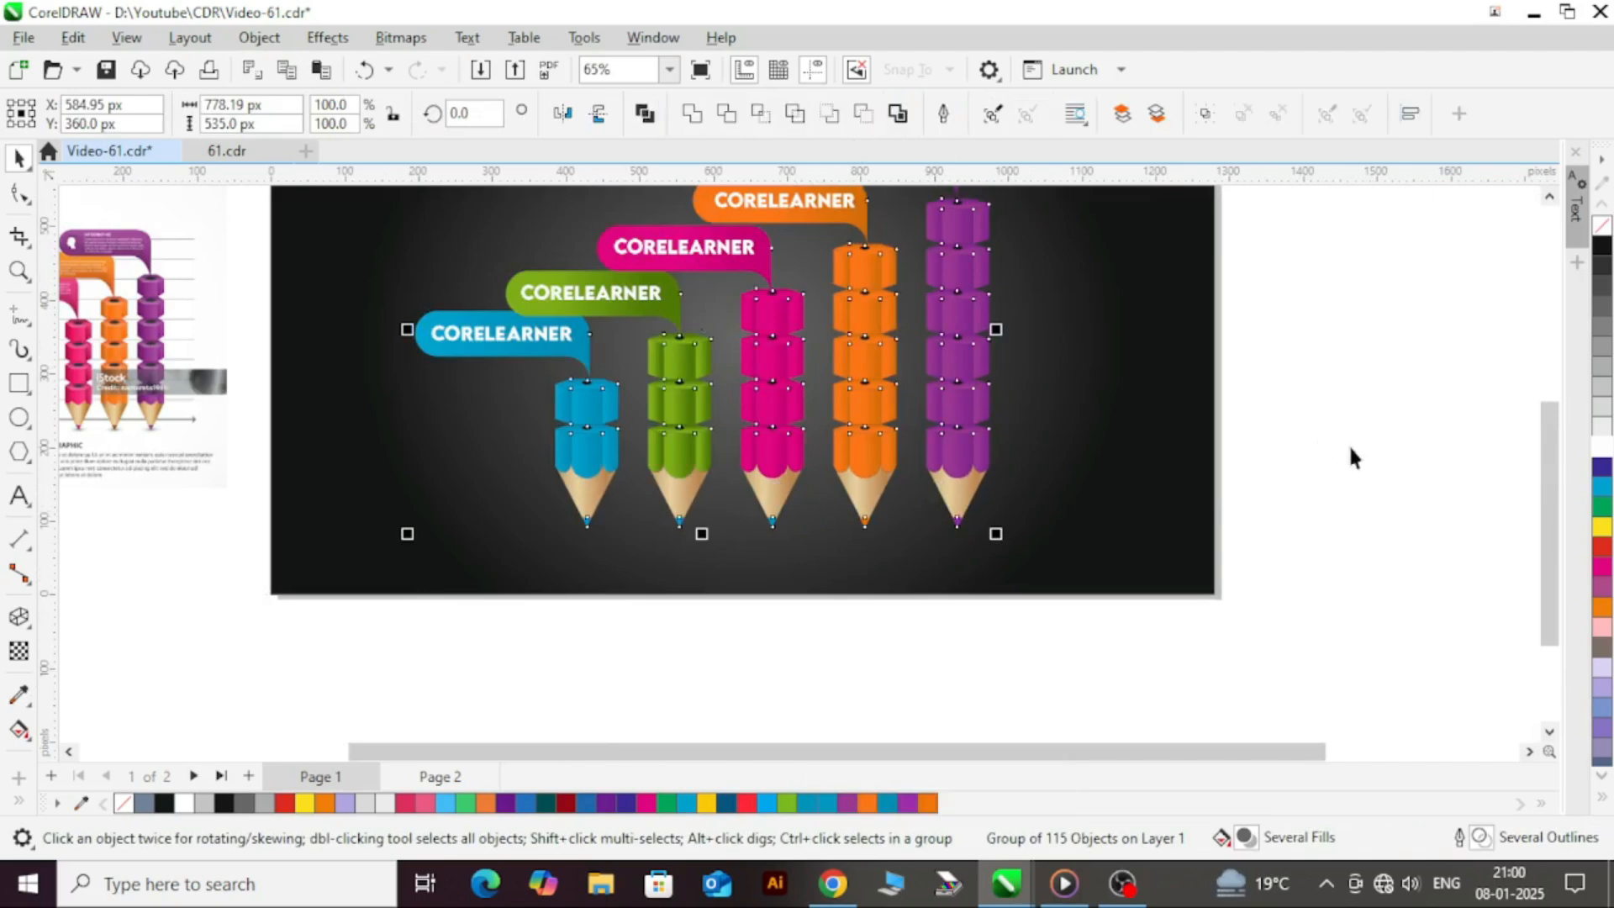
{"action": "double_click", "coordinate": [192, 648]}
- Sample the dark green from the green pencil's body and apply it to that pencil's tip
{"action": "left_click", "coordinate": [19, 695]}
{"action": "scroll", "coordinate": [642, 508], "scroll_direction": "up", "scroll_amount": 3}
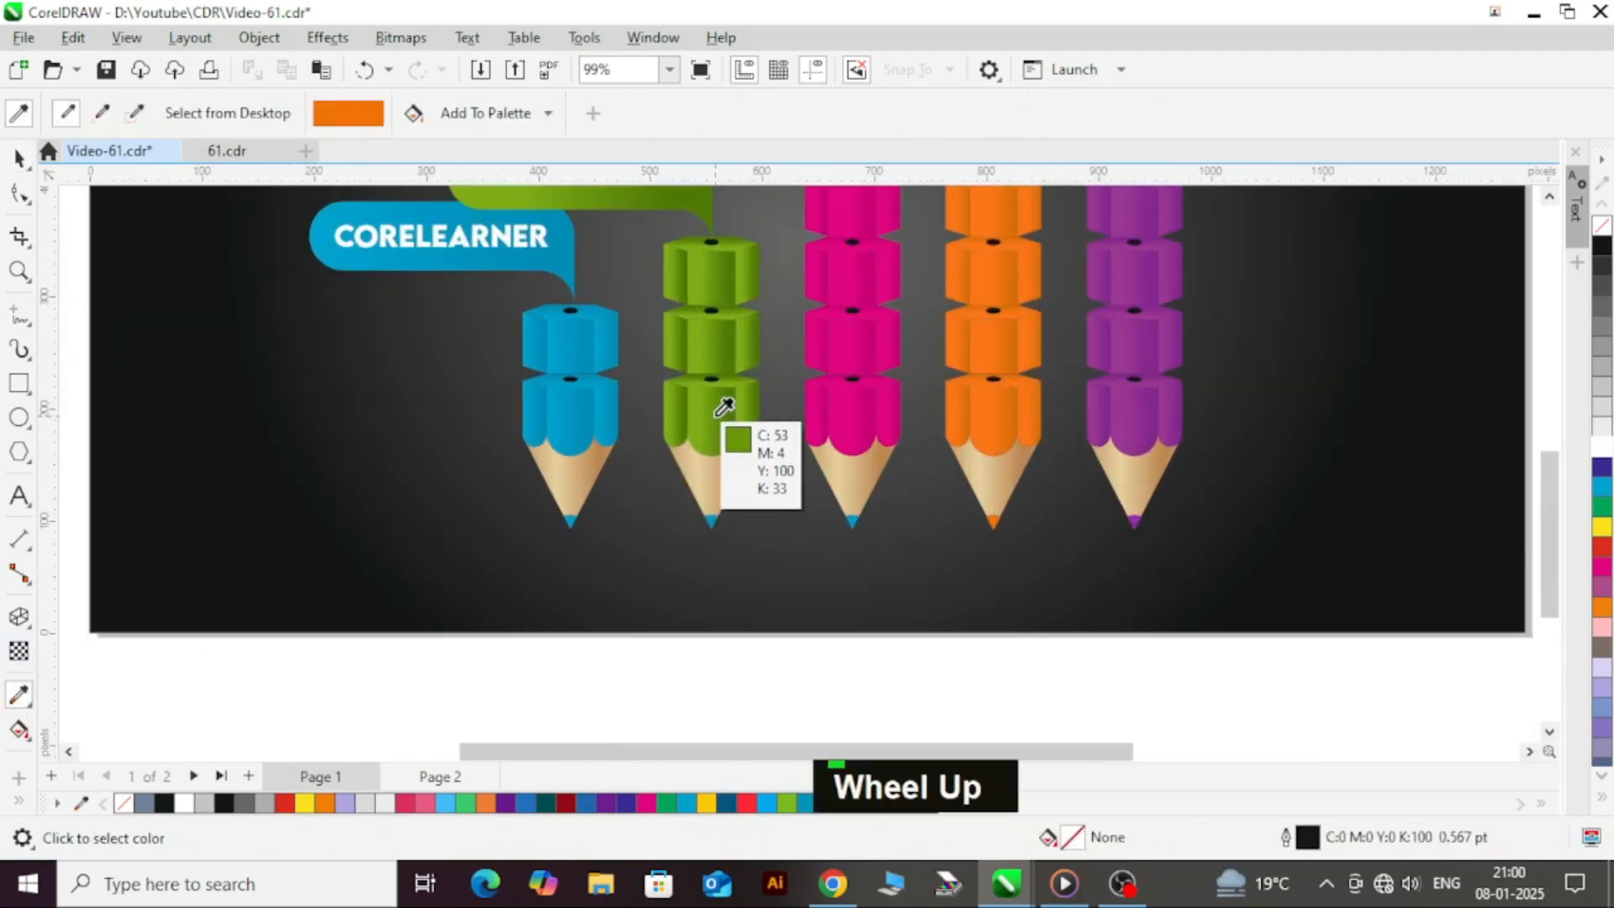
{"action": "left_click", "coordinate": [728, 403]}
{"action": "scroll", "coordinate": [710, 523], "scroll_direction": "up", "scroll_amount": 2}
{"action": "left_click", "coordinate": [707, 518]}
{"action": "key", "text": "ctrl+space"}
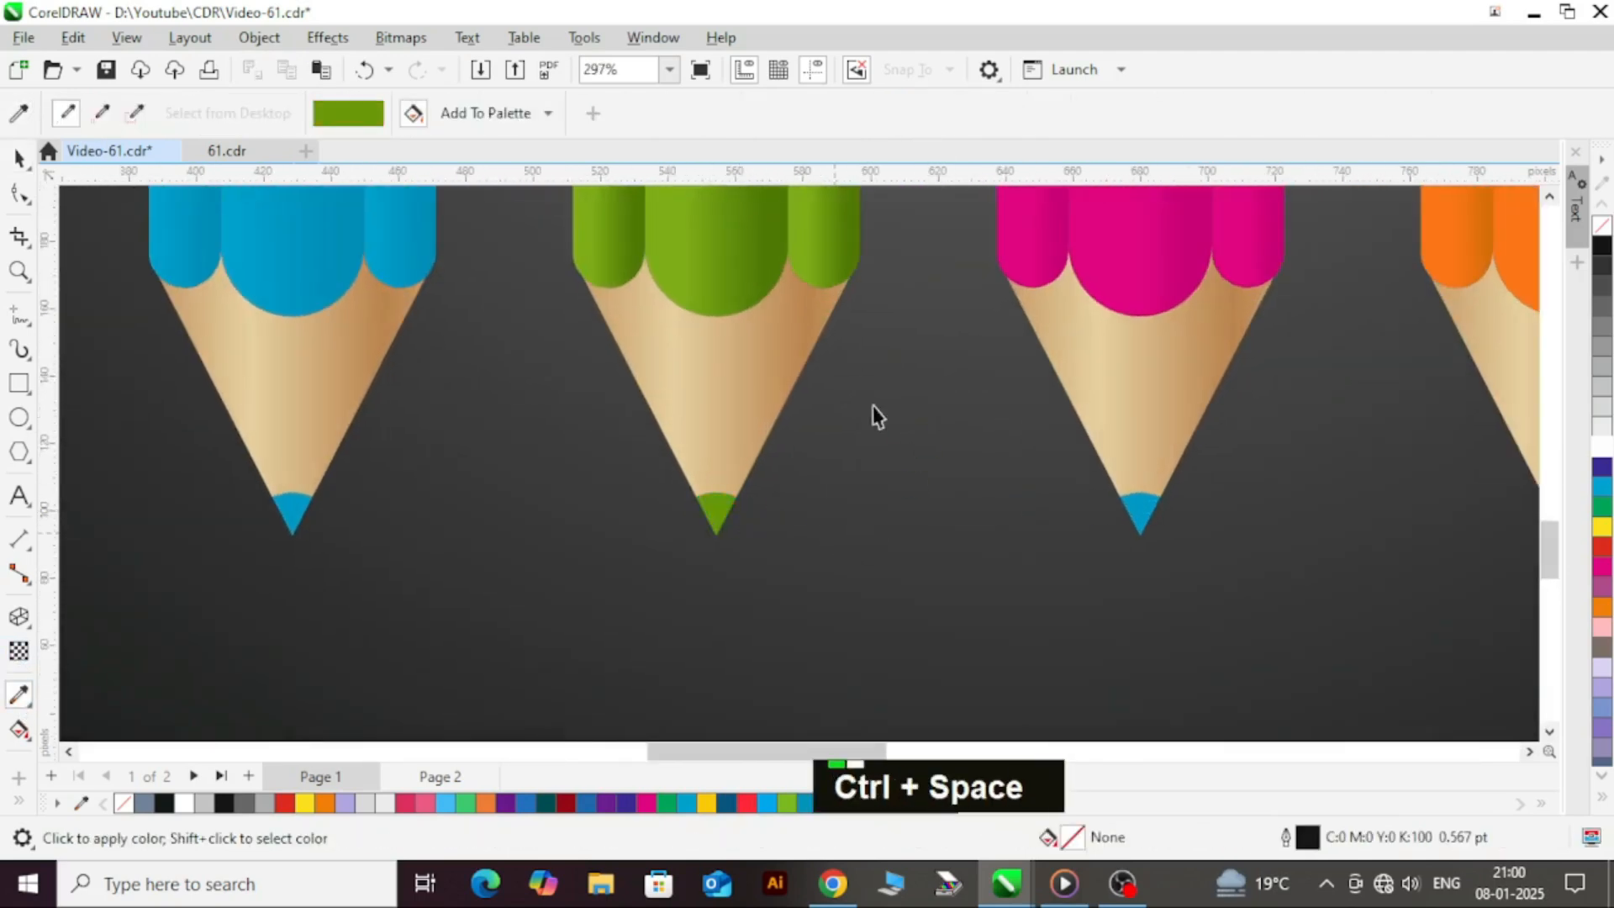
- Sample the magenta from the magenta pencil's body and apply it to that pencil's tip
{"action": "left_click", "coordinate": [19, 694]}
{"action": "left_click", "coordinate": [1157, 329]}
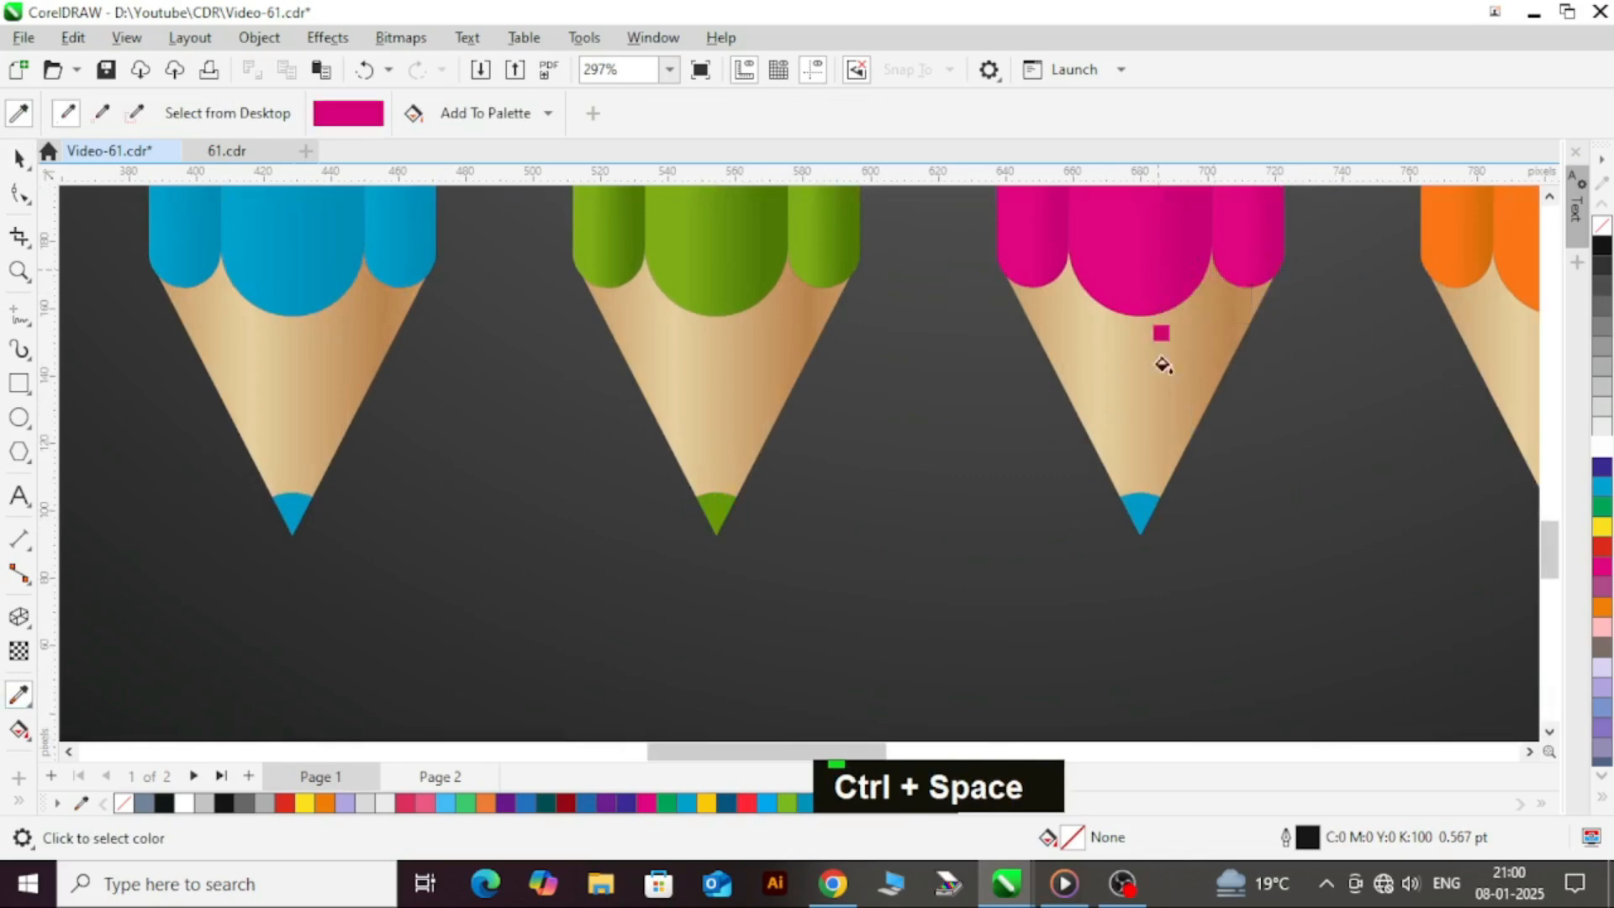
{"action": "left_click", "coordinate": [1139, 515]}
{"action": "scroll", "coordinate": [1071, 446], "scroll_direction": "down", "scroll_amount": 2}
{"action": "key", "text": "ctrl+space"}
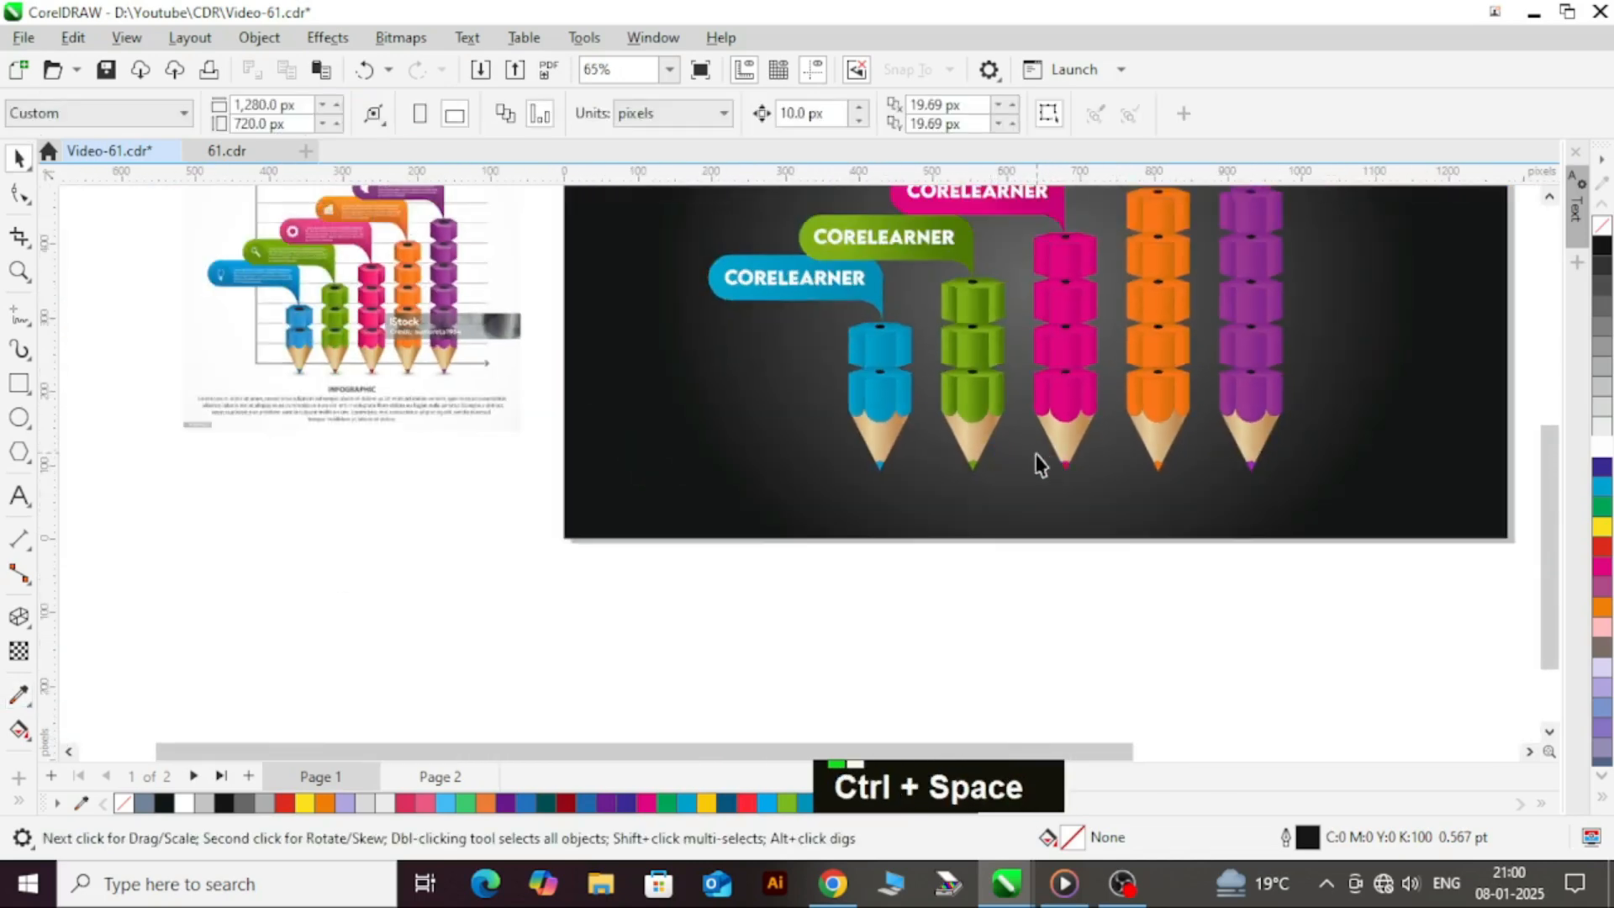
- Frame the five pencils and their callouts and show the infographic in full-screen preview
{"action": "scroll", "coordinate": [958, 478], "scroll_direction": "down", "scroll_amount": 2}
{"action": "key", "text": "F2"}
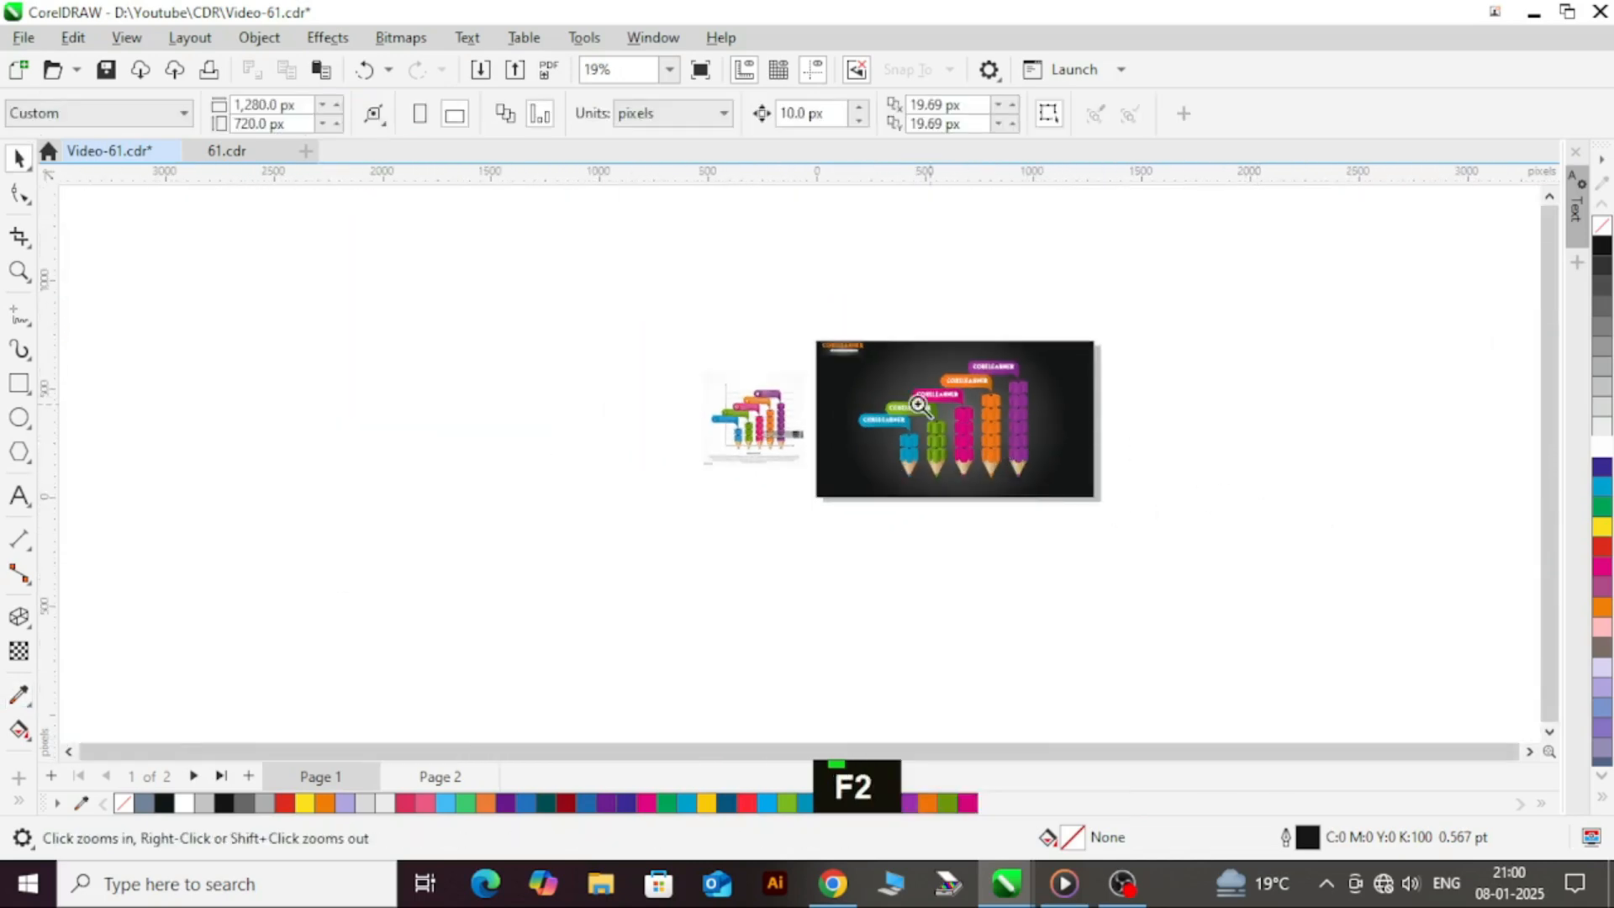
{"action": "mouse_move", "coordinate": [852, 360]}
{"action": "left_mouse_down"}
{"action": "mouse_move", "coordinate": [1069, 494]}
{"action": "mouse_move", "coordinate": [1050, 476]}
{"action": "left_mouse_up"}
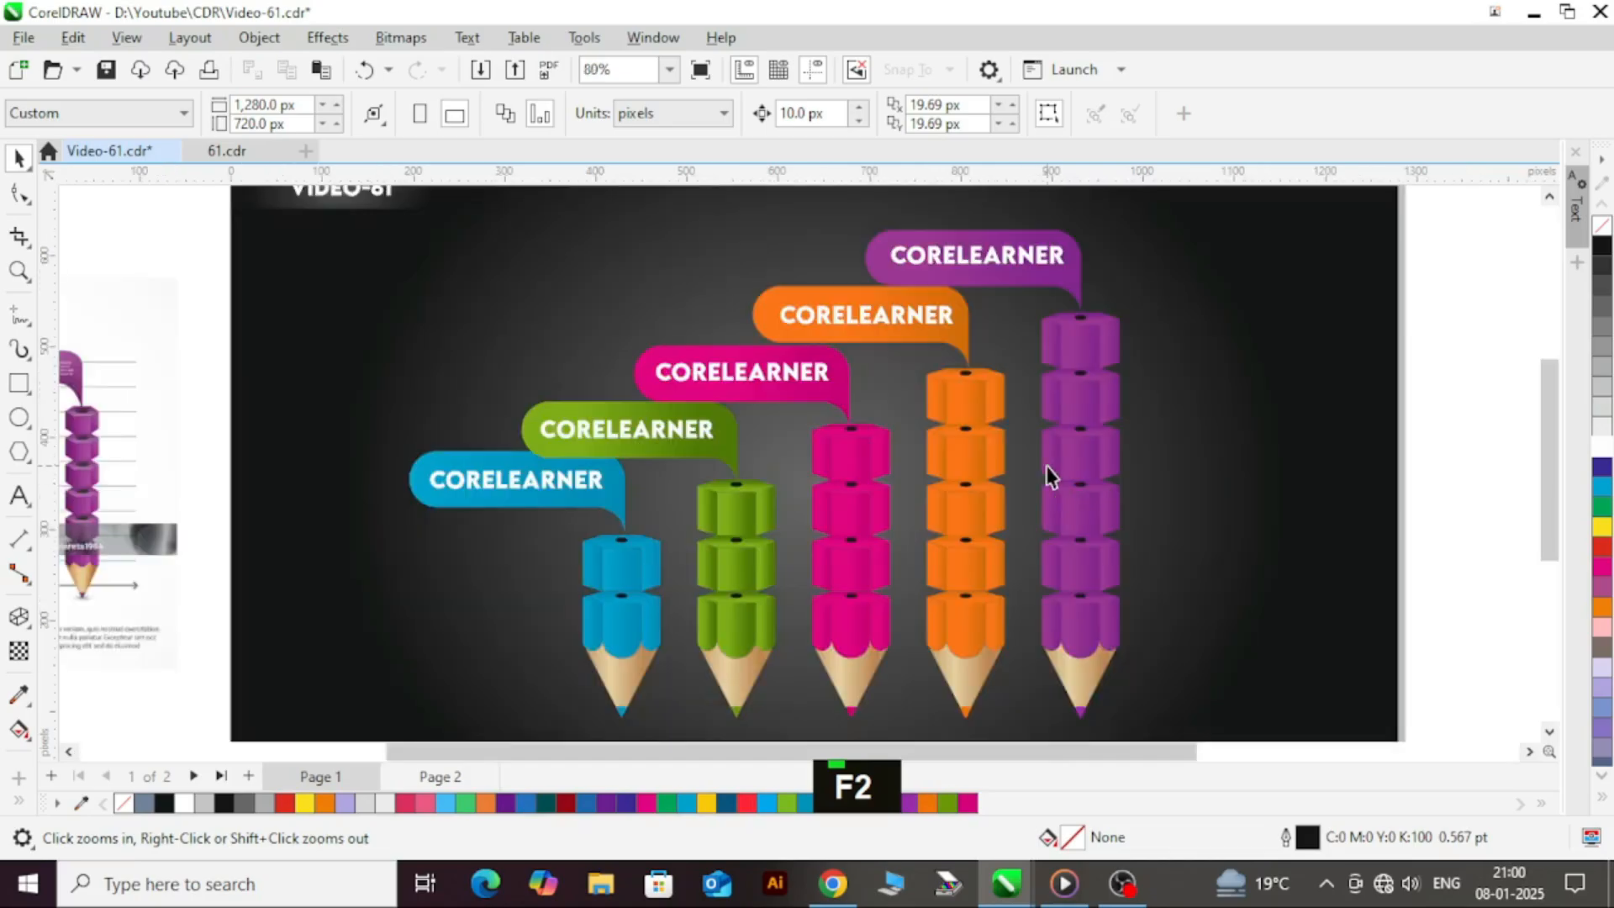
{"action": "key", "text": "F9"}
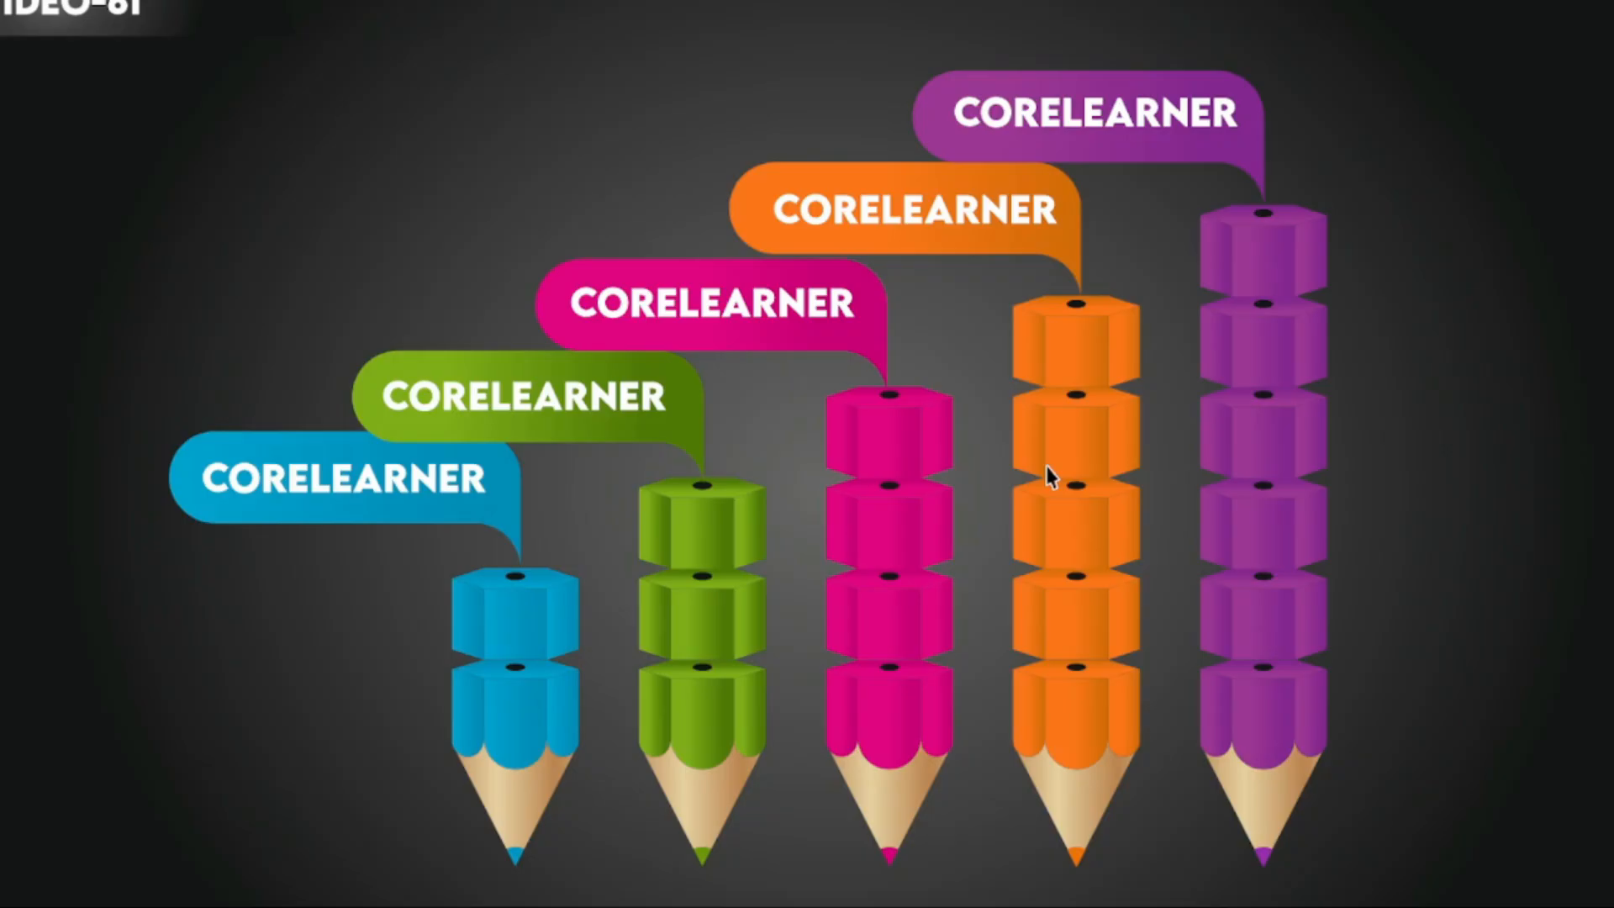